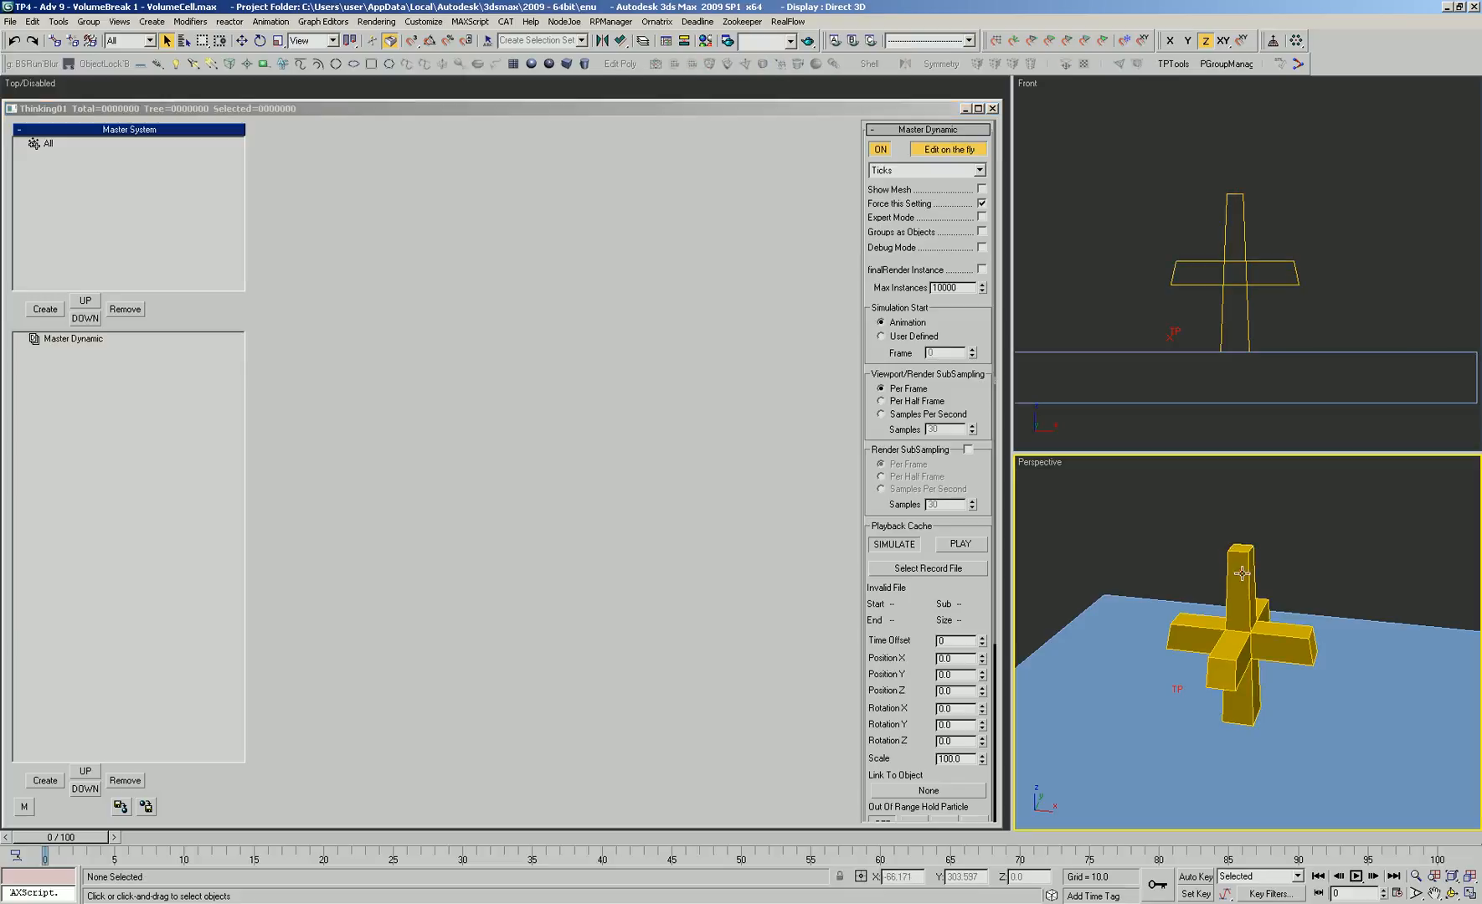
Create a new particle group under All and name it VB System
{"action": "left_click", "coordinate": [1373, 606]}
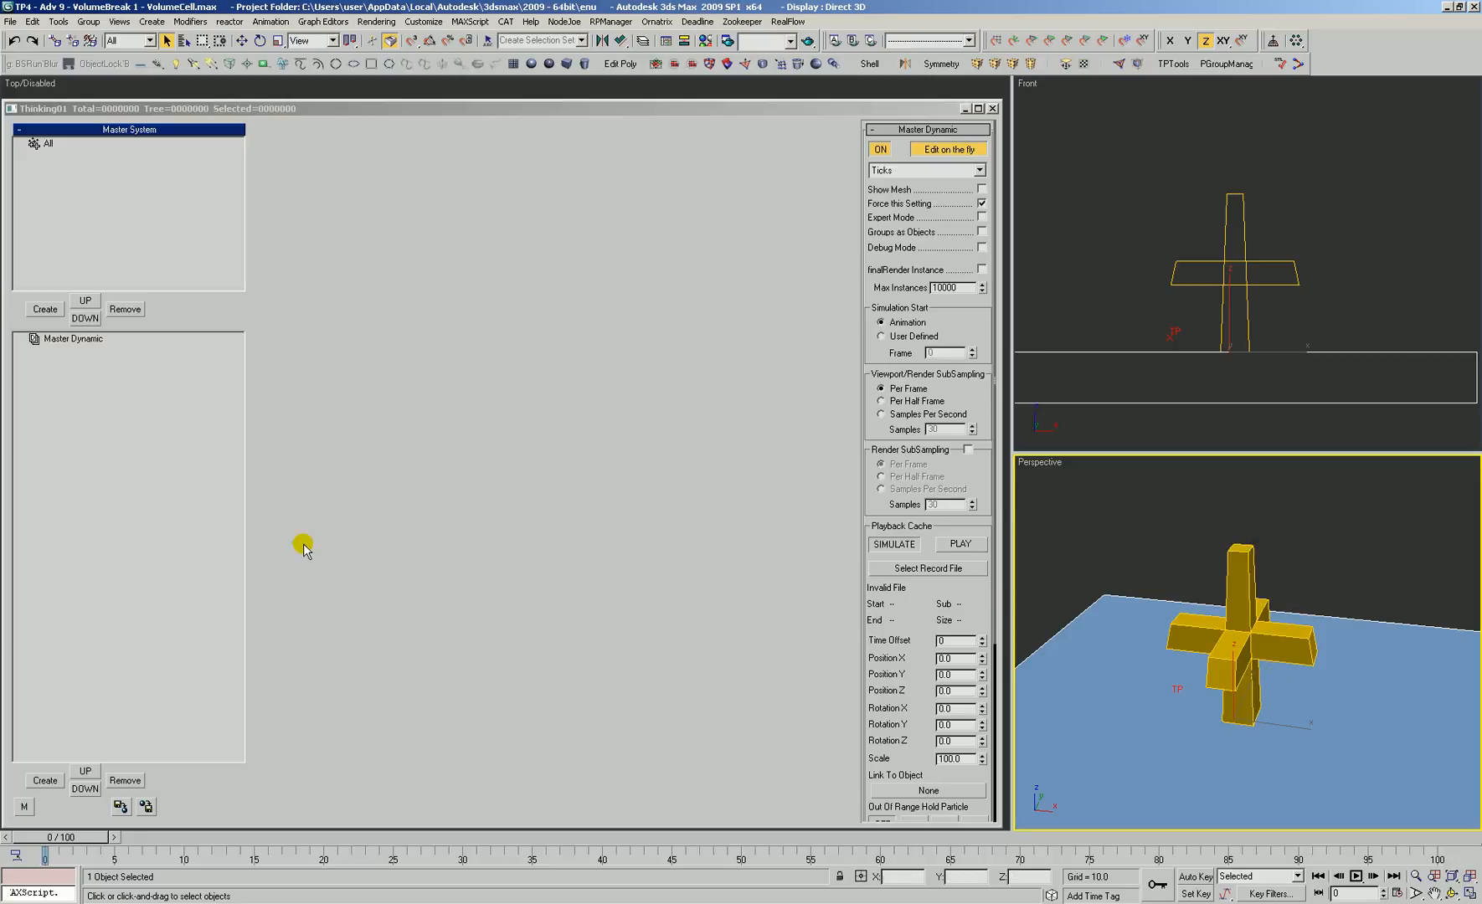
{"action": "left_click", "coordinate": [44, 309]}
{"action": "left_click", "coordinate": [71, 155]}
{"action": "left_click", "coordinate": [72, 154]}
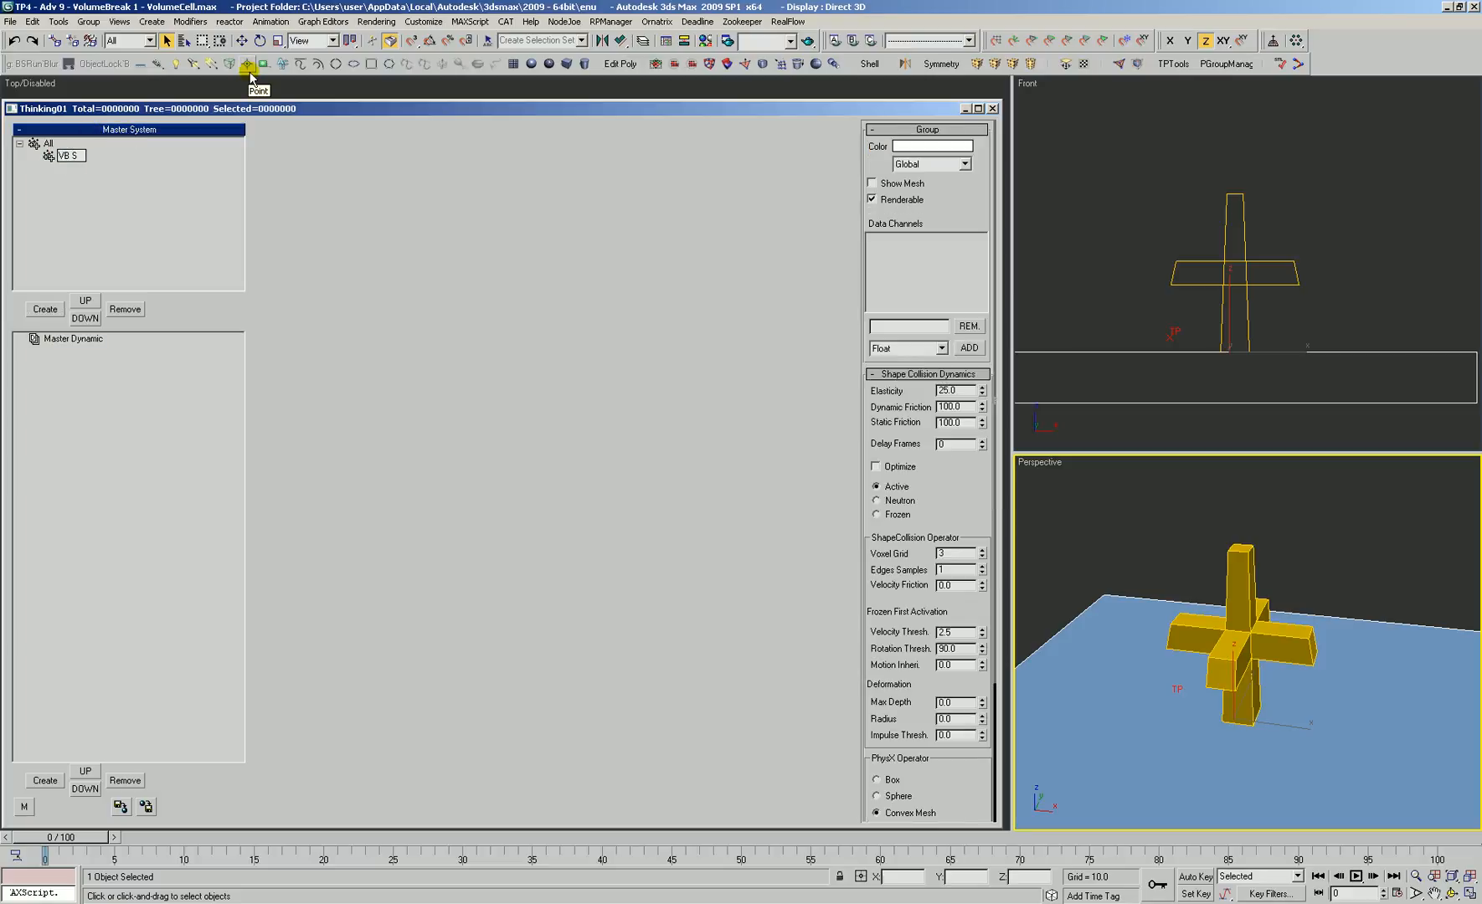
{"action": "type", "text": "VB System"}
{"action": "key", "text": "Return"}
Create a subgroup named VB source inside the VB System group
{"action": "left_click", "coordinate": [45, 309]}
{"action": "left_click", "coordinate": [84, 169]}
{"action": "left_click", "coordinate": [84, 169]}
{"action": "type", "text": "VB source"}
{"action": "key", "text": "Return"}
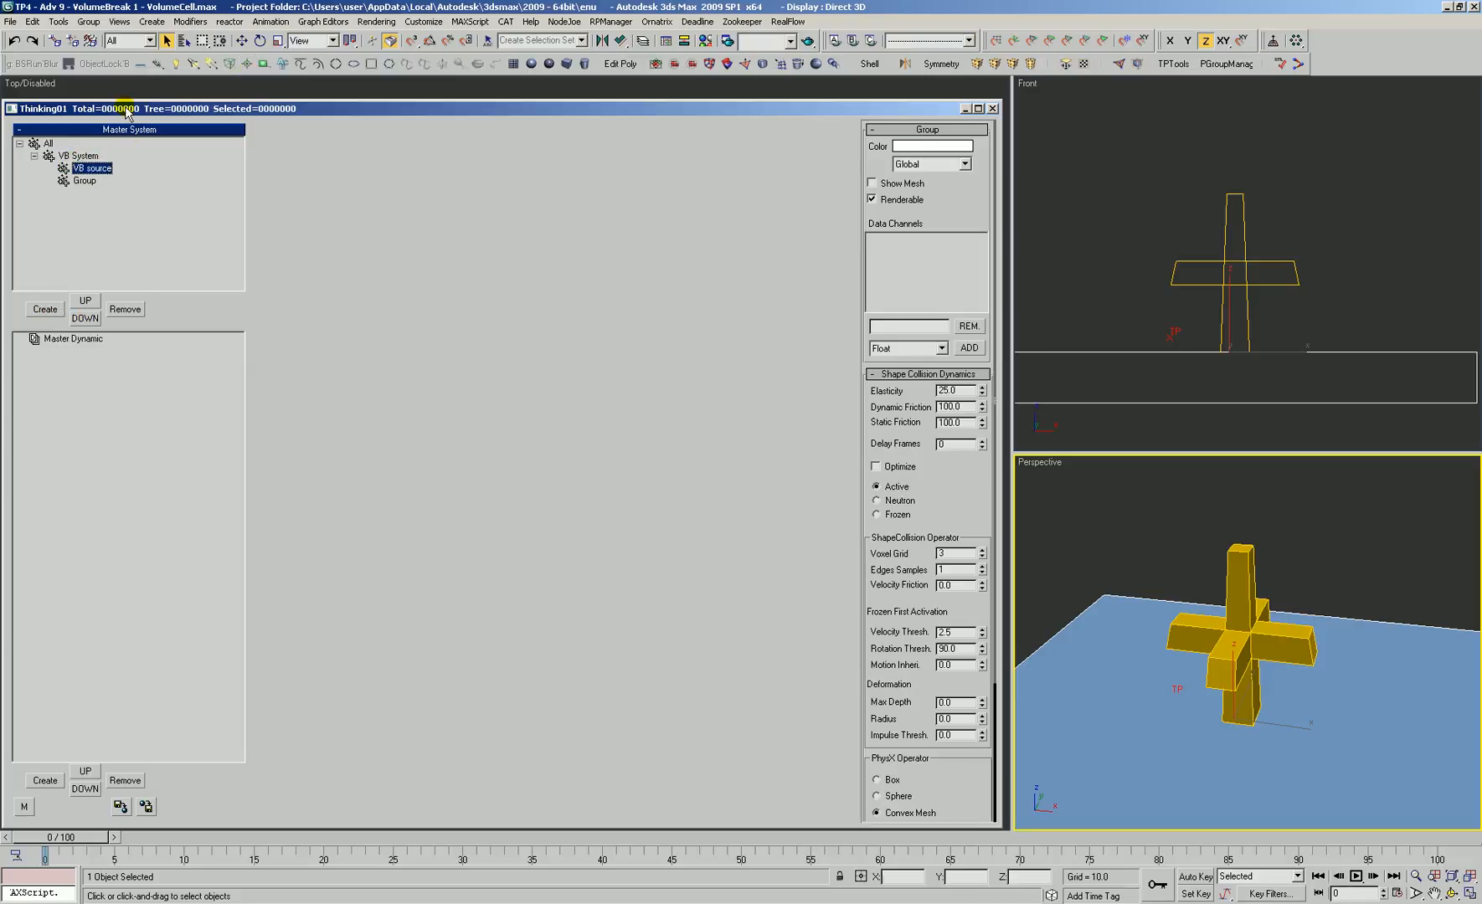
Name the second VB System subgroup VB frags and add a third subgroup named VB cells
{"action": "left_click", "coordinate": [81, 180]}
{"action": "type", "text": "VB frags"}
{"action": "left_click", "coordinate": [78, 155]}
{"action": "left_click", "coordinate": [45, 309]}
{"action": "type", "text": "VB"}
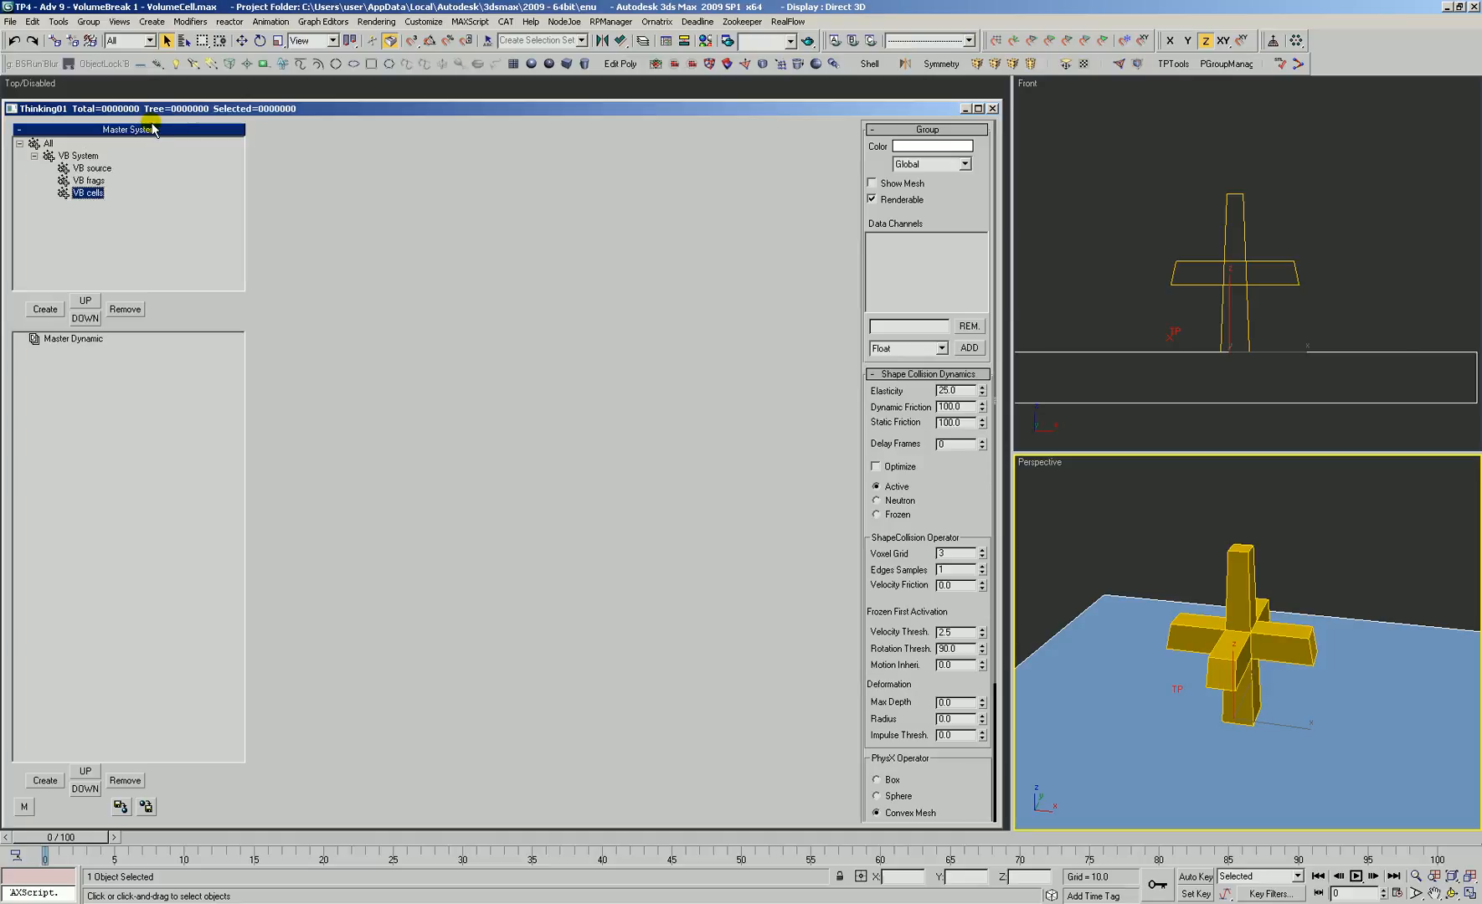
Create a dynamic set named VB System under Master Dynamic
{"action": "left_click", "coordinate": [61, 338]}
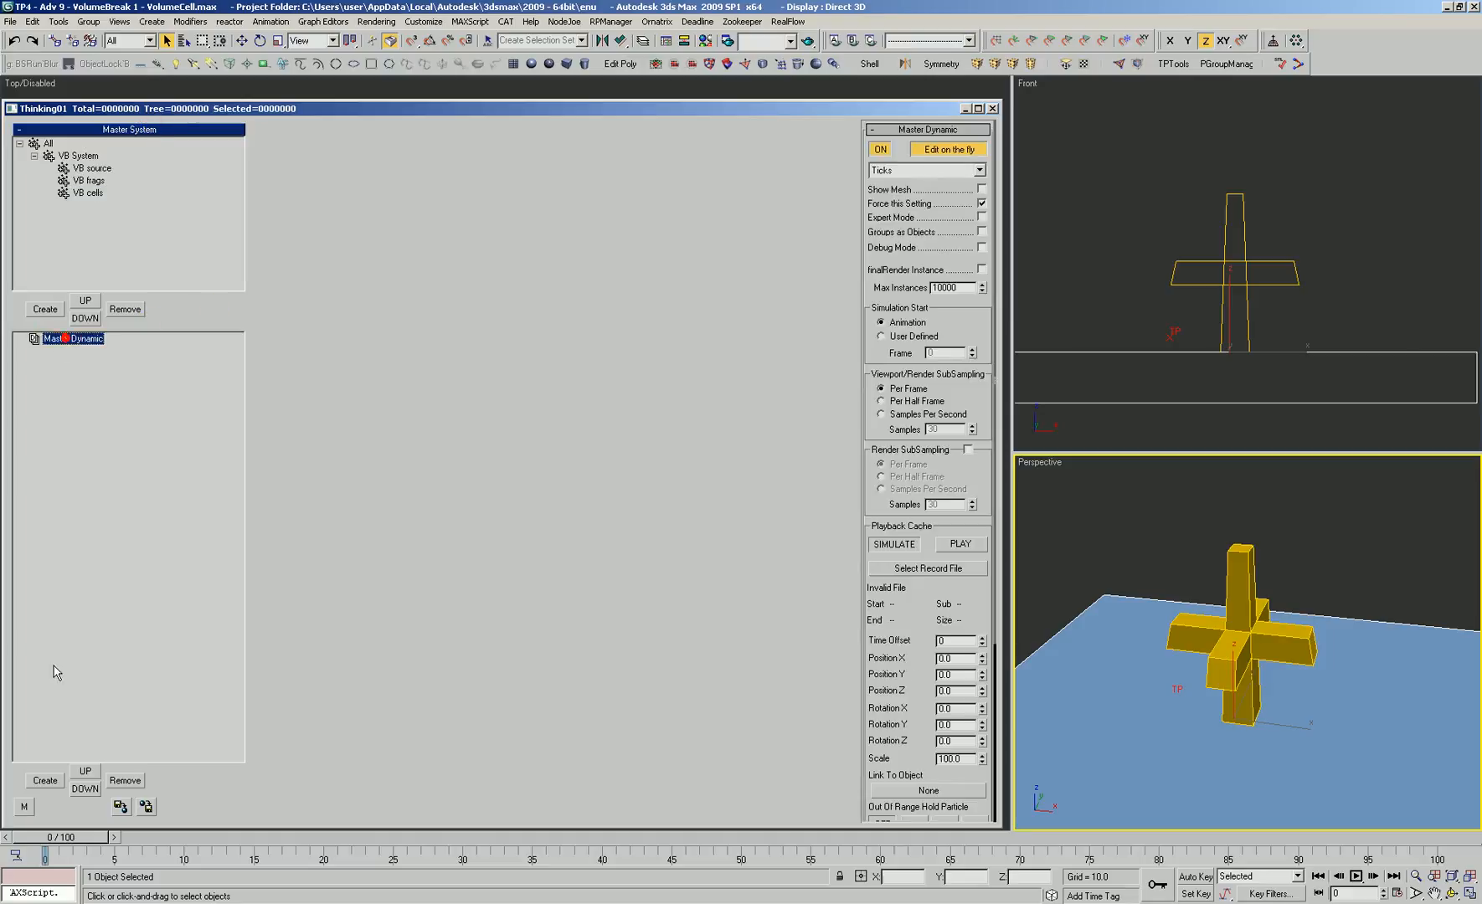
{"action": "left_click", "coordinate": [49, 780]}
{"action": "type", "text": "VB Sys"}
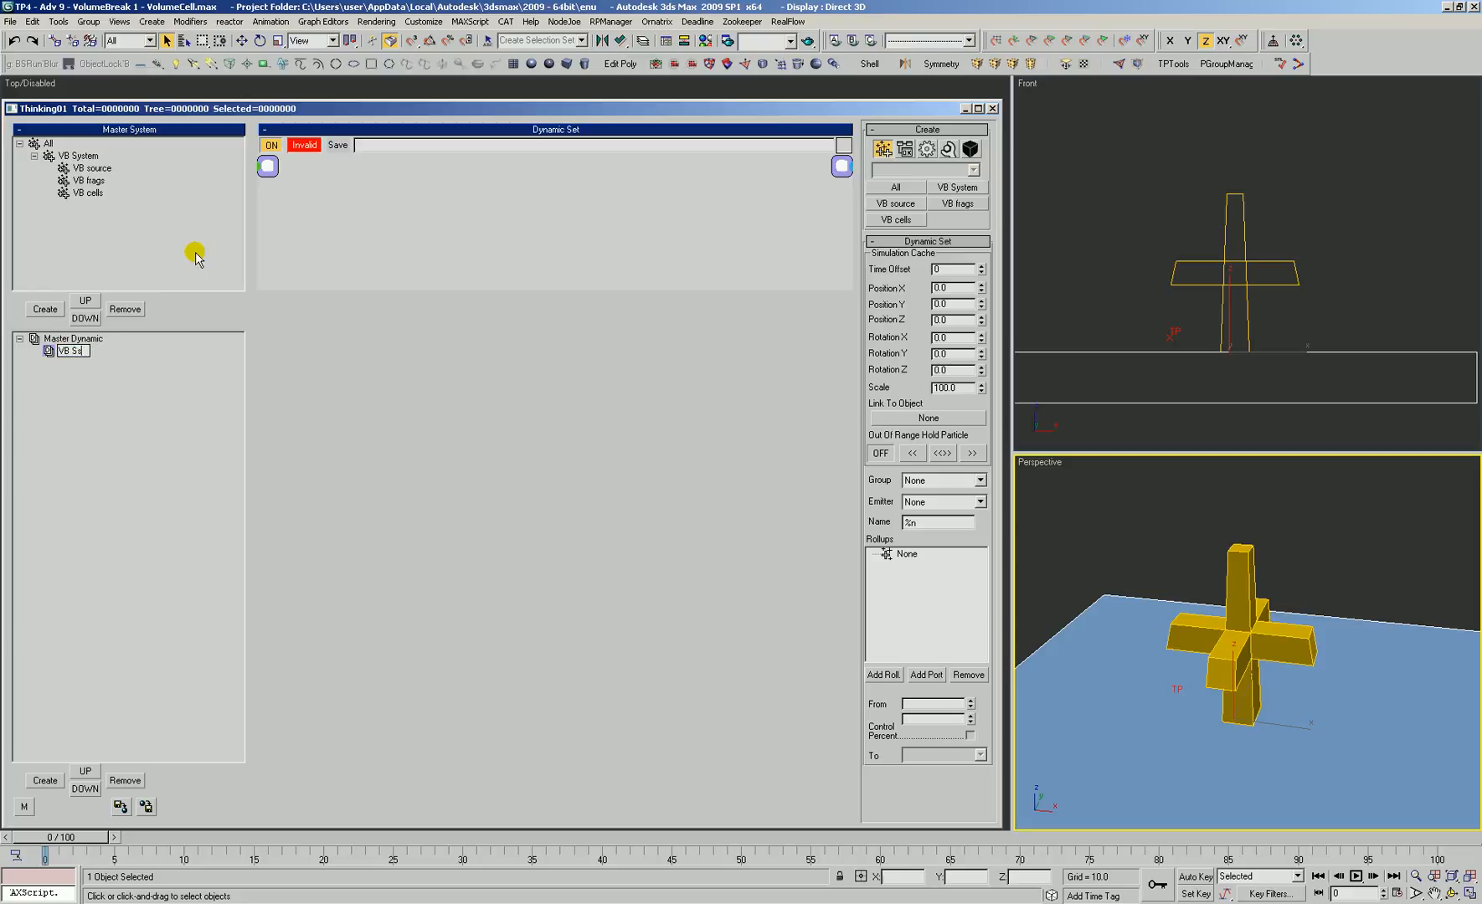
{"action": "type", "text": "tem"}
{"action": "key", "text": "Return"}
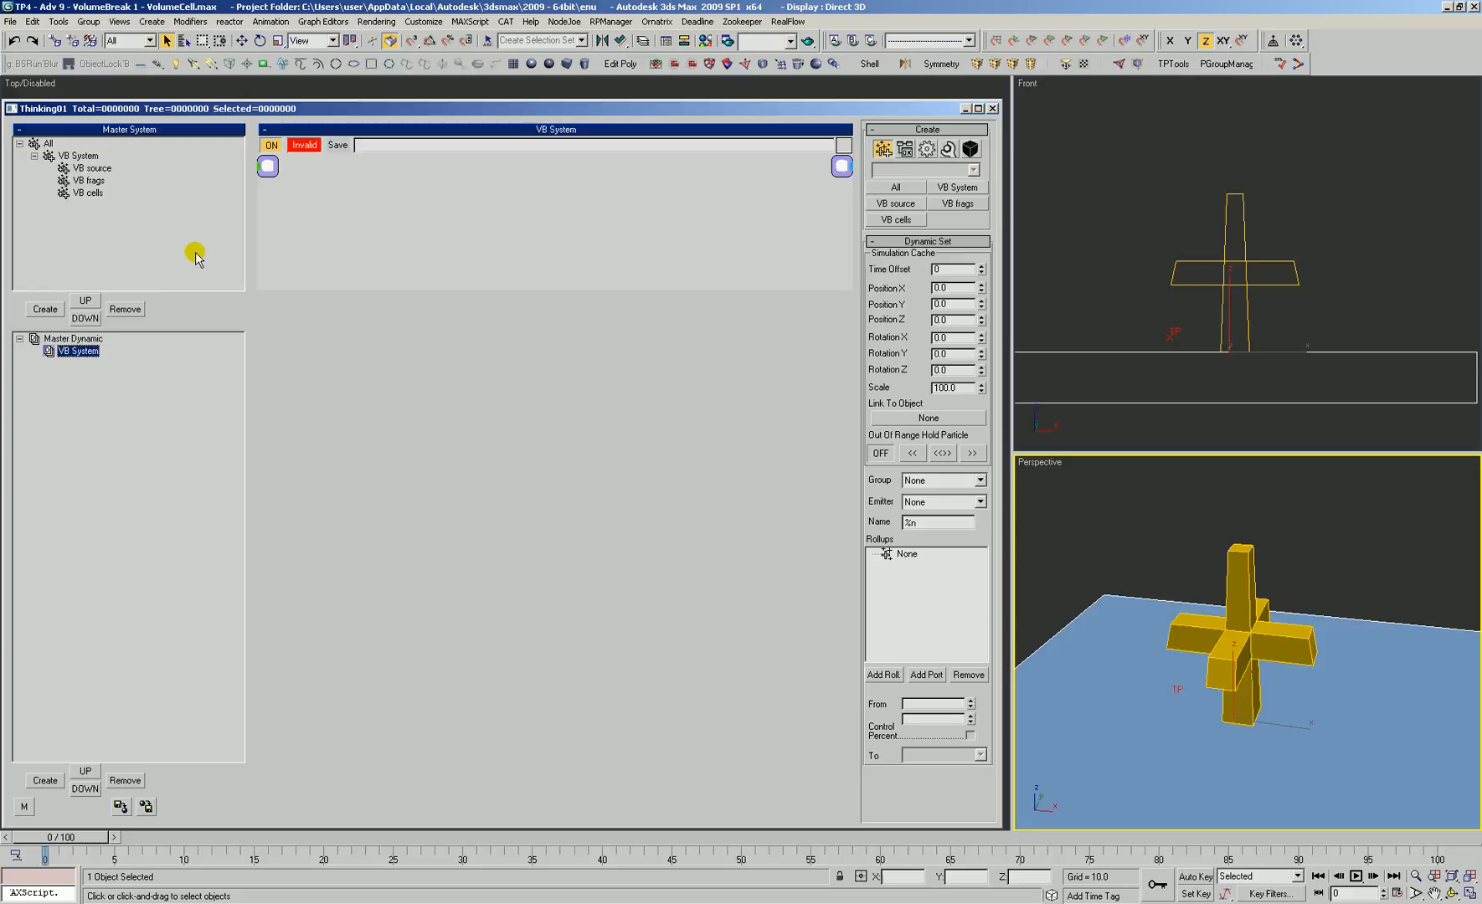
Create a child dynamic set inside the VB System dynamic set and name it birth
{"action": "left_click", "coordinate": [82, 156]}
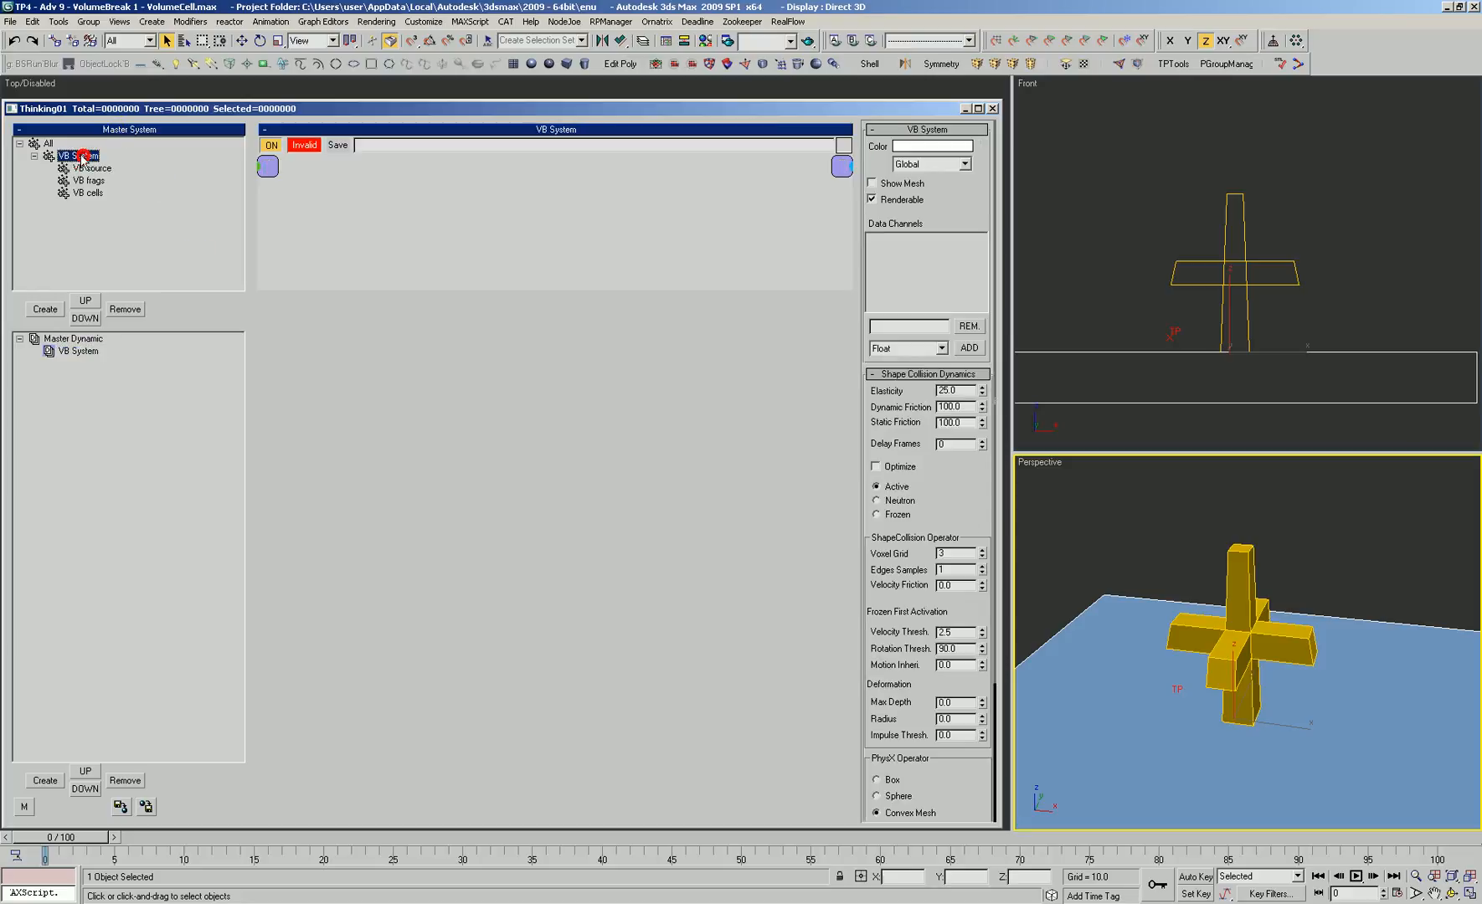
{"action": "left_click", "coordinate": [78, 350]}
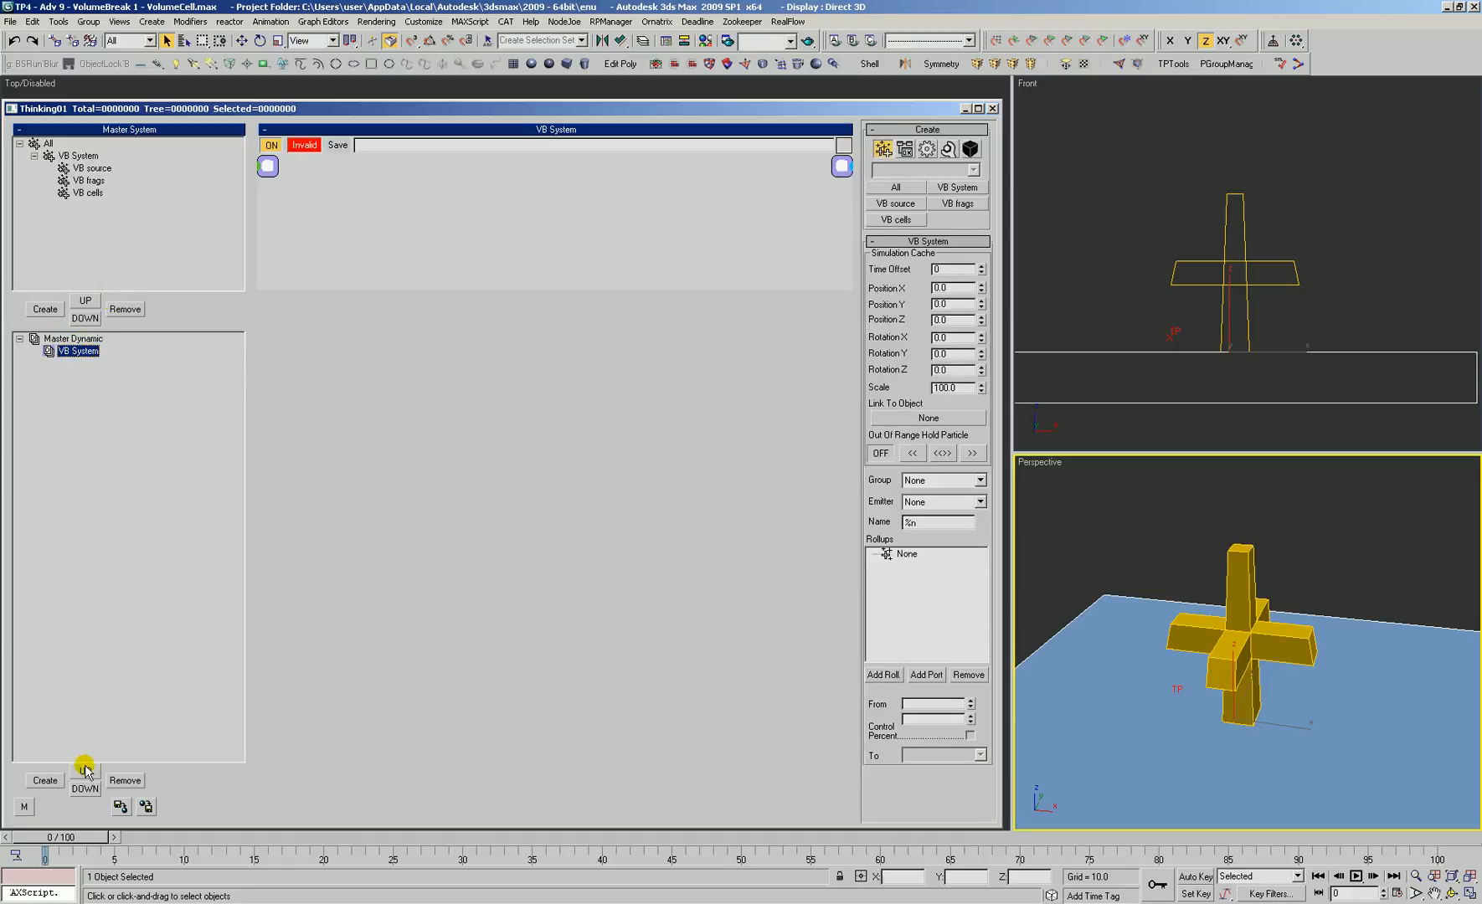
{"action": "left_click", "coordinate": [48, 780]}
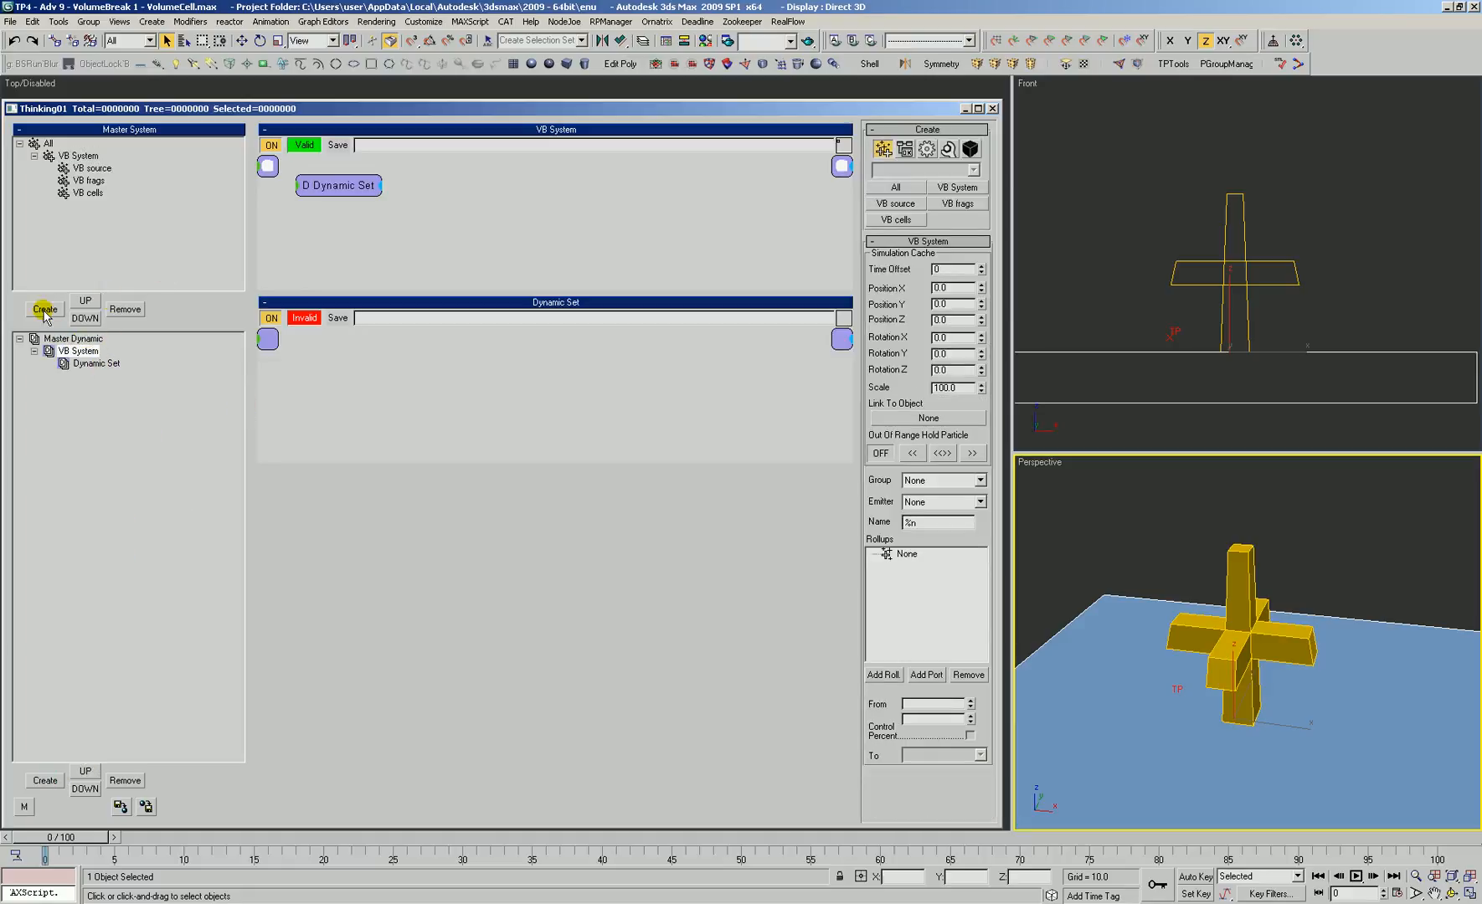
{"action": "left_click", "coordinate": [78, 156]}
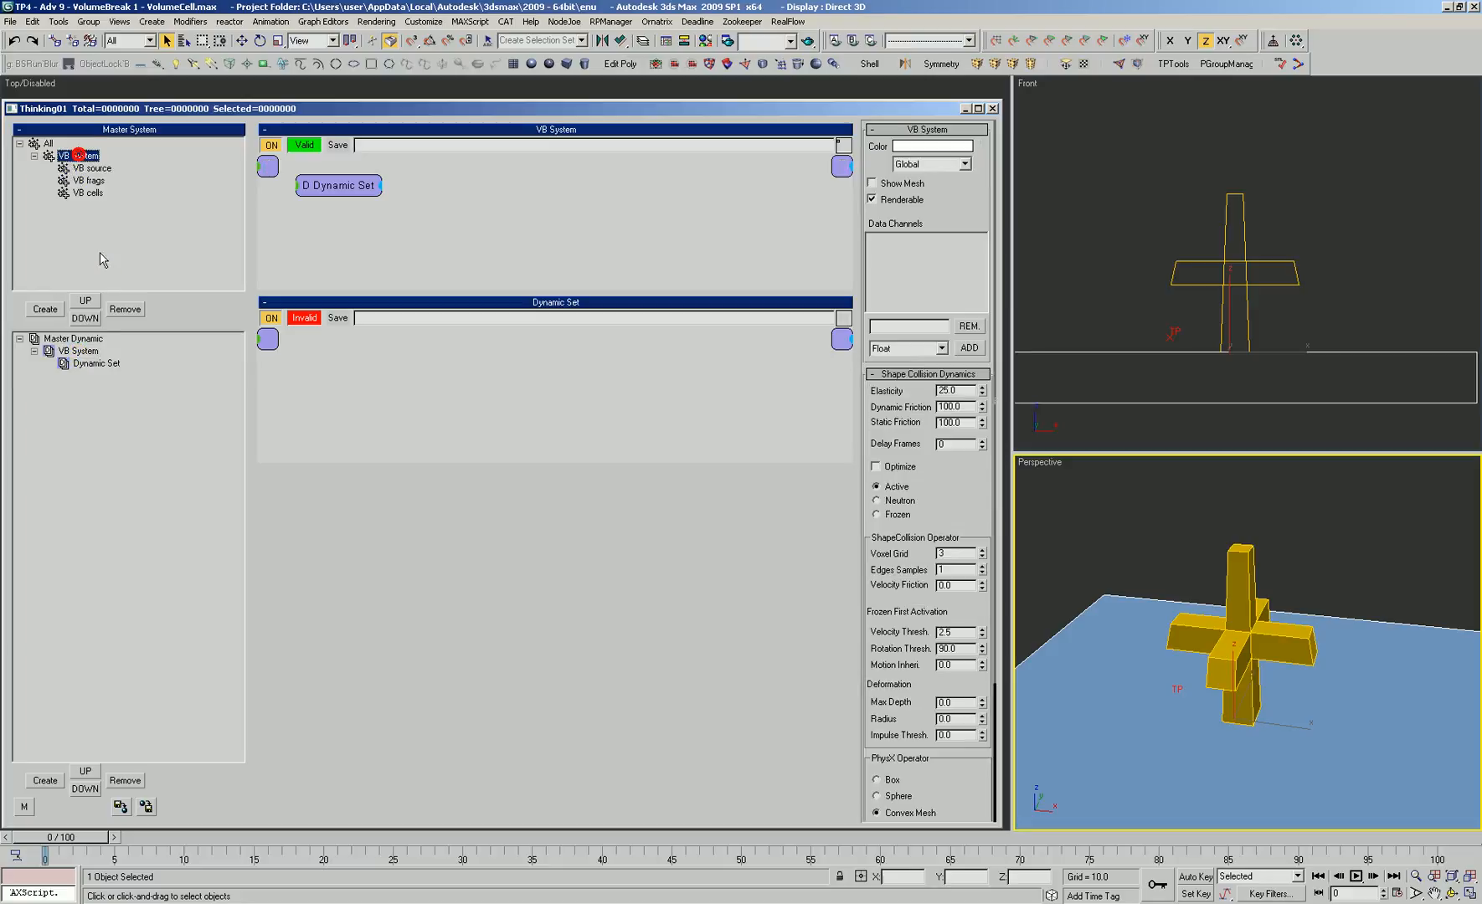
{"action": "left_click", "coordinate": [97, 365]}
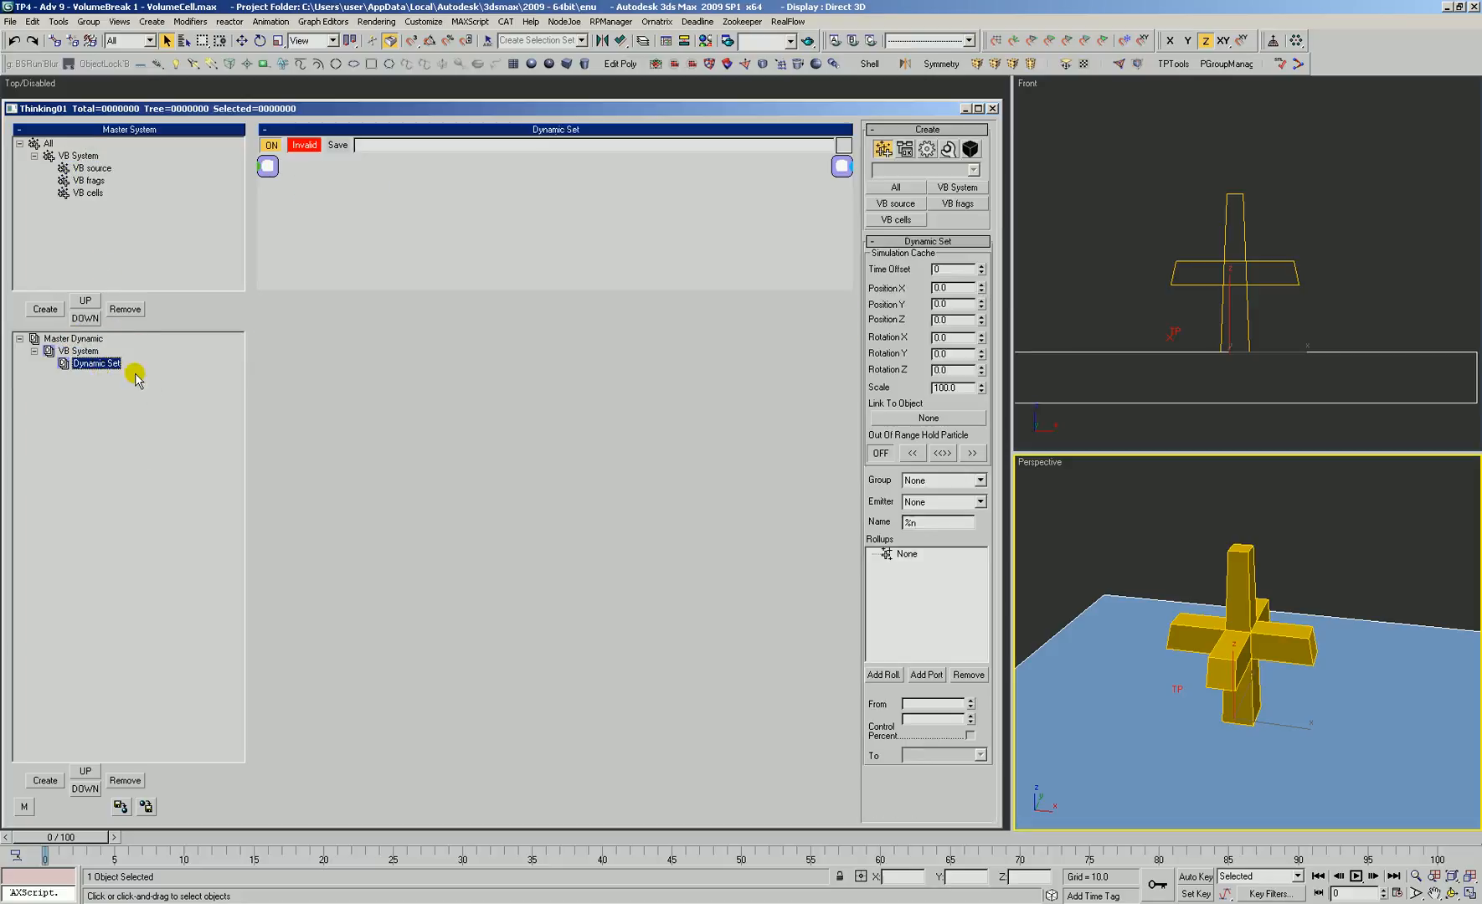
{"action": "left_click", "coordinate": [110, 368]}
{"action": "type", "text": "birth"}
{"action": "key", "text": "Return"}
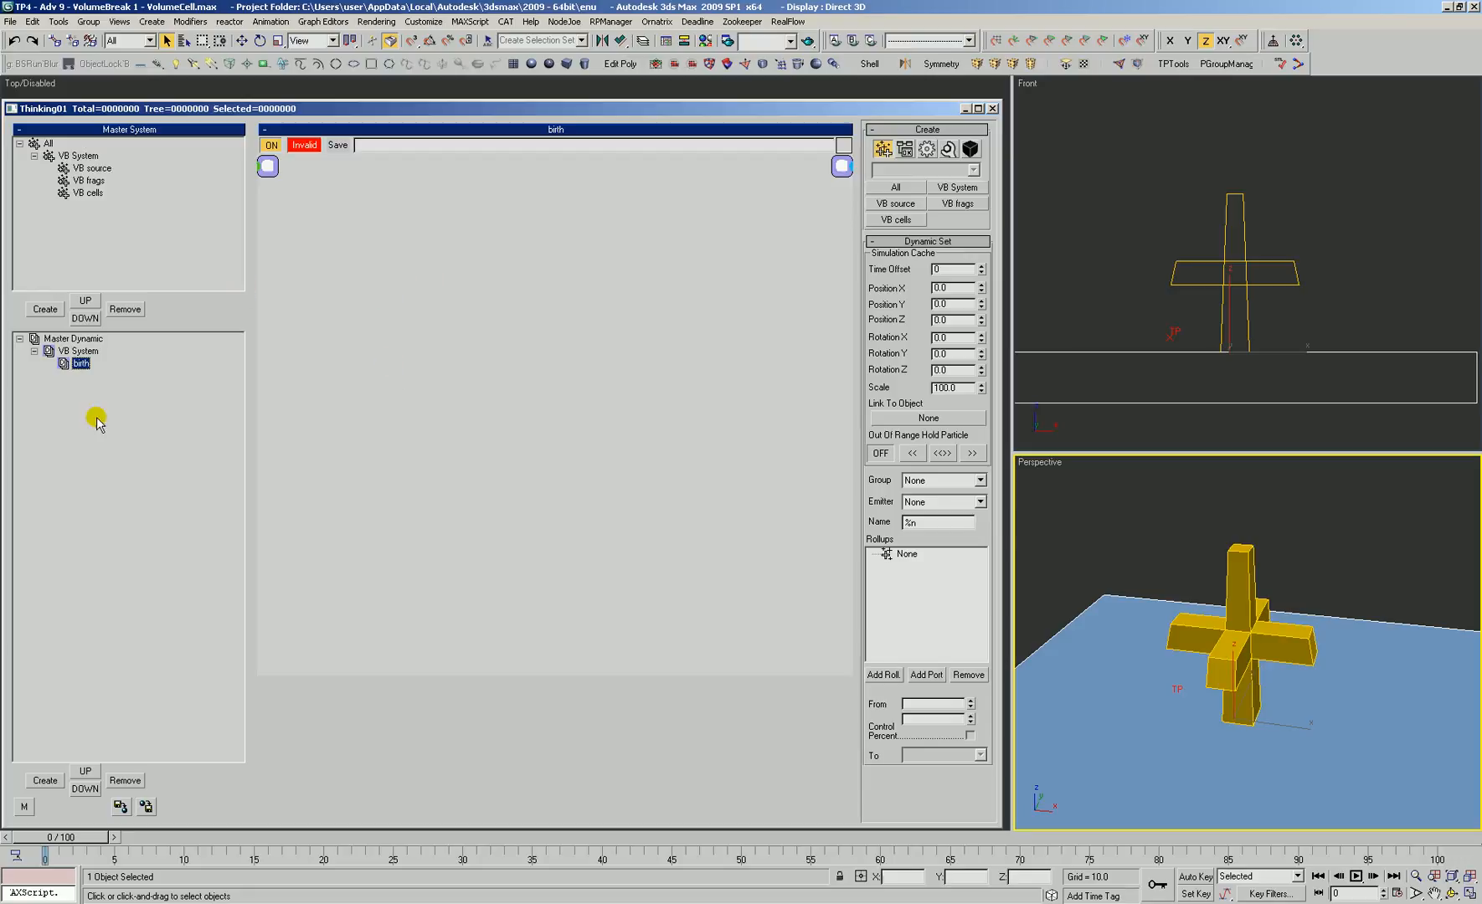
Add an Obj.To Particle generator operator to the birth dynamic set
{"action": "left_click", "coordinate": [80, 350]}
{"action": "left_click_drag", "start_coordinate": [331, 187], "coordinate": [363, 201]}
{"action": "left_click", "coordinate": [81, 363]}
{"action": "right_click", "coordinate": [380, 247]}
{"action": "mouse_move", "coordinate": [402, 317]}
{"action": "mouse_move", "coordinate": [368, 282]}
{"action": "mouse_move", "coordinate": [486, 308]}
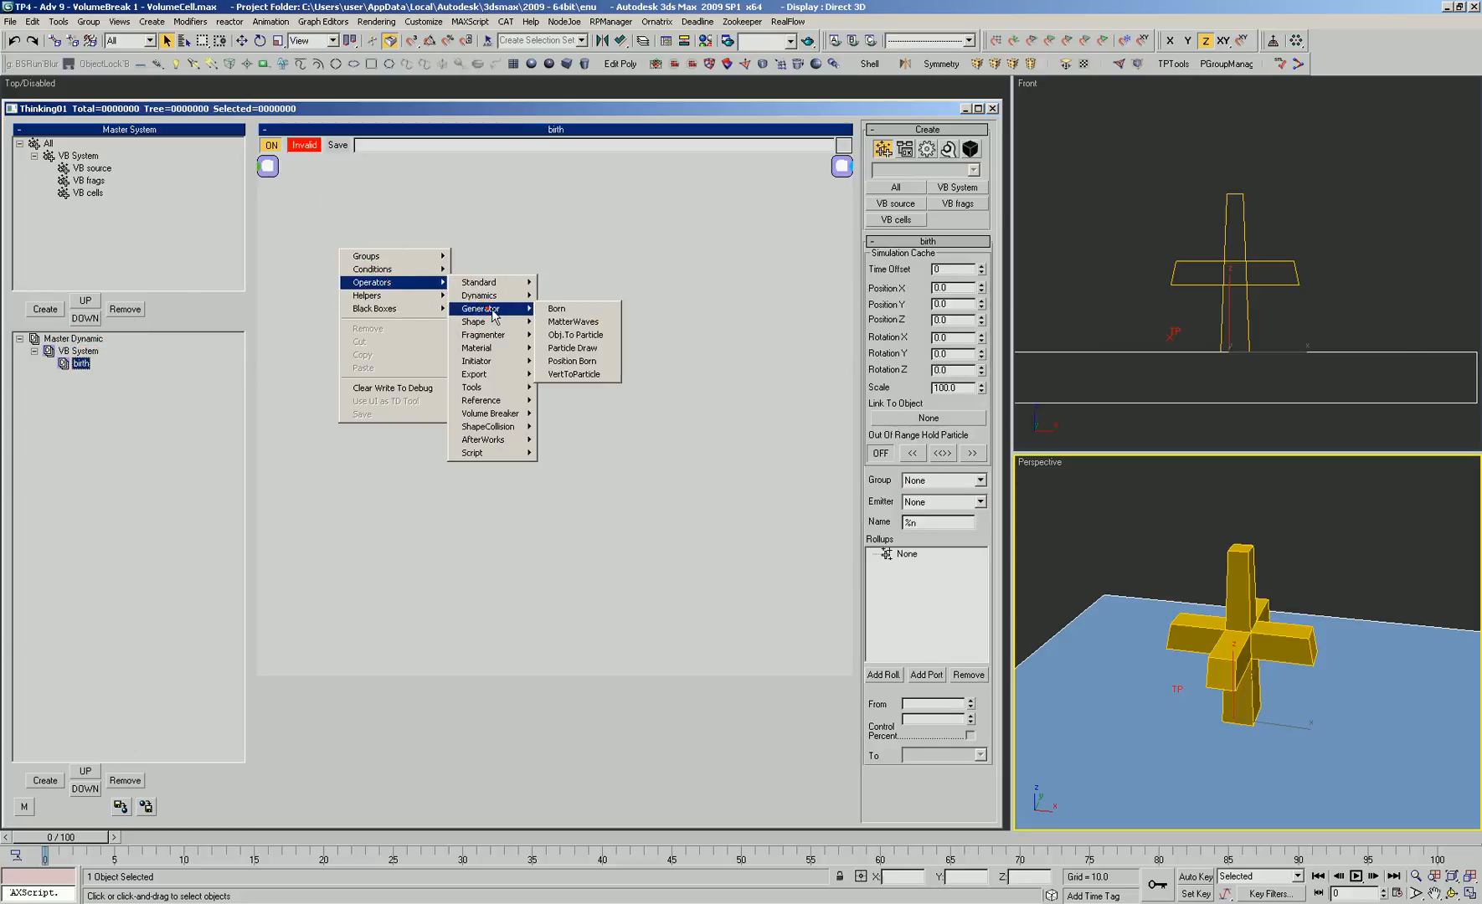
{"action": "left_click", "coordinate": [565, 334]}
{"action": "left_click_drag", "start_coordinate": [467, 287], "coordinate": [428, 291]}
Pick the cross-shaped object Box01 as the operator's source, assign it to the VB source group and enable Instance Shape
{"action": "left_click", "coordinate": [883, 347]}
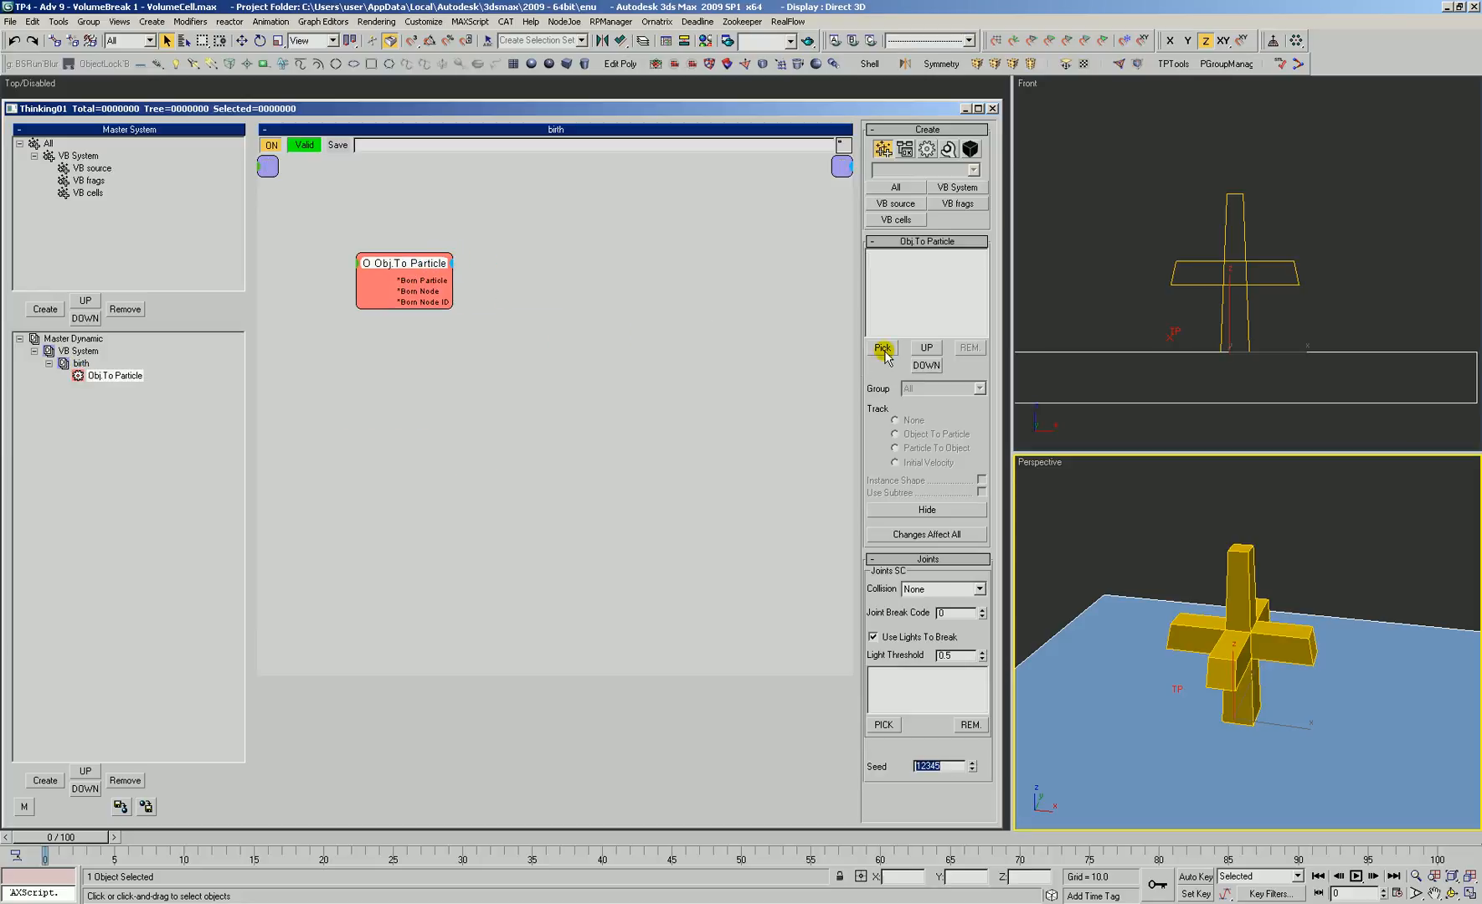
{"action": "left_click", "coordinate": [1240, 557]}
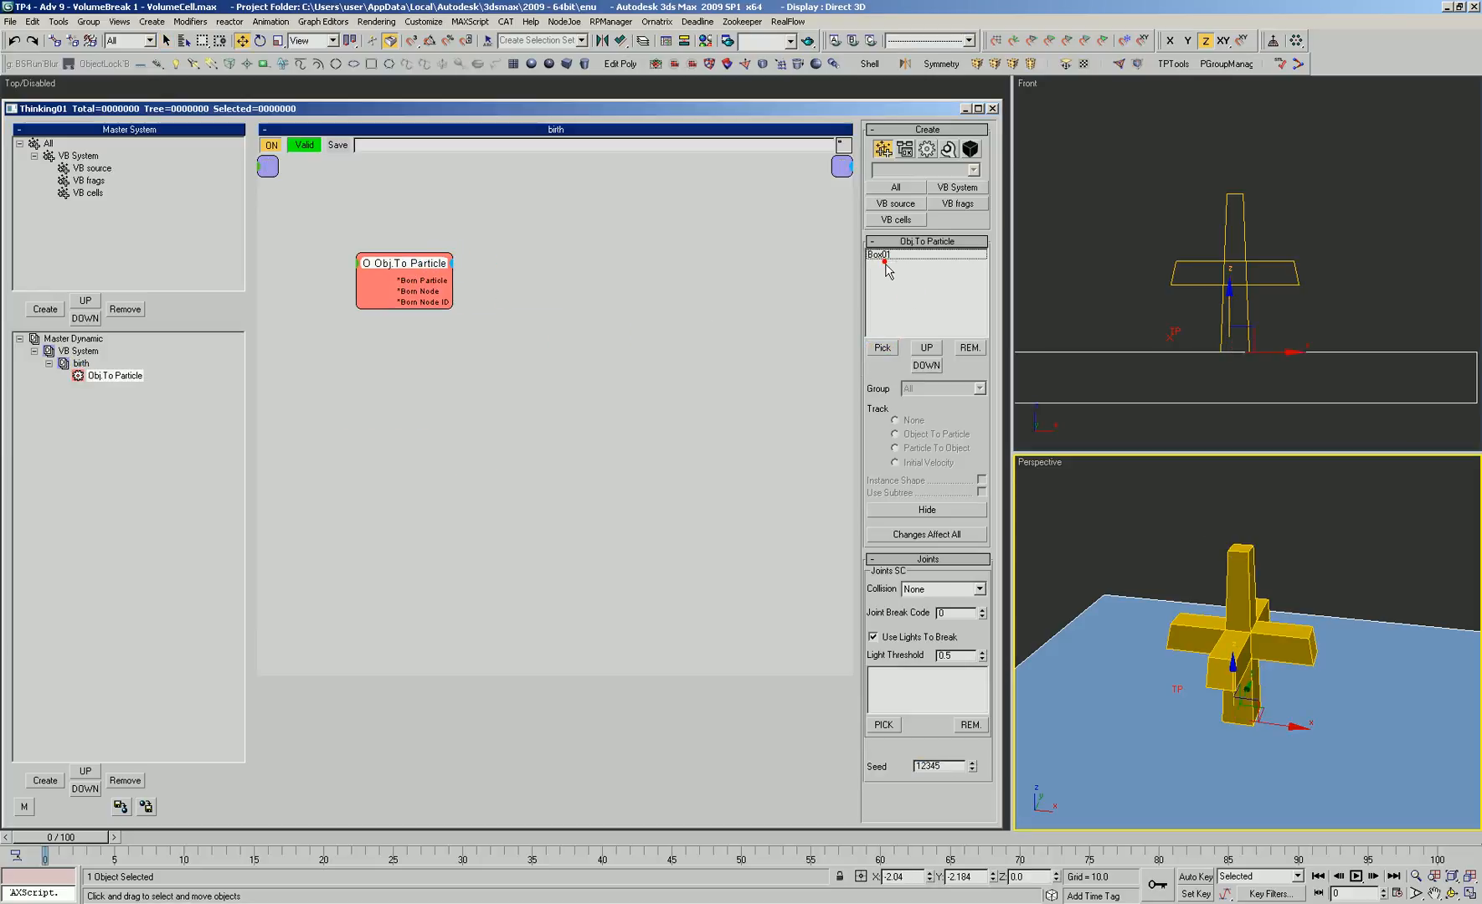
{"action": "left_click", "coordinate": [937, 388]}
{"action": "left_click", "coordinate": [927, 422]}
{"action": "left_click", "coordinate": [981, 480]}
Generate the standard TP scene layers with TP Tools and open the layer manager
{"action": "left_click", "coordinate": [1126, 211]}
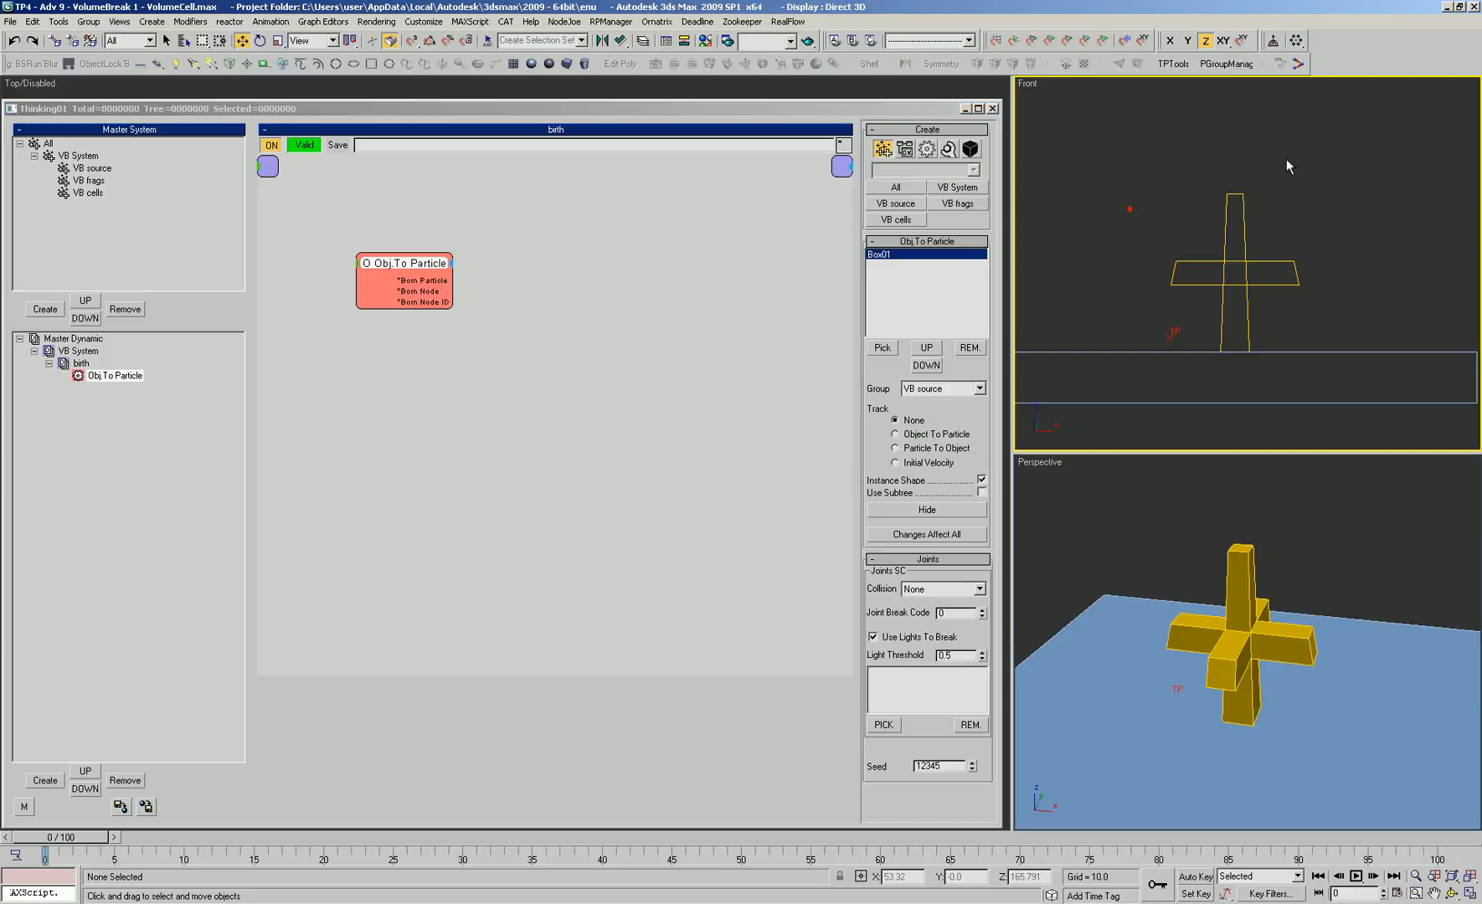
{"action": "left_click", "coordinate": [1162, 65]}
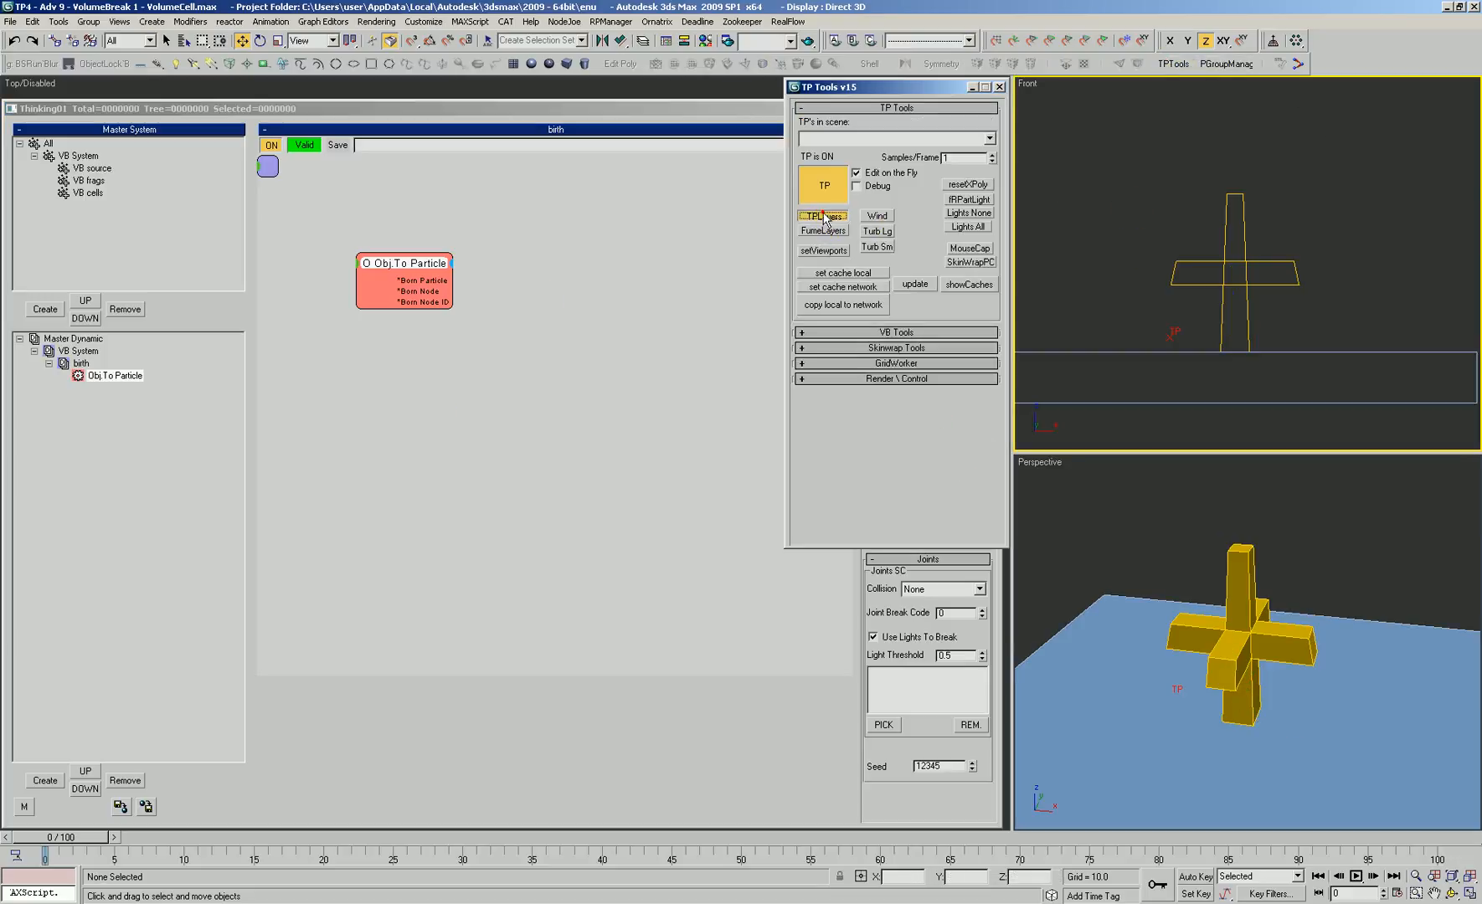
{"action": "left_click", "coordinate": [1002, 84]}
{"action": "left_click", "coordinate": [642, 40]}
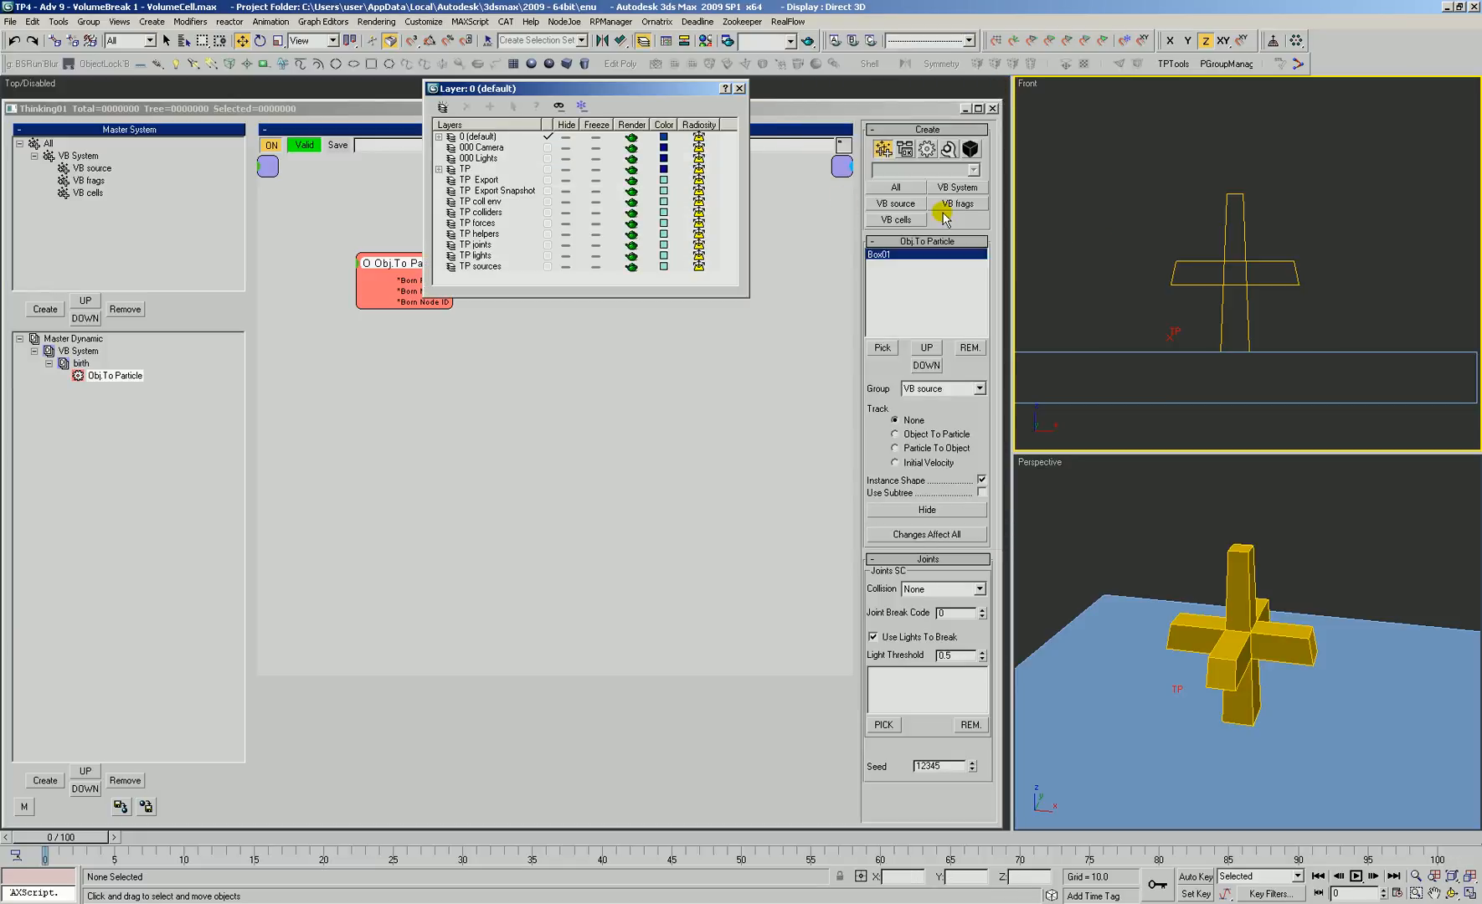
Put the cross-shaped object on the TP sources layer and the ground box on the TP coll env layer
{"action": "left_click", "coordinate": [470, 190]}
{"action": "left_click", "coordinate": [1181, 512]}
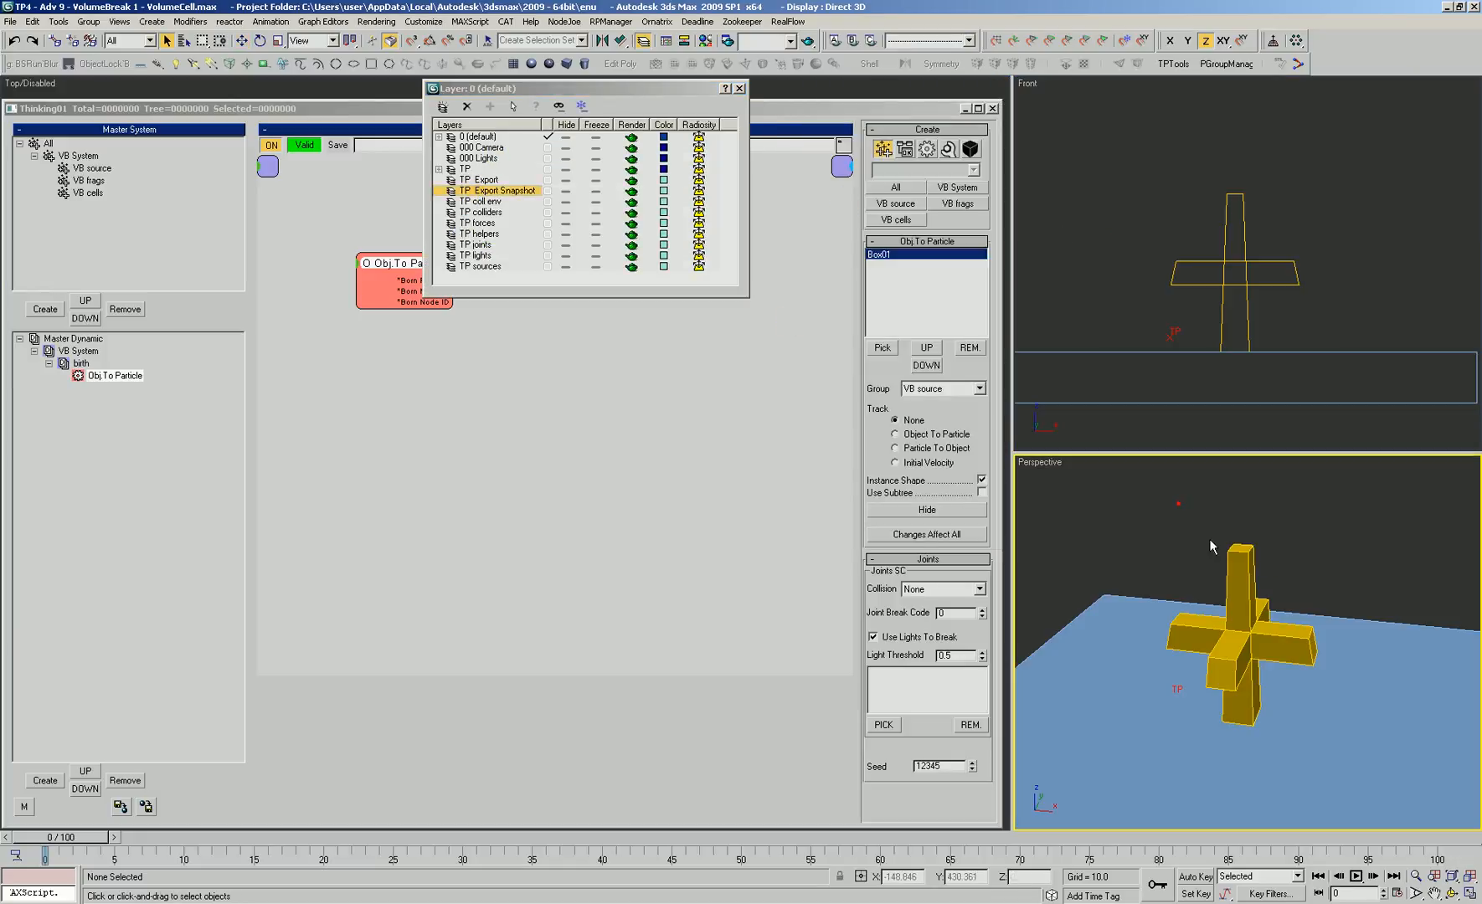
{"action": "left_click", "coordinate": [1231, 556]}
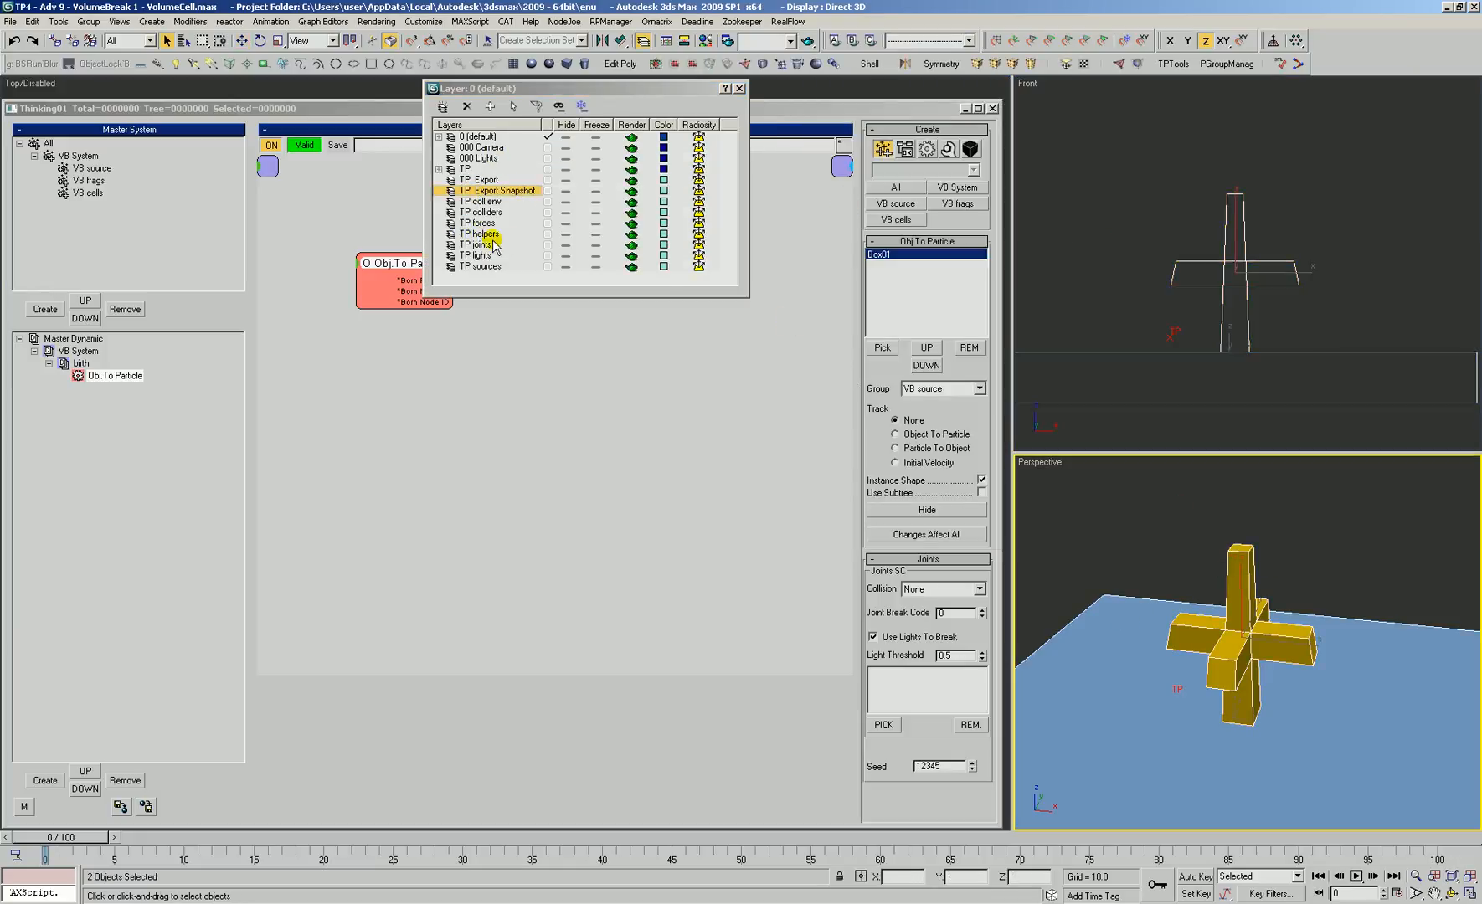
{"action": "left_click", "coordinate": [478, 266]}
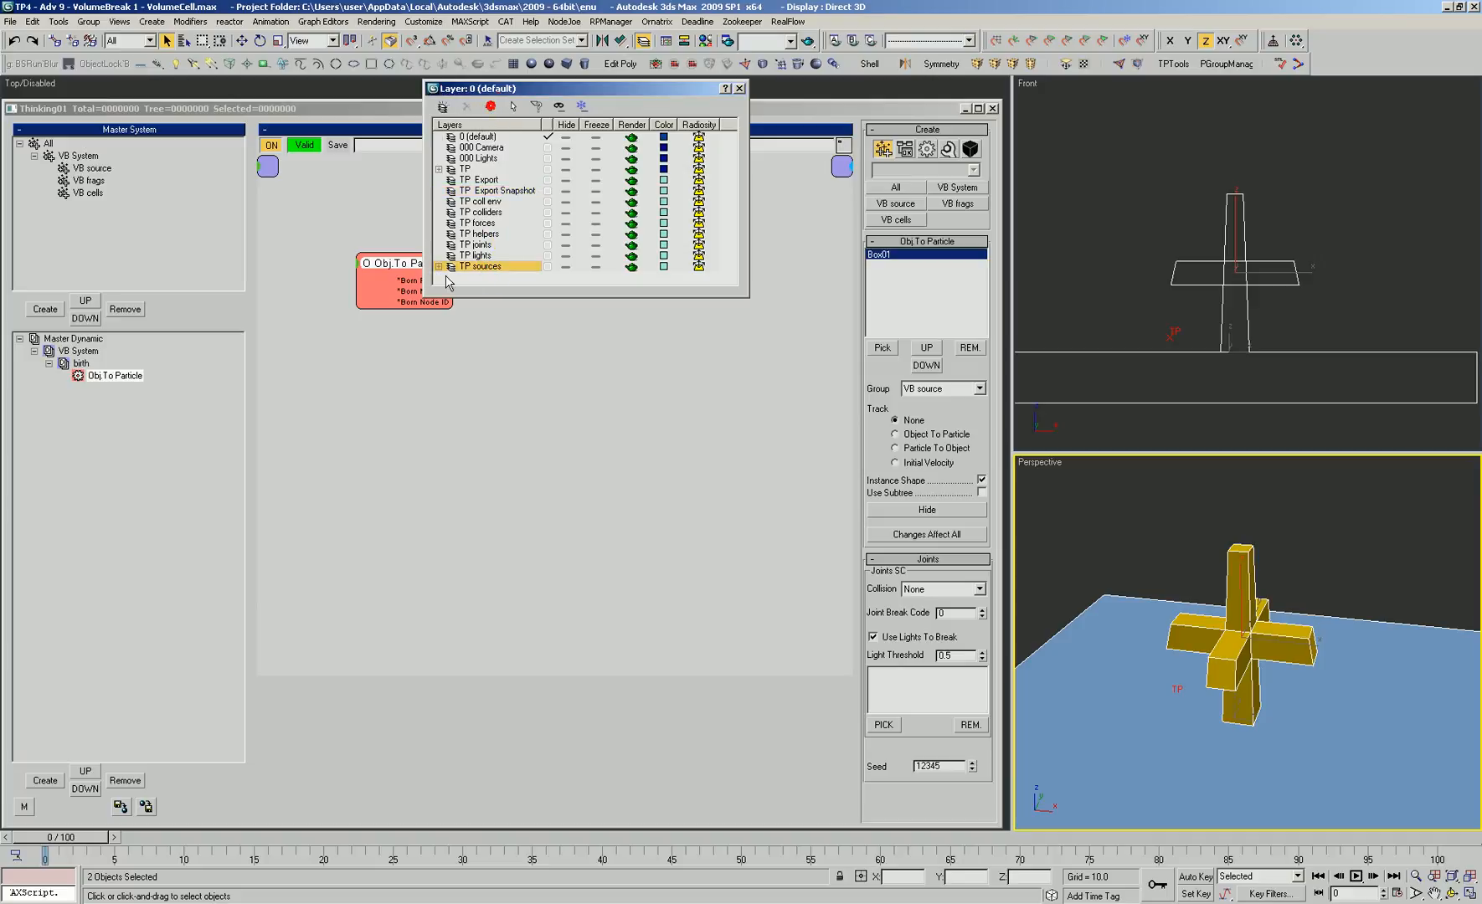
{"action": "left_click_drag", "start_coordinate": [1122, 555], "coordinate": [1068, 641]}
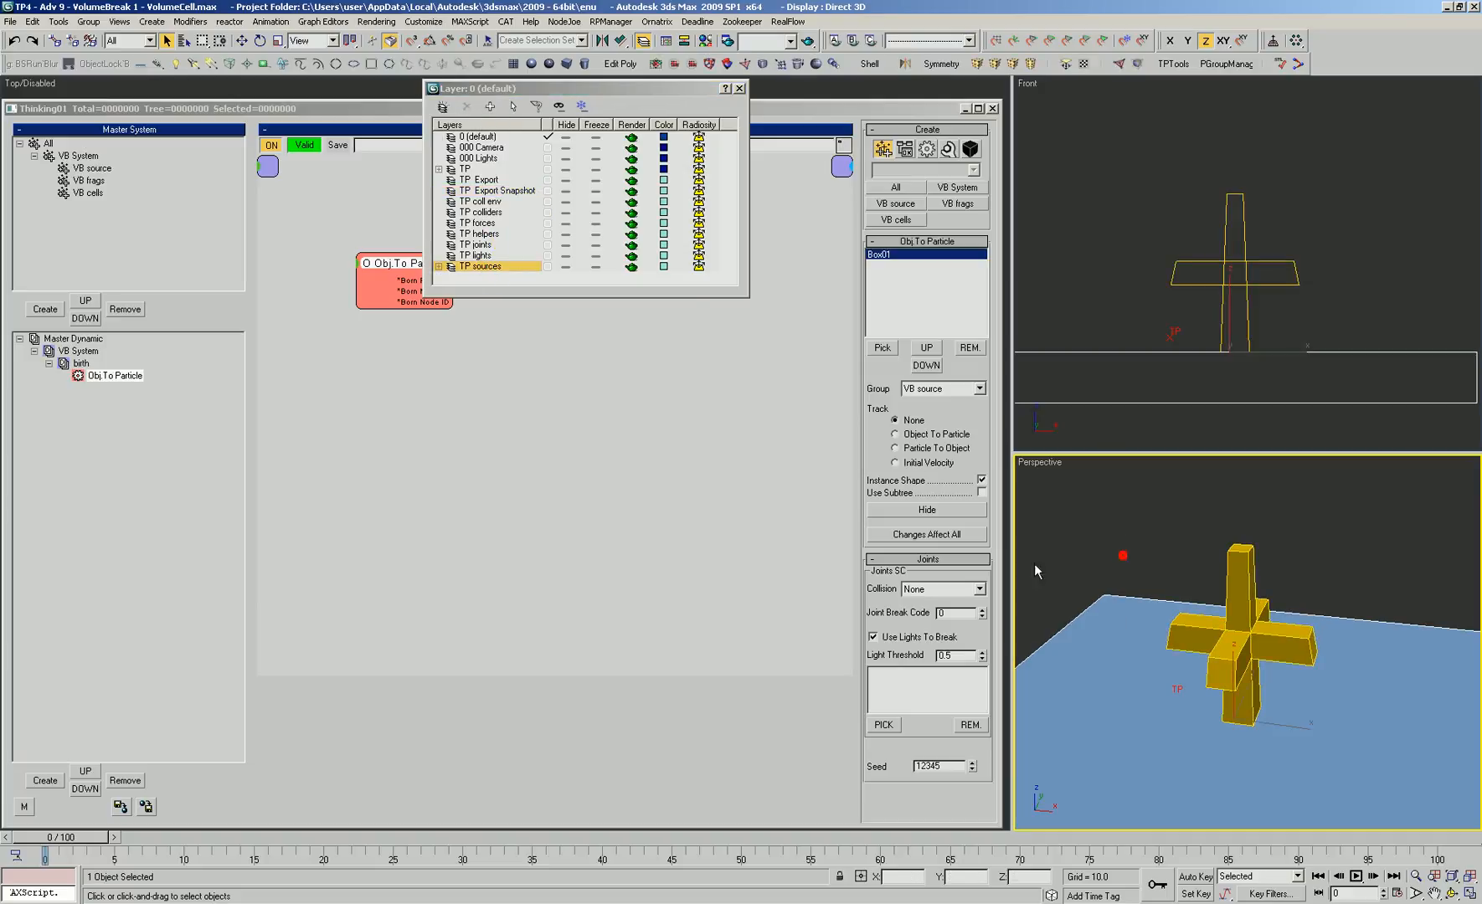
{"action": "left_click", "coordinate": [484, 201]}
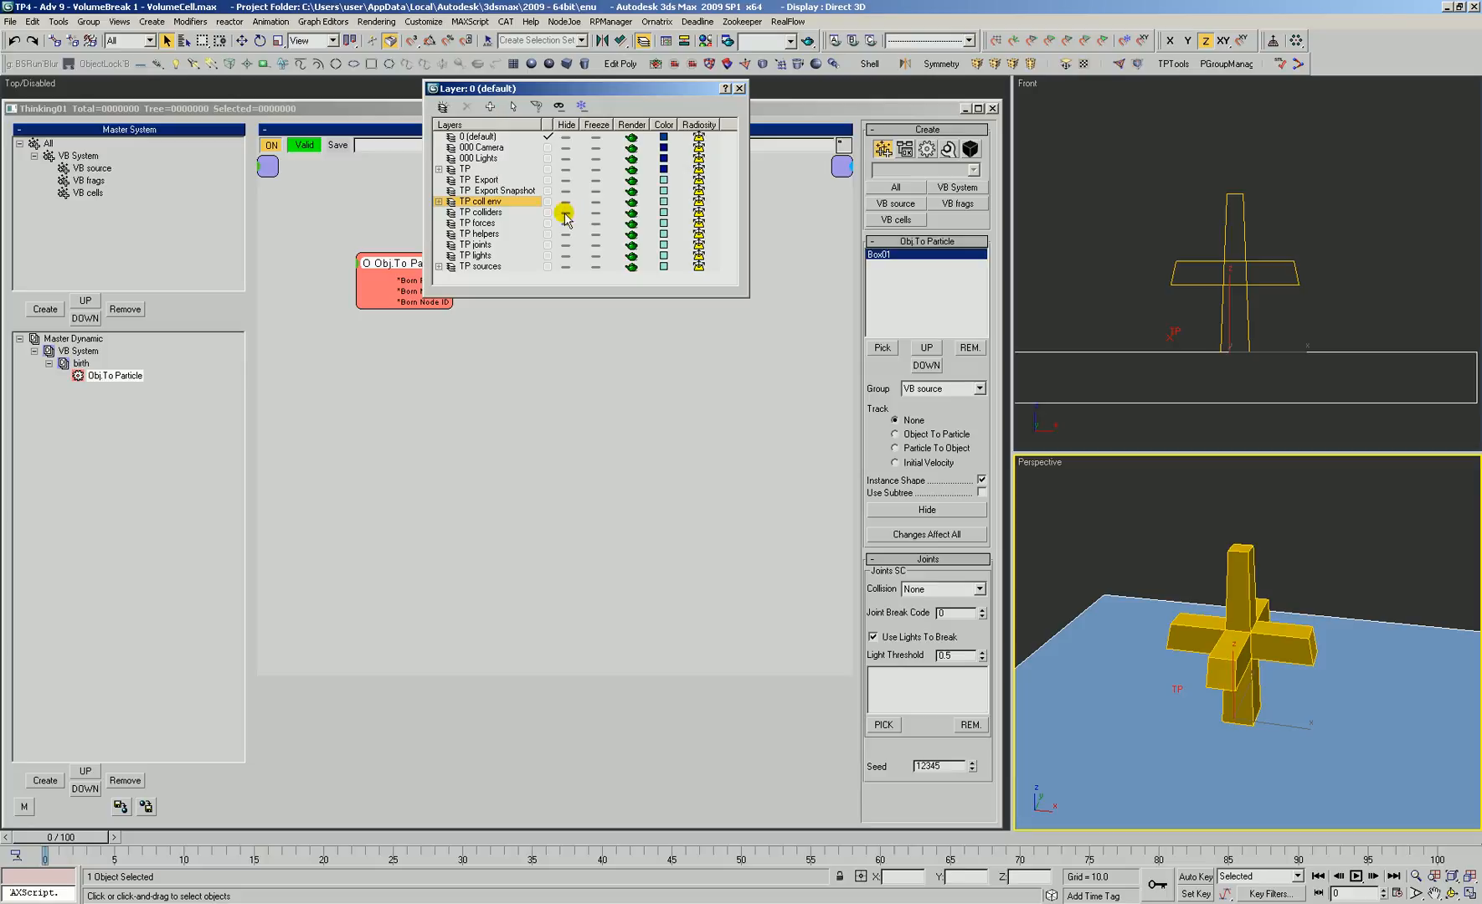
Duplicate the Obj.To Particle operator in the birth set and replace the copy's source object with the ground box Box02
{"action": "left_click", "coordinate": [406, 378]}
{"action": "mouse_move", "coordinate": [404, 262]}
{"action": "left_mouse_down"}
{"action": "mouse_move", "coordinate": [411, 360]}
{"action": "mouse_move", "coordinate": [412, 237]}
{"action": "mouse_move", "coordinate": [414, 249]}
{"action": "left_mouse_up"}
{"action": "left_click", "coordinate": [399, 288]}
{"action": "left_click", "coordinate": [970, 346]}
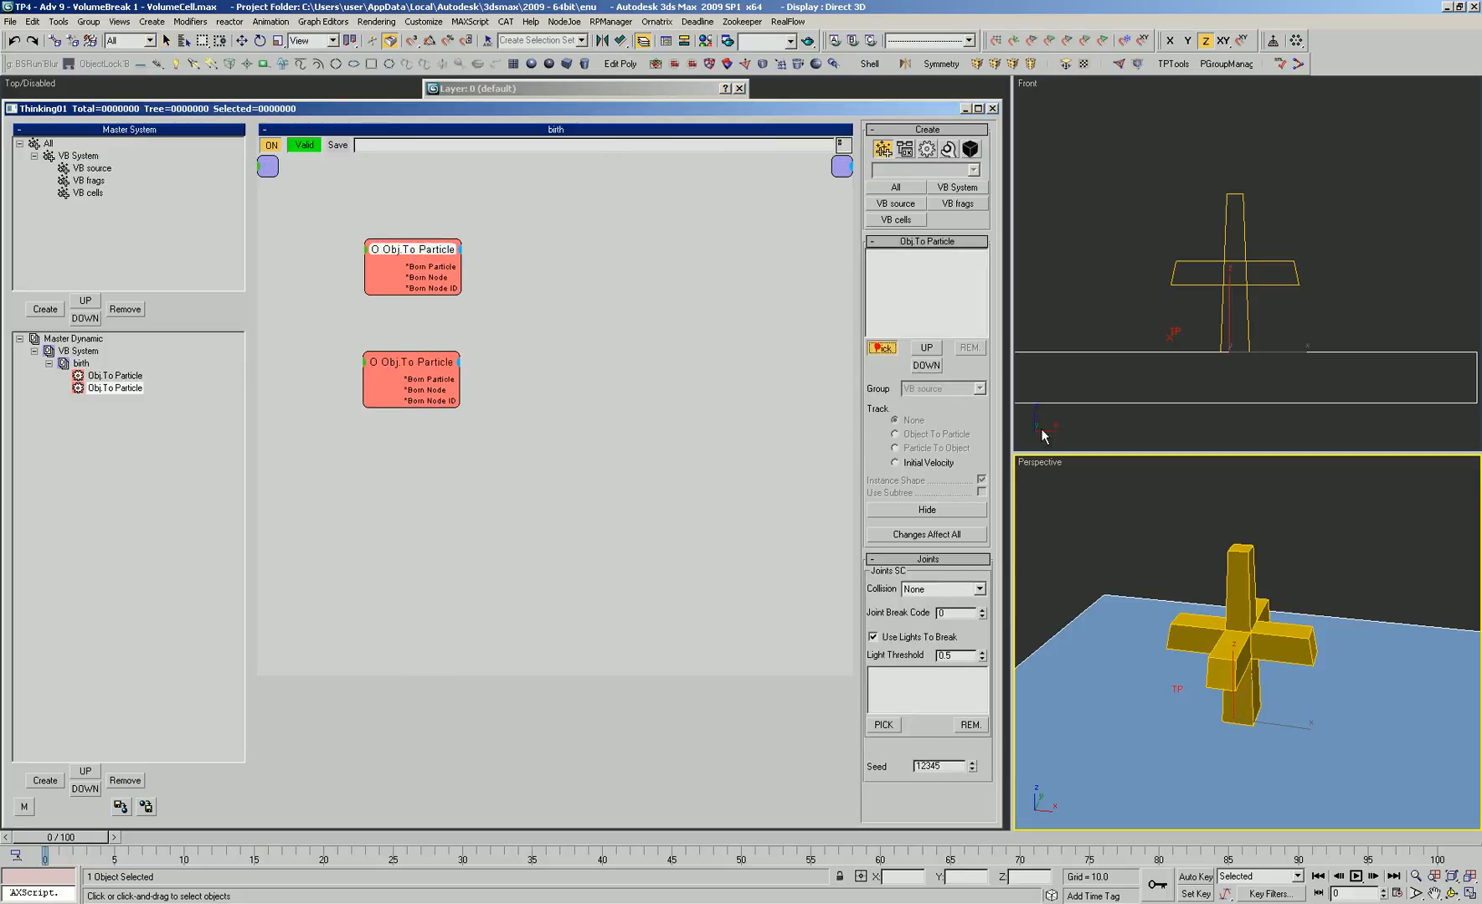
{"action": "left_click", "coordinate": [1118, 612]}
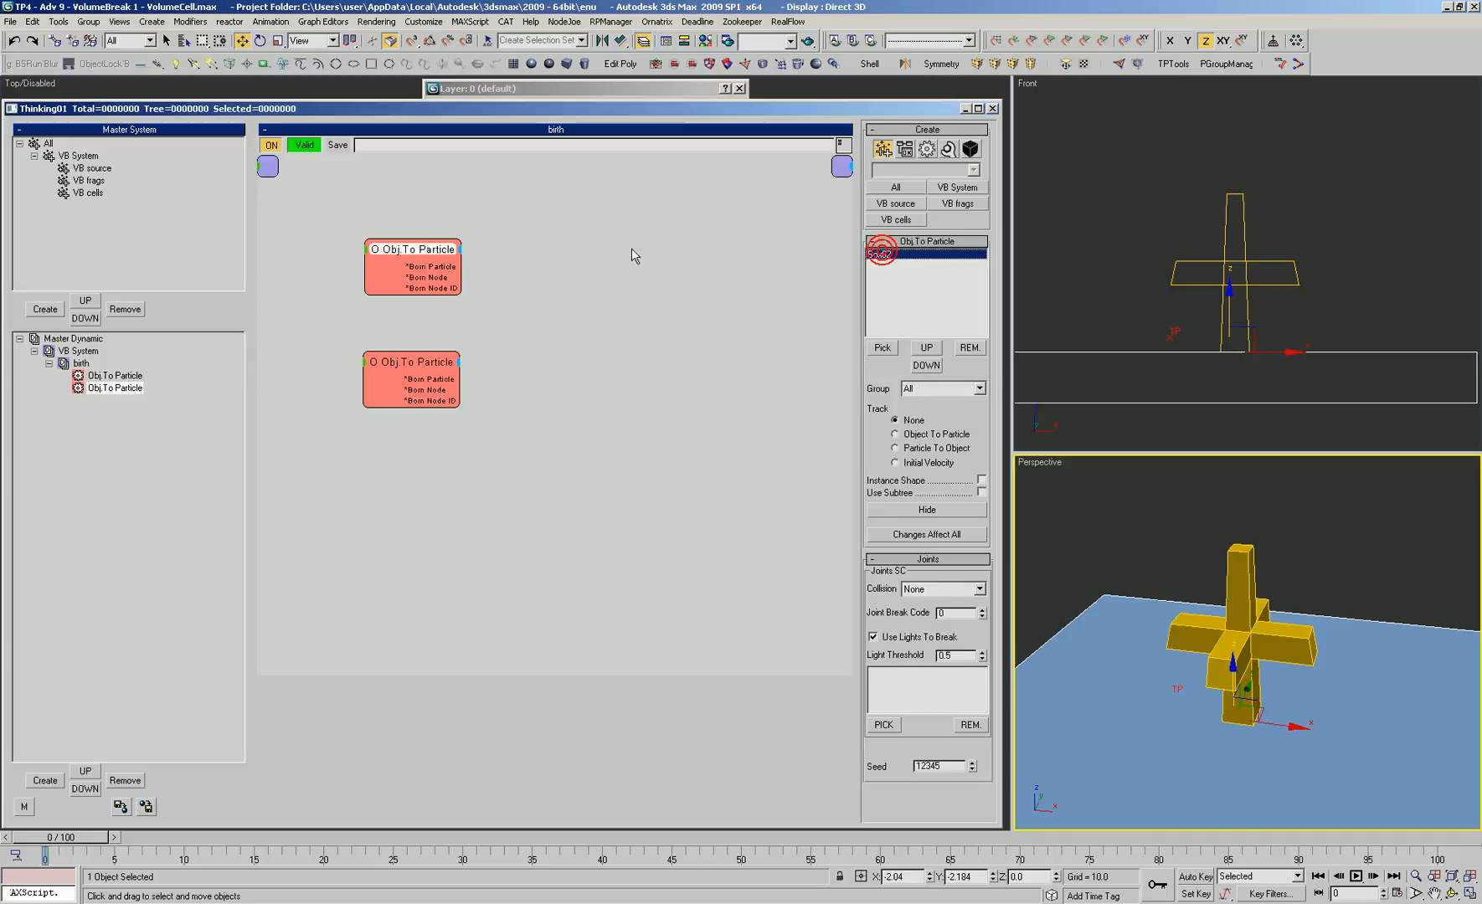
Create a new particle group directly under All and name it coll env
{"action": "left_click", "coordinate": [47, 143]}
{"action": "left_click", "coordinate": [46, 310]}
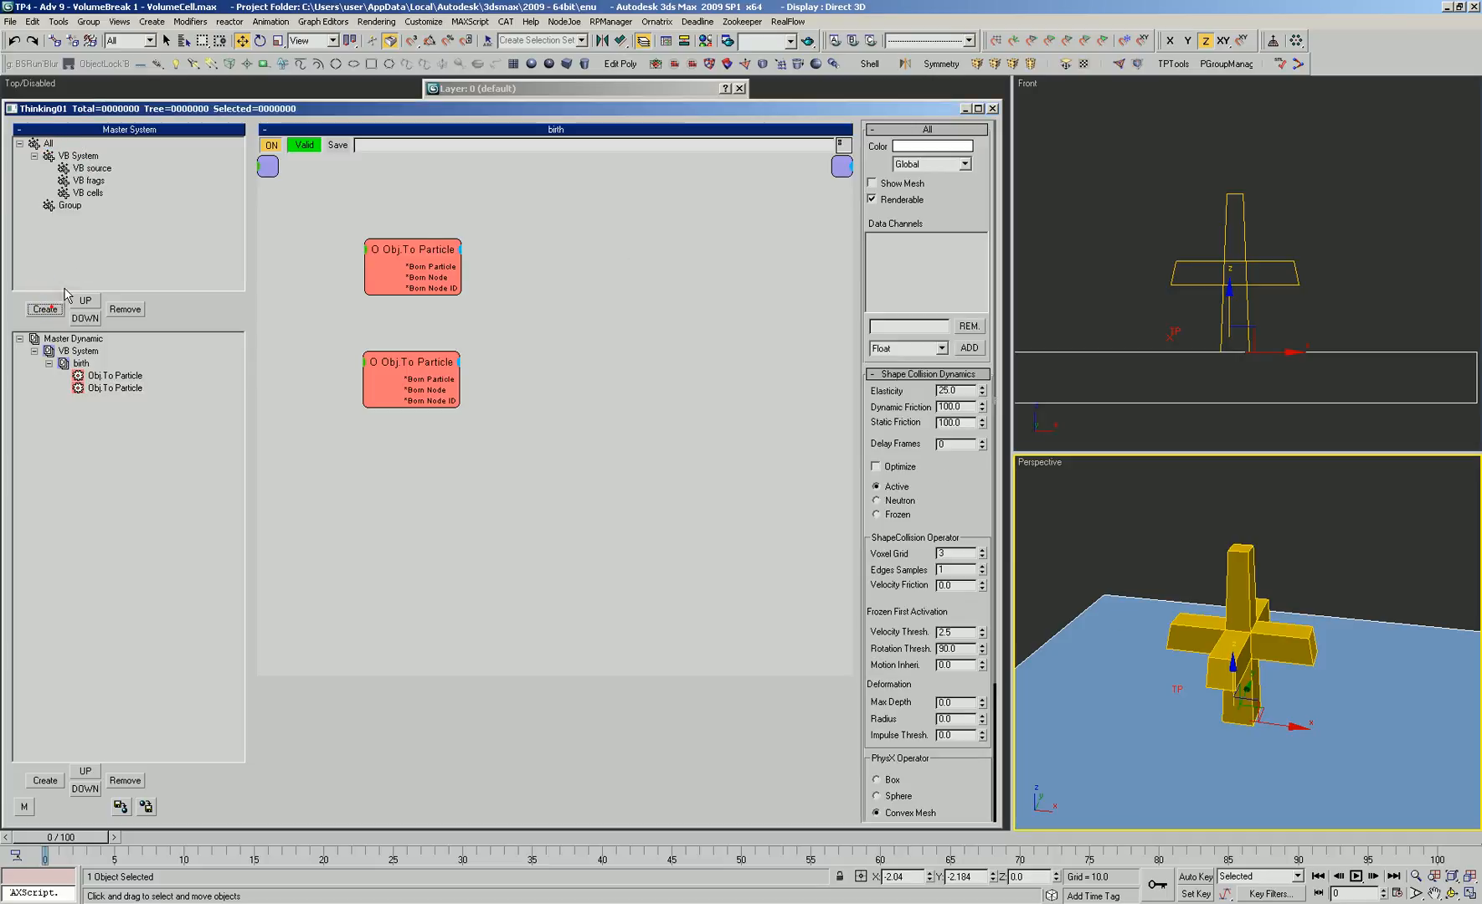
{"action": "double_click", "coordinate": [66, 206]}
{"action": "type", "text": "coll env"}
Create another particle group directly under All and name it SC
{"action": "left_click", "coordinate": [48, 143]}
{"action": "left_click", "coordinate": [46, 309]}
{"action": "double_click", "coordinate": [67, 217]}
{"action": "type", "text": "SC"}
{"action": "key", "text": "Return"}
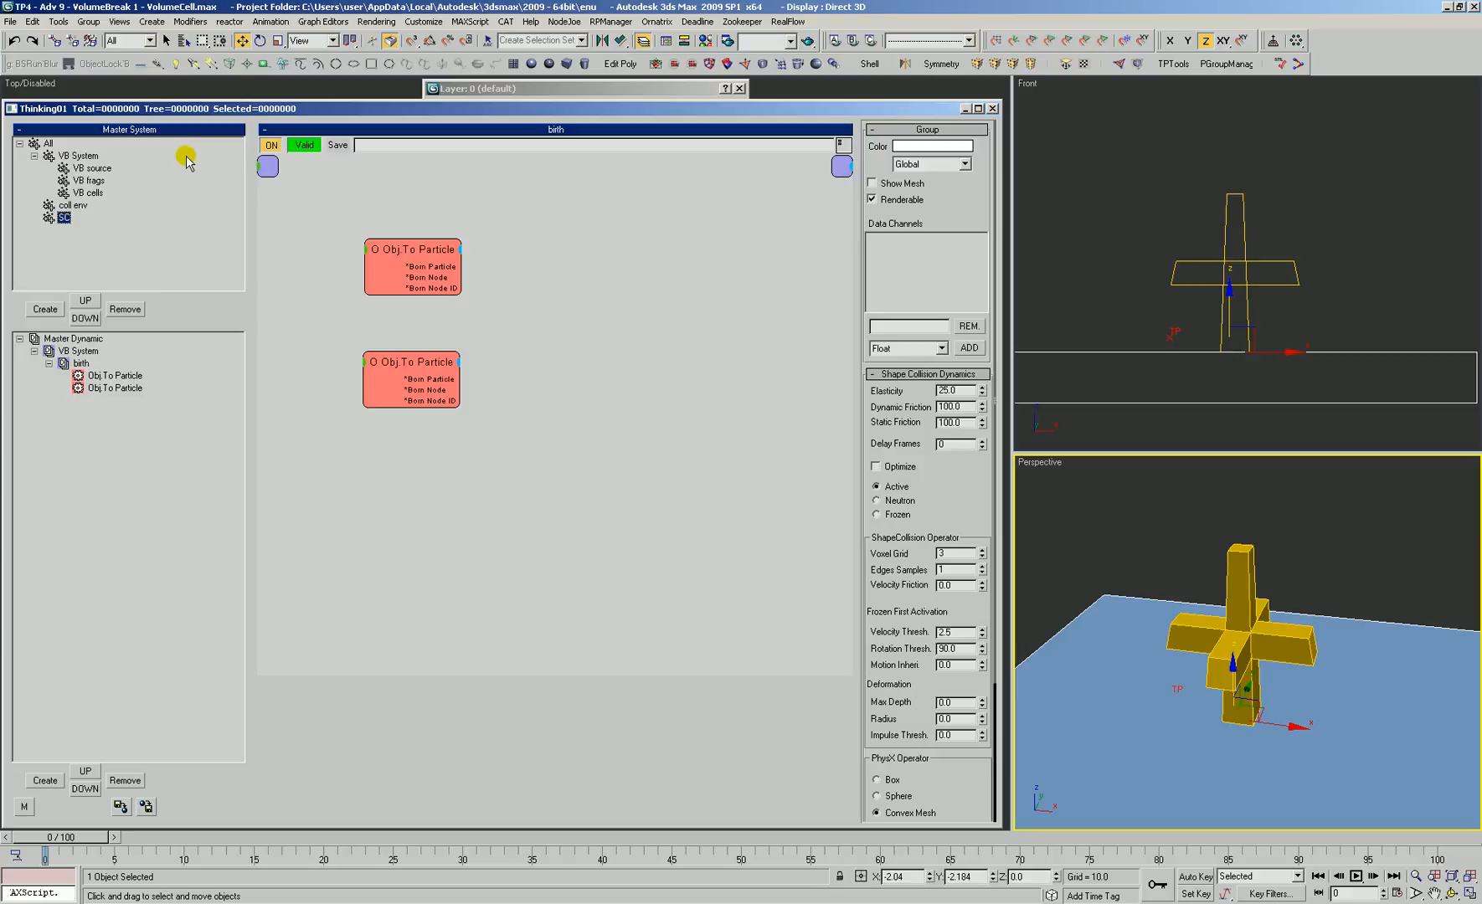
Nest the VB System and coll env groups under the SC group and expand the VB System subgroups
{"action": "left_click_drag", "start_coordinate": [80, 155], "coordinate": [47, 218]}
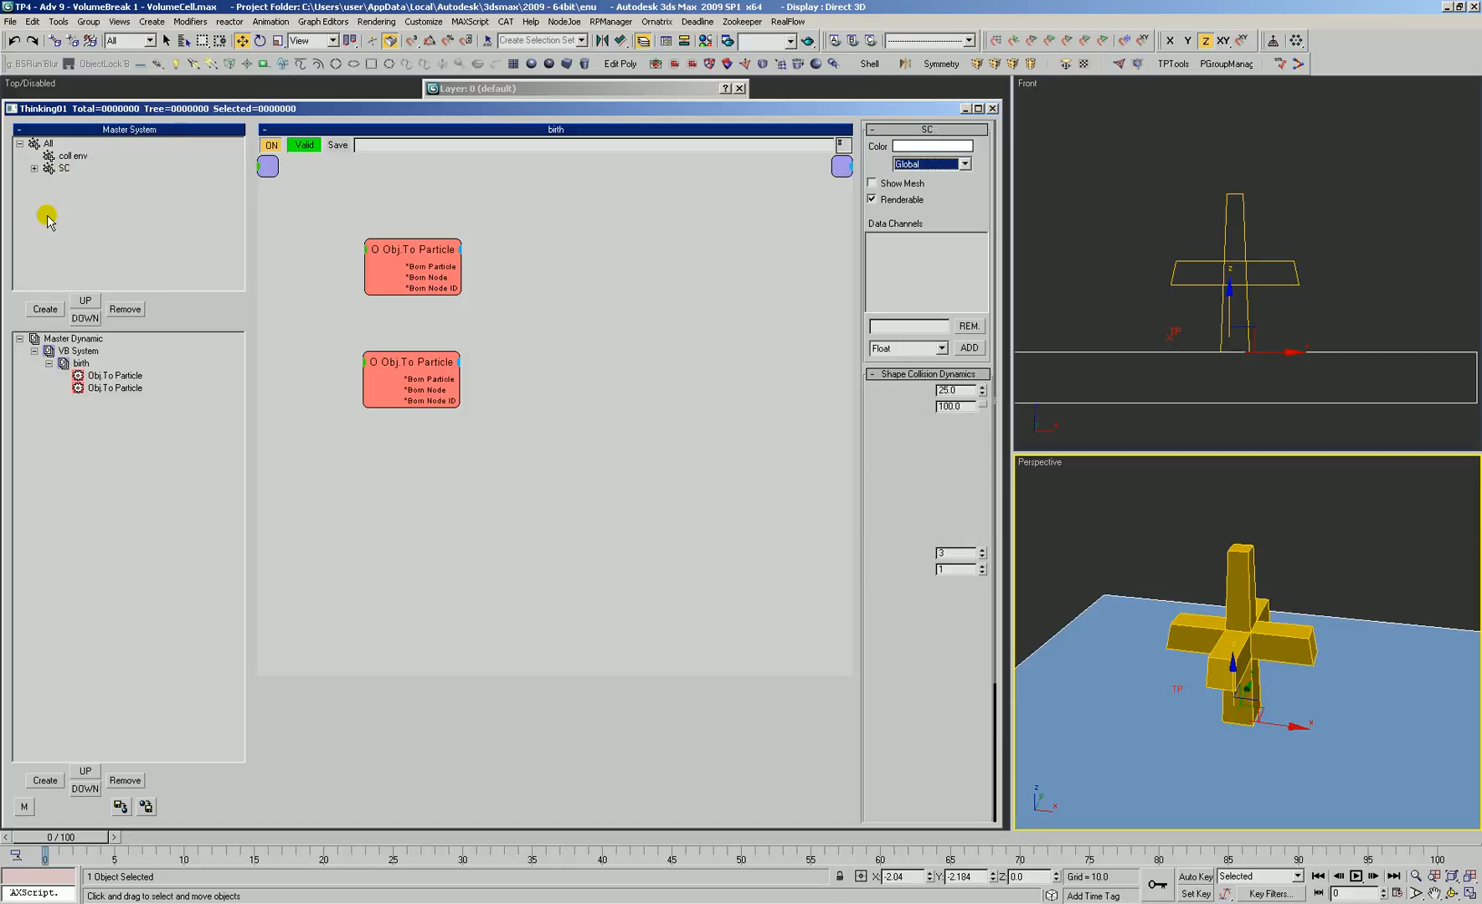
{"action": "left_click", "coordinate": [35, 156]}
{"action": "left_click", "coordinate": [49, 168]}
{"action": "left_click", "coordinate": [82, 170]}
{"action": "left_click_drag", "start_coordinate": [82, 164], "coordinate": [69, 156]}
{"action": "left_click", "coordinate": [81, 169]}
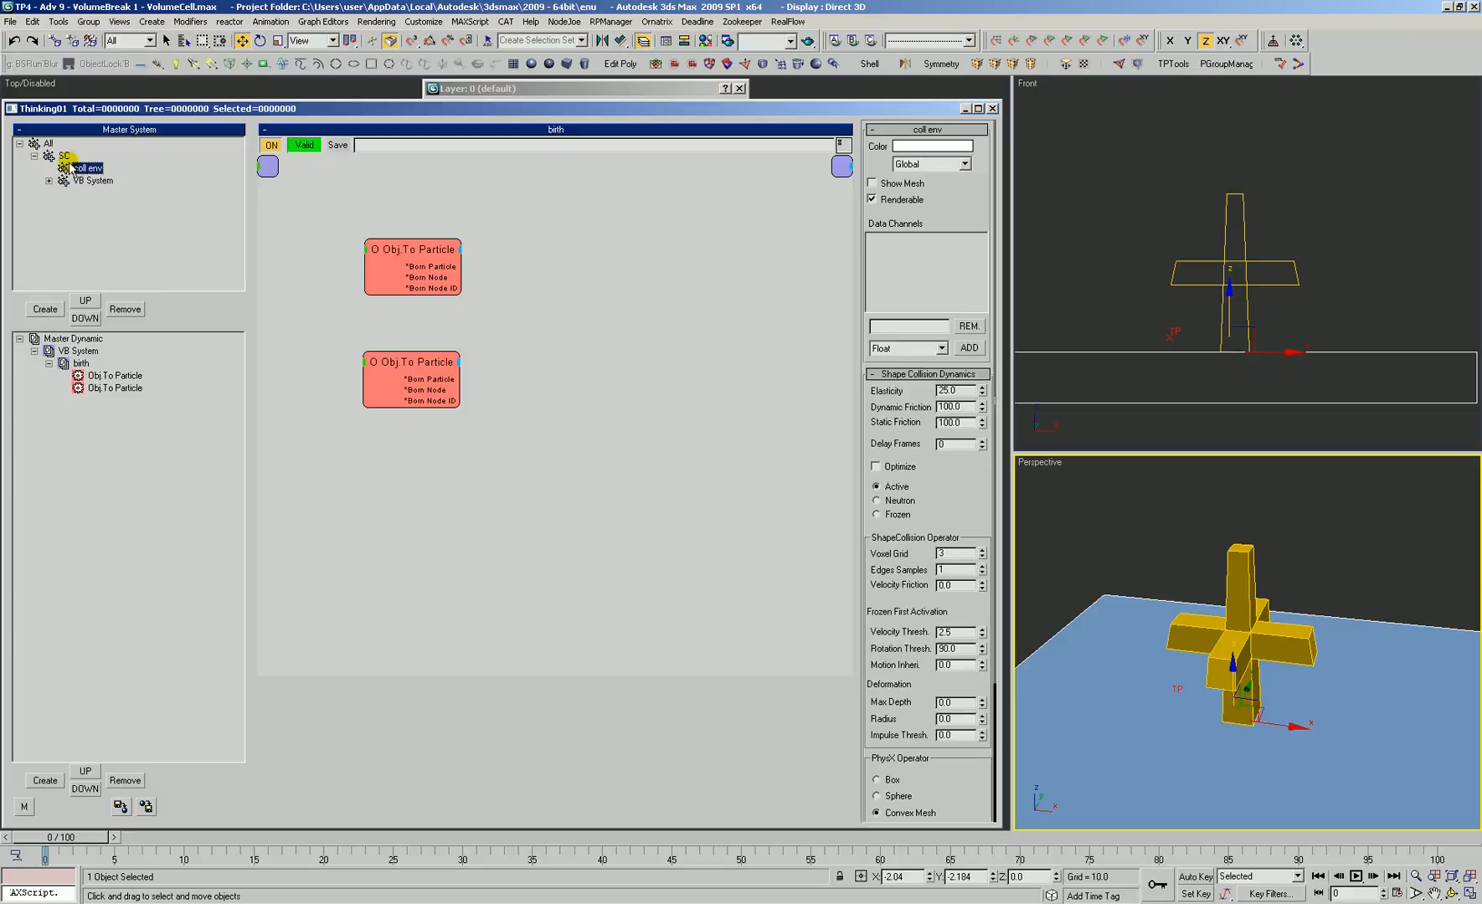
{"action": "left_click", "coordinate": [93, 181]}
{"action": "left_click", "coordinate": [48, 181]}
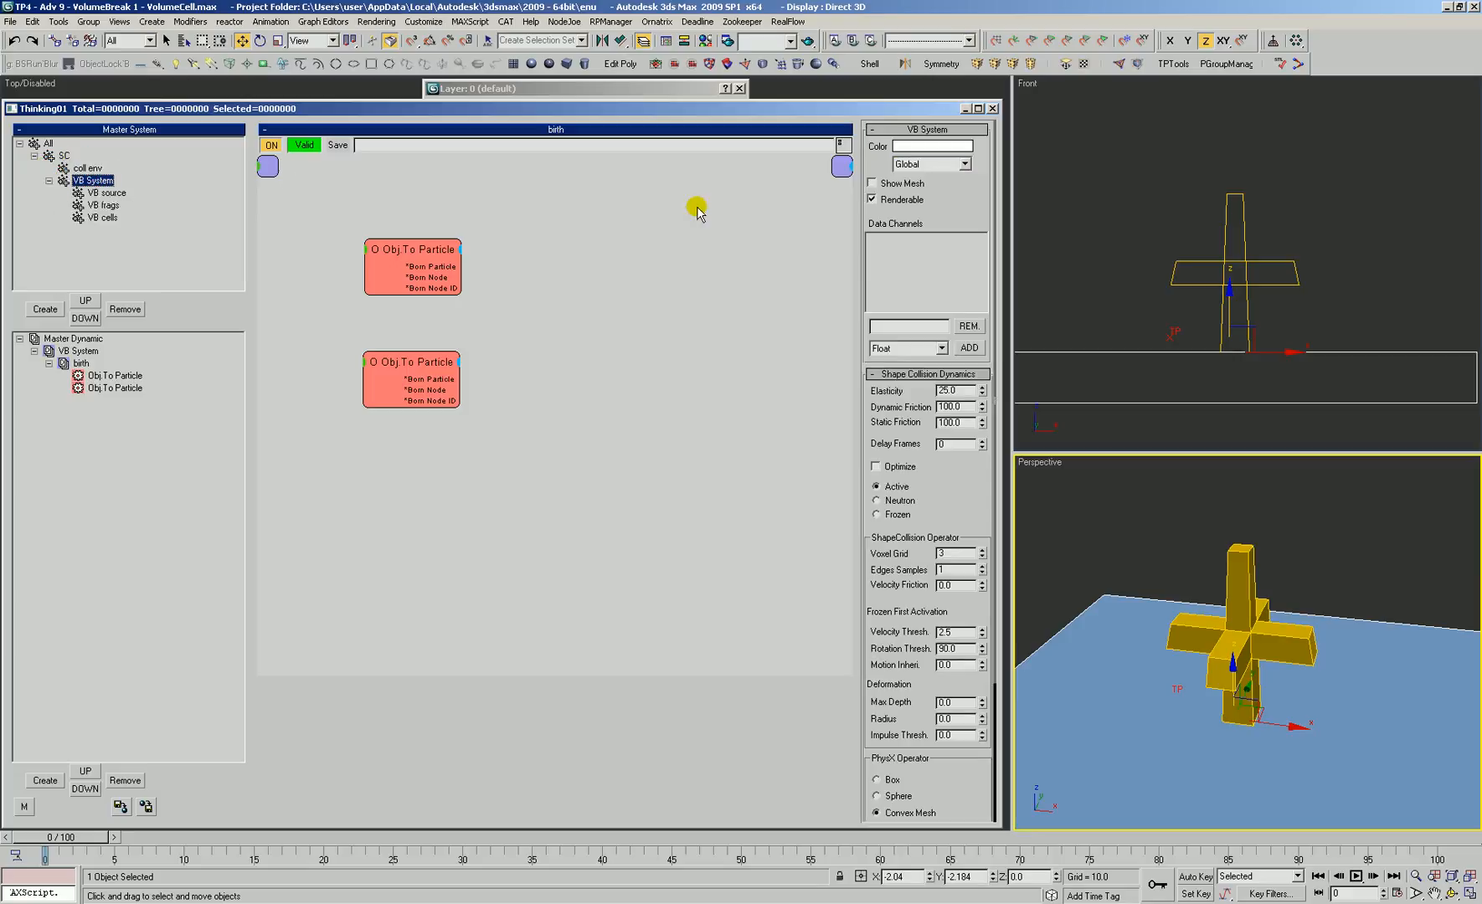
Rename the birth set's Obj.To Particle operator that uses Box02 as coll env
{"action": "left_click_drag", "start_coordinate": [414, 254], "coordinate": [410, 259]}
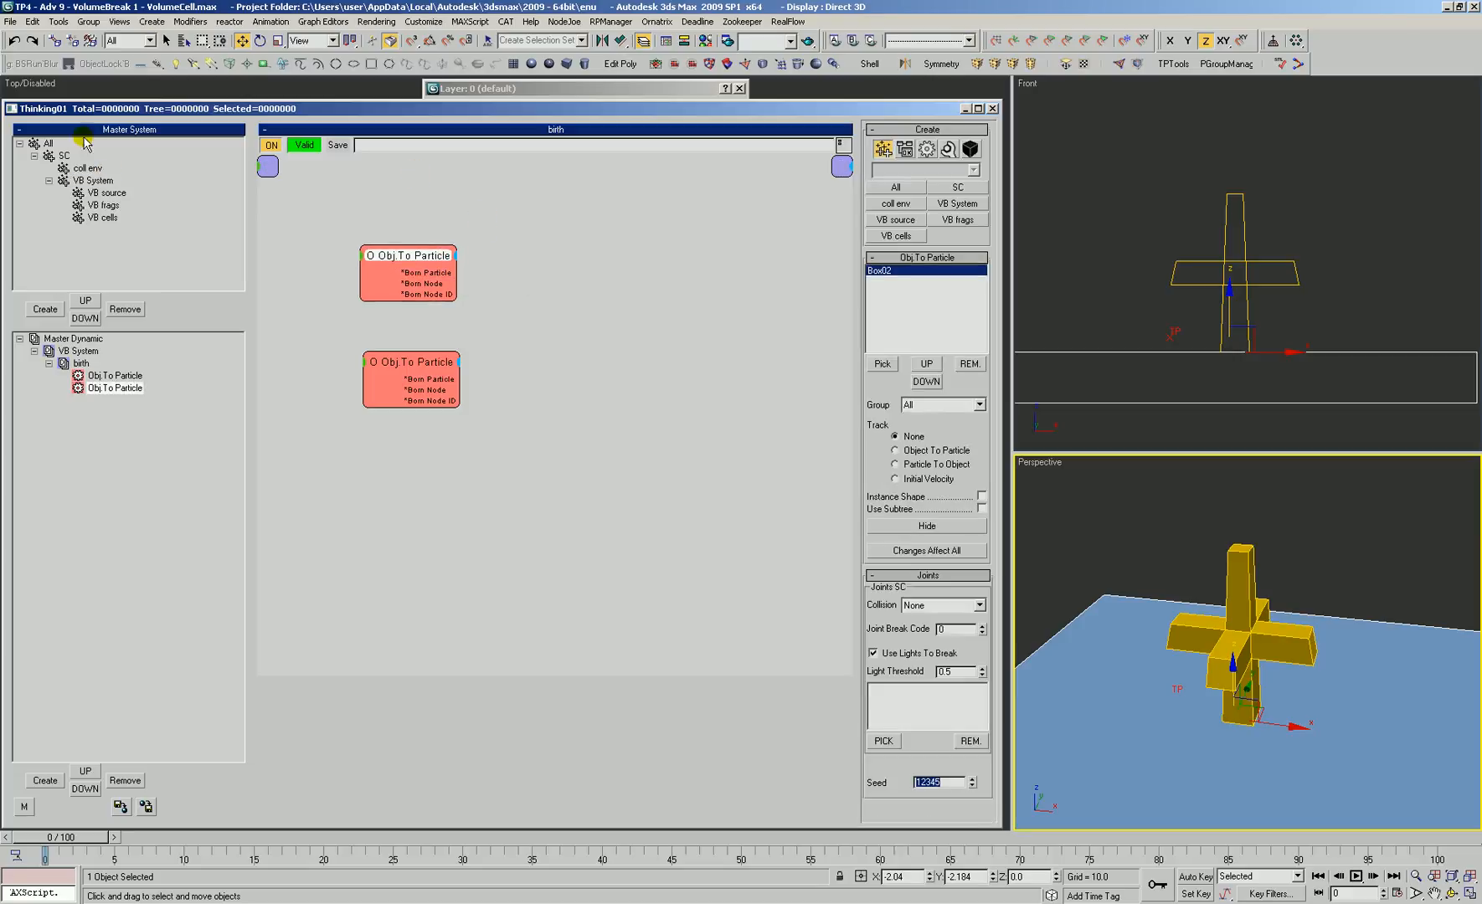
{"action": "left_click", "coordinate": [88, 169]}
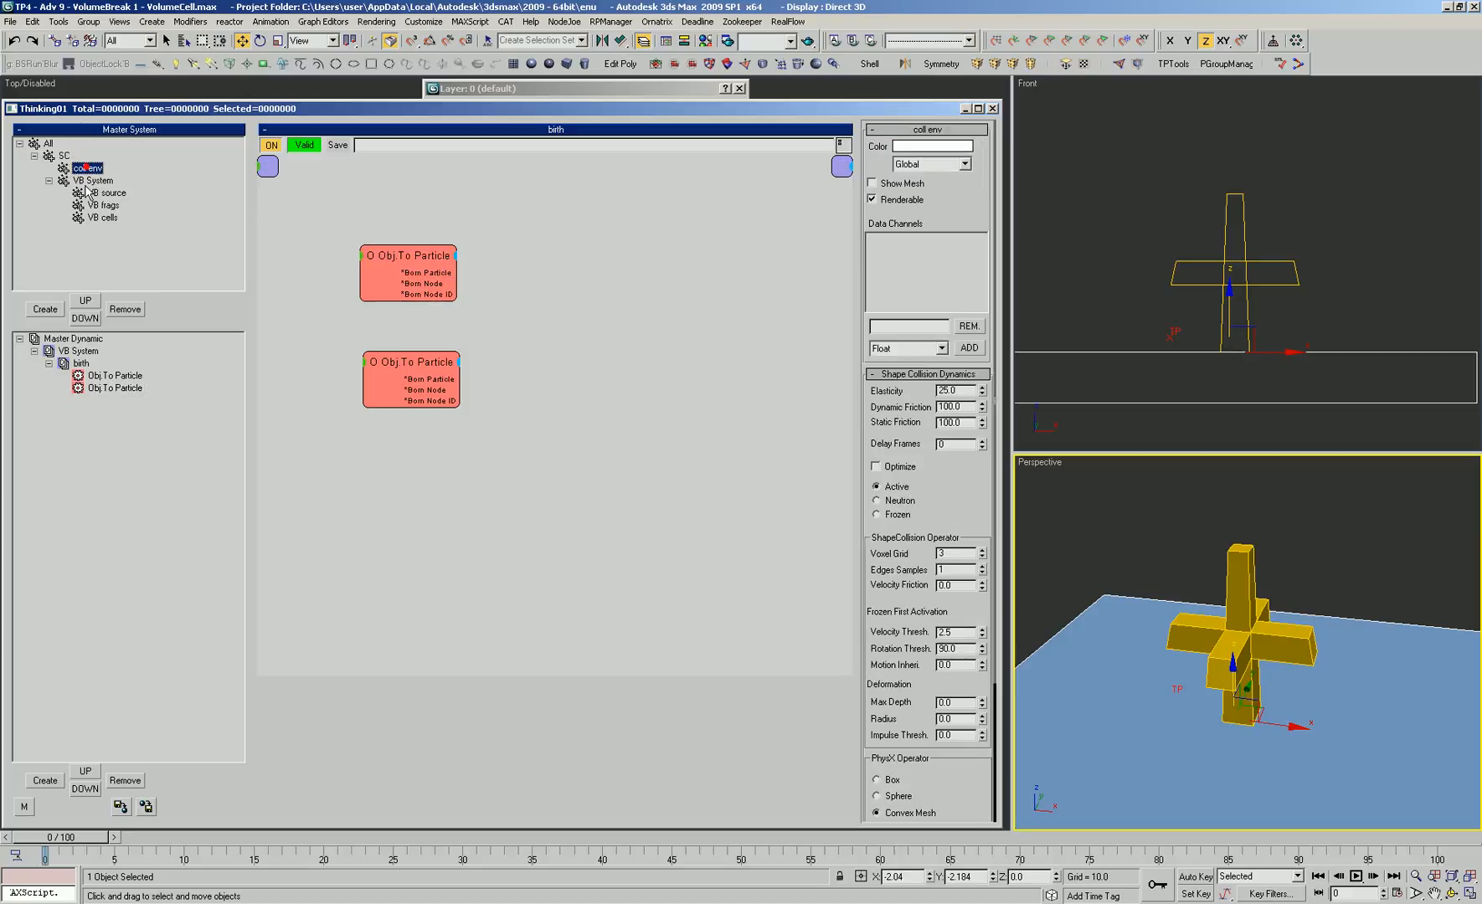
{"action": "left_click", "coordinate": [103, 204]}
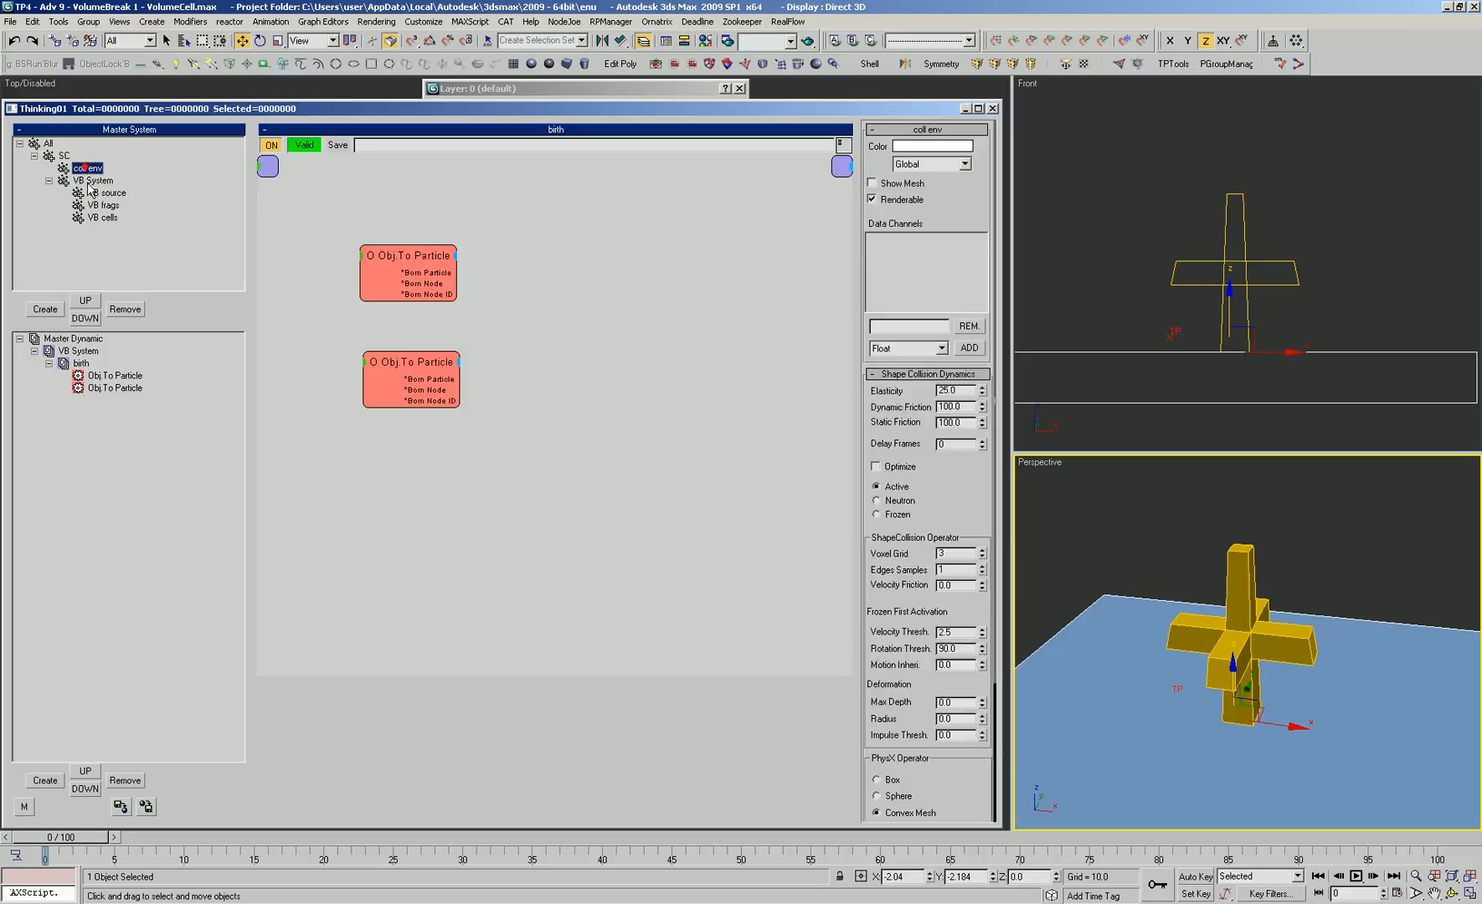
{"action": "left_click", "coordinate": [419, 249]}
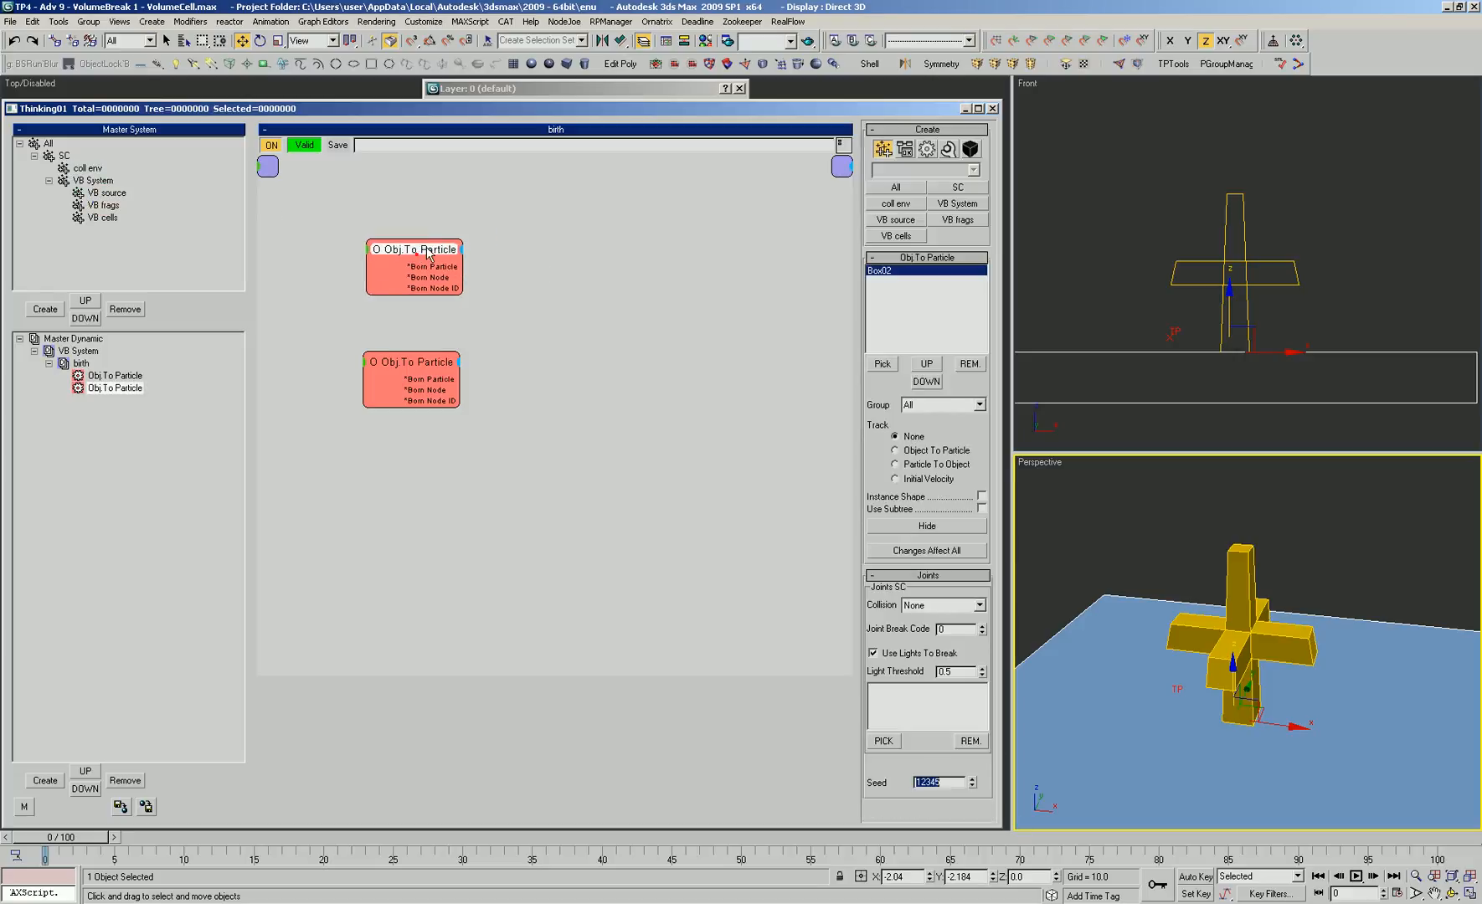
{"action": "left_click", "coordinate": [110, 377]}
{"action": "left_click", "coordinate": [110, 377]}
{"action": "type", "text": "coll env"}
{"action": "key", "text": "Return"}
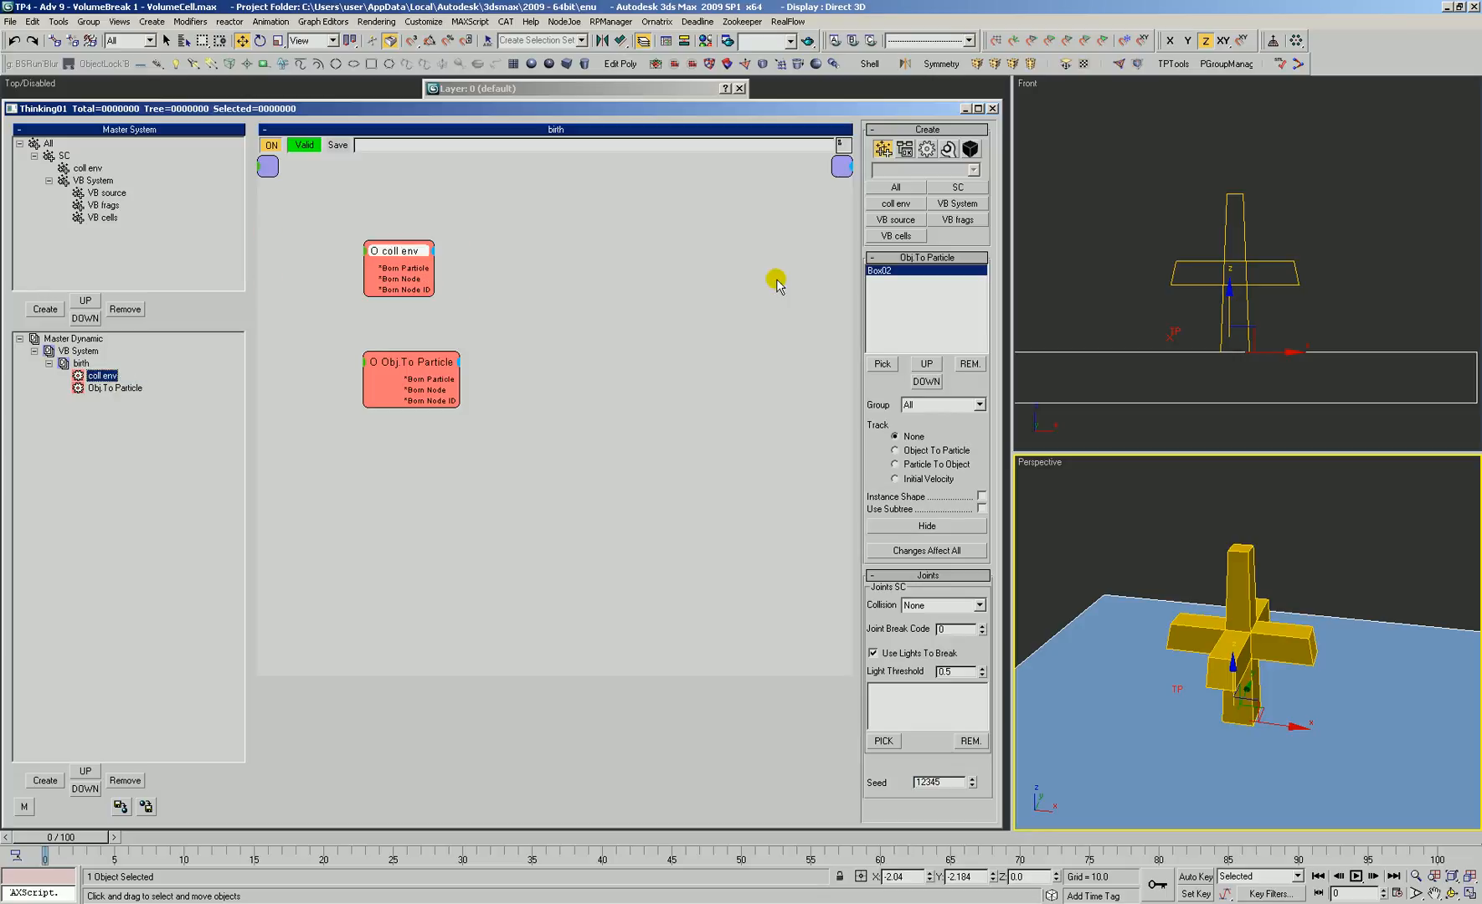
Enable Instance Shape on the coll env operator and assign its particles to the coll env group
{"action": "left_click", "coordinate": [981, 496]}
{"action": "left_click", "coordinate": [948, 407]}
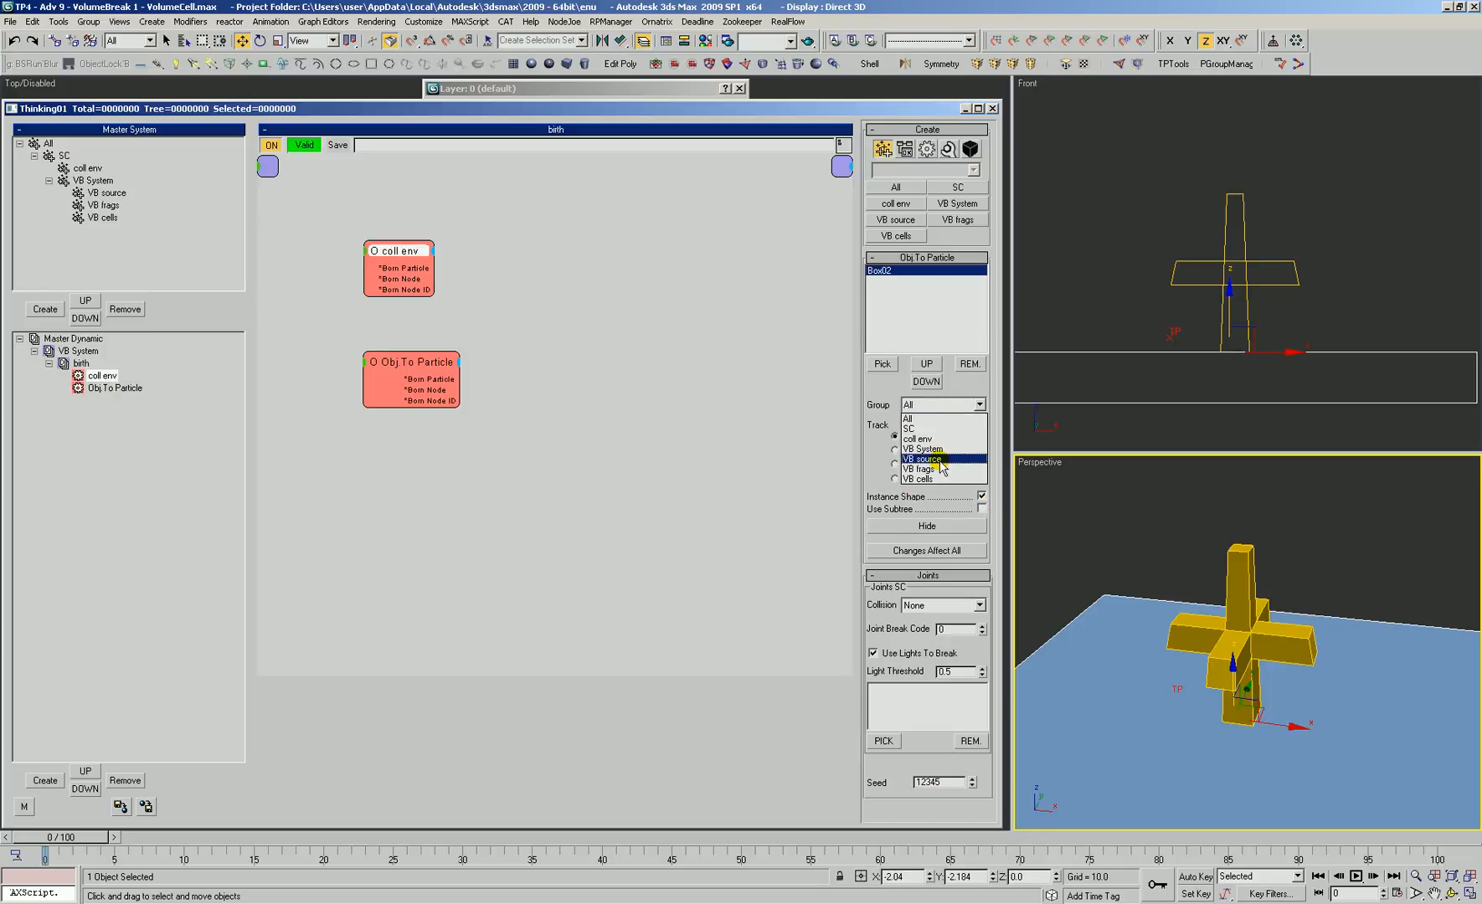
{"action": "left_click", "coordinate": [927, 459]}
Name the Box01 Obj.To Particle operator VB source, with Instance Shape enabled and its particles assigned to the VB source group
{"action": "left_click", "coordinate": [444, 376]}
{"action": "left_click_drag", "start_coordinate": [444, 376], "coordinate": [422, 368]}
{"action": "left_click", "coordinate": [110, 388]}
{"action": "type", "text": "MB source"}
{"action": "key", "text": "Return"}
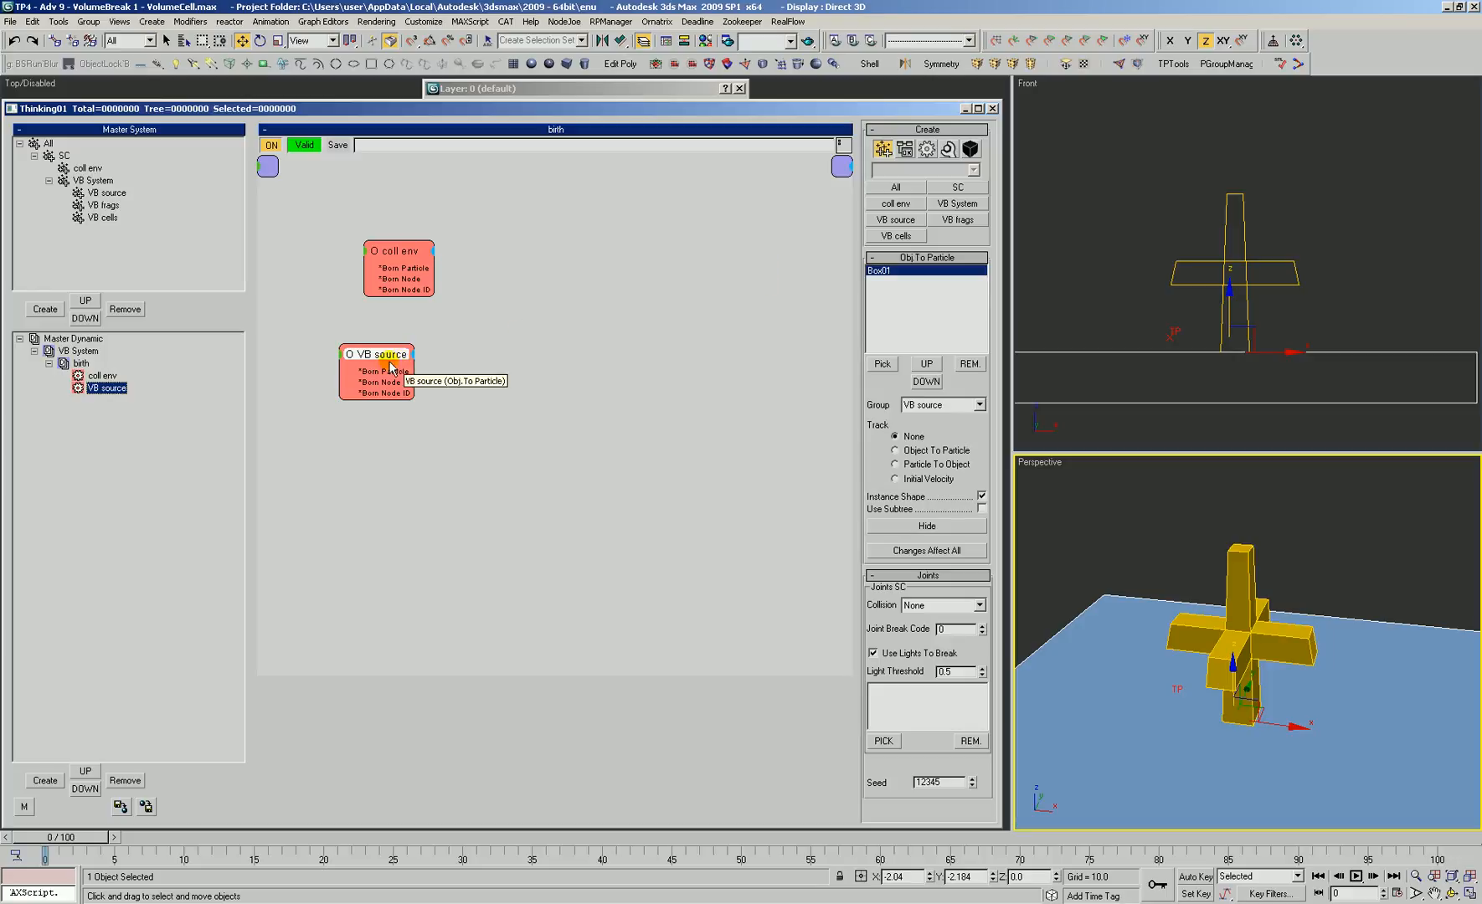
{"action": "left_click_drag", "start_coordinate": [393, 378], "coordinate": [436, 376]}
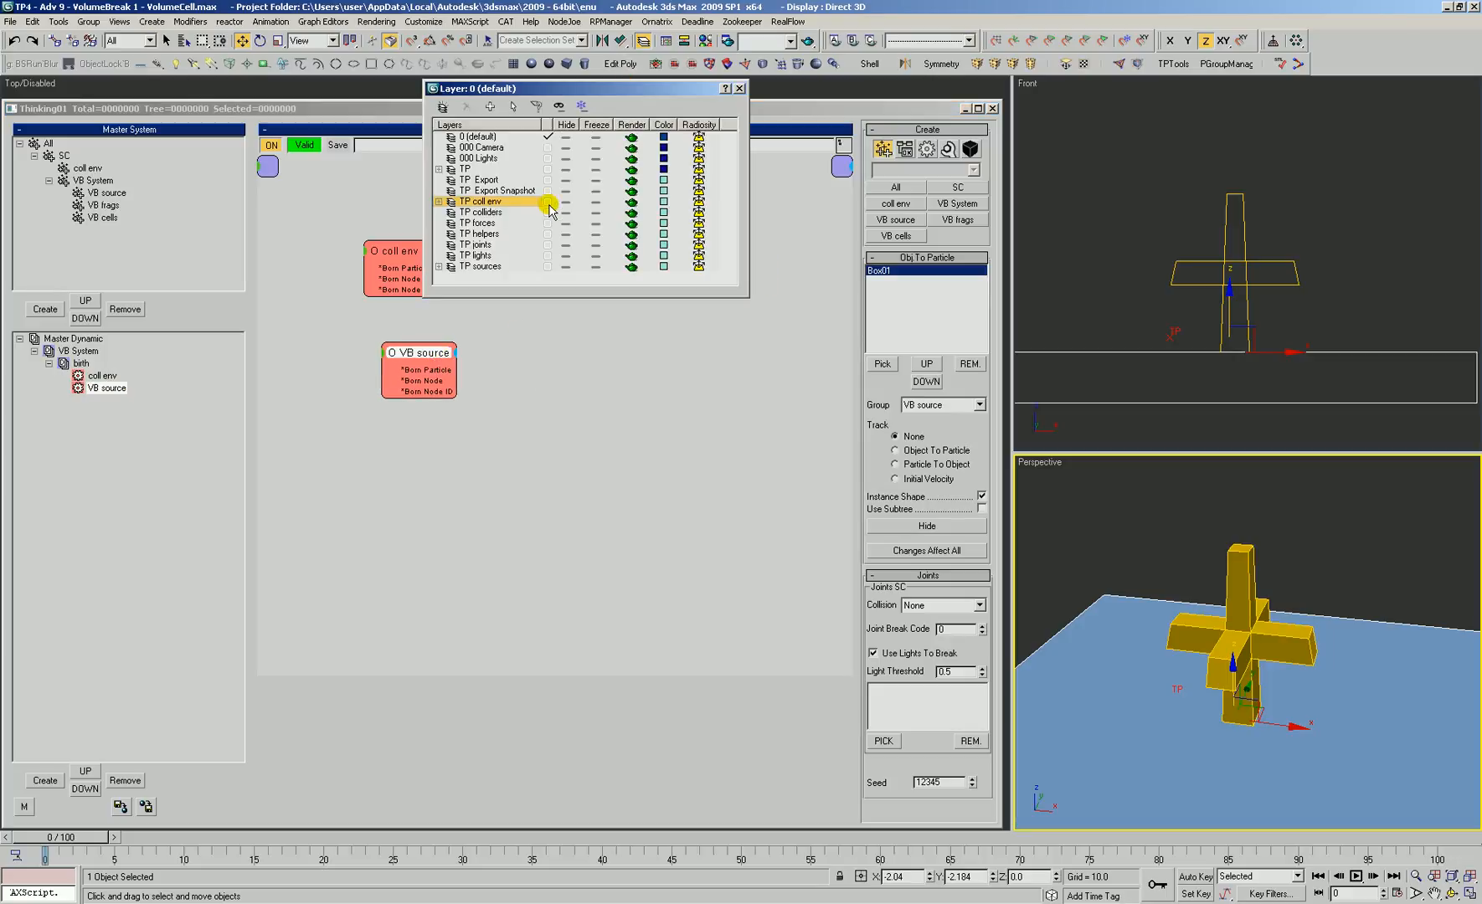
Hide the TP coll env and TP sources layers, and align the coll env and VB source operator nodes vertically
{"action": "left_click", "coordinate": [566, 201]}
{"action": "left_click", "coordinate": [567, 266]}
{"action": "left_click", "coordinate": [502, 355]}
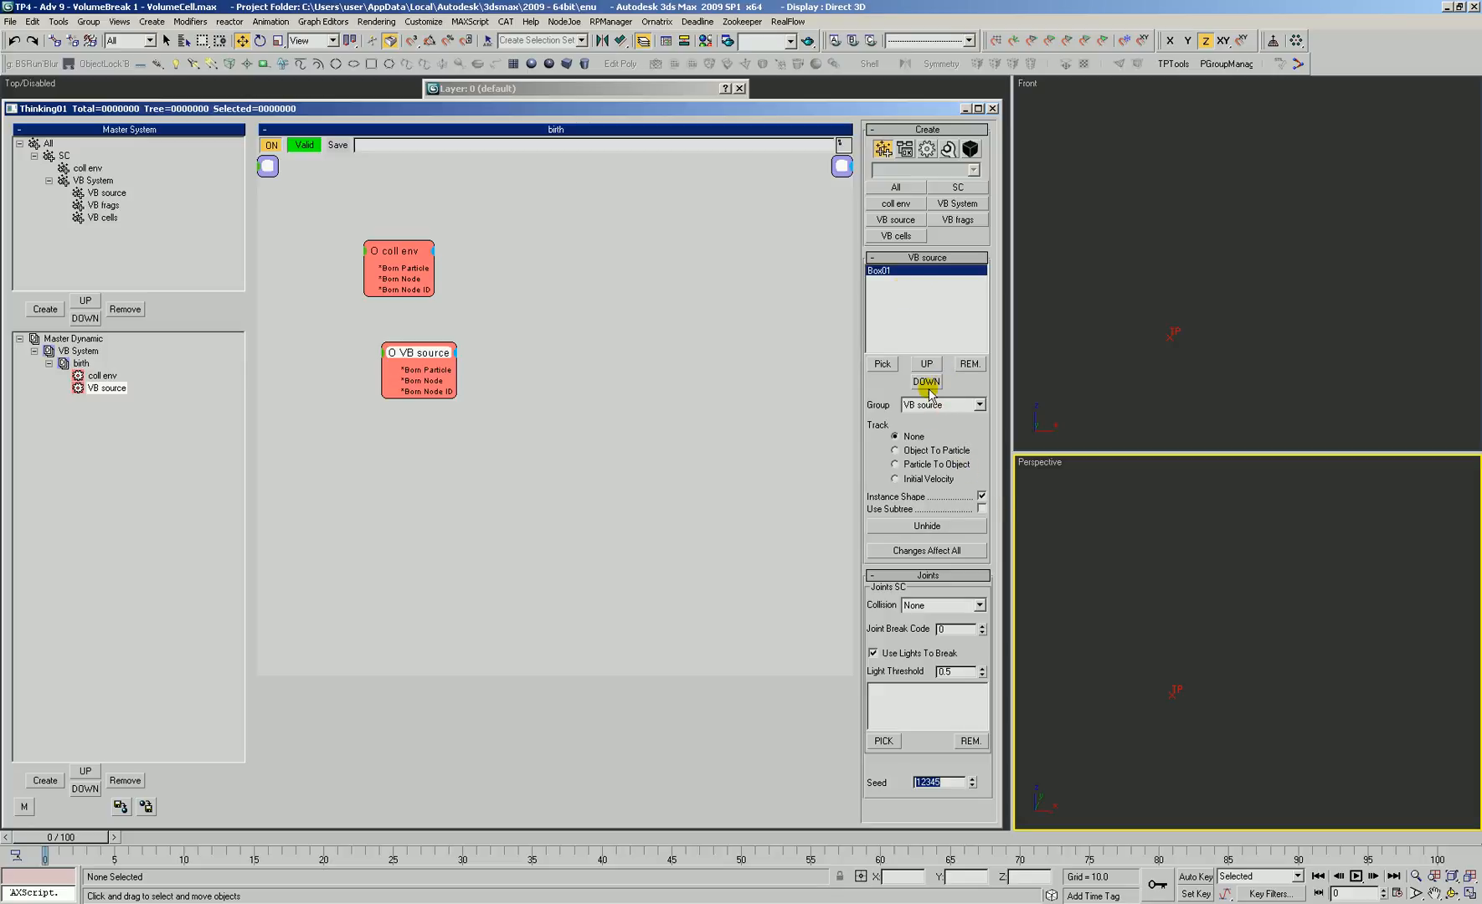
{"action": "left_click_drag", "start_coordinate": [411, 353], "coordinate": [397, 356]}
{"action": "left_click_drag", "start_coordinate": [398, 245], "coordinate": [402, 249]}
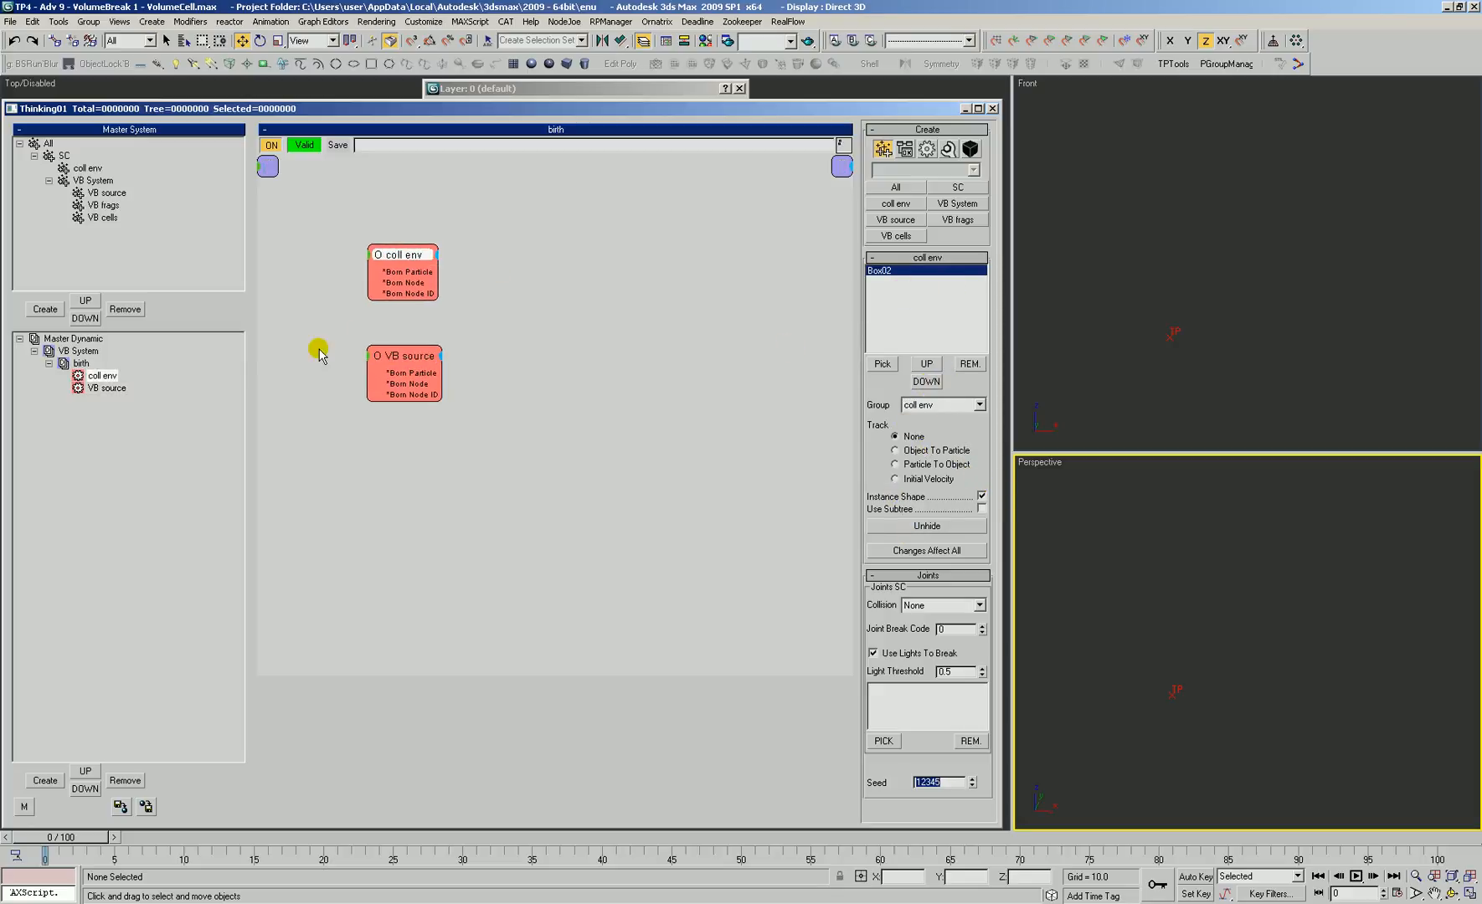
Turn off Force this Setting and Edit on the fly for the Master Dynamic
{"action": "left_click", "coordinate": [74, 339]}
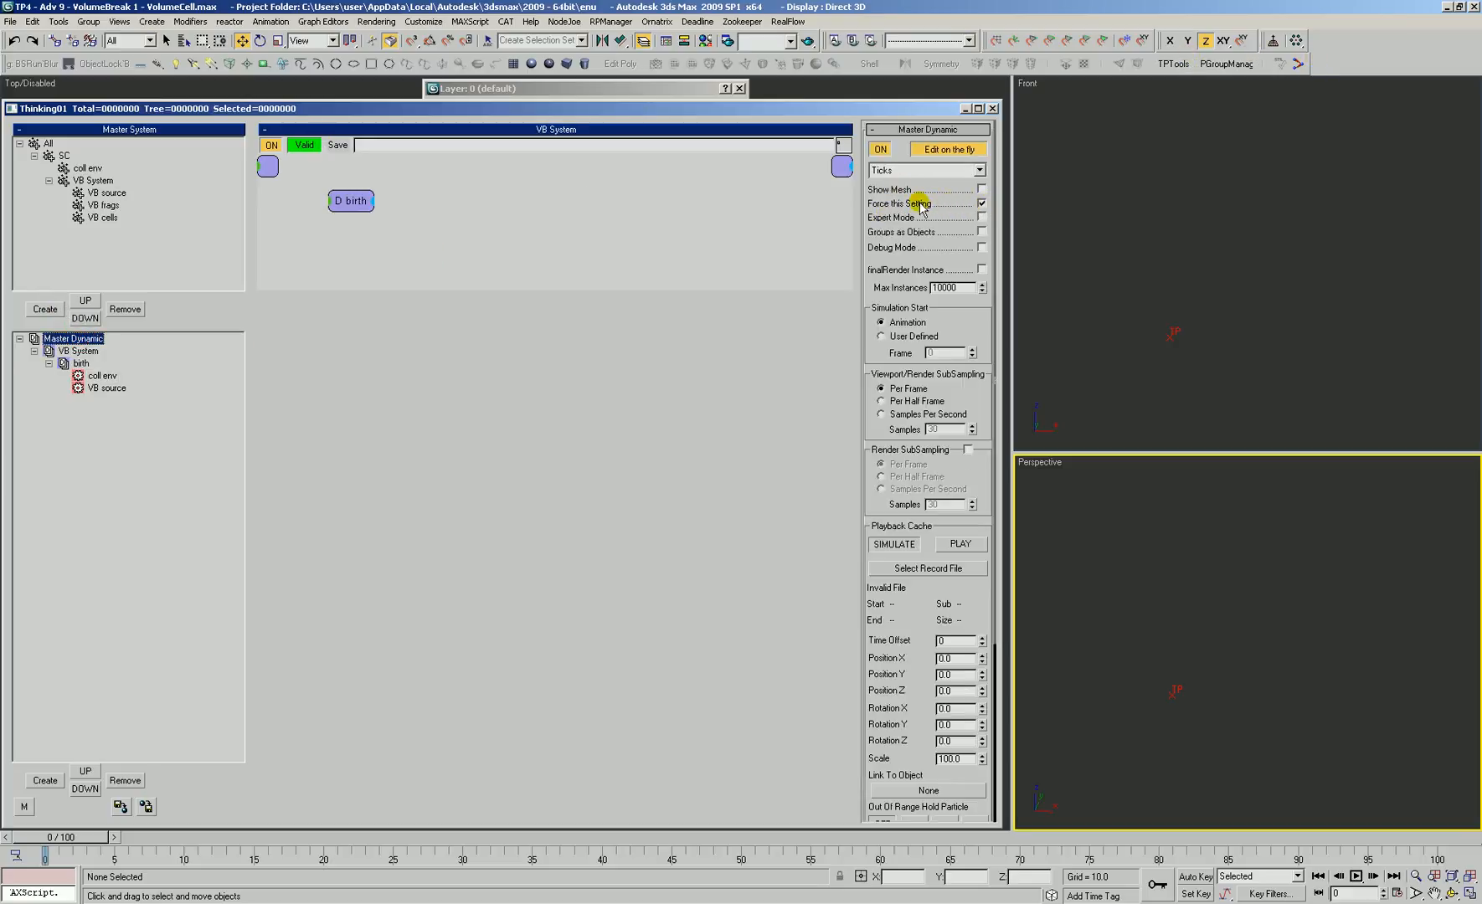
{"action": "left_click", "coordinate": [981, 204]}
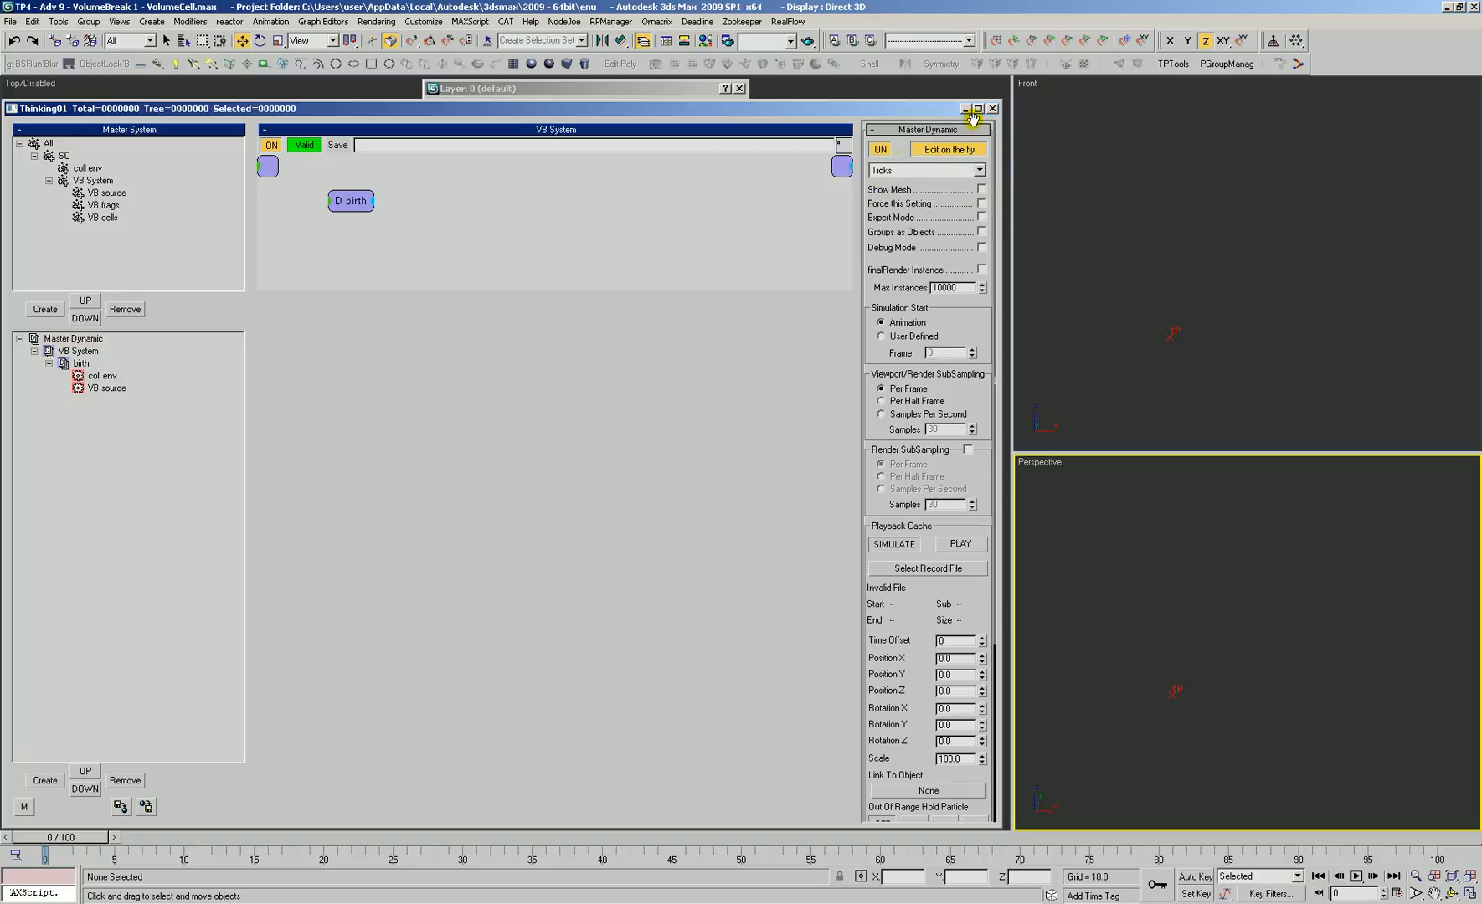
{"action": "left_click", "coordinate": [925, 151]}
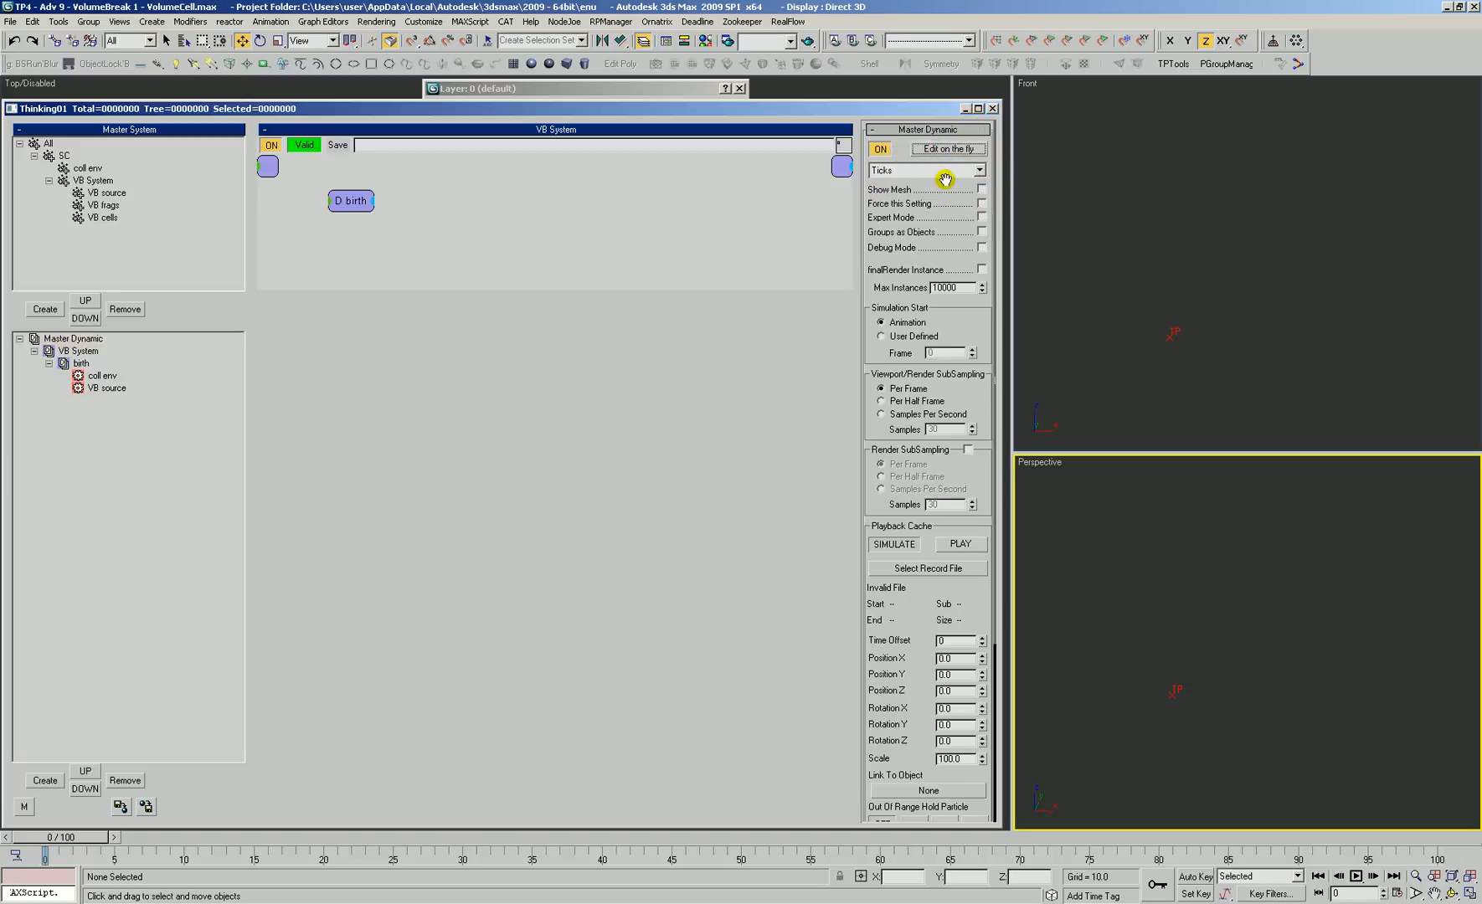
Set all particle groups to the Dots view type with Display Mesh enabled, using the TP Group Manager
{"action": "left_click", "coordinate": [1222, 65]}
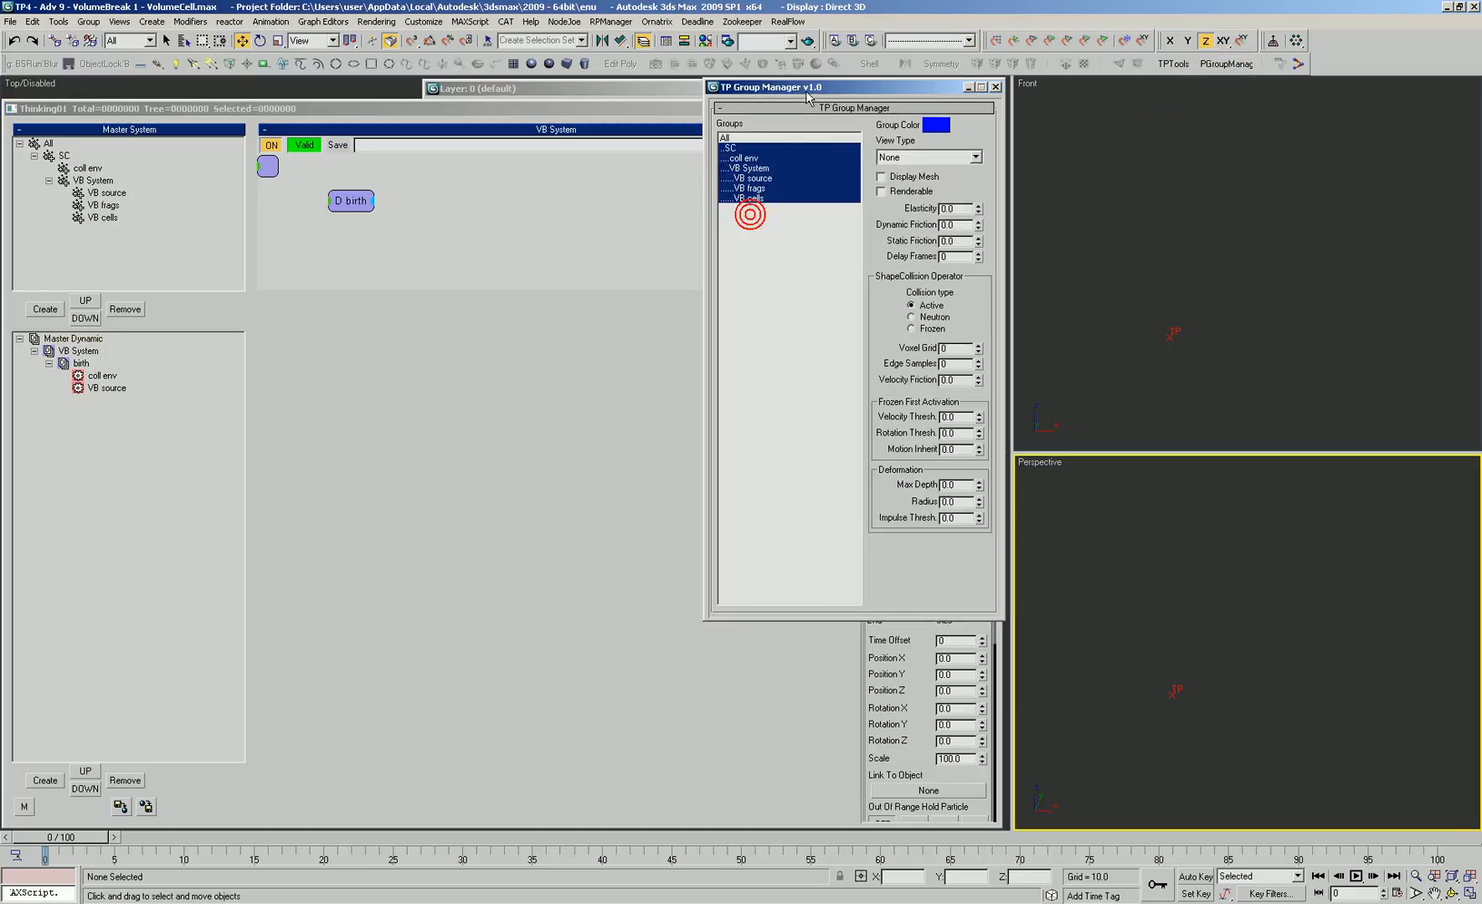
{"action": "left_click_drag", "start_coordinate": [805, 88], "coordinate": [807, 87]}
{"action": "left_click_drag", "start_coordinate": [747, 138], "coordinate": [754, 207]}
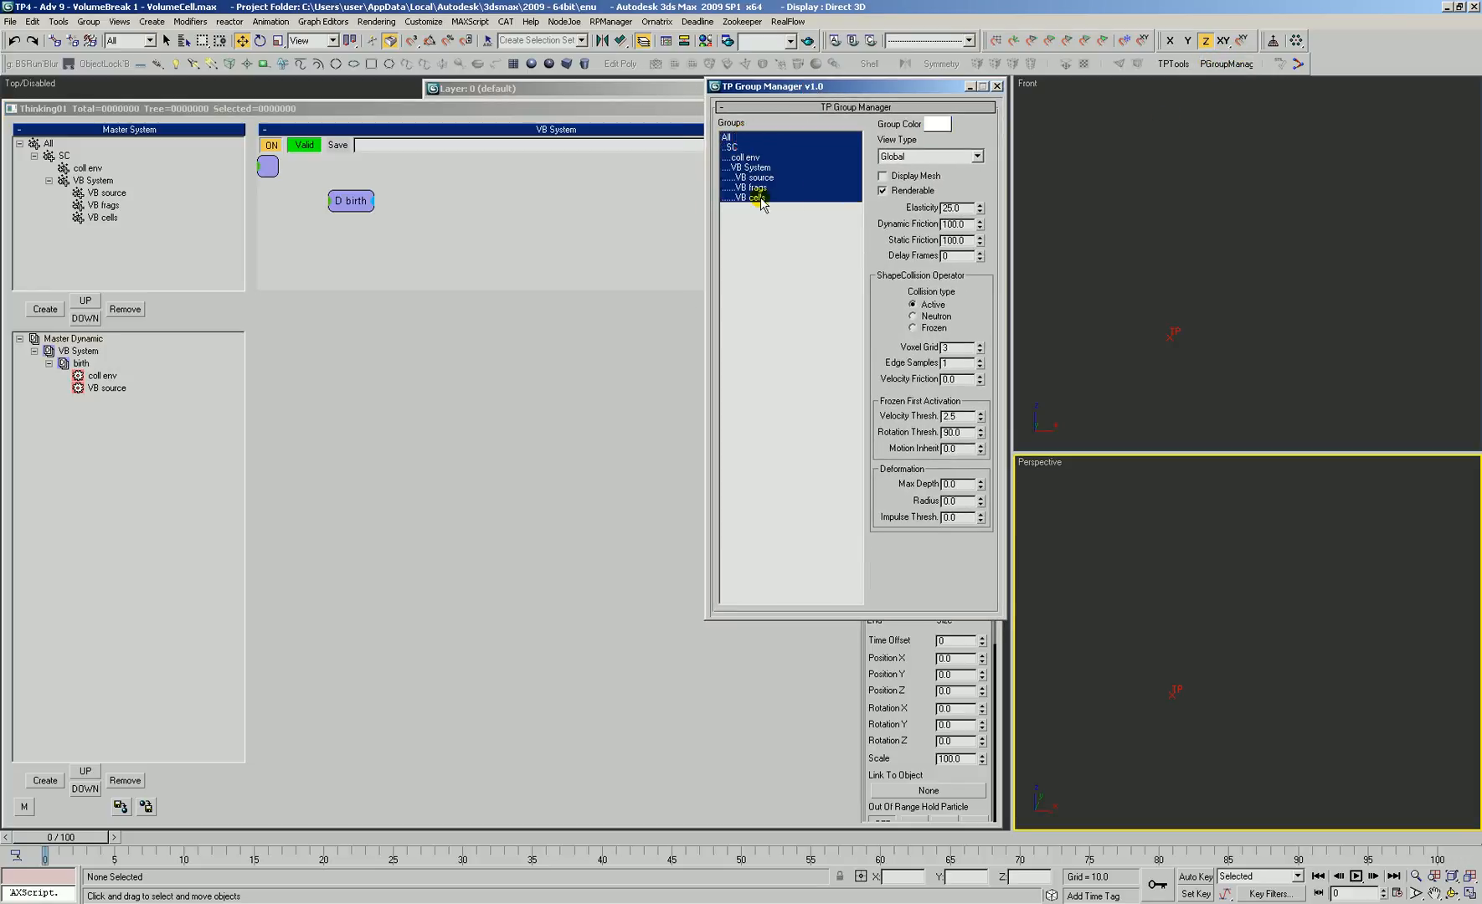
{"action": "left_click", "coordinate": [912, 156]}
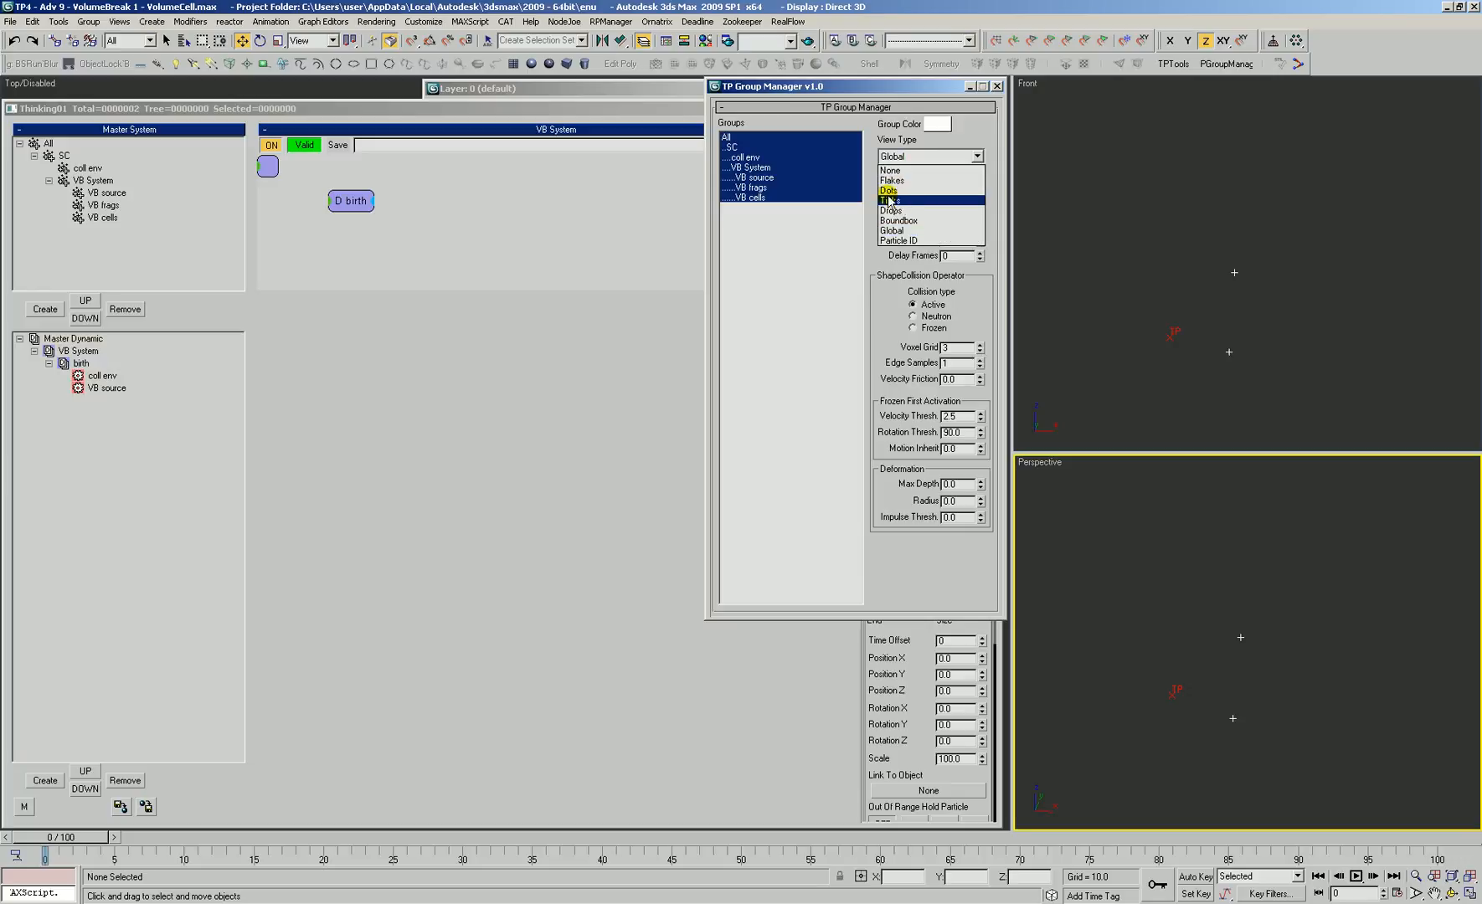
{"action": "left_click", "coordinate": [899, 189]}
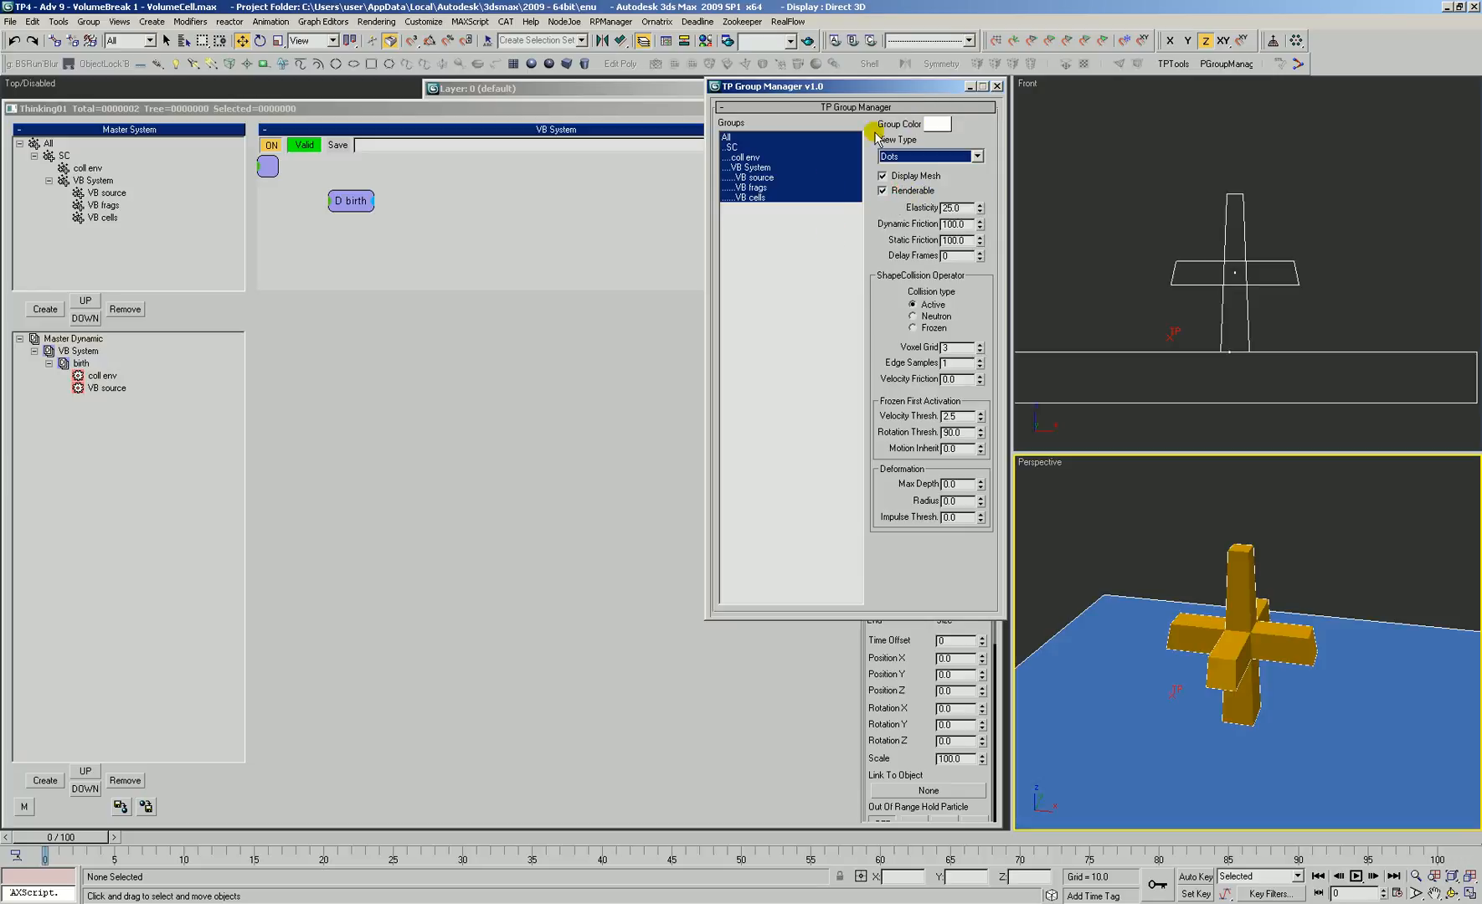
Set the coll env group's colour to a muted blue with RGB 79, 89, 162
{"action": "left_click", "coordinate": [753, 168]}
{"action": "left_click", "coordinate": [752, 177]}
{"action": "left_click", "coordinate": [751, 158]}
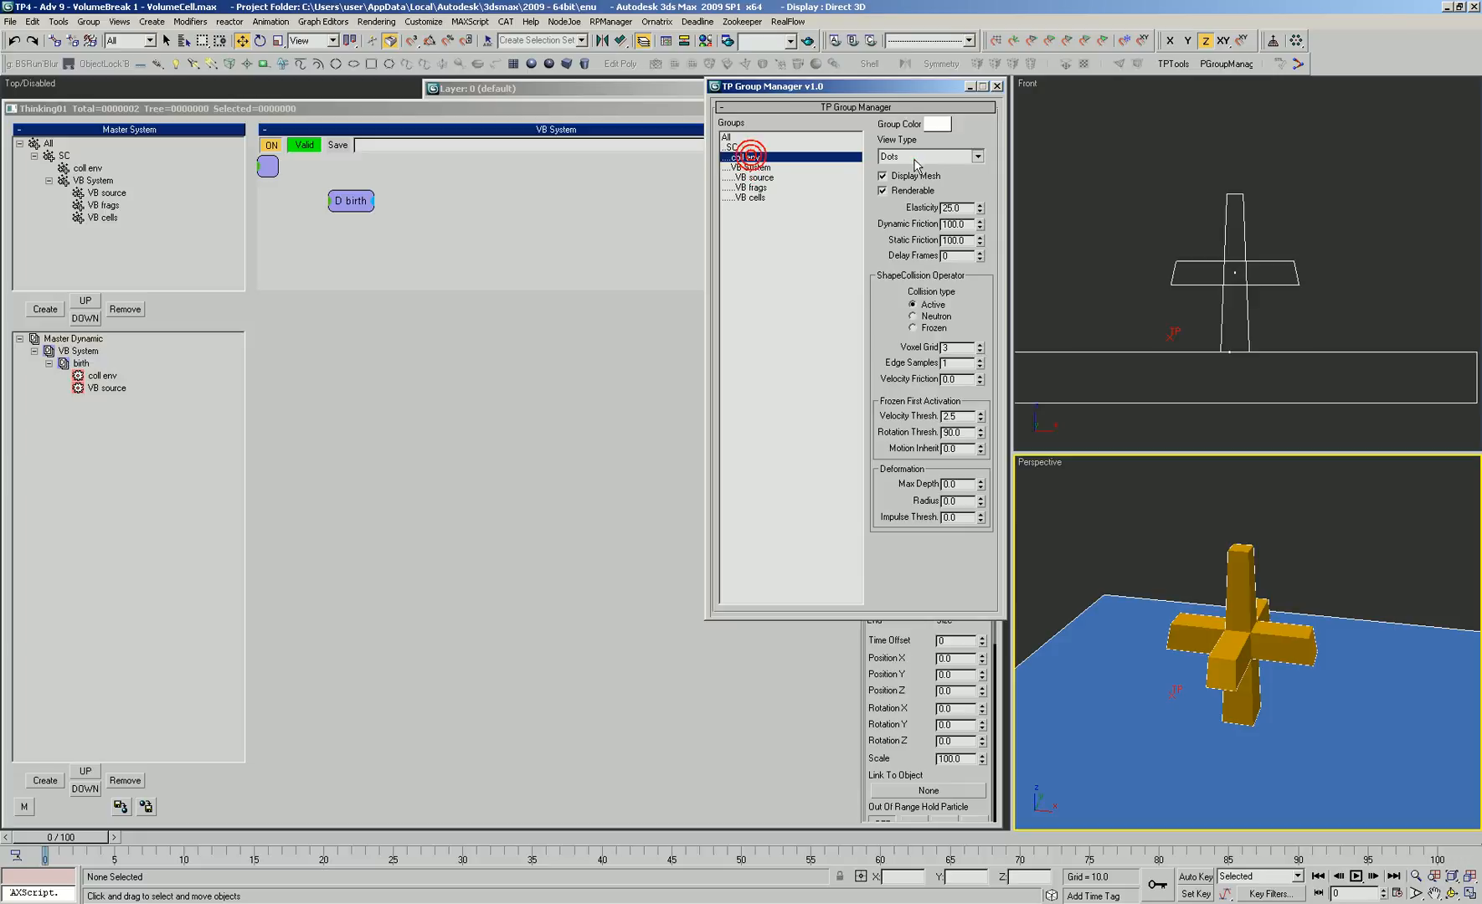
{"action": "left_click", "coordinate": [936, 124]}
{"action": "left_click", "coordinate": [696, 253]}
{"action": "left_click", "coordinate": [756, 336]}
{"action": "left_click", "coordinate": [1039, 510]}
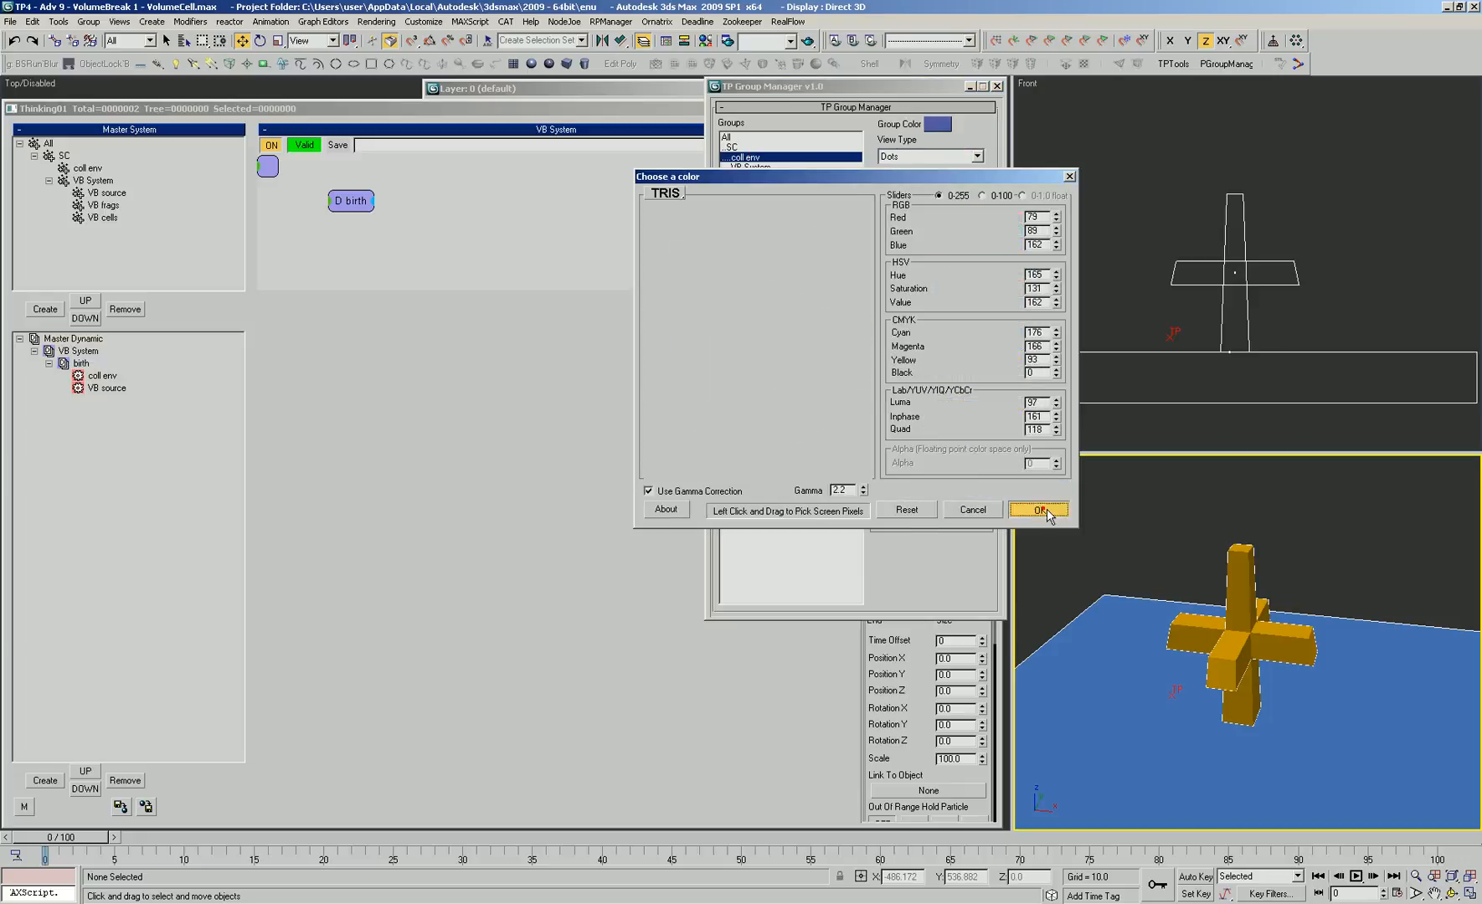
Set the VB source group's colour to a light salmon red
{"action": "left_click", "coordinate": [767, 179]}
{"action": "left_click", "coordinate": [934, 126]}
{"action": "left_click_drag", "start_coordinate": [747, 303], "coordinate": [782, 296]}
{"action": "left_click", "coordinate": [1041, 508]}
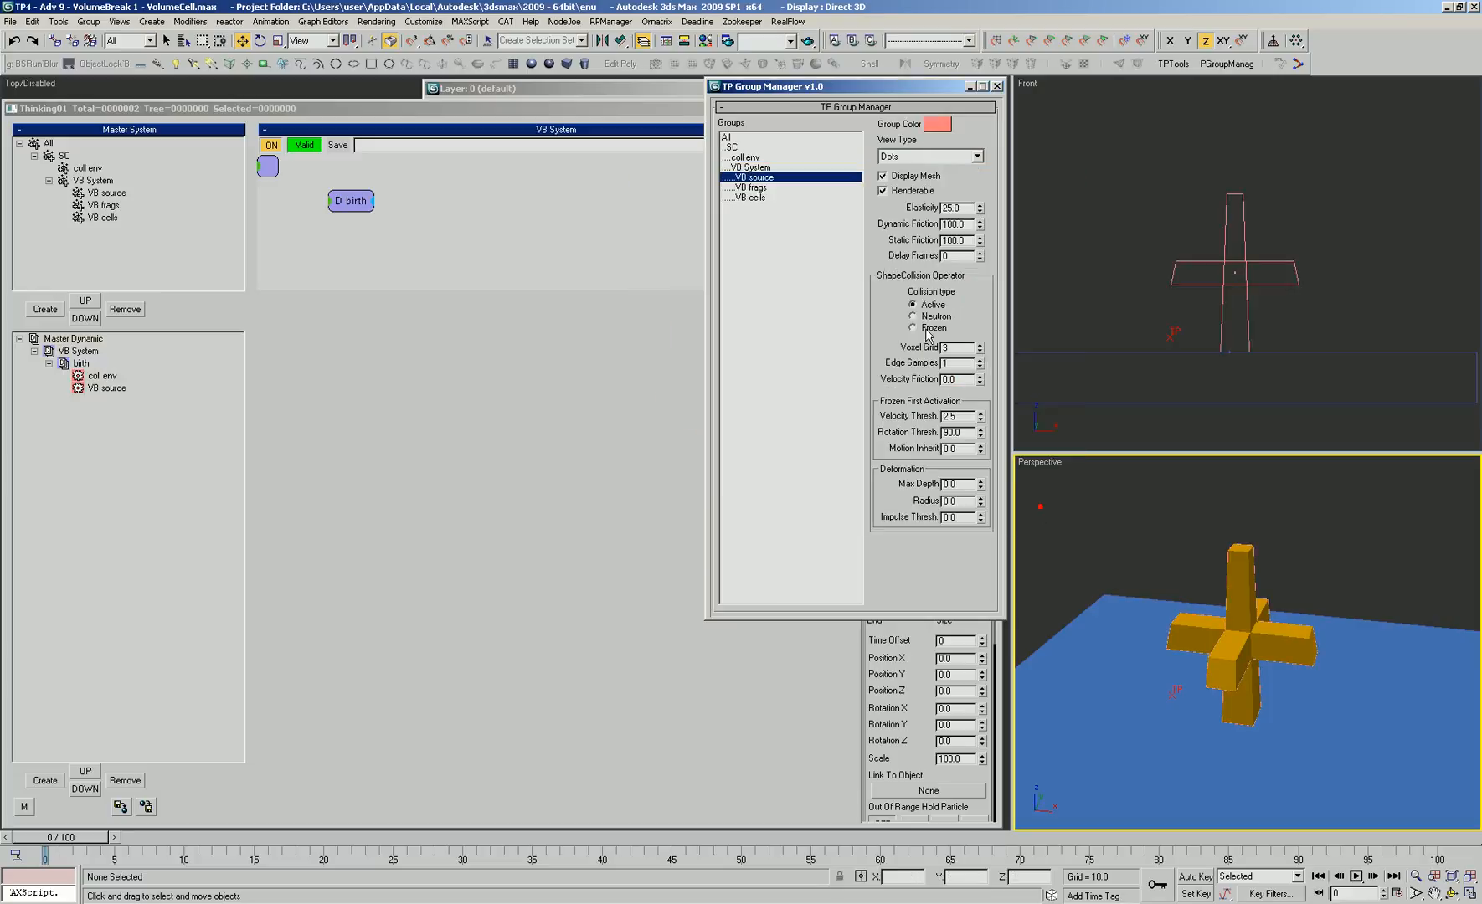
Set the VB frags group's colour to a yellow-orange with RGB 255, 188, 43
{"action": "left_click", "coordinate": [758, 188]}
{"action": "left_click", "coordinate": [937, 124]}
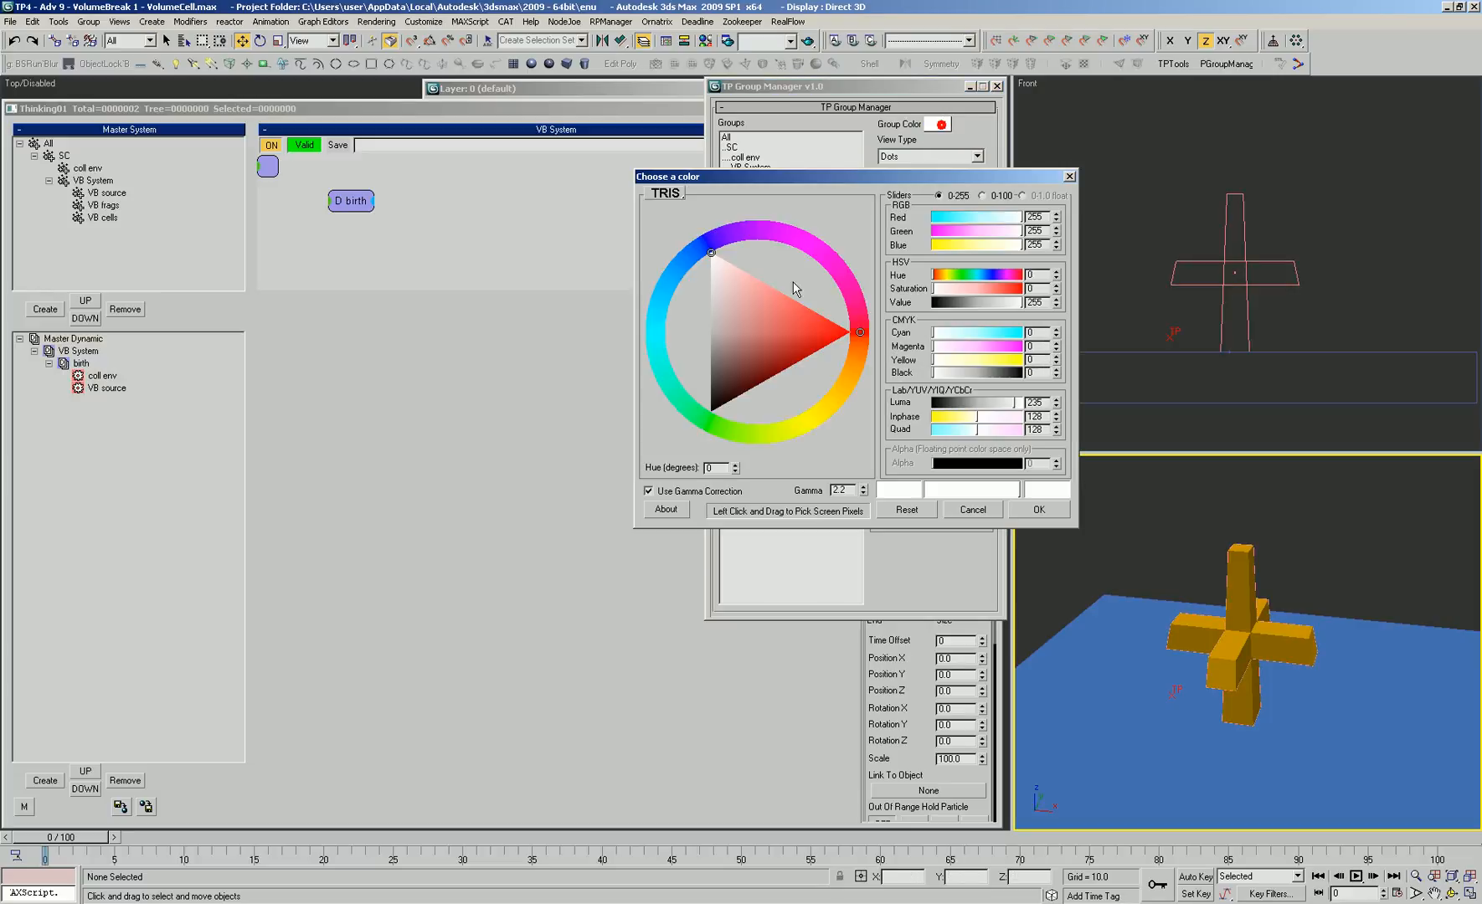
{"action": "left_click", "coordinate": [850, 401]}
{"action": "left_click_drag", "start_coordinate": [805, 325], "coordinate": [826, 316]}
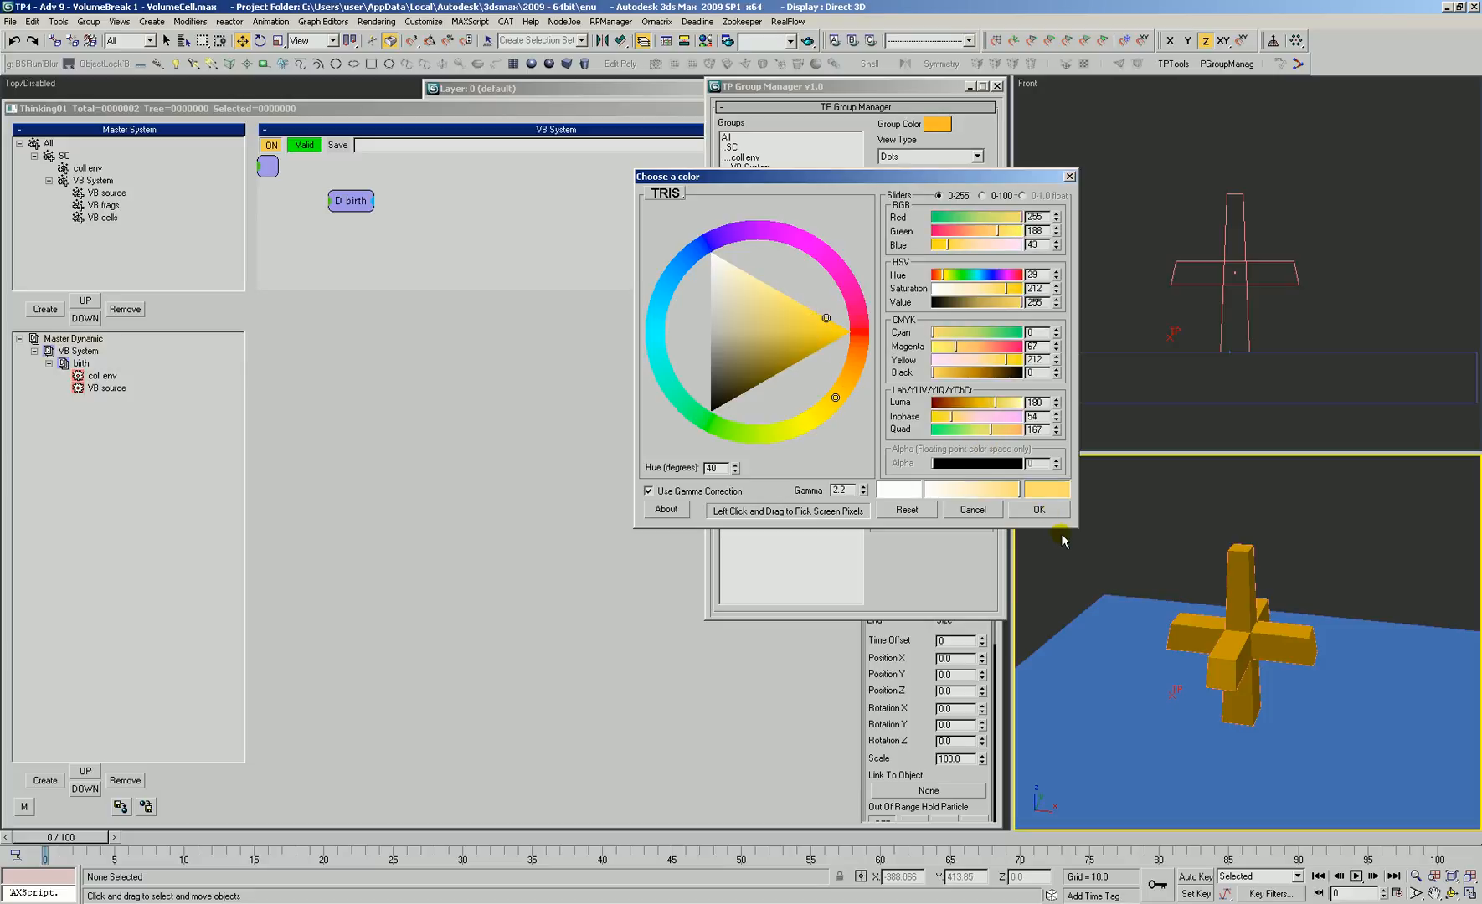
{"action": "left_click", "coordinate": [1040, 510]}
Set the VB cells group's colour to green and close the TP Group Manager
{"action": "left_click", "coordinate": [775, 198]}
{"action": "left_click", "coordinate": [938, 123]}
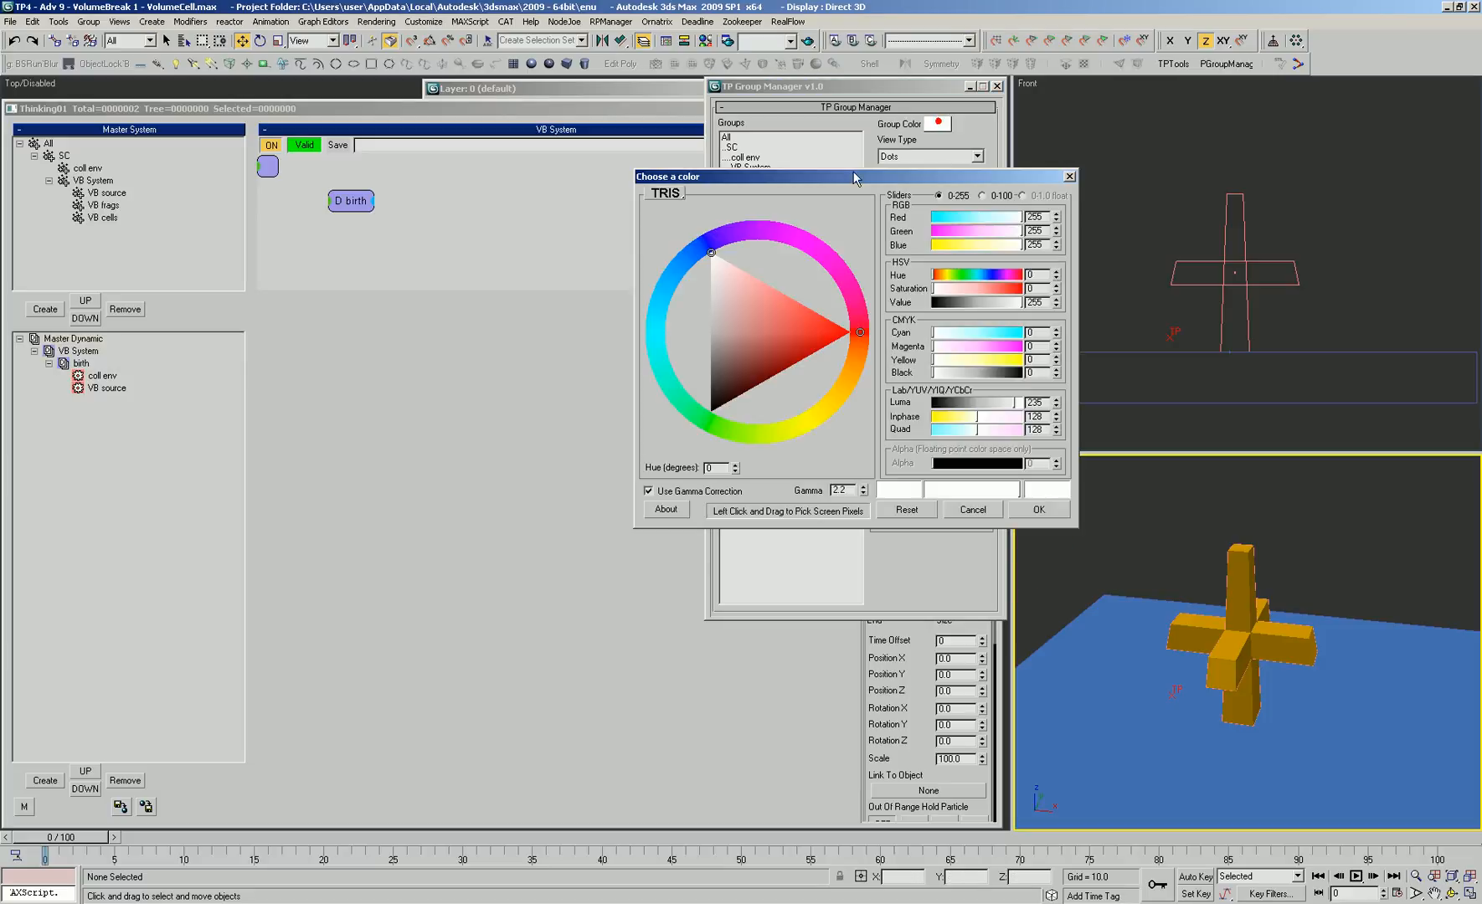
{"action": "left_click", "coordinate": [707, 435]}
{"action": "left_click_drag", "start_coordinate": [785, 378], "coordinate": [800, 350]}
{"action": "left_click", "coordinate": [1036, 511]}
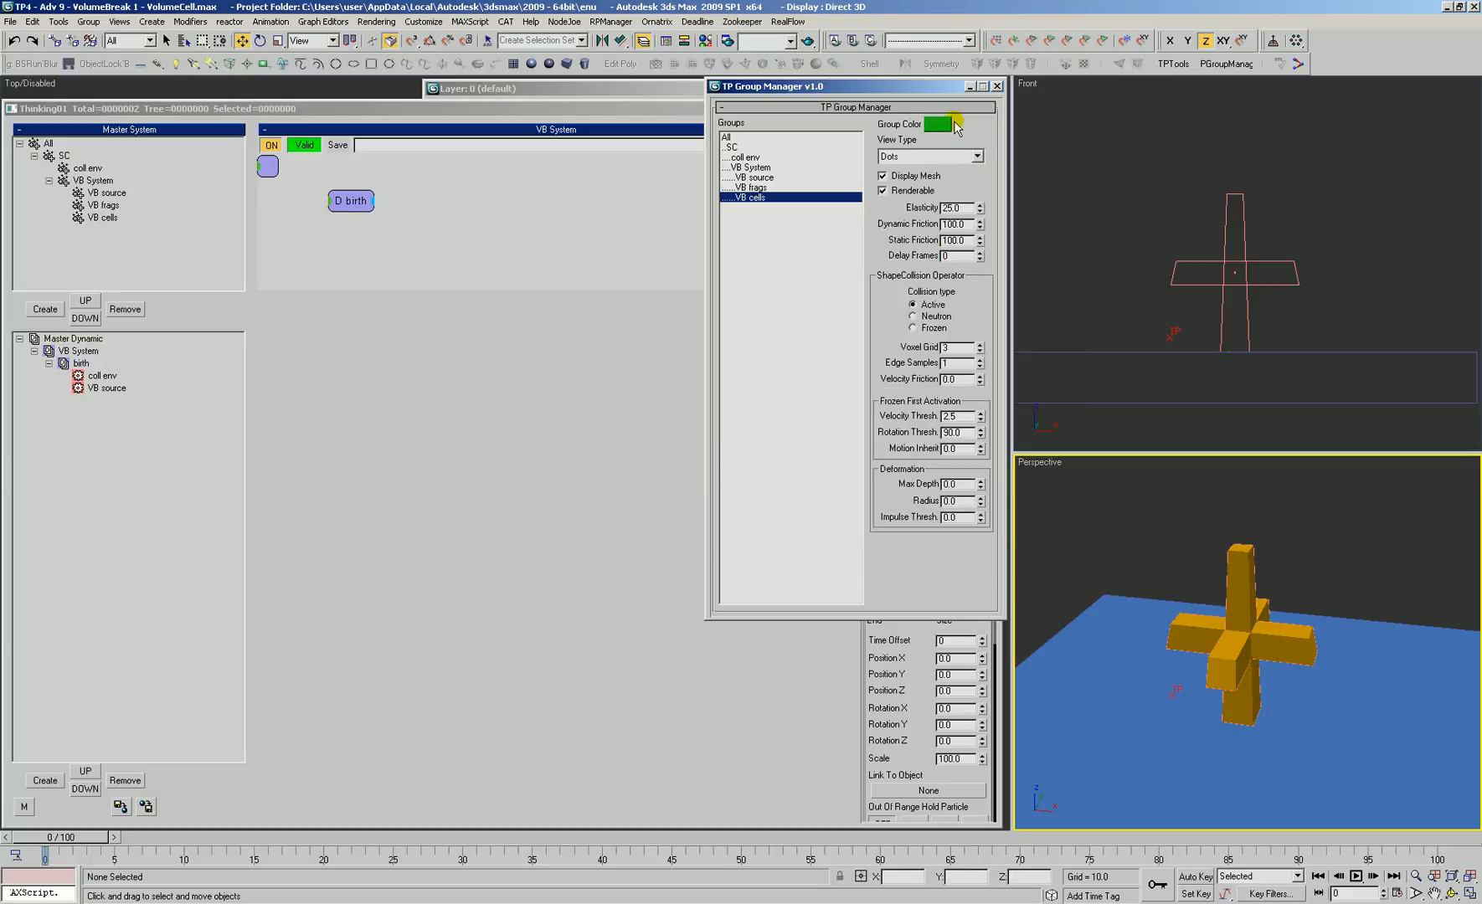
{"action": "left_click", "coordinate": [997, 87]}
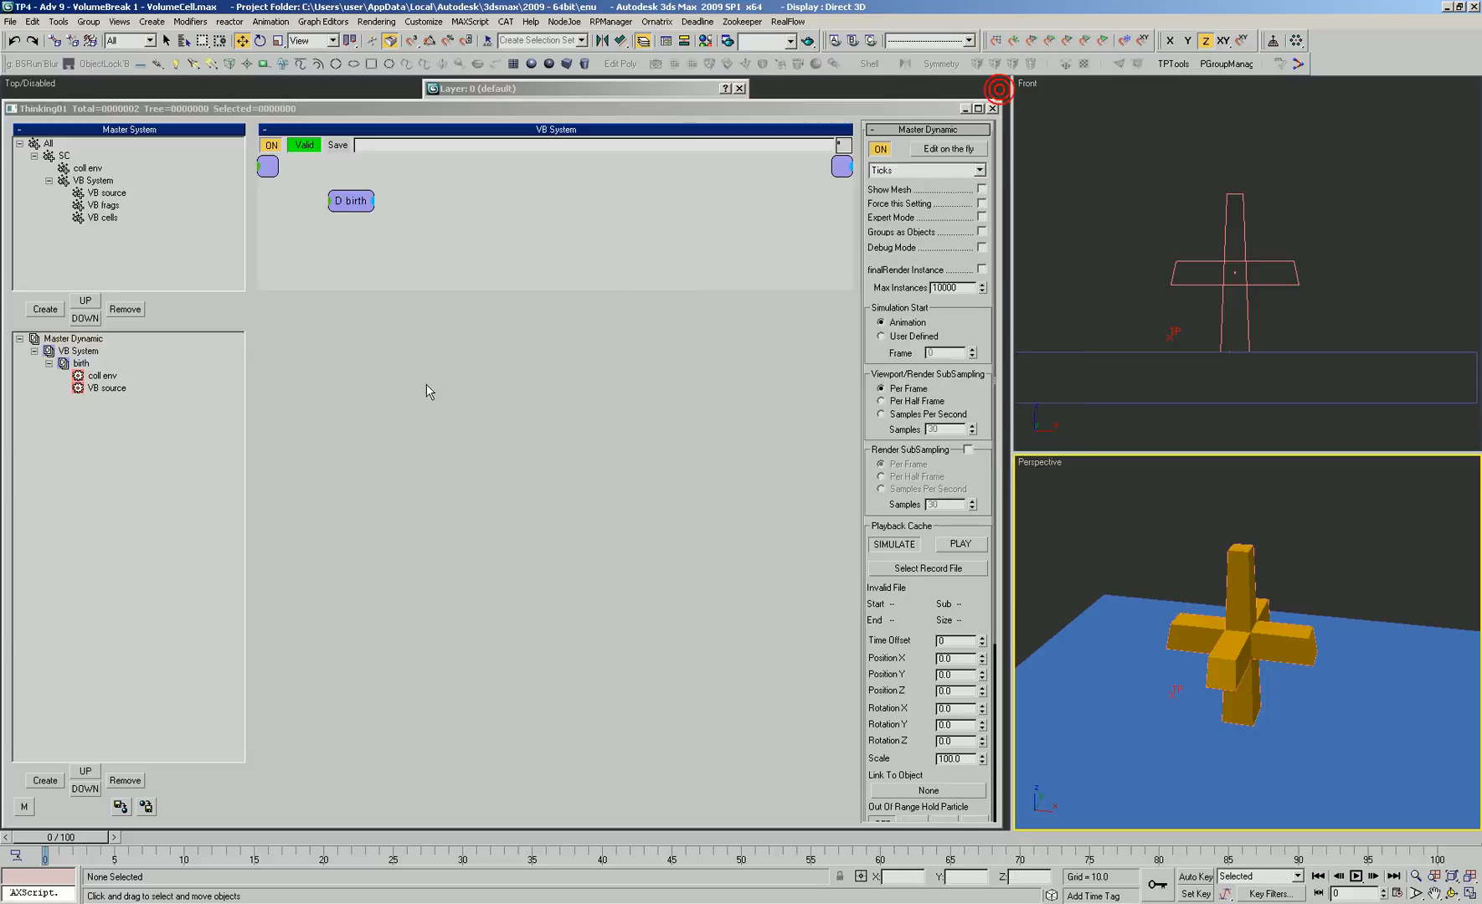
{"action": "left_click", "coordinate": [423, 387]}
{"action": "left_click", "coordinate": [77, 350]}
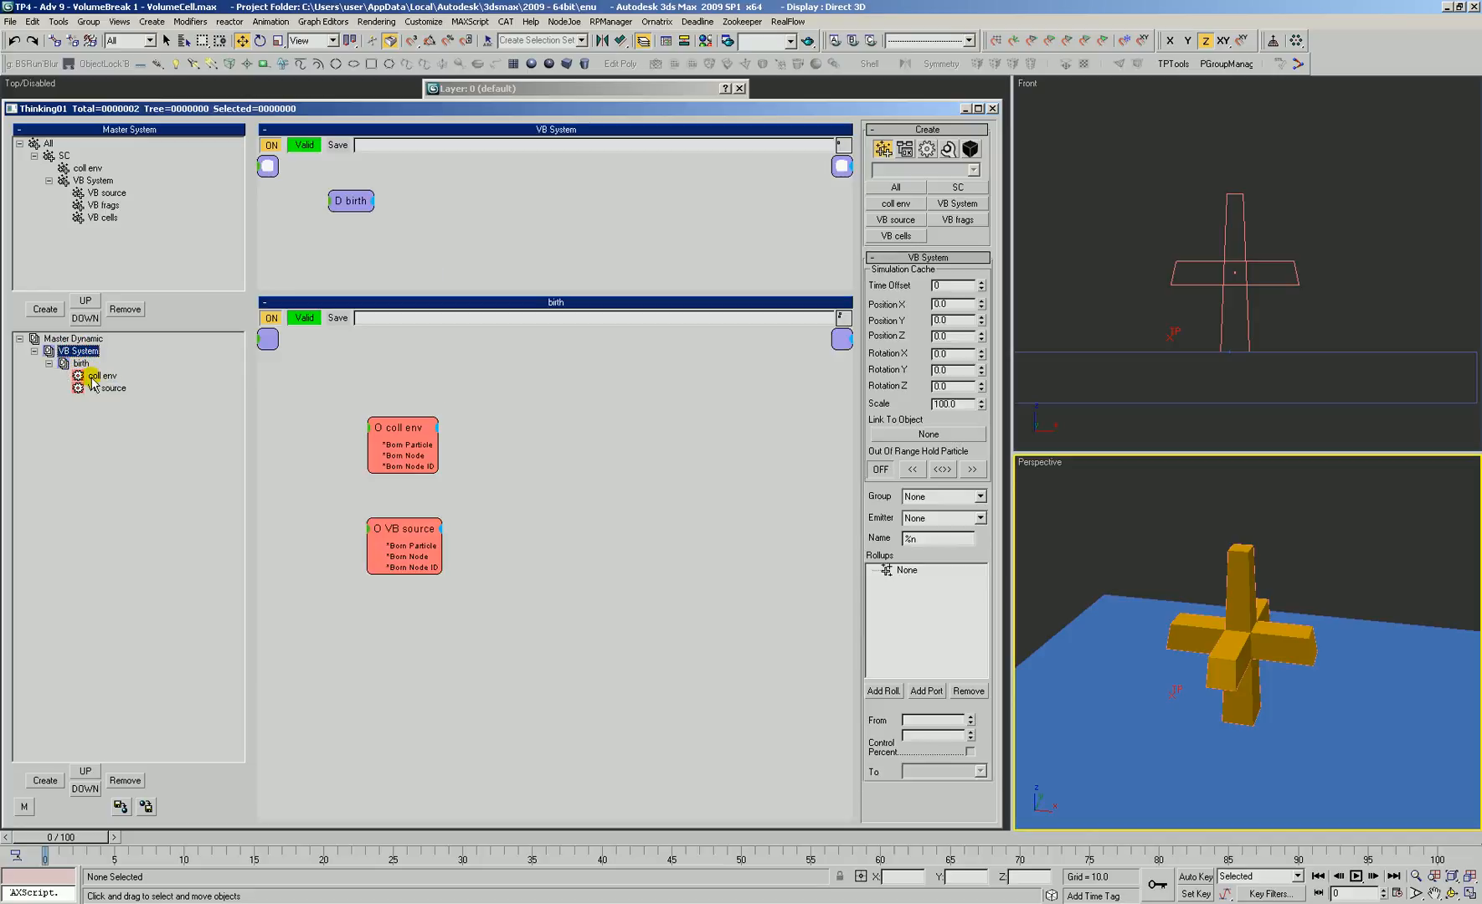
{"action": "left_click", "coordinate": [103, 387]}
{"action": "right_click", "coordinate": [1187, 298]}
{"action": "scroll", "coordinate": [1205, 286], "scroll_direction": "down", "scroll_amount": 2}
{"action": "scroll", "coordinate": [1210, 268], "scroll_direction": "up", "scroll_amount": 2}
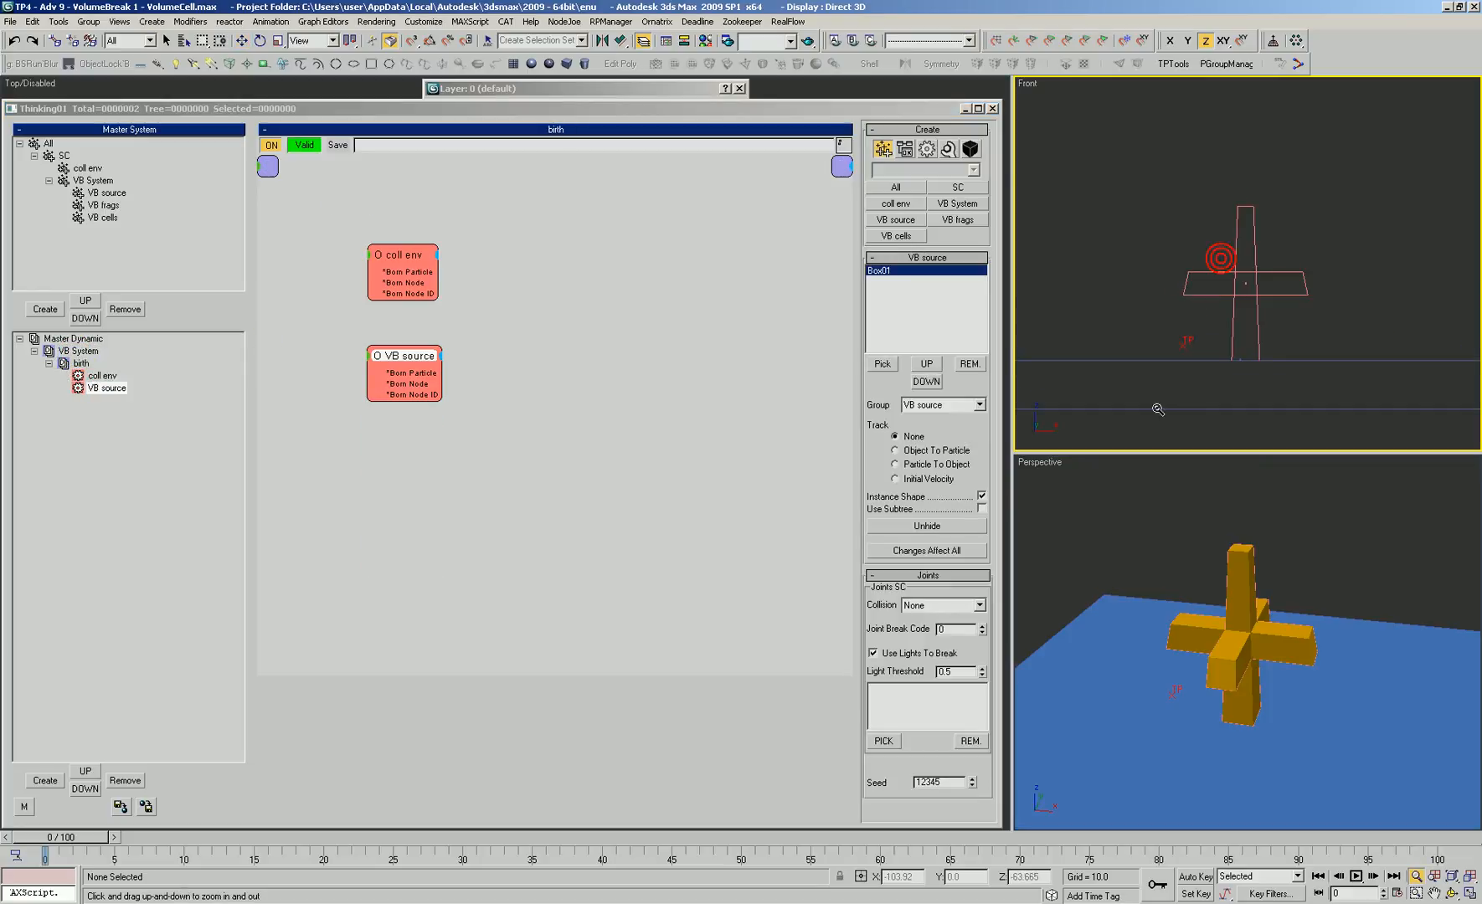
{"action": "left_click", "coordinate": [95, 834]}
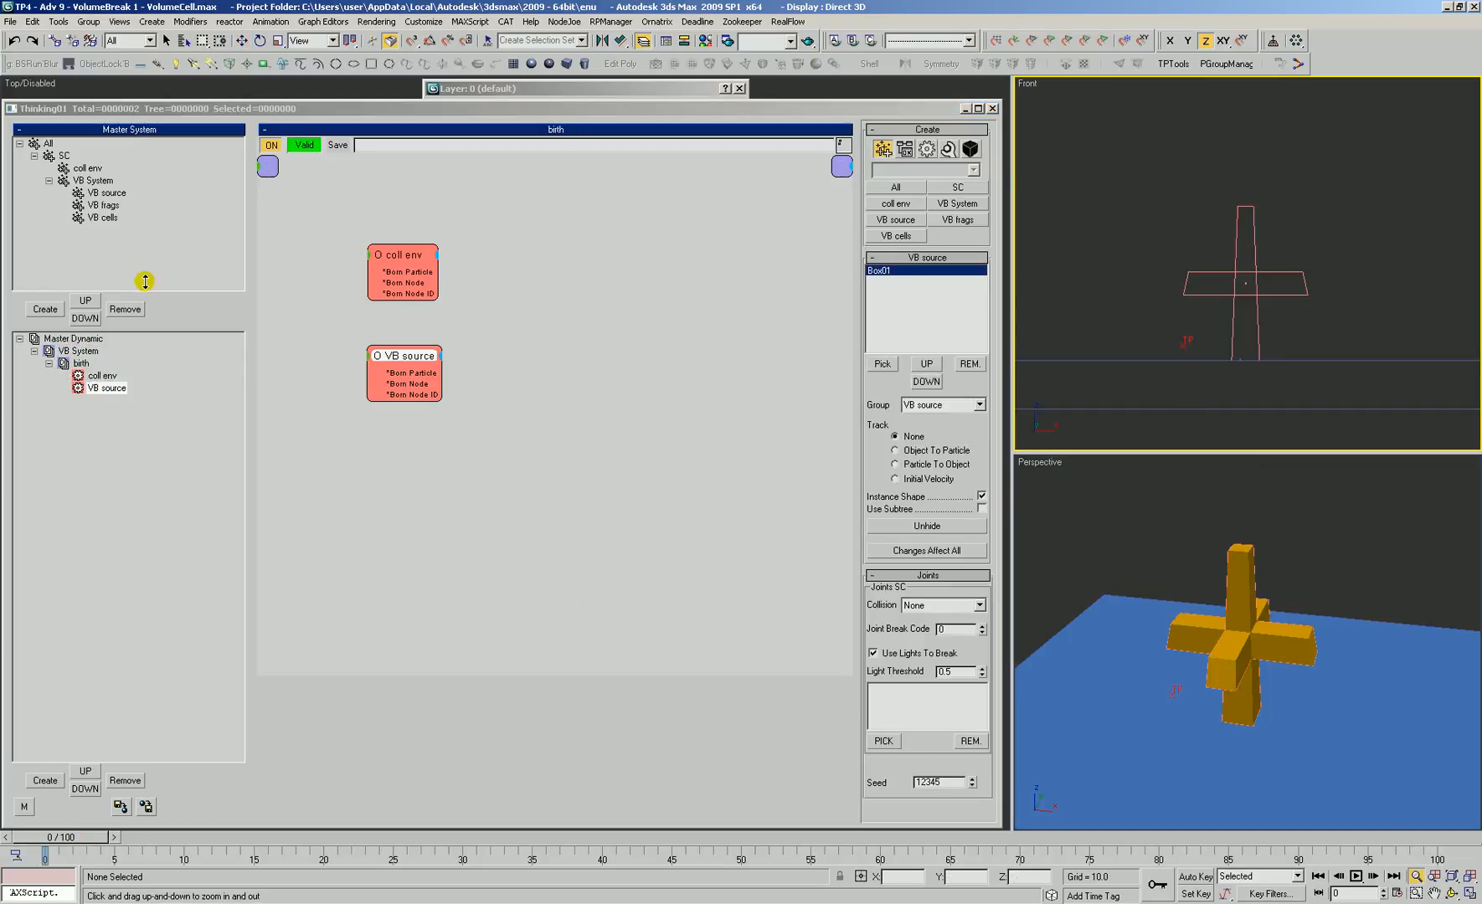
Create a second dynamic set under the VB System set and name it VB
{"action": "left_click", "coordinate": [77, 351]}
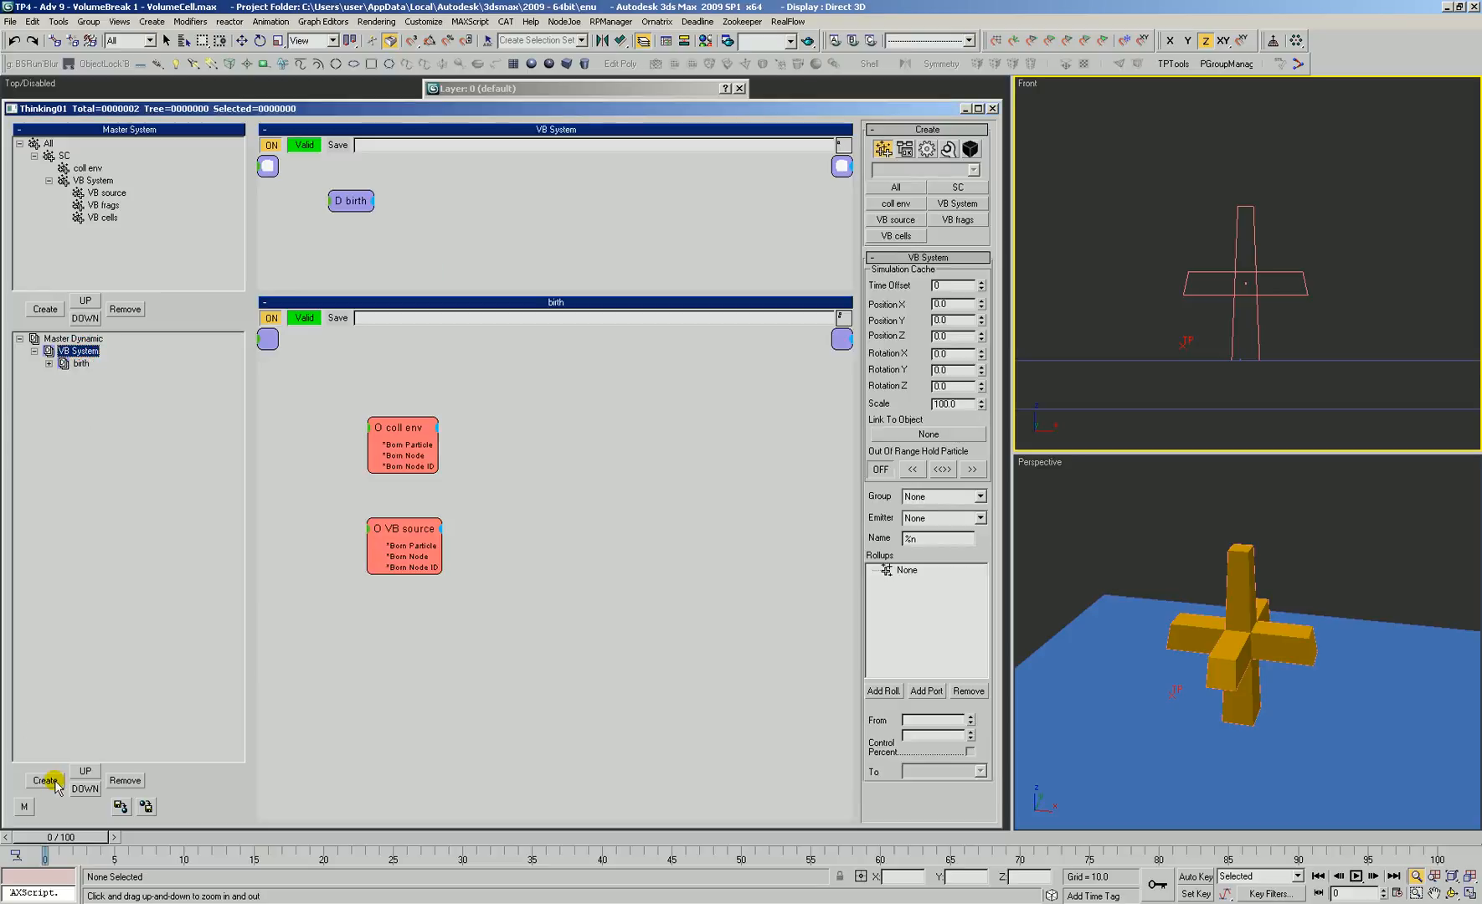
{"action": "middle_click_drag", "start_coordinate": [519, 544], "coordinate": [462, 528]}
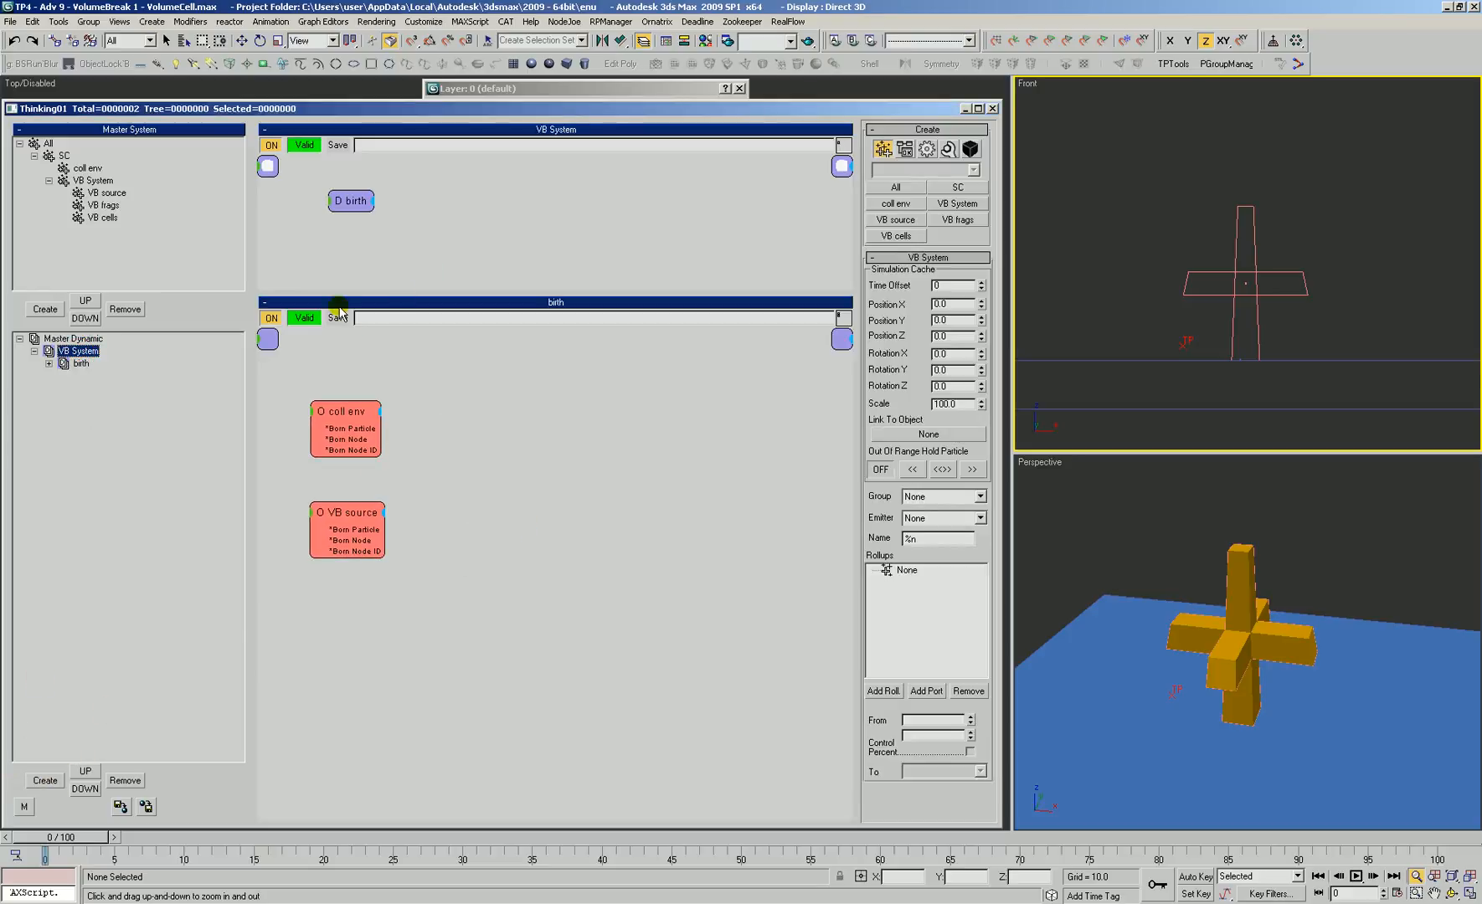
{"action": "scroll", "coordinate": [490, 414], "scroll_direction": "down", "scroll_amount": 1}
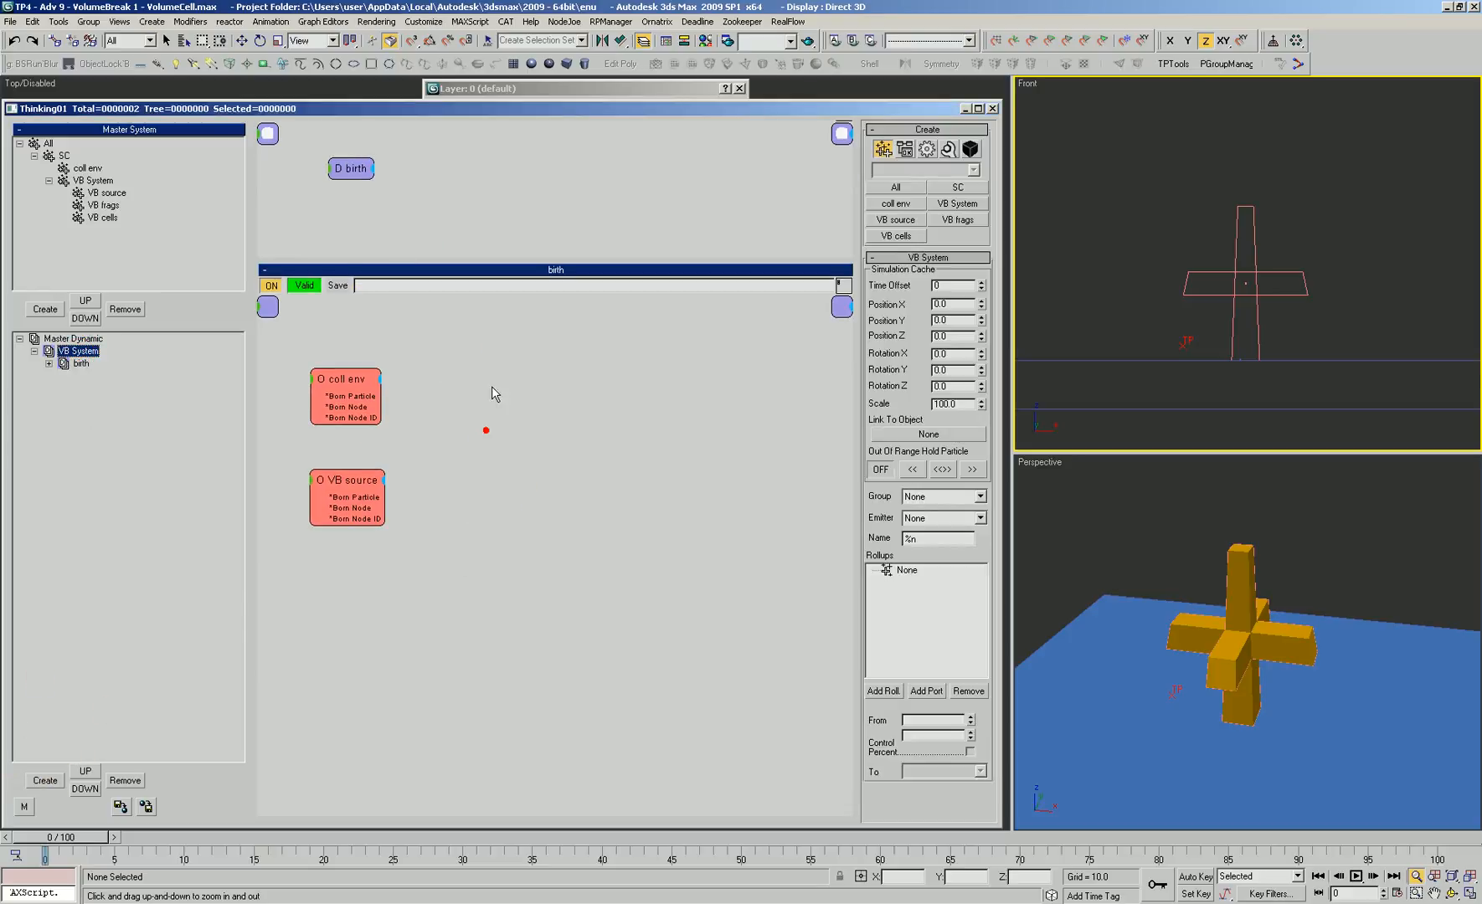
{"action": "left_click", "coordinate": [37, 777]}
{"action": "left_click", "coordinate": [85, 376]}
{"action": "left_click", "coordinate": [84, 376]}
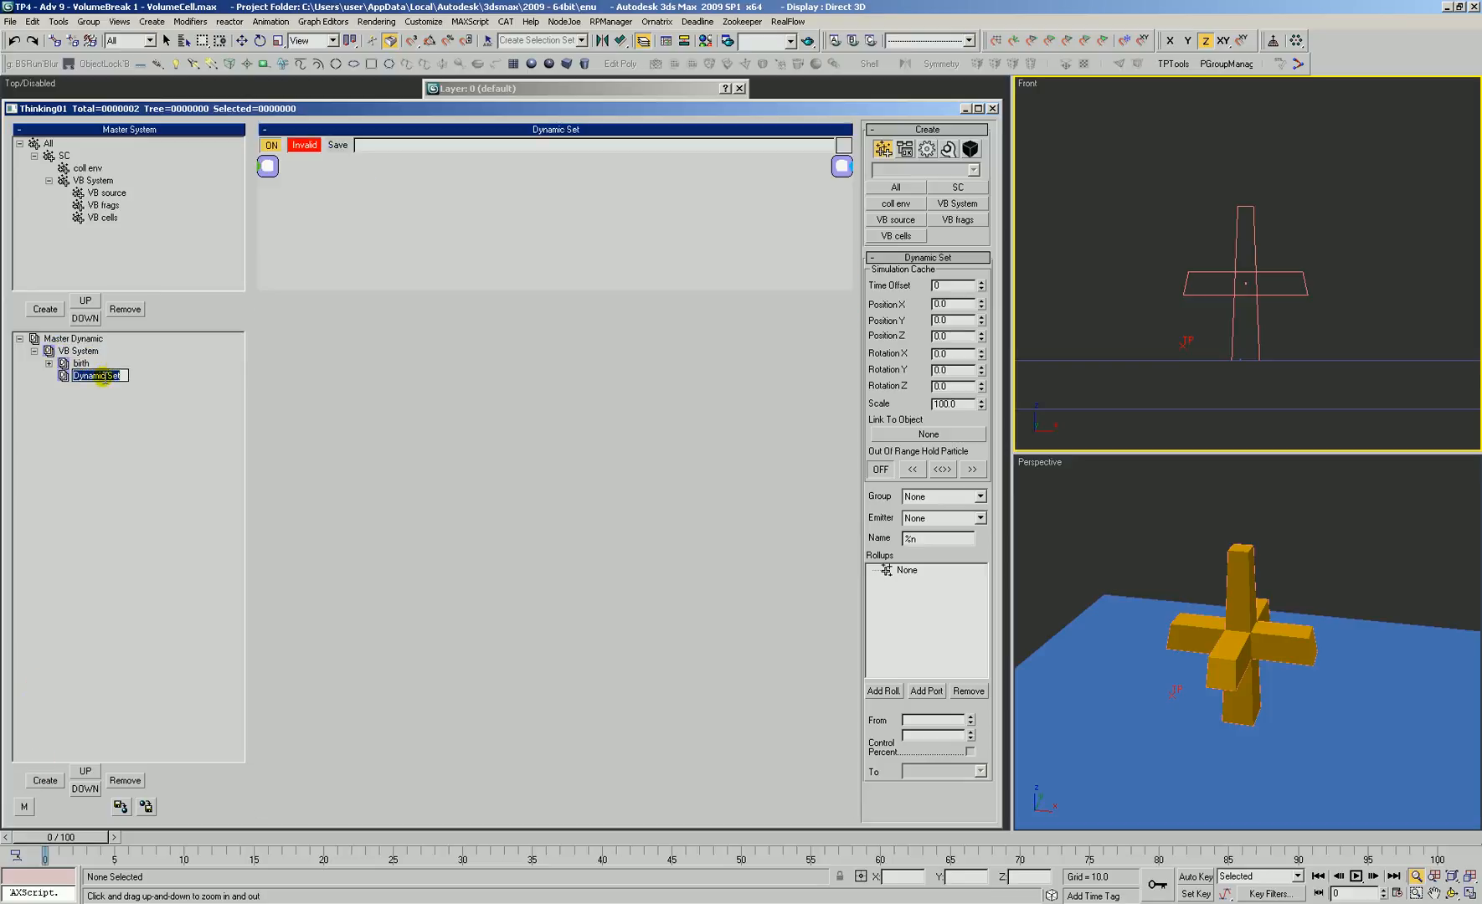
{"action": "type", "text": "M"}
{"action": "key", "text": "Return"}
Enlarge the VB set's node area and add a VB source group node to it
{"action": "left_click_drag", "start_coordinate": [432, 287], "coordinate": [483, 509]}
{"action": "right_click", "coordinate": [333, 242]}
{"action": "mouse_move", "coordinate": [339, 248]}
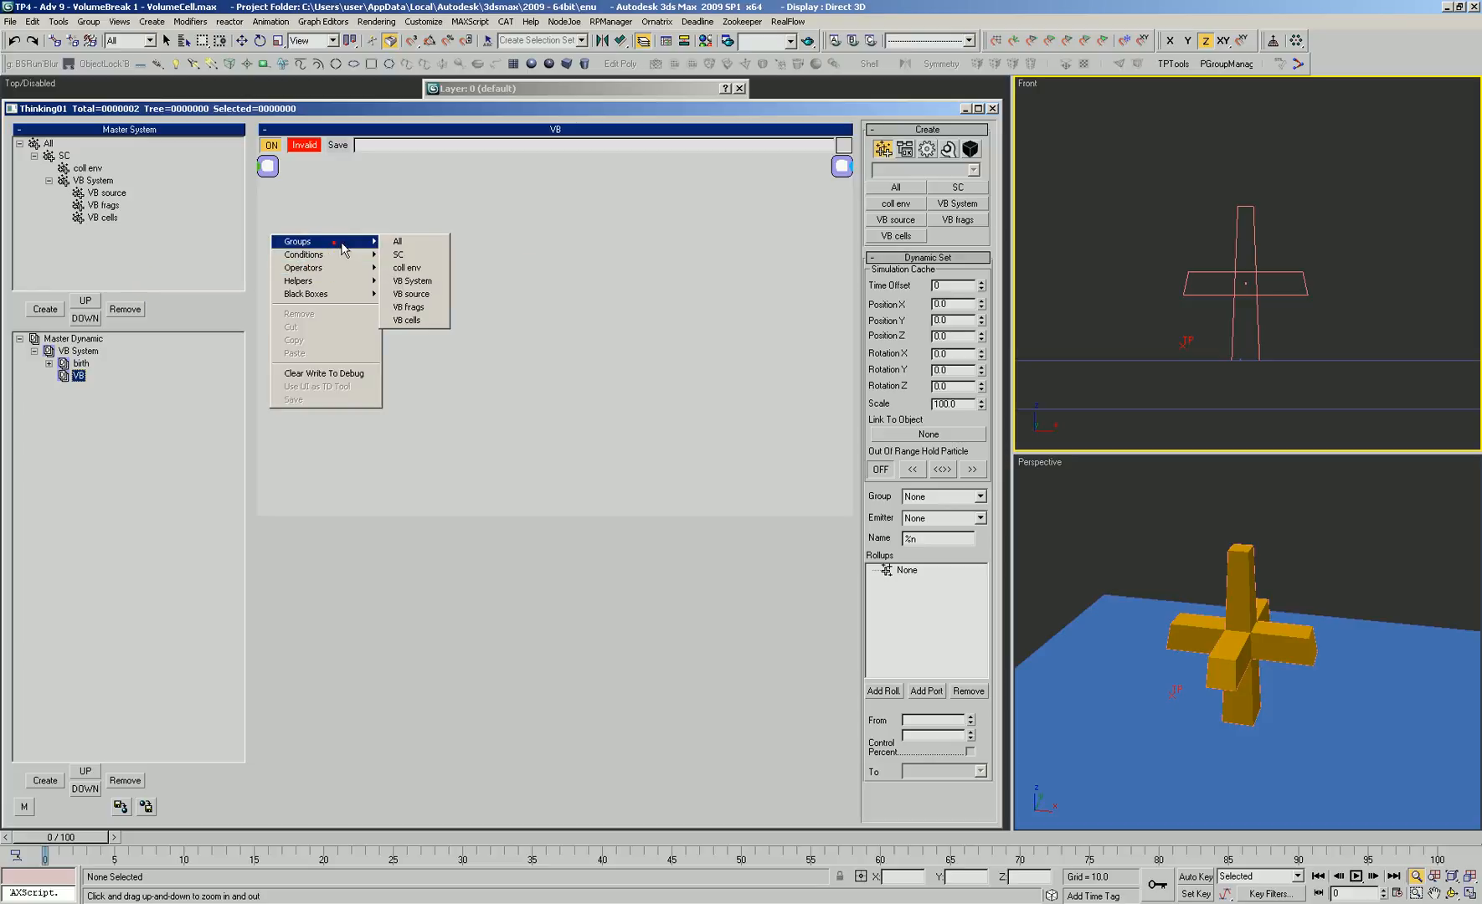
{"action": "left_click", "coordinate": [414, 294]}
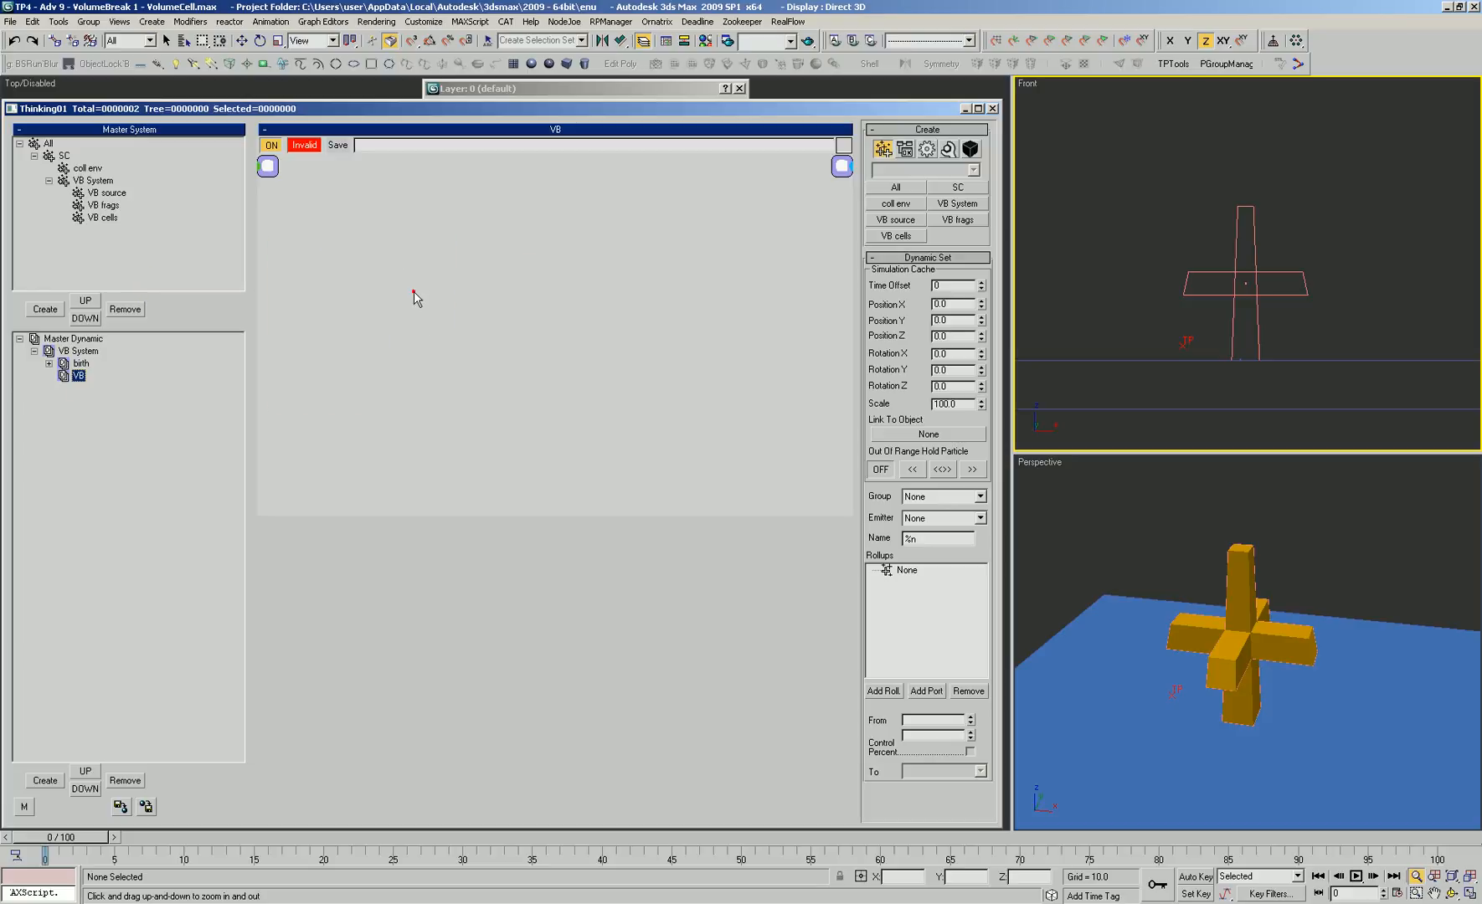
Add a VolumeBreak operator to the VB set and wire the VB source particle output into its Particle input
{"action": "right_click", "coordinate": [486, 266]}
{"action": "mouse_move", "coordinate": [481, 285]}
{"action": "mouse_move", "coordinate": [580, 416]}
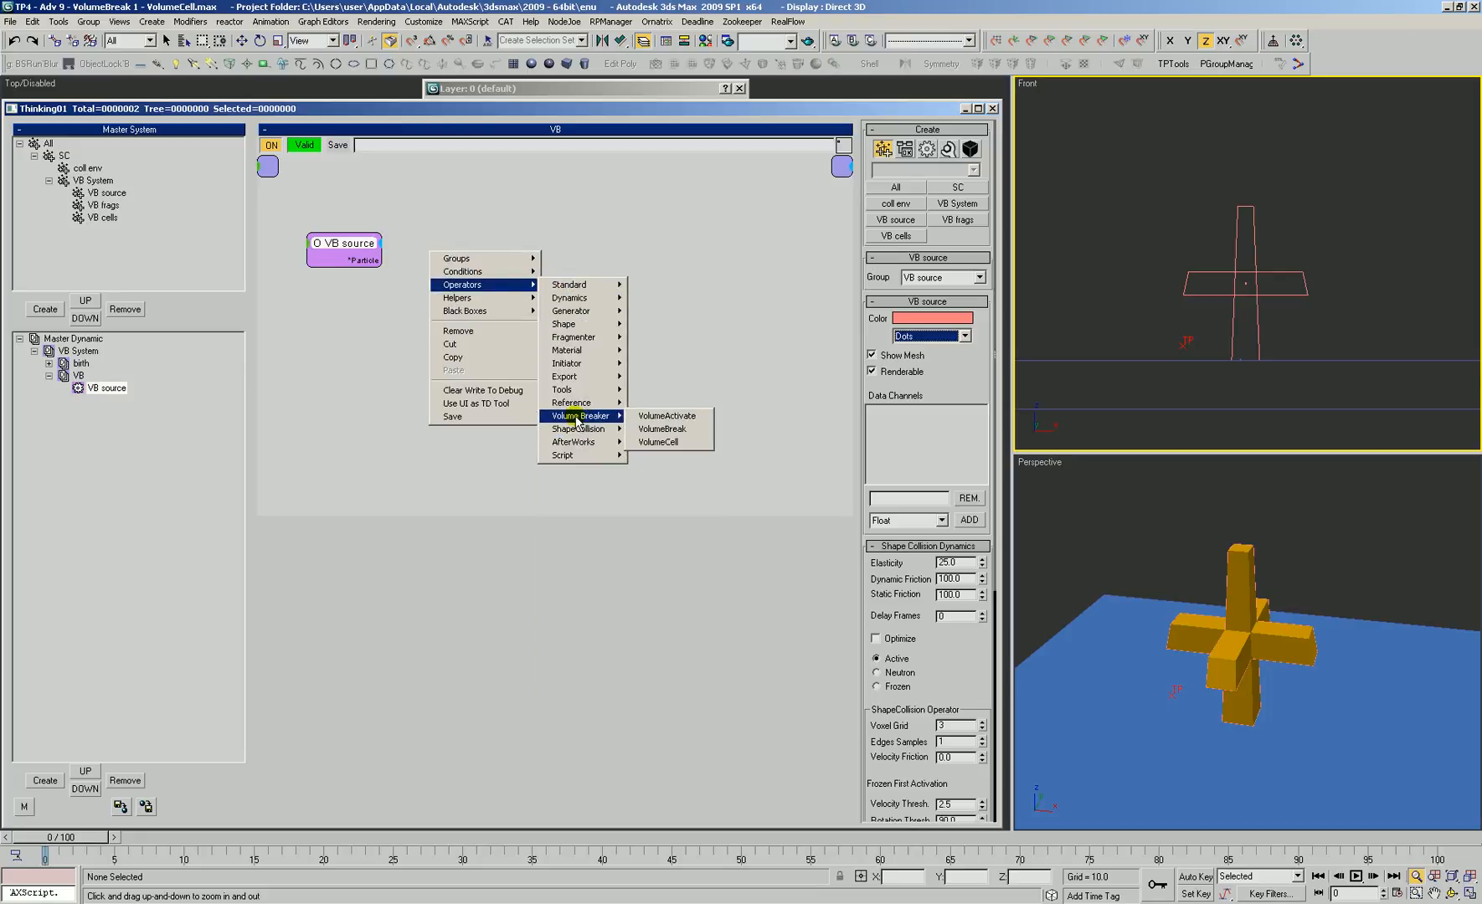
{"action": "left_click", "coordinate": [660, 429]}
{"action": "mouse_move", "coordinate": [484, 258]}
{"action": "left_mouse_down"}
{"action": "mouse_move", "coordinate": [502, 268]}
{"action": "mouse_move", "coordinate": [364, 265]}
{"action": "mouse_move", "coordinate": [509, 245]}
{"action": "mouse_move", "coordinate": [510, 265]}
{"action": "left_mouse_up"}
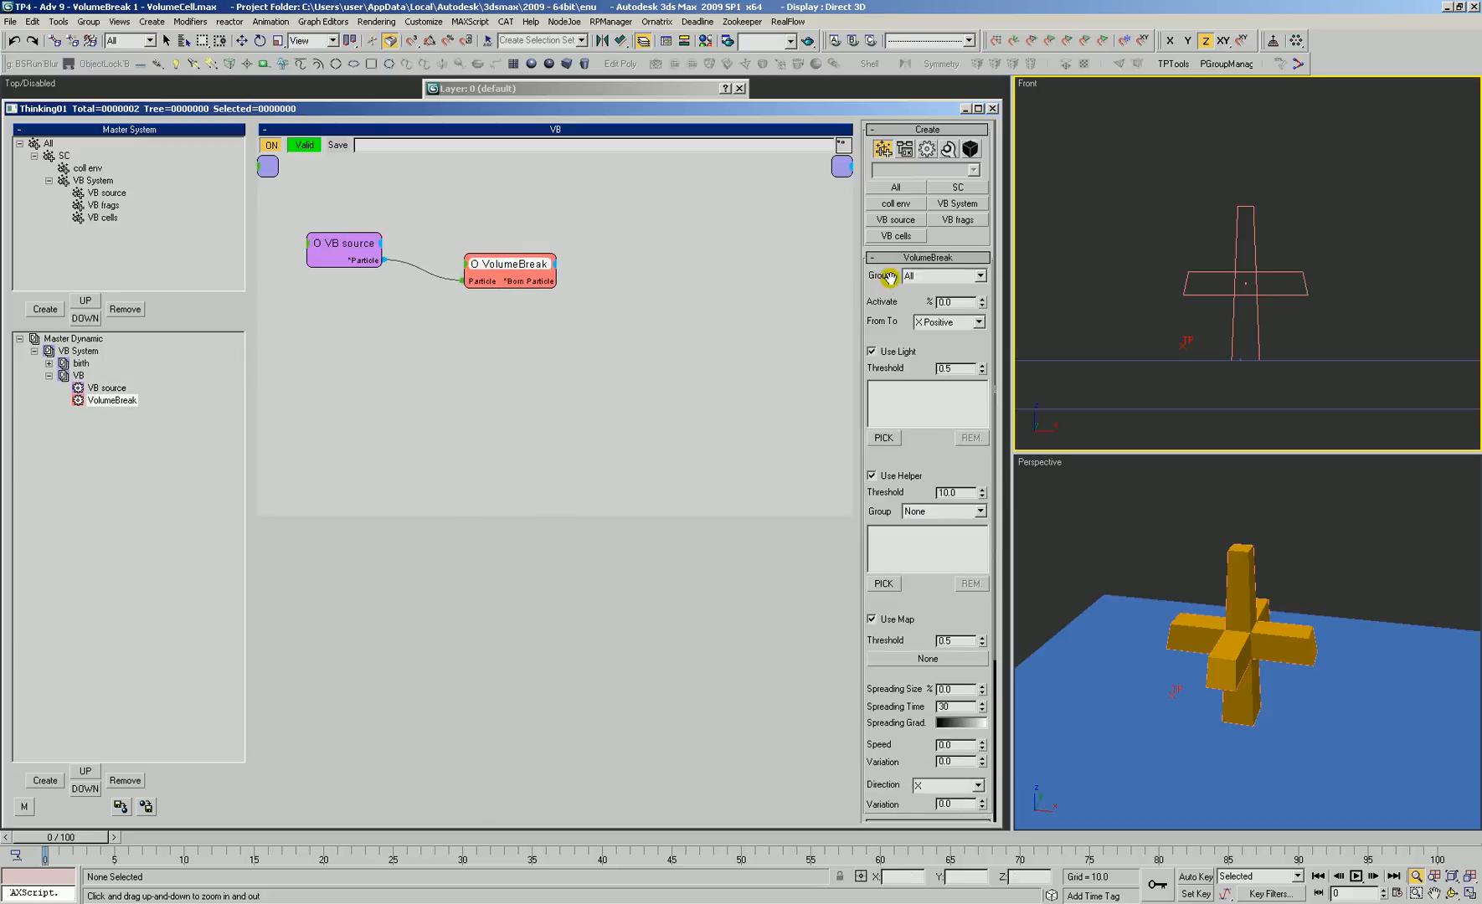
Assign the fragments of the VolumeBreak operator to the VB frags group
{"action": "left_click_drag", "start_coordinate": [890, 283], "coordinate": [889, 212]}
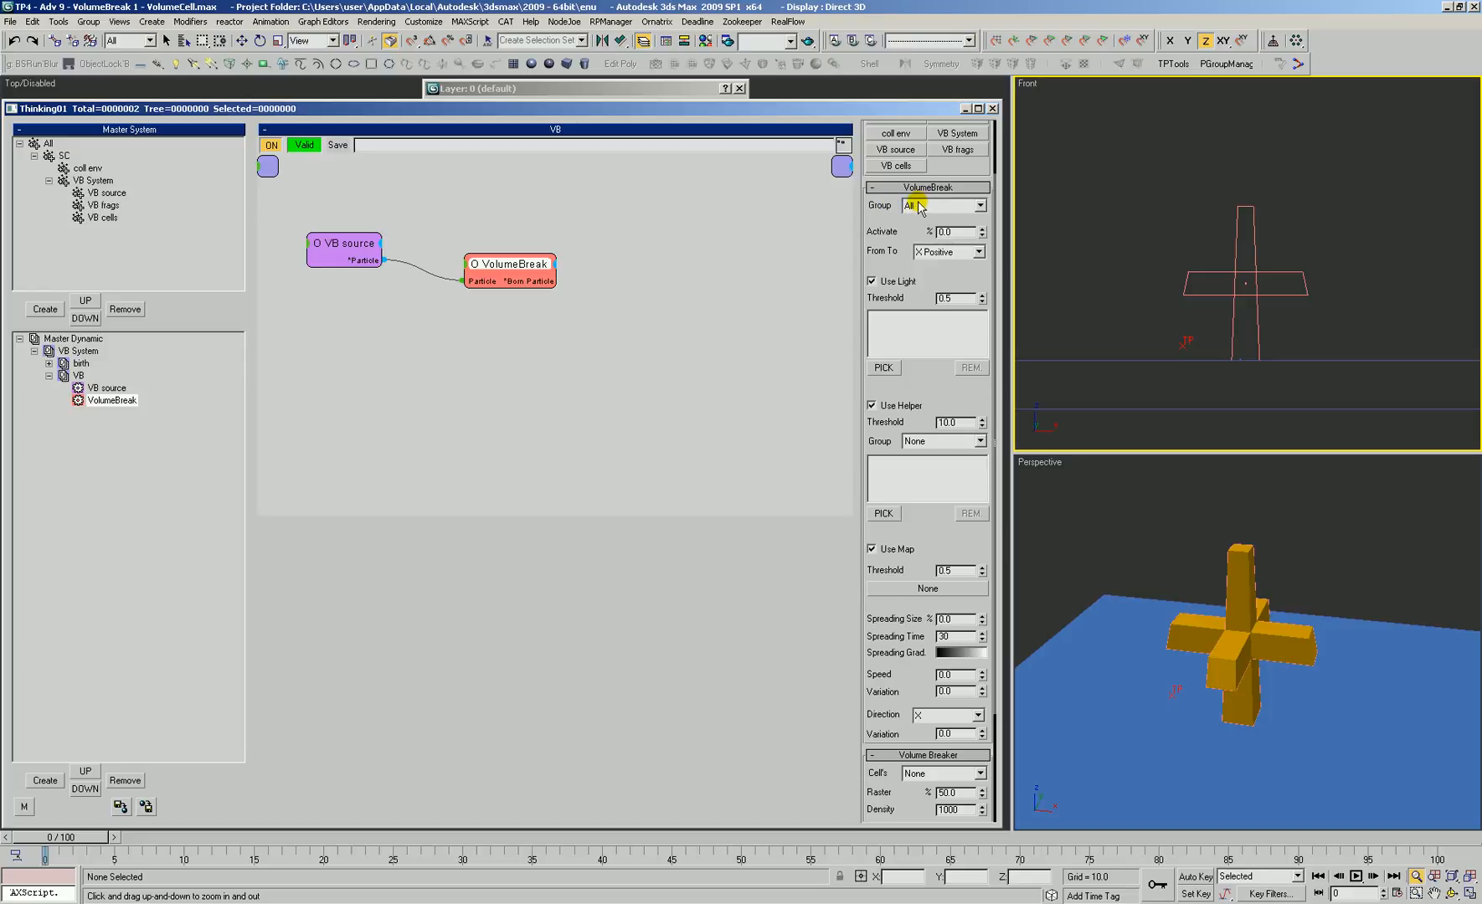
{"action": "left_click", "coordinate": [911, 207]}
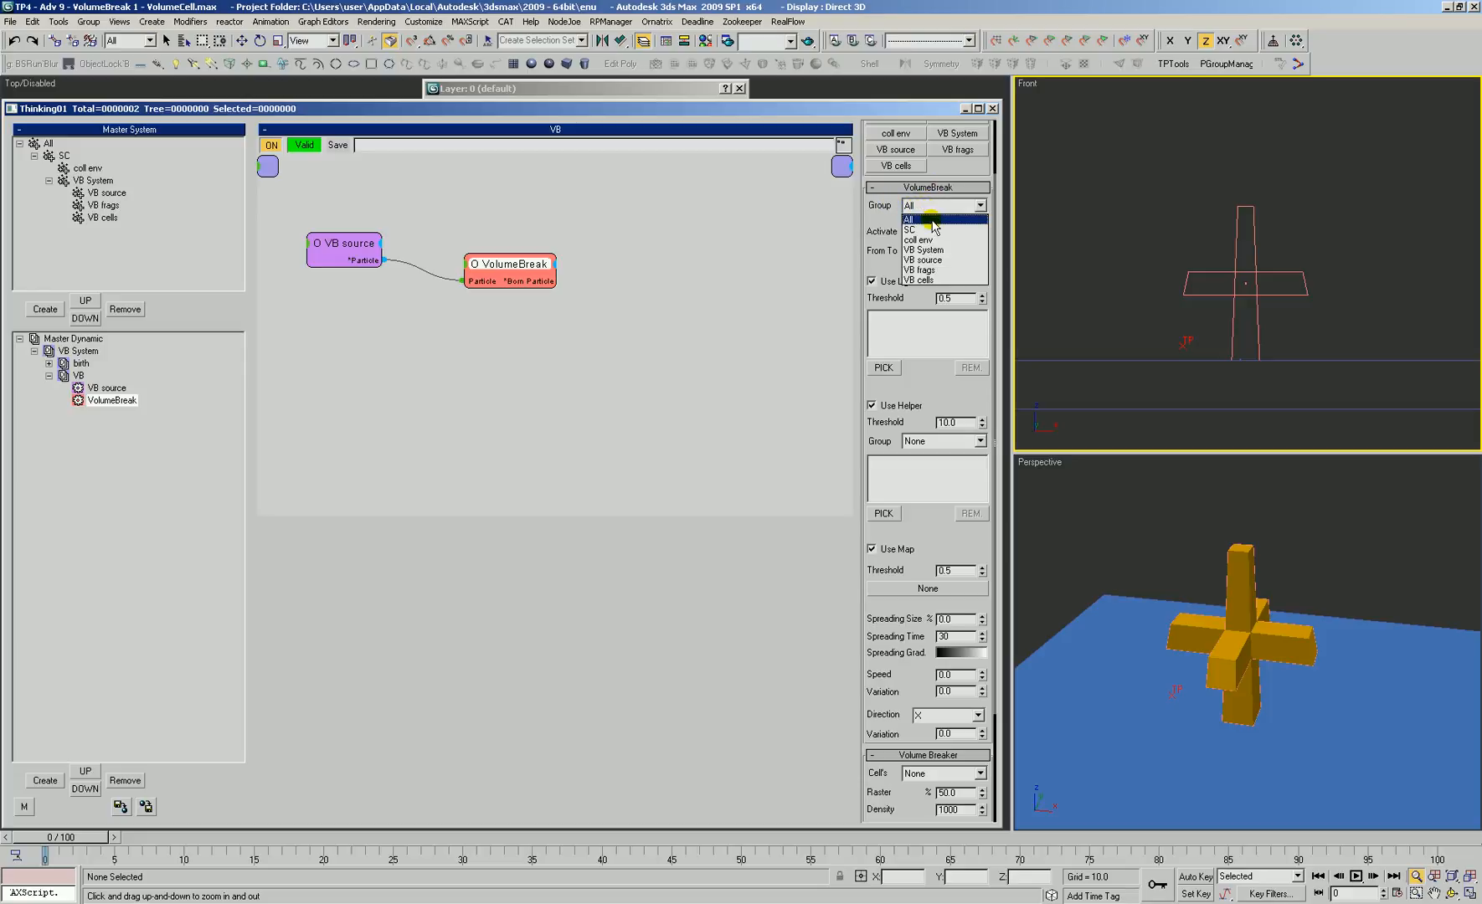
{"action": "left_click", "coordinate": [920, 269]}
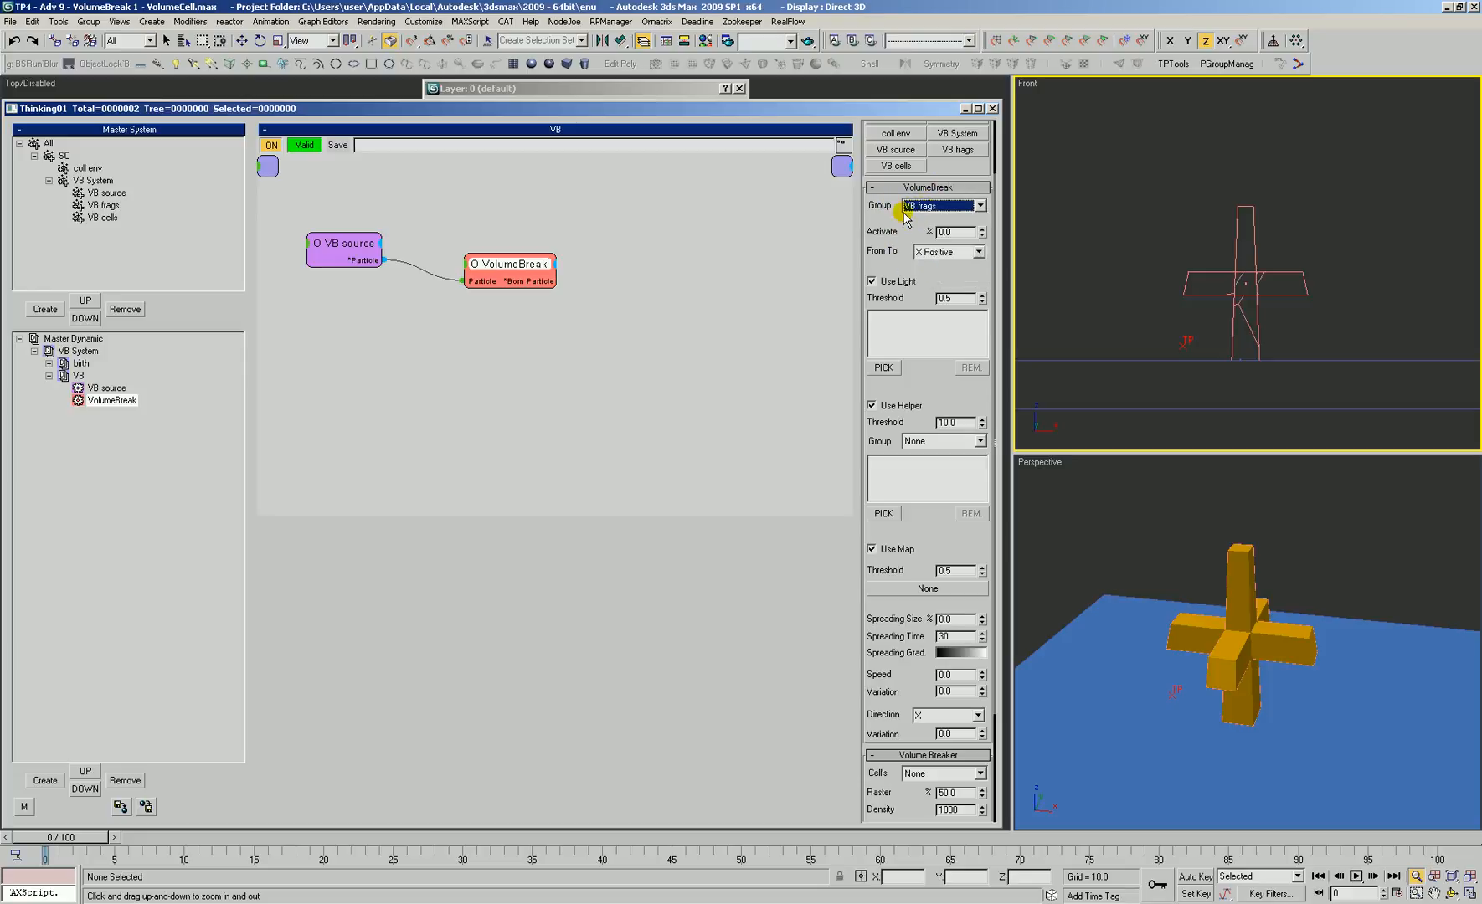
Examine the first cuts through the cross in wireframe from several angles in both viewports
{"action": "double_click", "coordinate": [961, 231]}
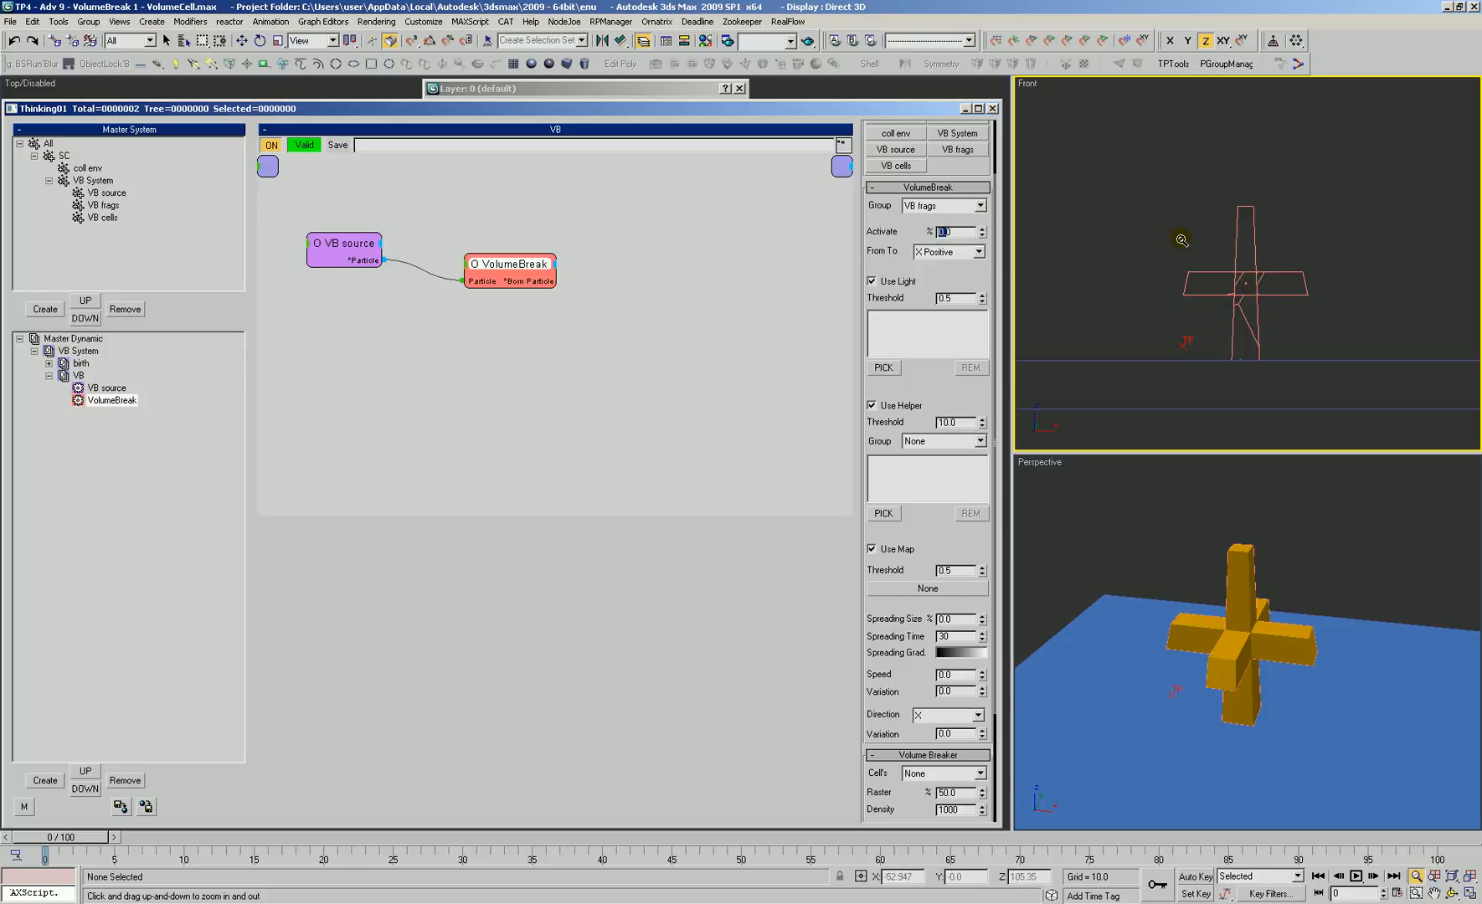
{"action": "left_click_drag", "start_coordinate": [1250, 285], "coordinate": [1250, 261]}
{"action": "left_click_drag", "start_coordinate": [1257, 559], "coordinate": [1253, 586]}
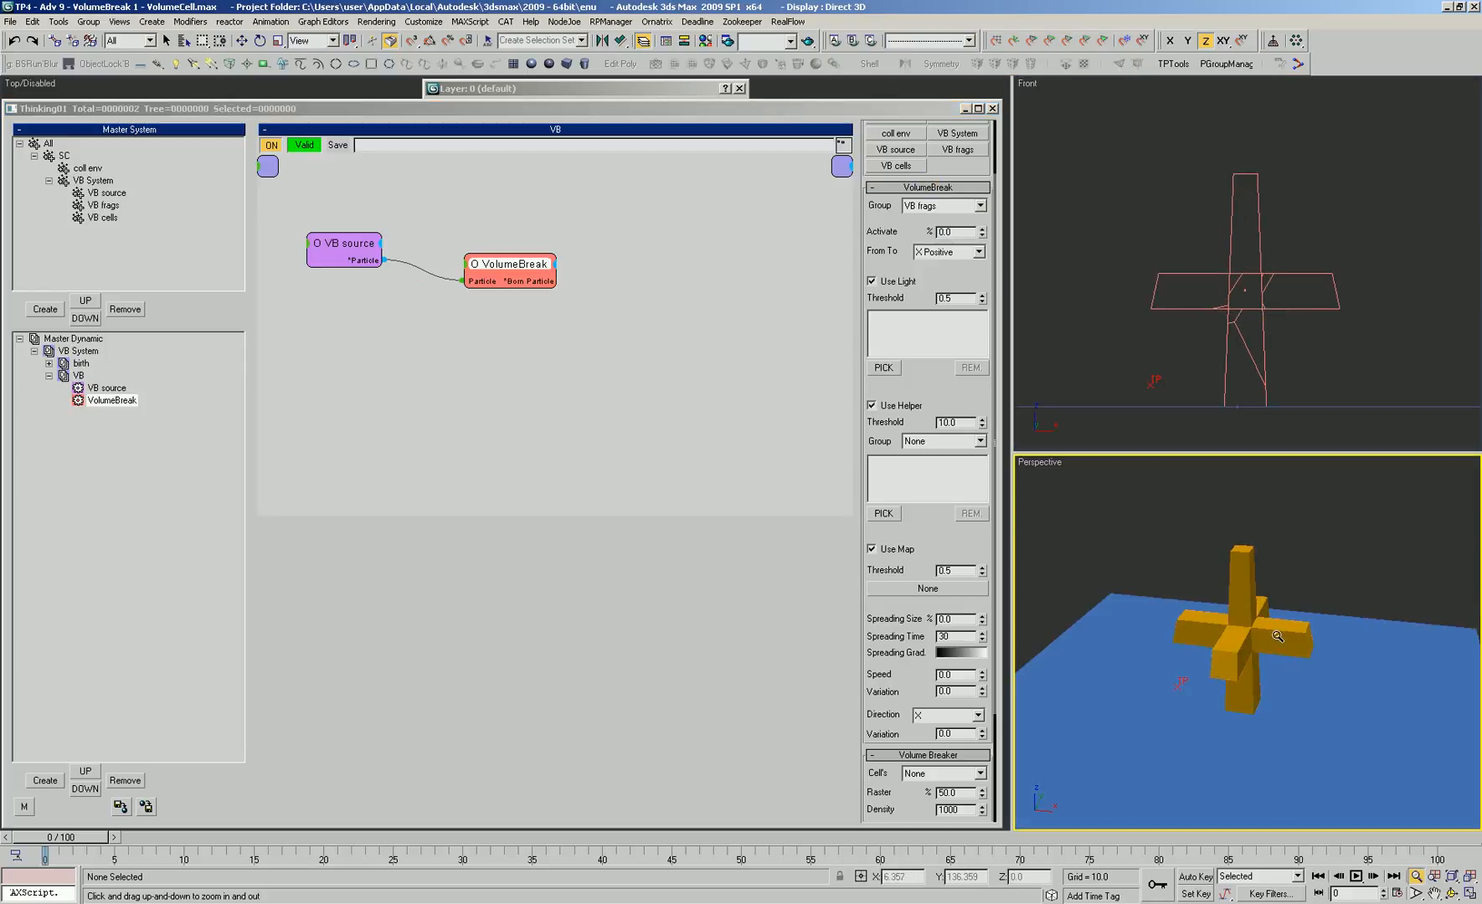
{"action": "left_click_drag", "start_coordinate": [1266, 644], "coordinate": [1263, 604]}
{"action": "key", "text": "F3"}
{"action": "key", "text": "ctrl+r"}
{"action": "mouse_move", "coordinate": [1236, 668]}
{"action": "left_mouse_down"}
{"action": "mouse_move", "coordinate": [1265, 619]}
{"action": "mouse_move", "coordinate": [1234, 639]}
{"action": "left_mouse_up"}
{"action": "key", "text": "alt+z"}
{"action": "left_click_drag", "start_coordinate": [1239, 315], "coordinate": [1272, 305]}
{"action": "key", "text": "ctrl+r"}
{"action": "key", "text": "alt+z"}
{"action": "left_click_drag", "start_coordinate": [1272, 243], "coordinate": [1306, 293]}
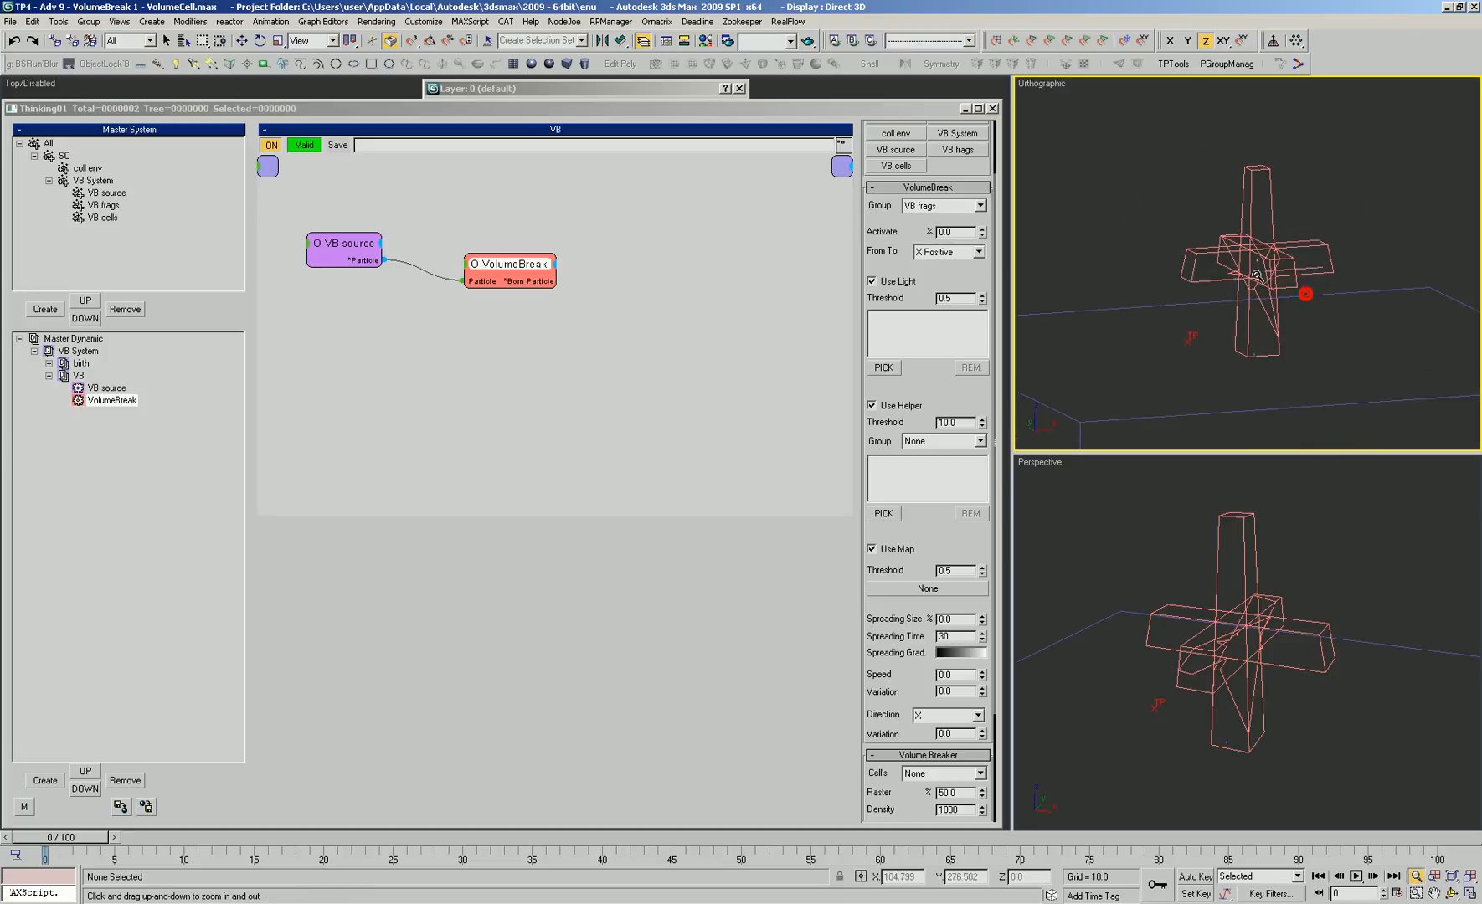
{"action": "left_click", "coordinate": [1248, 646]}
{"action": "key", "text": "ctrl+r"}
{"action": "left_click_drag", "start_coordinate": [1249, 646], "coordinate": [1261, 617]}
{"action": "left_click", "coordinate": [601, 220]}
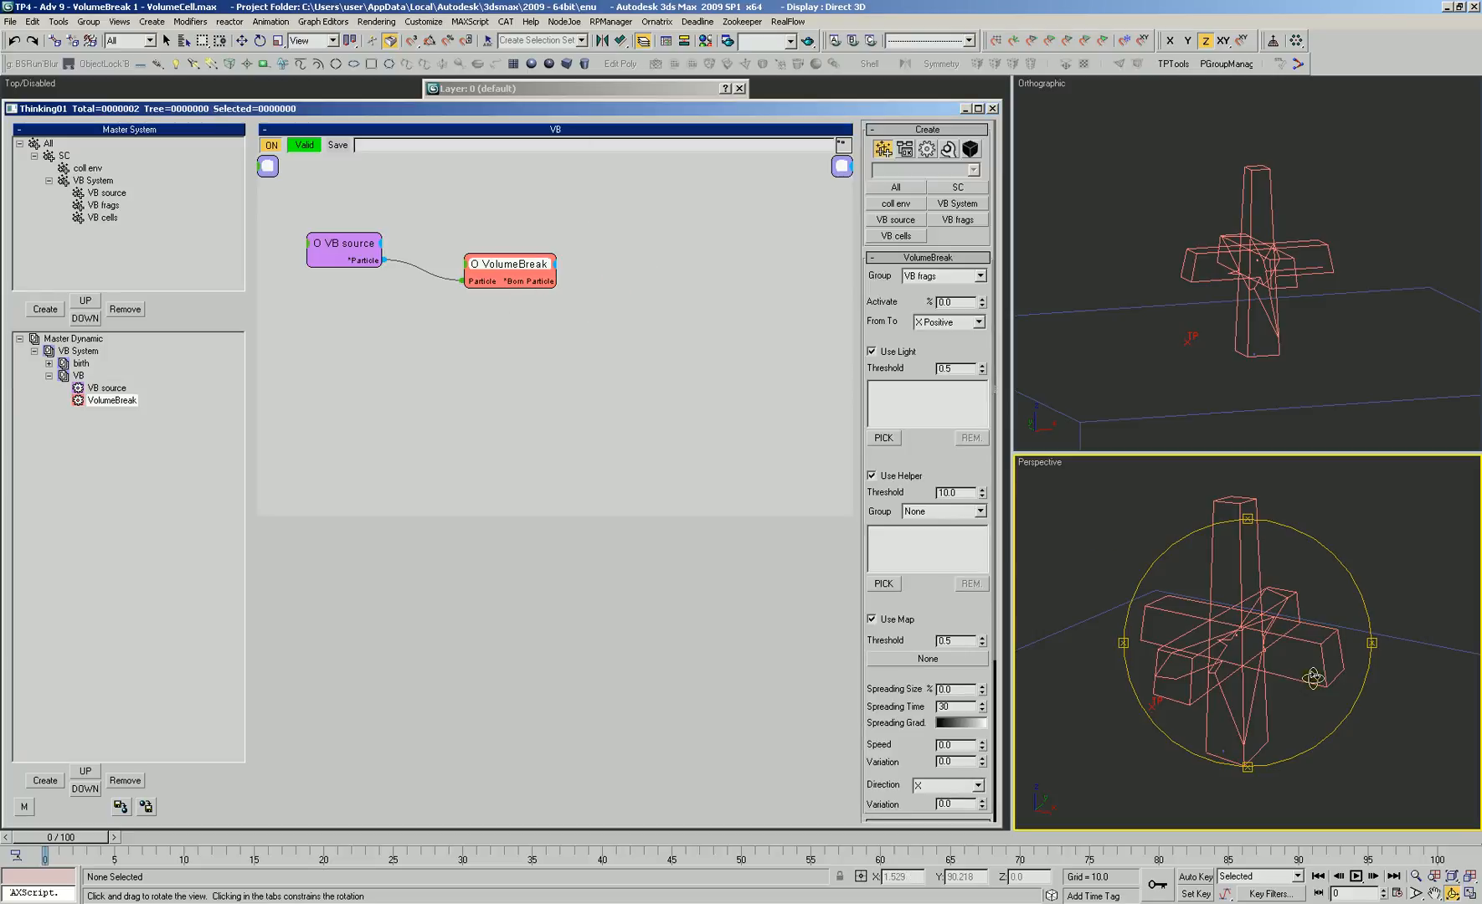
Lower the Volume Breaker's Raster to 19.56 % and compare the fragments in shaded and wireframe display
{"action": "scroll", "coordinate": [943, 456], "scroll_direction": "down", "scroll_amount": 5}
{"action": "left_click_drag", "start_coordinate": [944, 414], "coordinate": [956, 374]}
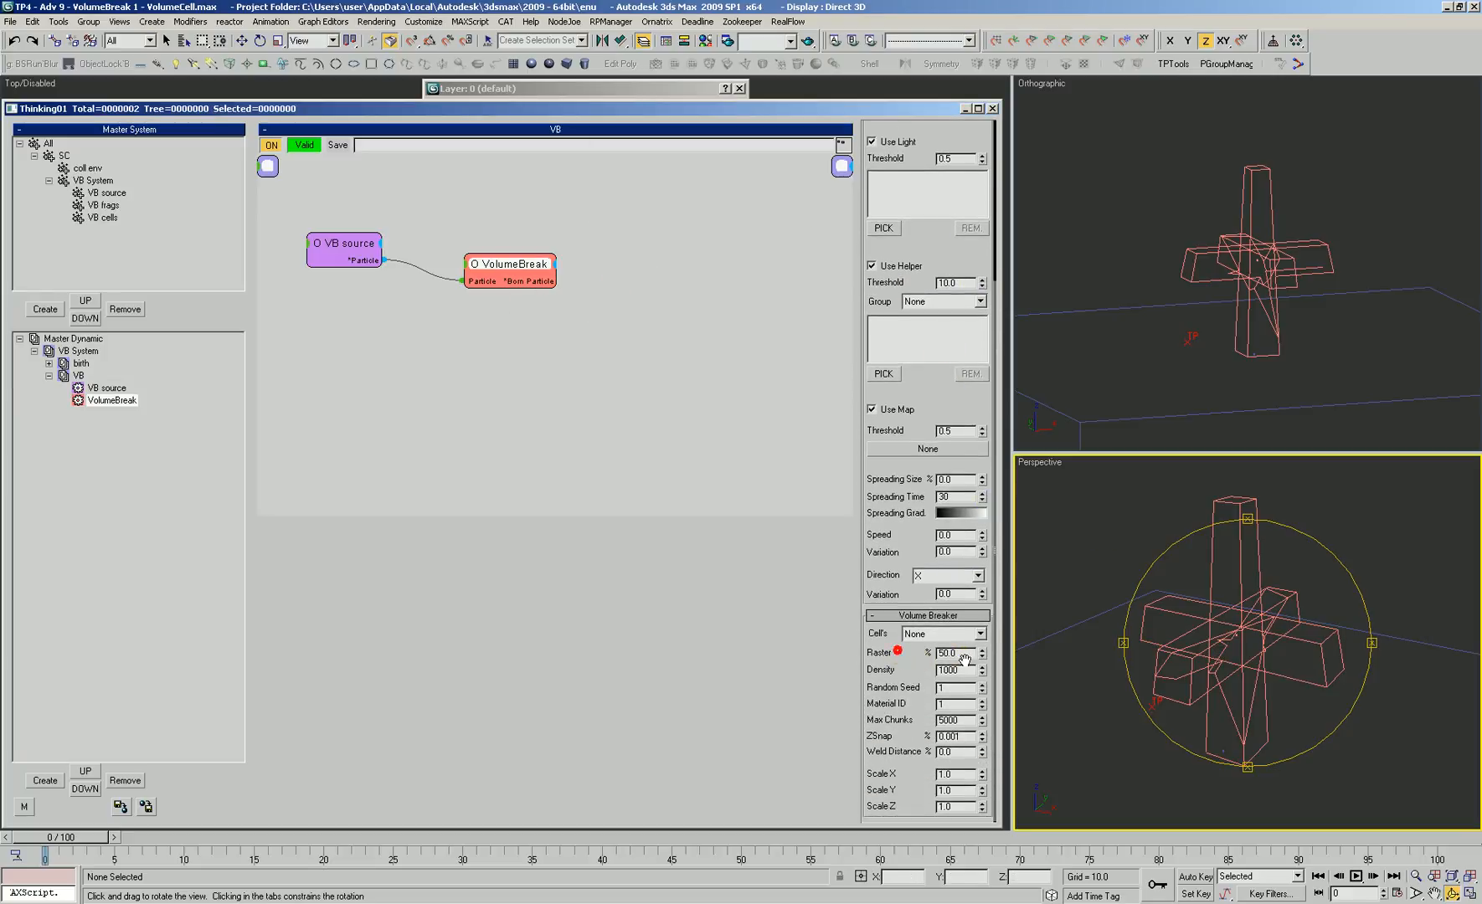
{"action": "mouse_move", "coordinate": [985, 657]}
{"action": "left_mouse_down"}
{"action": "mouse_move", "coordinate": [957, 728]}
{"action": "mouse_move", "coordinate": [979, 663]}
{"action": "mouse_move", "coordinate": [973, 715]}
{"action": "left_mouse_up"}
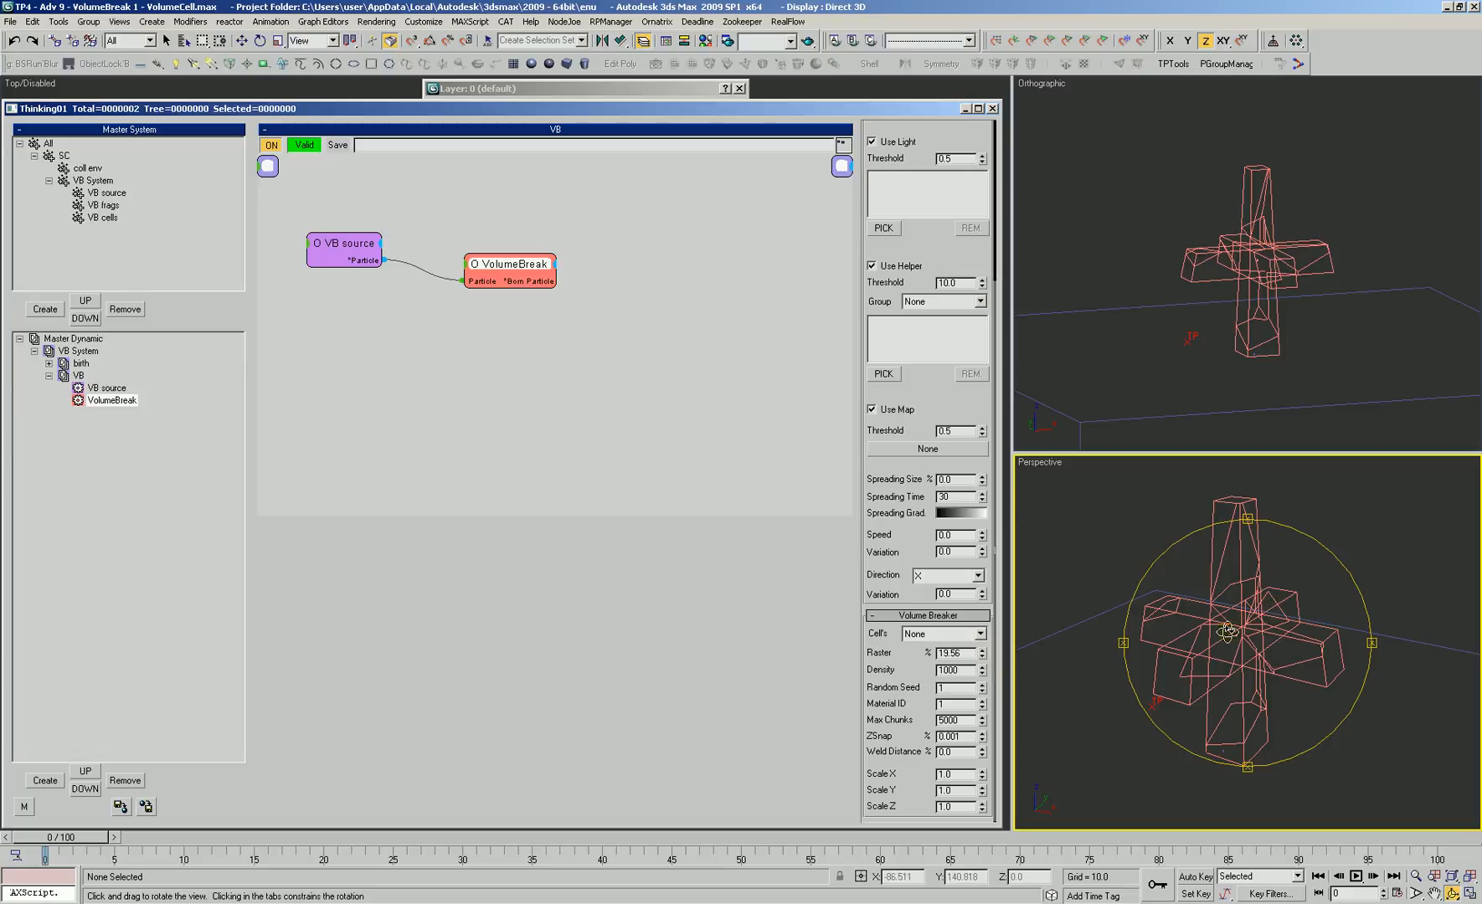
{"action": "left_click_drag", "start_coordinate": [1254, 638], "coordinate": [1245, 630]}
{"action": "key", "text": "F3"}
{"action": "key", "text": "F3"}
{"action": "key", "text": "F3"}
{"action": "key", "text": "F3"}
Set the Volume Breaker's Raster to 4.3 % and inspect the finer fragments of the cross
{"action": "mouse_move", "coordinate": [991, 657]}
{"action": "left_mouse_down"}
{"action": "mouse_move", "coordinate": [955, 774]}
{"action": "mouse_move", "coordinate": [986, 632]}
{"action": "left_mouse_up"}
{"action": "left_click_drag", "start_coordinate": [1231, 616], "coordinate": [1265, 580]}
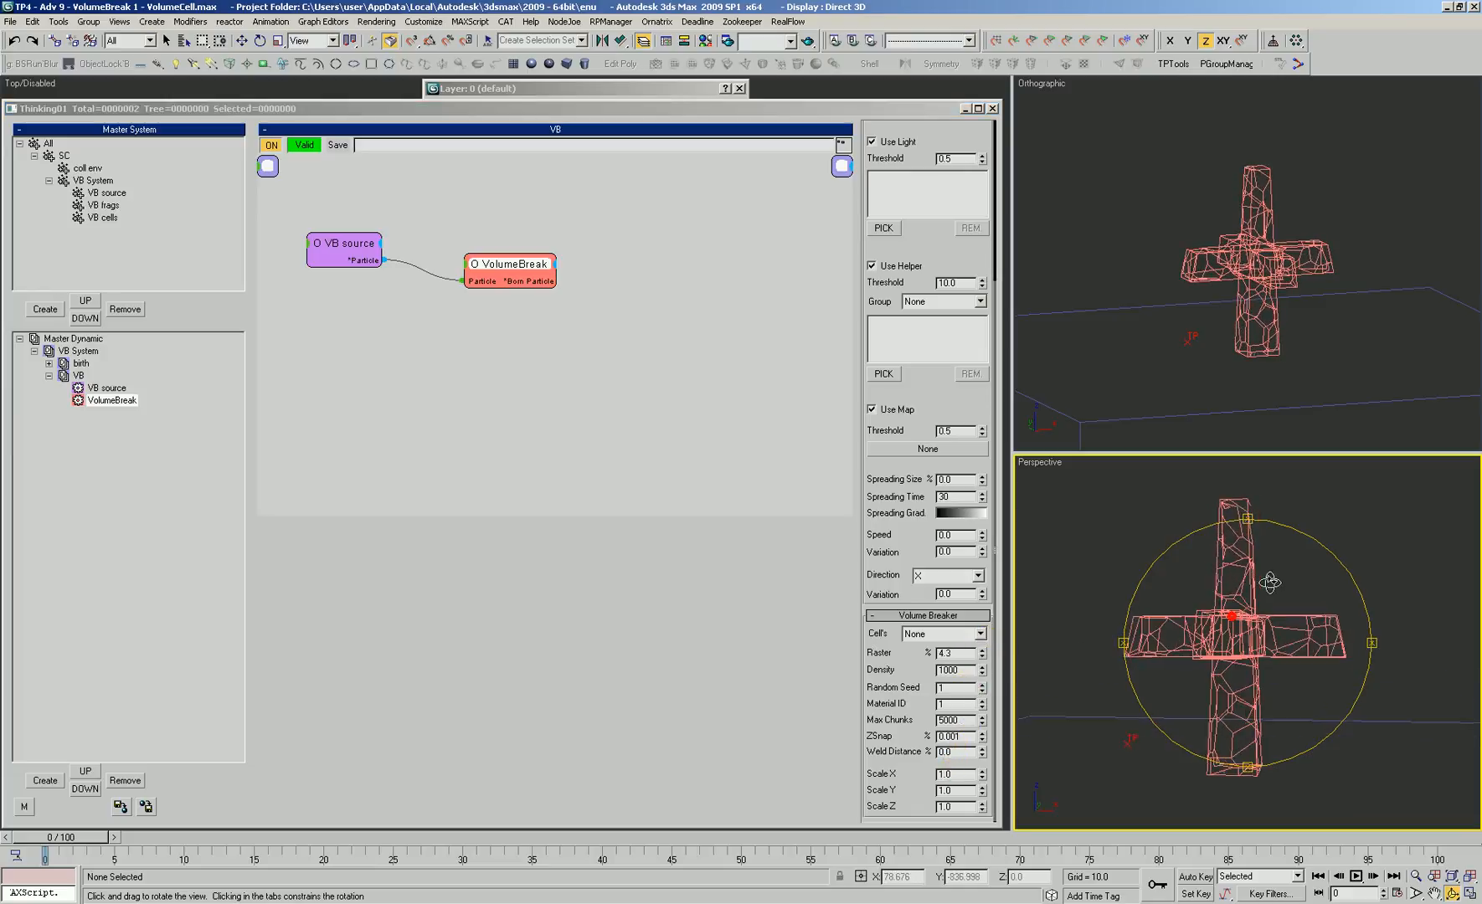
{"action": "key", "text": "alt+z"}
{"action": "left_click_drag", "start_coordinate": [1230, 703], "coordinate": [1247, 653]}
{"action": "key", "text": "ctrl+r"}
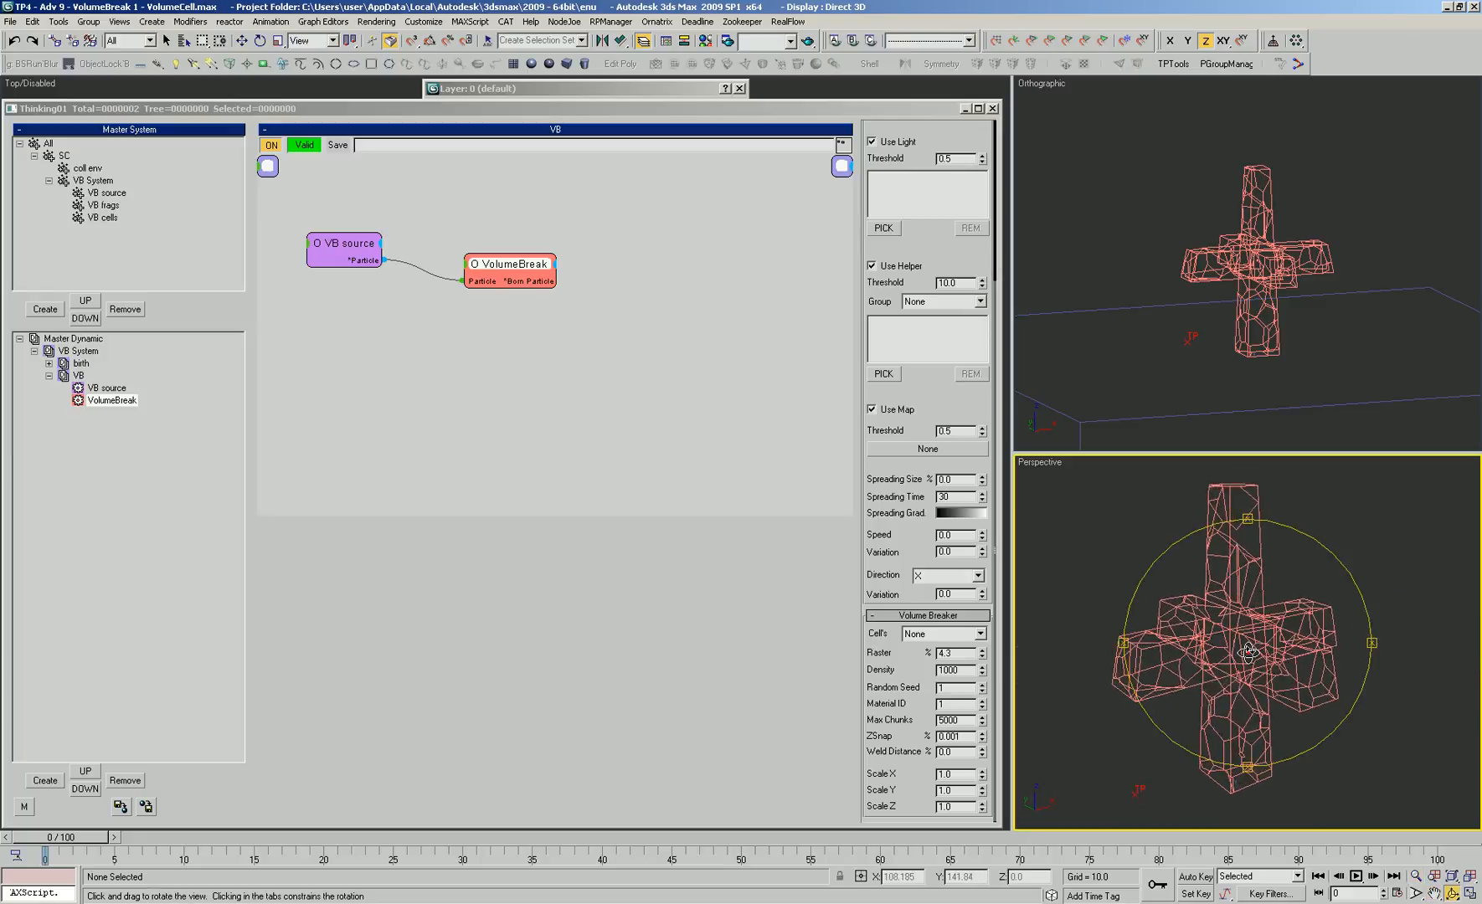
{"action": "left_click_drag", "start_coordinate": [1158, 646], "coordinate": [1236, 641]}
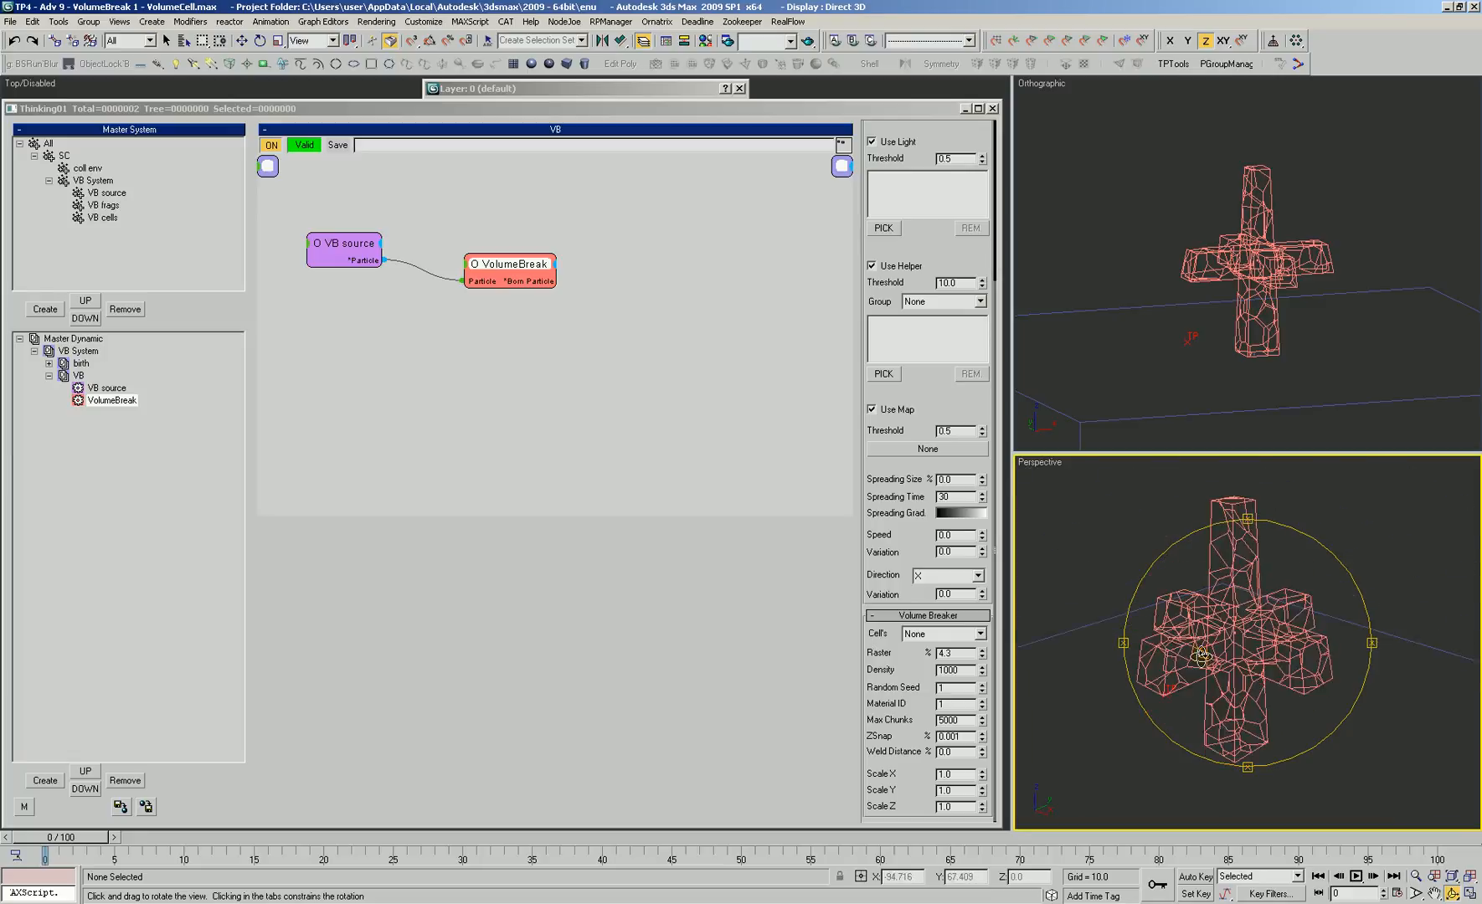
{"action": "key", "text": "alt+z"}
{"action": "mouse_move", "coordinate": [1227, 651]}
{"action": "left_mouse_down"}
{"action": "mouse_move", "coordinate": [1246, 643]}
{"action": "mouse_move", "coordinate": [1231, 642]}
{"action": "left_mouse_up"}
{"action": "key", "text": "ctrl+r"}
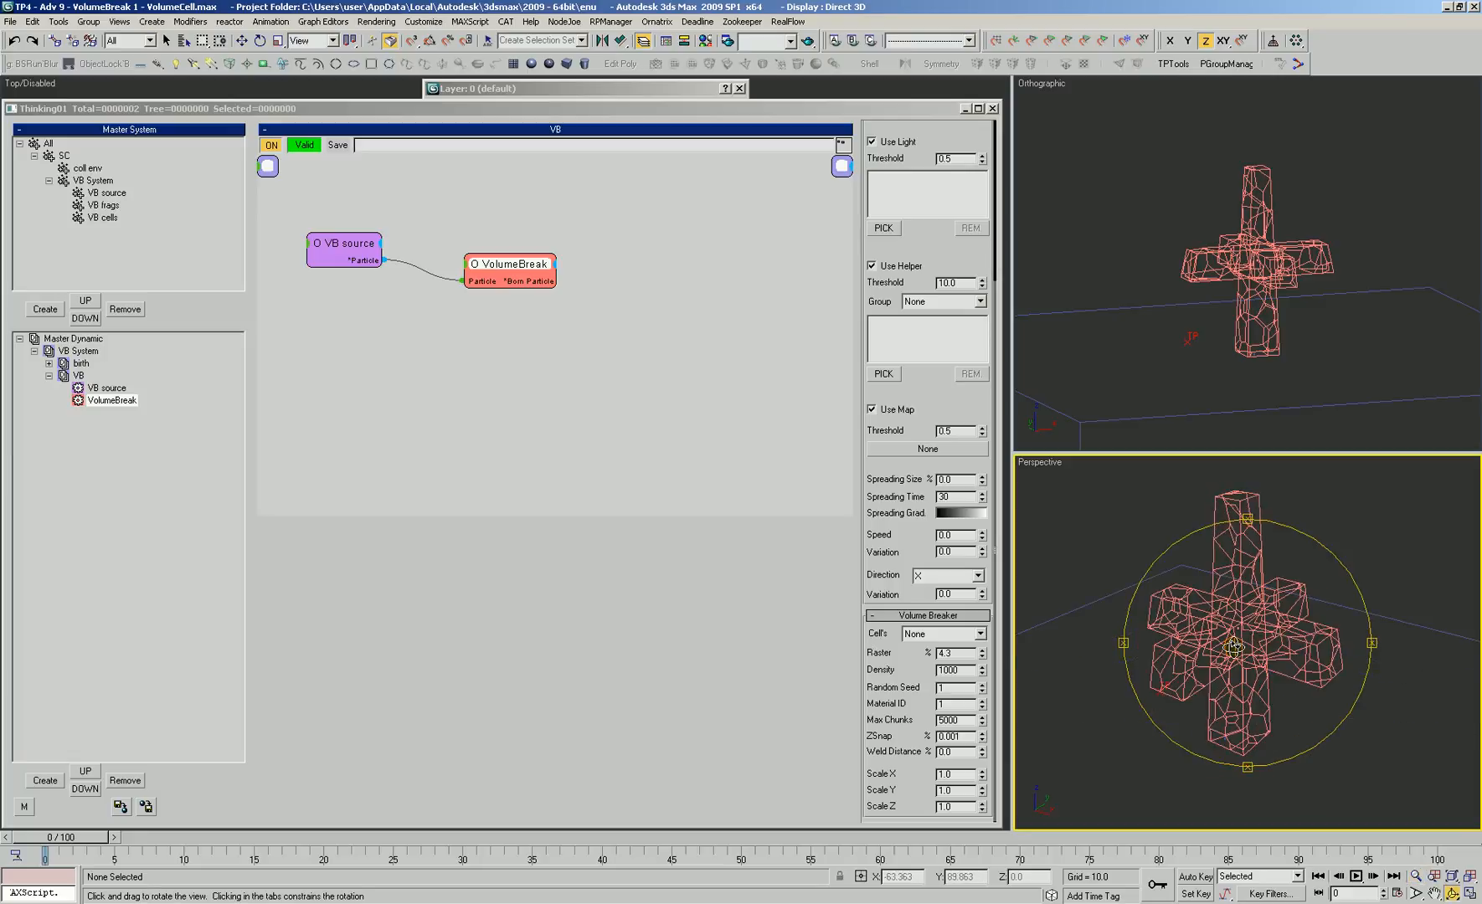
Set the Volume Breaker's Density to 2000 and its Random Seed to 3
{"action": "left_click", "coordinate": [893, 652]}
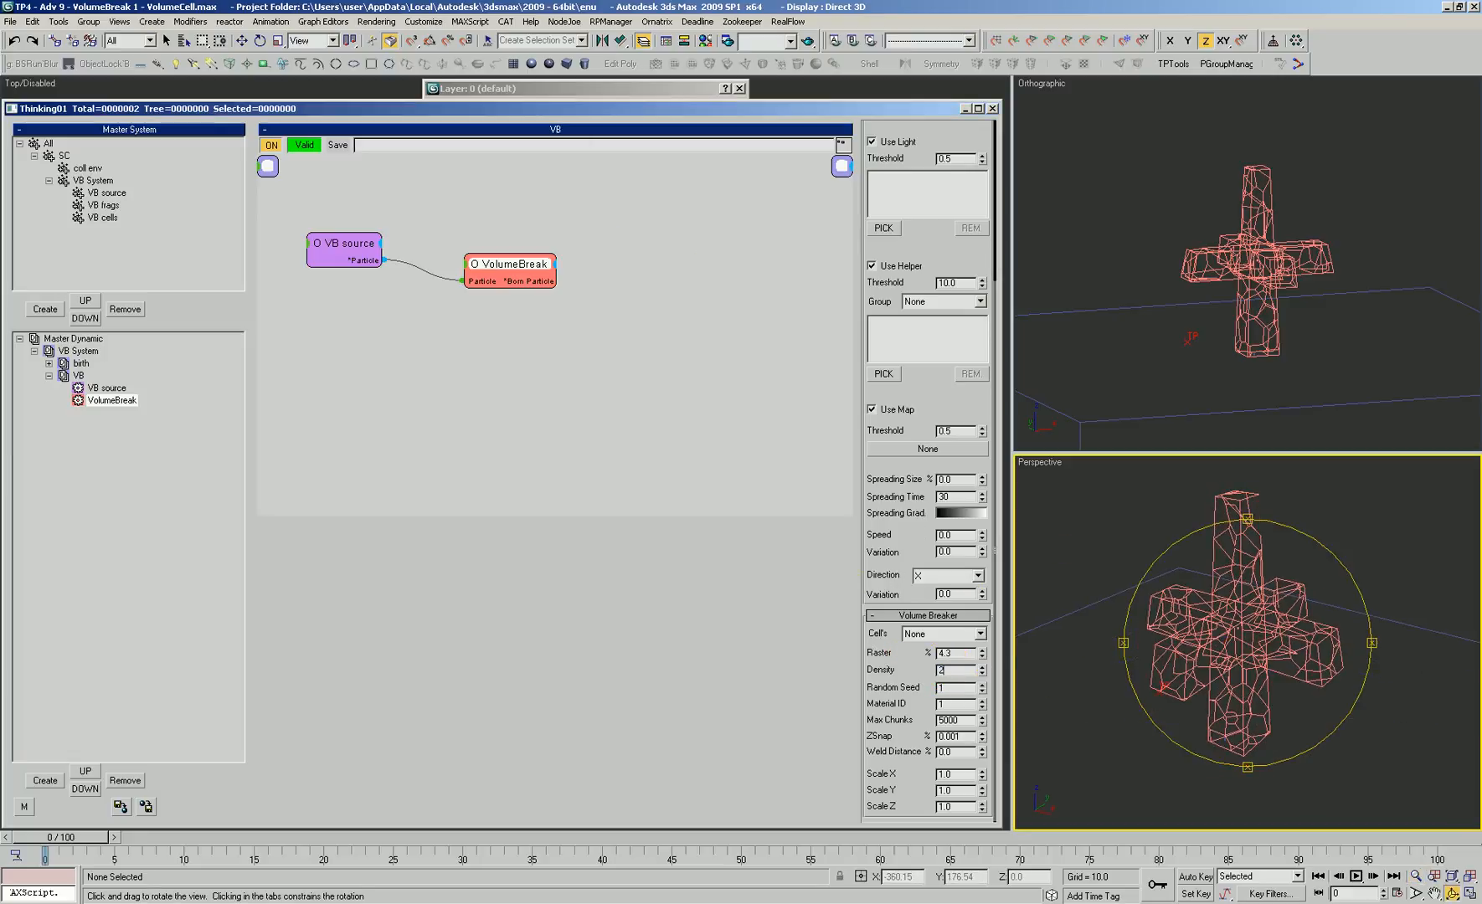
{"action": "left_click_drag", "start_coordinate": [1228, 644], "coordinate": [1225, 643]}
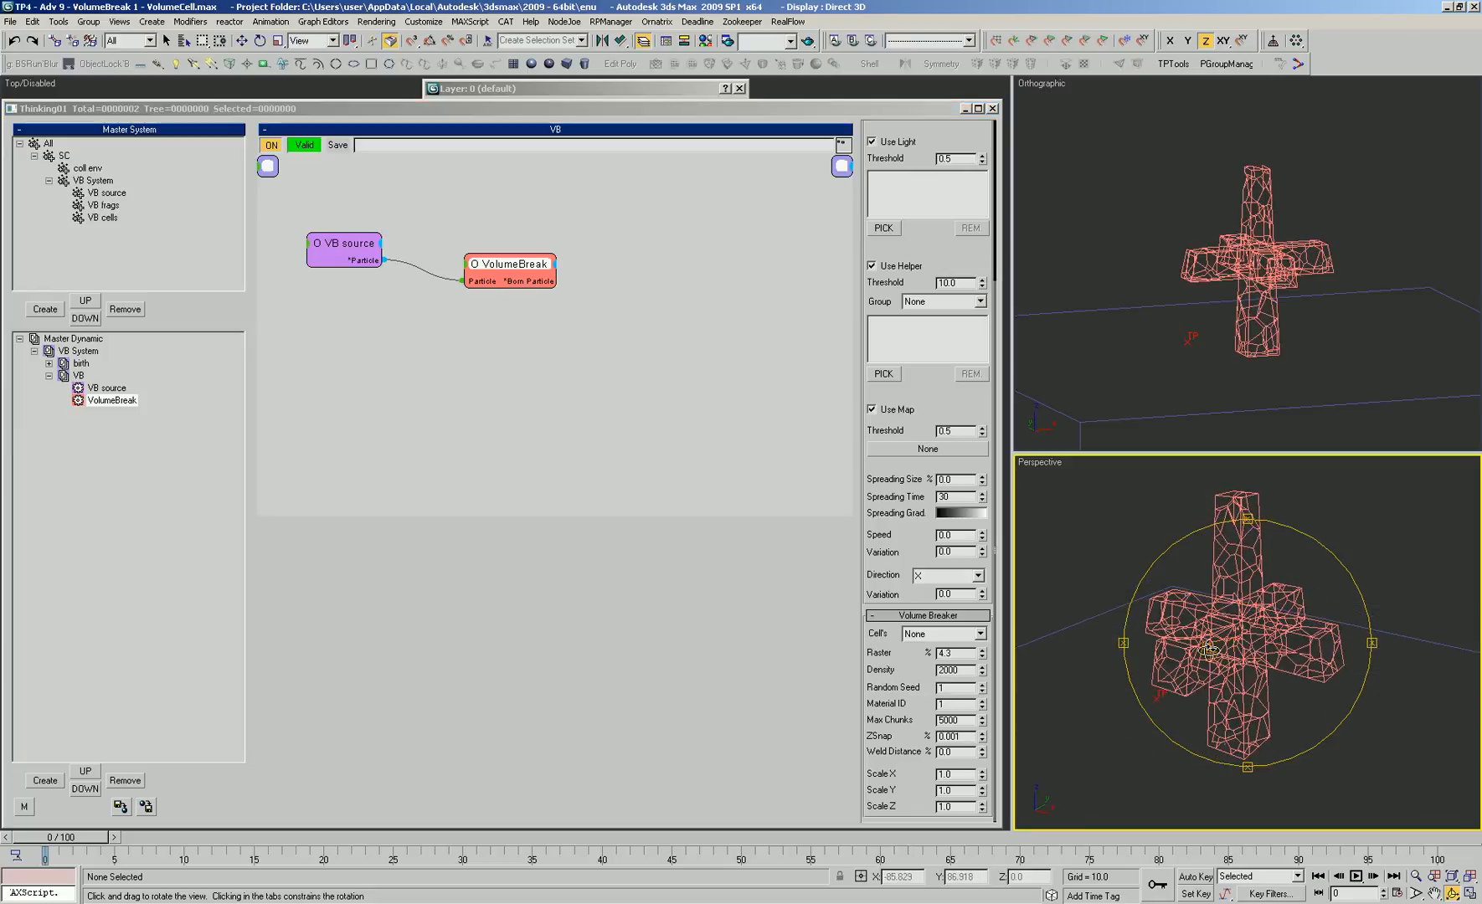
{"action": "left_click", "coordinate": [876, 652]}
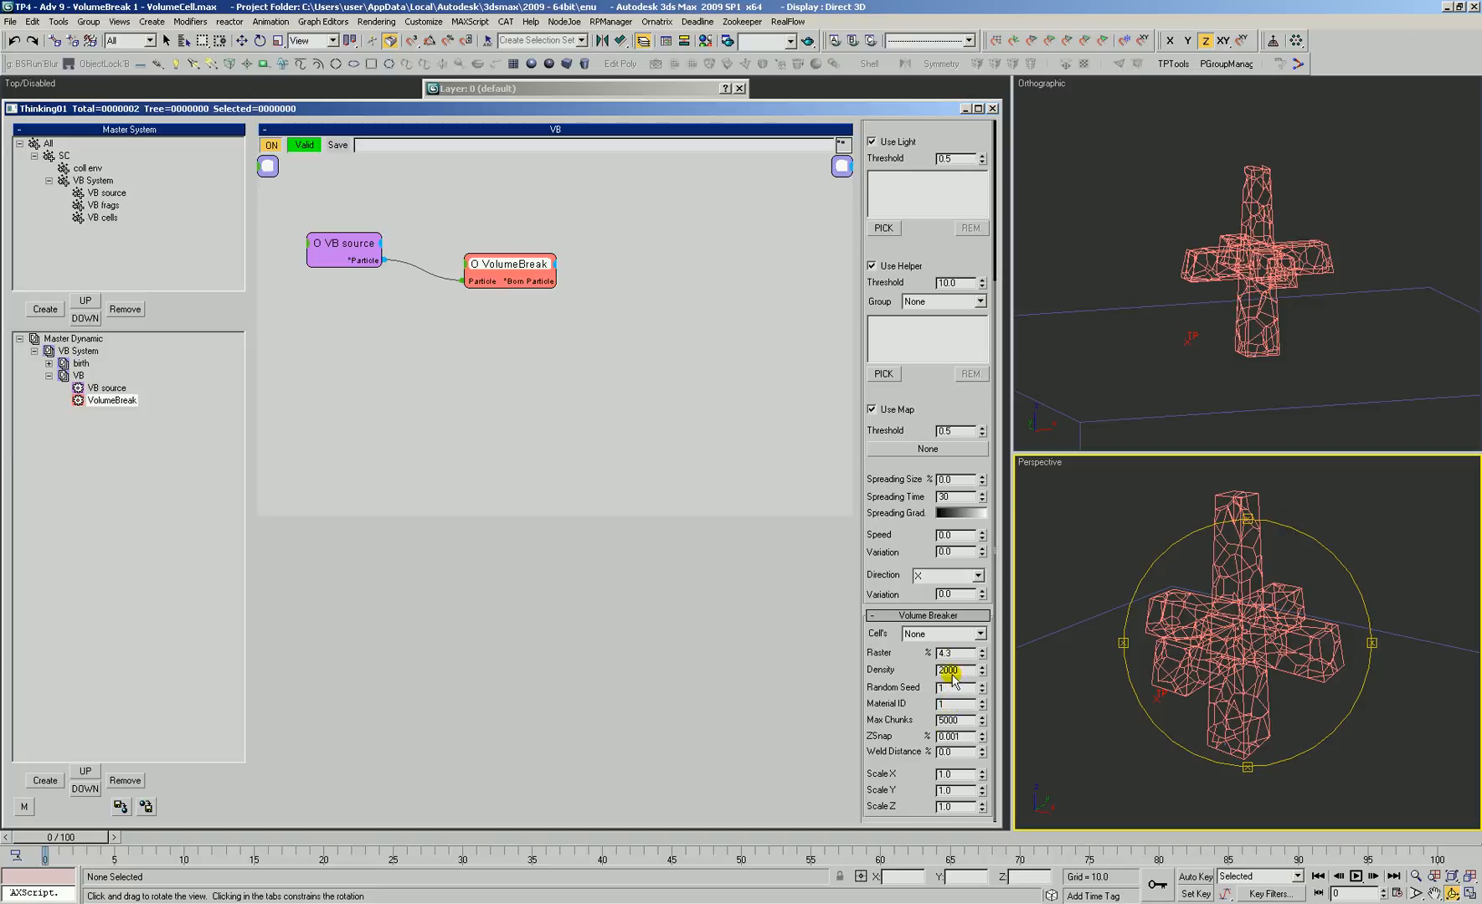
{"action": "left_click", "coordinate": [982, 684]}
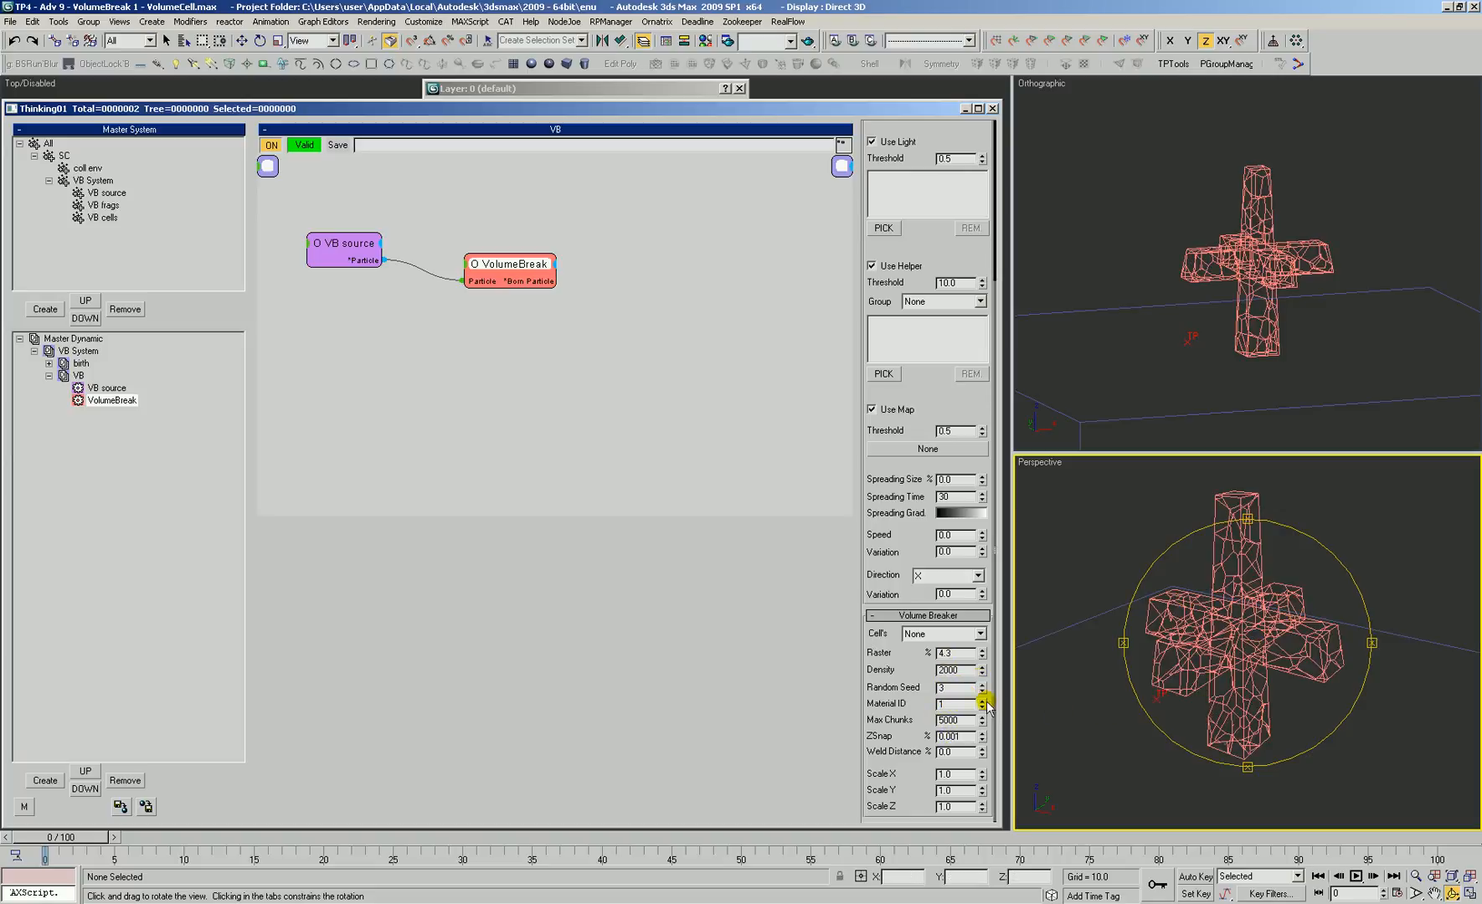
Limit the Volume Breaker's Max Chunks to 10 and inspect the resulting fragments from several sides
{"action": "double_click", "coordinate": [943, 704]}
{"action": "left_click", "coordinate": [891, 657]}
{"action": "type", "text": "10"}
{"action": "key", "text": "Return"}
{"action": "mouse_move", "coordinate": [1221, 602]}
{"action": "left_mouse_down"}
{"action": "mouse_move", "coordinate": [1309, 640]}
{"action": "mouse_move", "coordinate": [1243, 602]}
{"action": "mouse_move", "coordinate": [1221, 645]}
{"action": "mouse_move", "coordinate": [1241, 637]}
{"action": "mouse_move", "coordinate": [1213, 639]}
{"action": "mouse_move", "coordinate": [1239, 617]}
{"action": "mouse_move", "coordinate": [1280, 622]}
{"action": "left_mouse_up"}
{"action": "key", "text": "alt+z"}
{"action": "key", "text": "ctrl+r"}
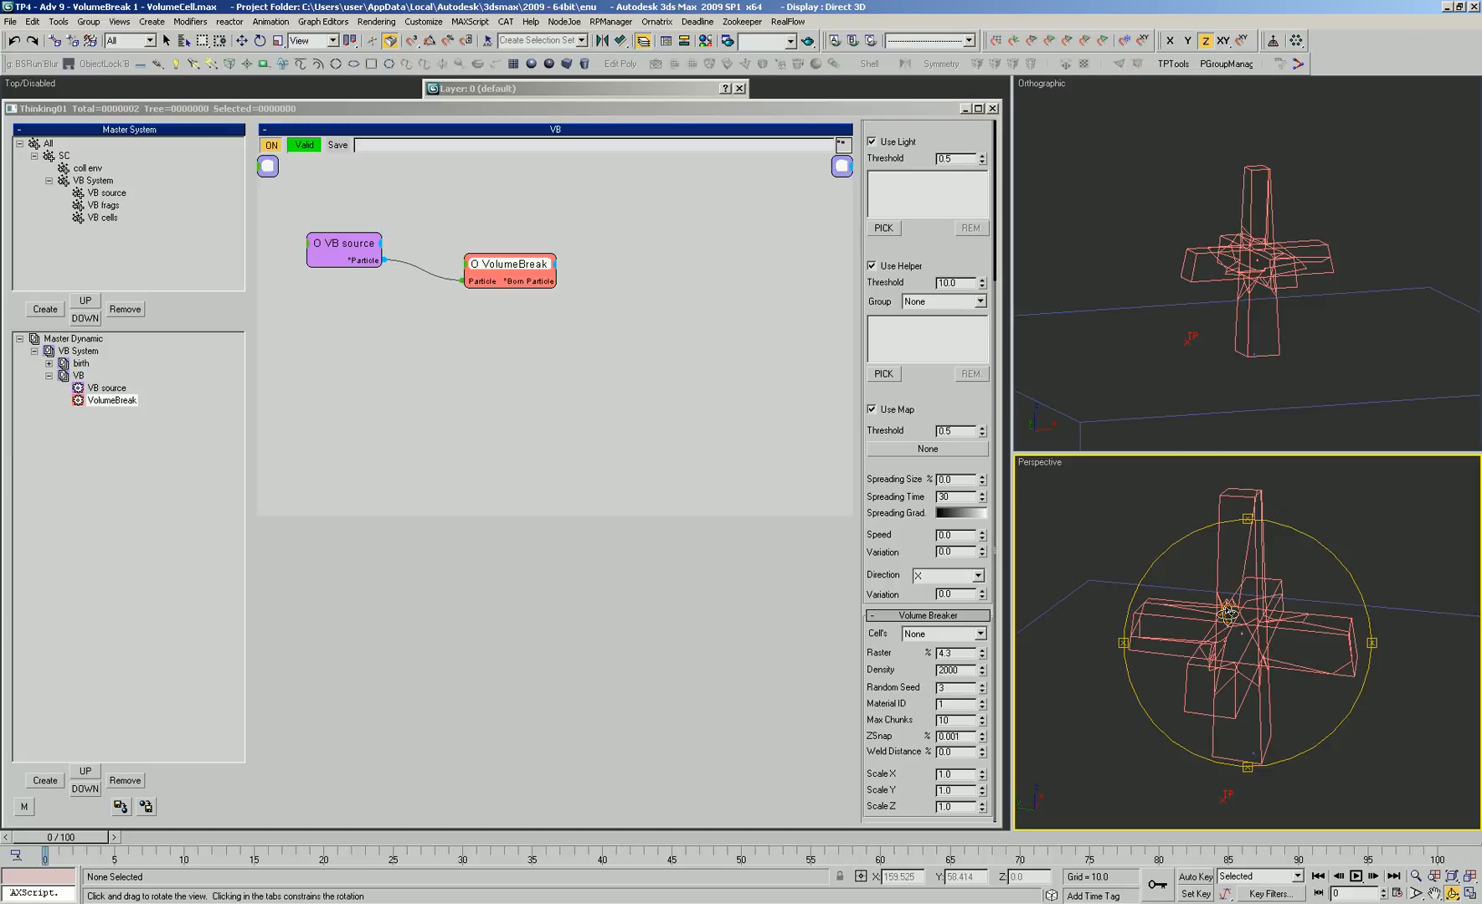
{"action": "left_click_drag", "start_coordinate": [1235, 640], "coordinate": [1202, 664]}
Raise Max Chunks to 56 and on to 184, checking the fragmentation of the cross at each value
{"action": "left_click_drag", "start_coordinate": [979, 721], "coordinate": [1001, 559]}
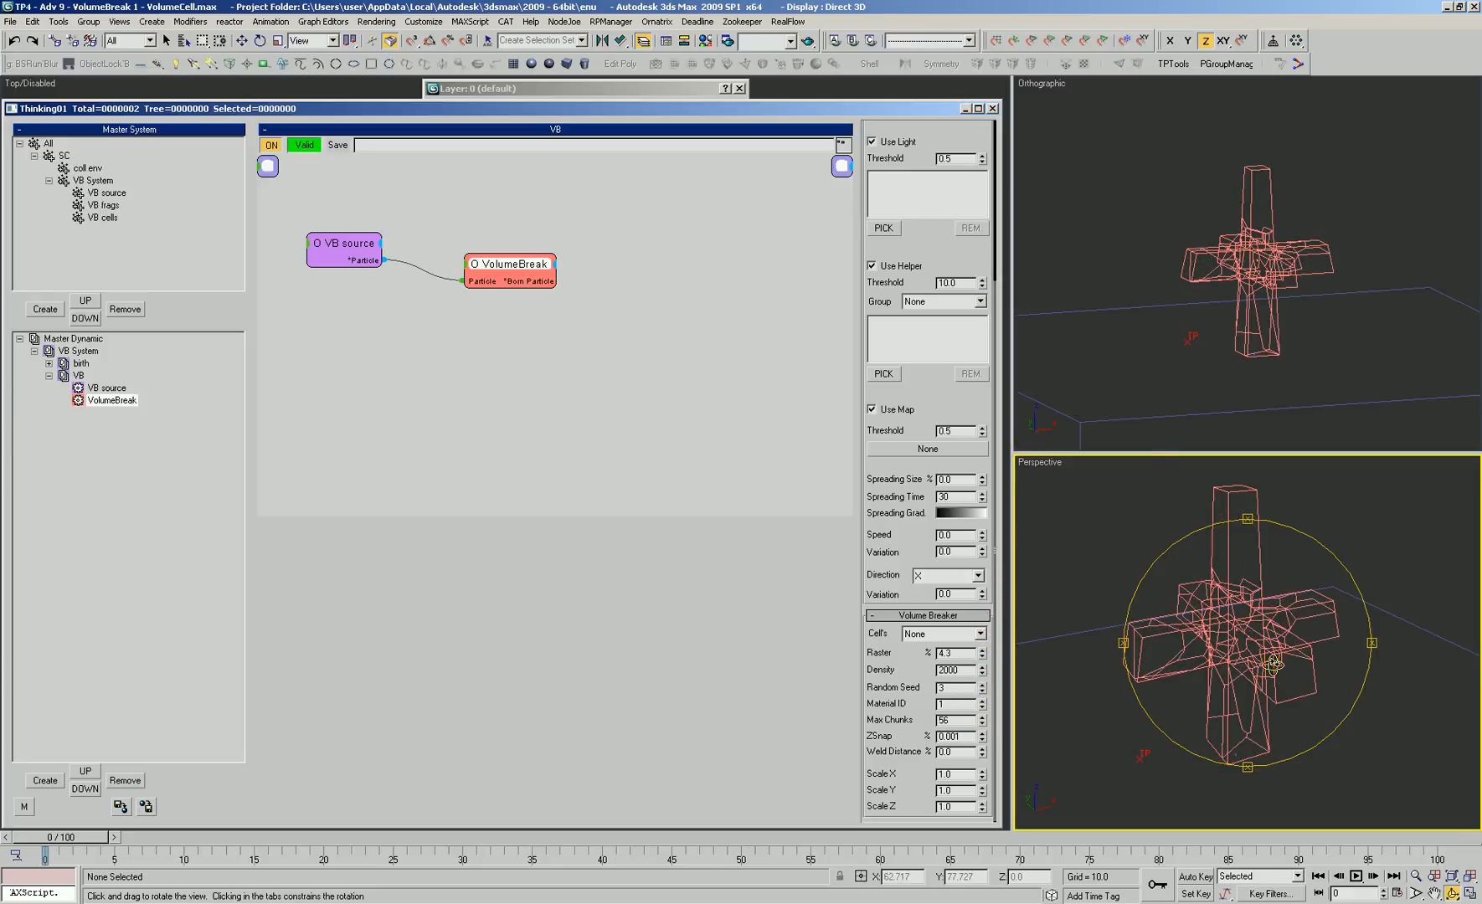
{"action": "left_click_drag", "start_coordinate": [1294, 652], "coordinate": [1163, 688]}
{"action": "left_click_drag", "start_coordinate": [982, 722], "coordinate": [984, 613]}
{"action": "left_click_drag", "start_coordinate": [1249, 671], "coordinate": [1193, 650]}
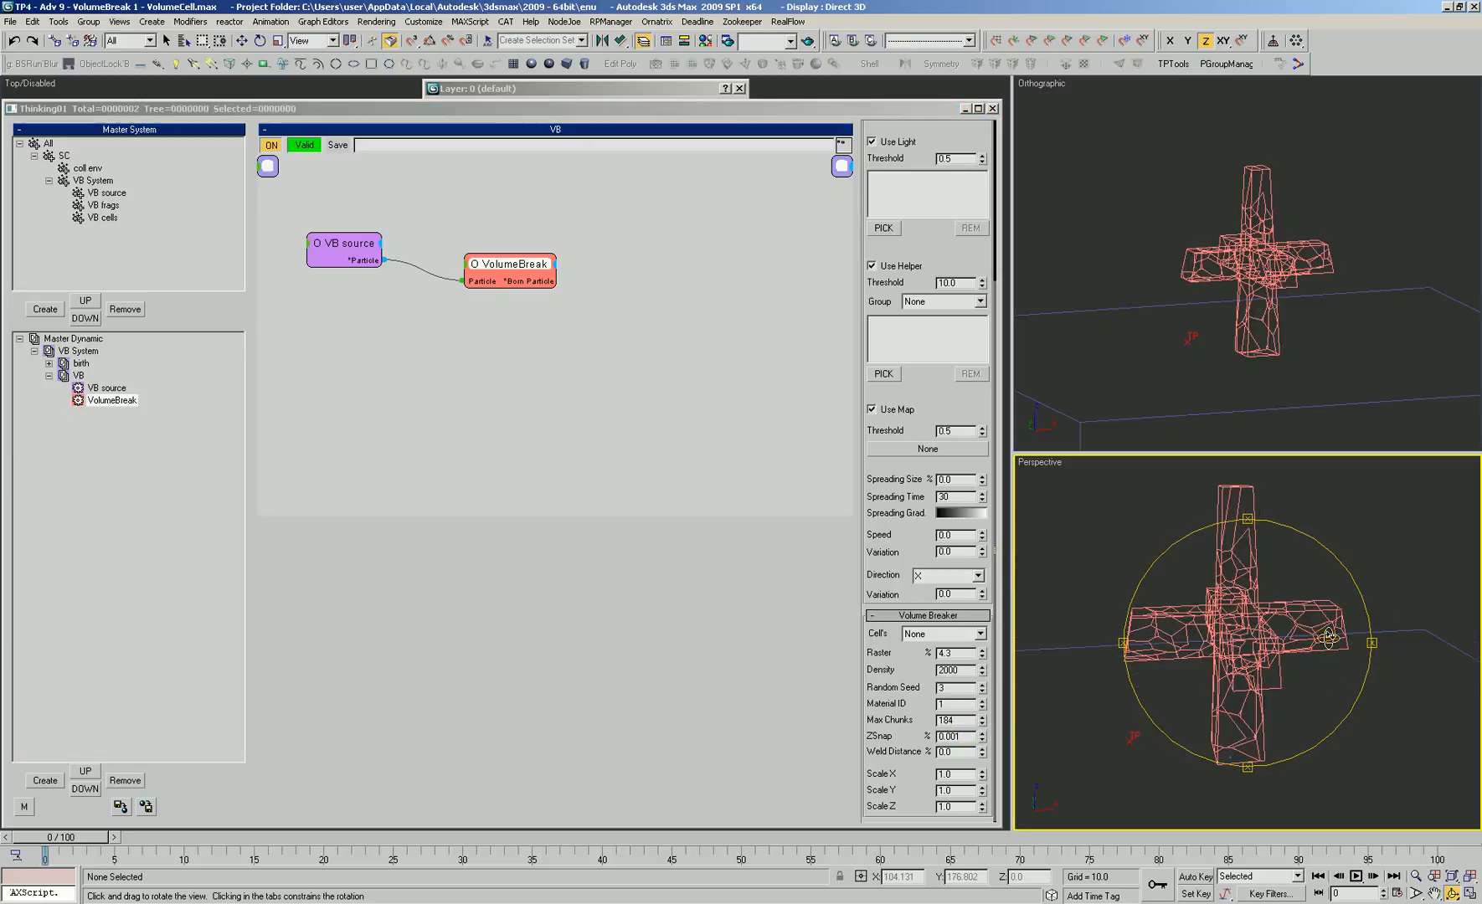
{"action": "left_click_drag", "start_coordinate": [1301, 642], "coordinate": [1260, 626]}
Reduce the Volume Breaker's Max Chunks to 72 and review the cross
{"action": "mouse_move", "coordinate": [984, 725]}
{"action": "left_mouse_down"}
{"action": "mouse_move", "coordinate": [984, 765]}
{"action": "mouse_move", "coordinate": [982, 745]}
{"action": "left_mouse_up"}
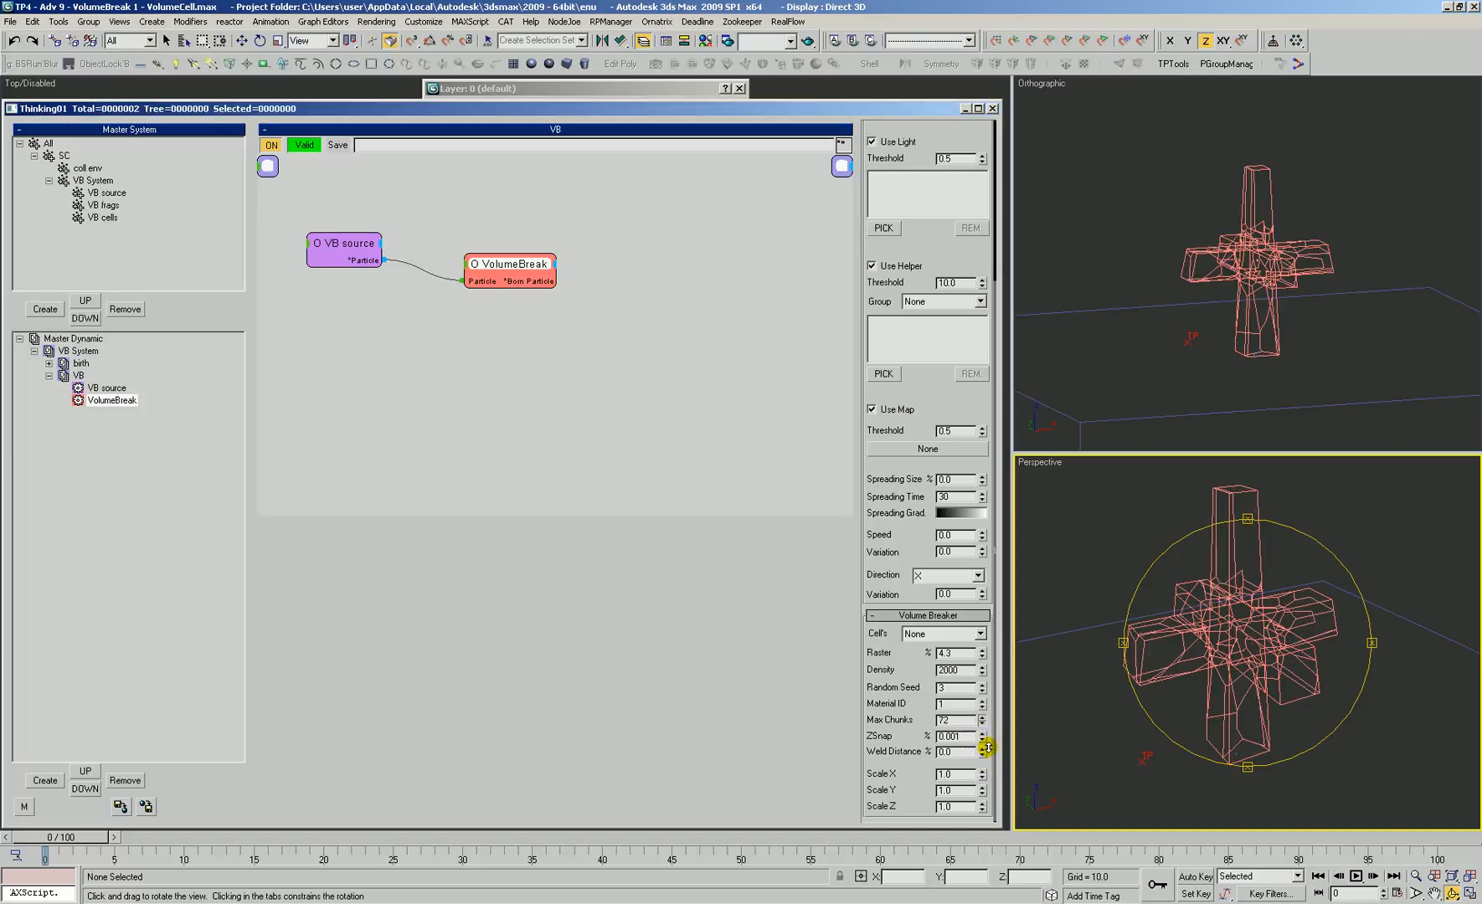
{"action": "left_click_drag", "start_coordinate": [1218, 684], "coordinate": [1369, 669]}
{"action": "middle_click_drag", "start_coordinate": [1368, 669], "coordinate": [1231, 649], "text": "alt"}
{"action": "left_click", "coordinate": [904, 643]}
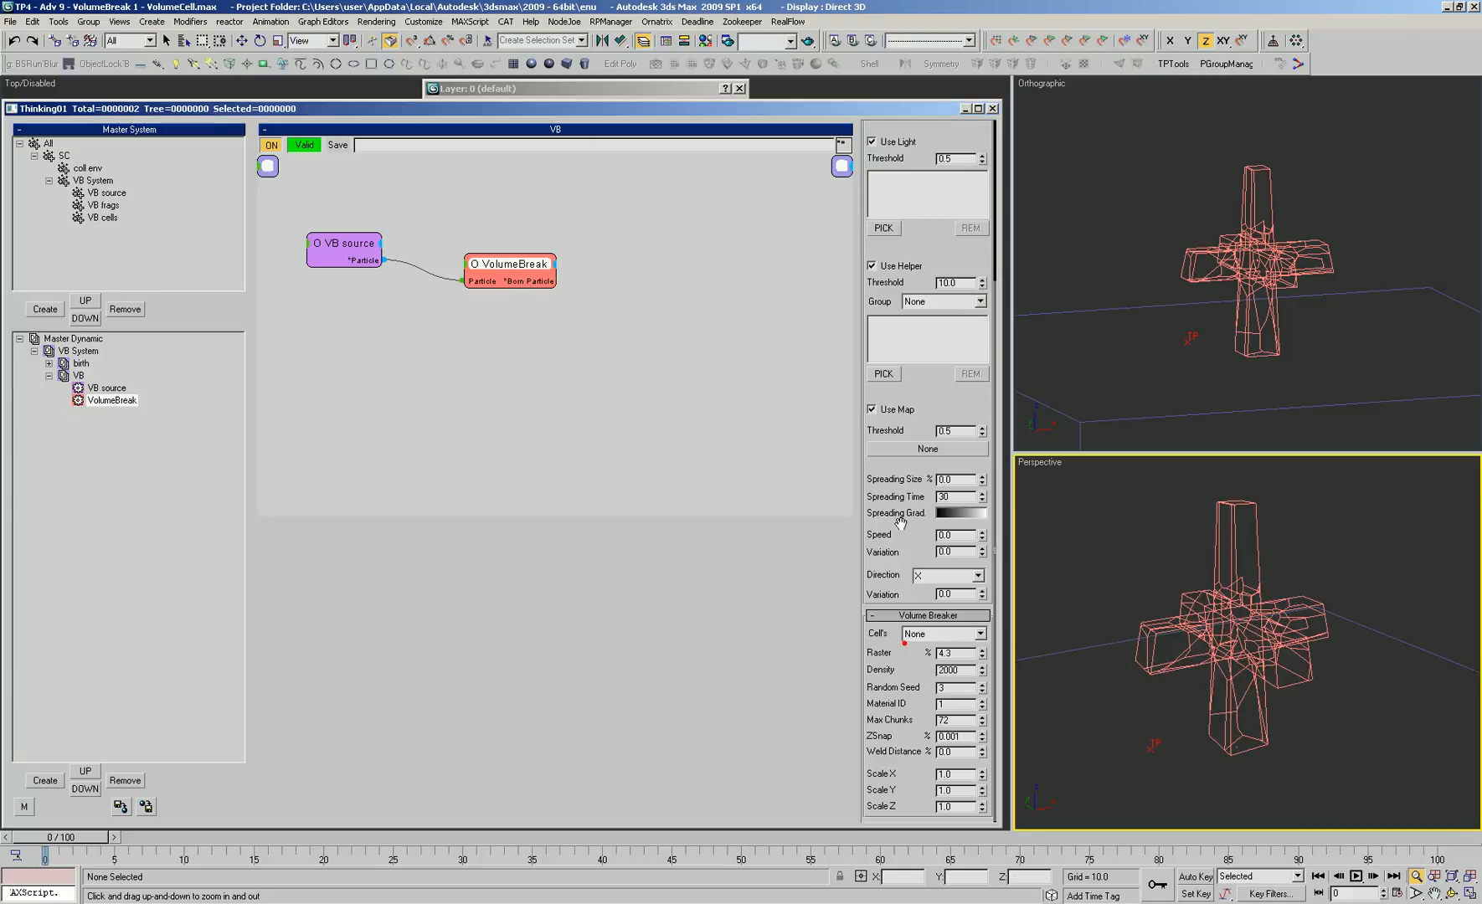
{"action": "double_click", "coordinate": [961, 751]}
{"action": "left_click_drag", "start_coordinate": [881, 639], "coordinate": [909, 560]}
{"action": "left_click", "coordinate": [963, 737]}
{"action": "double_click", "coordinate": [963, 736]}
{"action": "left_click", "coordinate": [904, 667]}
Set the Volume Breaker's Scale X to 1.503 to change the fragments' proportions along X
{"action": "middle_click_drag", "start_coordinate": [1219, 617], "coordinate": [1230, 624], "text": "alt"}
{"action": "left_click_drag", "start_coordinate": [1229, 624], "coordinate": [1226, 591]}
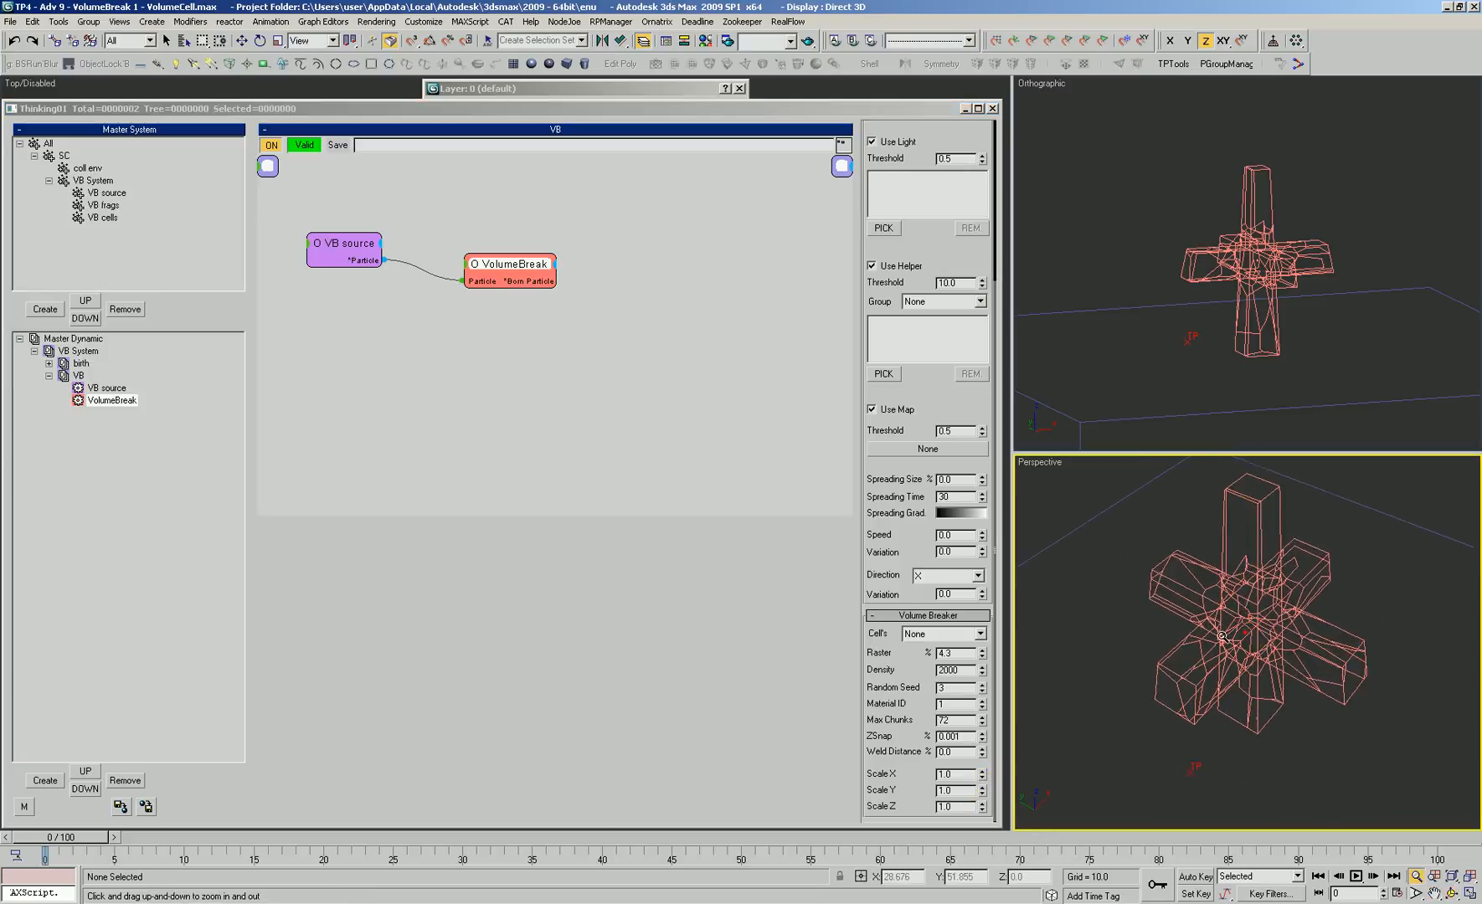
{"action": "left_click_drag", "start_coordinate": [981, 774], "coordinate": [989, 452]}
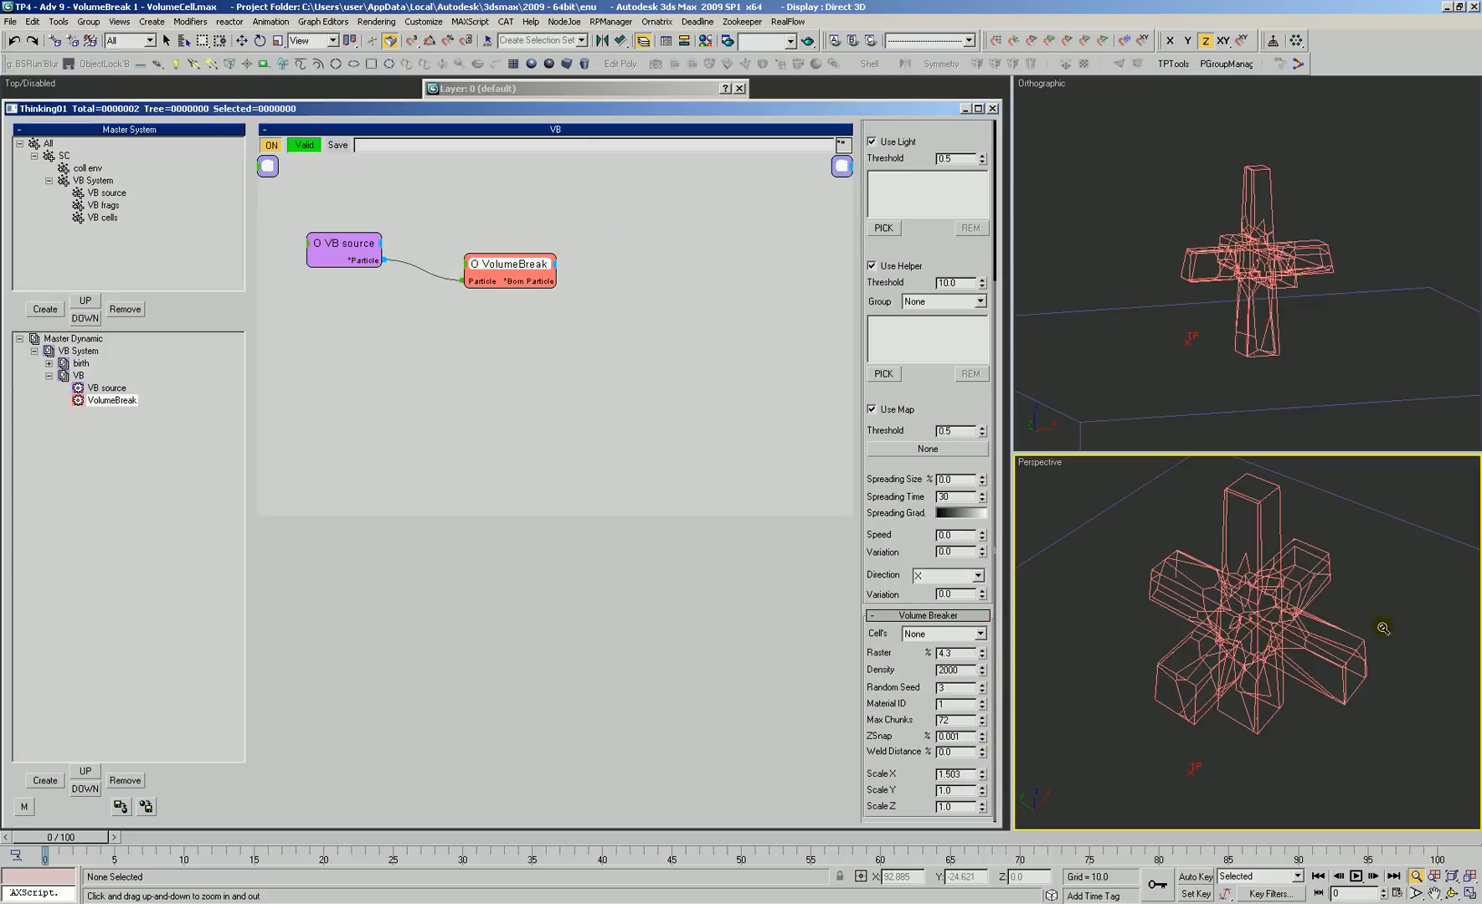
Switch the orthographic viewport to the Top view with the whole cross in frame
{"action": "left_click_drag", "start_coordinate": [1108, 411], "coordinate": [1108, 435]}
{"action": "key", "text": "ctrl+r"}
{"action": "left_click_drag", "start_coordinate": [1128, 218], "coordinate": [1127, 241]}
{"action": "key", "text": "t"}
{"action": "key", "text": "alt+z"}
{"action": "left_click_drag", "start_coordinate": [1218, 301], "coordinate": [1206, 318]}
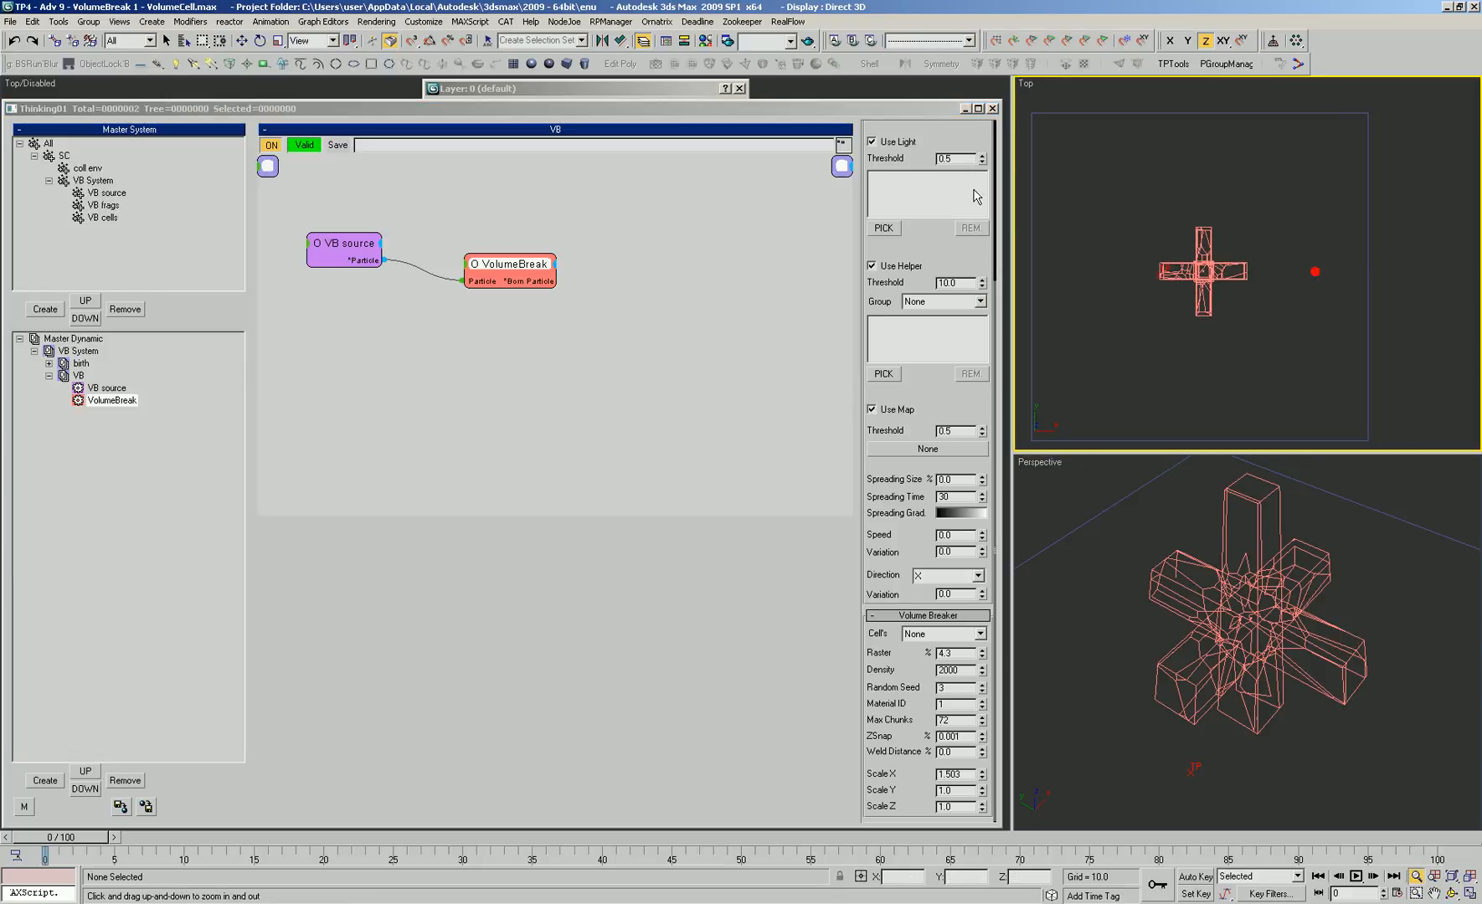
Hide all layers except TP sources and make TP sources the current layer
{"action": "left_click", "coordinate": [633, 89]}
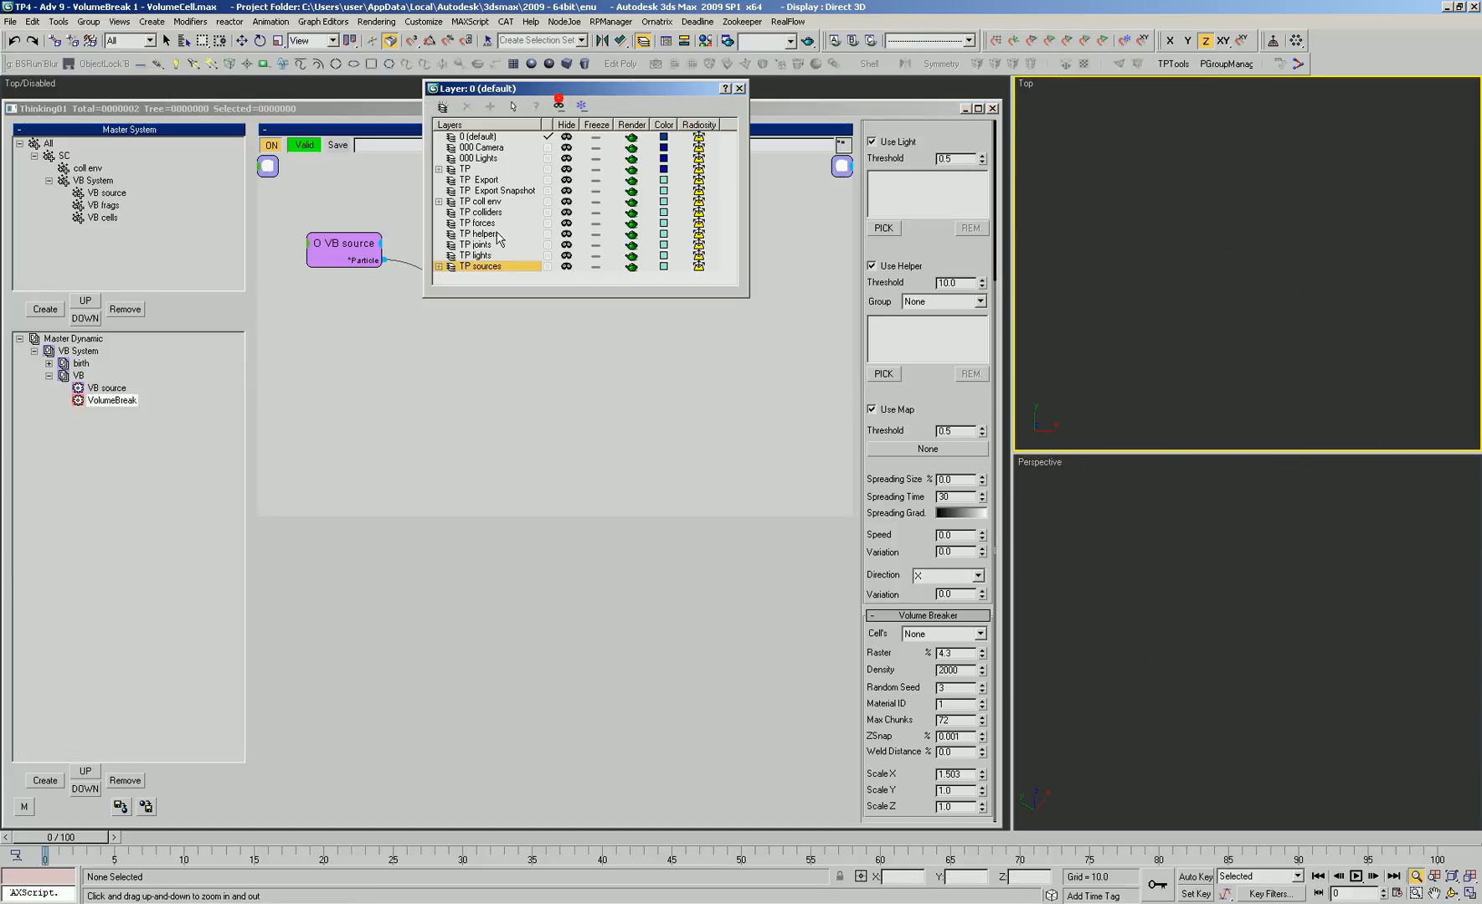
{"action": "left_click", "coordinate": [566, 266]}
{"action": "left_click", "coordinate": [549, 267]}
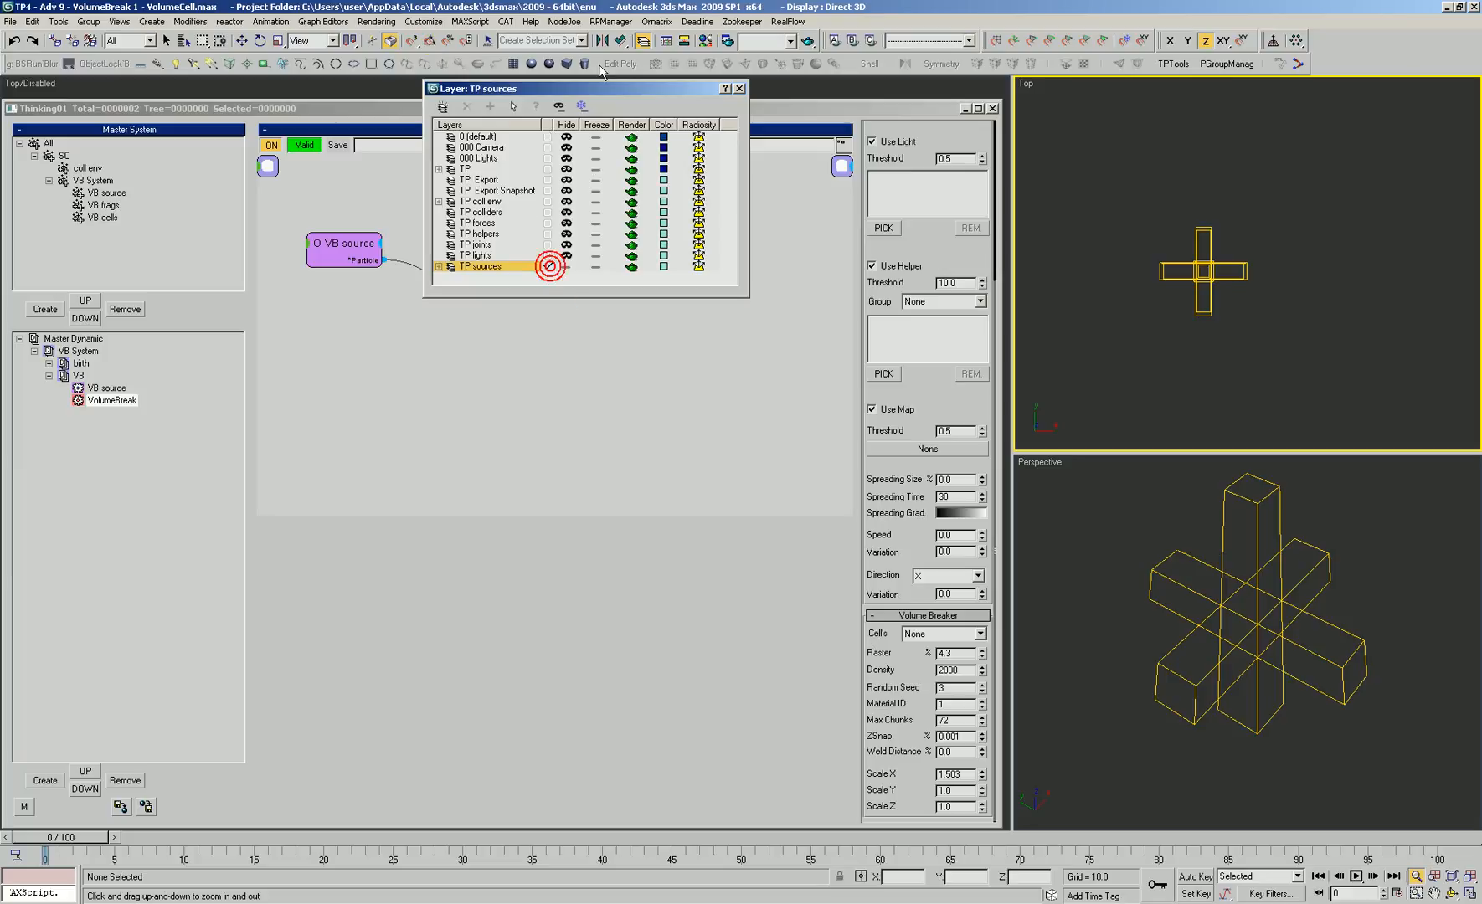
Create a second source box in the Top view, beside the cross's +X arm and slightly below it
{"action": "left_click", "coordinate": [565, 63]}
{"action": "left_click_drag", "start_coordinate": [1247, 296], "coordinate": [1321, 325]}
{"action": "left_click", "coordinate": [1324, 275]}
{"action": "scroll", "coordinate": [1177, 313], "scroll_direction": "down", "scroll_amount": 1}
{"action": "scroll", "coordinate": [1234, 304], "scroll_direction": "up", "scroll_amount": 1}
{"action": "left_click", "coordinate": [1235, 292]}
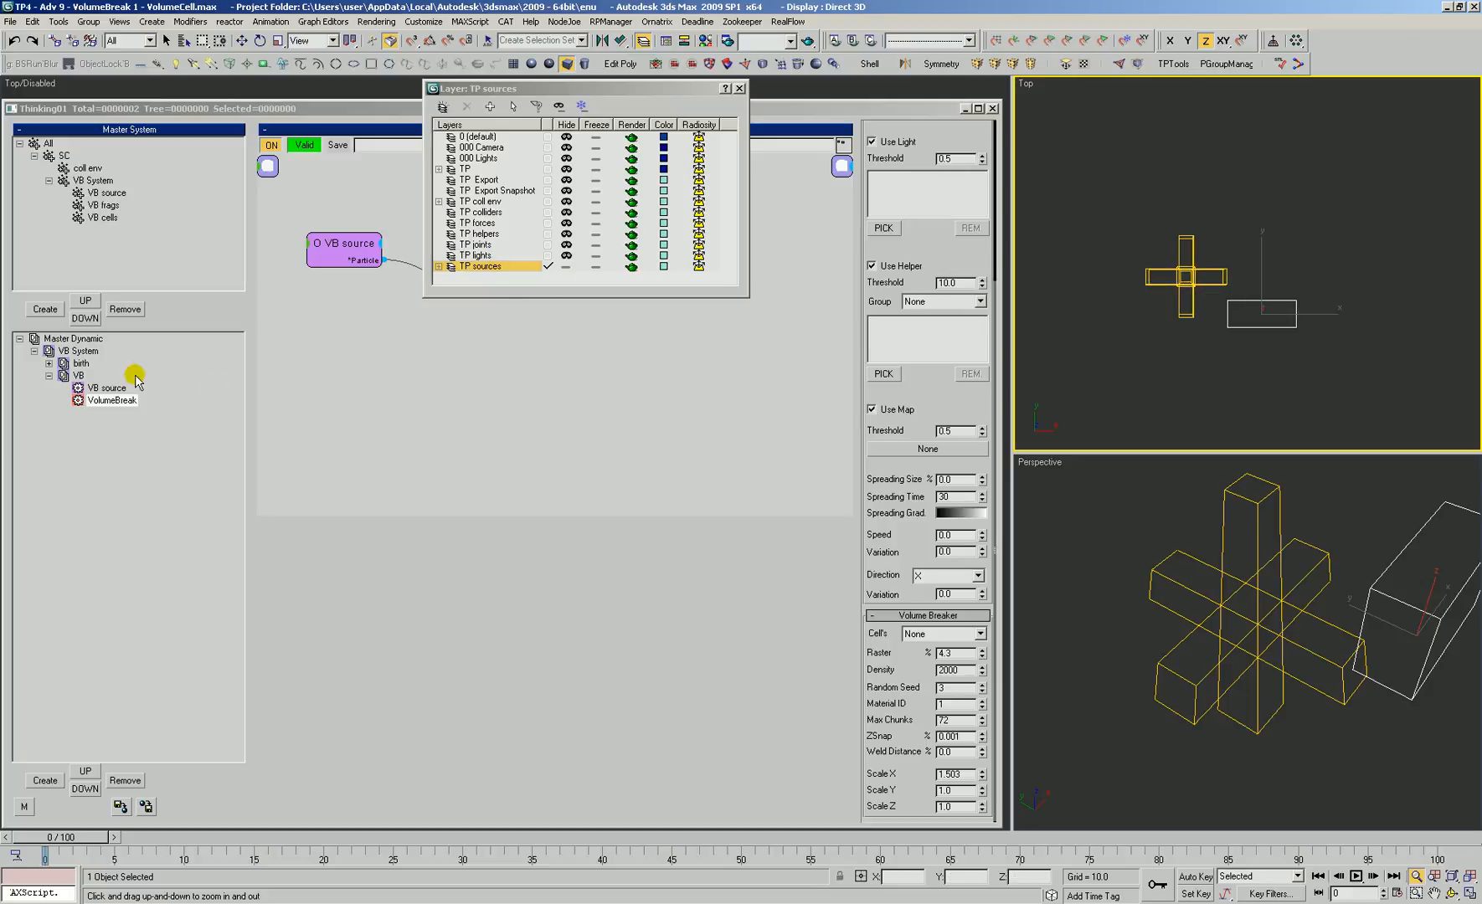
Open the birth set and add the new box to the VB source operator's object list
{"action": "left_click", "coordinate": [78, 365]}
{"action": "left_click_drag", "start_coordinate": [423, 215], "coordinate": [360, 259]}
{"action": "left_click_drag", "start_coordinate": [413, 331], "coordinate": [360, 360]}
{"action": "left_click", "coordinate": [882, 364]}
{"action": "left_click", "coordinate": [1270, 326]}
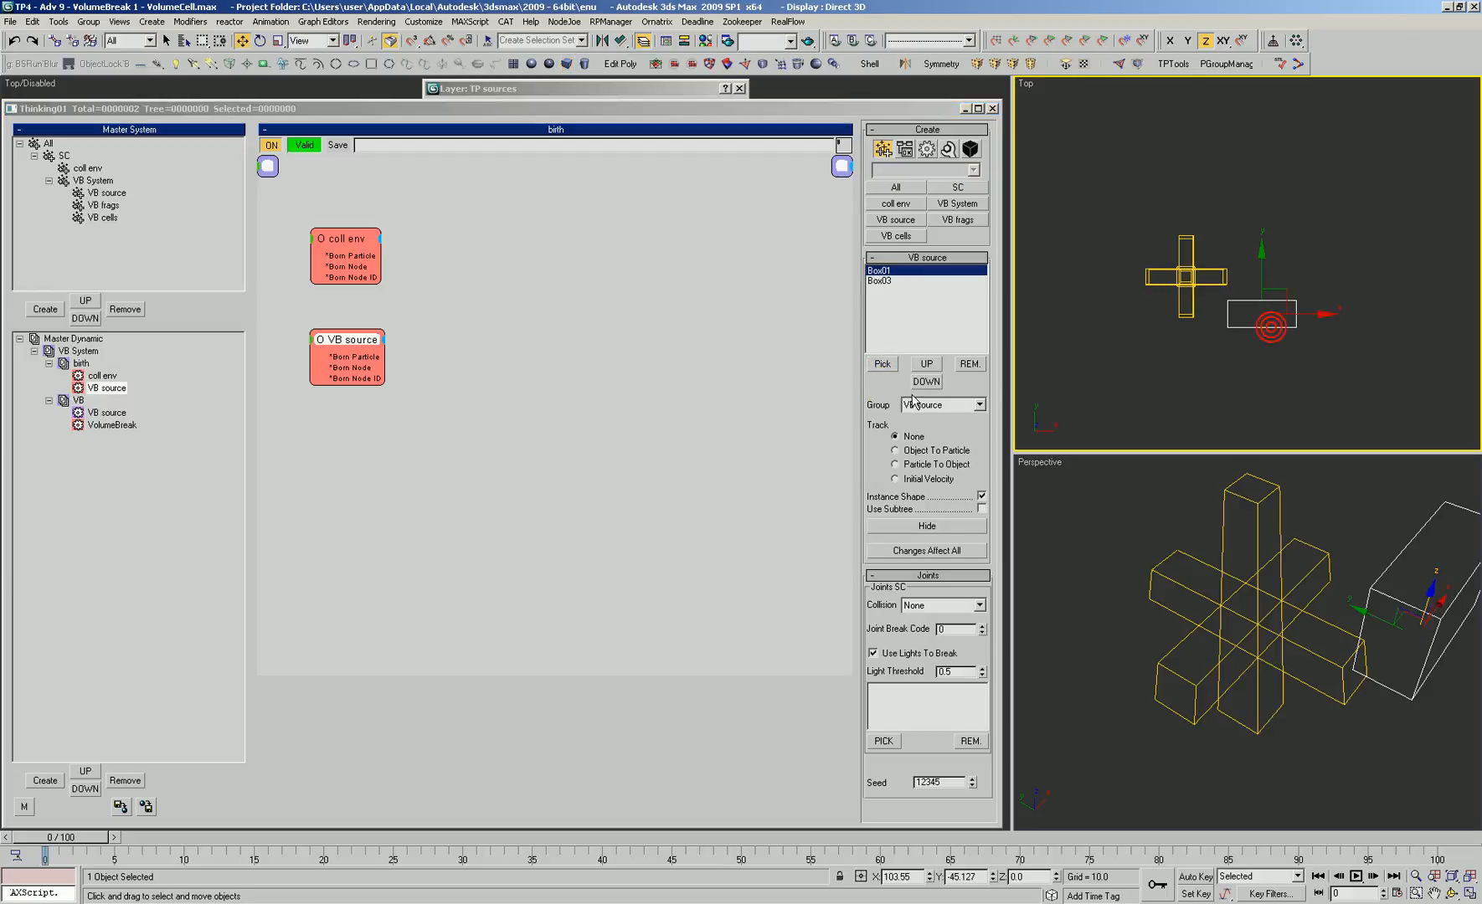
Turn on Changes Affect All in the VB source operator and reassign the VB source group to its objects
{"action": "left_click", "coordinate": [921, 550]}
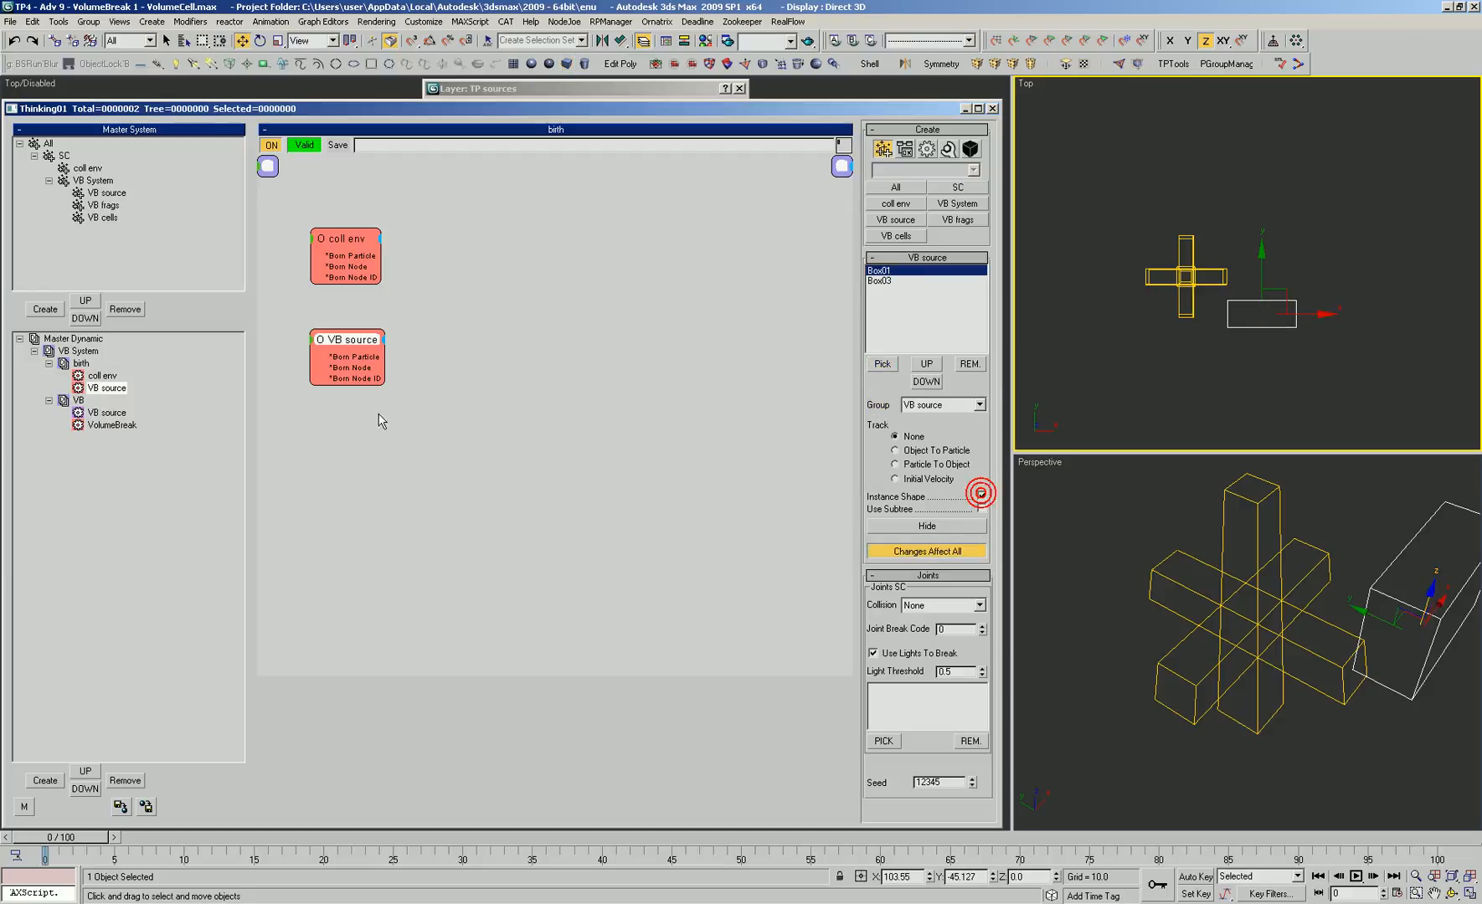
{"action": "left_click", "coordinate": [925, 404]}
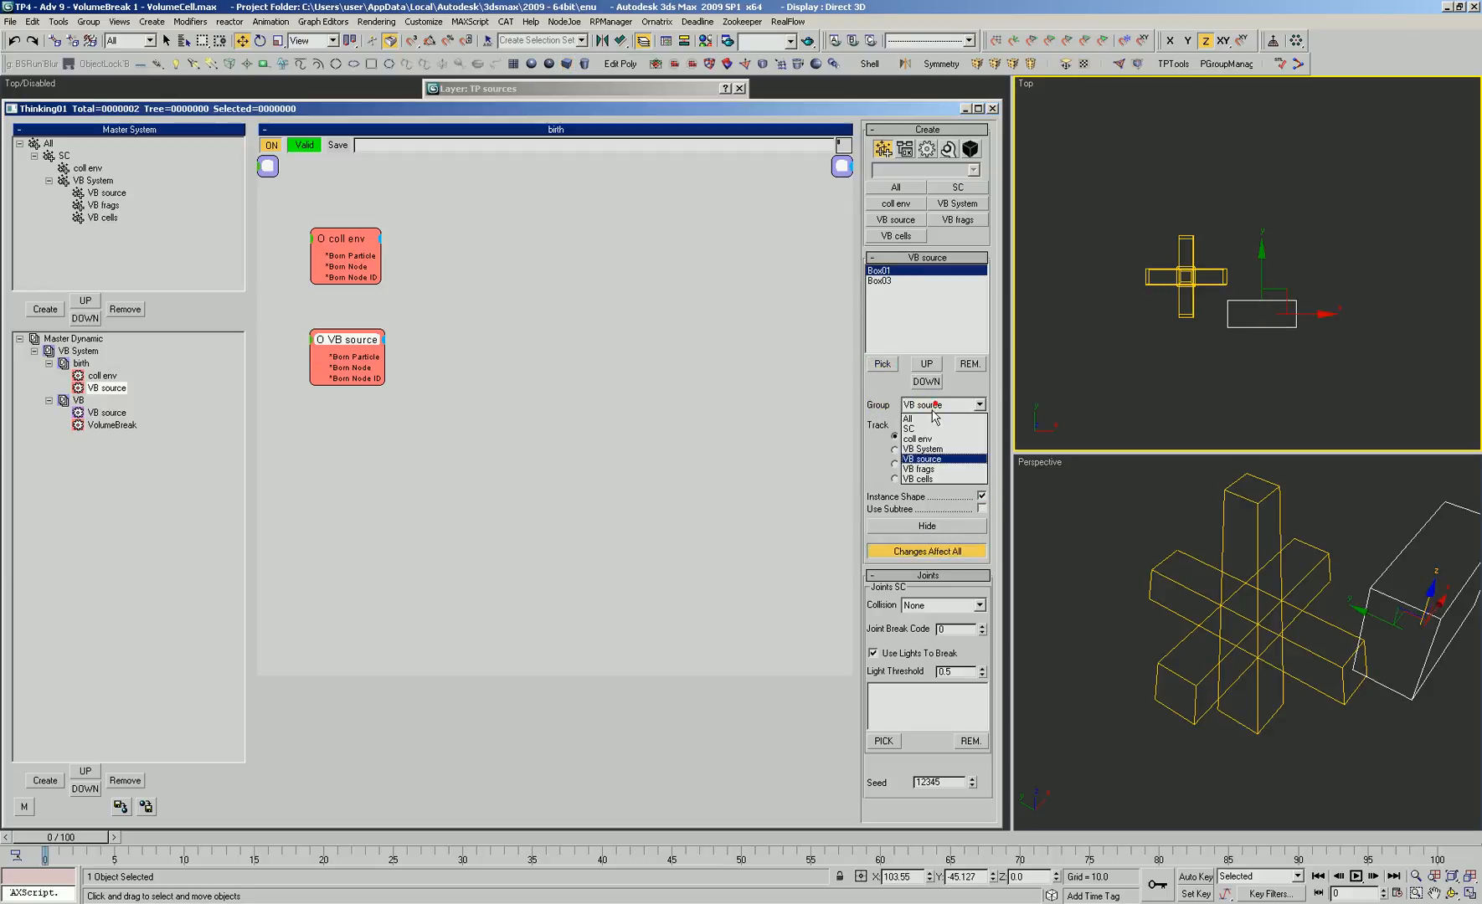
{"action": "left_click", "coordinate": [927, 459]}
Hide the TP sources layer, show the TP layer again and inspect the fragments of the new box
{"action": "double_click", "coordinate": [601, 88]}
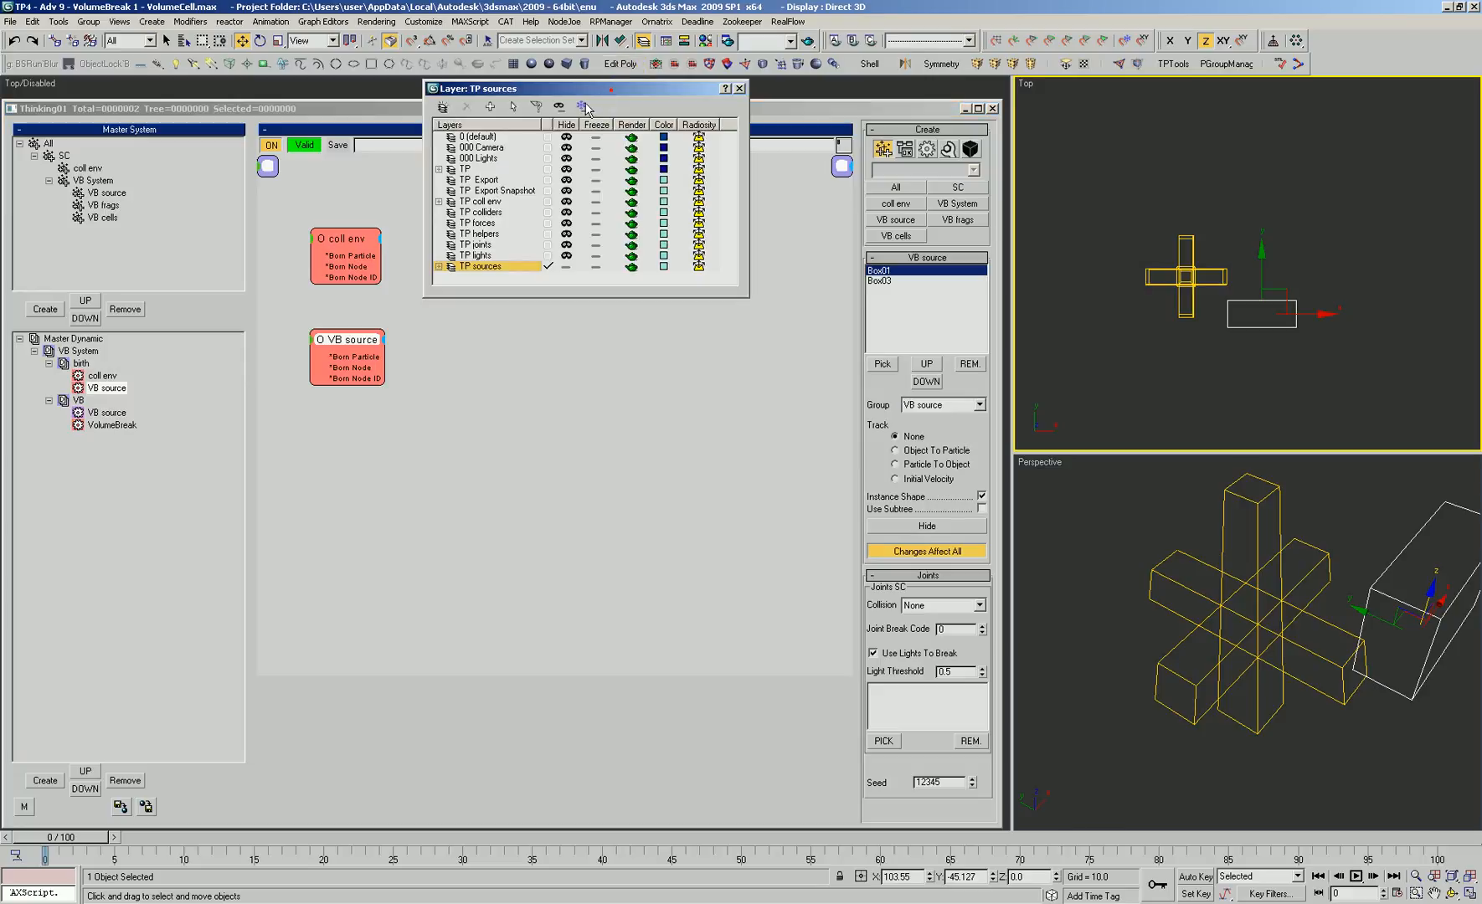
{"action": "left_click", "coordinate": [565, 266]}
{"action": "left_click", "coordinate": [478, 170]}
{"action": "left_click", "coordinate": [566, 169]}
{"action": "key", "text": "alt+z"}
{"action": "left_click_drag", "start_coordinate": [1236, 640], "coordinate": [1237, 670]}
{"action": "middle_click_drag", "start_coordinate": [1237, 670], "coordinate": [1296, 675], "text": "alt"}
{"action": "left_click_drag", "start_coordinate": [1296, 675], "coordinate": [1289, 666]}
{"action": "middle_click_drag", "start_coordinate": [1289, 665], "coordinate": [1274, 655], "text": "alt"}
{"action": "left_click_drag", "start_coordinate": [1275, 656], "coordinate": [1300, 645]}
{"action": "left_click", "coordinate": [445, 426]}
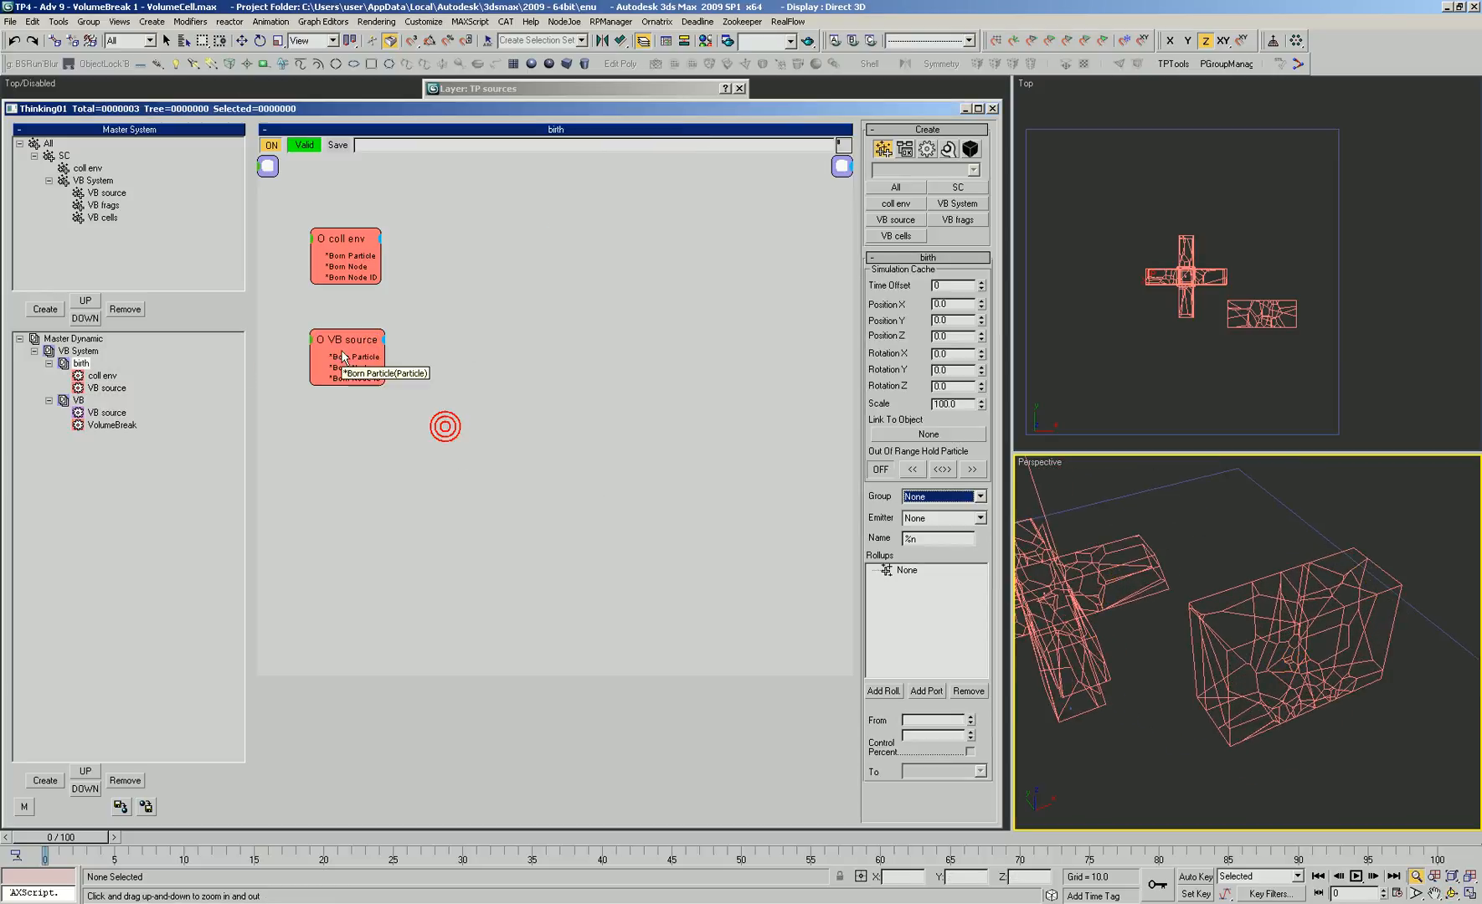
Remove Box01 from the birth set's VB source operator and scrub the timeline to refresh the VolumeBreak fragments
{"action": "left_click_drag", "start_coordinate": [358, 339], "coordinate": [369, 340]}
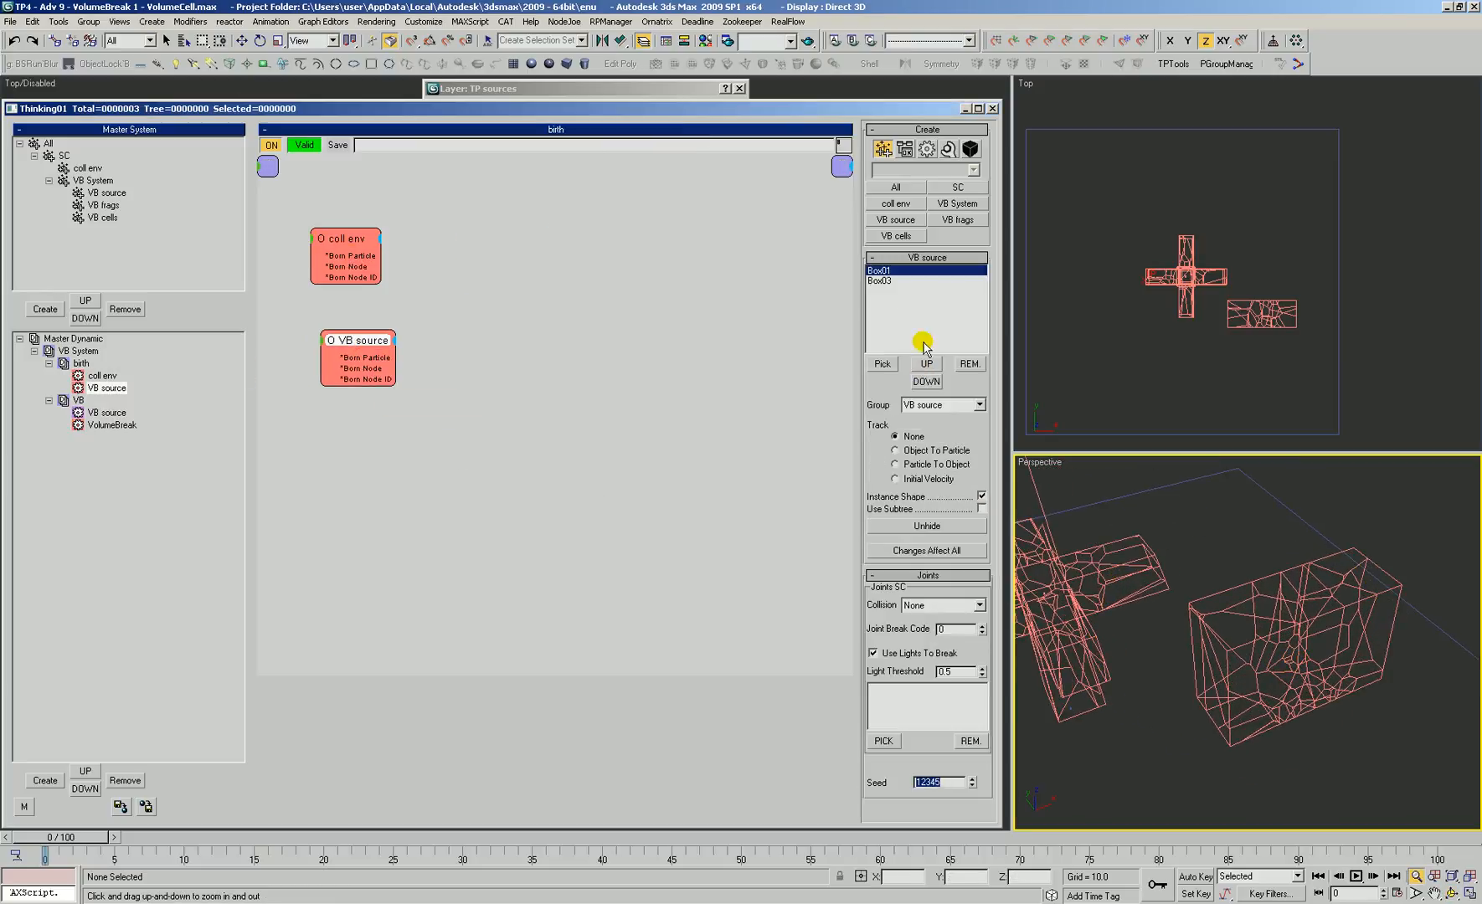
{"action": "left_click", "coordinate": [969, 364]}
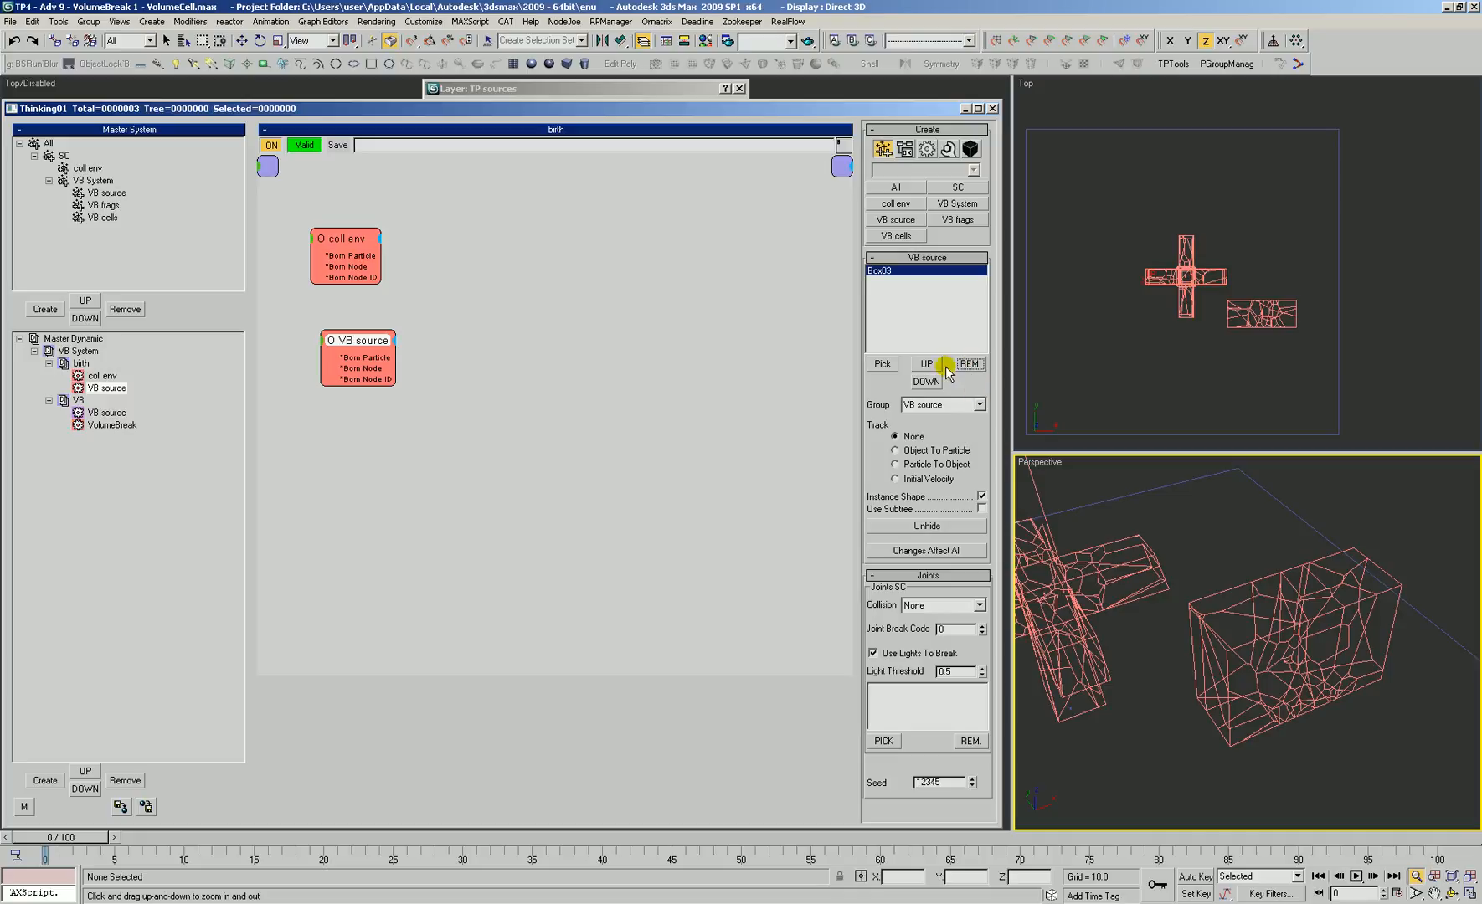
{"action": "left_click_drag", "start_coordinate": [1249, 641], "coordinate": [1238, 648]}
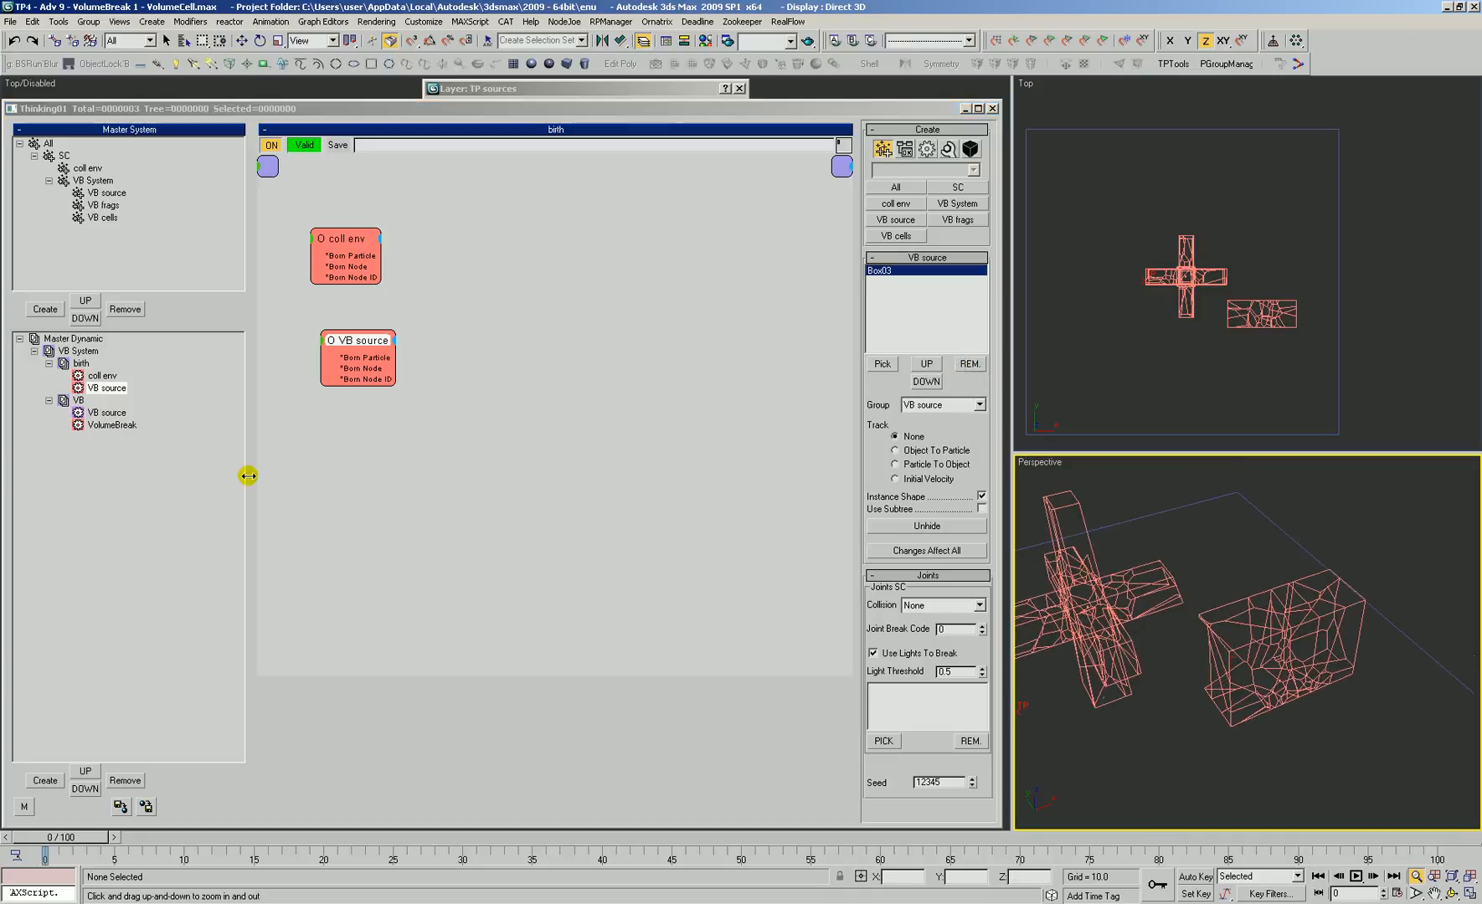
{"action": "left_click", "coordinate": [111, 425]}
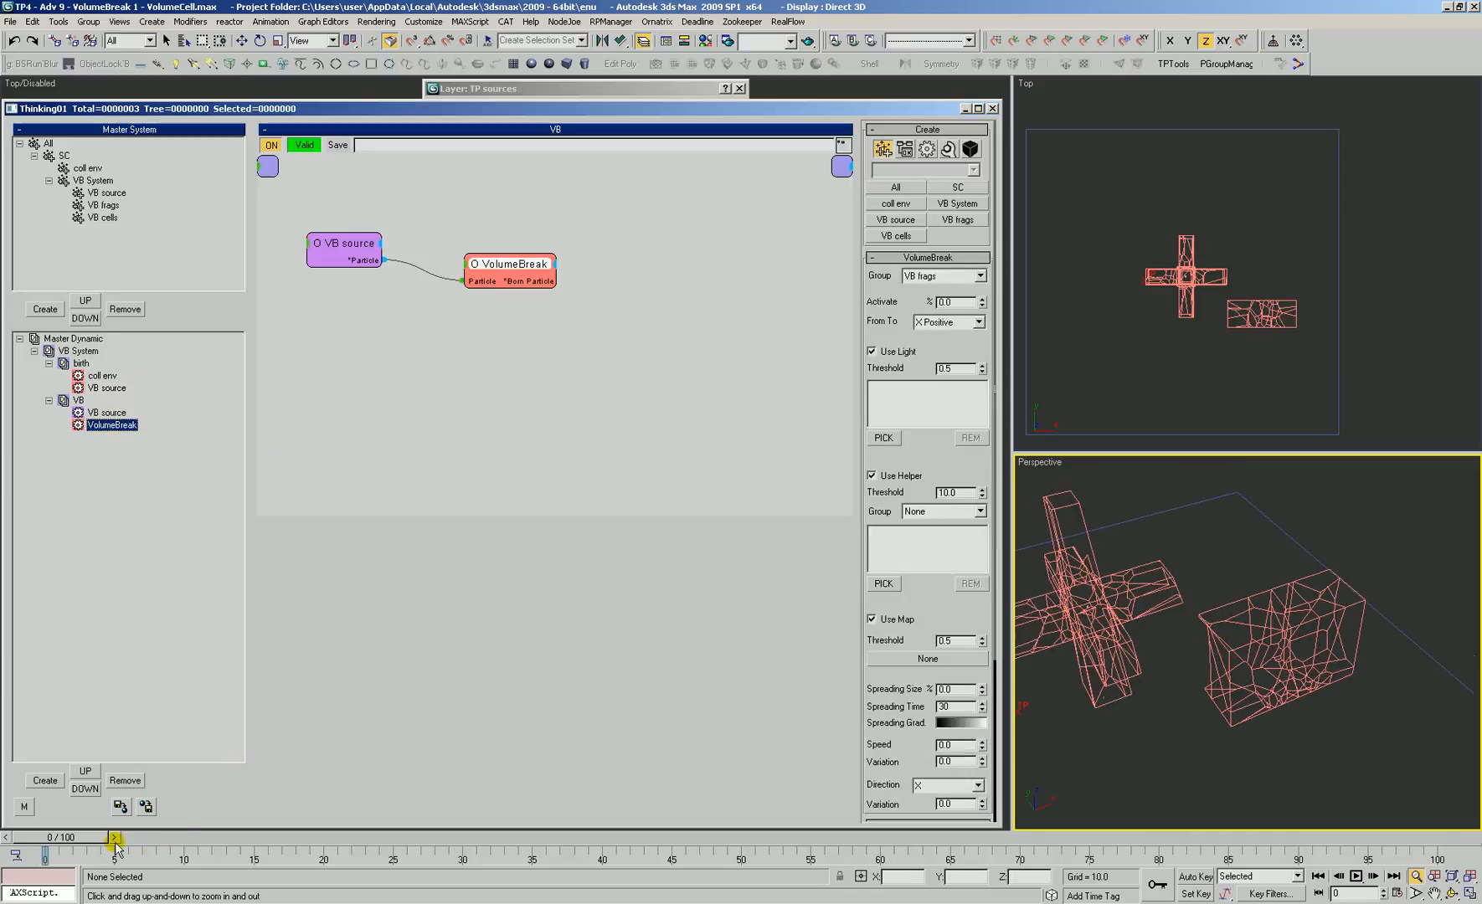
{"action": "left_click_drag", "start_coordinate": [98, 838], "coordinate": [52, 825]}
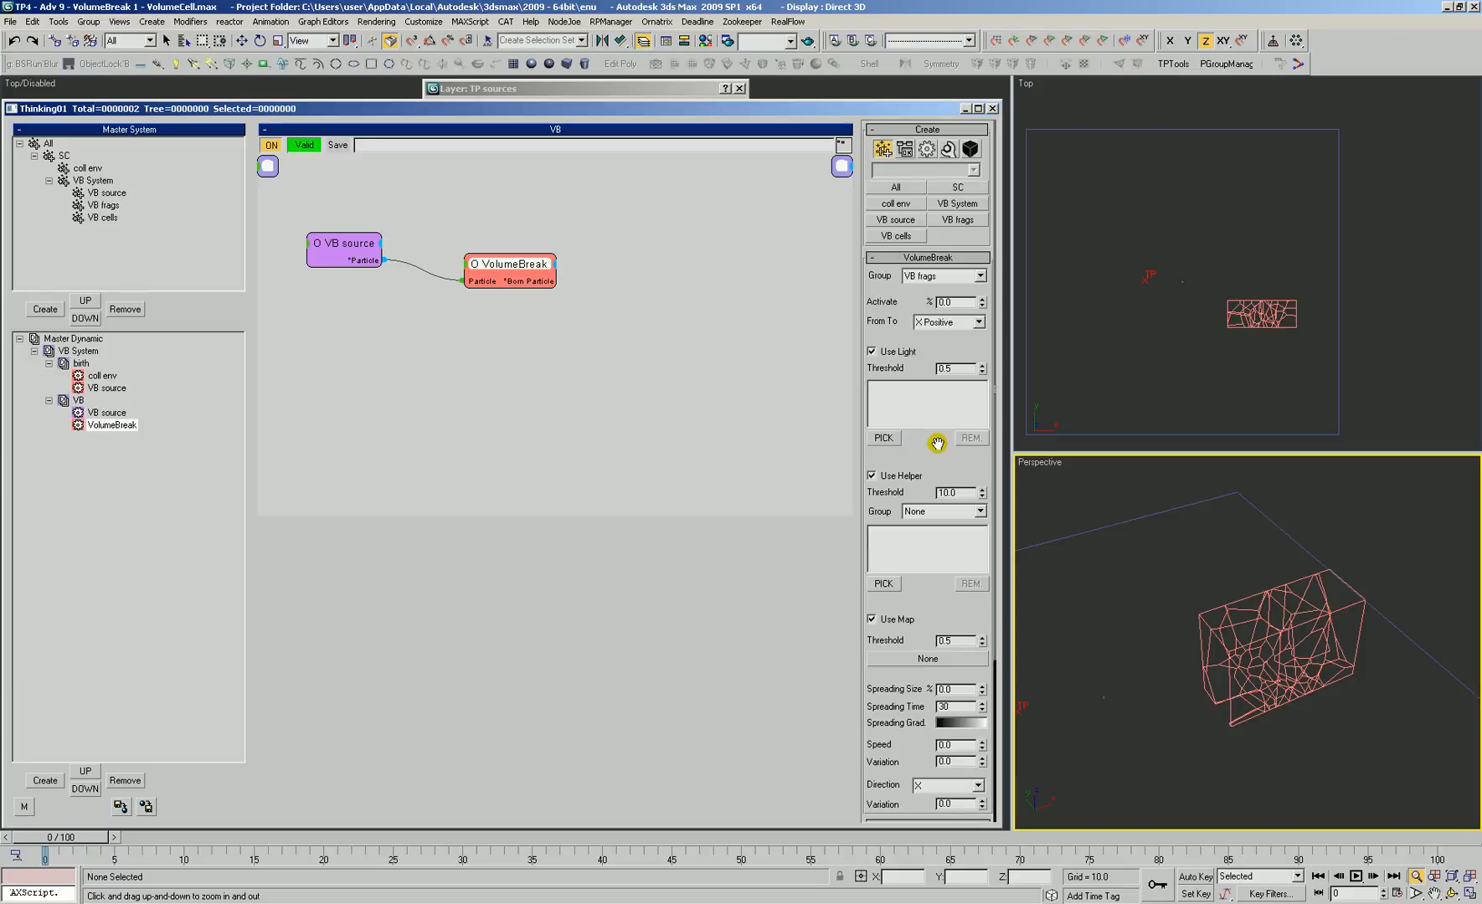
Raise the VolumeBreak operator's Scale X to 8.128 and check how the box's fragments stretch
{"action": "left_click_drag", "start_coordinate": [946, 457], "coordinate": [962, 386]}
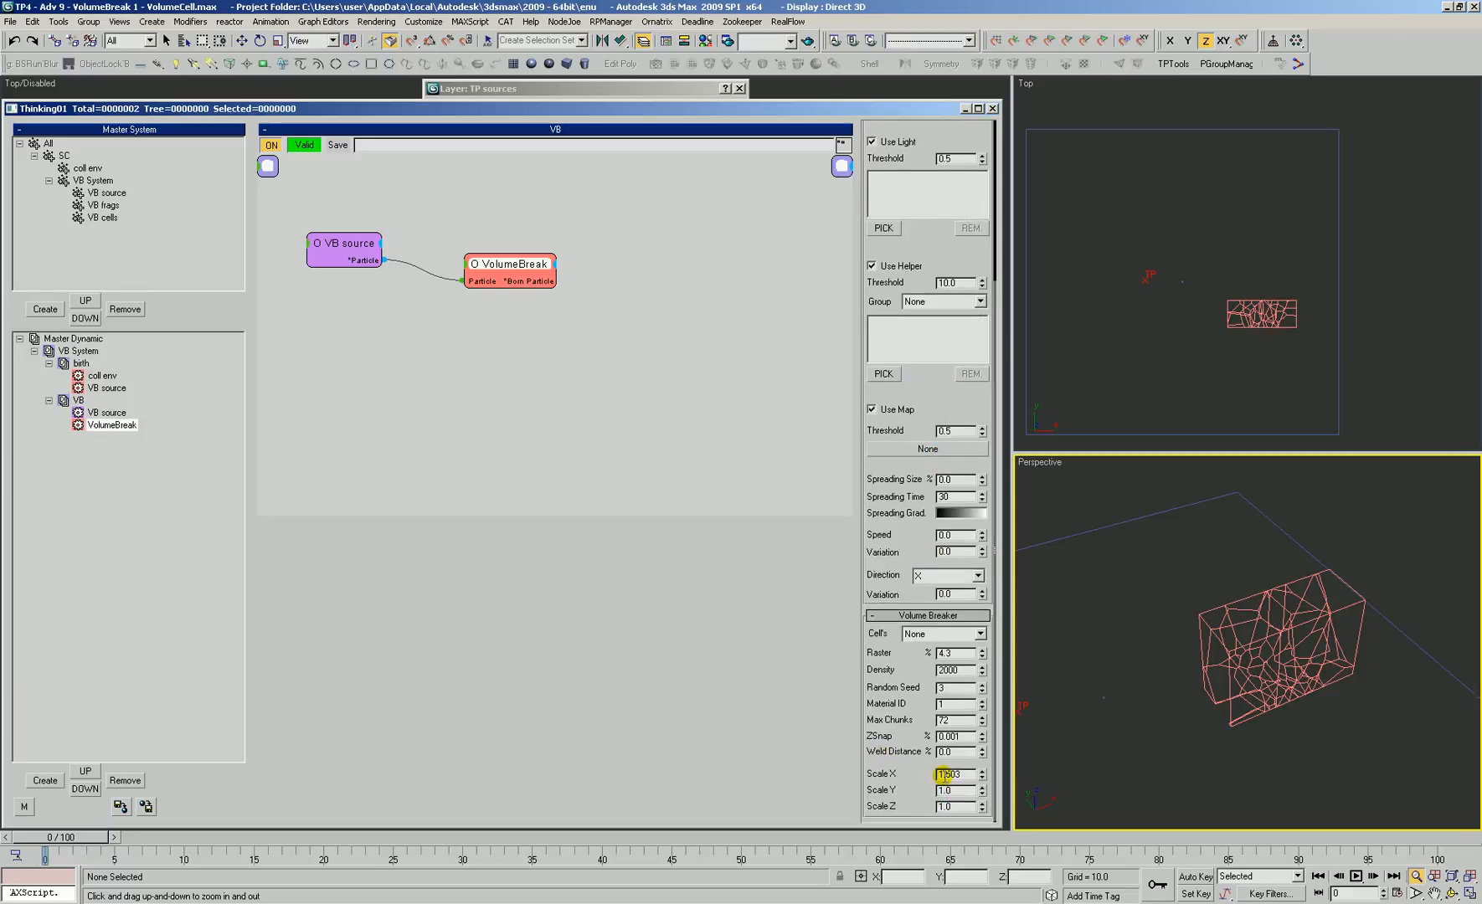
{"action": "left_click_drag", "start_coordinate": [983, 773], "coordinate": [981, 300]}
{"action": "left_click_drag", "start_coordinate": [1340, 669], "coordinate": [1341, 636]}
{"action": "key", "text": "ctrl+r"}
{"action": "left_click_drag", "start_coordinate": [1340, 636], "coordinate": [1260, 668]}
{"action": "mouse_move", "coordinate": [1213, 602]}
{"action": "left_mouse_down"}
{"action": "mouse_move", "coordinate": [1247, 624]}
{"action": "mouse_move", "coordinate": [1227, 615]}
{"action": "left_mouse_up"}
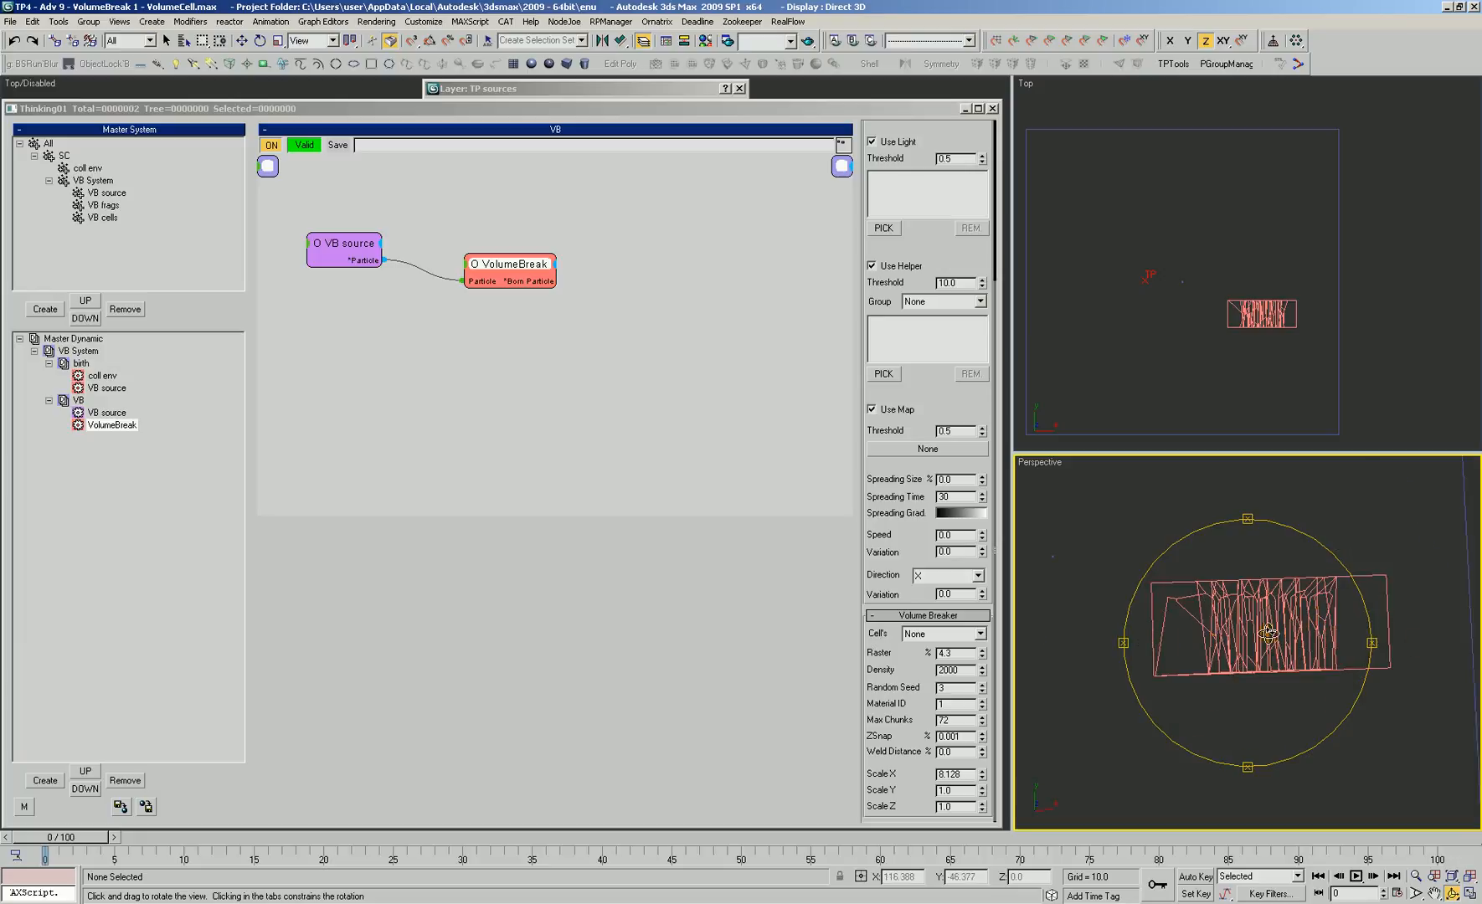
{"action": "left_click_drag", "start_coordinate": [1274, 628], "coordinate": [1287, 610]}
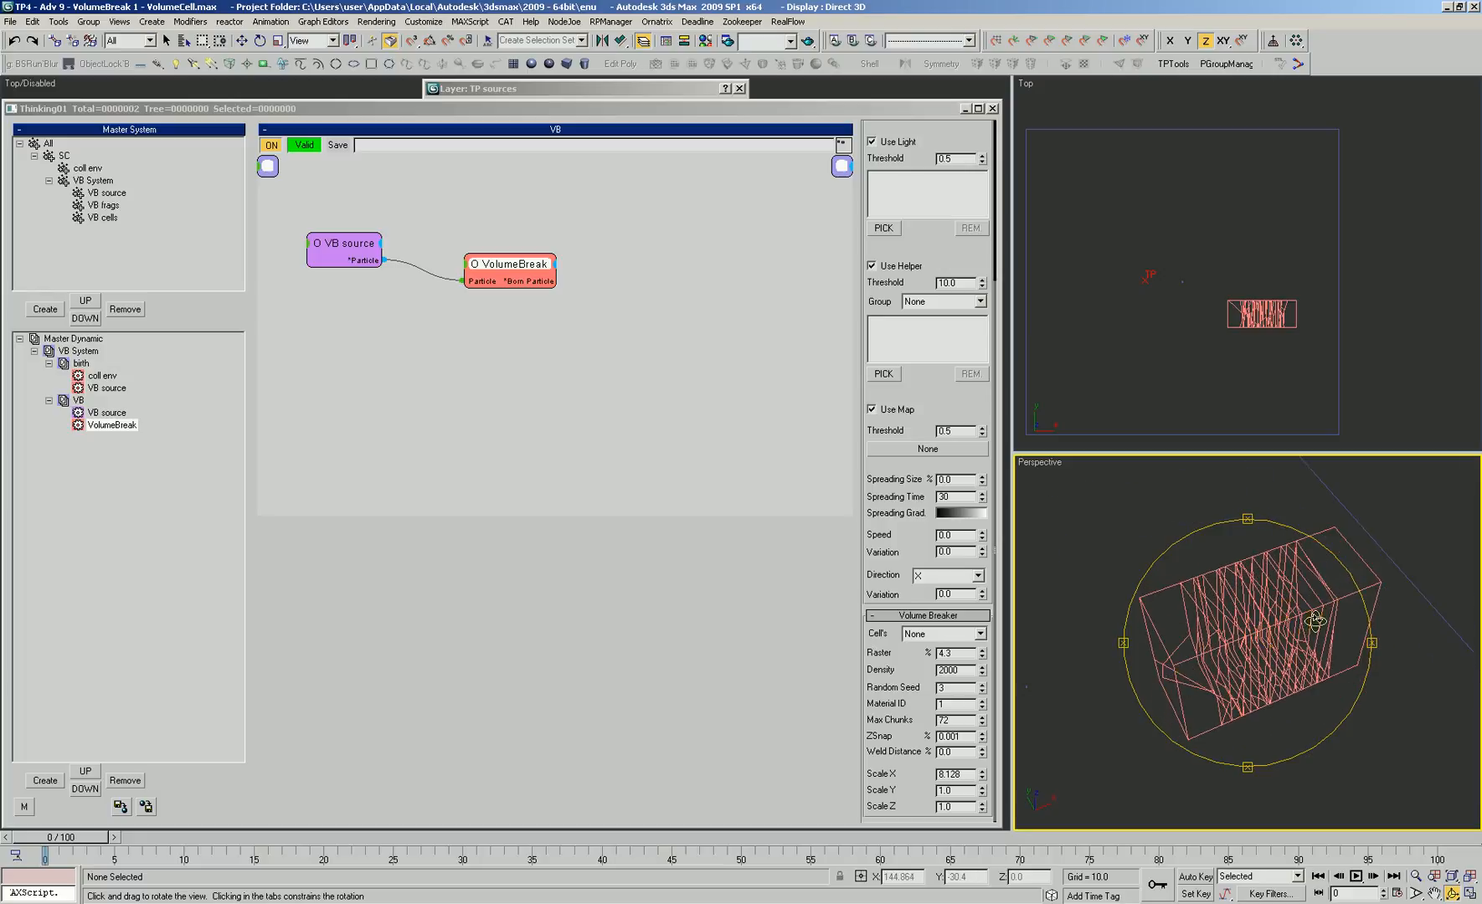
{"action": "left_click_drag", "start_coordinate": [1232, 655], "coordinate": [1226, 654]}
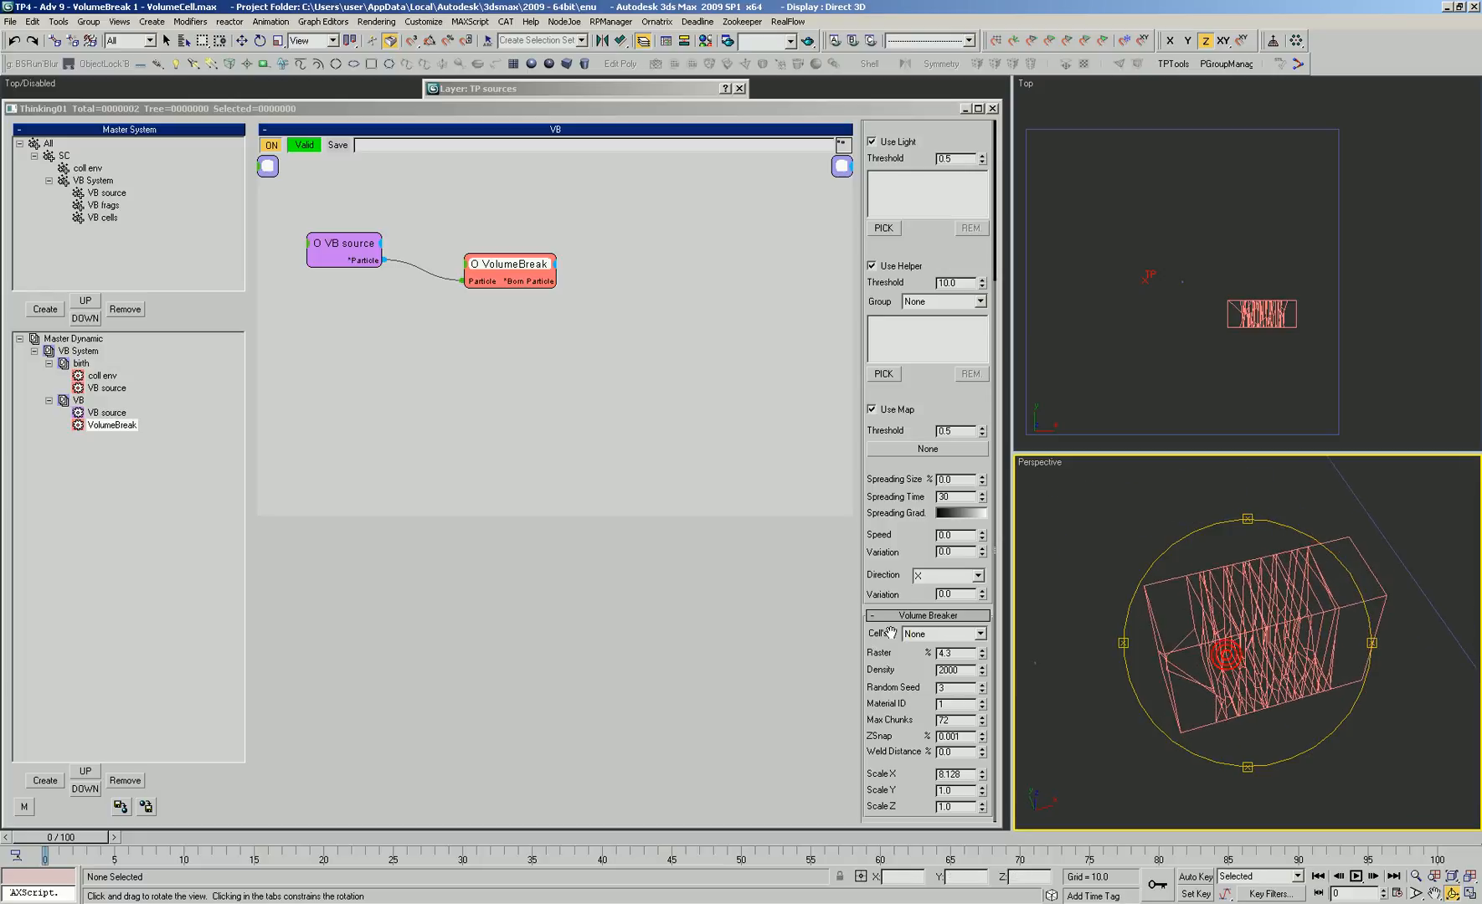
Set the VolumeBreak operator's Max Chunks to 500
{"action": "left_click", "coordinate": [888, 652]}
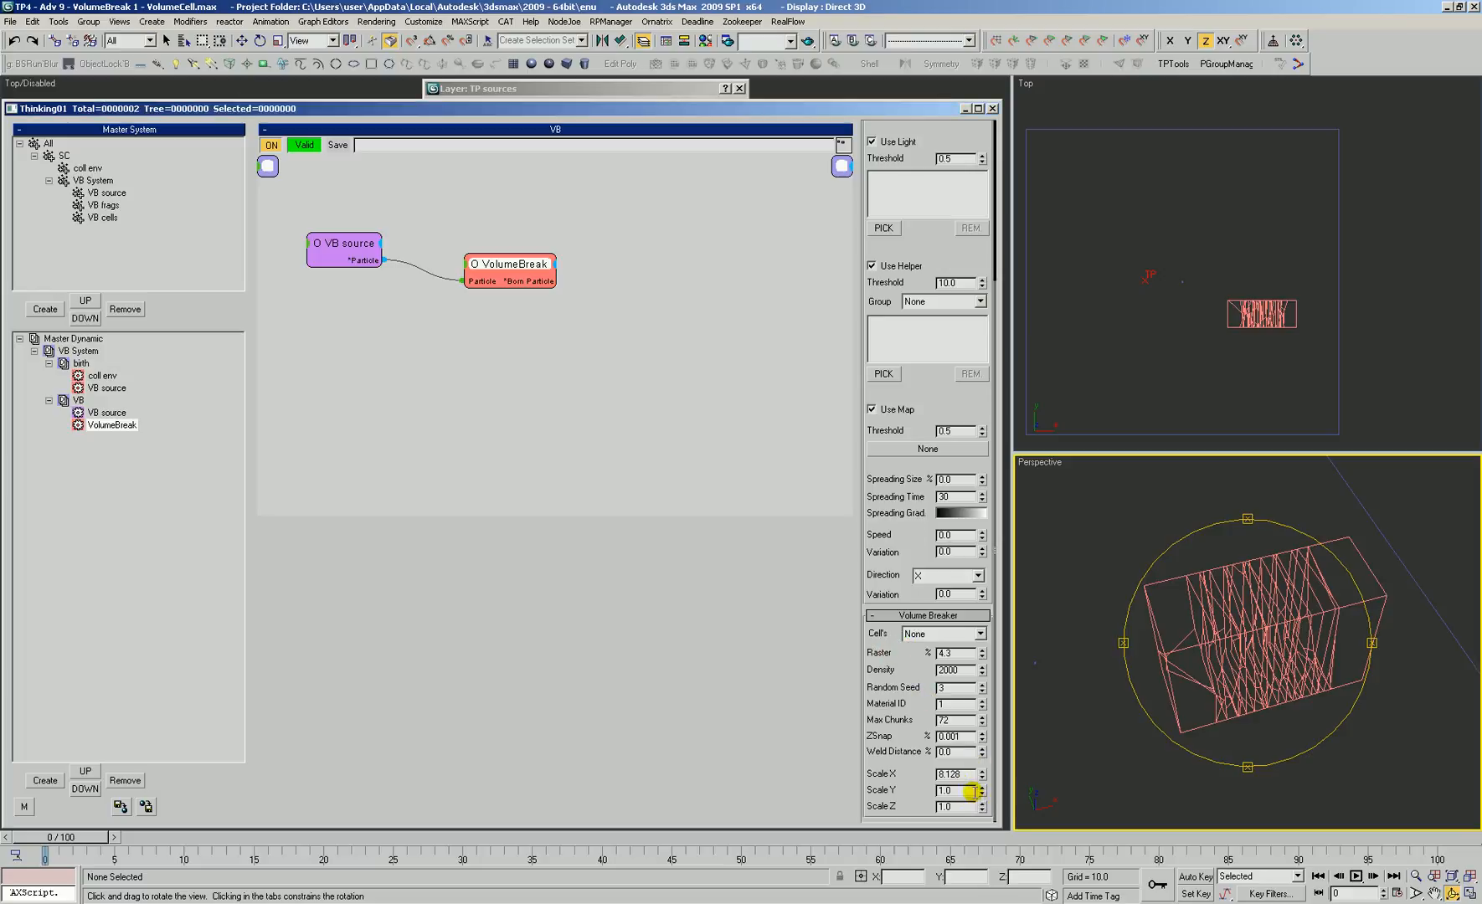
{"action": "left_click", "coordinate": [959, 719]}
{"action": "key", "text": "Return"}
Examine the box's fragment pattern from the end, side and above in the Perspective view
{"action": "left_click_drag", "start_coordinate": [1247, 640], "coordinate": [1231, 624]}
{"action": "mouse_move", "coordinate": [1232, 626]}
{"action": "middle_mouse_down", "text": "alt"}
{"action": "mouse_move", "coordinate": [1216, 625]}
{"action": "mouse_move", "coordinate": [1256, 617]}
{"action": "middle_mouse_up", "text": "alt"}
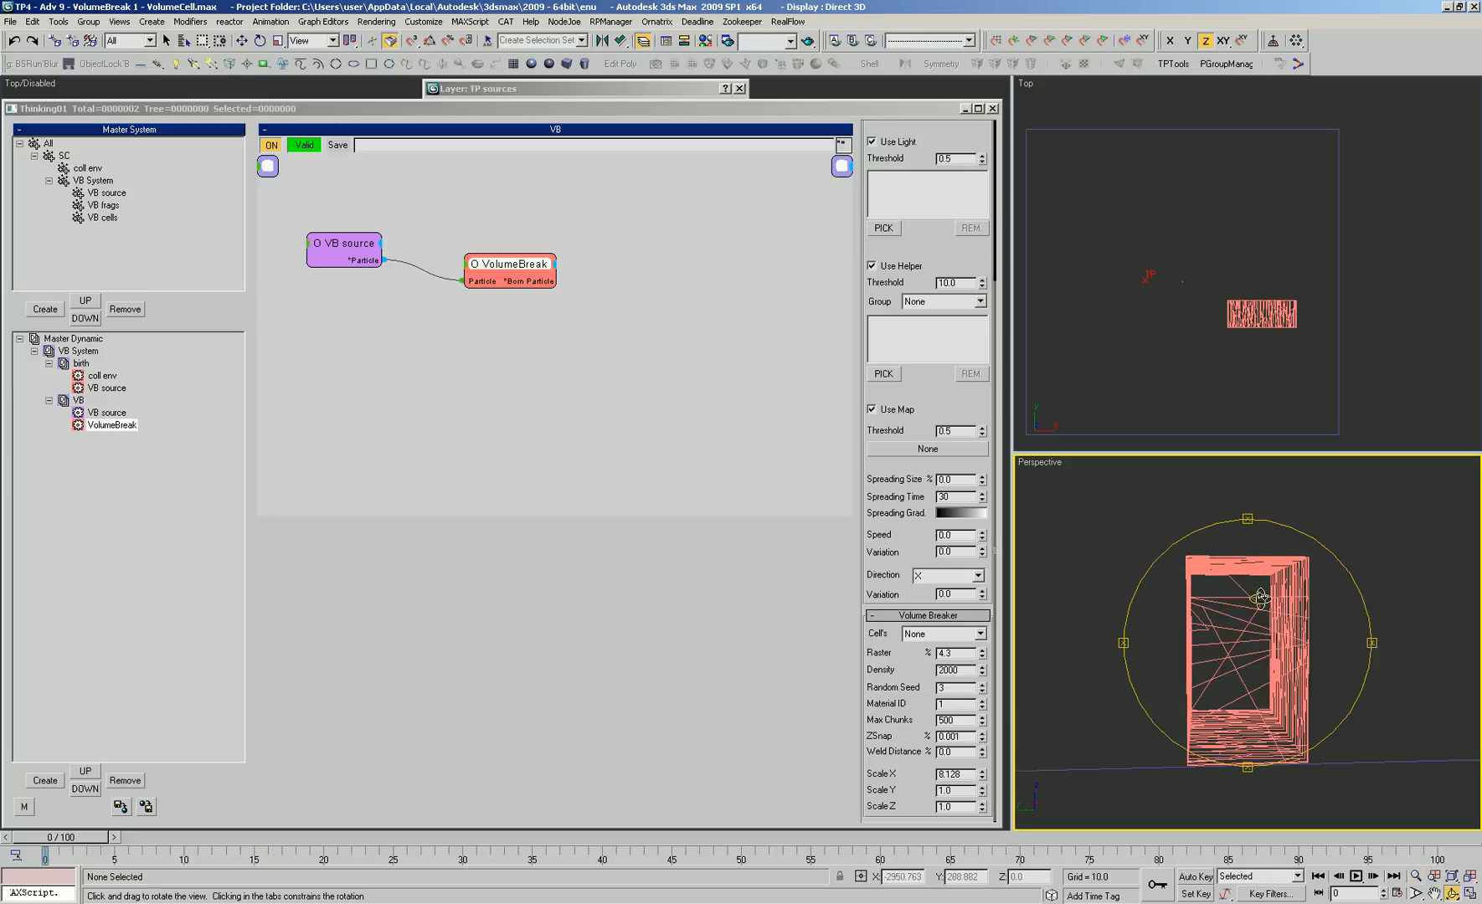
{"action": "middle_click_drag", "start_coordinate": [1243, 682], "coordinate": [1249, 572], "text": "alt"}
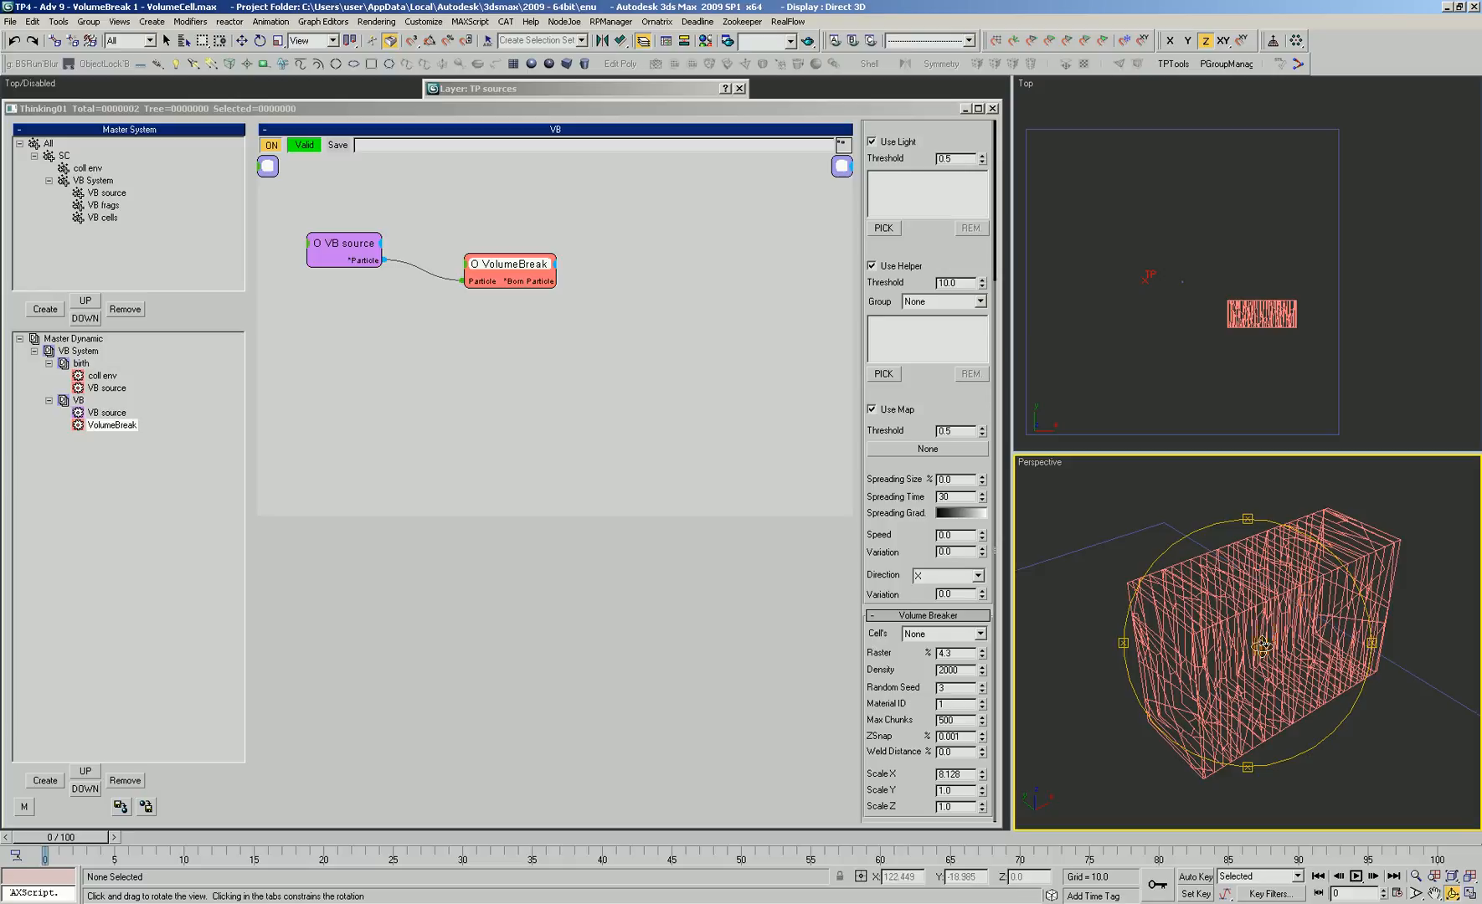
{"action": "middle_click_drag", "start_coordinate": [1226, 642], "coordinate": [1191, 668], "text": "alt"}
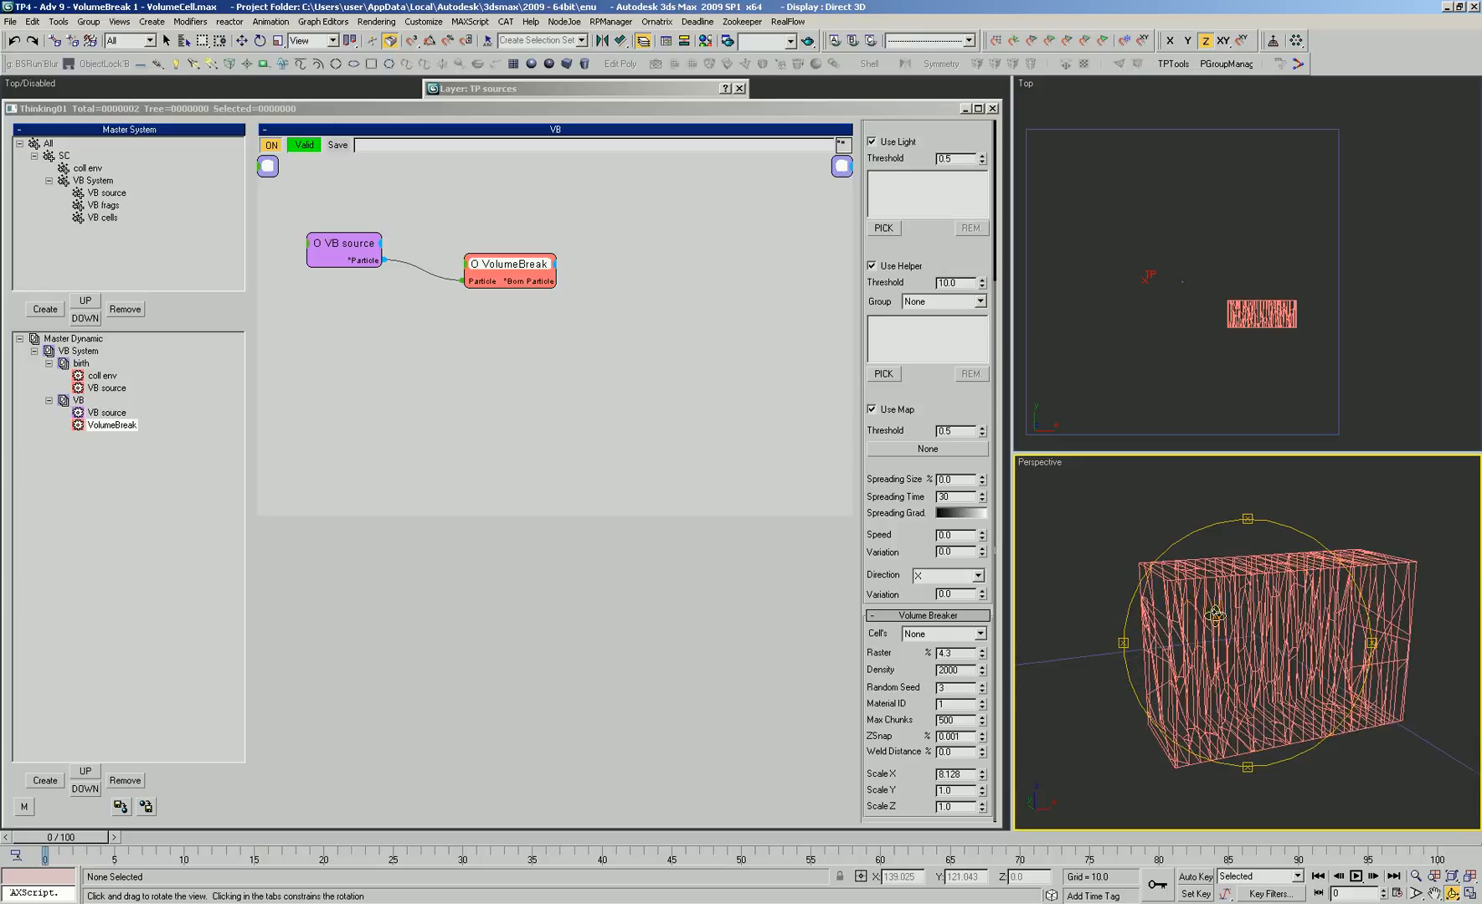
{"action": "mouse_move", "coordinate": [1275, 614]}
{"action": "middle_mouse_down", "text": "alt"}
{"action": "mouse_move", "coordinate": [1251, 617]}
{"action": "mouse_move", "coordinate": [1264, 619]}
{"action": "middle_mouse_up", "text": "alt"}
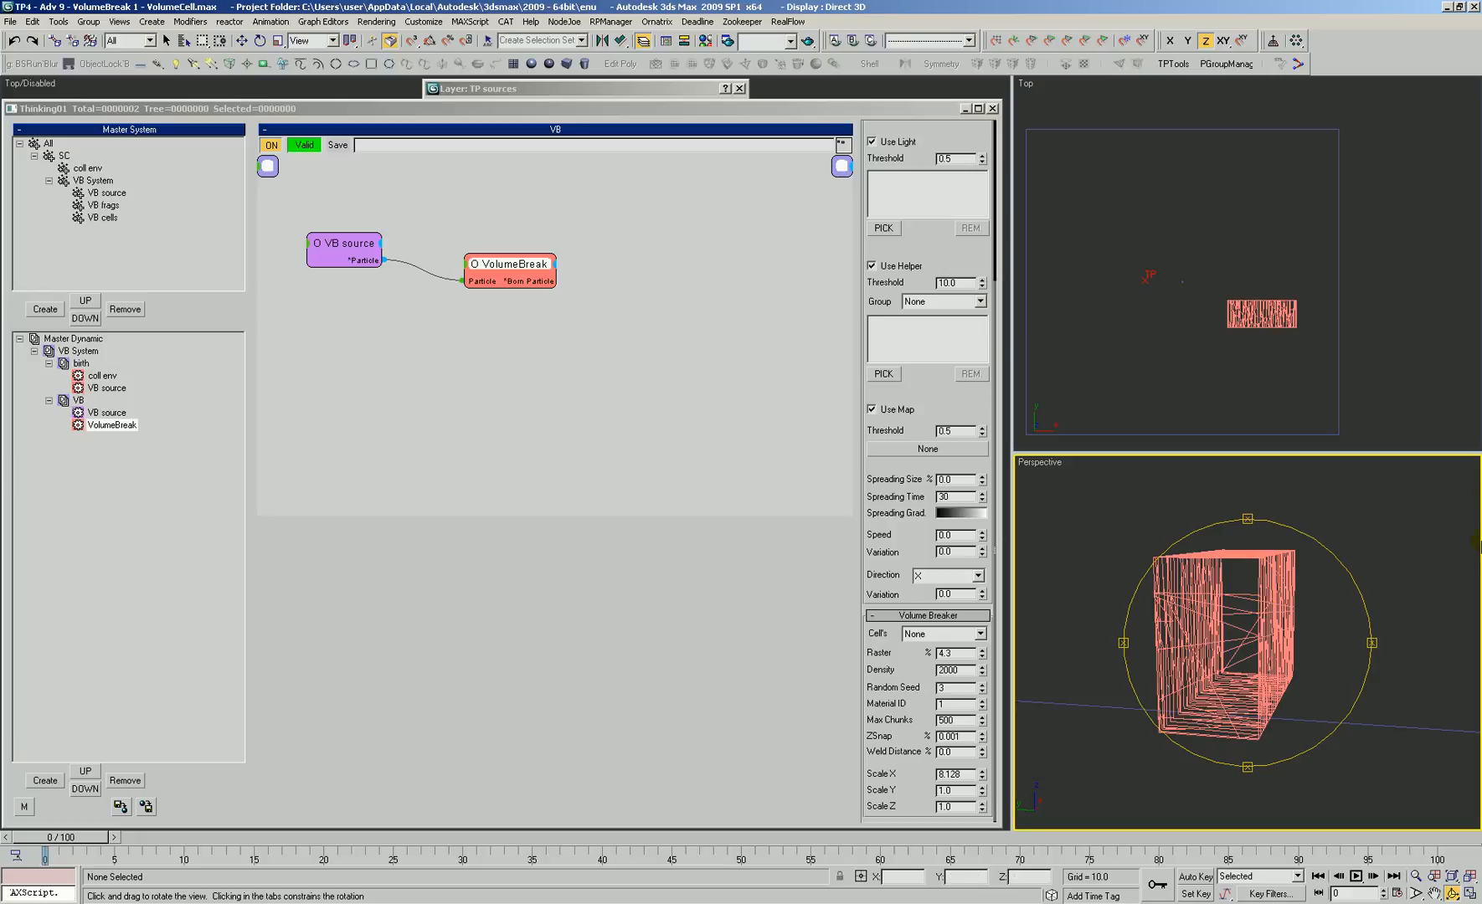
{"action": "middle_click_drag", "start_coordinate": [1251, 631], "coordinate": [1241, 653], "text": "alt"}
{"action": "middle_click_drag", "start_coordinate": [1253, 597], "coordinate": [1248, 537], "text": "alt"}
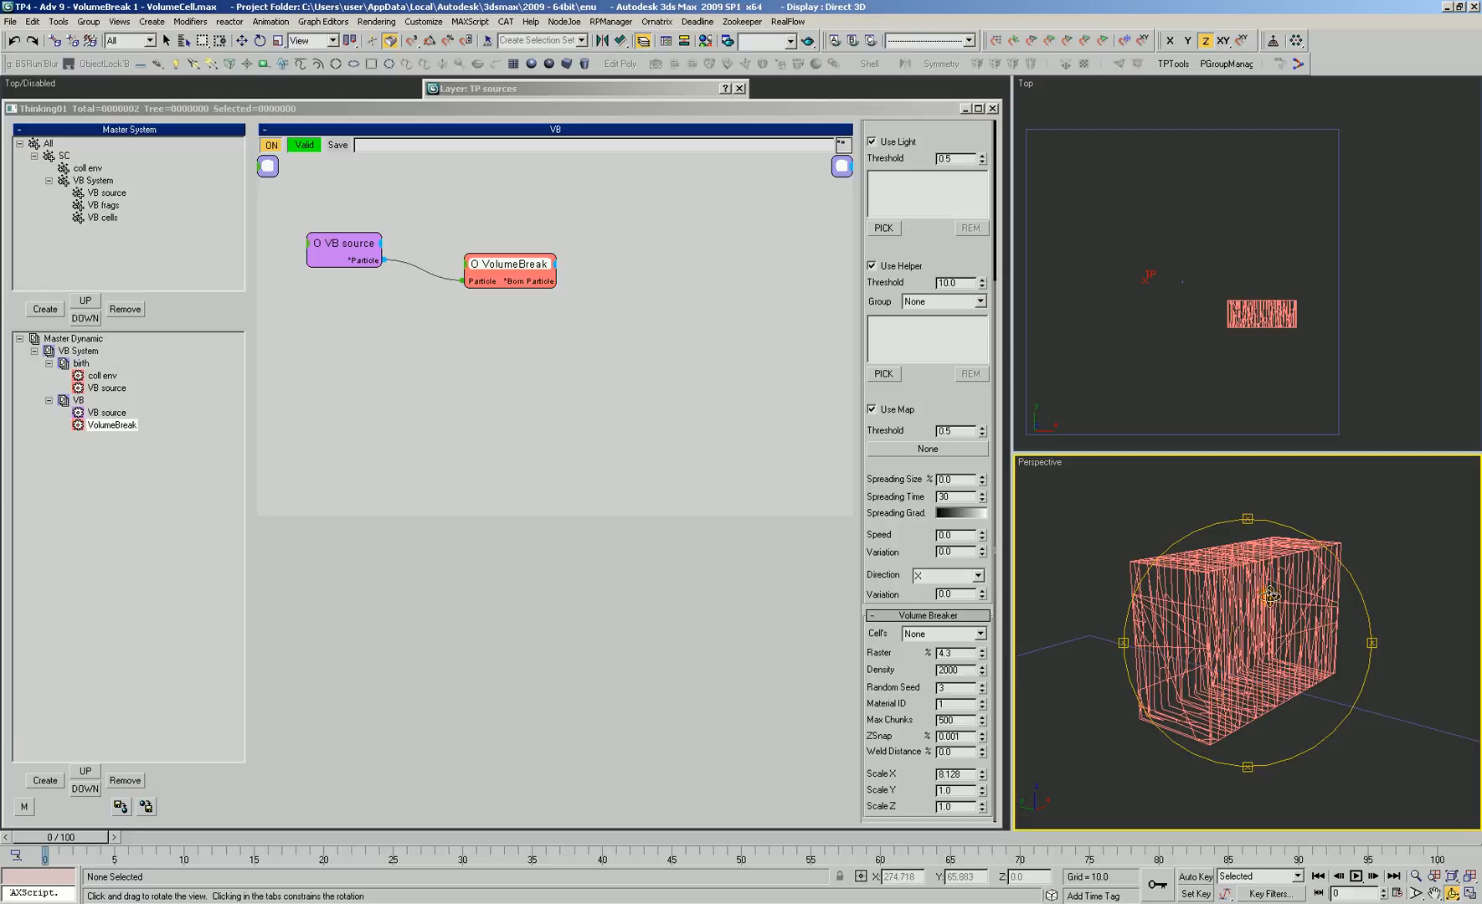
{"action": "middle_click_drag", "start_coordinate": [1225, 617], "coordinate": [1242, 607], "text": "alt"}
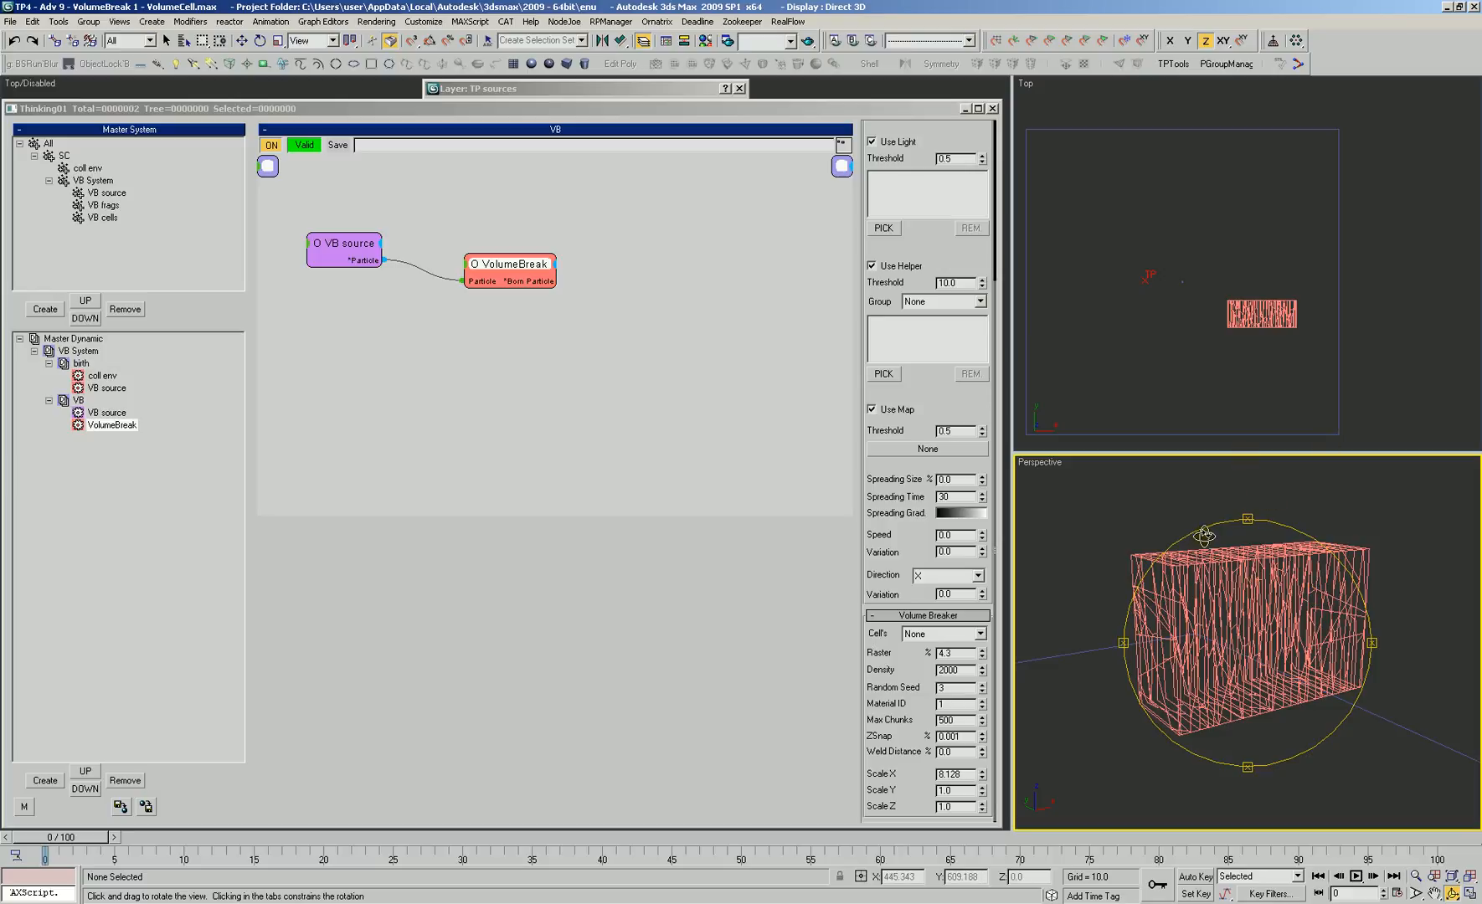
{"action": "left_click_drag", "start_coordinate": [1248, 558], "coordinate": [1043, 558]}
Set the VolumeBreak operator's Scale X to 3.0 and check the box's fragments
{"action": "left_click", "coordinate": [891, 505]}
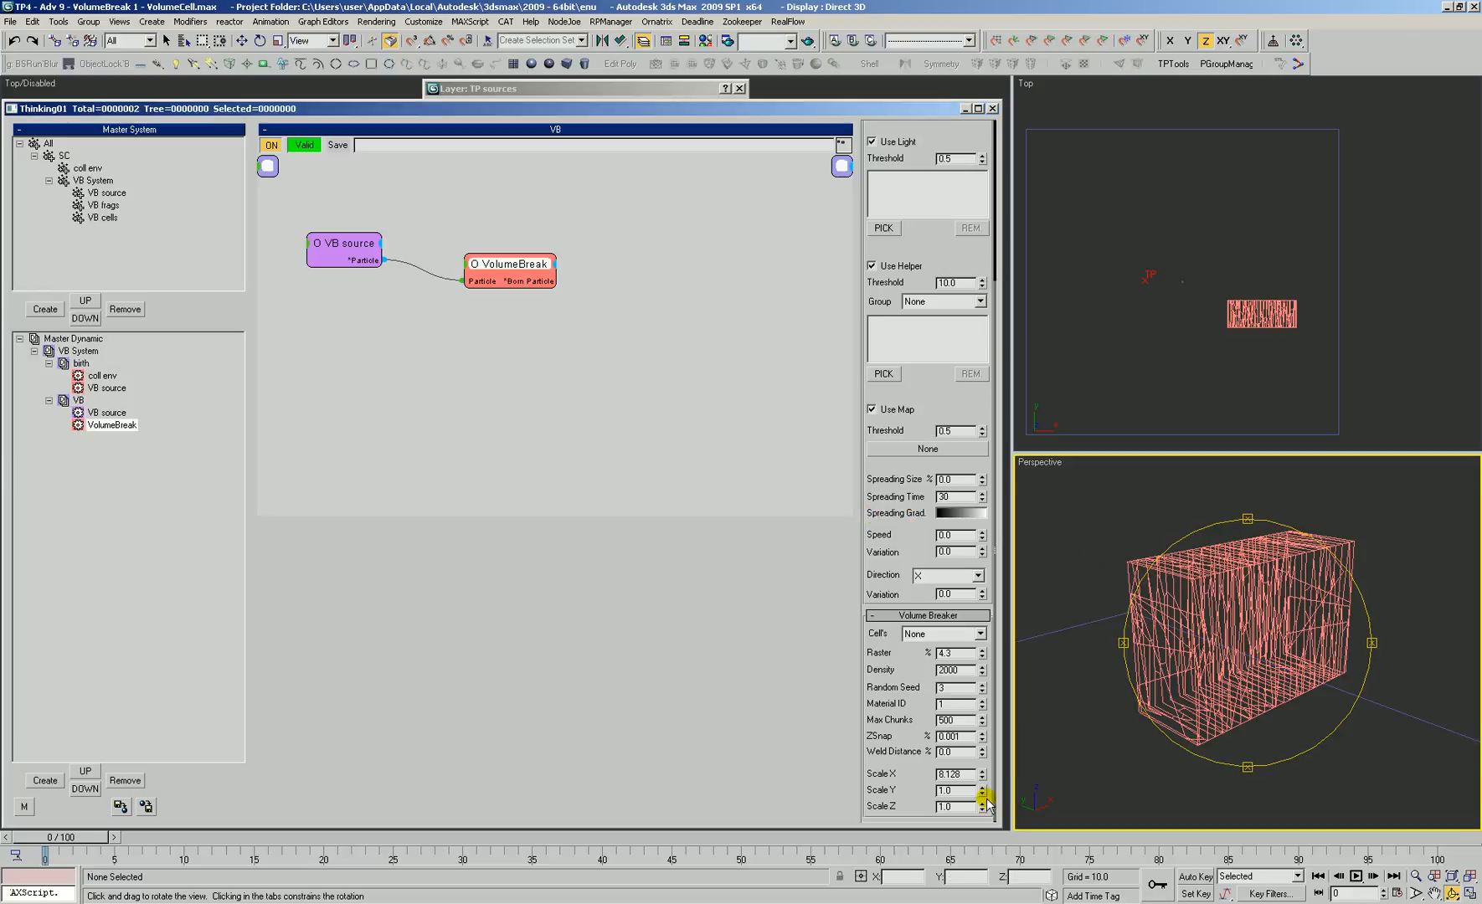
{"action": "type", "text": "3"}
{"action": "key", "text": "Return"}
{"action": "left_click_drag", "start_coordinate": [1246, 636], "coordinate": [1245, 618]}
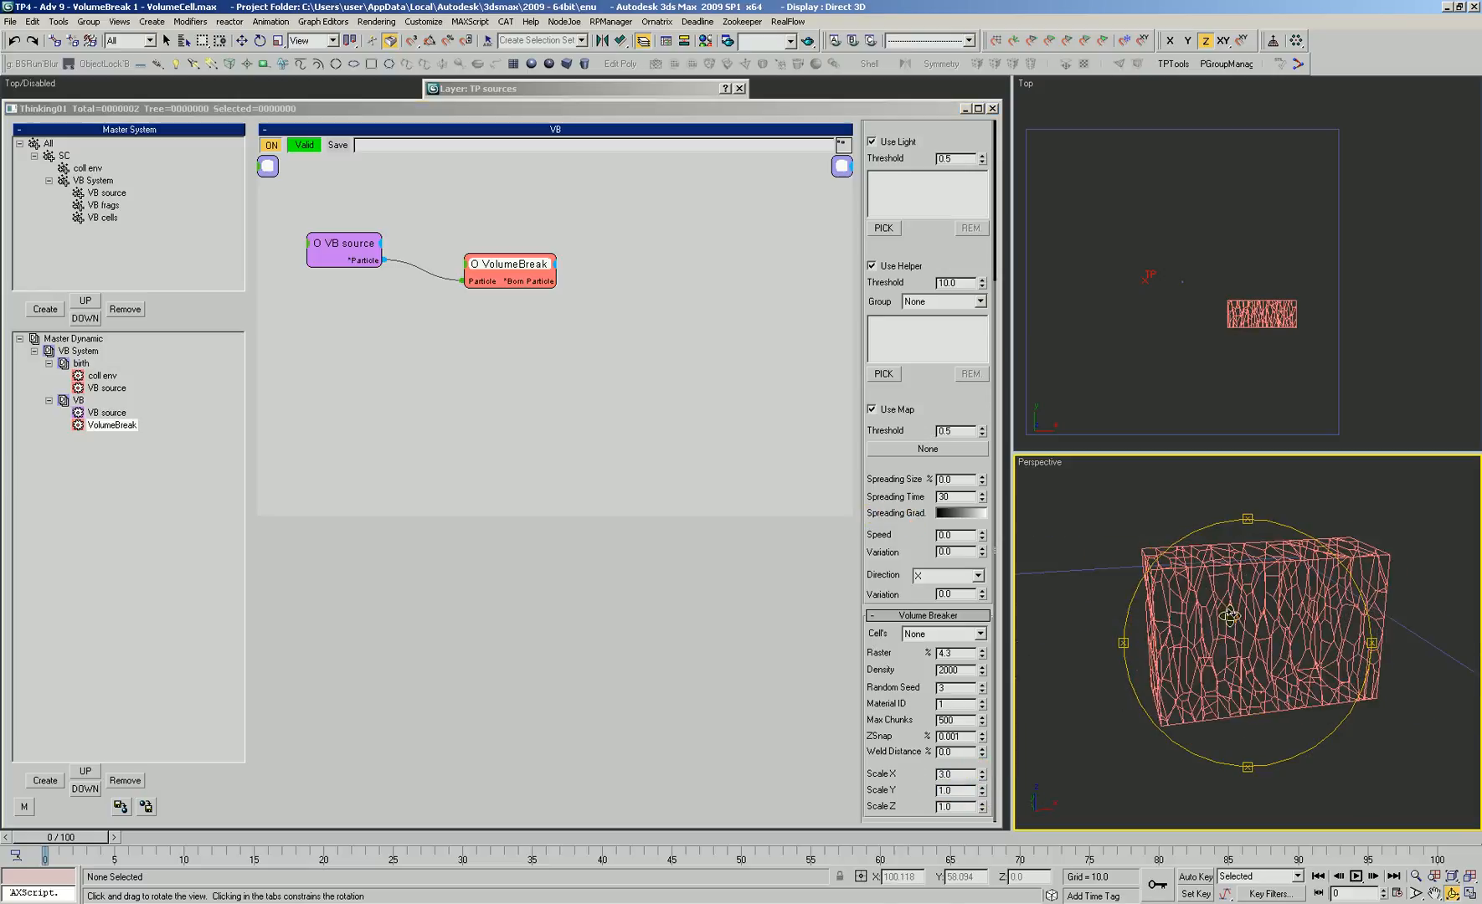
Lower the VolumeBreak operator's Scale Y to 0.966 and Scale Z to 0.181
{"action": "left_click", "coordinate": [981, 788]}
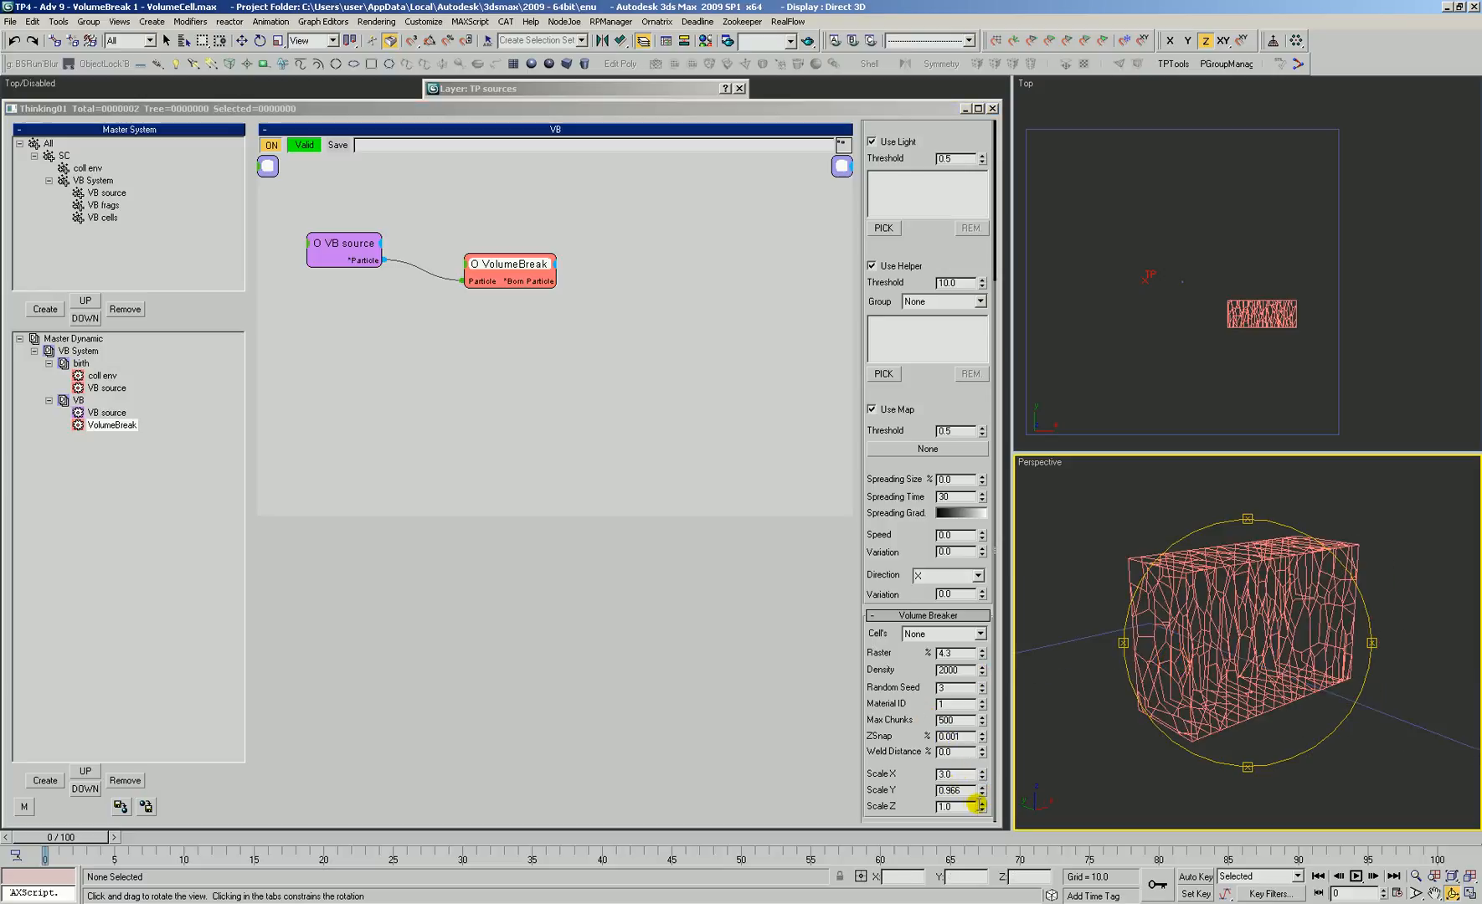
{"action": "left_click_drag", "start_coordinate": [981, 809], "coordinate": [984, 814]}
{"action": "left_click_drag", "start_coordinate": [1248, 676], "coordinate": [1138, 665]}
{"action": "mouse_move", "coordinate": [986, 806]}
{"action": "left_mouse_down"}
{"action": "mouse_move", "coordinate": [981, 824]}
{"action": "mouse_move", "coordinate": [985, 809]}
{"action": "left_mouse_up"}
{"action": "mouse_move", "coordinate": [1182, 630]}
{"action": "left_mouse_down"}
{"action": "mouse_move", "coordinate": [1234, 681]}
{"action": "mouse_move", "coordinate": [1239, 660]}
{"action": "left_mouse_up"}
Display the Perspective view shaded with edged faces and look closely at the box's fractured side
{"action": "key", "text": "alt+z"}
{"action": "key", "text": "F3"}
{"action": "key", "text": "F4"}
{"action": "middle_click_drag", "start_coordinate": [1222, 670], "coordinate": [1248, 633], "text": "alt"}
{"action": "left_click_drag", "start_coordinate": [1248, 632], "coordinate": [1313, 551]}
{"action": "left_click_drag", "start_coordinate": [1235, 651], "coordinate": [1148, 535]}
{"action": "right_click", "coordinate": [1147, 536]}
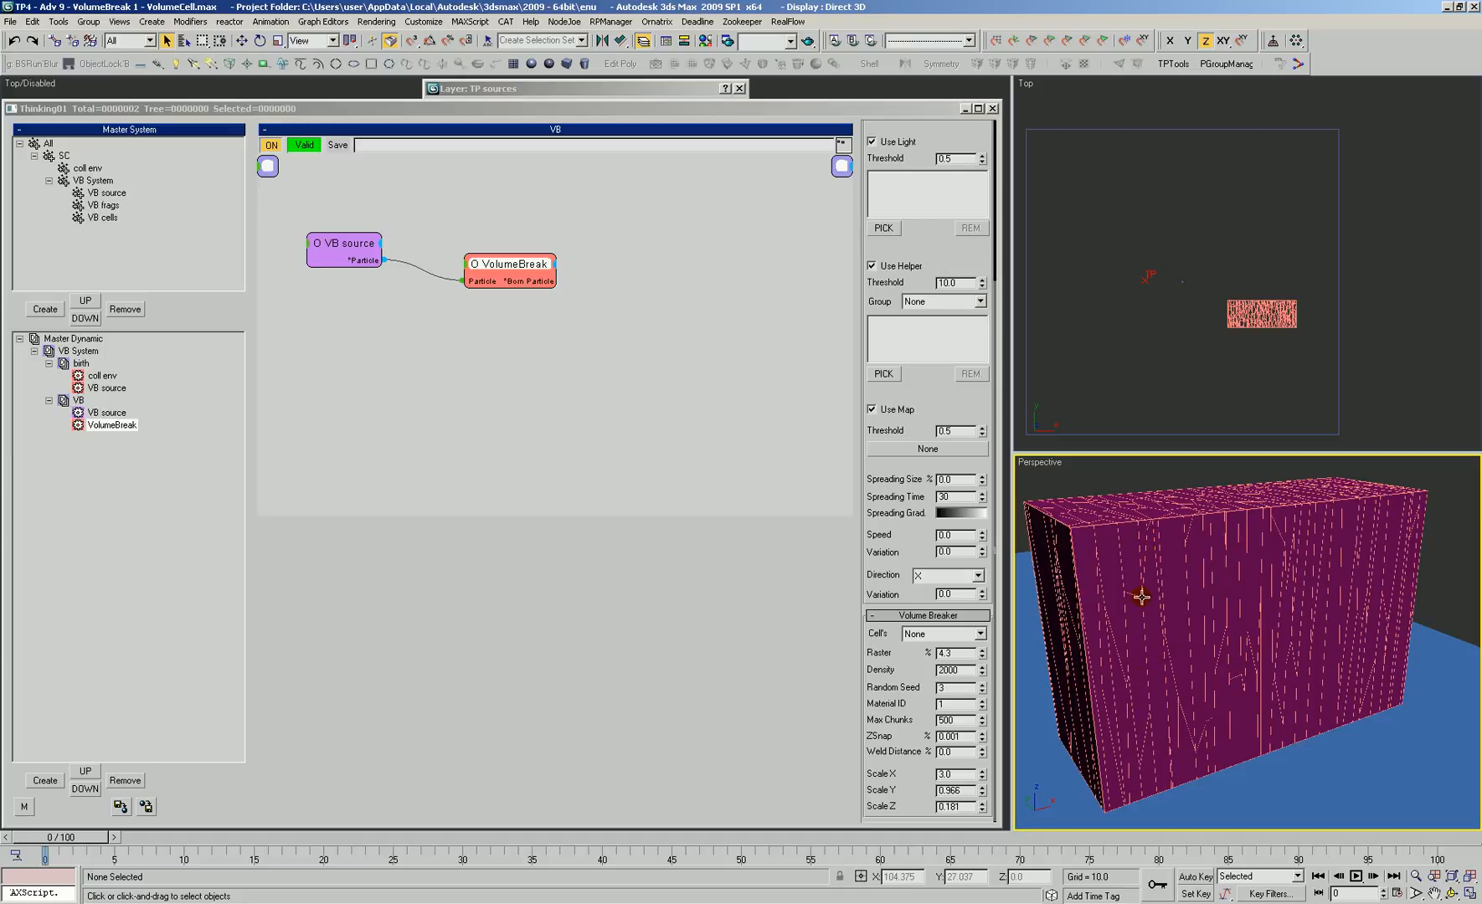
Examine the fracture lines on the shaded box's faces from several angles and return the Perspective view to wireframe
{"action": "key", "text": "ctrl+r"}
{"action": "left_click_drag", "start_coordinate": [1308, 561], "coordinate": [1190, 542]}
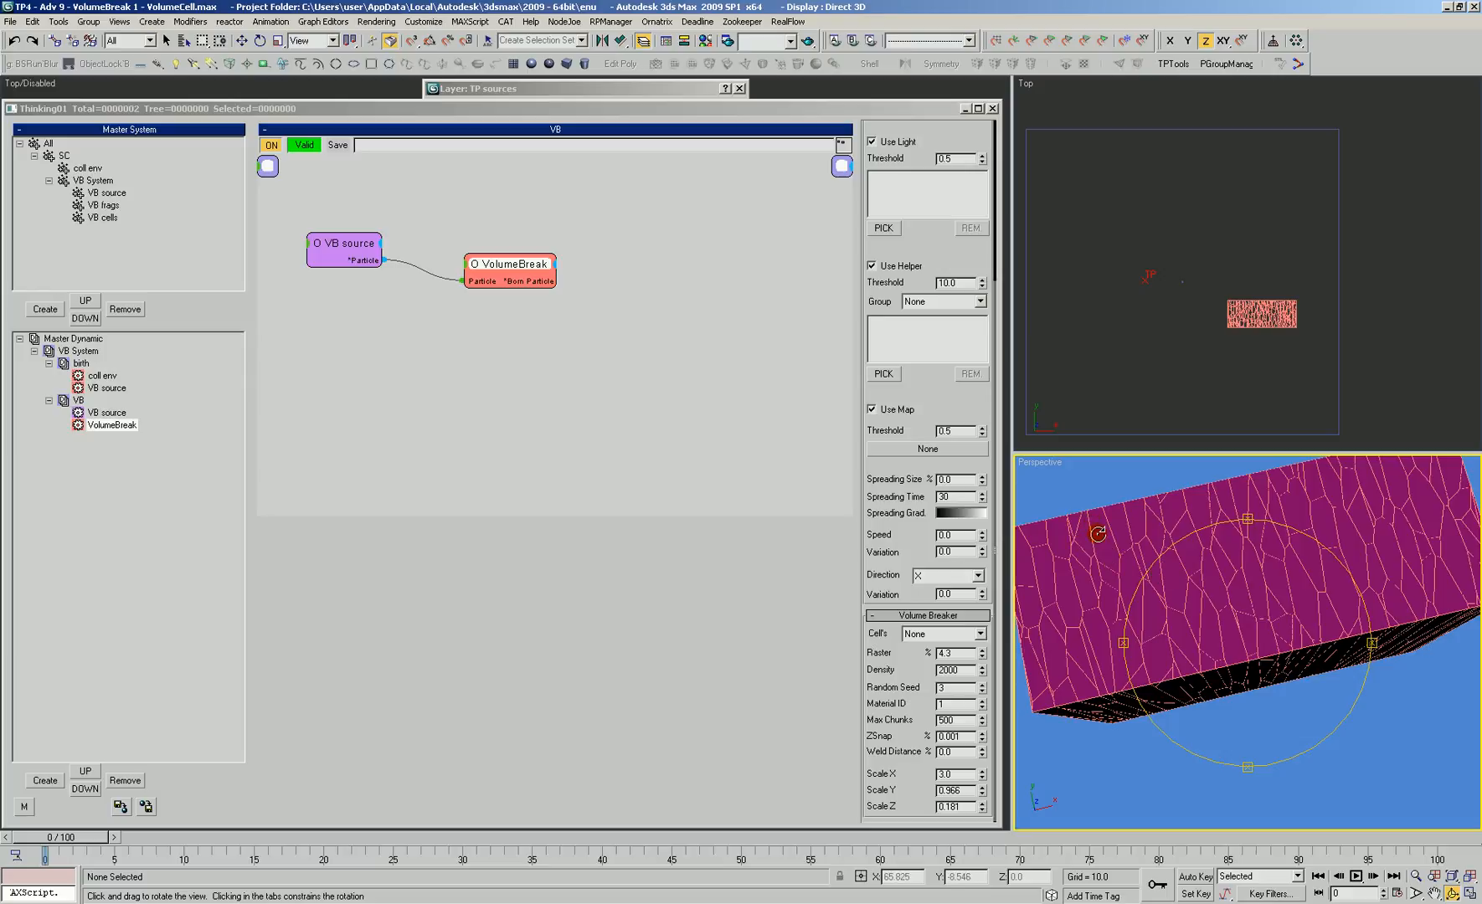
{"action": "mouse_move", "coordinate": [1201, 632]}
{"action": "left_mouse_down"}
{"action": "mouse_move", "coordinate": [1228, 598]}
{"action": "mouse_move", "coordinate": [1220, 612]}
{"action": "mouse_move", "coordinate": [1160, 608]}
{"action": "mouse_move", "coordinate": [1165, 536]}
{"action": "mouse_move", "coordinate": [1333, 595]}
{"action": "mouse_move", "coordinate": [1217, 649]}
{"action": "left_mouse_up"}
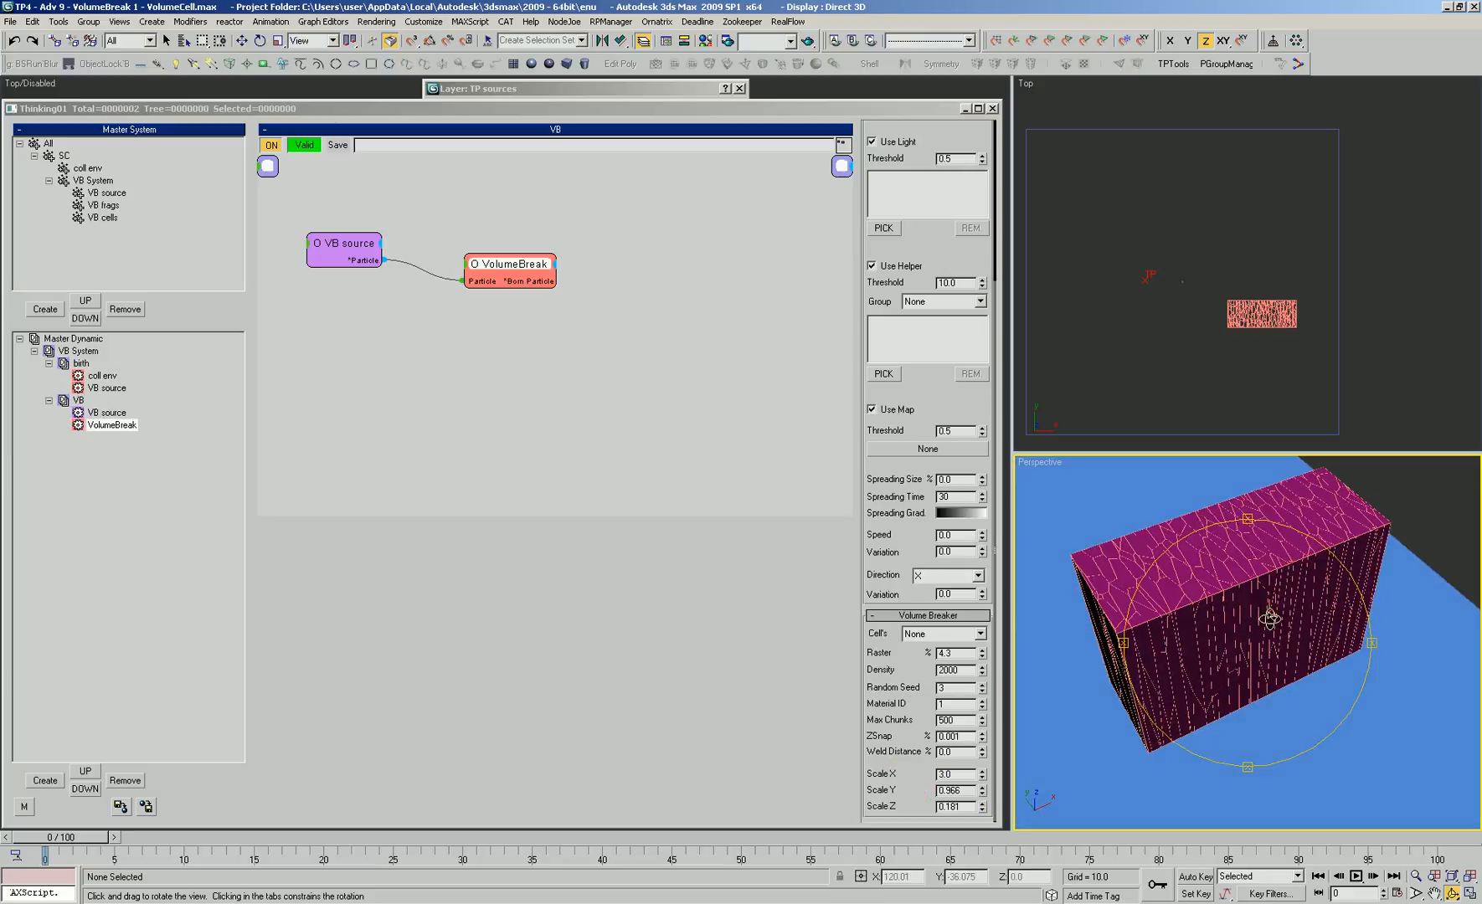
{"action": "mouse_move", "coordinate": [1262, 664]}
{"action": "middle_mouse_down", "text": "ctrl+alt"}
{"action": "mouse_move", "coordinate": [1260, 683]}
{"action": "mouse_move", "coordinate": [1220, 638]}
{"action": "mouse_move", "coordinate": [1221, 654]}
{"action": "mouse_move", "coordinate": [1196, 634]}
{"action": "mouse_move", "coordinate": [1248, 636]}
{"action": "middle_mouse_up", "text": "ctrl+alt"}
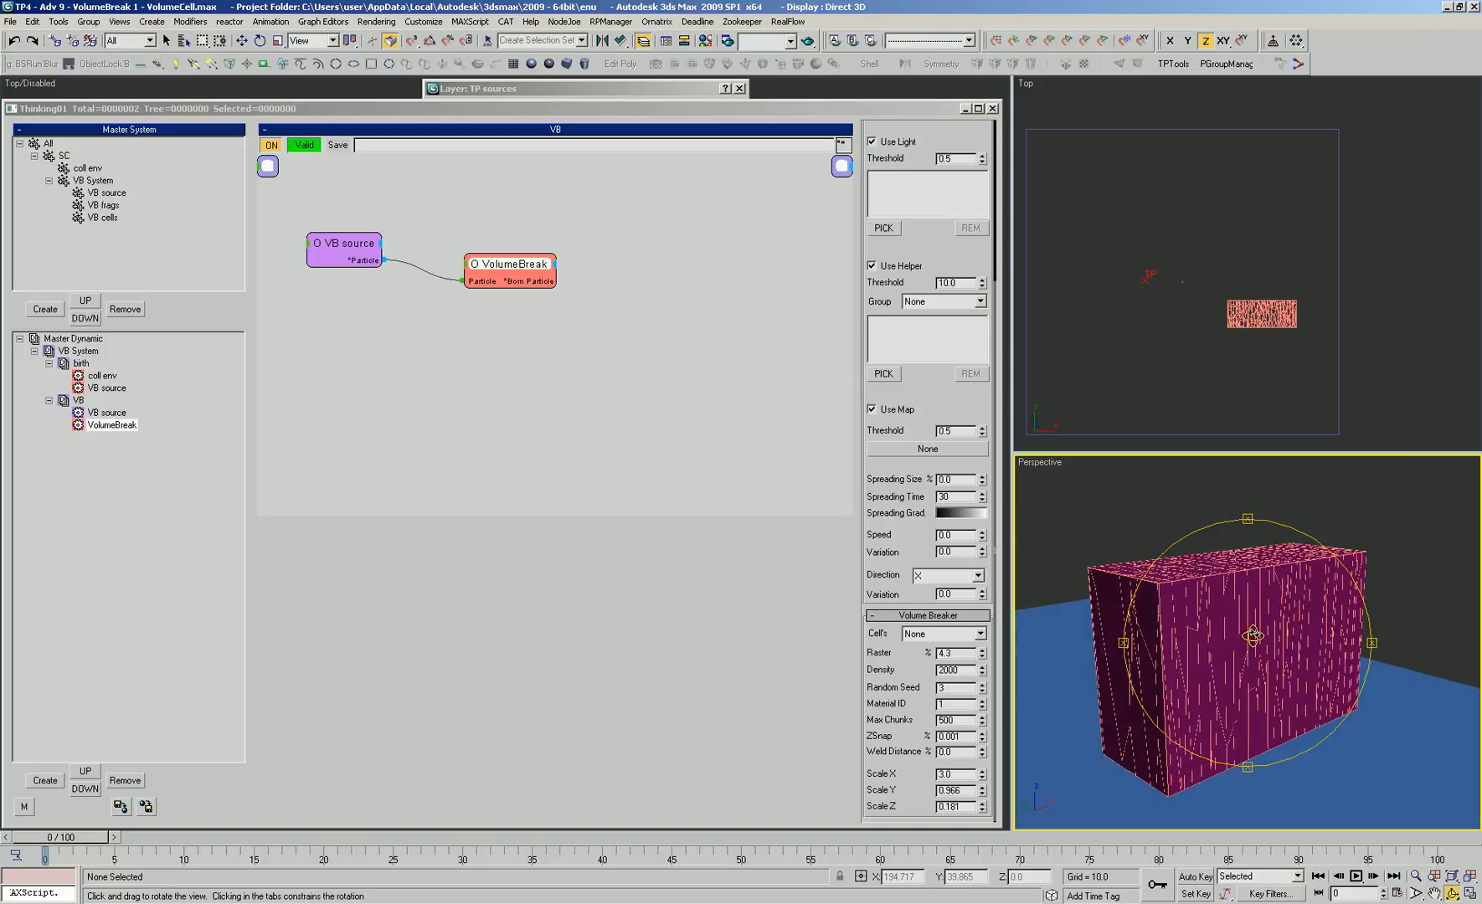
{"action": "left_click_drag", "start_coordinate": [1217, 634], "coordinate": [1184, 688]}
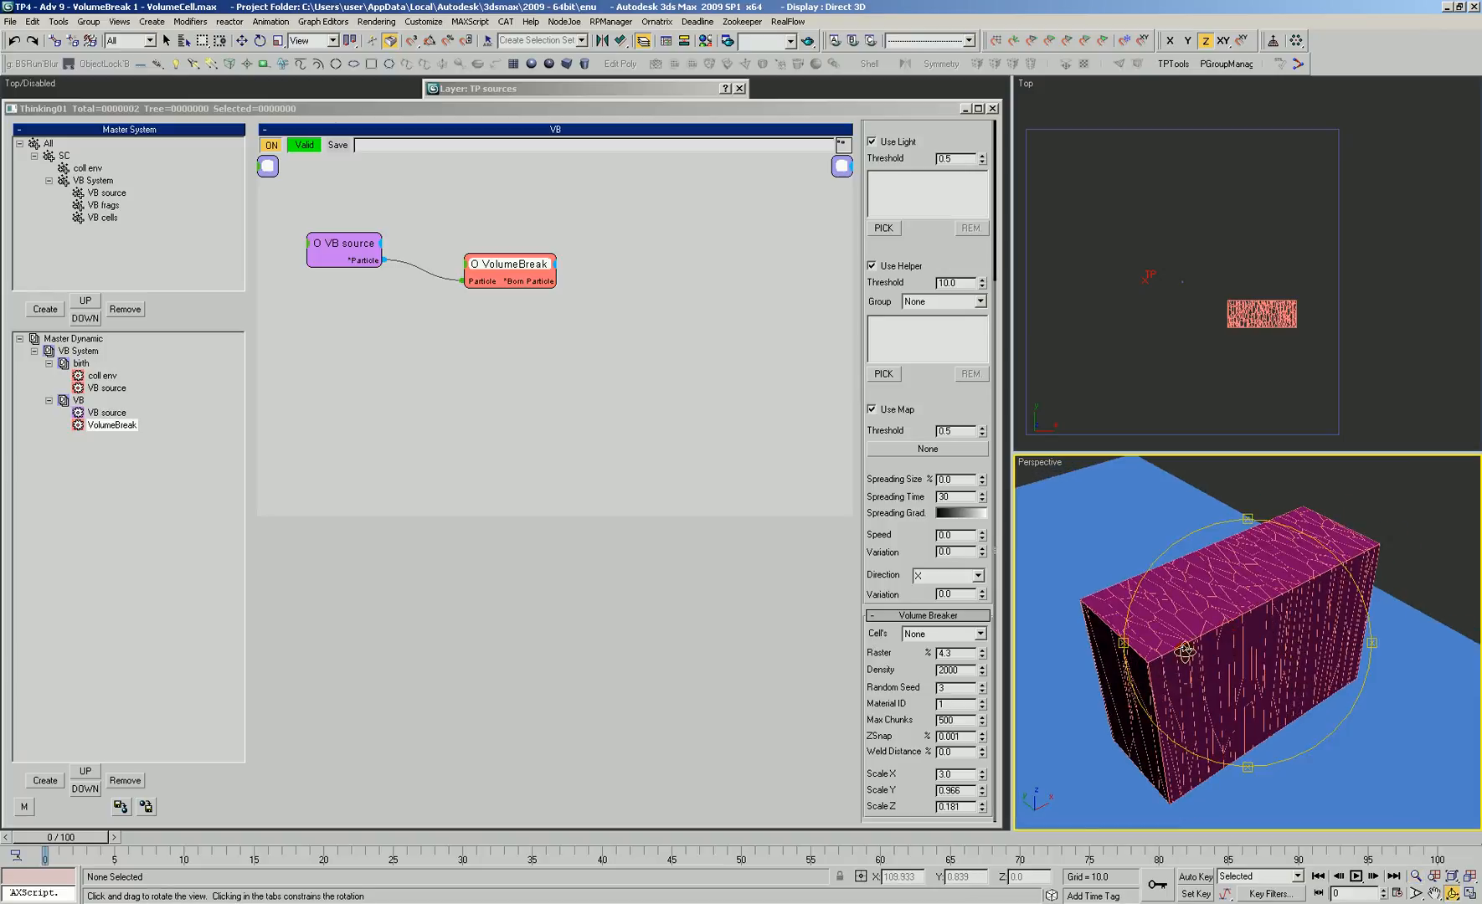
{"action": "mouse_move", "coordinate": [1238, 688]}
{"action": "middle_mouse_down", "text": "alt"}
{"action": "mouse_move", "coordinate": [1260, 669]}
{"action": "mouse_move", "coordinate": [1202, 670]}
{"action": "mouse_move", "coordinate": [1174, 713]}
{"action": "middle_mouse_up", "text": "alt"}
{"action": "left_click_drag", "start_coordinate": [1173, 713], "coordinate": [1227, 649]}
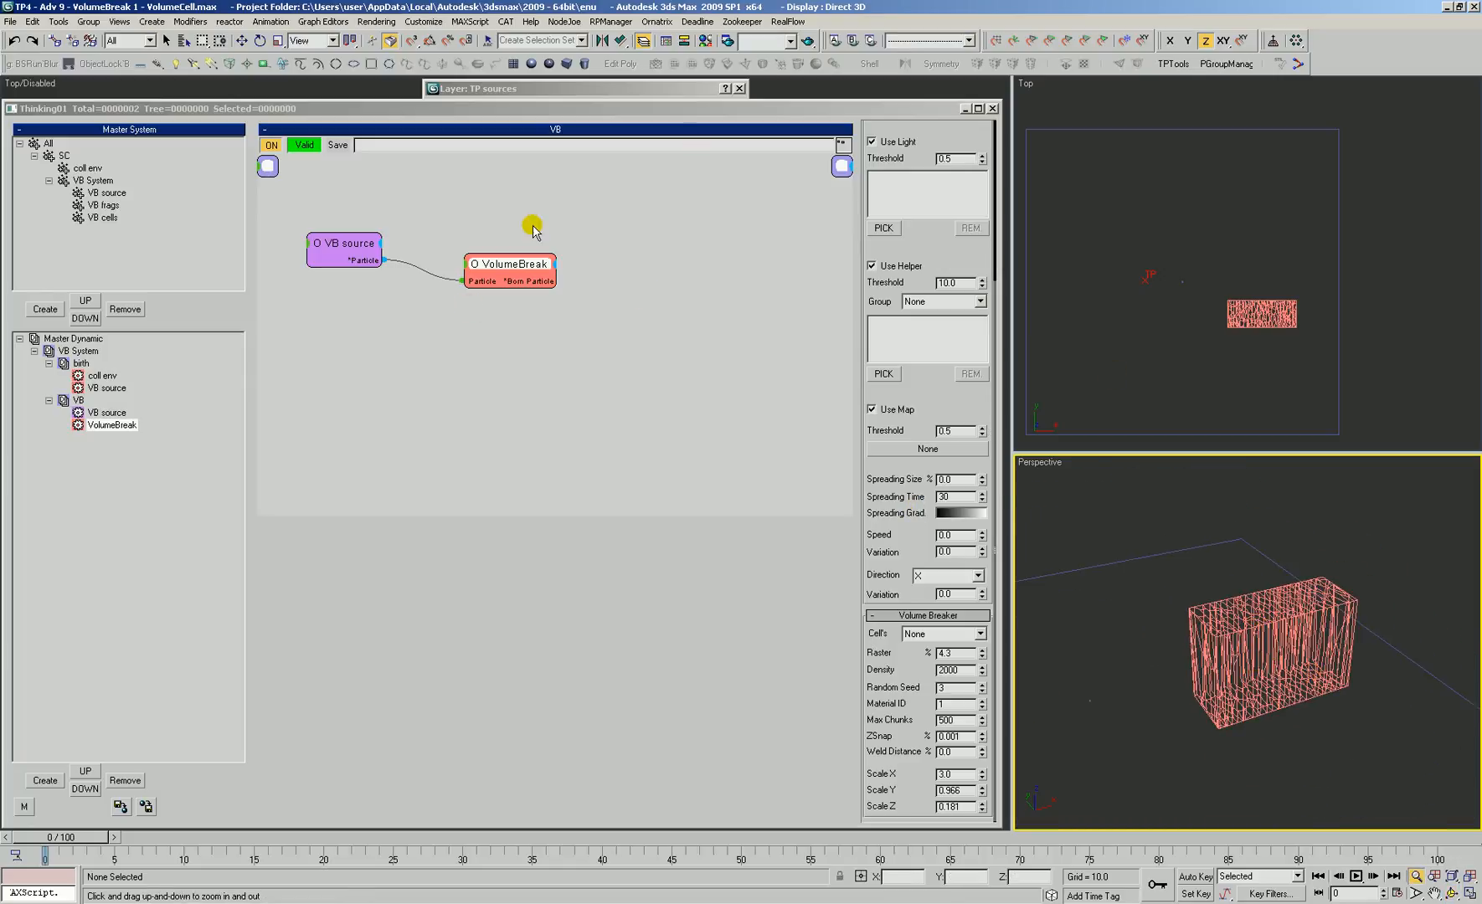
Set the VolumeBreak operator's Activate value to 50% and inspect the activated part of the box
{"action": "left_click_drag", "start_coordinate": [518, 269], "coordinate": [506, 267]}
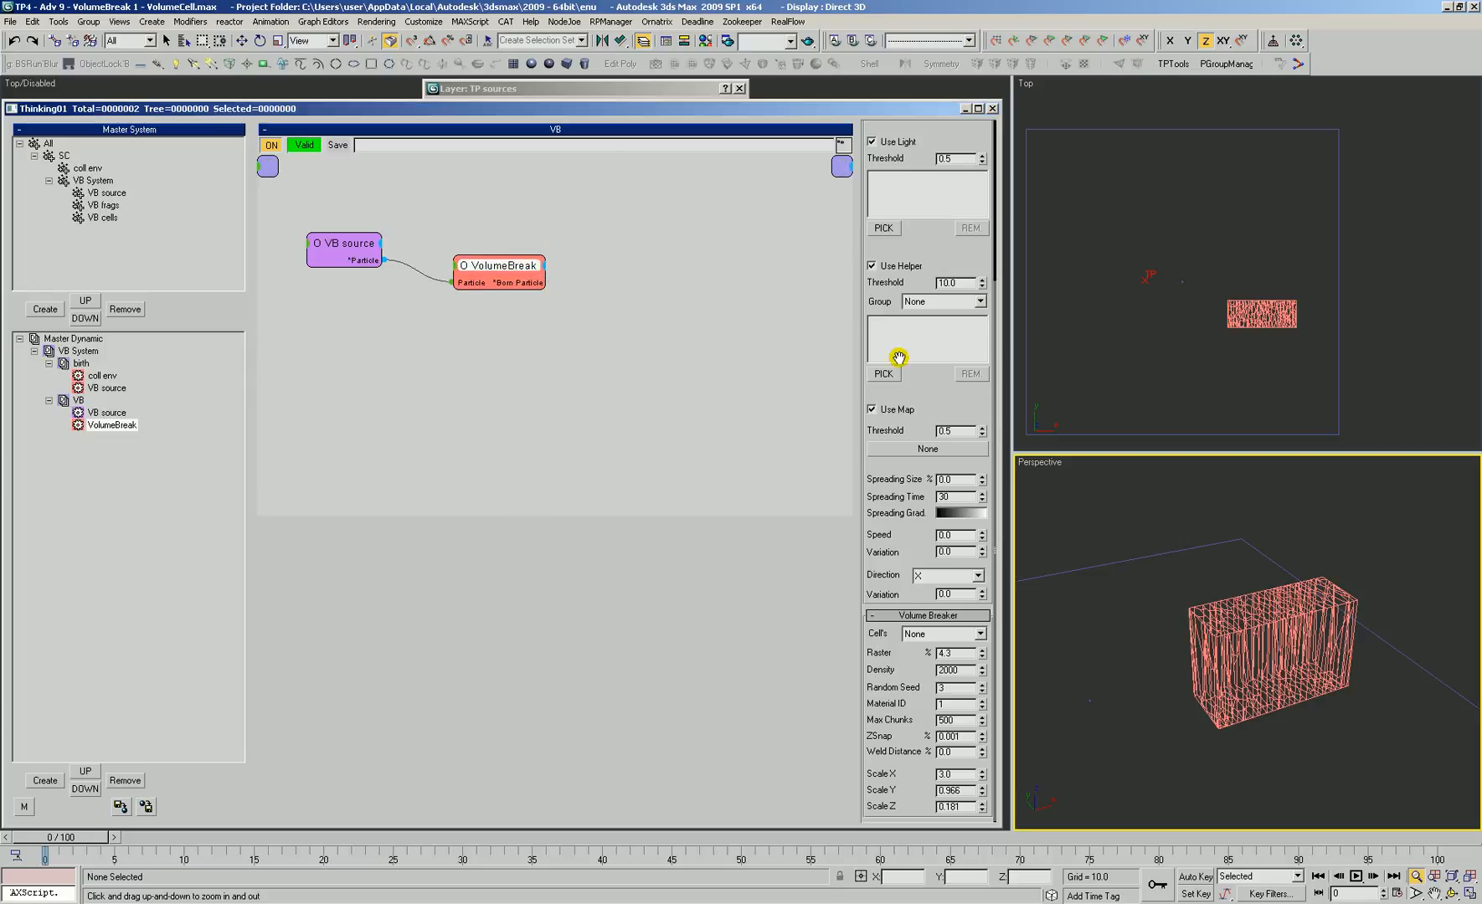
{"action": "scroll", "coordinate": [913, 293], "scroll_direction": "up", "scroll_amount": 5}
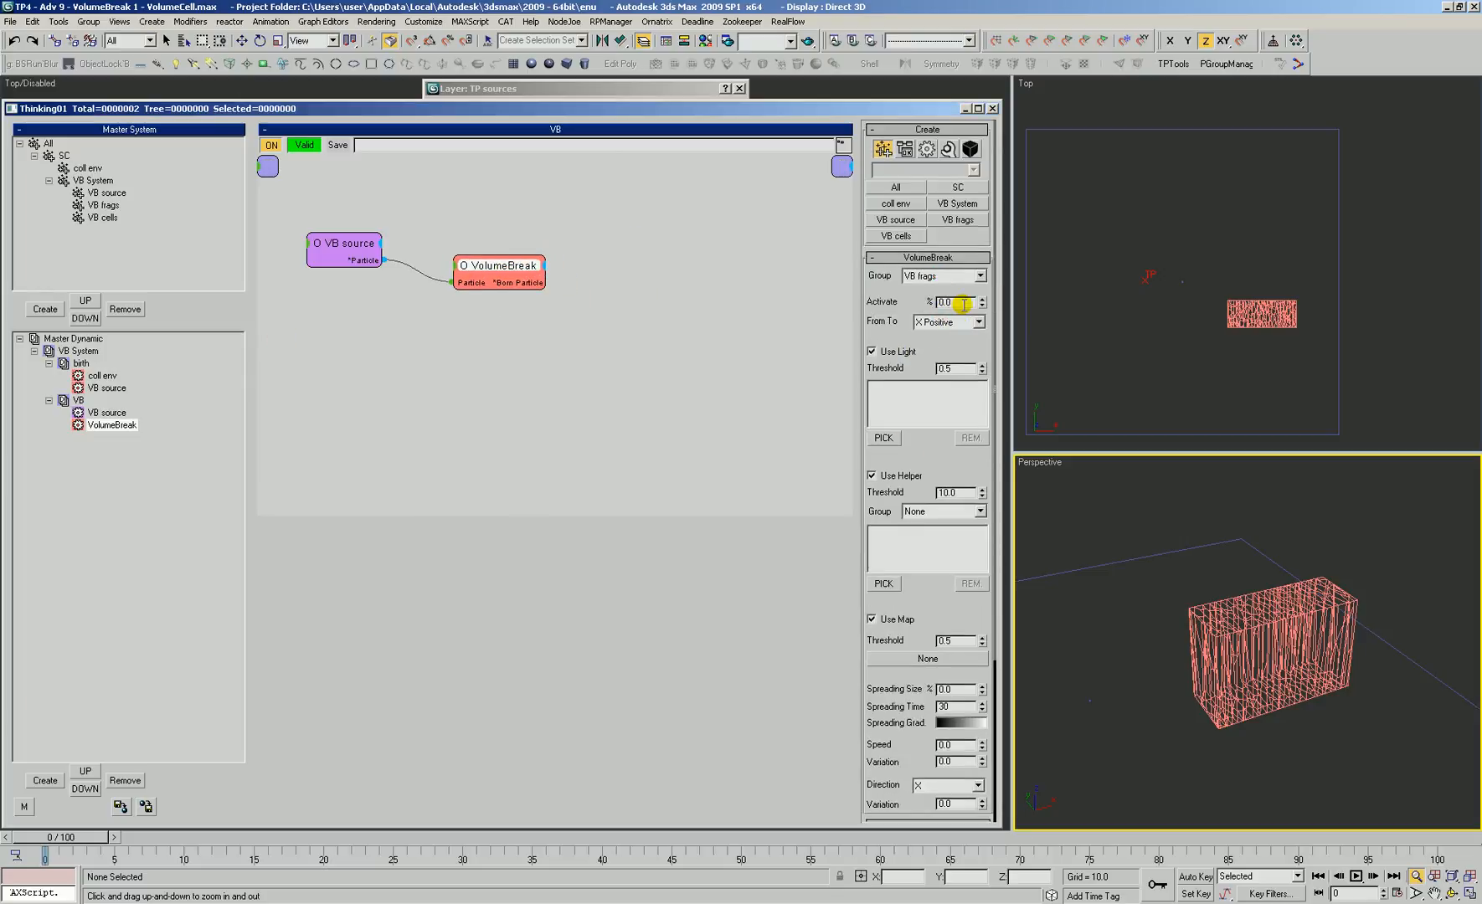
{"action": "double_click", "coordinate": [964, 303]}
{"action": "middle_click_drag", "start_coordinate": [1281, 636], "coordinate": [1241, 619], "text": "alt"}
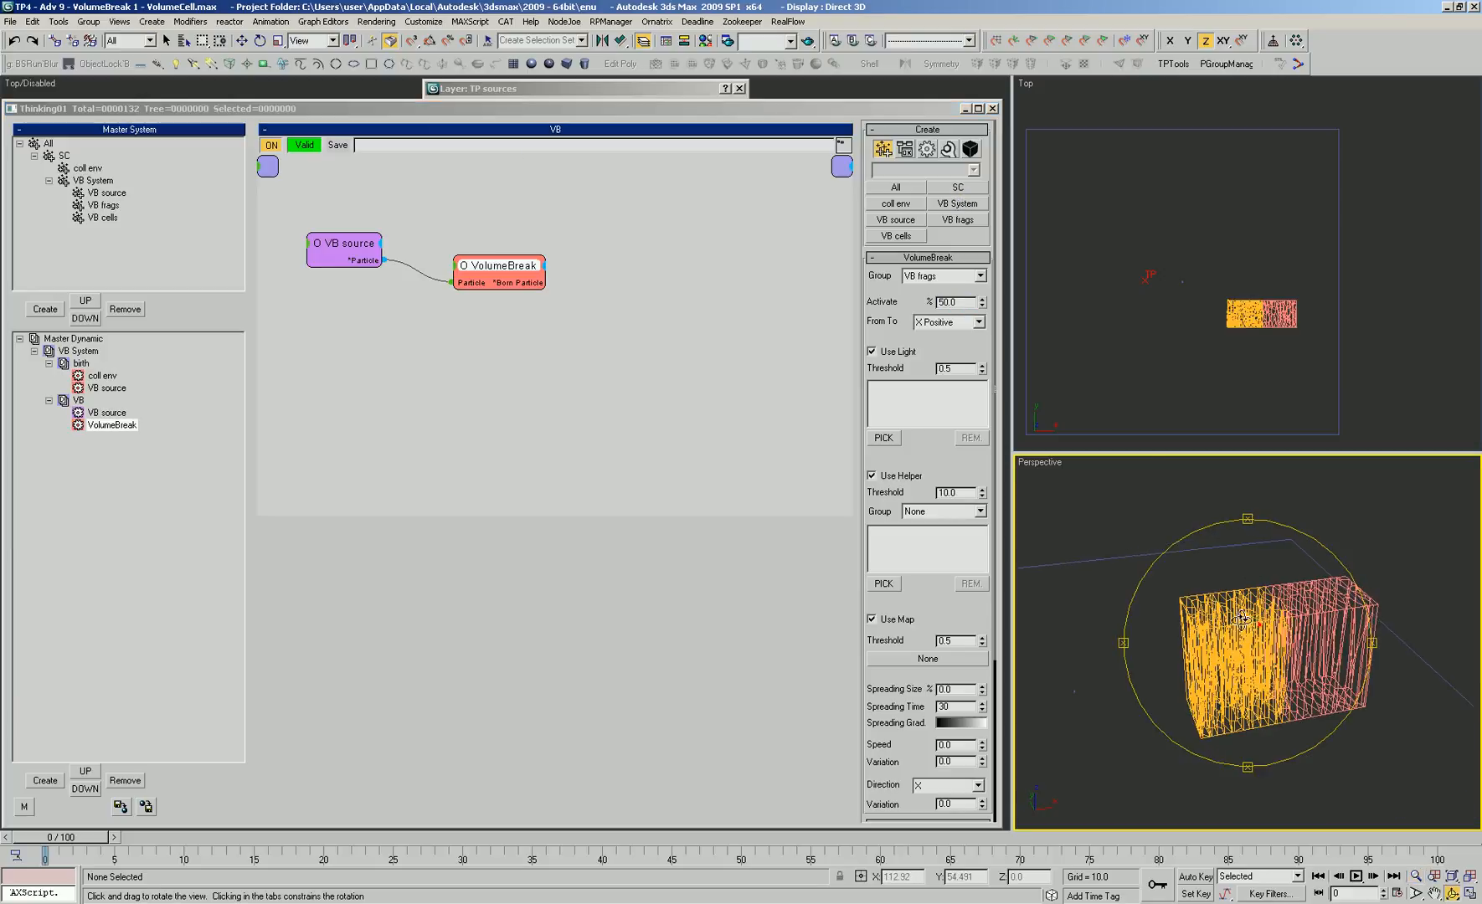
Review the From To directions, keep X Positive and set VolumeBreak's Activate value to 0
{"action": "left_click", "coordinate": [946, 323]}
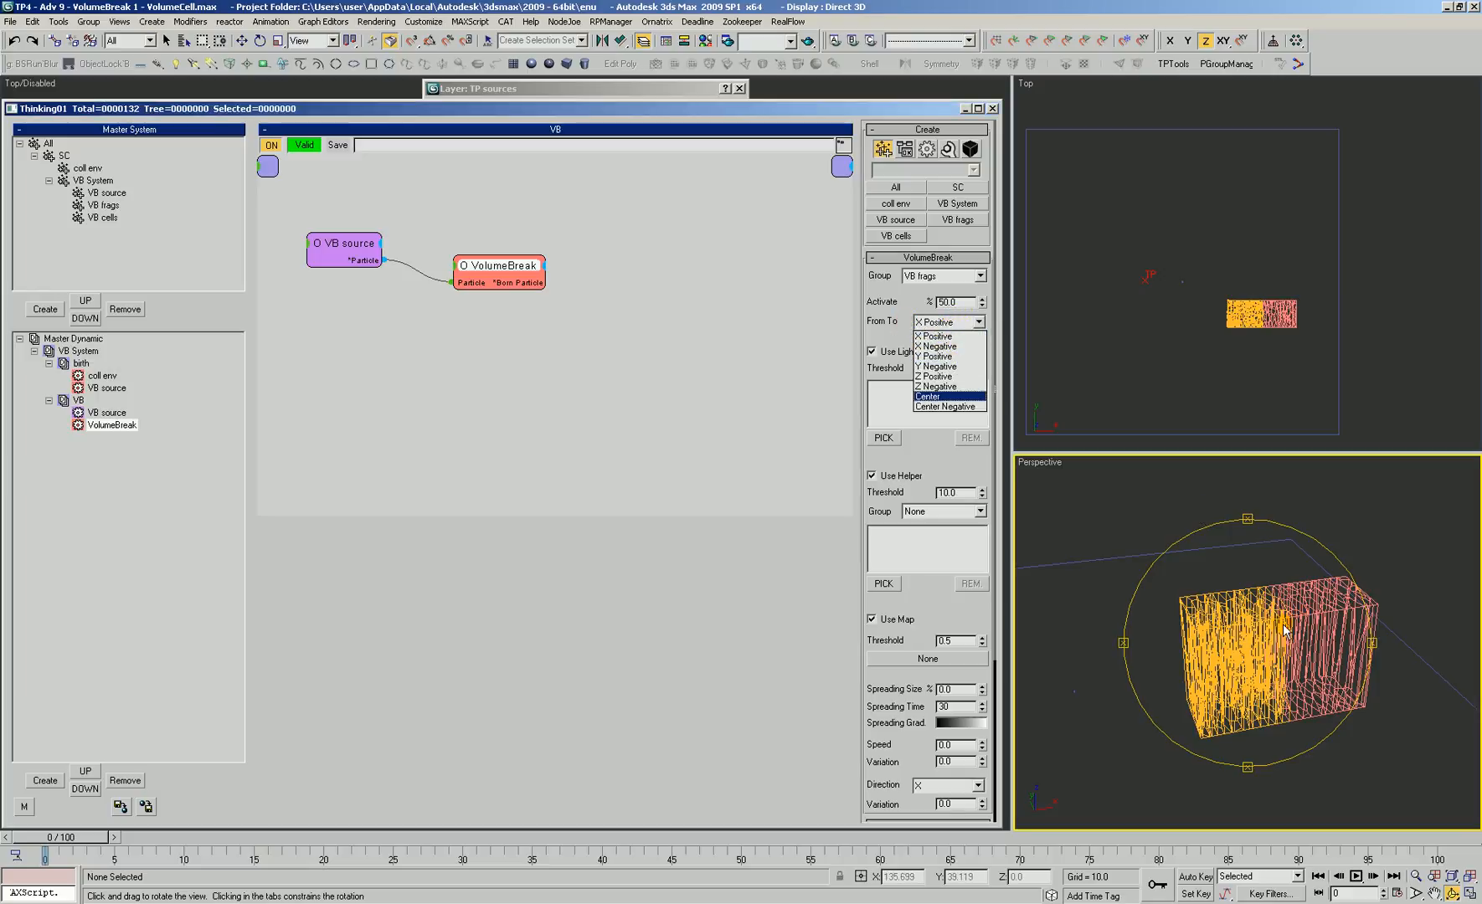
{"action": "left_click", "coordinate": [936, 337]}
{"action": "left_click_drag", "start_coordinate": [965, 303], "coordinate": [900, 301]}
{"action": "type", "text": "0"}
{"action": "key", "text": "Return"}
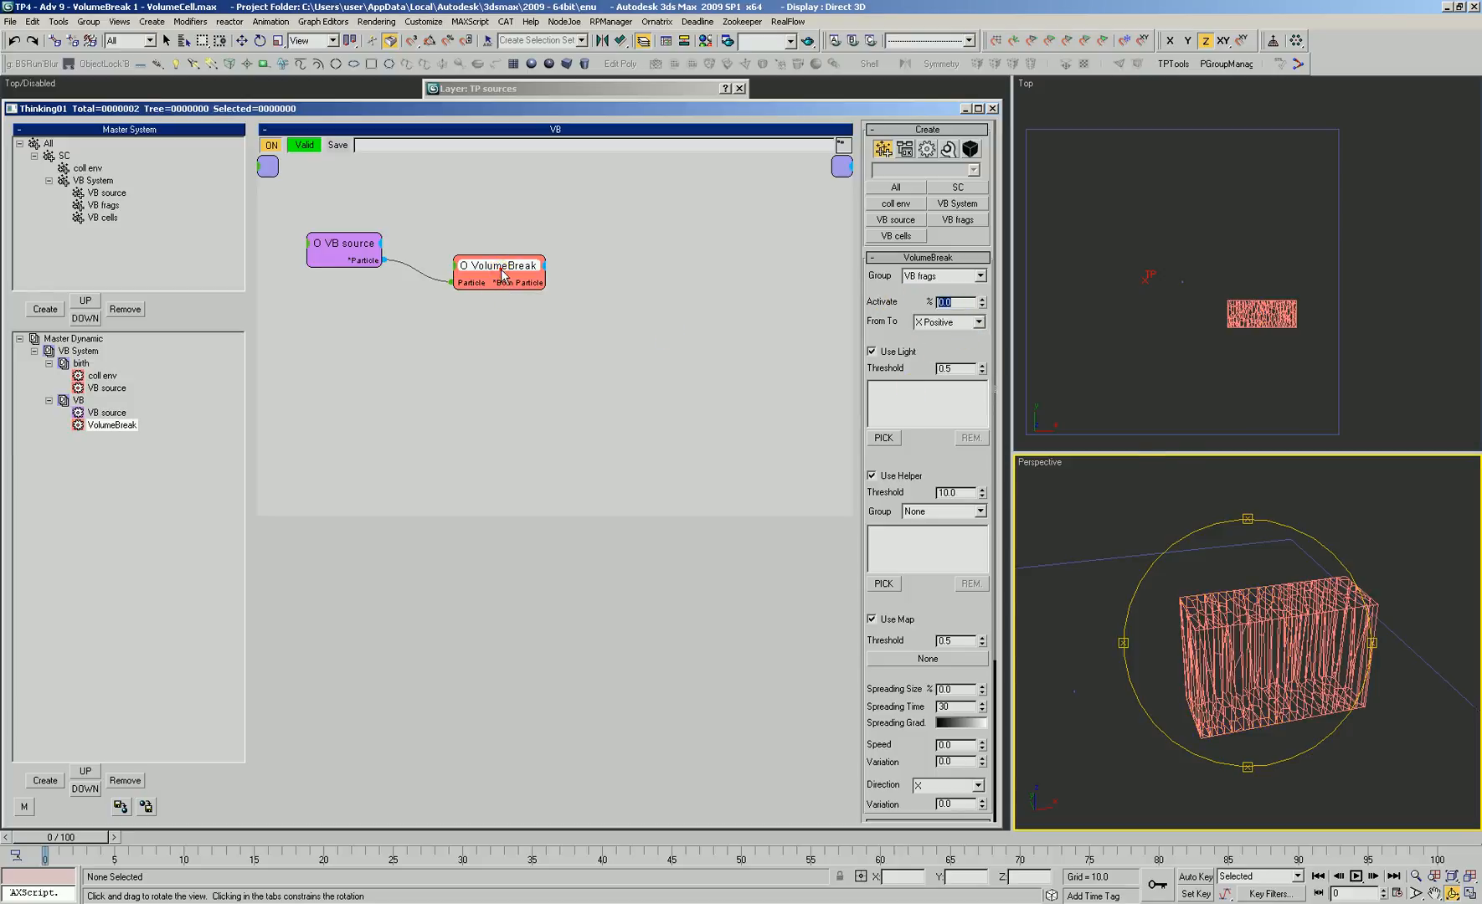
Expose the Activate input on the VolumeBreak node and space the VB source and VolumeBreak nodes farther apart
{"action": "left_click_drag", "start_coordinate": [501, 269], "coordinate": [595, 258]}
{"action": "left_click", "coordinate": [555, 255]}
{"action": "left_click", "coordinate": [525, 317]}
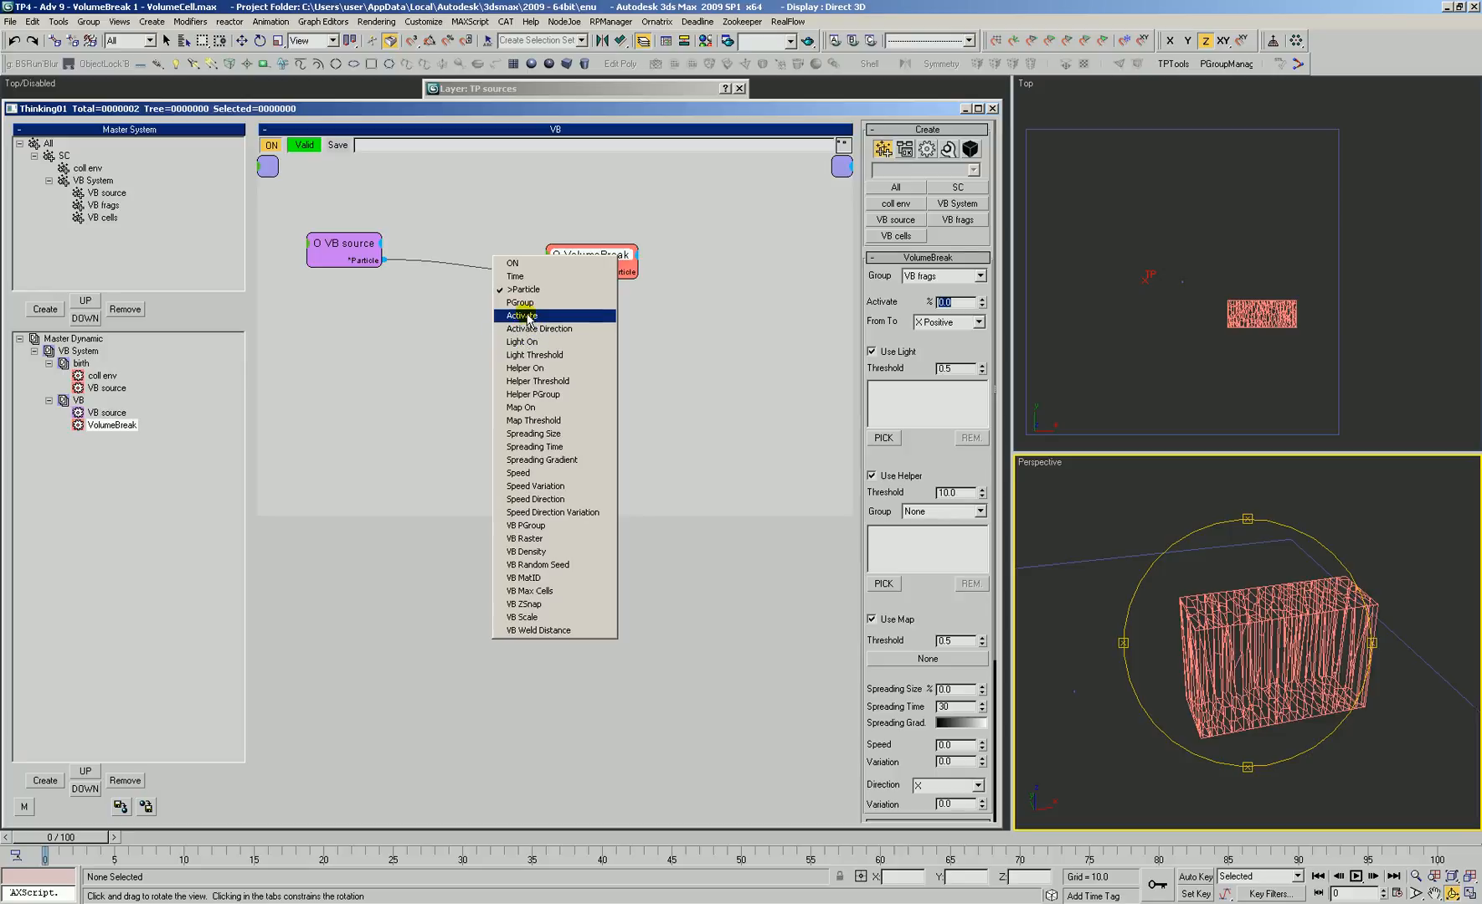
{"action": "left_click_drag", "start_coordinate": [585, 258], "coordinate": [646, 262]}
{"action": "left_click_drag", "start_coordinate": [335, 245], "coordinate": [308, 226]}
Insert the graphOp black box from m3d_Basic and place its nodes below VB source
{"action": "left_click", "coordinate": [378, 282]}
{"action": "right_click", "coordinate": [371, 277]}
{"action": "mouse_move", "coordinate": [393, 336]}
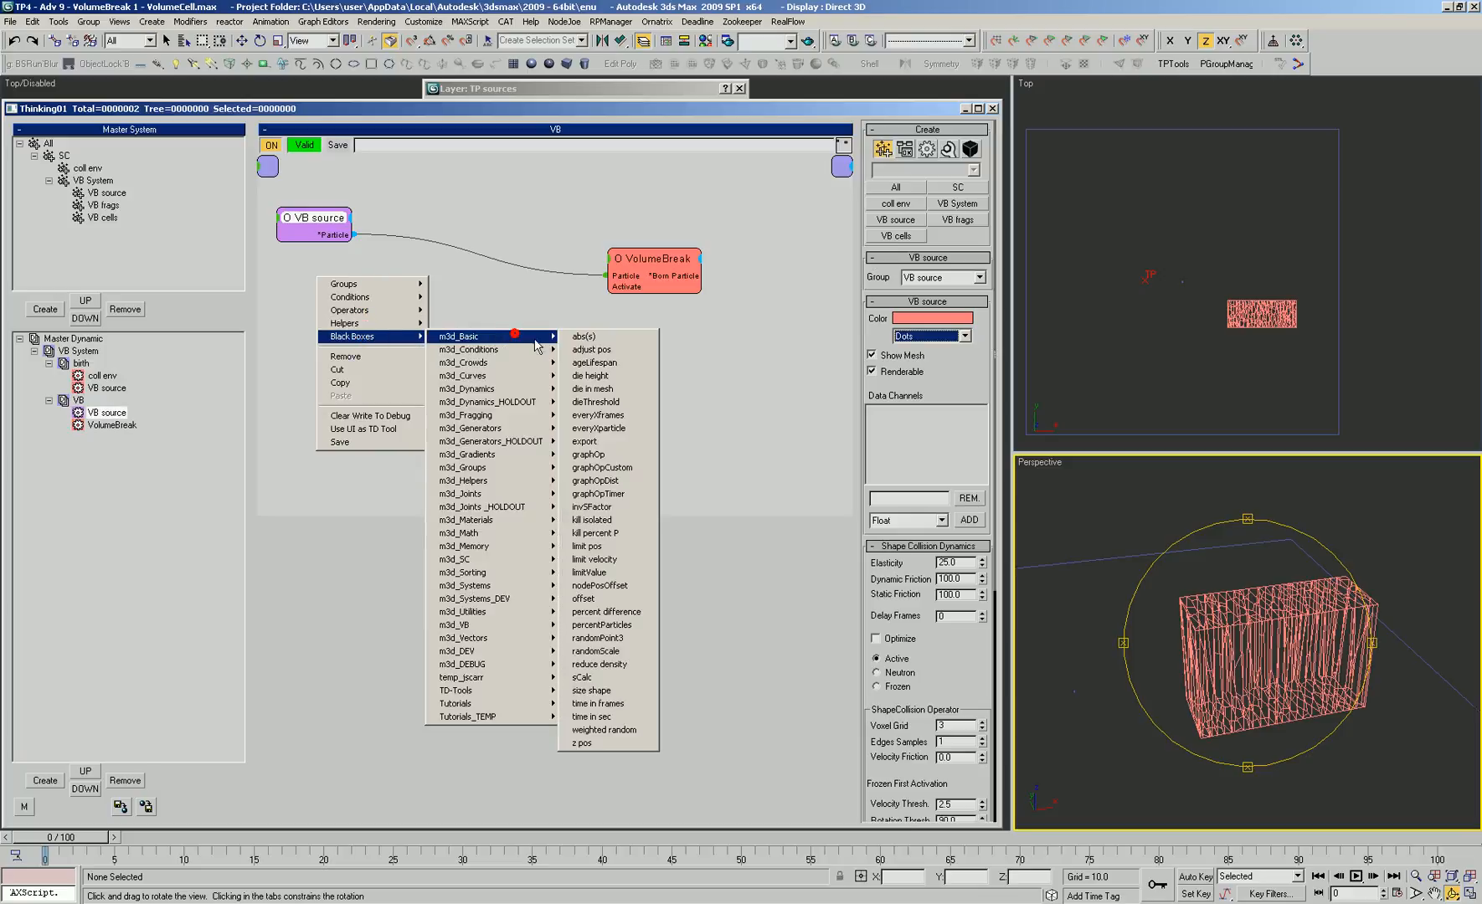
{"action": "left_click", "coordinate": [589, 454]}
{"action": "left_click_drag", "start_coordinate": [409, 294], "coordinate": [347, 348]}
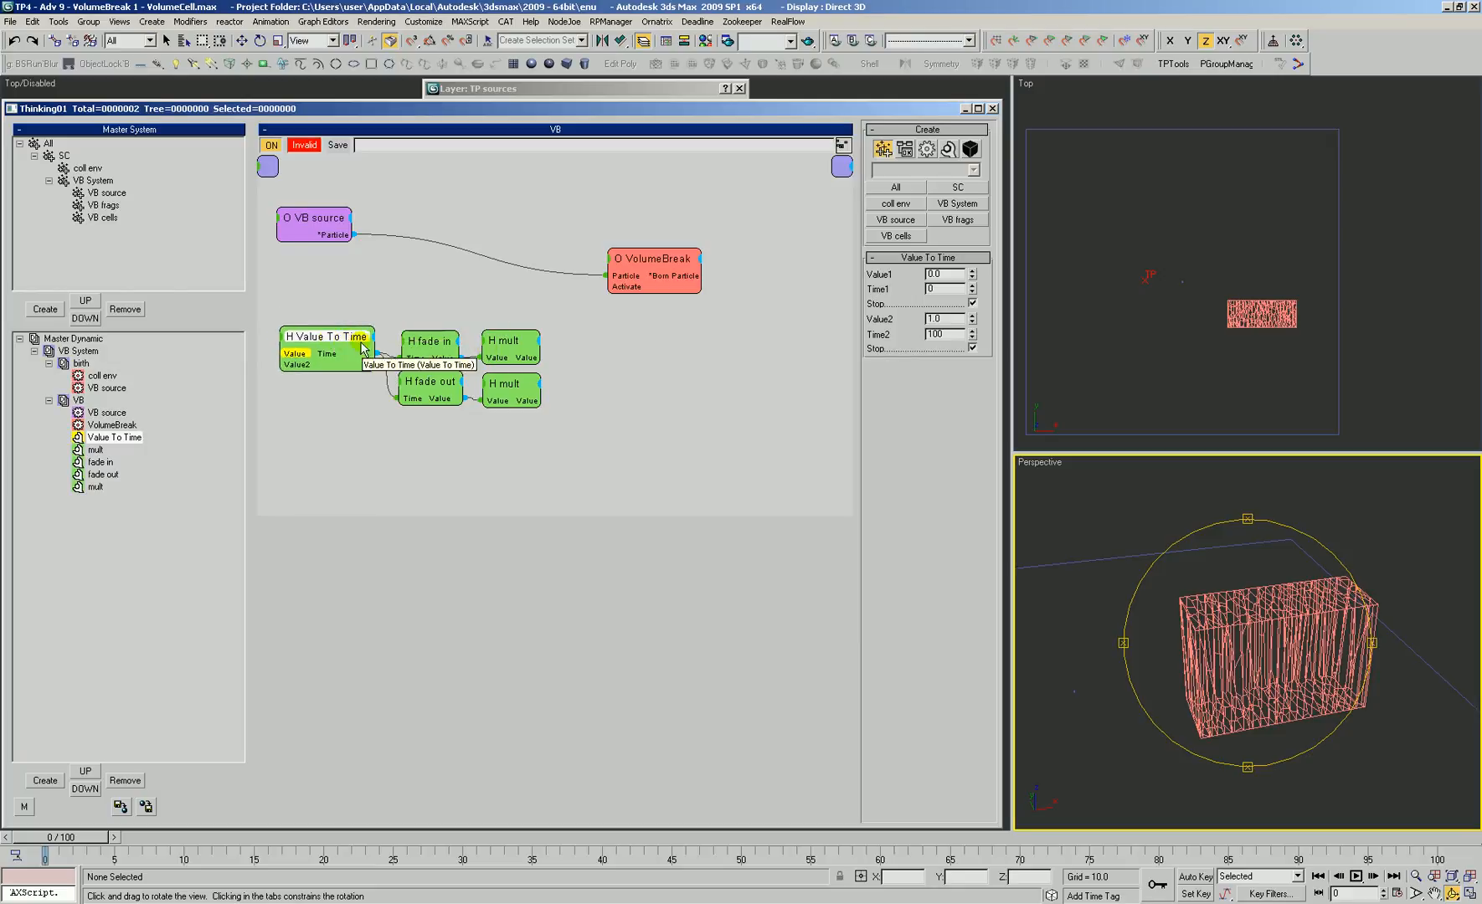
Delete the Value To Time, fade out and both mult nodes, and wire fade in's Value to VolumeBreak's Activate input
{"action": "key", "text": "Delete"}
{"action": "mouse_move", "coordinate": [390, 420]}
{"action": "left_mouse_down"}
{"action": "mouse_move", "coordinate": [444, 390]}
{"action": "mouse_move", "coordinate": [512, 390]}
{"action": "mouse_move", "coordinate": [509, 357]}
{"action": "mouse_move", "coordinate": [441, 314]}
{"action": "mouse_move", "coordinate": [628, 286]}
{"action": "left_mouse_up"}
{"action": "key", "text": "Delete"}
{"action": "left_click", "coordinate": [508, 357]}
{"action": "key", "text": "Delete"}
{"action": "left_click_drag", "start_coordinate": [438, 303], "coordinate": [469, 311]}
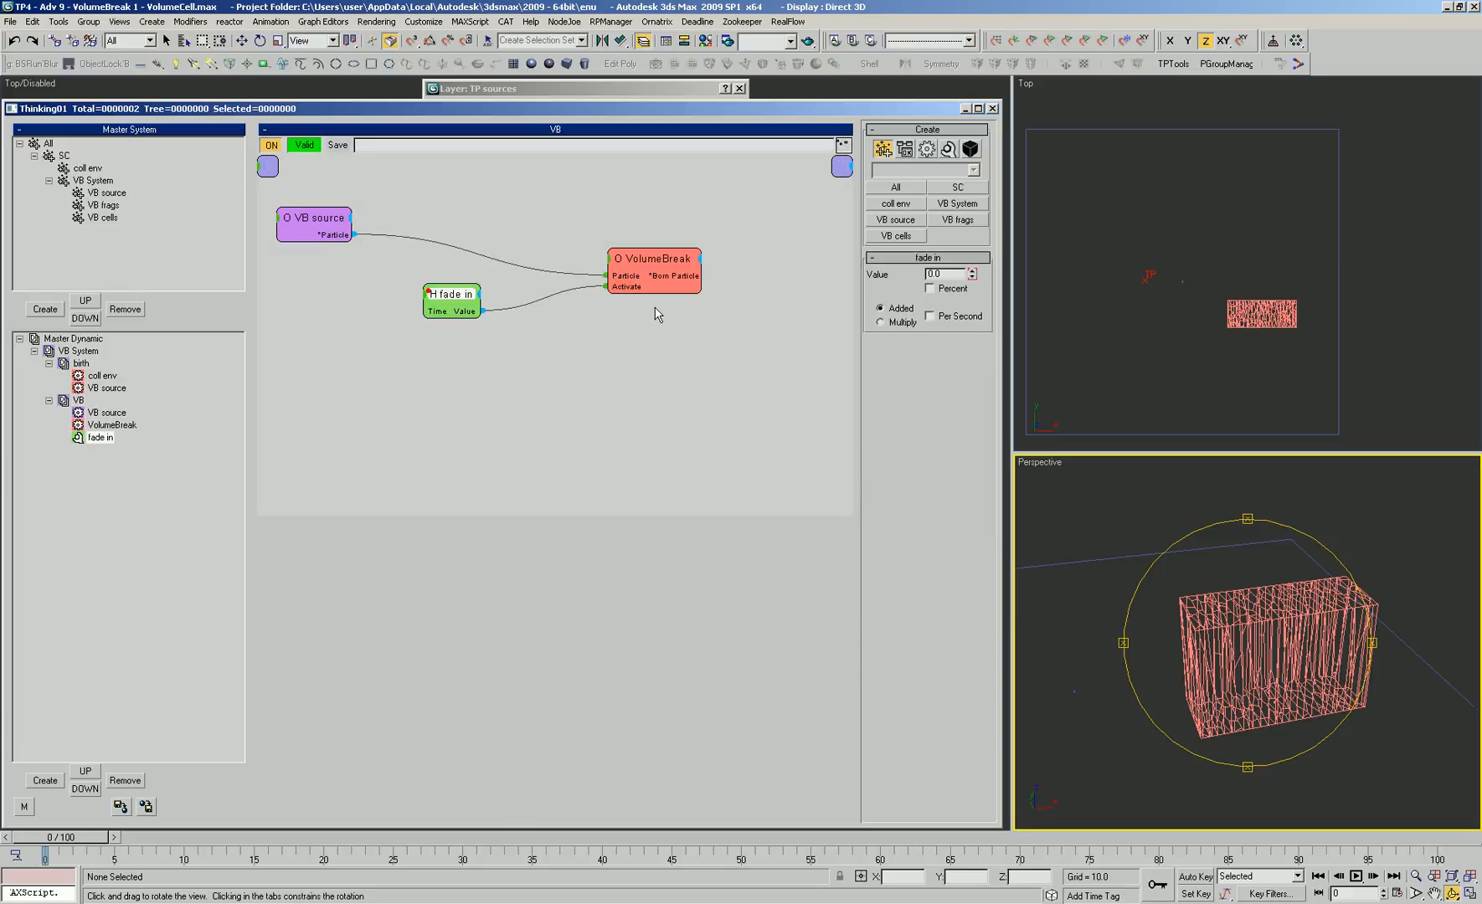
Show the fade in node's Value curve in the curve editor, with the Selected Objects filter turned off
{"action": "right_click", "coordinate": [945, 275]}
{"action": "left_click", "coordinate": [929, 461]}
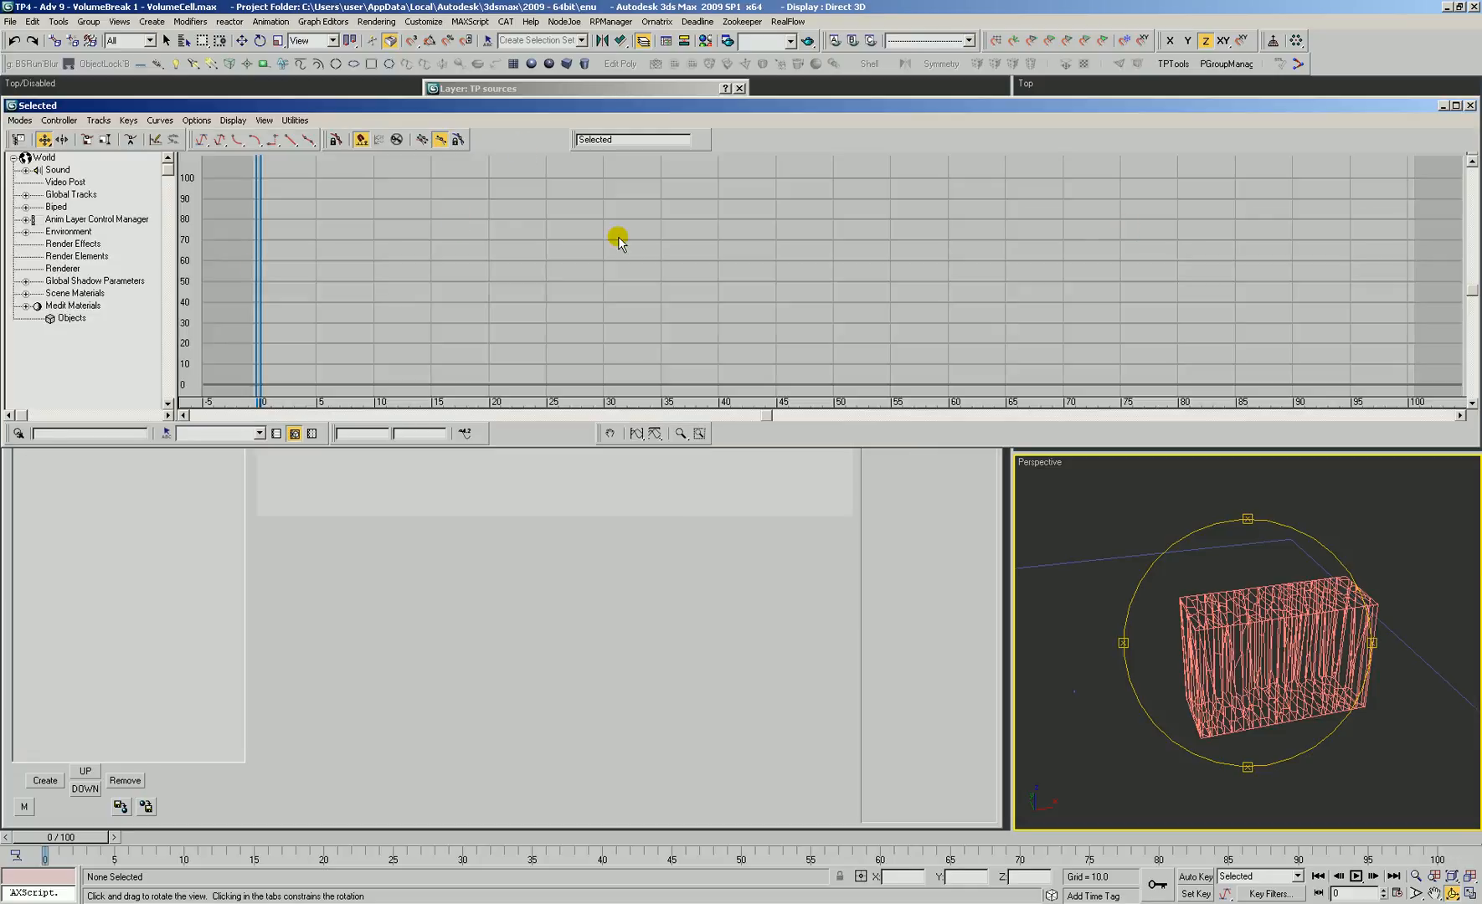
{"action": "left_click", "coordinate": [19, 139]}
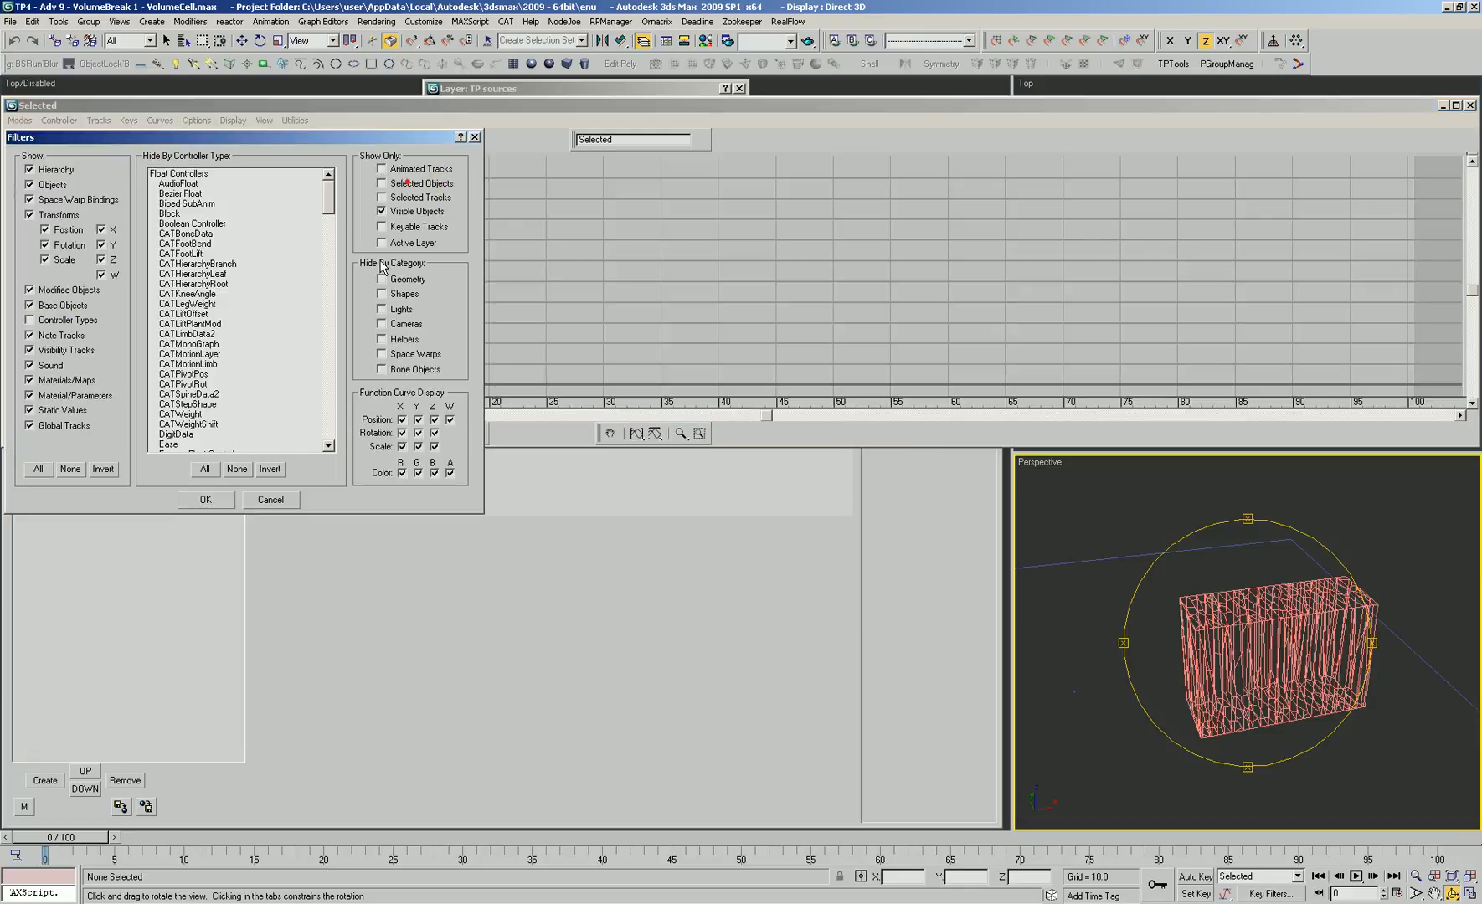
{"action": "left_click", "coordinate": [206, 500]}
{"action": "scroll", "coordinate": [55, 382], "scroll_direction": "down", "scroll_amount": 6}
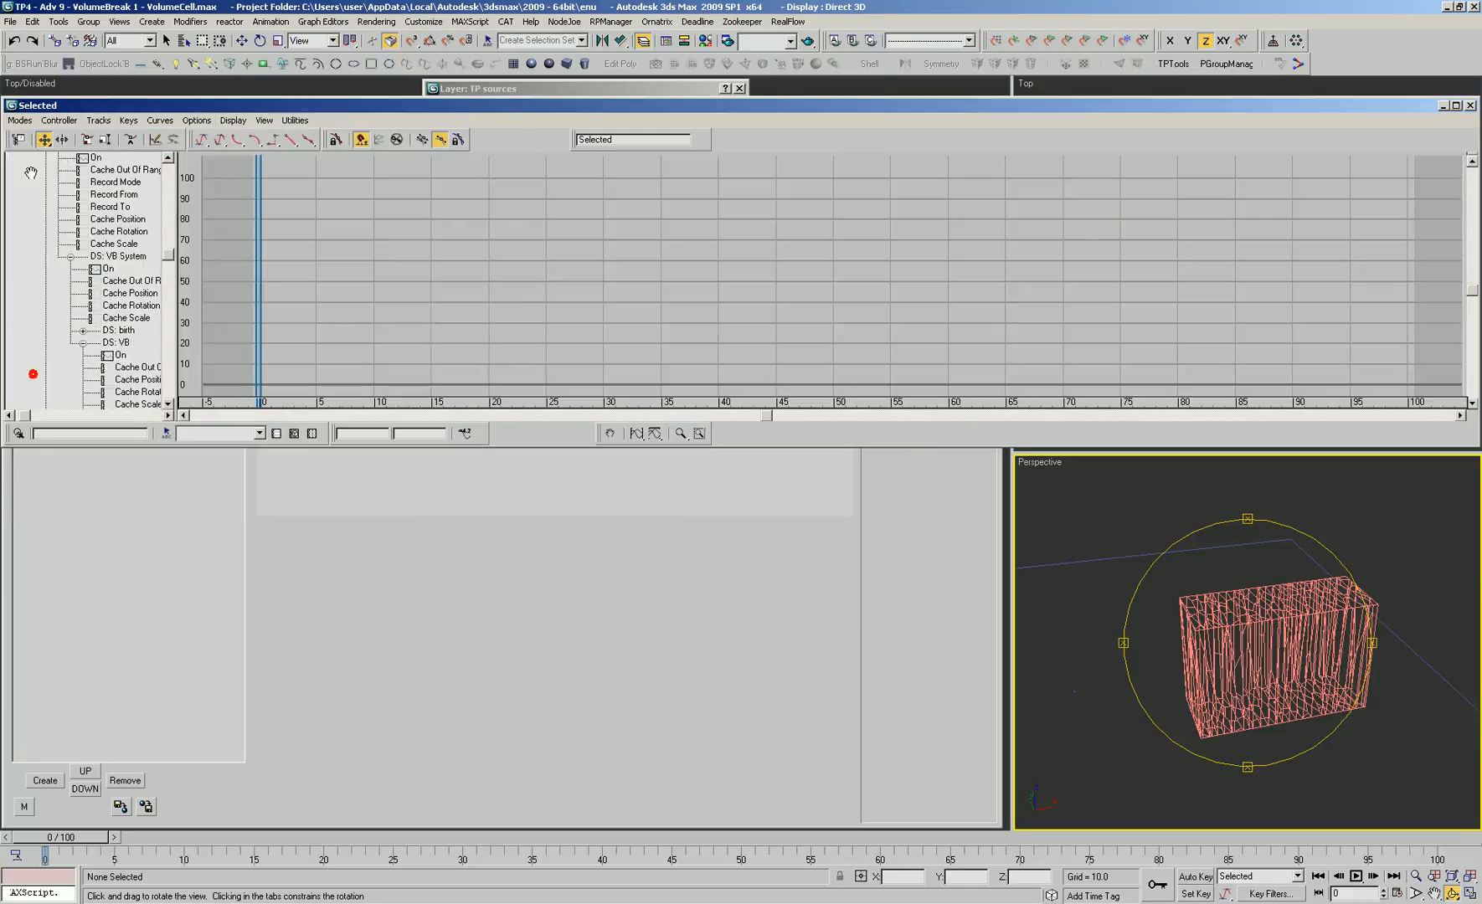
{"action": "left_click", "coordinate": [68, 256]}
{"action": "left_click", "coordinate": [73, 343]}
{"action": "left_click", "coordinate": [848, 308]}
Place the fade in curve's end key at frame 30 with value 1 and its start key at frame 10
{"action": "left_click_drag", "start_coordinate": [1408, 177], "coordinate": [603, 175]}
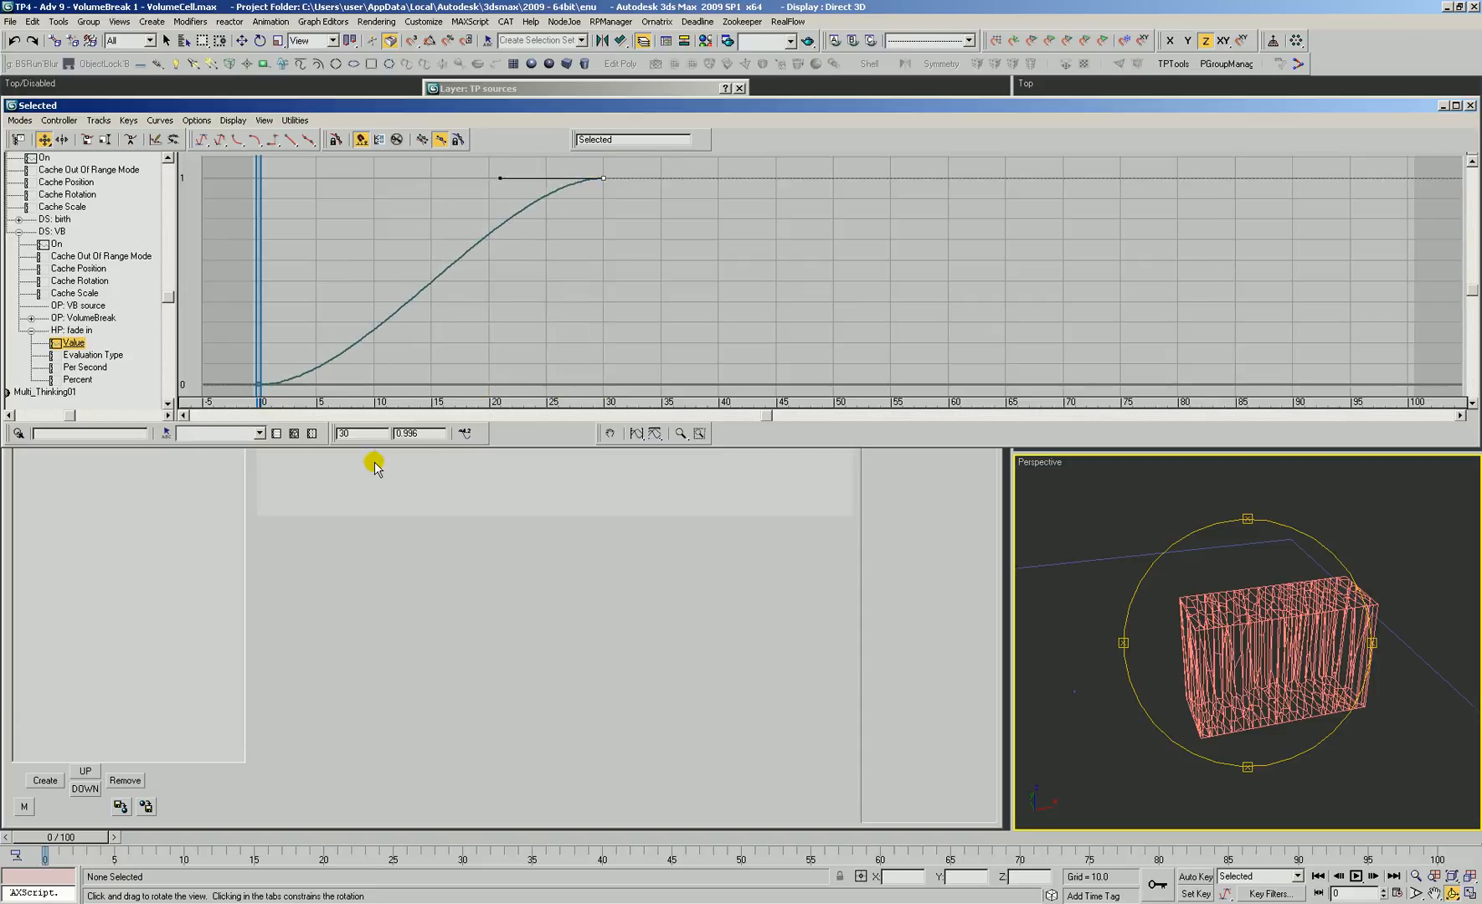
{"action": "left_click", "coordinate": [412, 434]}
{"action": "left_click", "coordinate": [258, 384]}
{"action": "type", "text": "10"}
{"action": "key", "text": "Return"}
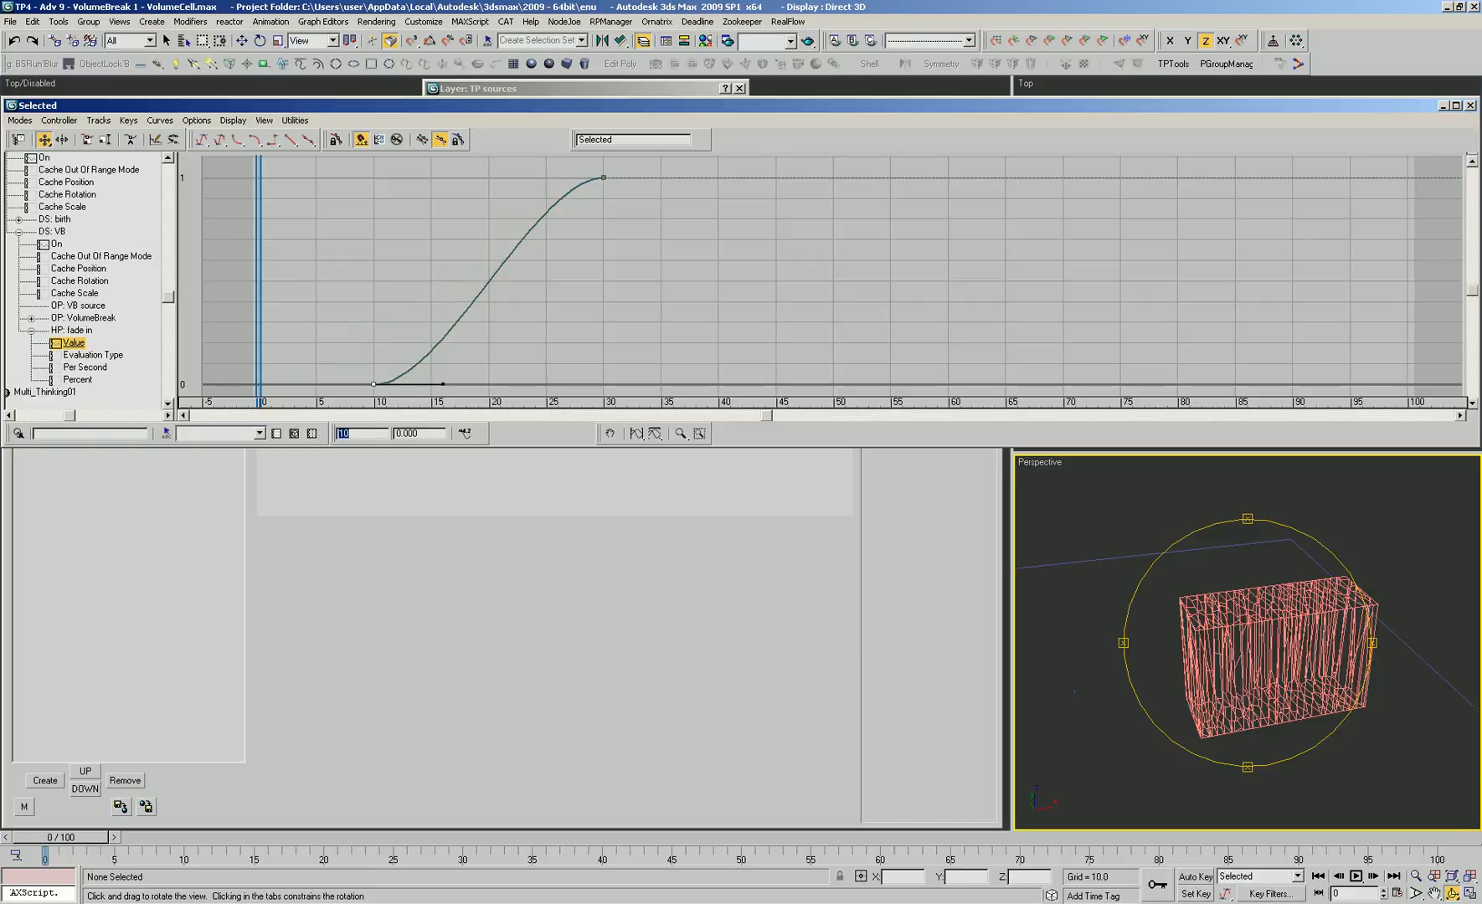
{"action": "left_click", "coordinate": [1470, 106]}
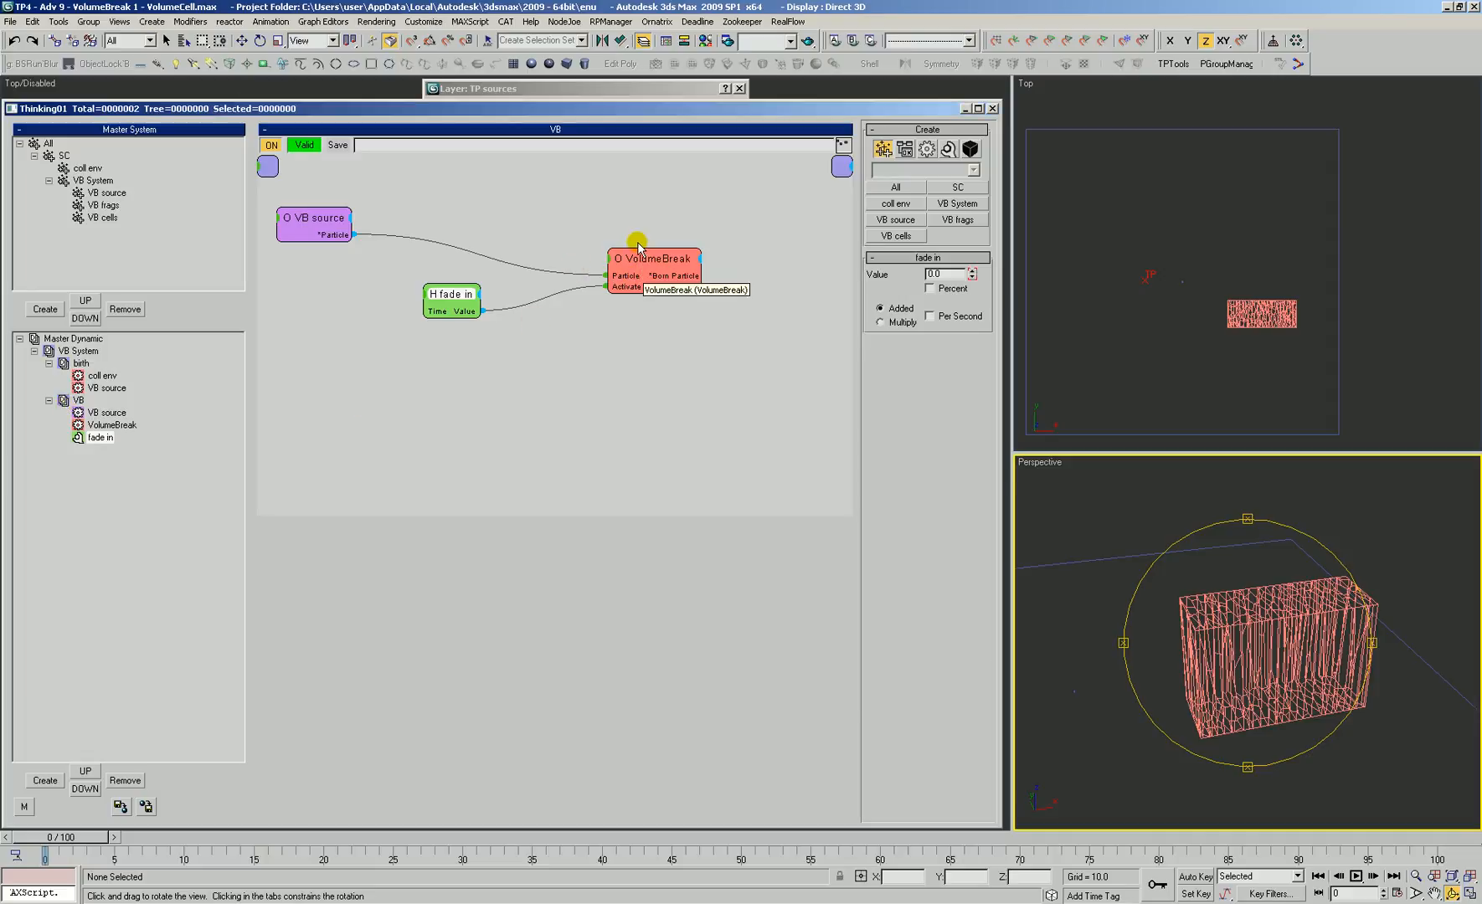
Reopen the fade in Value curve and review how it rises between its two keys
{"action": "left_click_drag", "start_coordinate": [643, 253], "coordinate": [635, 251]}
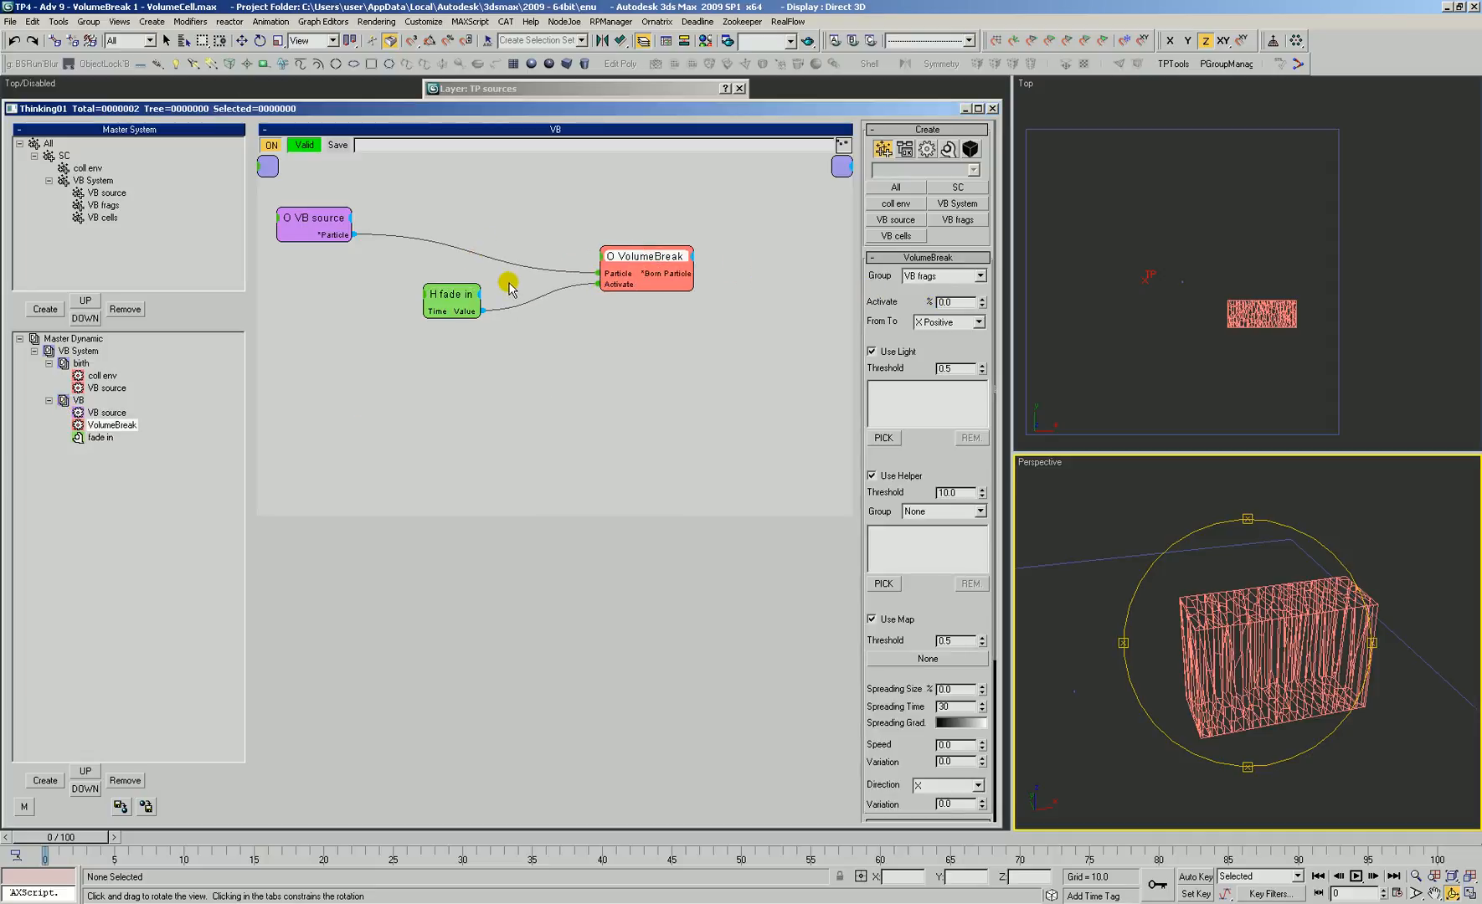
{"action": "left_click", "coordinate": [445, 312]}
{"action": "right_click", "coordinate": [942, 276]}
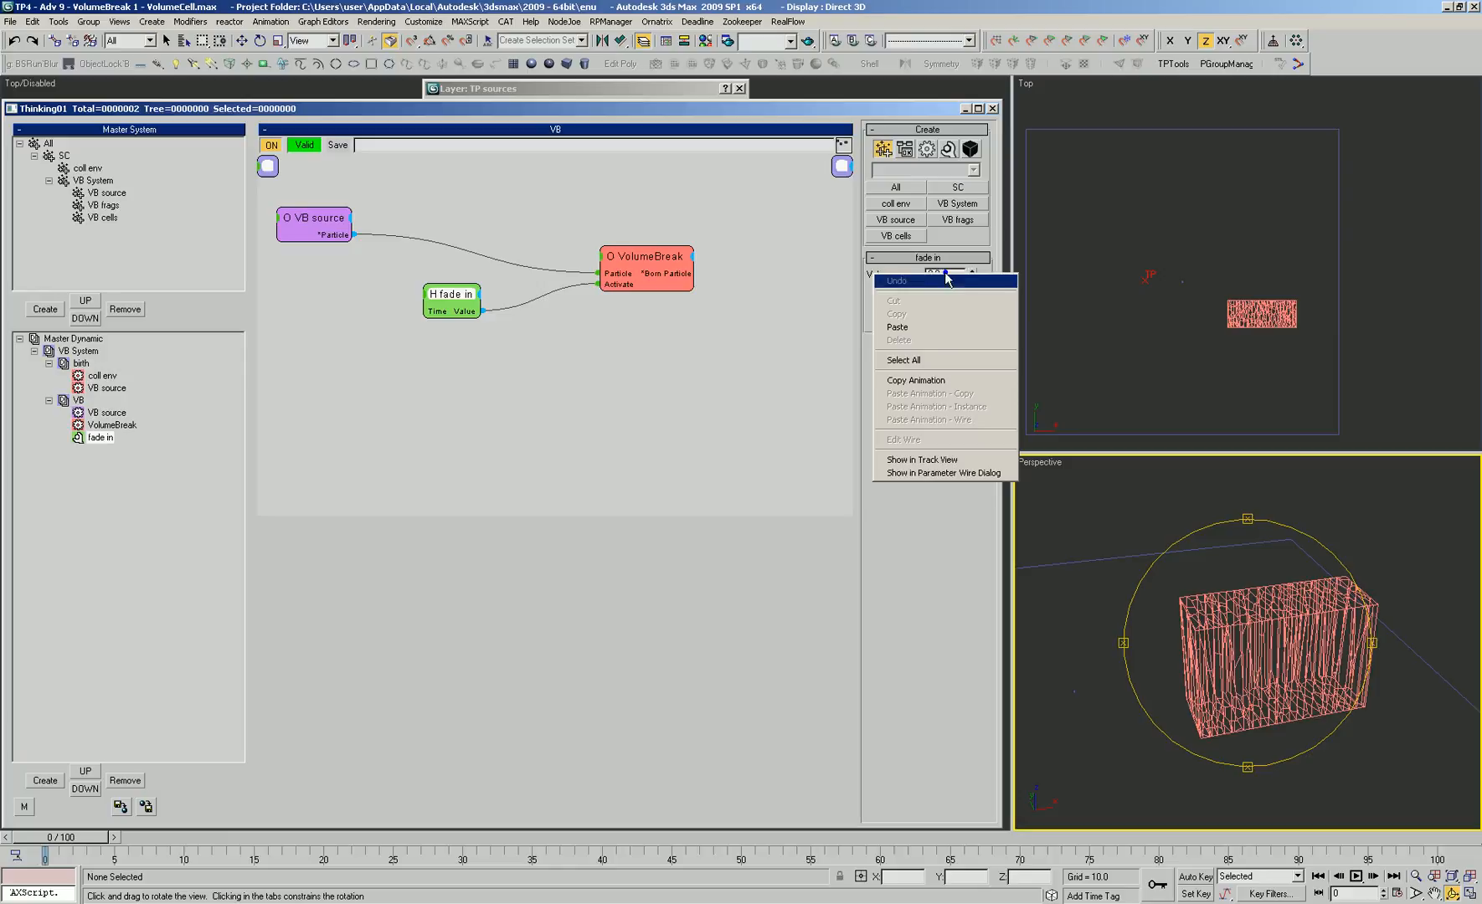
{"action": "left_click", "coordinate": [936, 468]}
{"action": "left_click", "coordinate": [544, 274]}
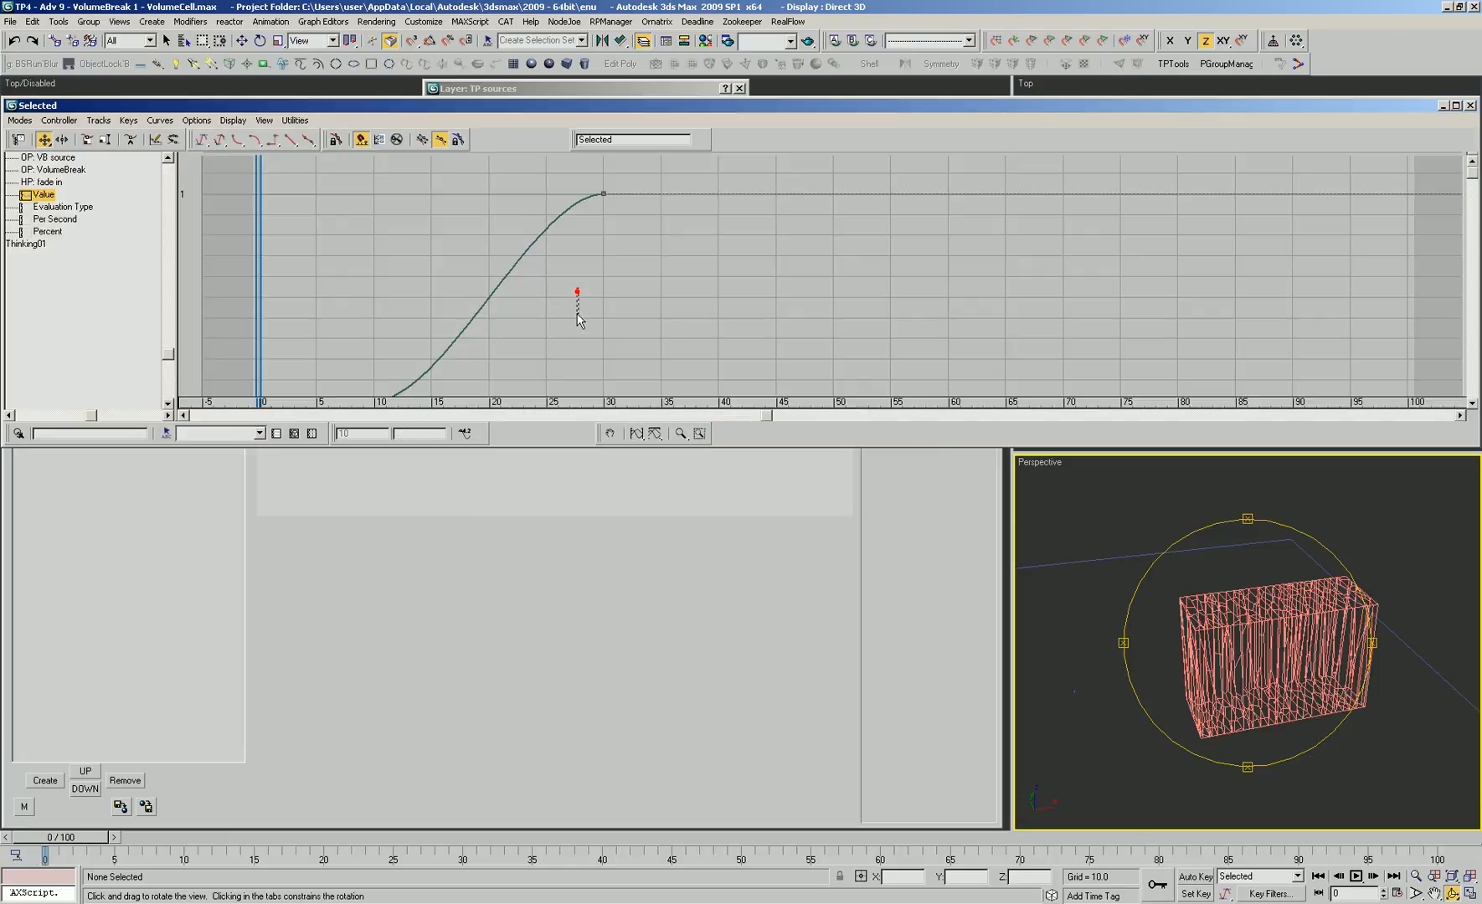
{"action": "left_click", "coordinate": [632, 302]}
{"action": "left_click_drag", "start_coordinate": [1252, 620], "coordinate": [1255, 618]}
{"action": "key", "text": "alt+z"}
{"action": "left_click", "coordinate": [636, 289]}
{"action": "left_click_drag", "start_coordinate": [636, 289], "coordinate": [603, 288]}
{"action": "left_click_drag", "start_coordinate": [676, 186], "coordinate": [588, 248]}
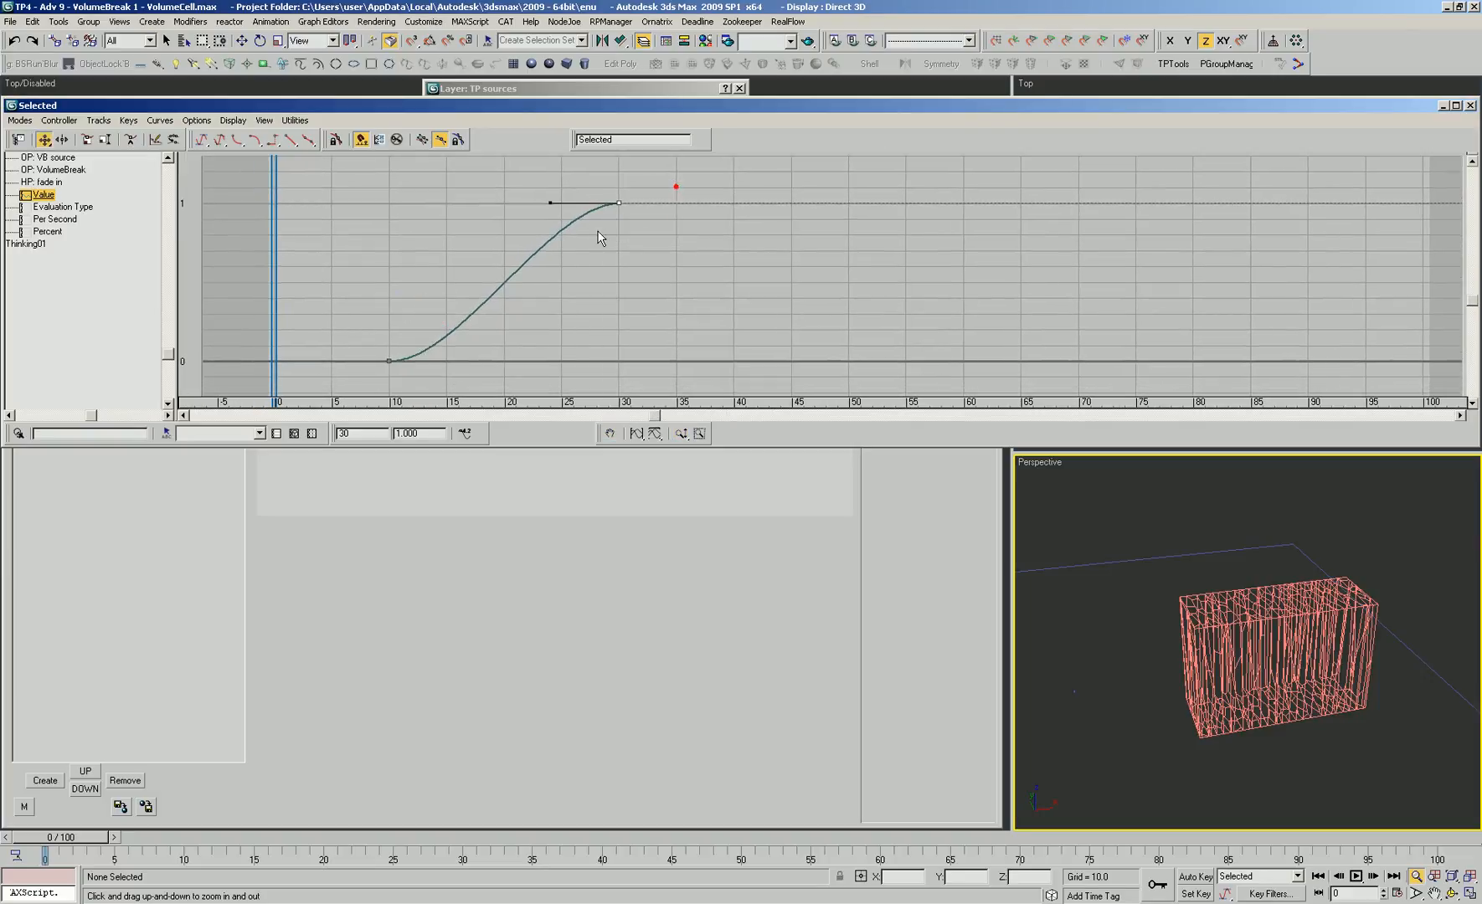
{"action": "left_click", "coordinate": [1469, 105]}
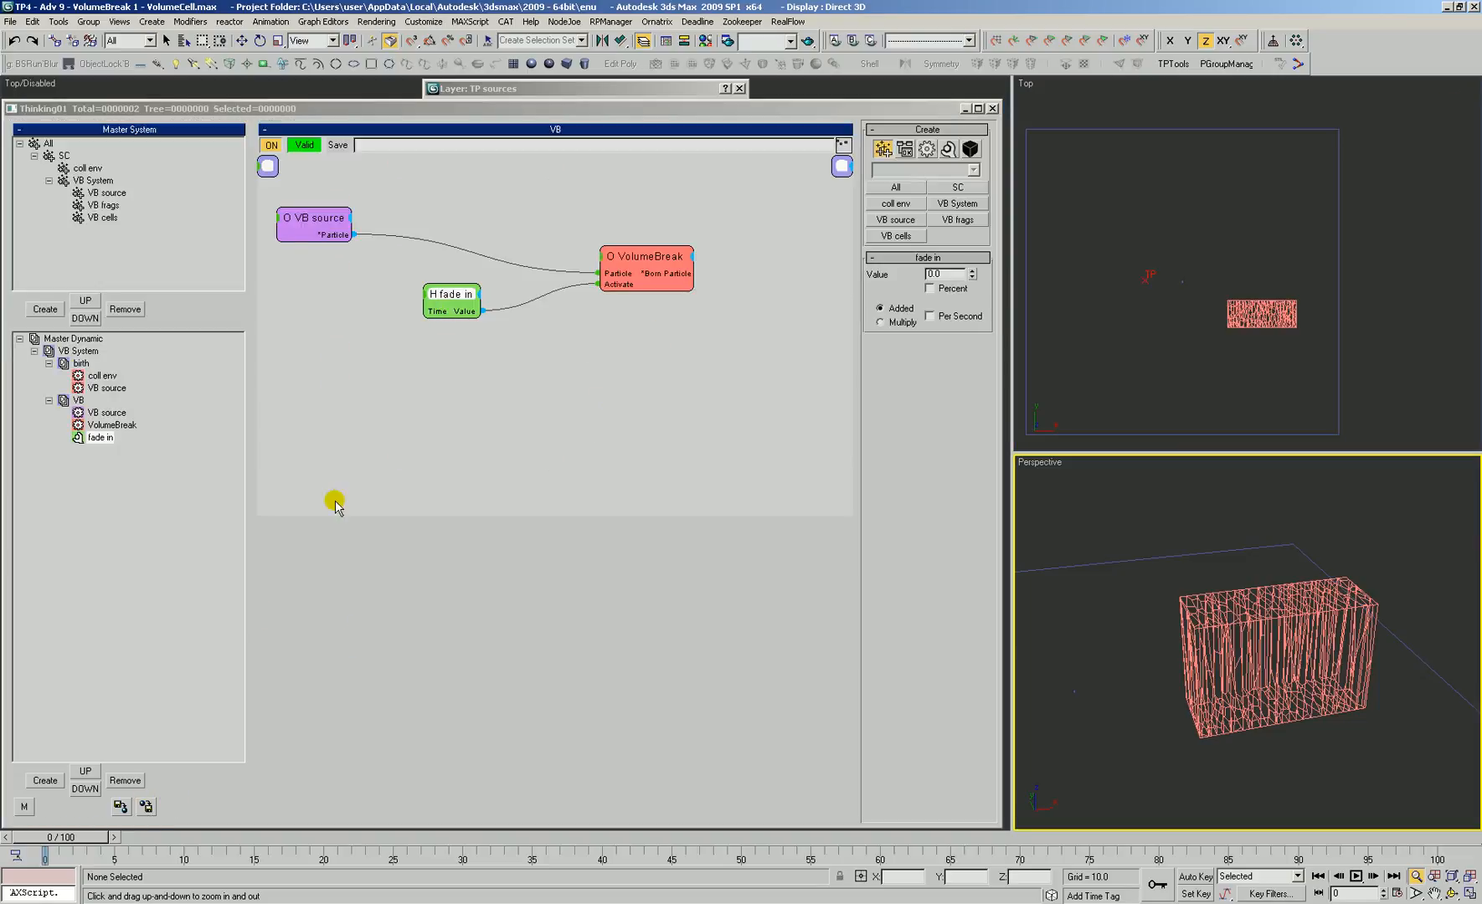
Keep VolumeBreak's From To at X Positive and scrub to frame 29 to preview the fragment activation
{"action": "left_click", "coordinate": [116, 837]}
{"action": "left_click", "coordinate": [128, 837]}
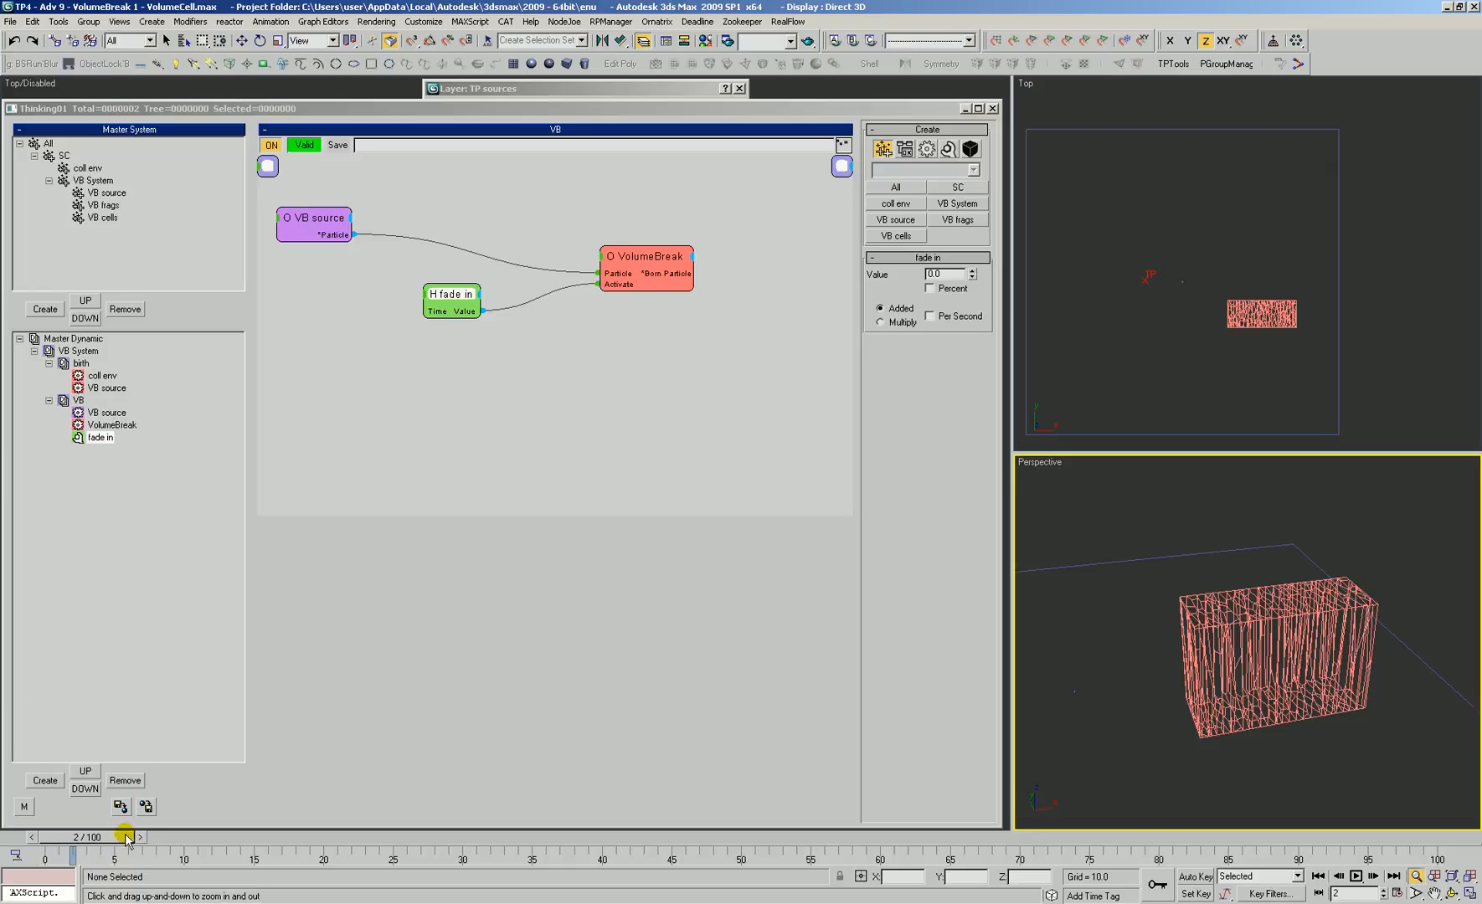
{"action": "left_click_drag", "start_coordinate": [661, 266], "coordinate": [649, 266]}
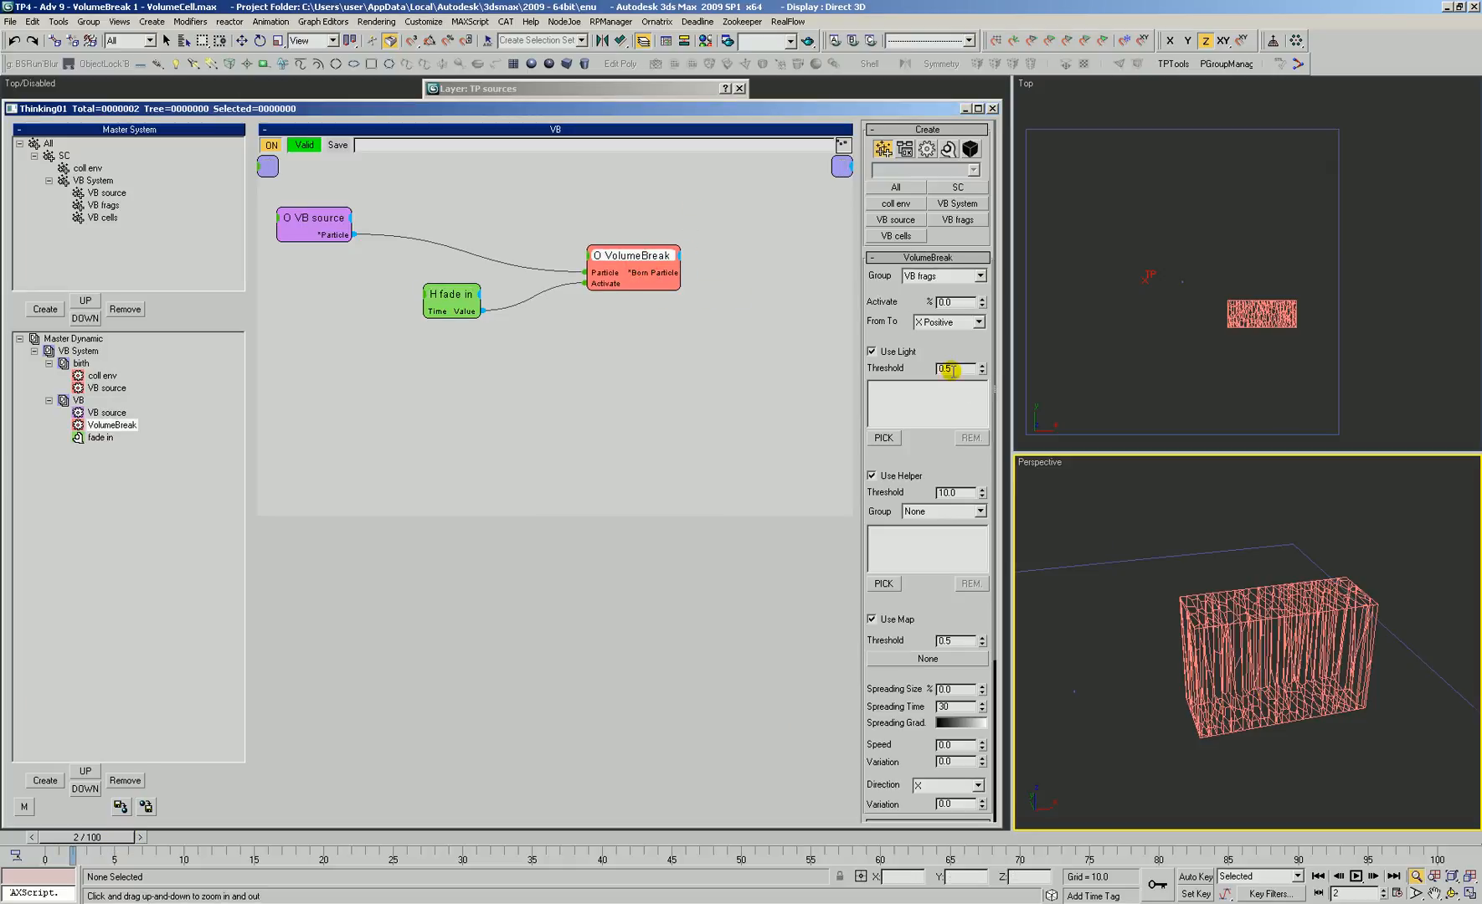
{"action": "left_click", "coordinate": [944, 323]}
{"action": "left_click", "coordinate": [944, 334]}
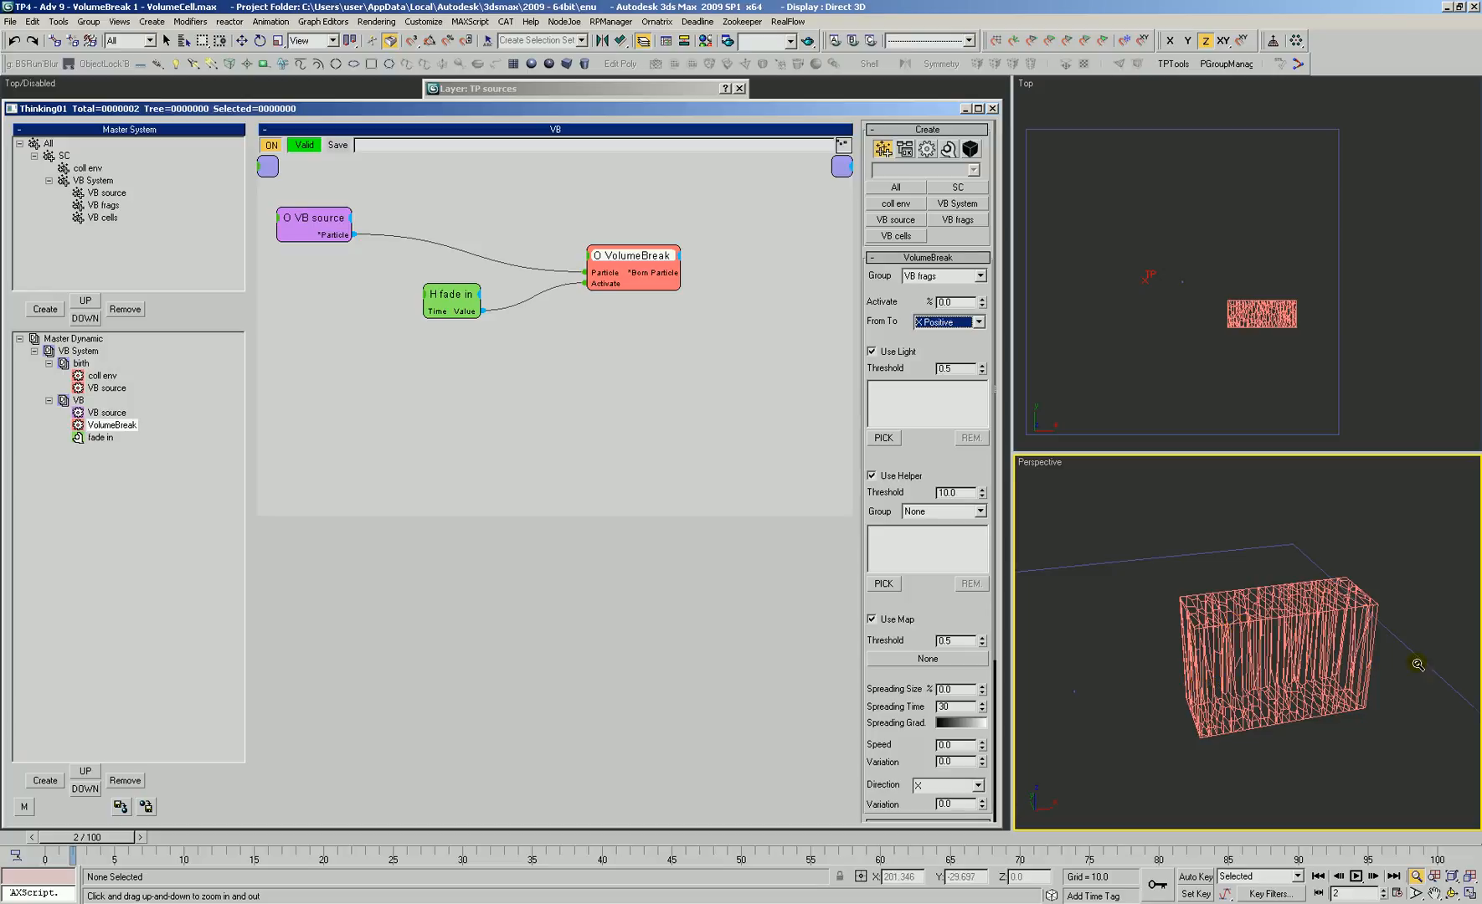
{"action": "left_click_drag", "start_coordinate": [96, 849], "coordinate": [459, 873]}
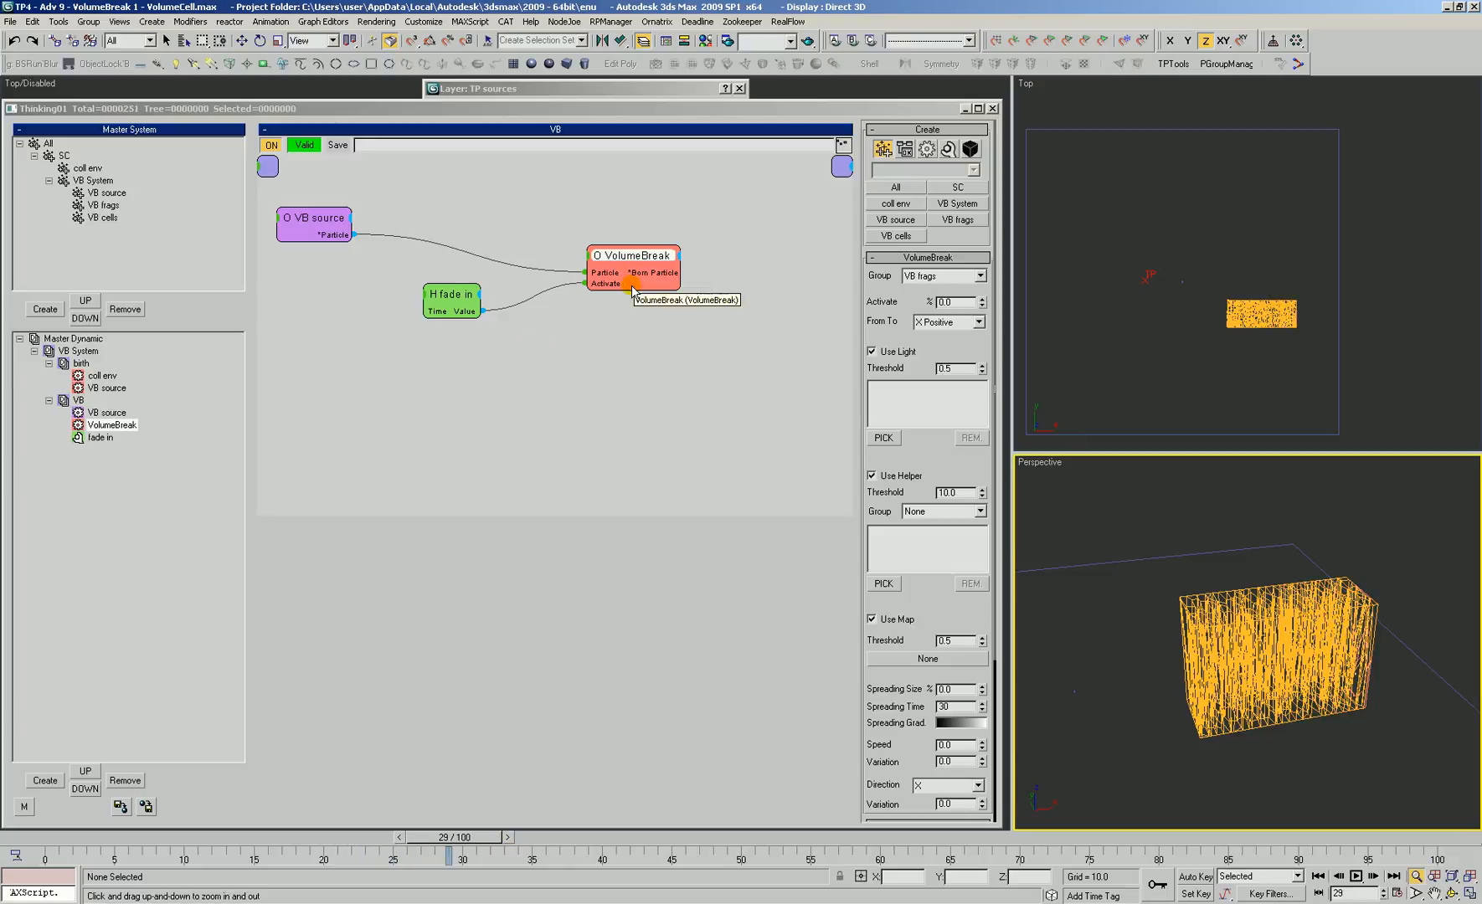
Make room in the VB network, add a Spin operator and wire VolumeBreak's Born Particle output to its Particle input
{"action": "left_click_drag", "start_coordinate": [636, 256], "coordinate": [574, 258]}
{"action": "left_click_drag", "start_coordinate": [470, 304], "coordinate": [370, 305]}
{"action": "left_click_drag", "start_coordinate": [576, 258], "coordinate": [507, 251]}
{"action": "right_click", "coordinate": [558, 261]}
{"action": "mouse_move", "coordinate": [615, 292]}
{"action": "mouse_move", "coordinate": [705, 295]}
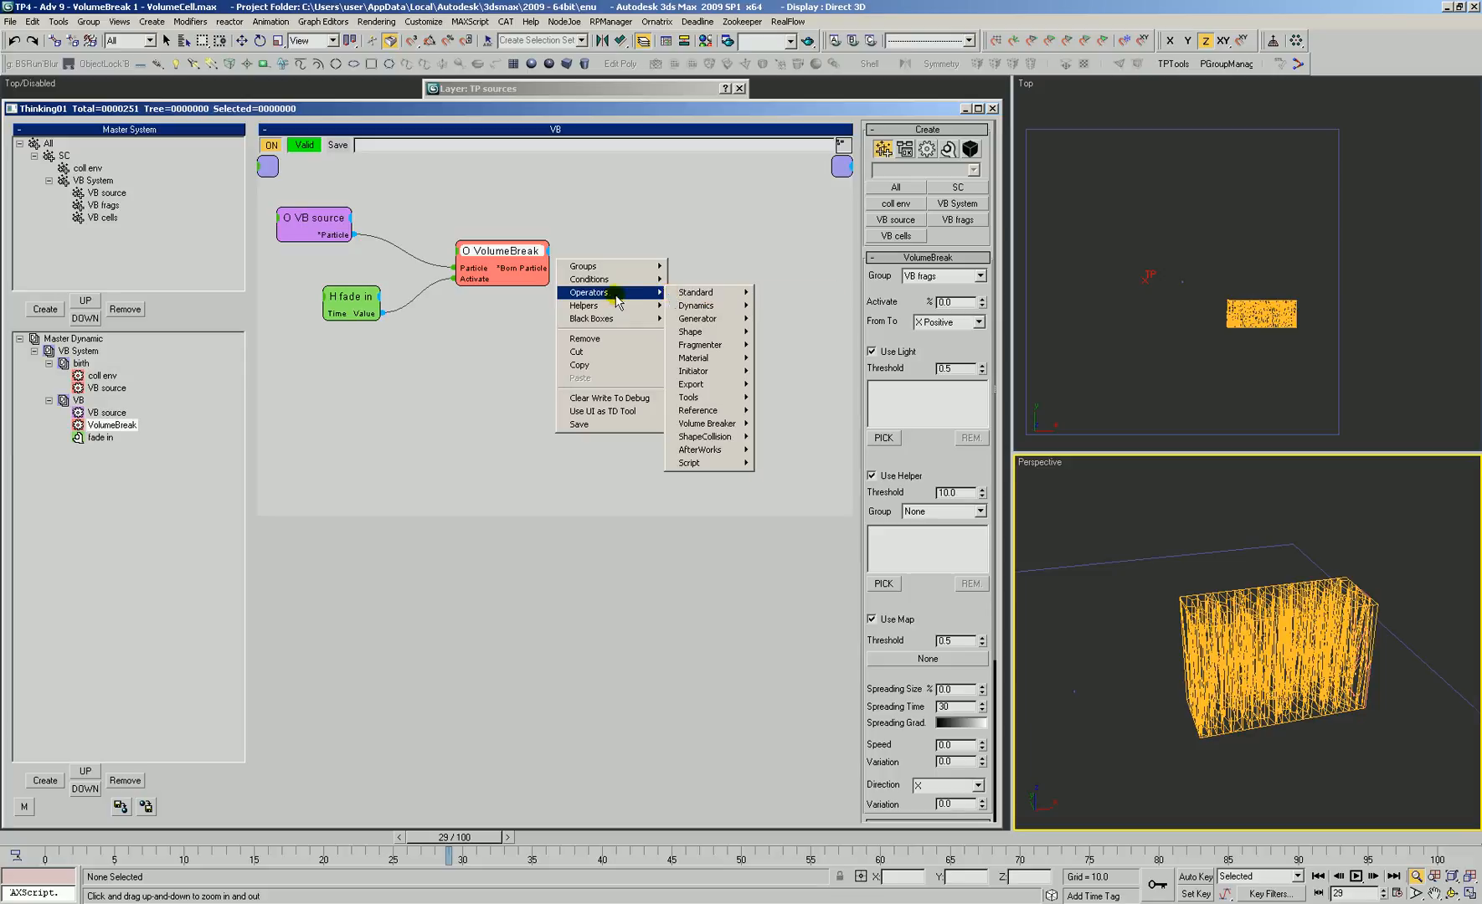
{"action": "left_click", "coordinate": [699, 303]}
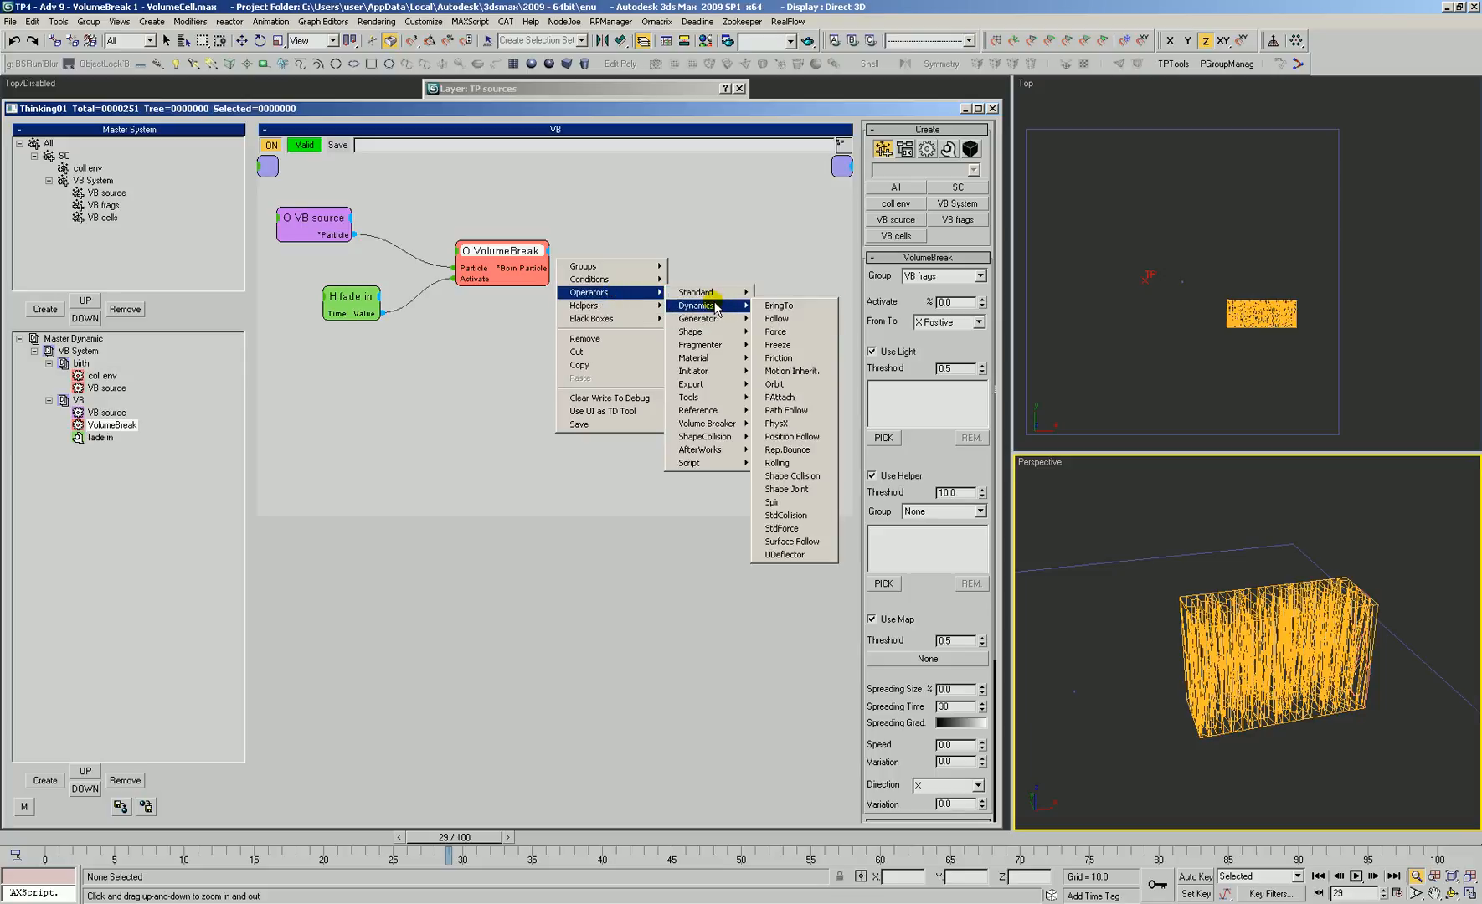
{"action": "left_click", "coordinate": [772, 502]}
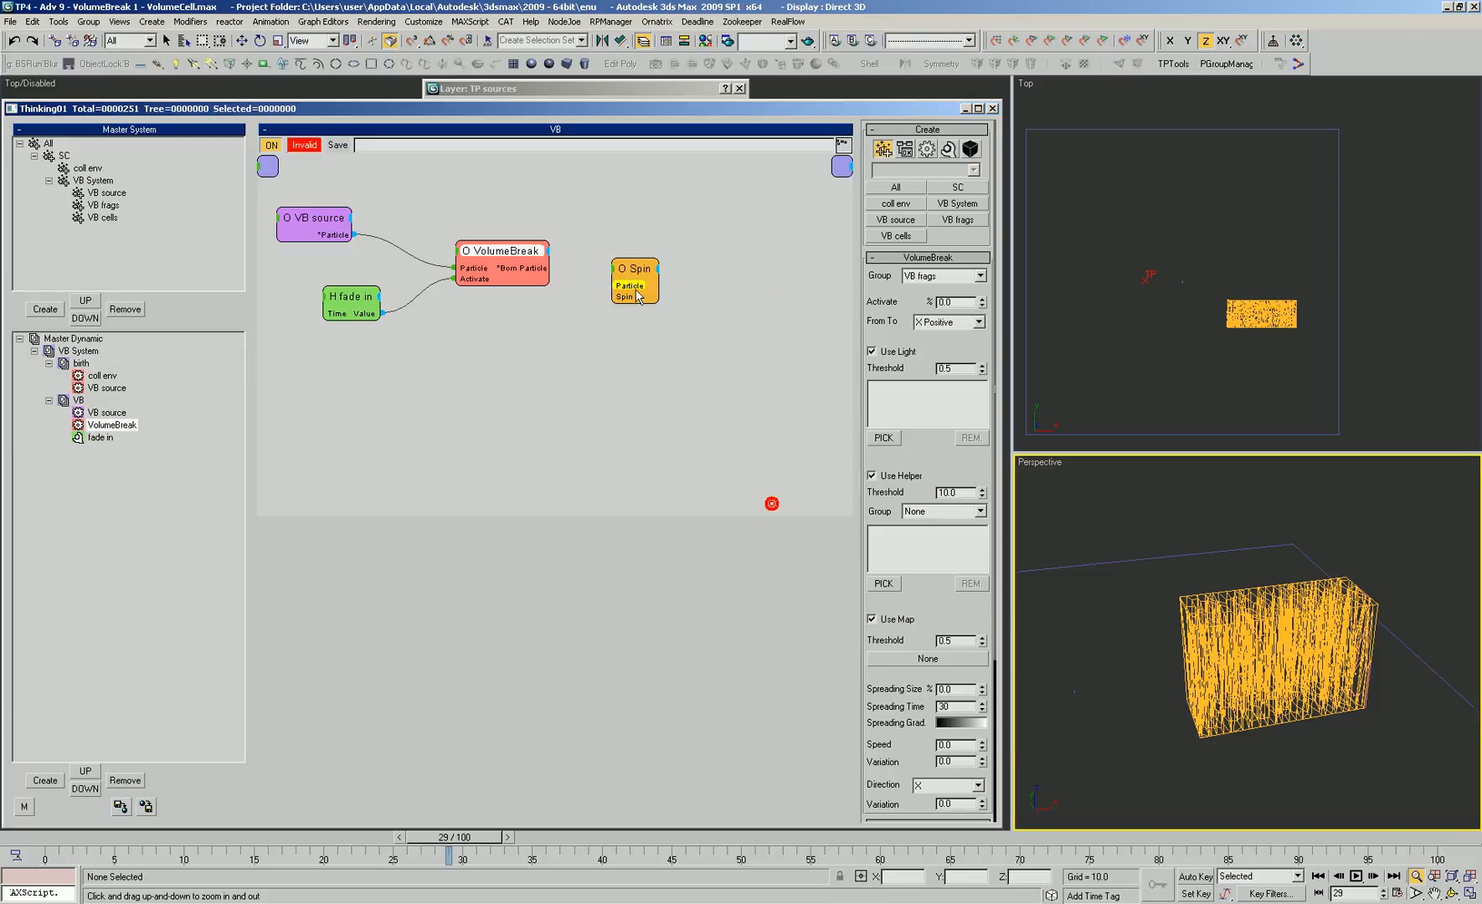
{"action": "left_click_drag", "start_coordinate": [544, 274], "coordinate": [675, 249]}
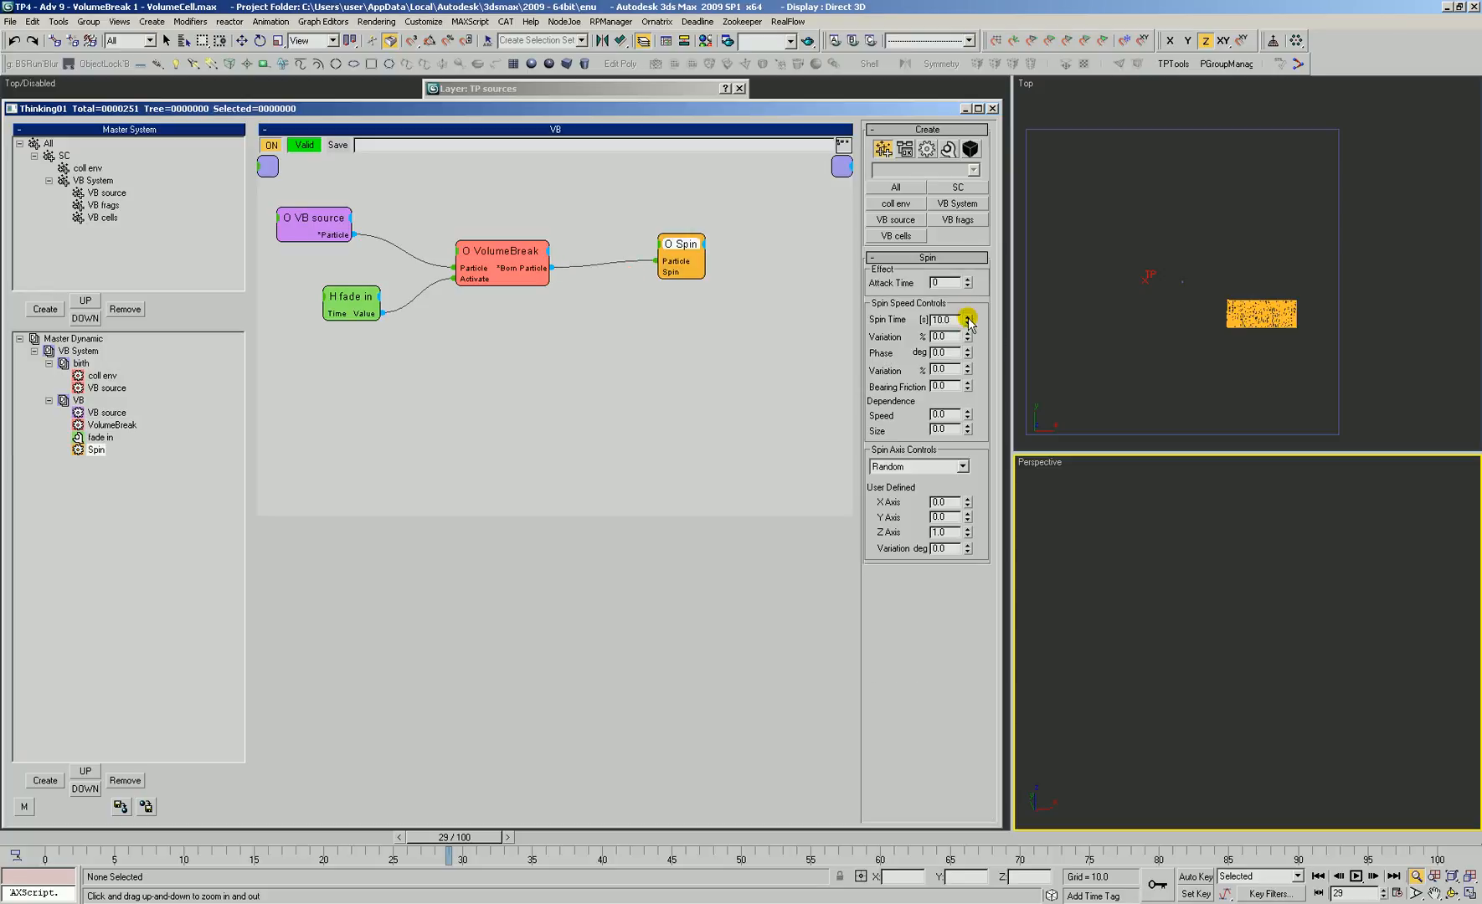
Turn on Edit on the fly for the Master Dynamic and set the Spin operator's Spin Time to 1.19 at frame 0
{"action": "left_click_drag", "start_coordinate": [965, 367], "coordinate": [945, 330]}
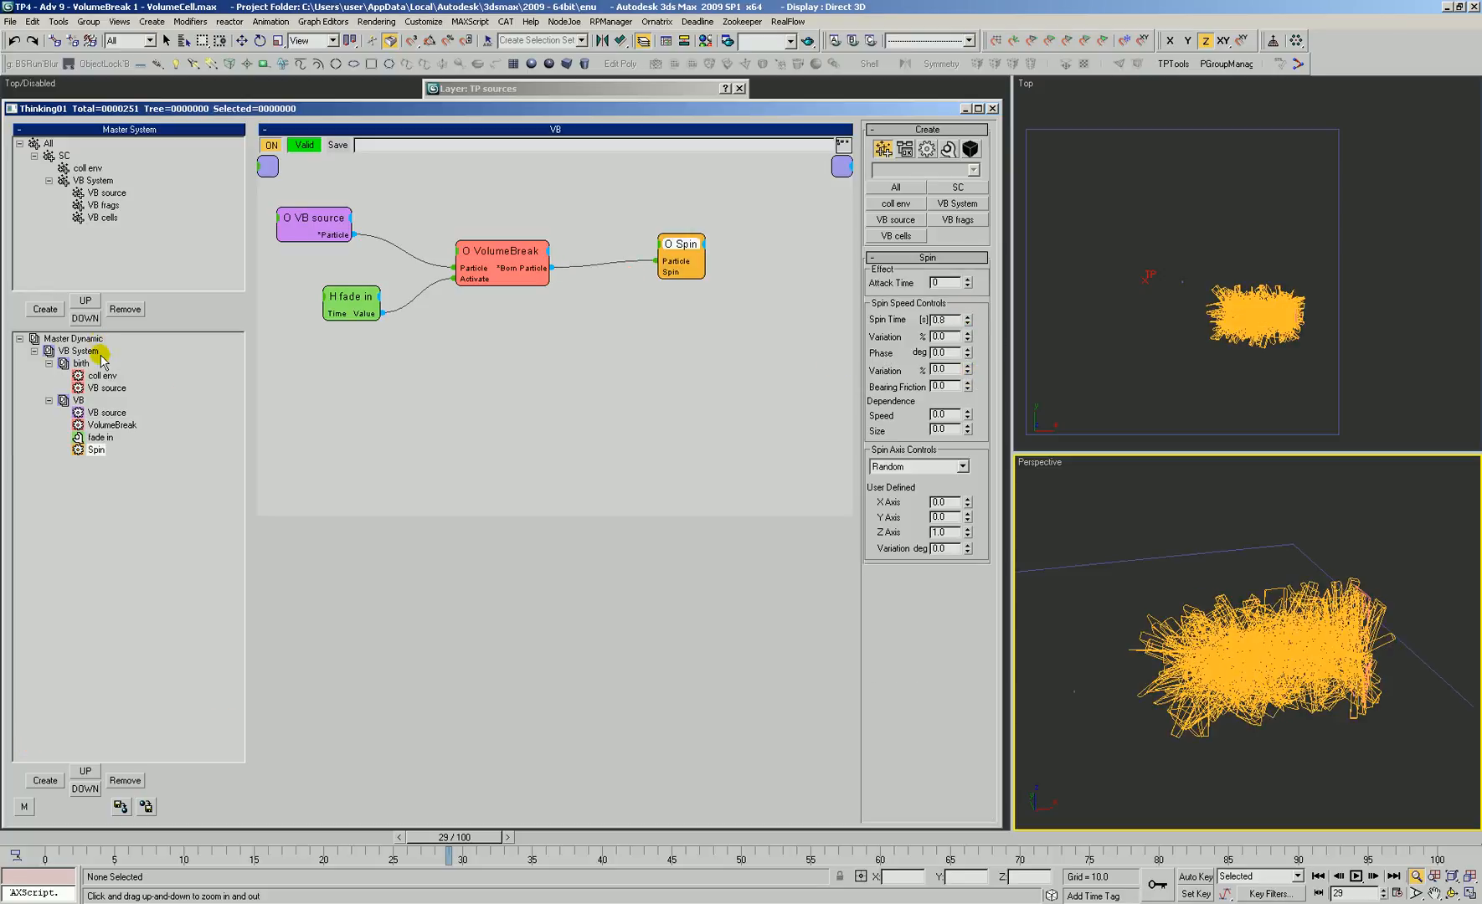
{"action": "left_click", "coordinate": [88, 338]}
{"action": "left_click", "coordinate": [948, 150]}
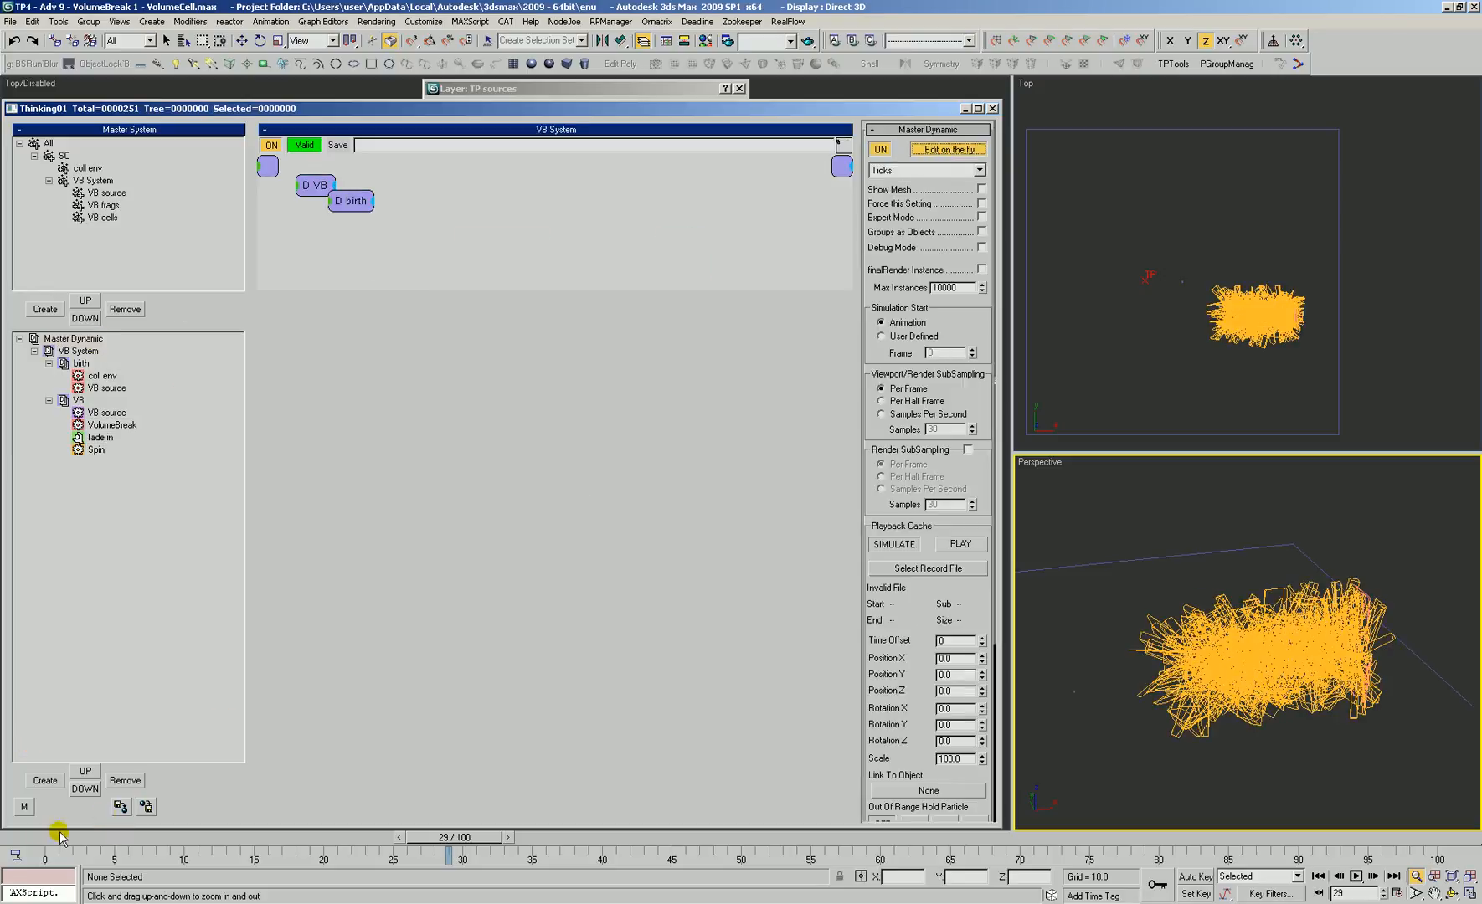
{"action": "key", "text": "Home"}
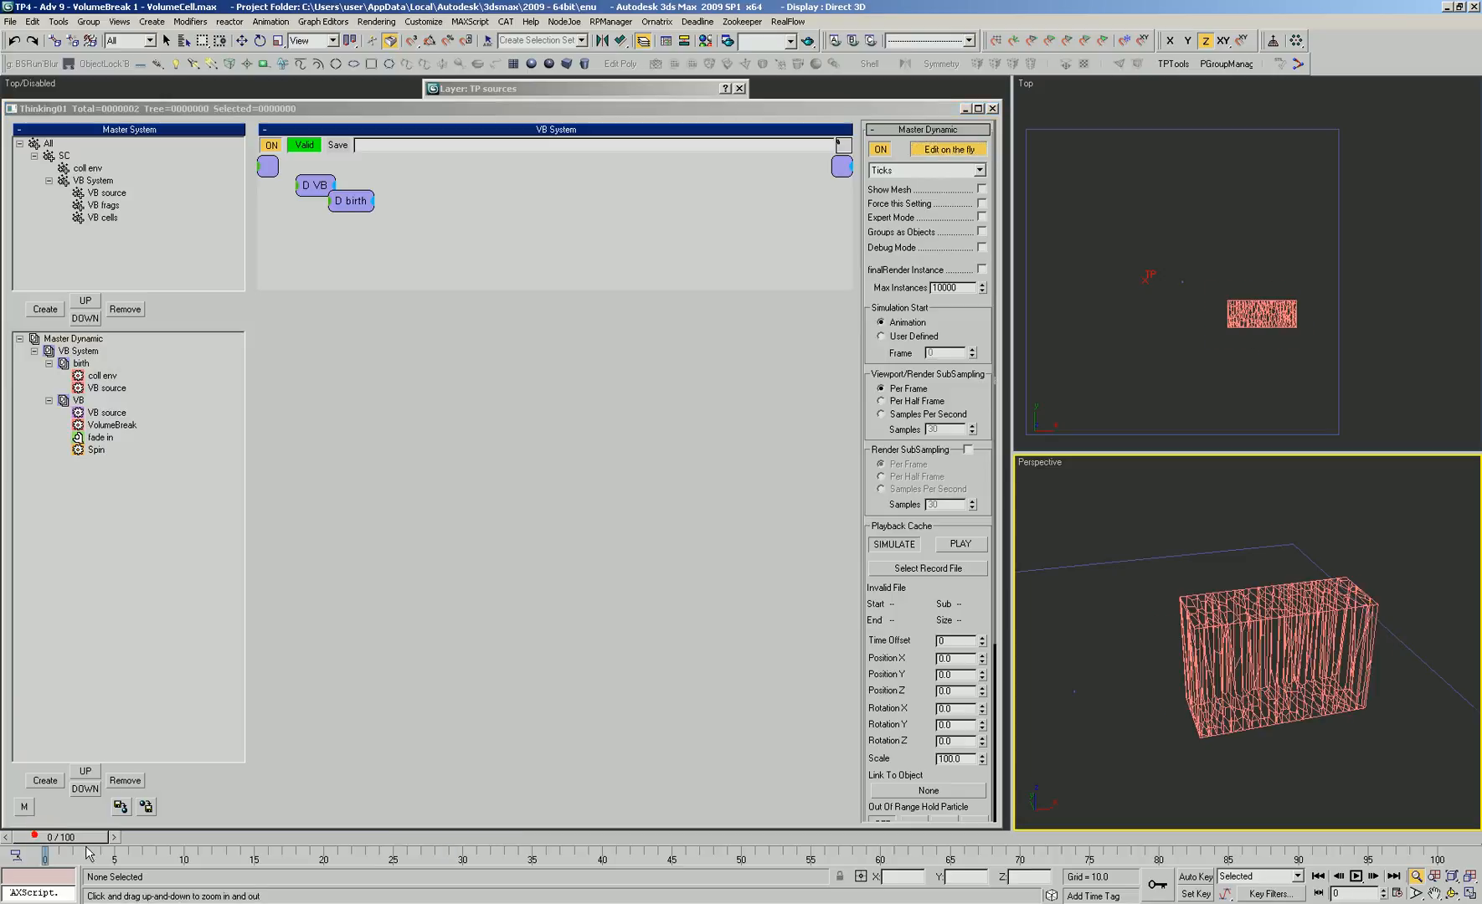
{"action": "left_click", "coordinate": [134, 414]}
{"action": "left_click", "coordinate": [684, 243]}
{"action": "left_click_drag", "start_coordinate": [967, 323], "coordinate": [967, 308]}
Add a Velocity operator fed by VolumeBreak's Born Particle, with Speed 42.504, Variation 72 and Variation Angle 55
{"action": "right_click", "coordinate": [635, 295]}
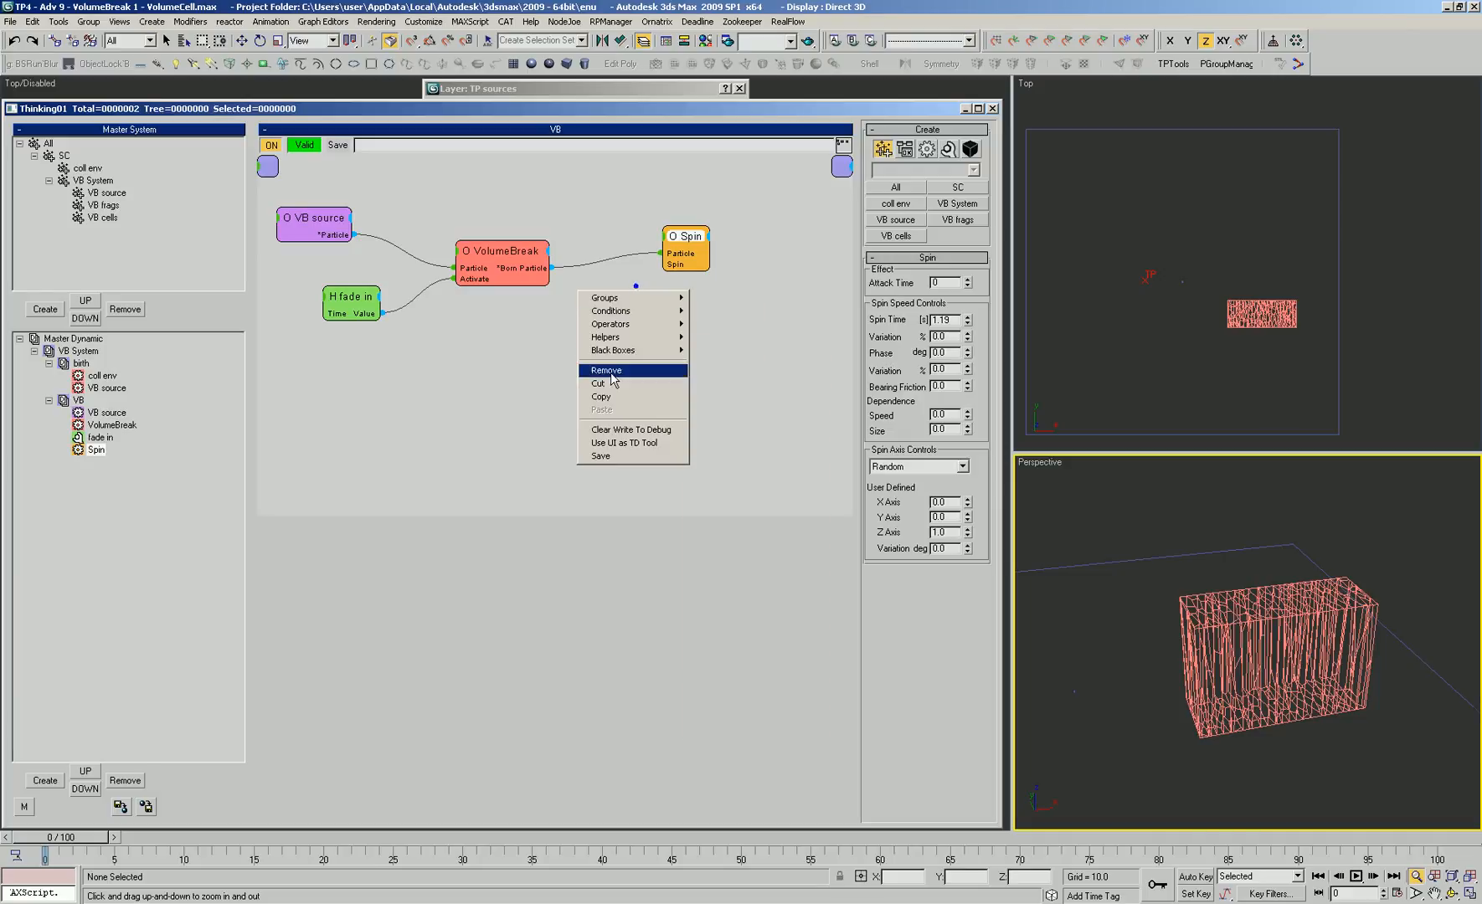
{"action": "mouse_move", "coordinate": [610, 324]}
{"action": "mouse_move", "coordinate": [717, 337]}
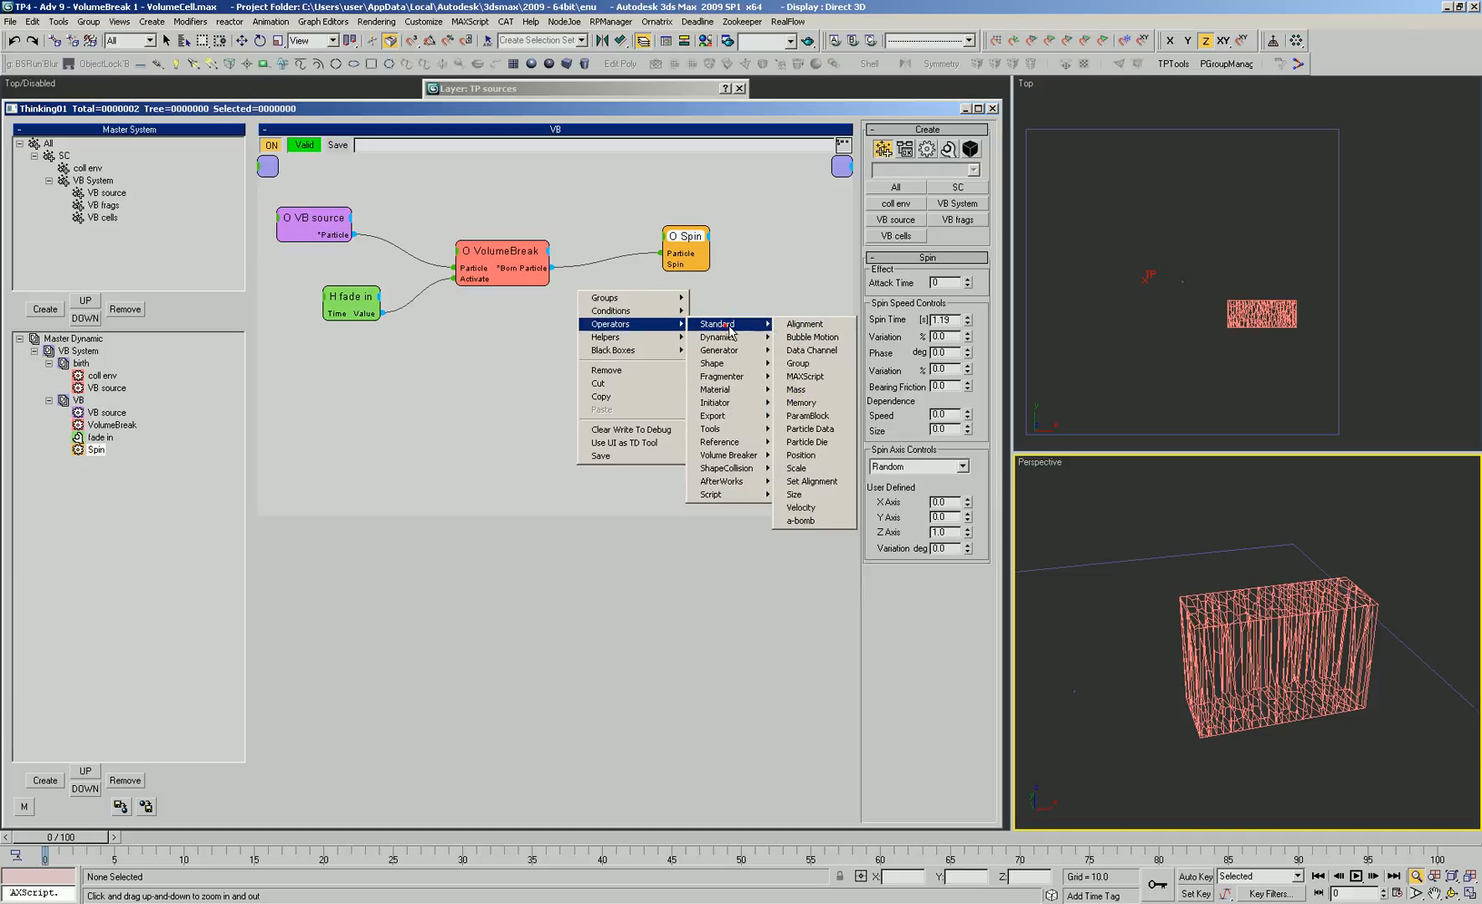
{"action": "left_click", "coordinate": [803, 514]}
{"action": "left_click_drag", "start_coordinate": [653, 323], "coordinate": [526, 268]}
{"action": "left_click_drag", "start_coordinate": [667, 305], "coordinate": [702, 308]}
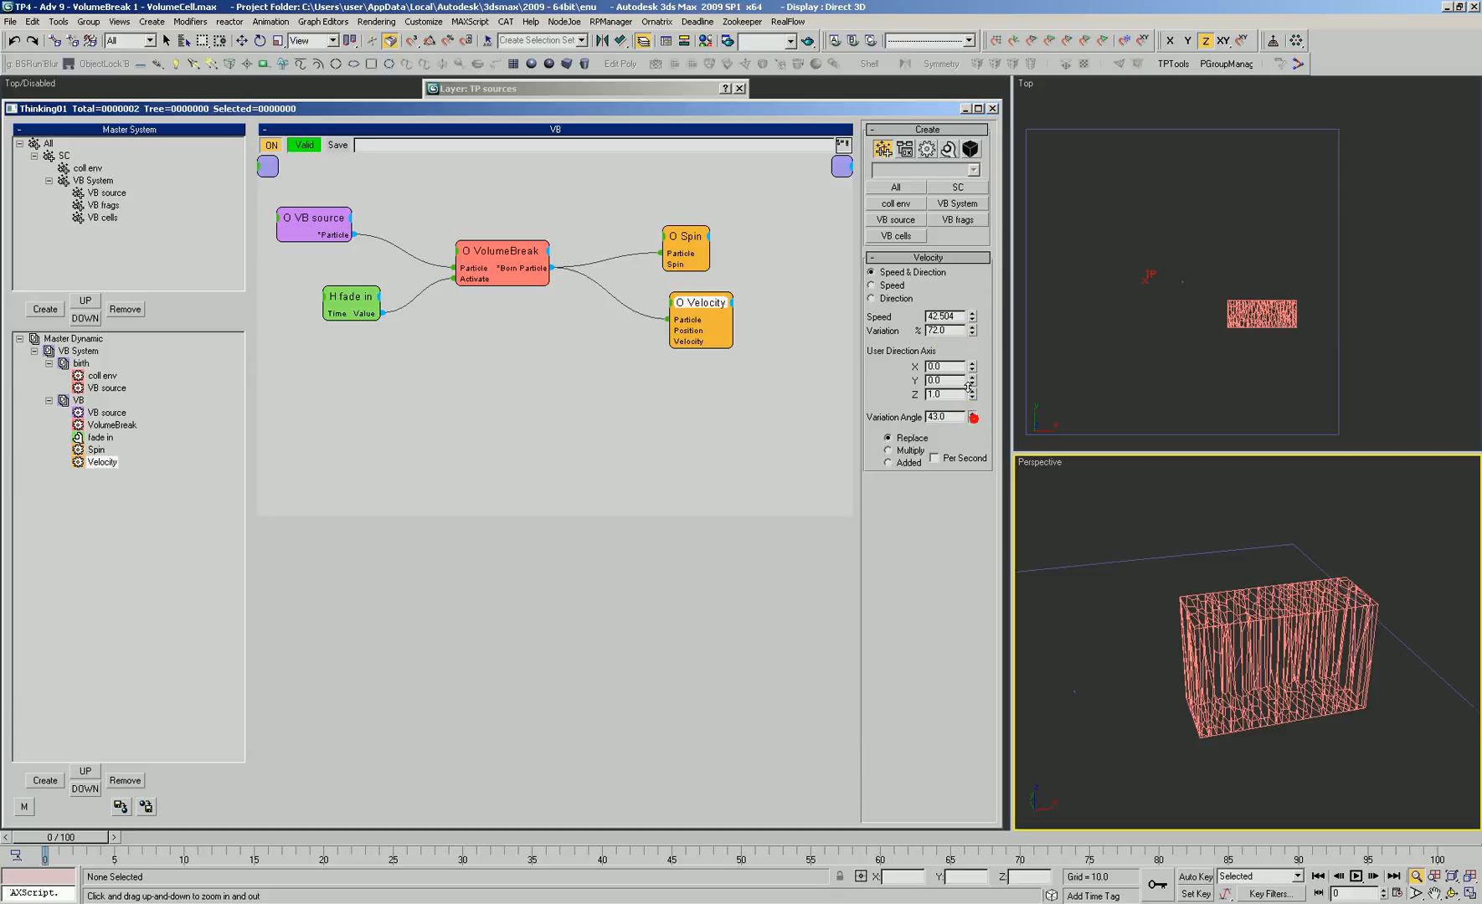
Preview the break up to frame 34, disable the Spin operator and scrub through the animation again
{"action": "left_click_drag", "start_coordinate": [70, 840], "coordinate": [520, 883]}
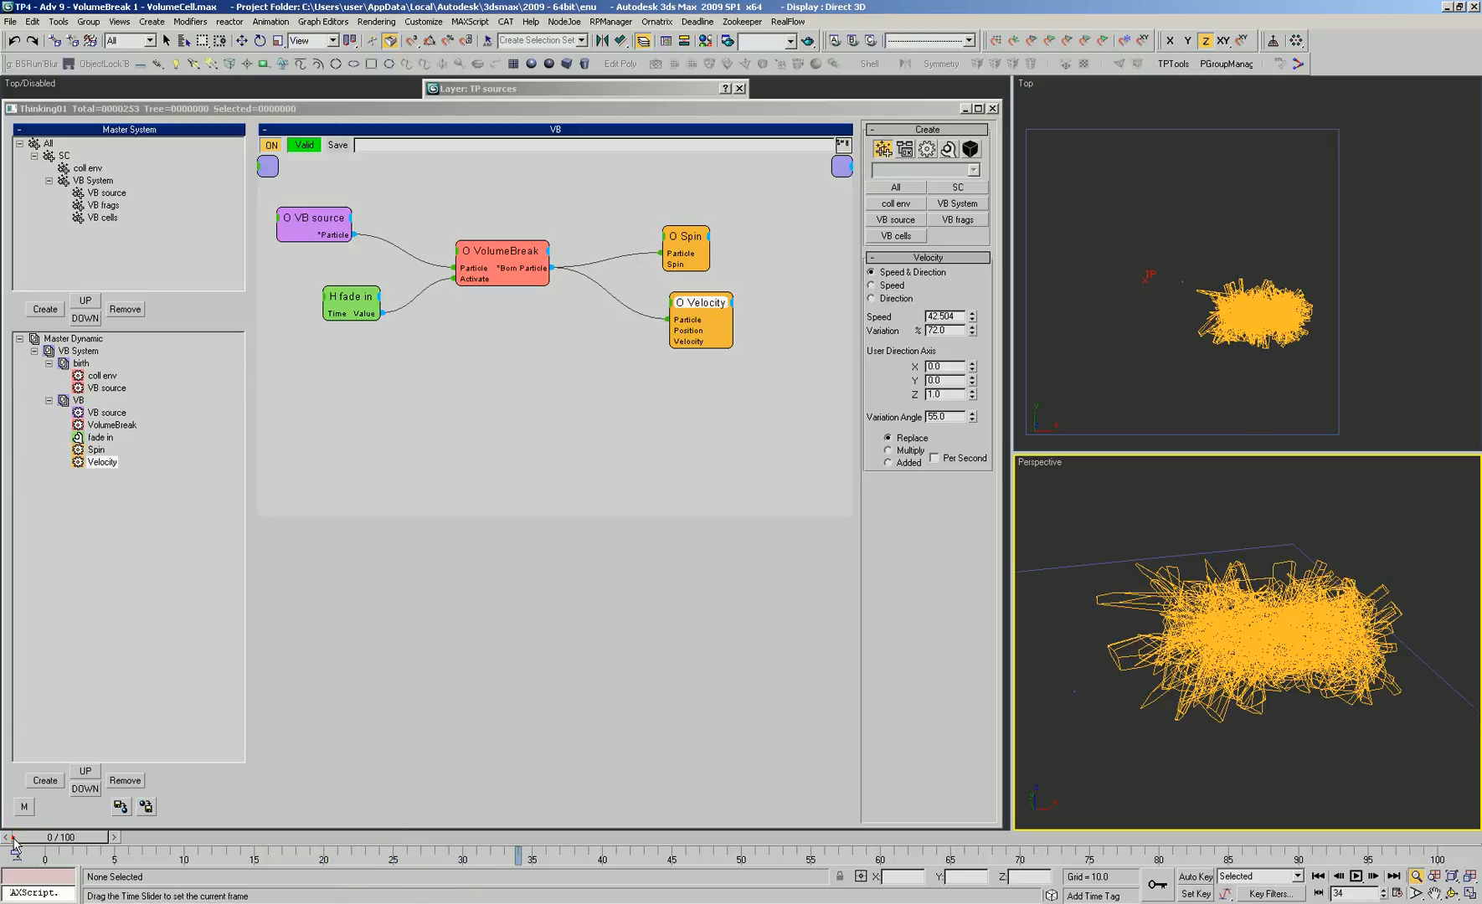
{"action": "left_click", "coordinate": [16, 840]}
{"action": "left_click", "coordinate": [696, 241]}
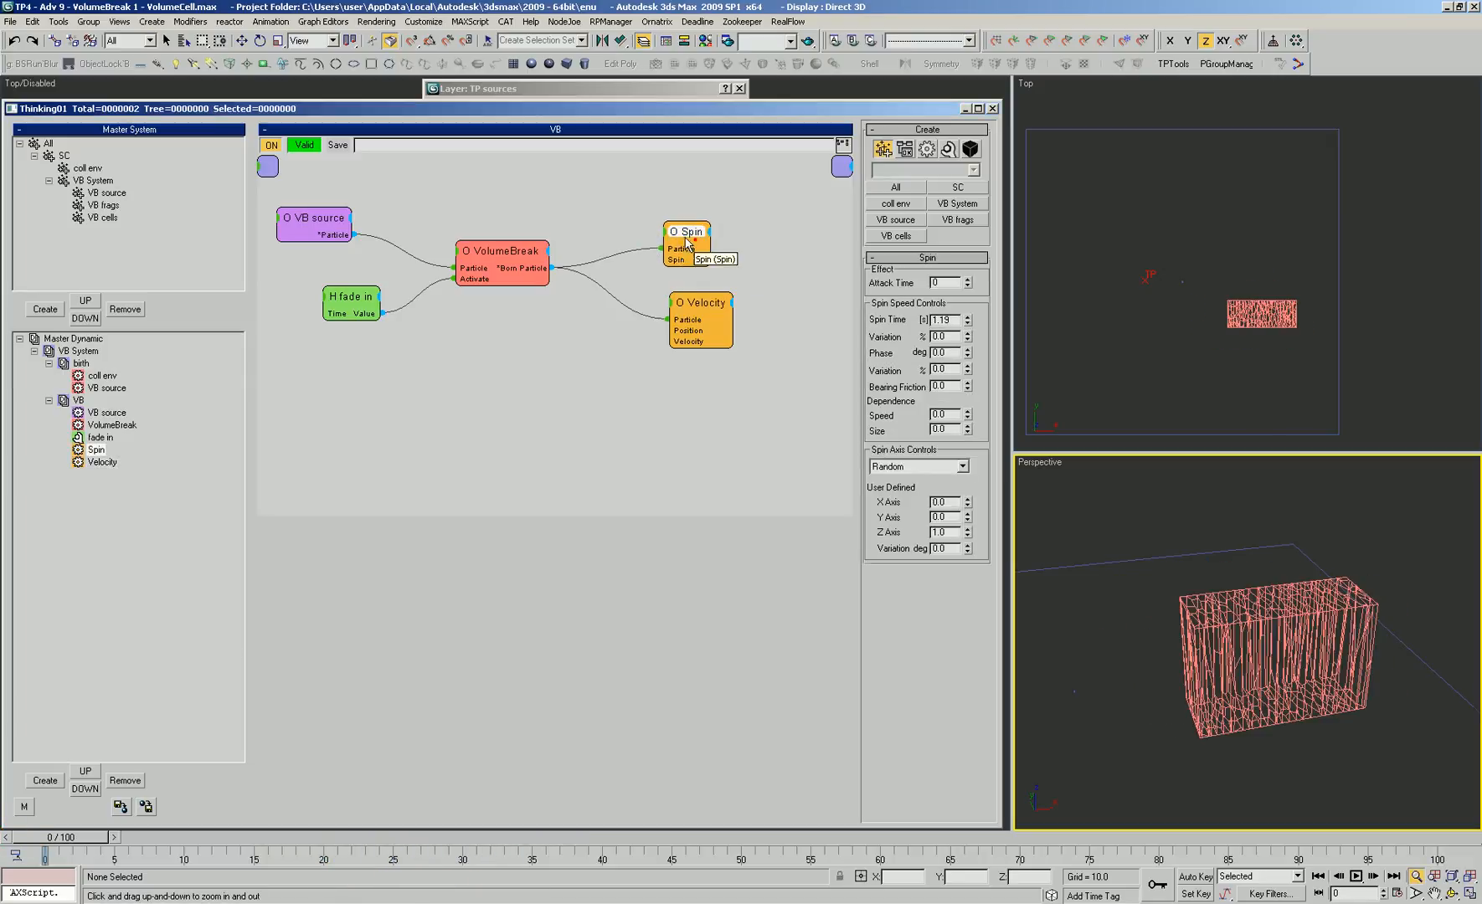
{"action": "right_click", "coordinate": [696, 243]}
{"action": "left_click", "coordinate": [674, 356]}
{"action": "left_click_drag", "start_coordinate": [44, 829], "coordinate": [488, 883]}
{"action": "left_click", "coordinate": [17, 838]}
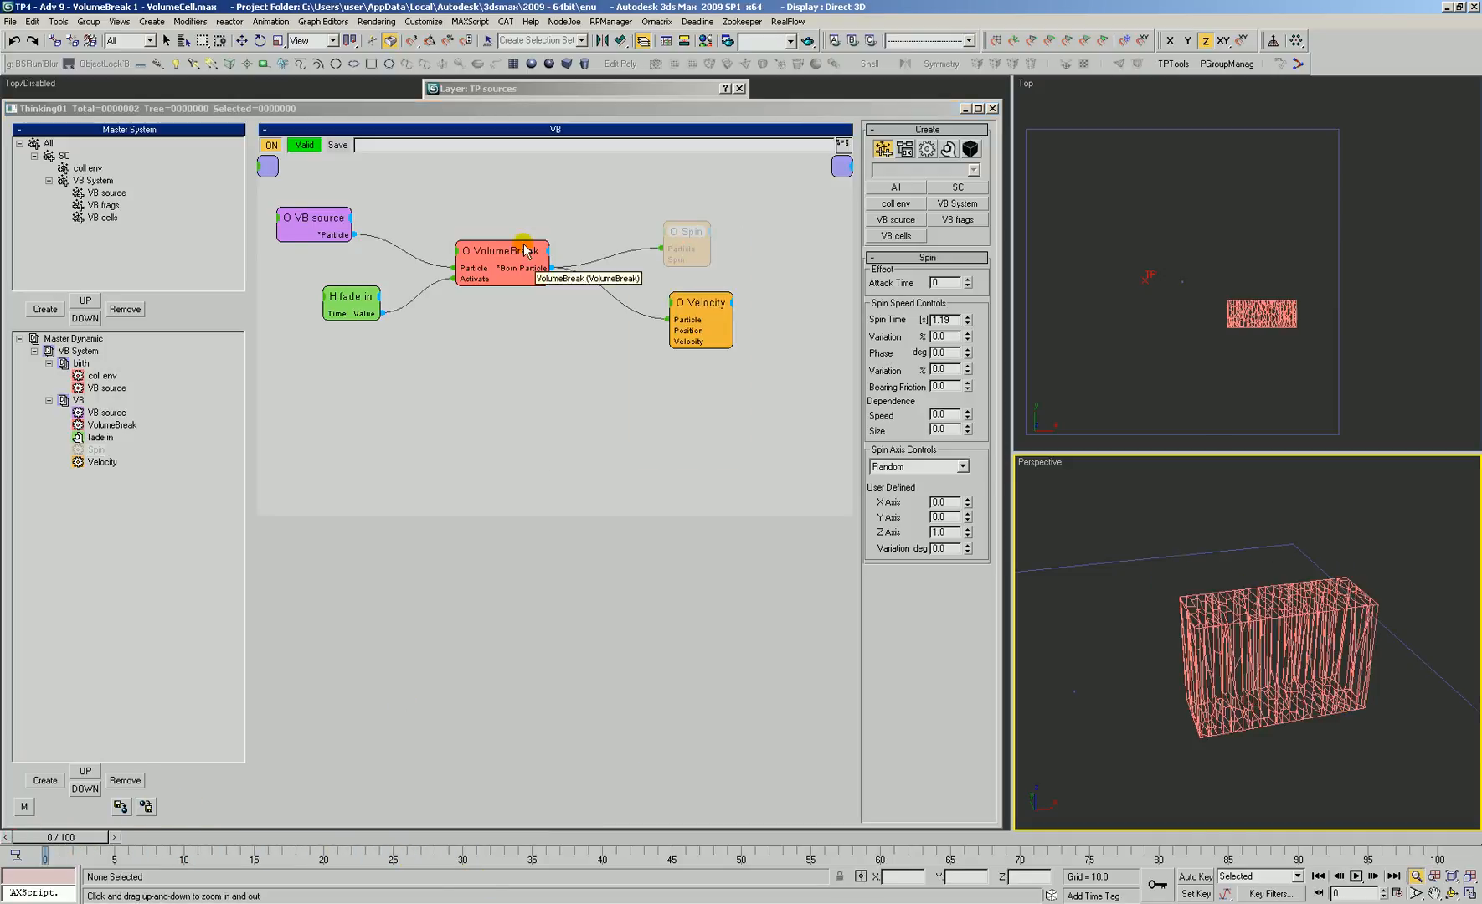
Set VolumeBreak's From To to Center Negative and scrub to frame 19 to preview the activation
{"action": "left_click_drag", "start_coordinate": [535, 214], "coordinate": [547, 287]}
{"action": "left_click", "coordinate": [920, 323]}
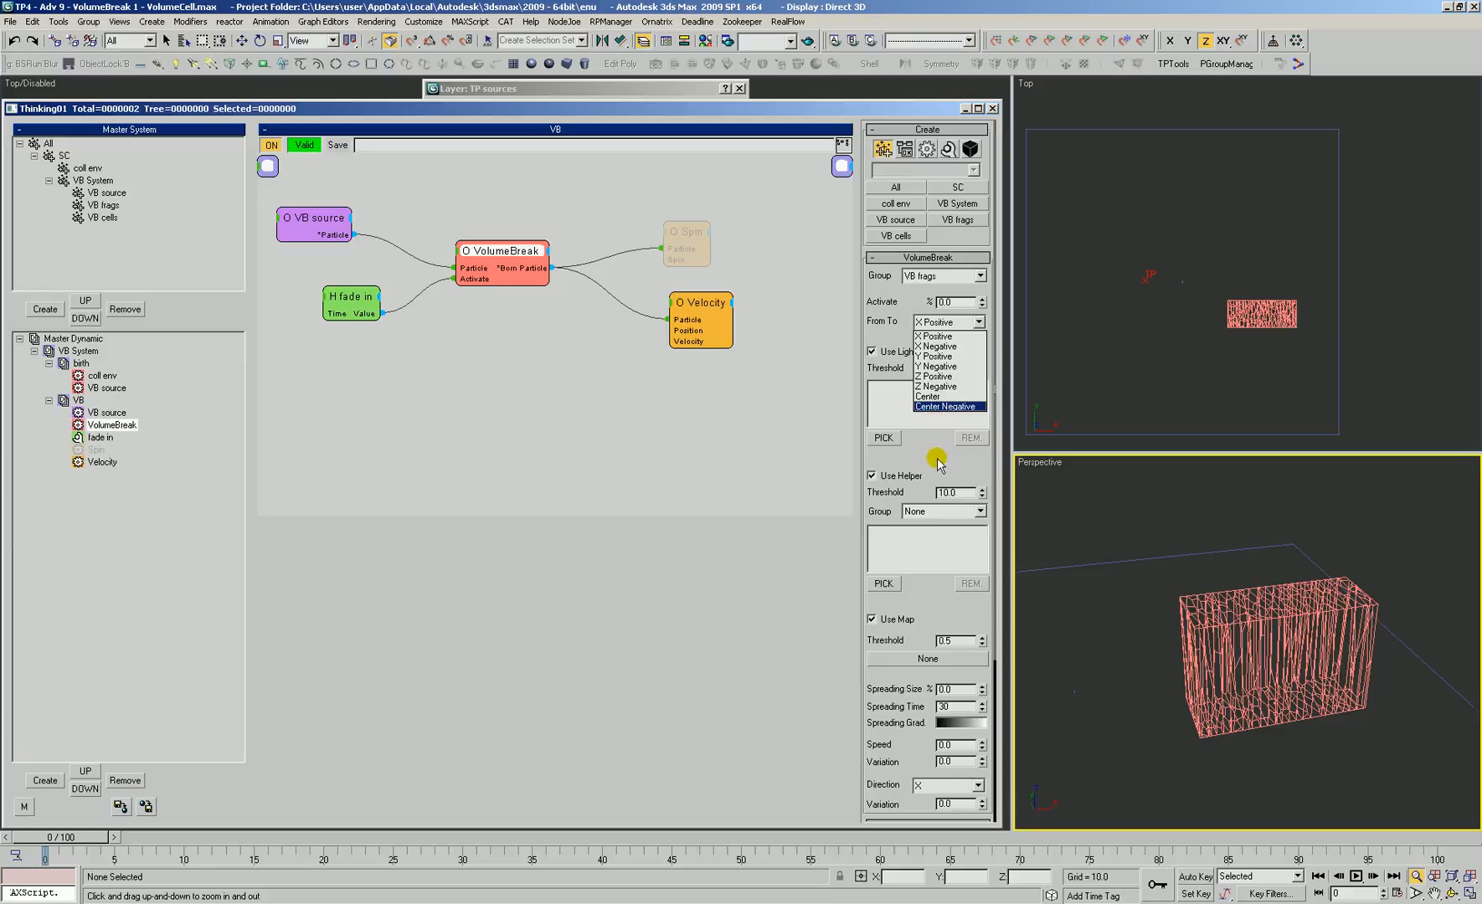
{"action": "left_click", "coordinate": [929, 407]}
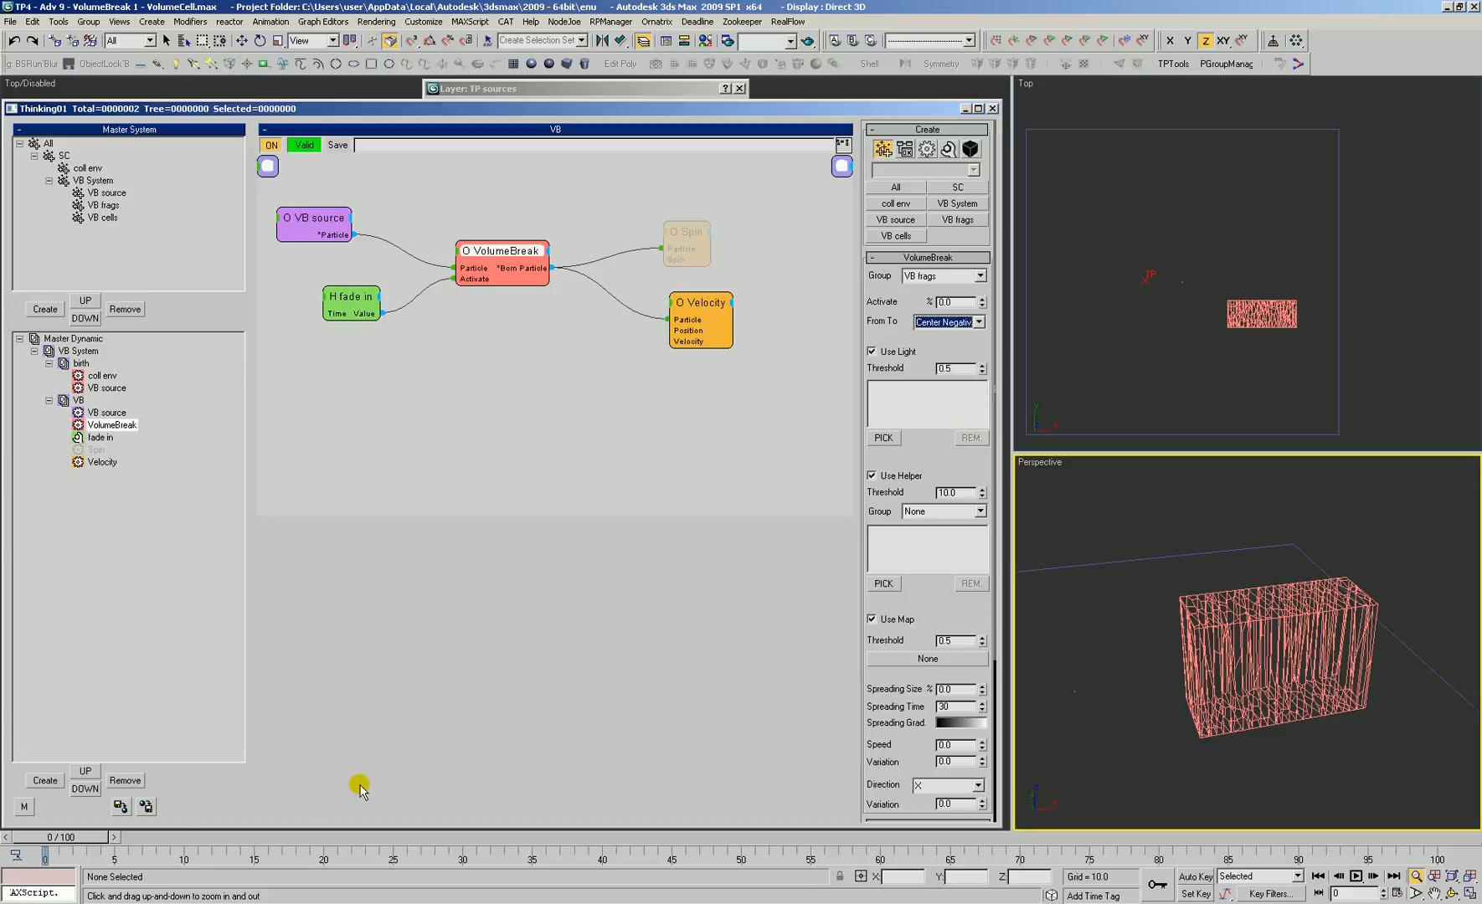
{"action": "left_click_drag", "start_coordinate": [101, 841], "coordinate": [317, 862]}
{"action": "key", "text": "alt+z"}
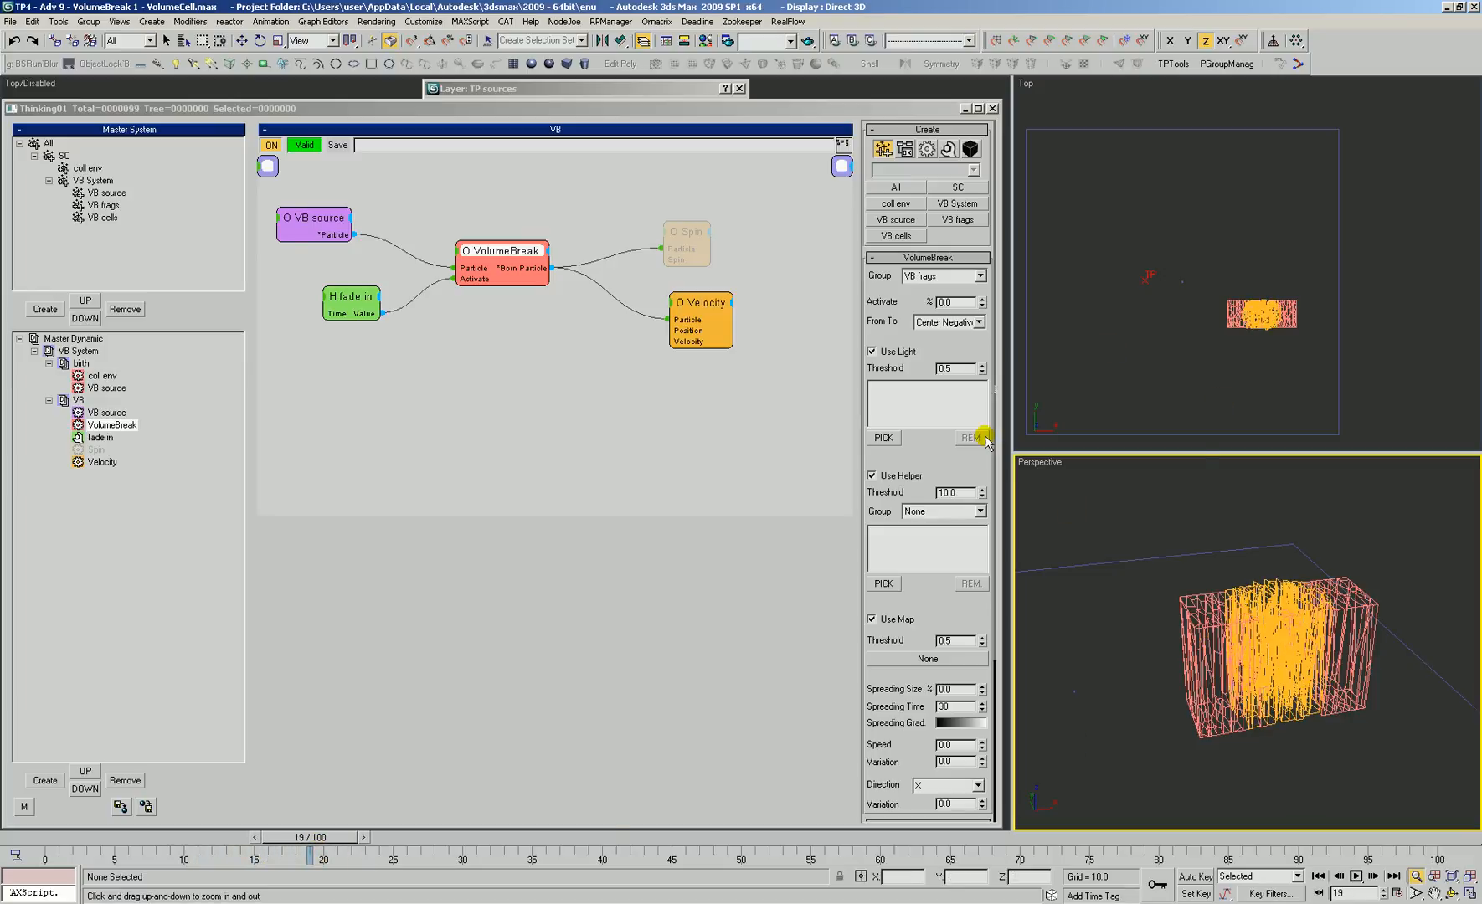
Set VolumeBreak's From To to Center and scrub from the start to frame 23 to preview the activation
{"action": "left_click", "coordinate": [979, 323]}
{"action": "left_click", "coordinate": [937, 390]}
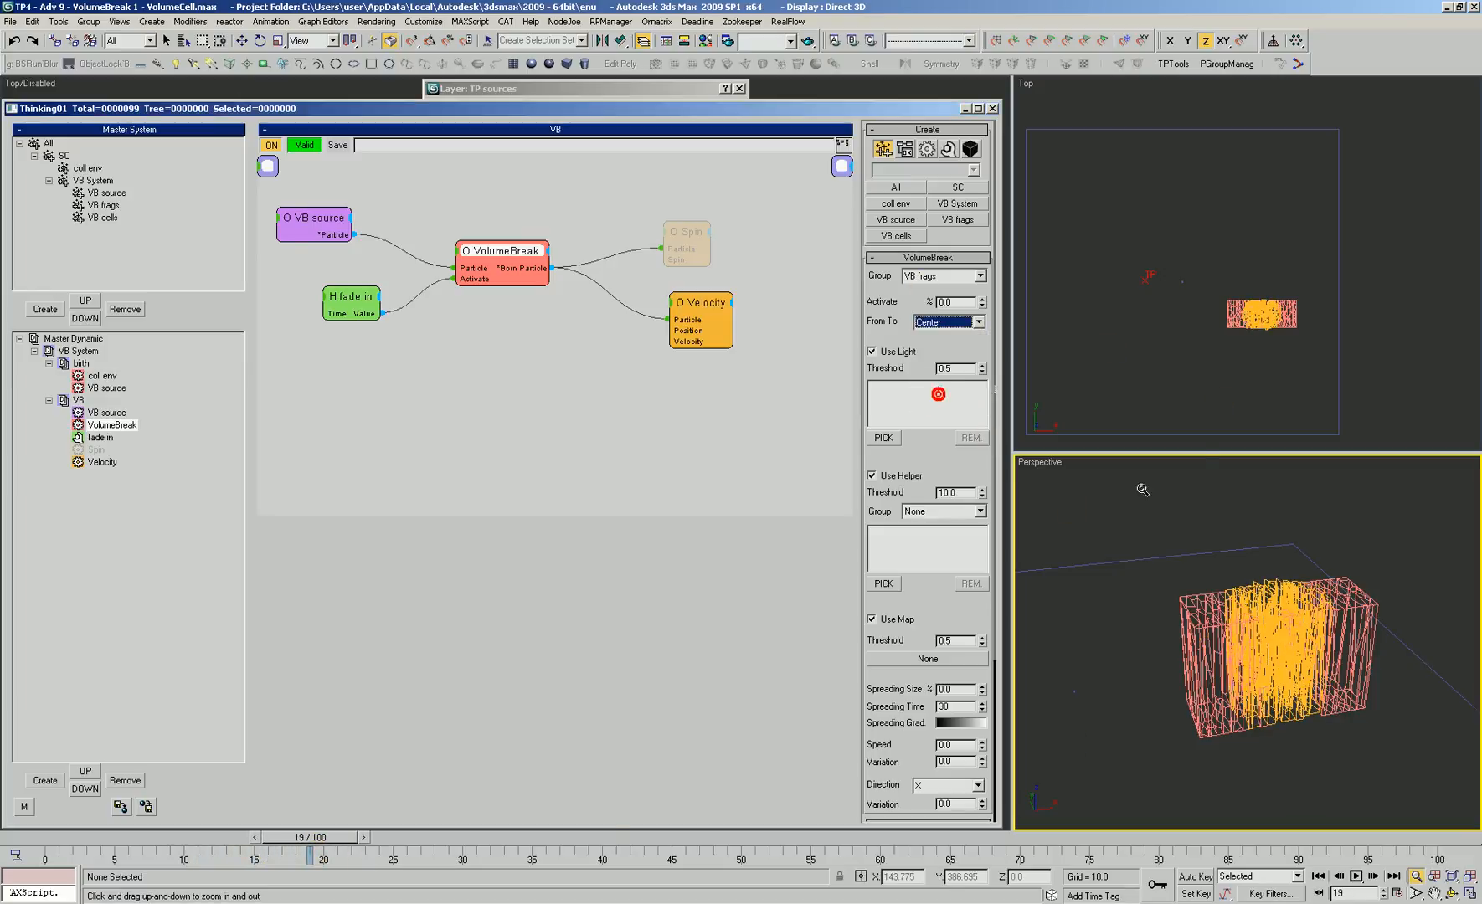
{"action": "left_click_drag", "start_coordinate": [34, 840], "coordinate": [385, 883]}
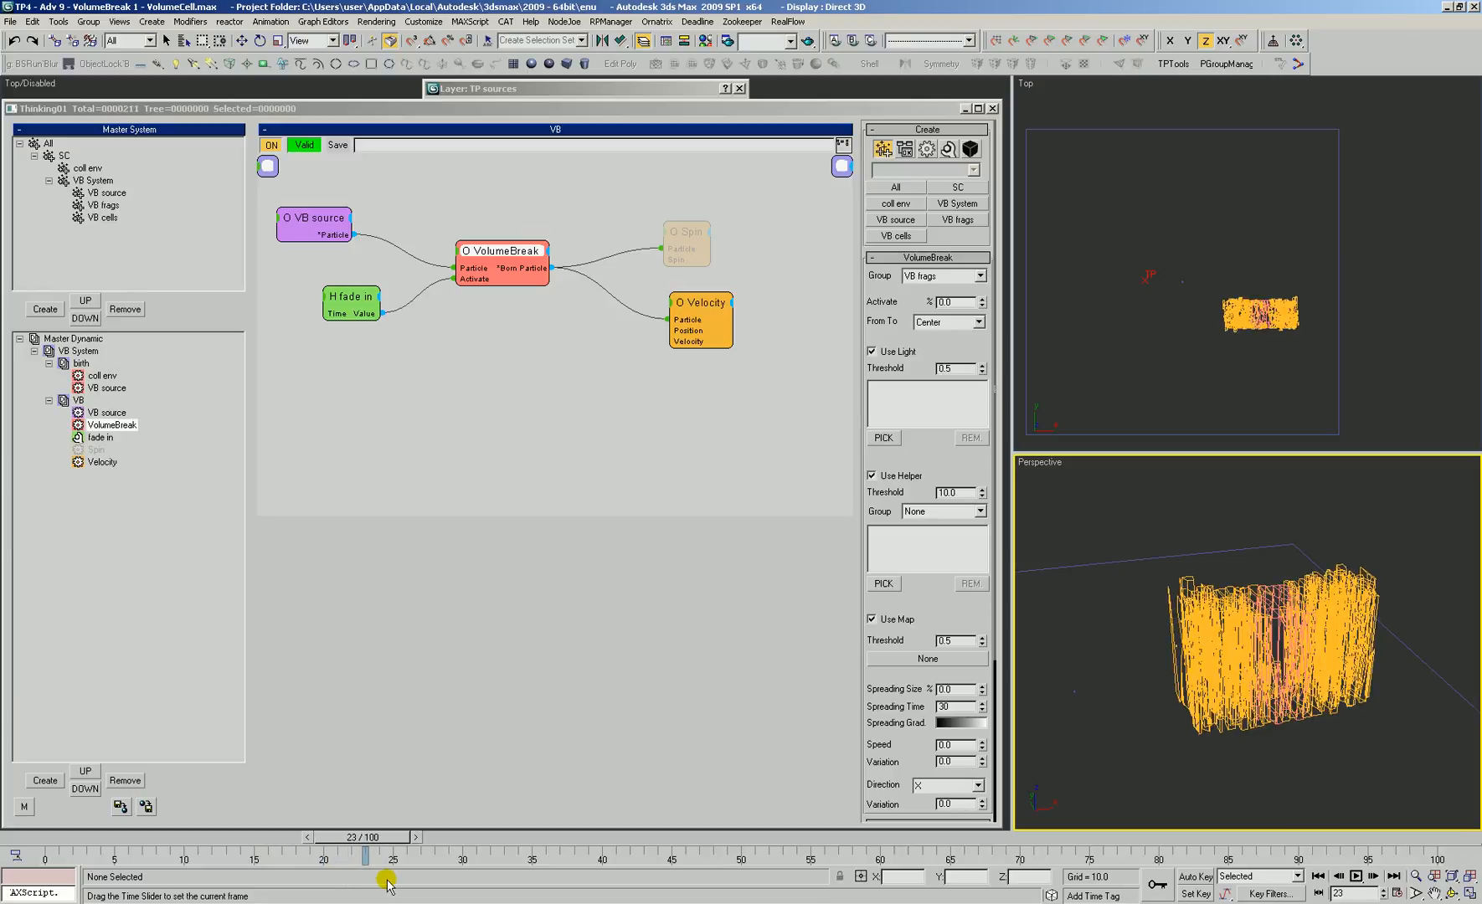
Shade the Perspective view and inspect the breaking fragments closely around the box at frame 21
{"action": "scroll", "coordinate": [1284, 621], "scroll_direction": "up", "scroll_amount": 3}
{"action": "key", "text": "F3"}
{"action": "mouse_move", "coordinate": [1225, 647]}
{"action": "middle_mouse_down", "text": "alt"}
{"action": "mouse_move", "coordinate": [1247, 727]}
{"action": "mouse_move", "coordinate": [1234, 653]}
{"action": "middle_mouse_up", "text": "alt"}
{"action": "mouse_move", "coordinate": [1273, 590]}
{"action": "left_mouse_down"}
{"action": "mouse_move", "coordinate": [1279, 621]}
{"action": "mouse_move", "coordinate": [1294, 597]}
{"action": "left_mouse_up"}
{"action": "left_click_drag", "start_coordinate": [364, 837], "coordinate": [335, 870]}
{"action": "mouse_move", "coordinate": [1215, 641]}
{"action": "middle_mouse_down", "text": "alt"}
{"action": "mouse_move", "coordinate": [1163, 674]}
{"action": "mouse_move", "coordinate": [1289, 624]}
{"action": "mouse_move", "coordinate": [1241, 624]}
{"action": "mouse_move", "coordinate": [1227, 659]}
{"action": "mouse_move", "coordinate": [1232, 621]}
{"action": "middle_mouse_up", "text": "alt"}
{"action": "scroll", "coordinate": [1227, 659], "scroll_direction": "down", "scroll_amount": 4}
{"action": "scroll", "coordinate": [1269, 605], "scroll_direction": "up", "scroll_amount": 2}
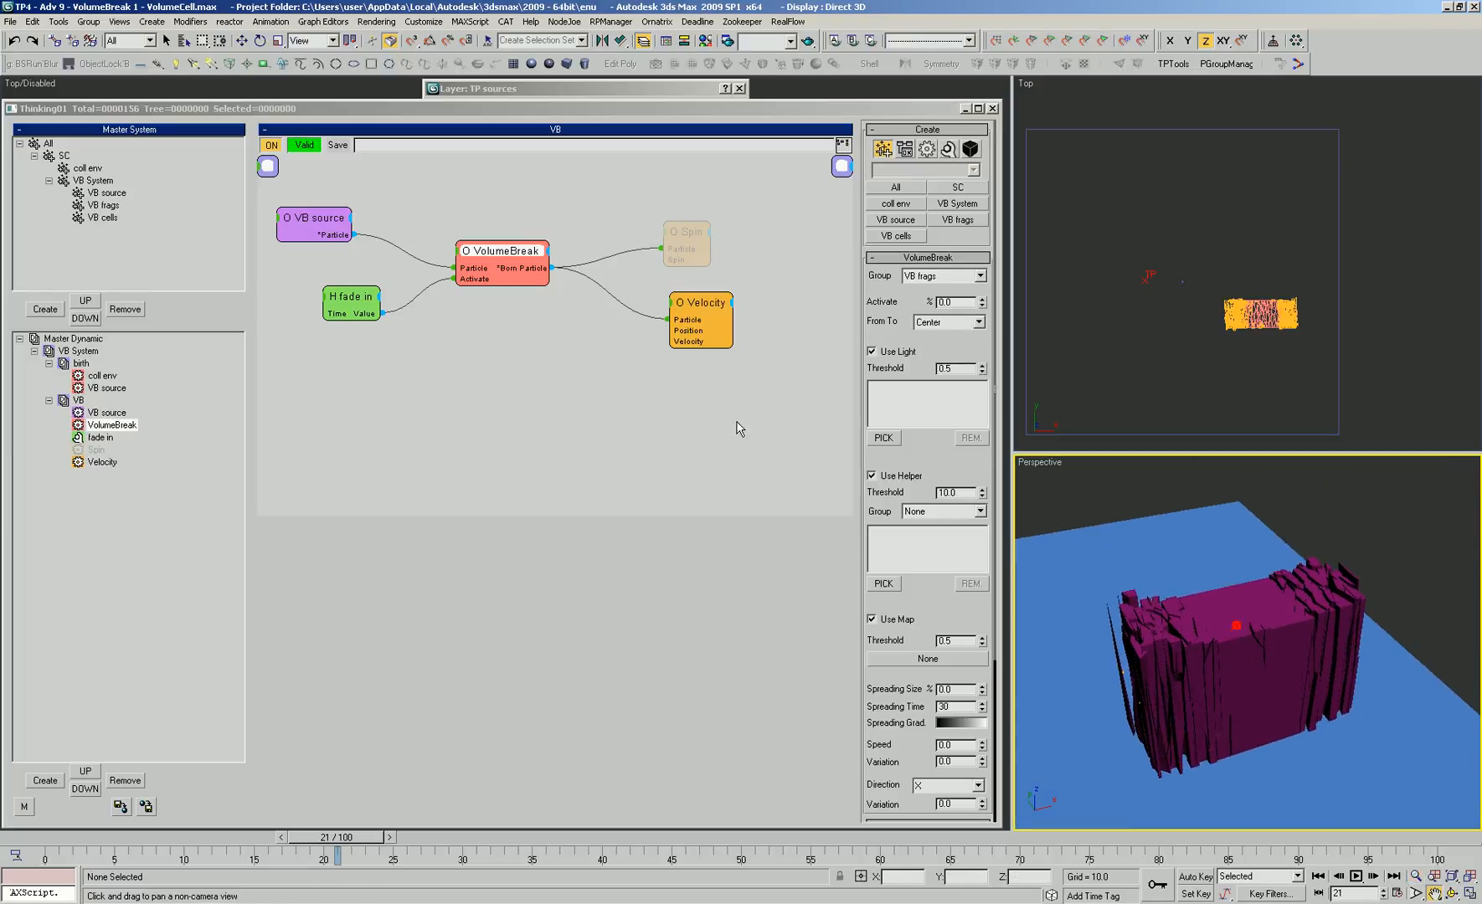
Disable the Velocity operator, tidy the Spin and Velocity nodes, return to frame 0 and show the Perspective view in wireframe
{"action": "left_click", "coordinate": [648, 374]}
{"action": "left_click_drag", "start_coordinate": [713, 301], "coordinate": [707, 287]}
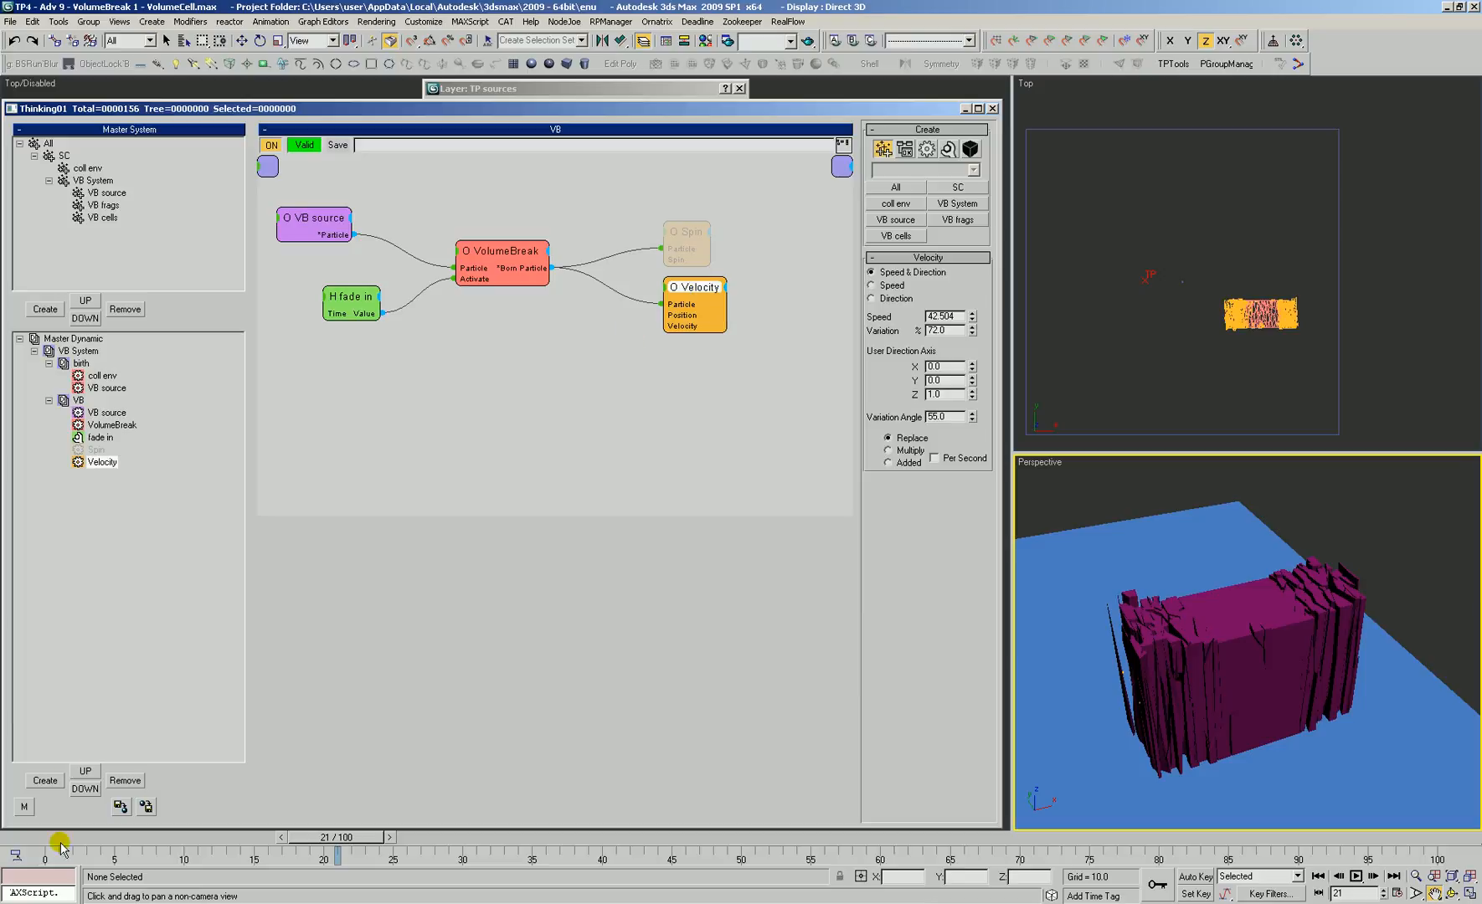
{"action": "left_click", "coordinate": [14, 839]}
{"action": "right_click", "coordinate": [694, 287]}
{"action": "left_click", "coordinate": [693, 291]}
{"action": "left_click_drag", "start_coordinate": [693, 291], "coordinate": [711, 224]}
{"action": "key", "text": "alt+z"}
{"action": "left_click_drag", "start_coordinate": [1228, 342], "coordinate": [1219, 354]}
{"action": "mouse_move", "coordinate": [1252, 638]}
{"action": "left_mouse_down"}
{"action": "mouse_move", "coordinate": [1273, 622]}
{"action": "mouse_move", "coordinate": [1268, 645]}
{"action": "mouse_move", "coordinate": [1255, 623]}
{"action": "mouse_move", "coordinate": [1250, 640]}
{"action": "left_mouse_up"}
{"action": "key", "text": "F3"}
{"action": "key", "text": "ctrl+r"}
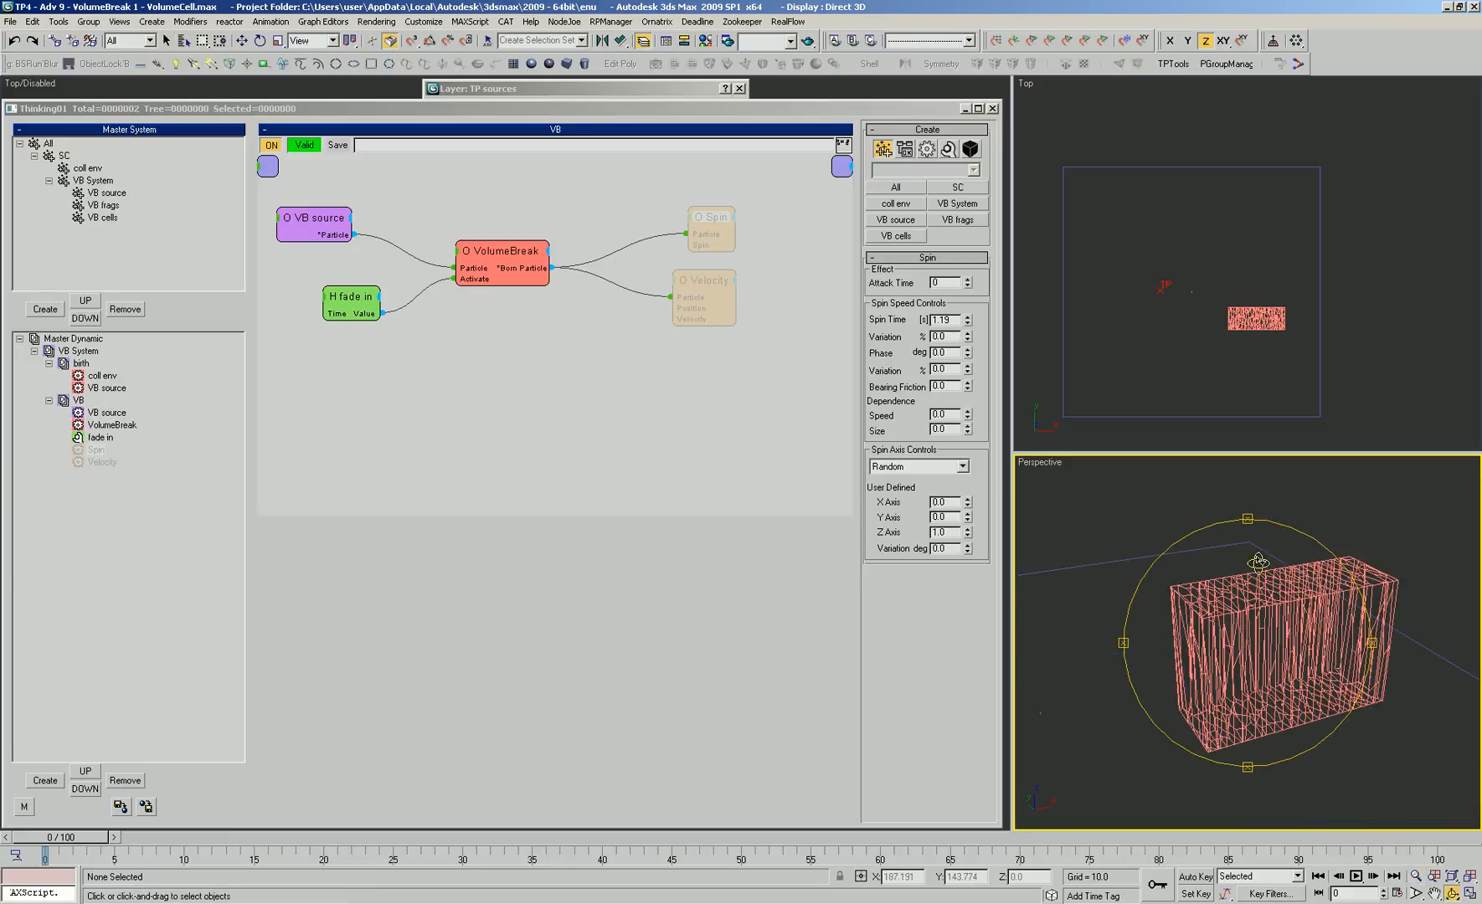
{"action": "right_click", "coordinate": [1266, 579]}
Examine the VolumeBreak operator's settings down to the group choices for Cell's in the Volume Breaker section
{"action": "left_click", "coordinate": [441, 431]}
{"action": "mouse_move", "coordinate": [491, 252]}
{"action": "left_mouse_down"}
{"action": "mouse_move", "coordinate": [517, 254]}
{"action": "mouse_move", "coordinate": [503, 251]}
{"action": "left_mouse_up"}
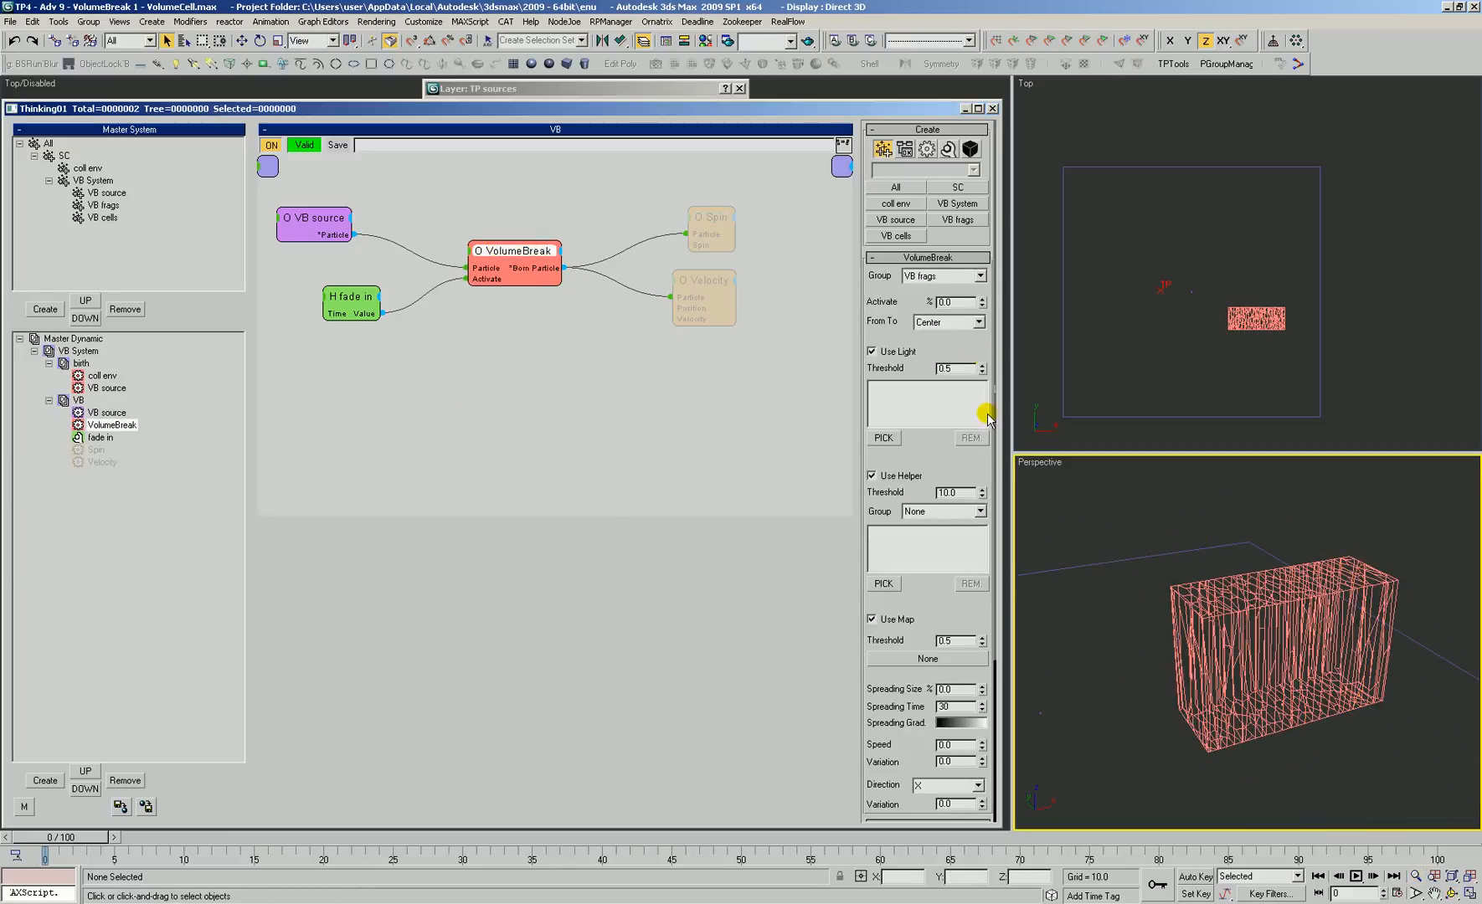
{"action": "scroll", "coordinate": [937, 435], "scroll_direction": "down", "scroll_amount": 5}
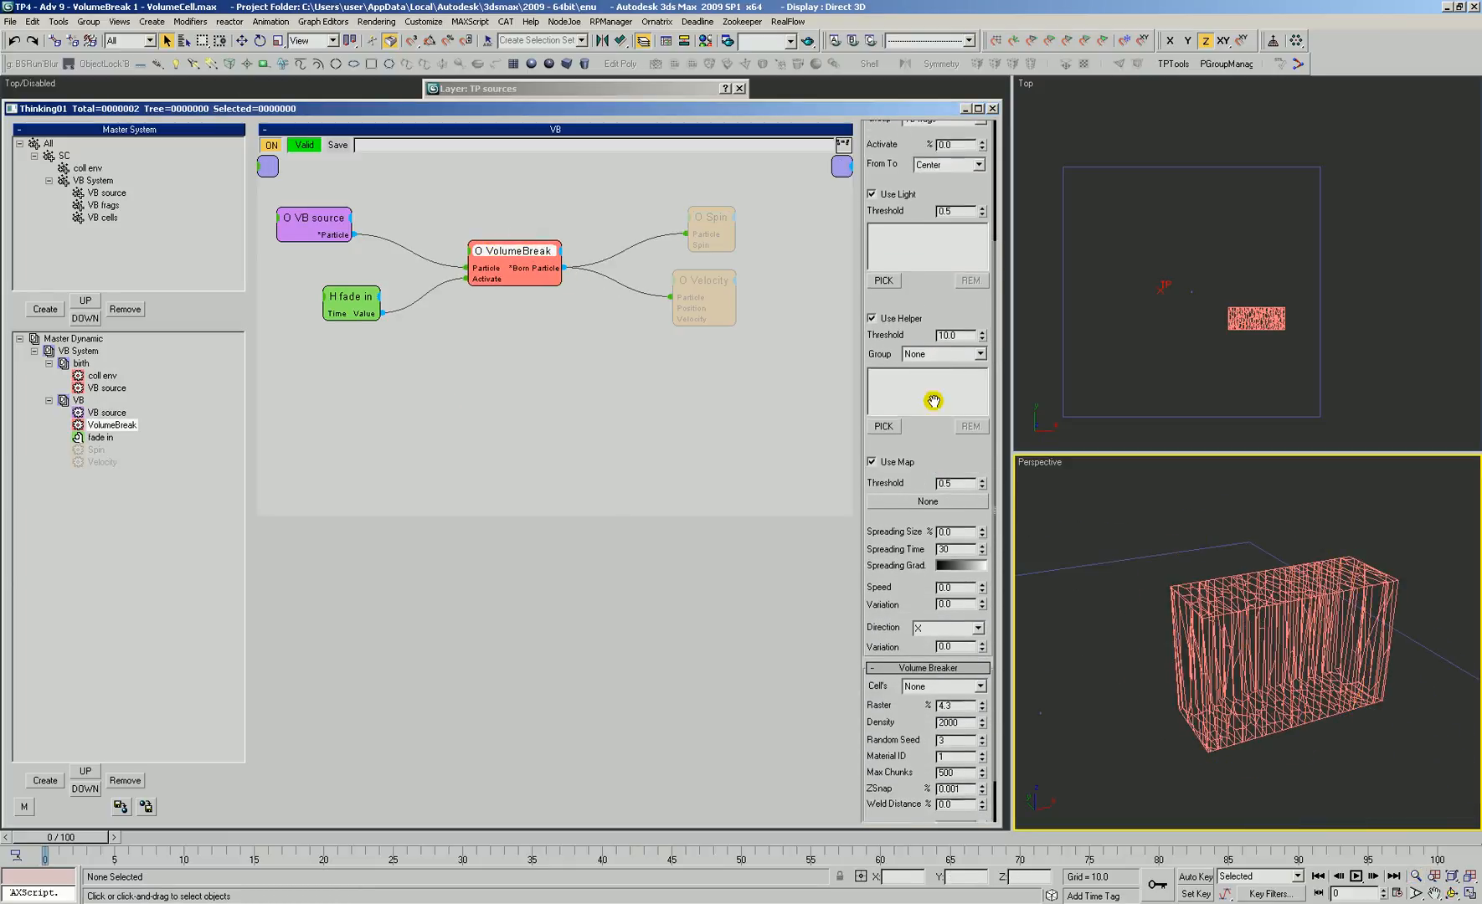
{"action": "left_click_drag", "start_coordinate": [930, 417], "coordinate": [930, 420]}
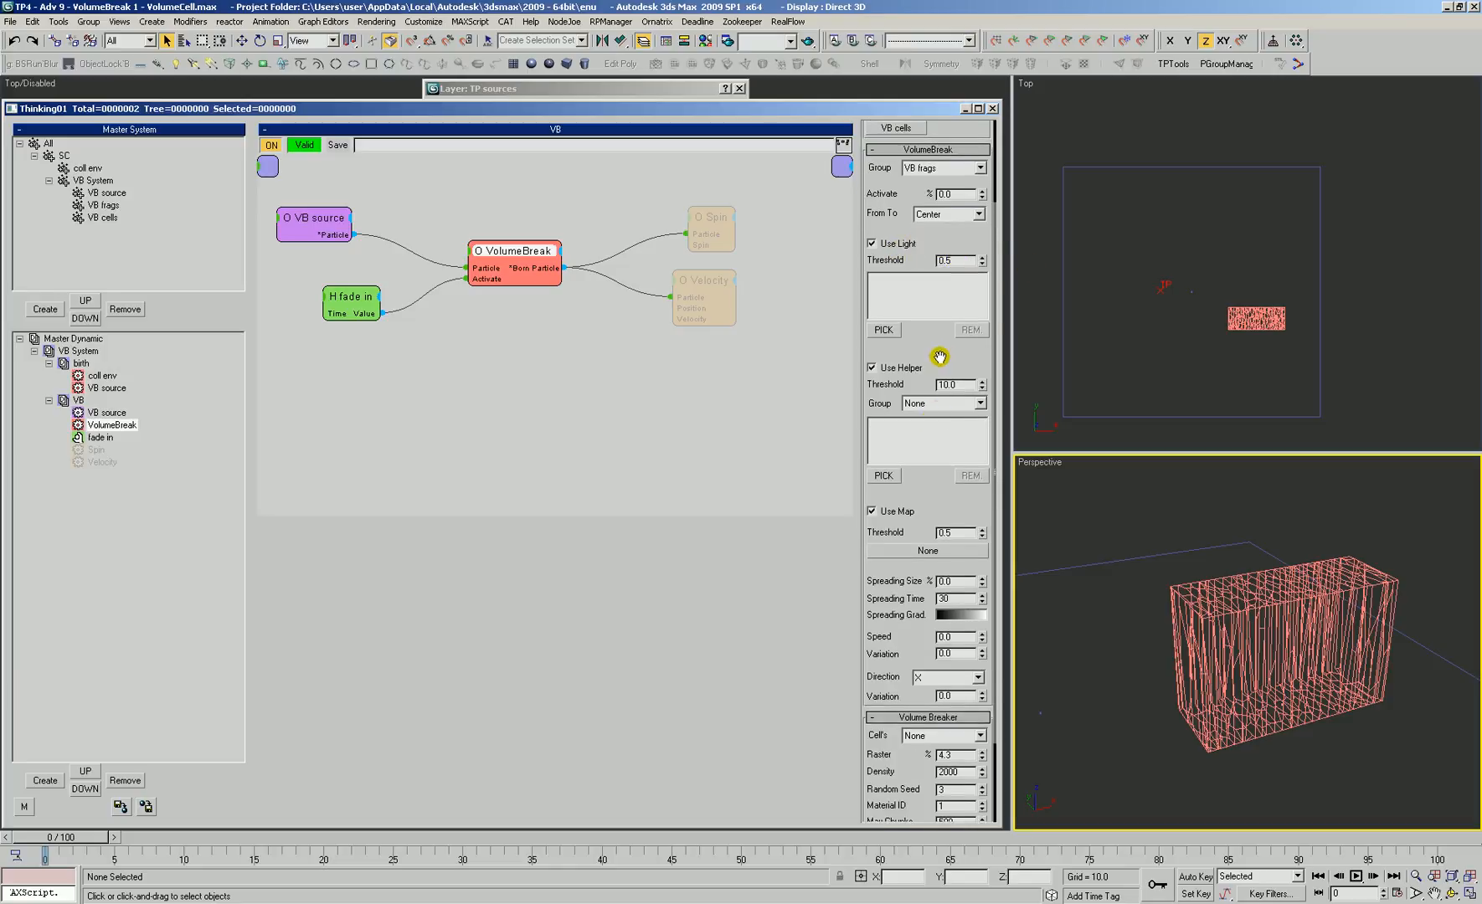
{"action": "left_click_drag", "start_coordinate": [938, 357], "coordinate": [944, 265]}
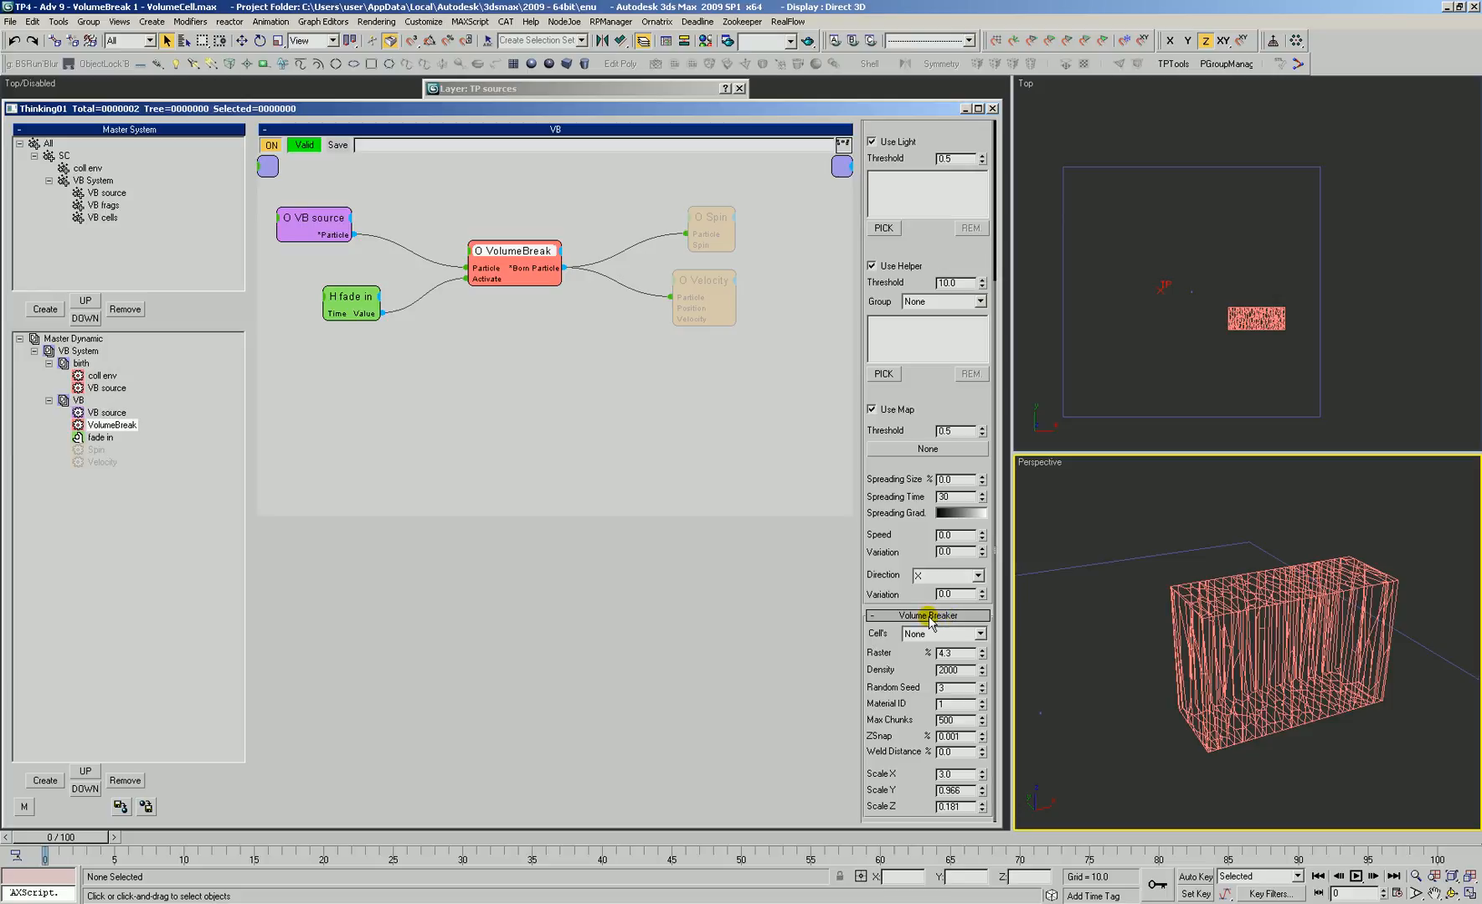
{"action": "left_click", "coordinate": [925, 634]}
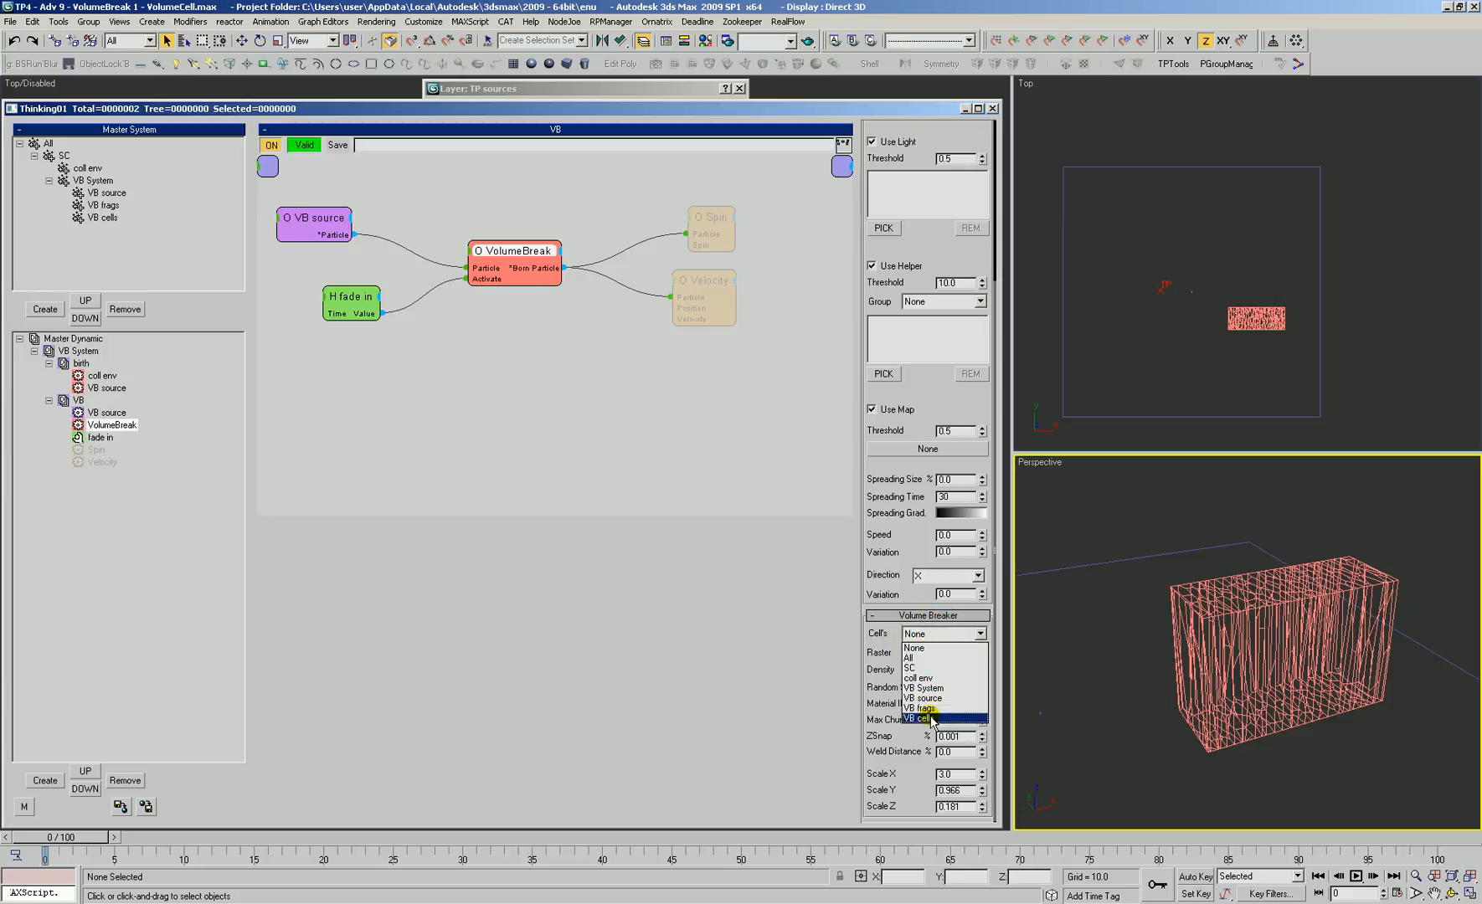
{"action": "left_click", "coordinate": [879, 632]}
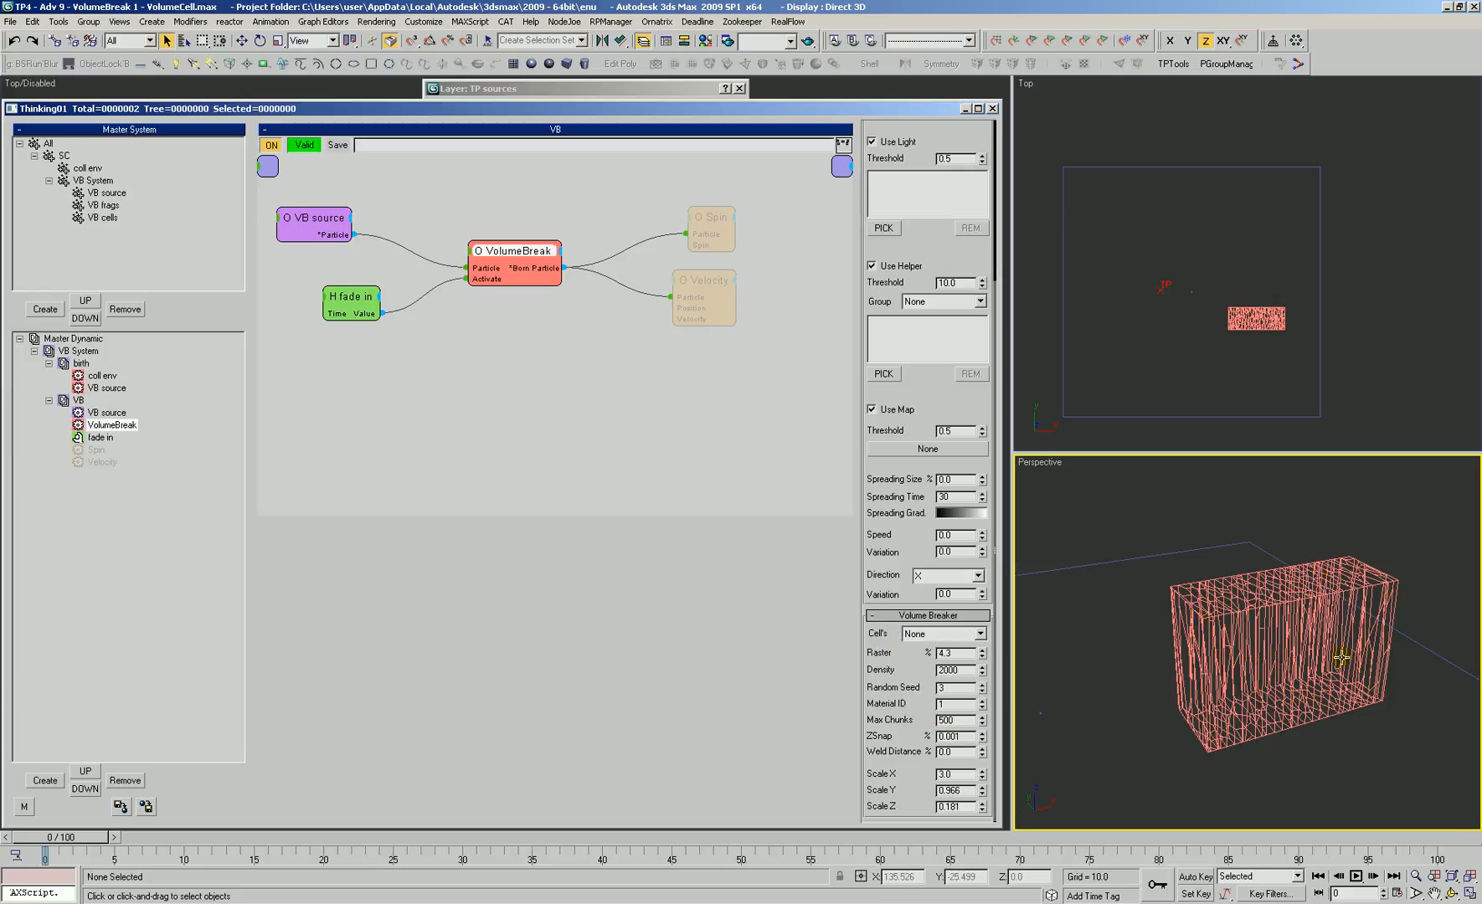
Add a Volume Pos helper to the birth dynamic set and connect VB source's Born Particle output to its Particle Shape input
{"action": "left_click", "coordinate": [437, 404]}
{"action": "left_click", "coordinate": [106, 388]}
{"action": "left_click", "coordinate": [456, 268]}
{"action": "left_click_drag", "start_coordinate": [371, 347], "coordinate": [327, 336]}
{"action": "right_click", "coordinate": [407, 317]}
{"action": "right_click", "coordinate": [463, 324]}
{"action": "left_click", "coordinate": [514, 342]}
{"action": "right_click", "coordinate": [437, 326]}
{"action": "mouse_move", "coordinate": [426, 372]}
{"action": "mouse_move", "coordinate": [525, 385]}
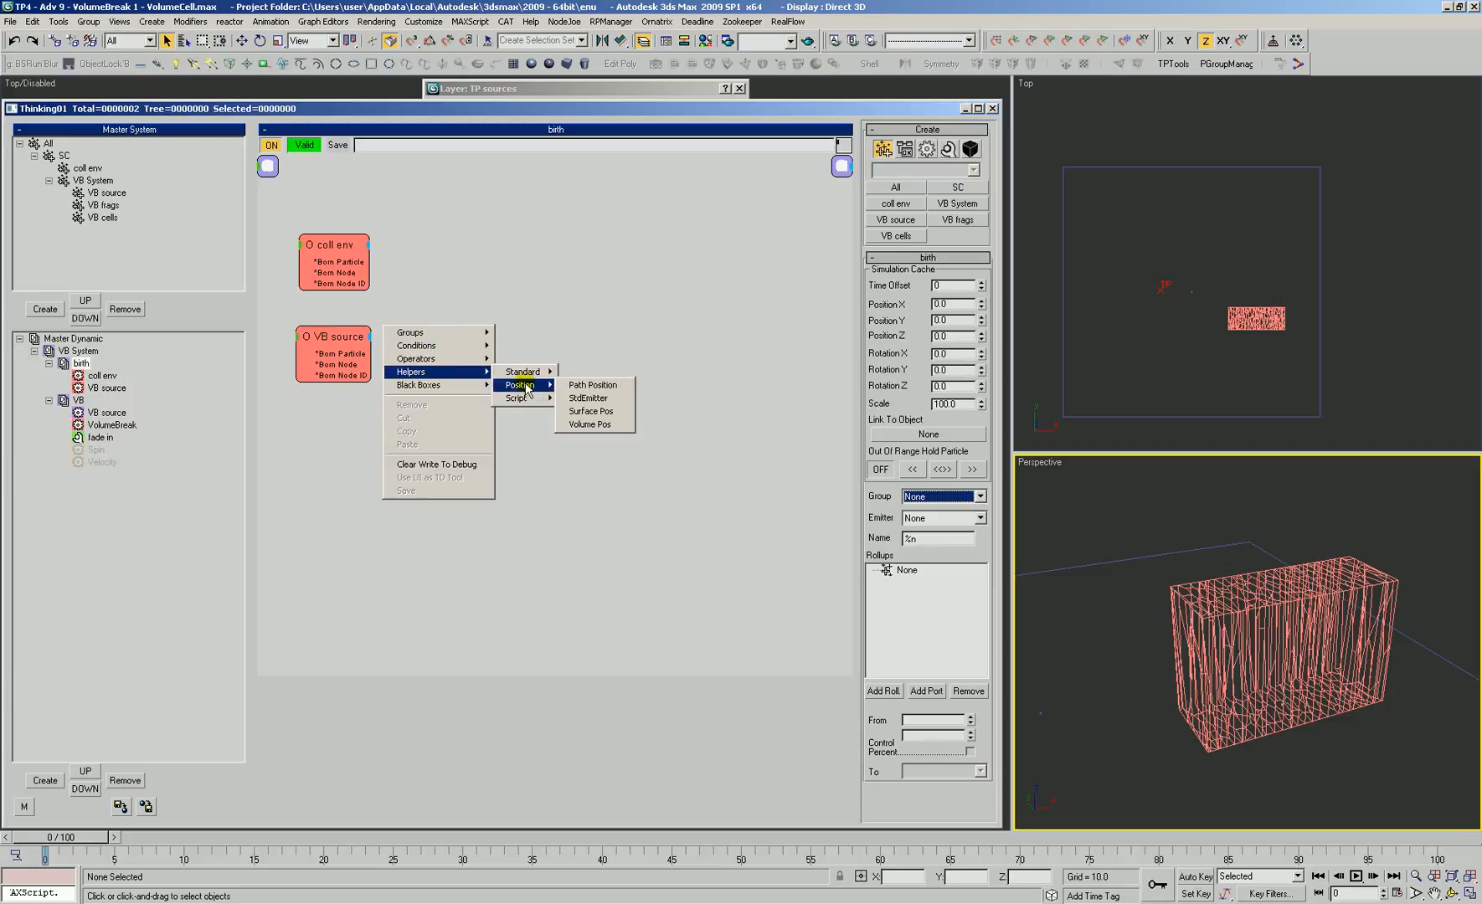
{"action": "left_click", "coordinate": [589, 425]}
{"action": "left_click_drag", "start_coordinate": [440, 374], "coordinate": [345, 355]}
{"action": "left_click_drag", "start_coordinate": [507, 334], "coordinate": [462, 346]}
Add a Position Born generator operator beside the Volume Pos helper in the birth dynamic set
{"action": "right_click", "coordinate": [570, 363]}
{"action": "left_click", "coordinate": [561, 392]}
{"action": "mouse_move", "coordinate": [657, 410]}
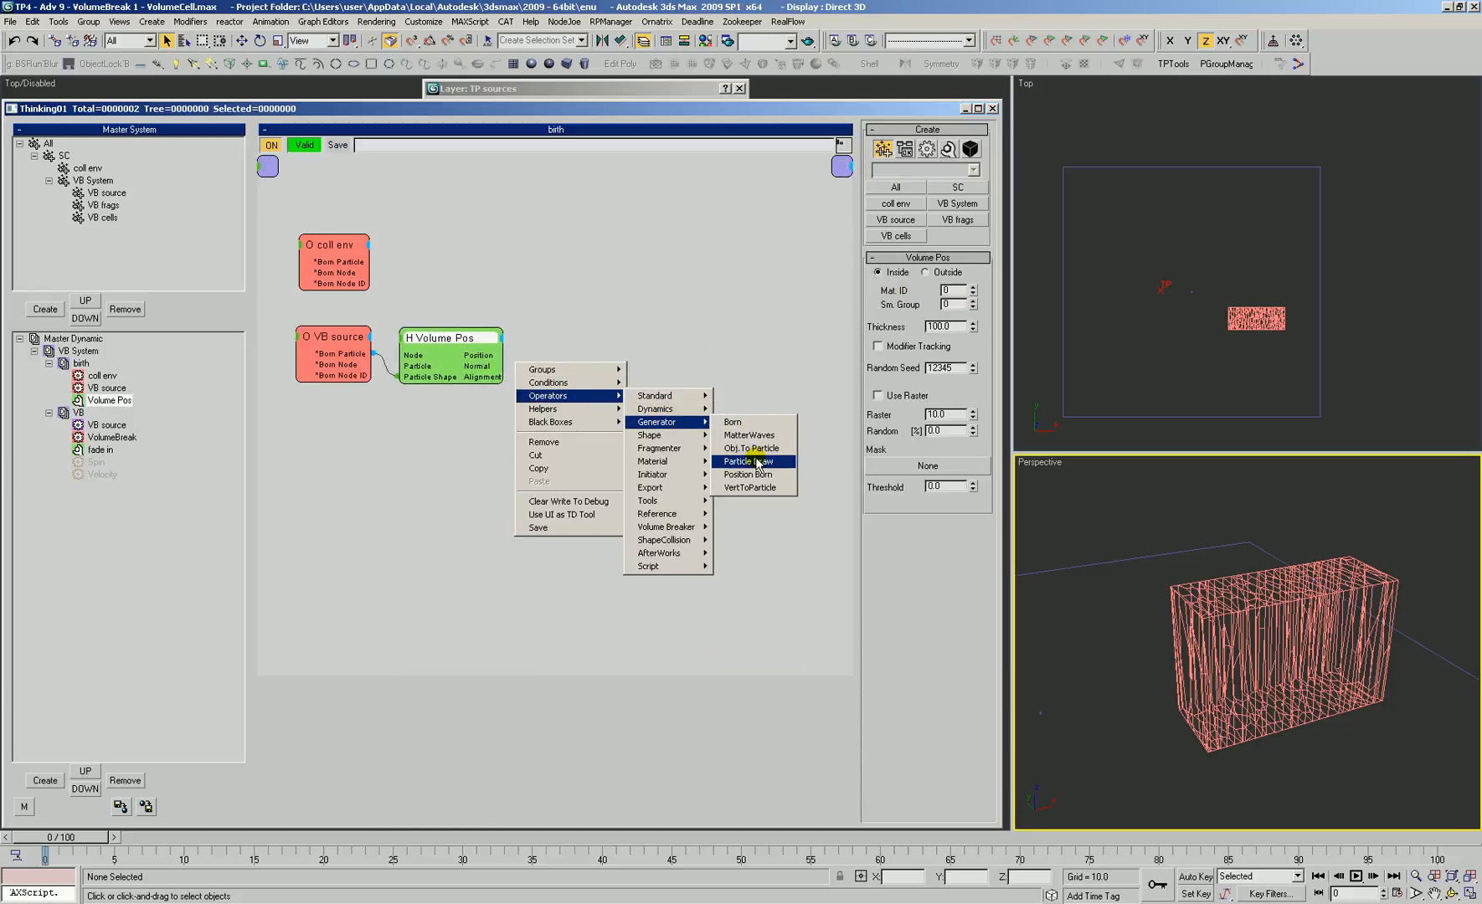
{"action": "left_click", "coordinate": [749, 476]}
{"action": "left_click_drag", "start_coordinate": [620, 372], "coordinate": [590, 334]}
Set Position Born to the VB cells group with Pistol Shot 50, Life Span 1, Speed 0 and direction Variation 0
{"action": "left_click", "coordinate": [947, 273]}
{"action": "left_click", "coordinate": [917, 350]}
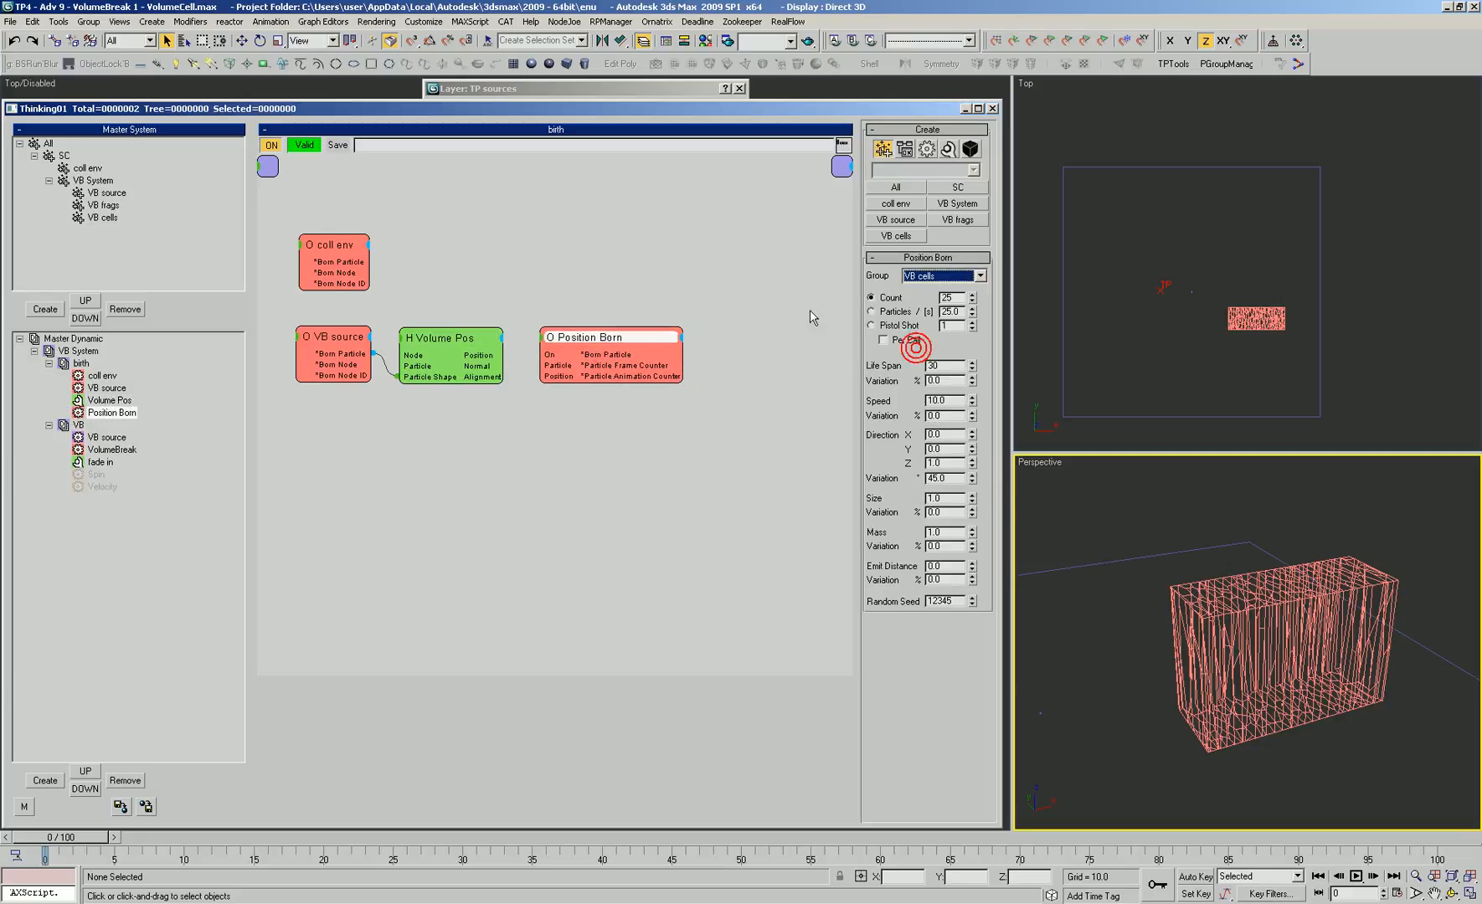
{"action": "left_click", "coordinate": [876, 325]}
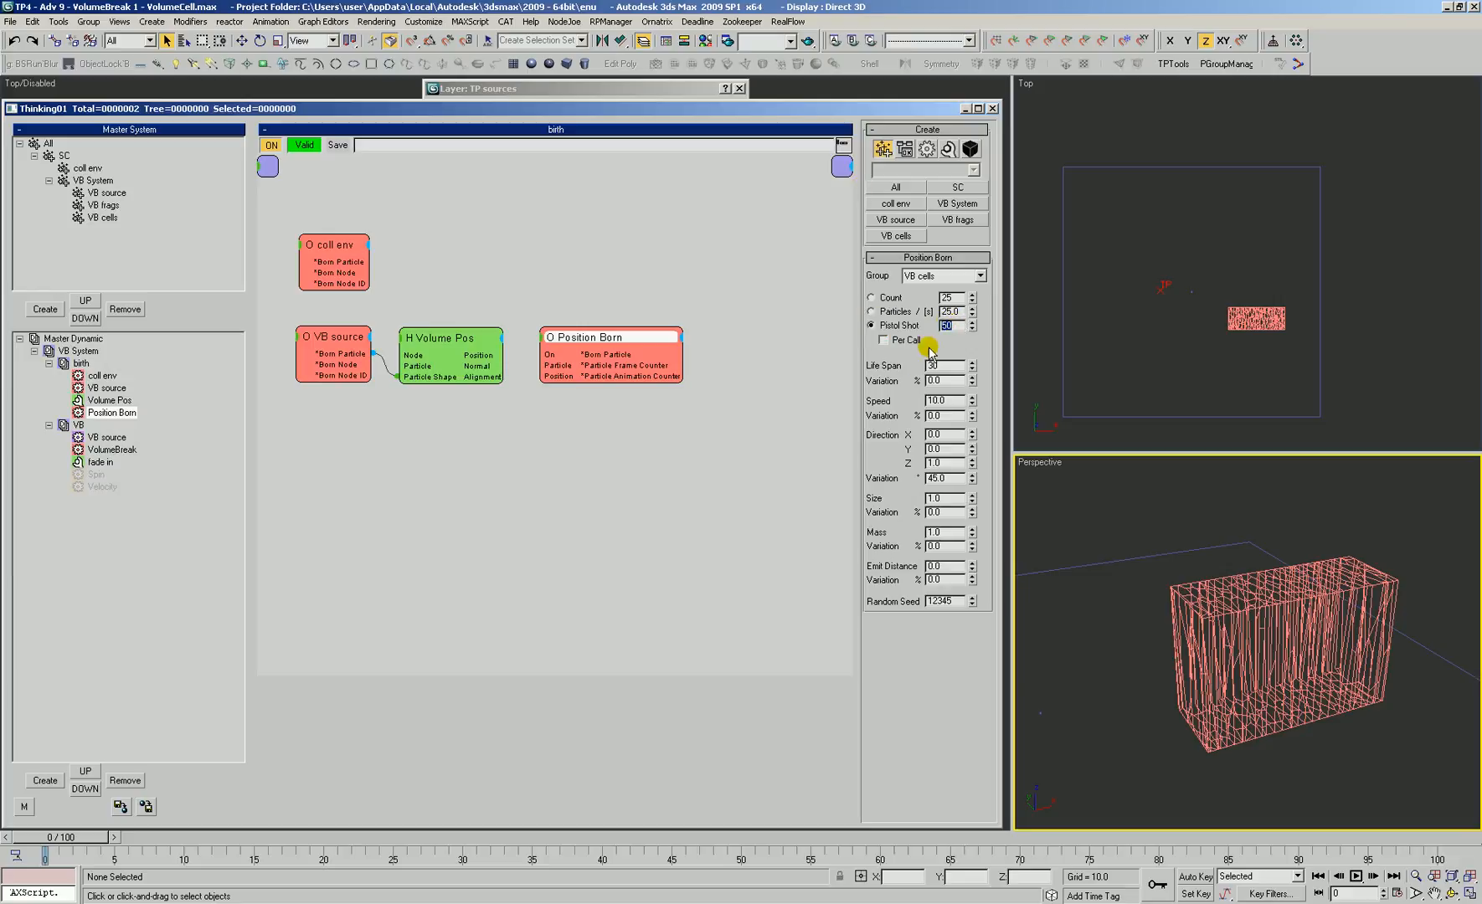
{"action": "type", "text": "1"}
{"action": "key", "text": "Tab"}
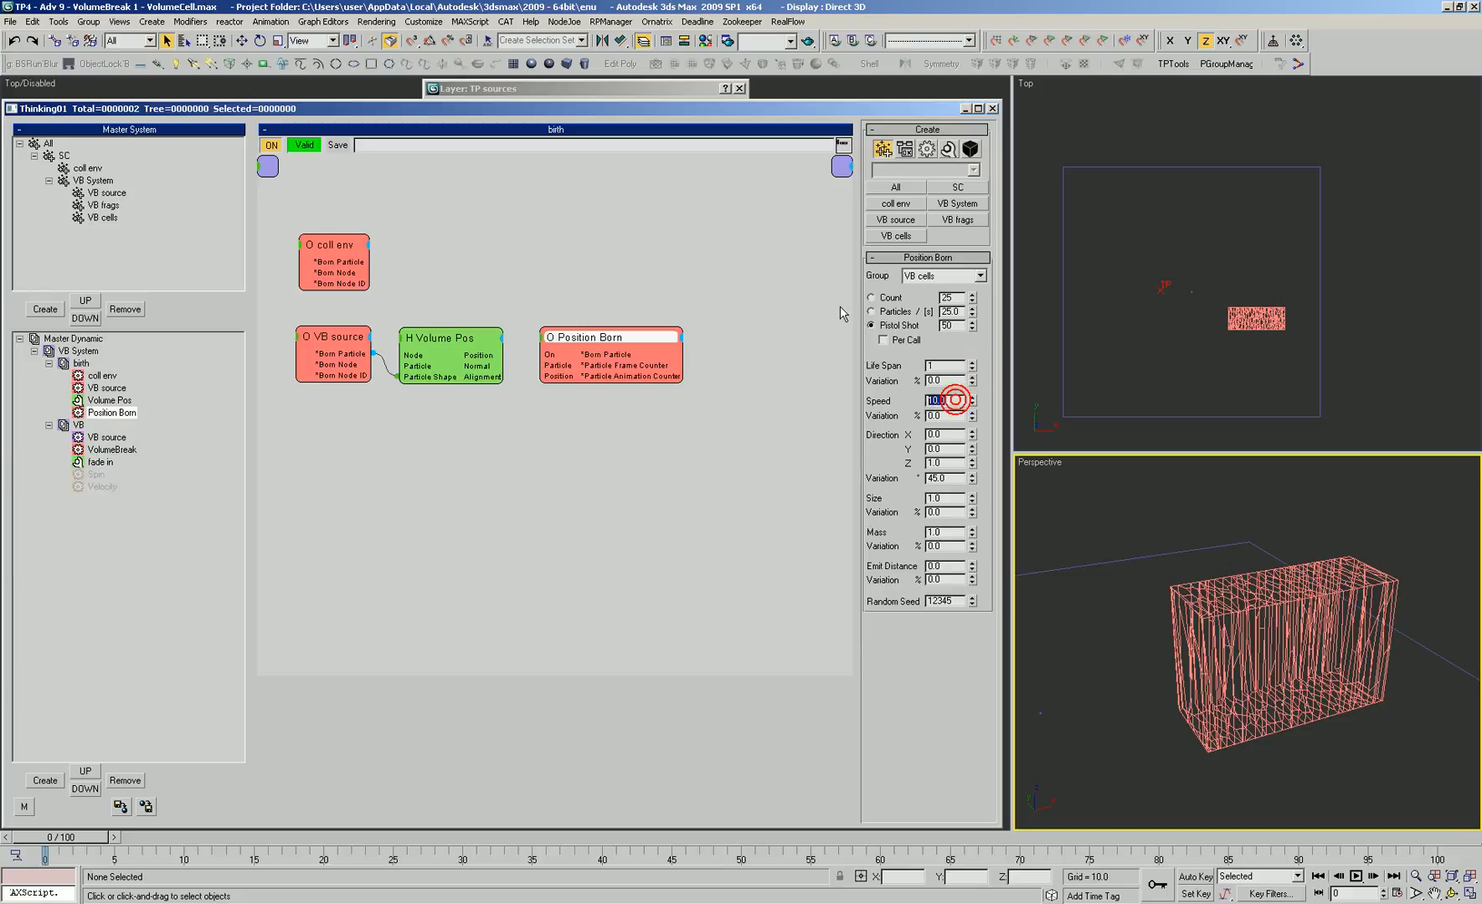
{"action": "type", "text": "0"}
{"action": "key", "text": "Tab"}
Connect Volume Pos's Position output to Position Born's Position input, space out the birth nodes and refresh frame 0
{"action": "left_click_drag", "start_coordinate": [556, 342], "coordinate": [596, 341]}
{"action": "left_click_drag", "start_coordinate": [480, 357], "coordinate": [595, 346]}
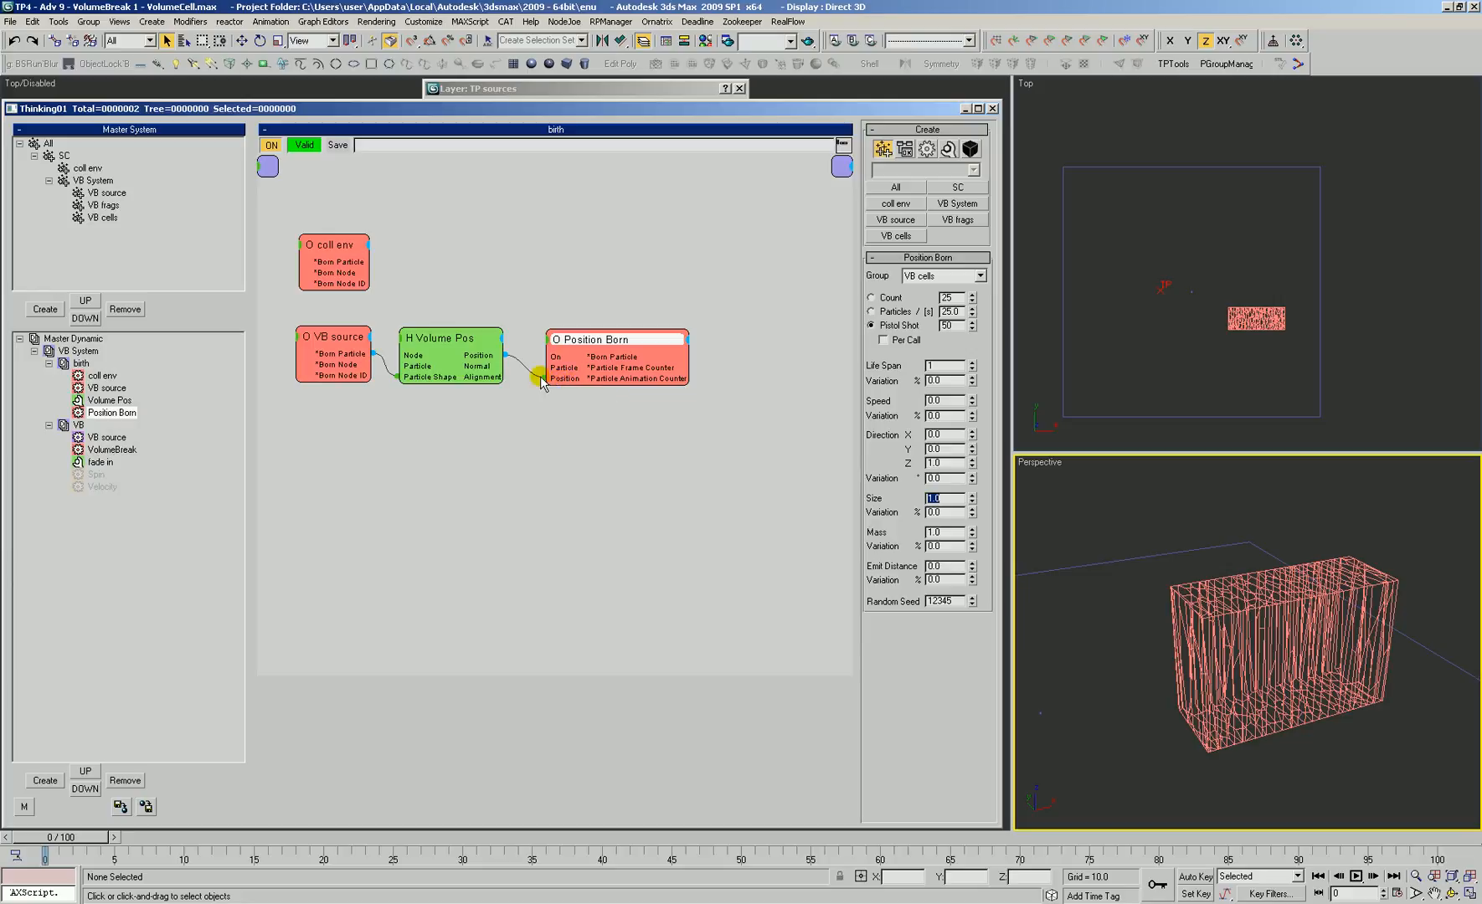
{"action": "left_click_drag", "start_coordinate": [568, 384], "coordinate": [572, 387]}
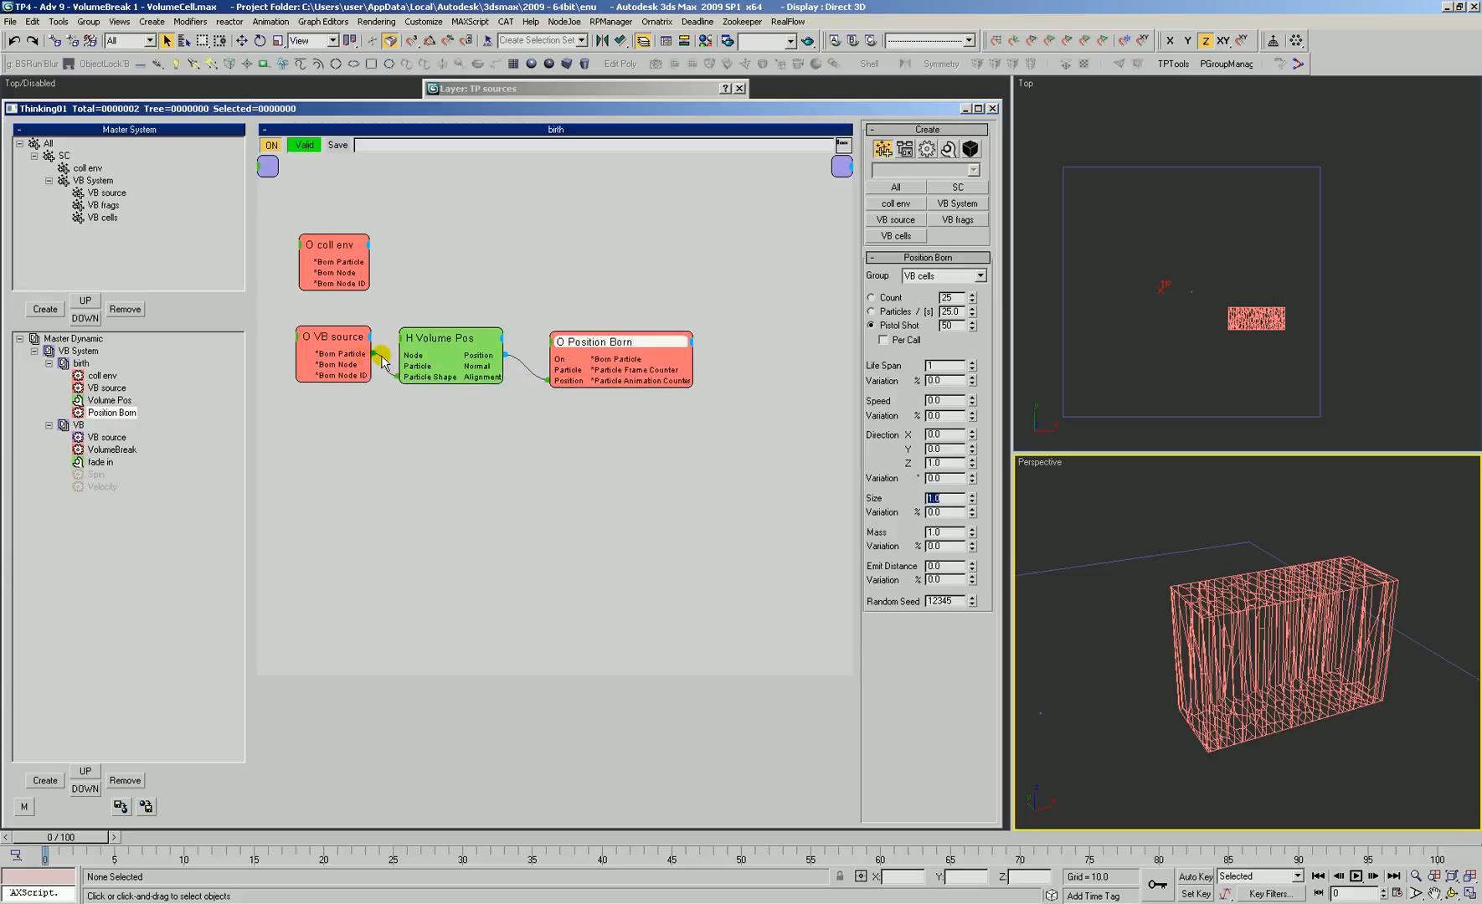
{"action": "left_click_drag", "start_coordinate": [579, 340], "coordinate": [594, 343]}
{"action": "left_click_drag", "start_coordinate": [483, 356], "coordinate": [496, 359]}
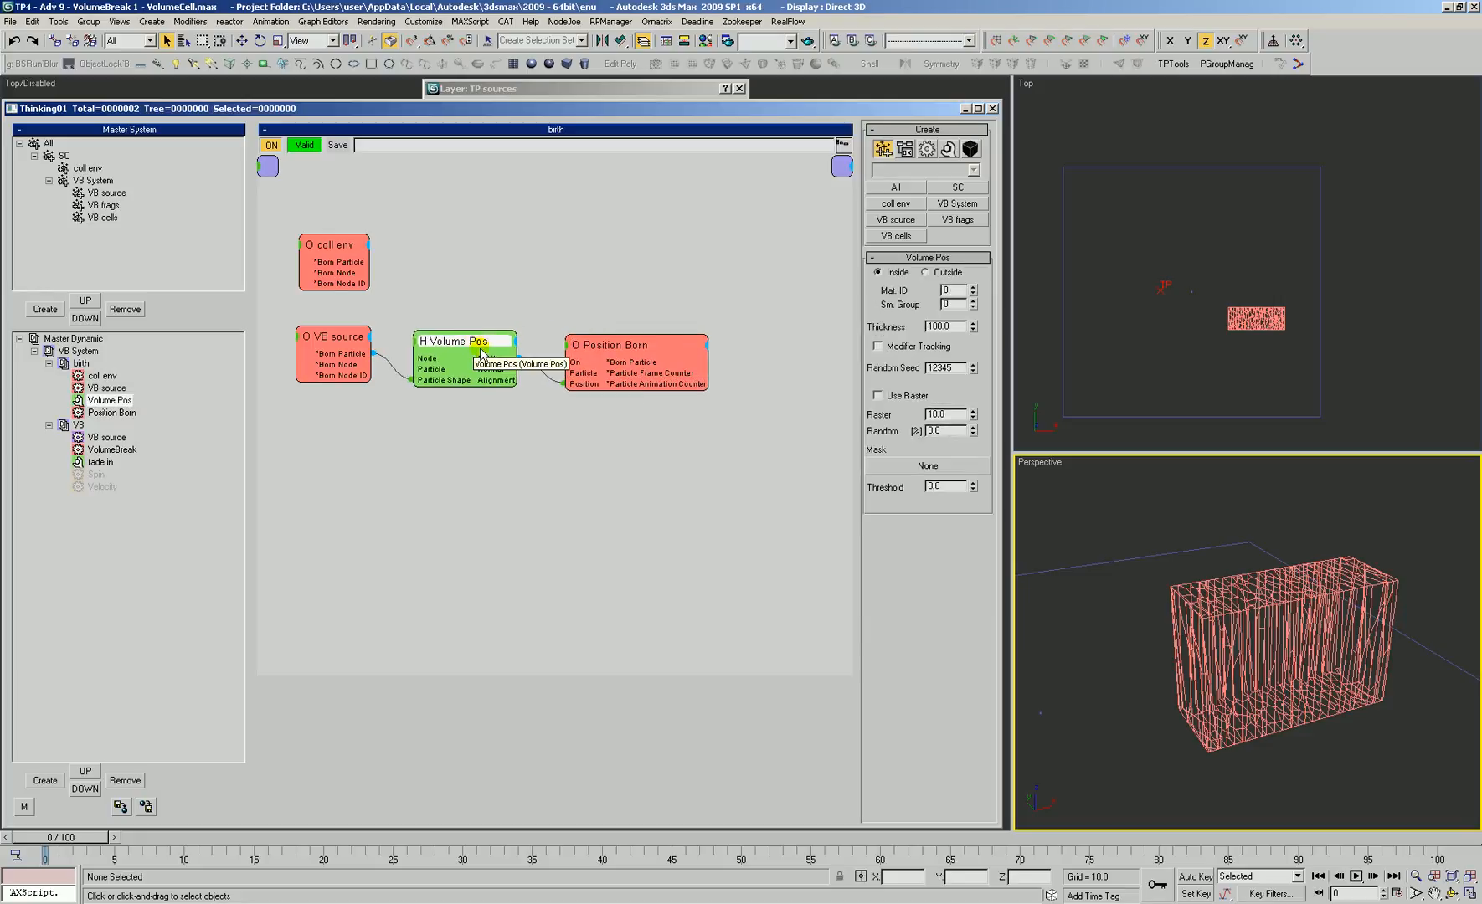
{"action": "left_click_drag", "start_coordinate": [326, 339], "coordinate": [324, 335]}
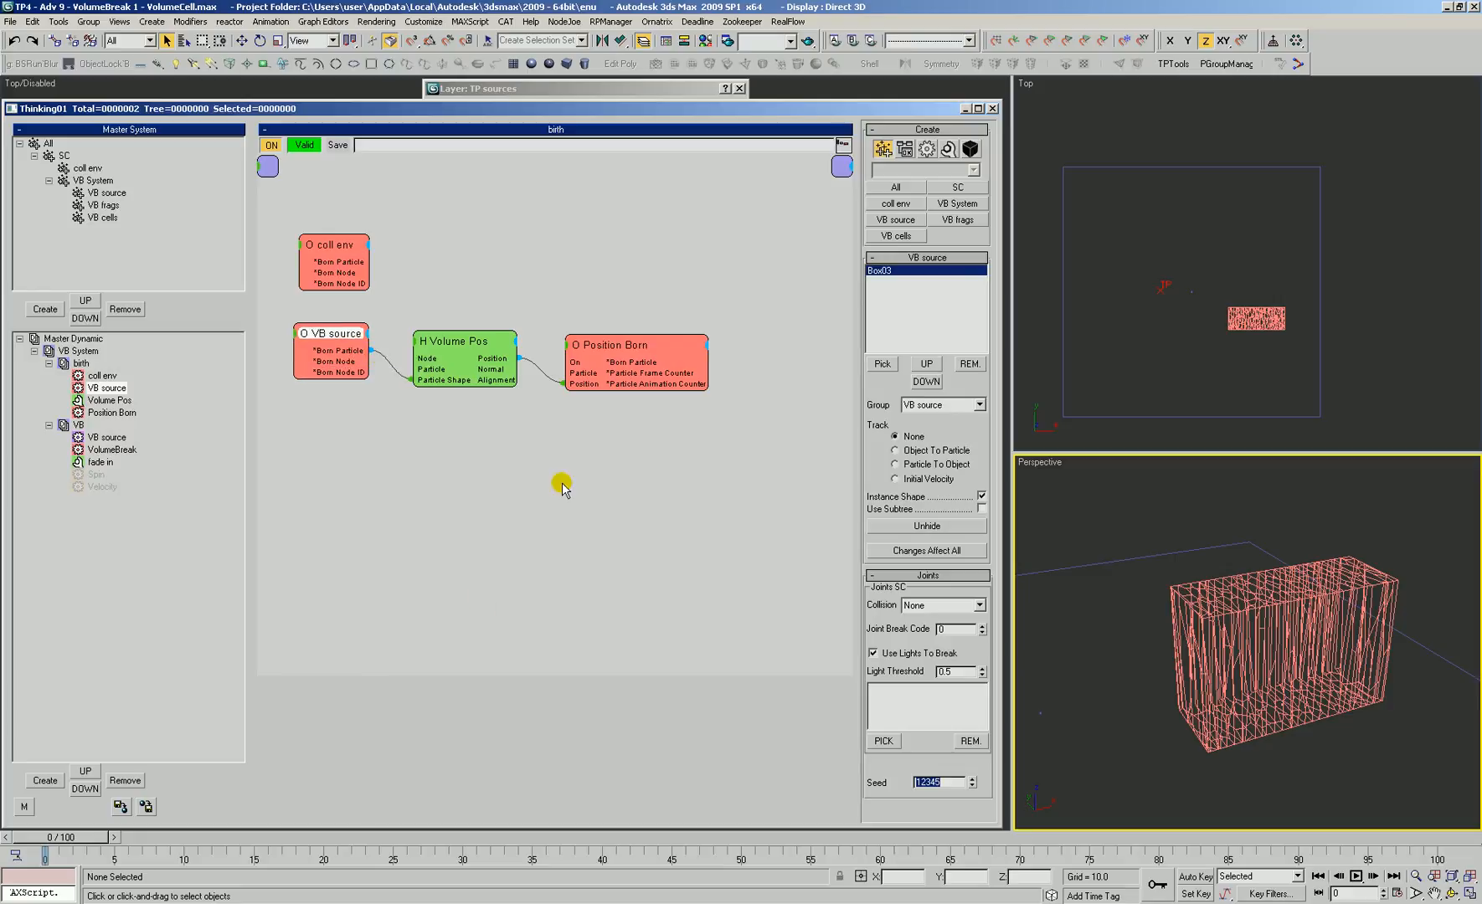
{"action": "left_click", "coordinate": [66, 841]}
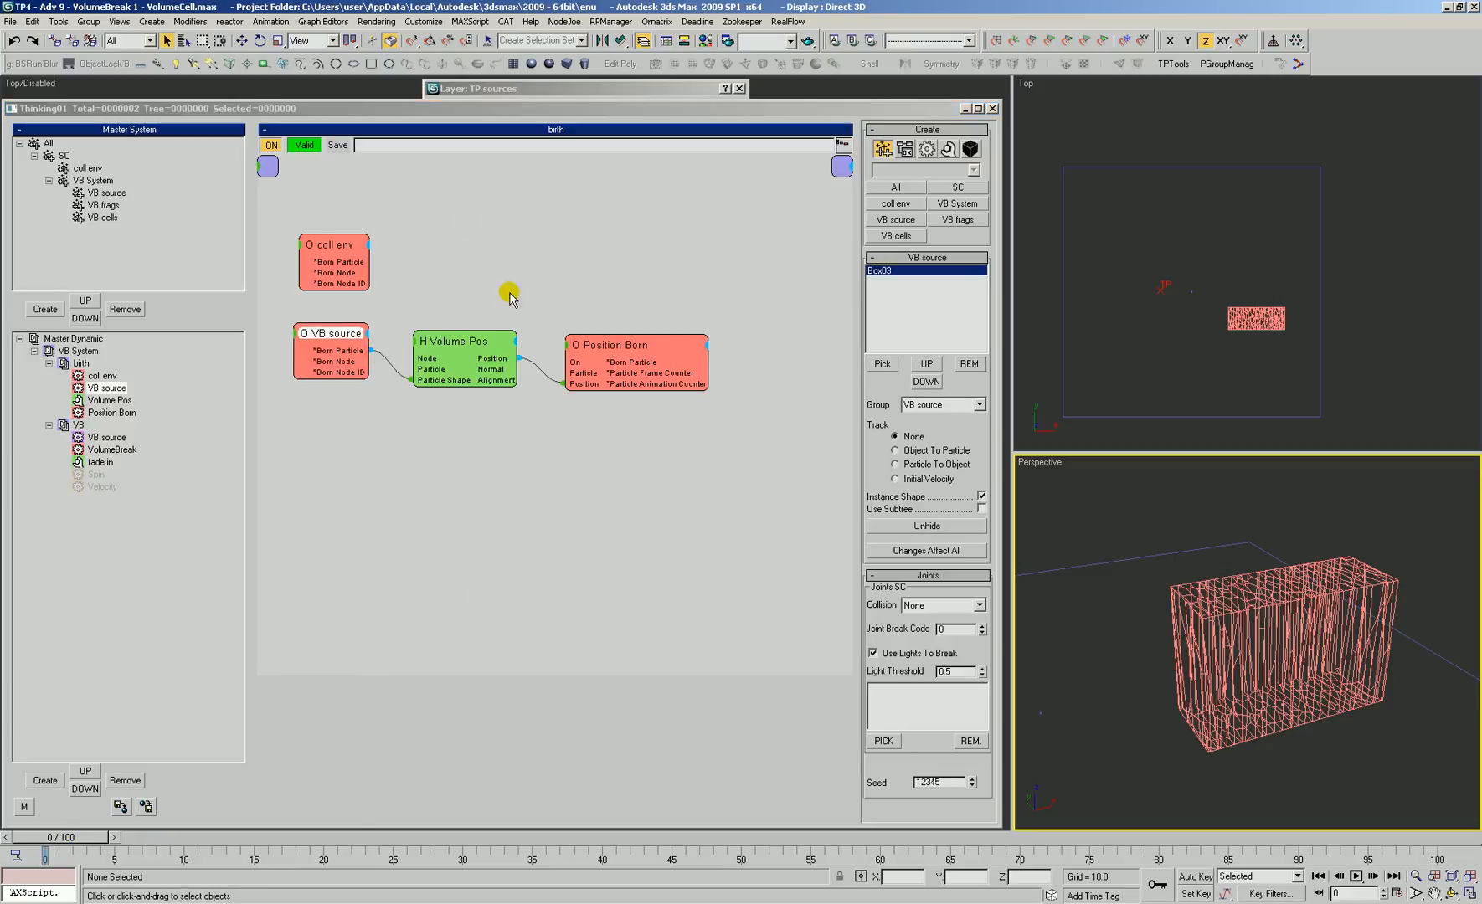
Turn off Show Mesh and Renderable for the VB cells group and give it a brighter green color
{"action": "left_click", "coordinate": [104, 217]}
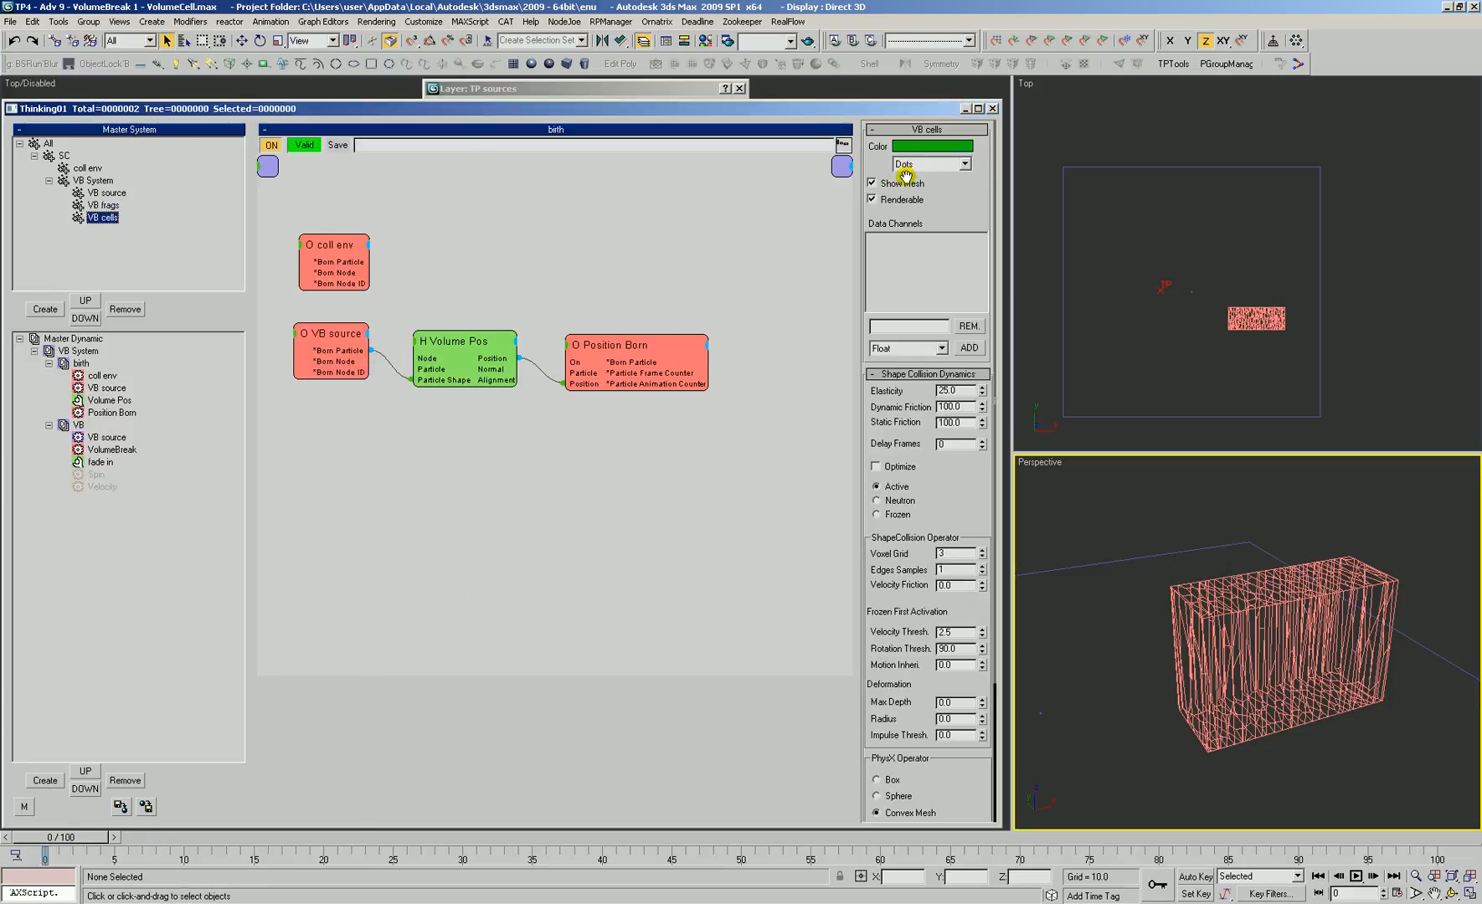
{"action": "left_click", "coordinate": [881, 200]}
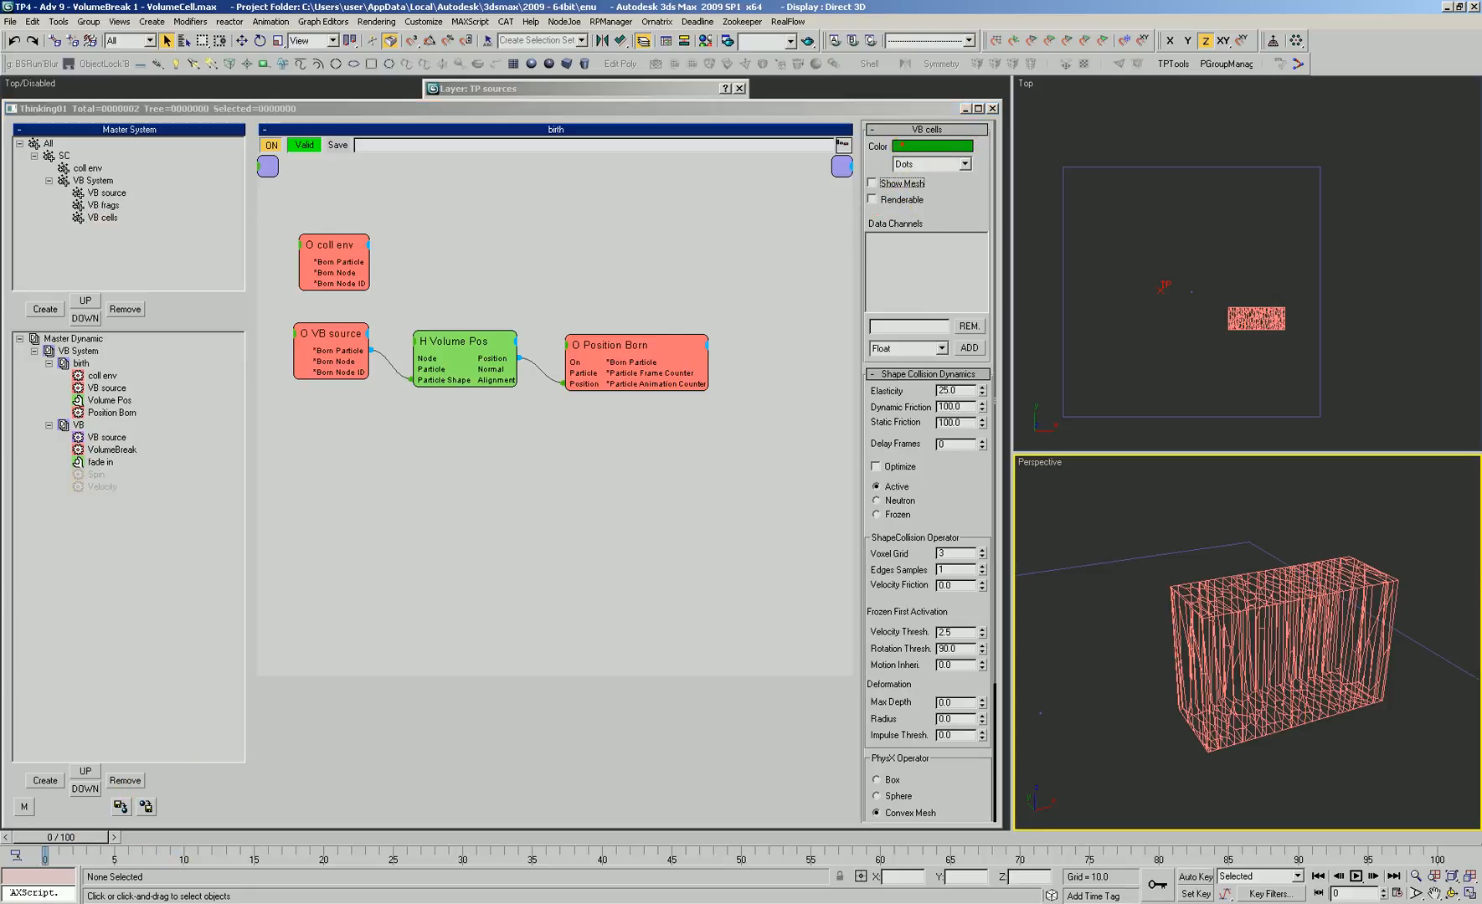
{"action": "left_click", "coordinate": [903, 145]}
{"action": "left_click_drag", "start_coordinate": [430, 457], "coordinate": [464, 442]}
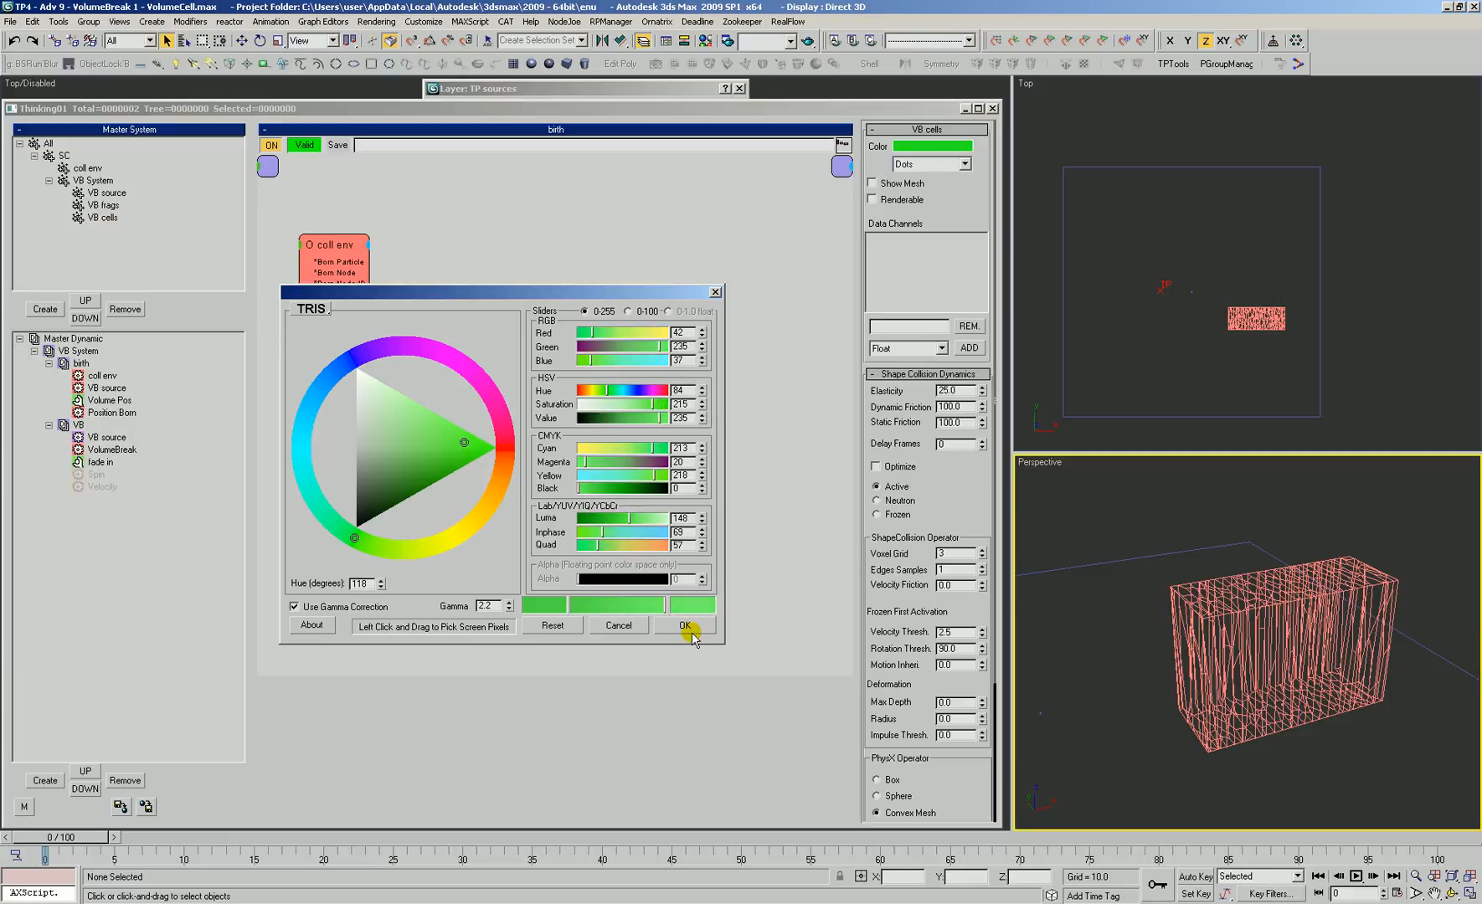
{"action": "left_click", "coordinate": [685, 626]}
Disable the VB dynamic set, refresh frame 0 and examine the VB cells particles inside the box from several angles
{"action": "left_click", "coordinate": [92, 462]}
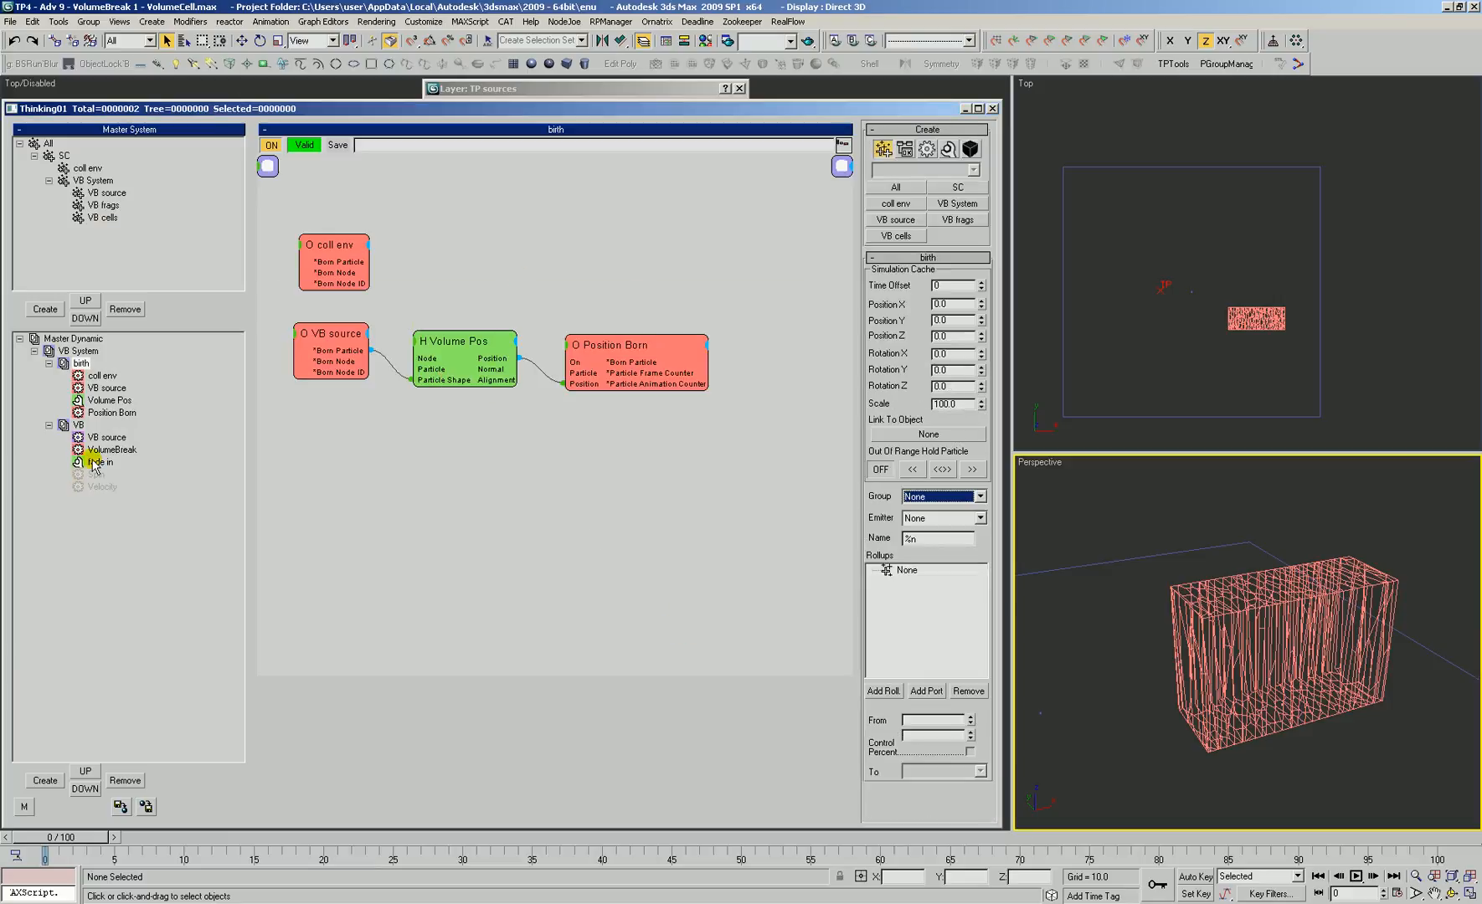
{"action": "right_click", "coordinate": [75, 427]}
{"action": "left_click", "coordinate": [66, 852]}
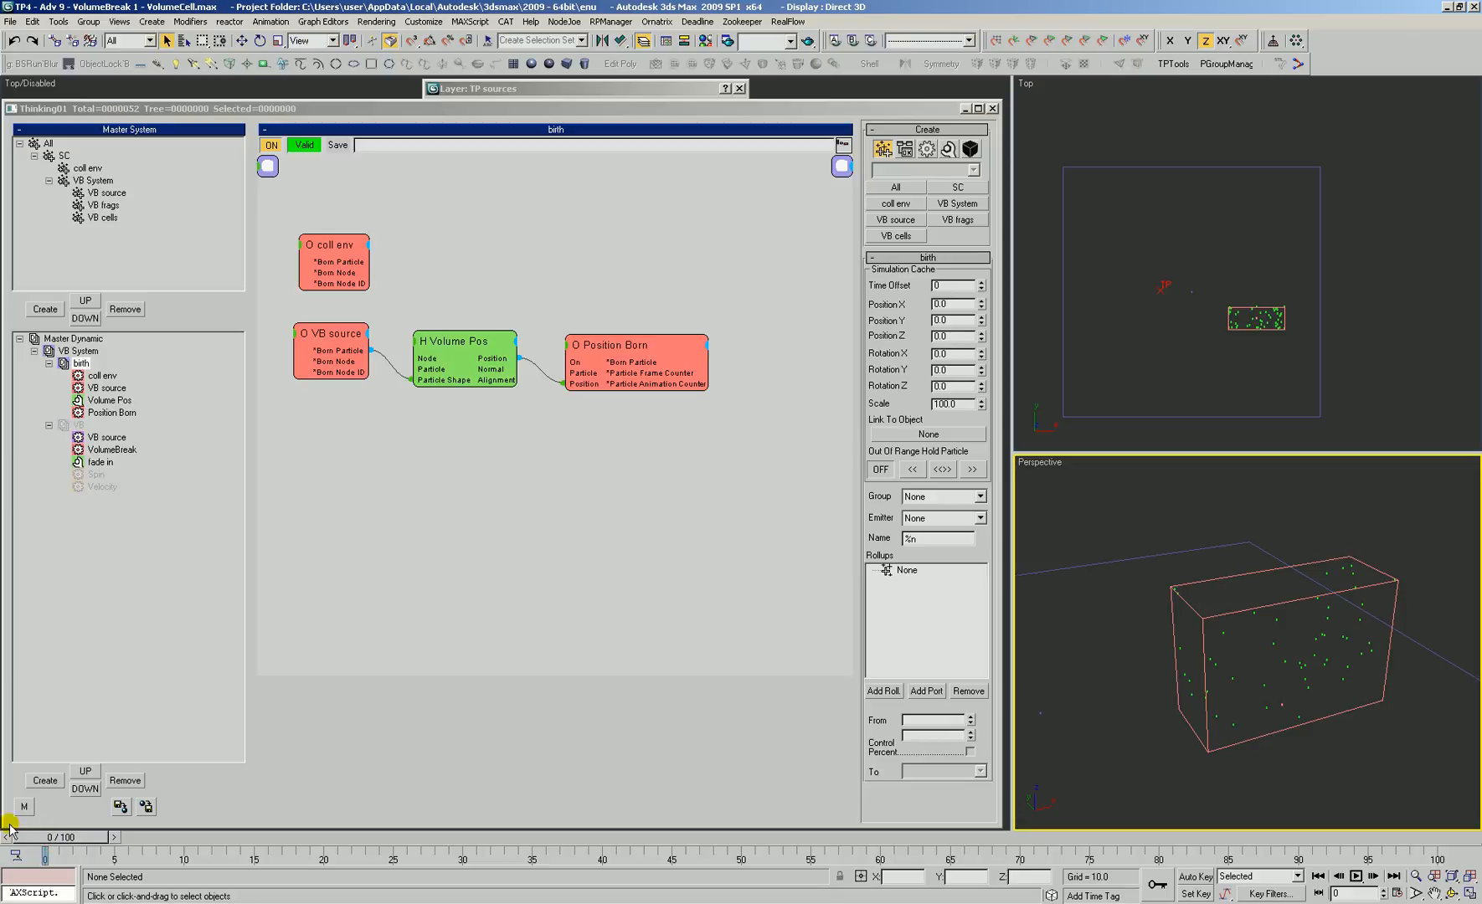
{"action": "left_click", "coordinate": [1253, 611]}
{"action": "key", "text": "alt+z"}
{"action": "left_click_drag", "start_coordinate": [1262, 620], "coordinate": [1221, 693]}
{"action": "key", "text": "ctrl+r"}
{"action": "key", "text": "w"}
{"action": "left_click_drag", "start_coordinate": [1123, 625], "coordinate": [1184, 615]}
{"action": "key", "text": "alt+z"}
{"action": "key", "text": "ctrl+r"}
{"action": "key", "text": "alt+z"}
{"action": "key", "text": "ctrl+r"}
{"action": "left_click_drag", "start_coordinate": [601, 344], "coordinate": [595, 337]}
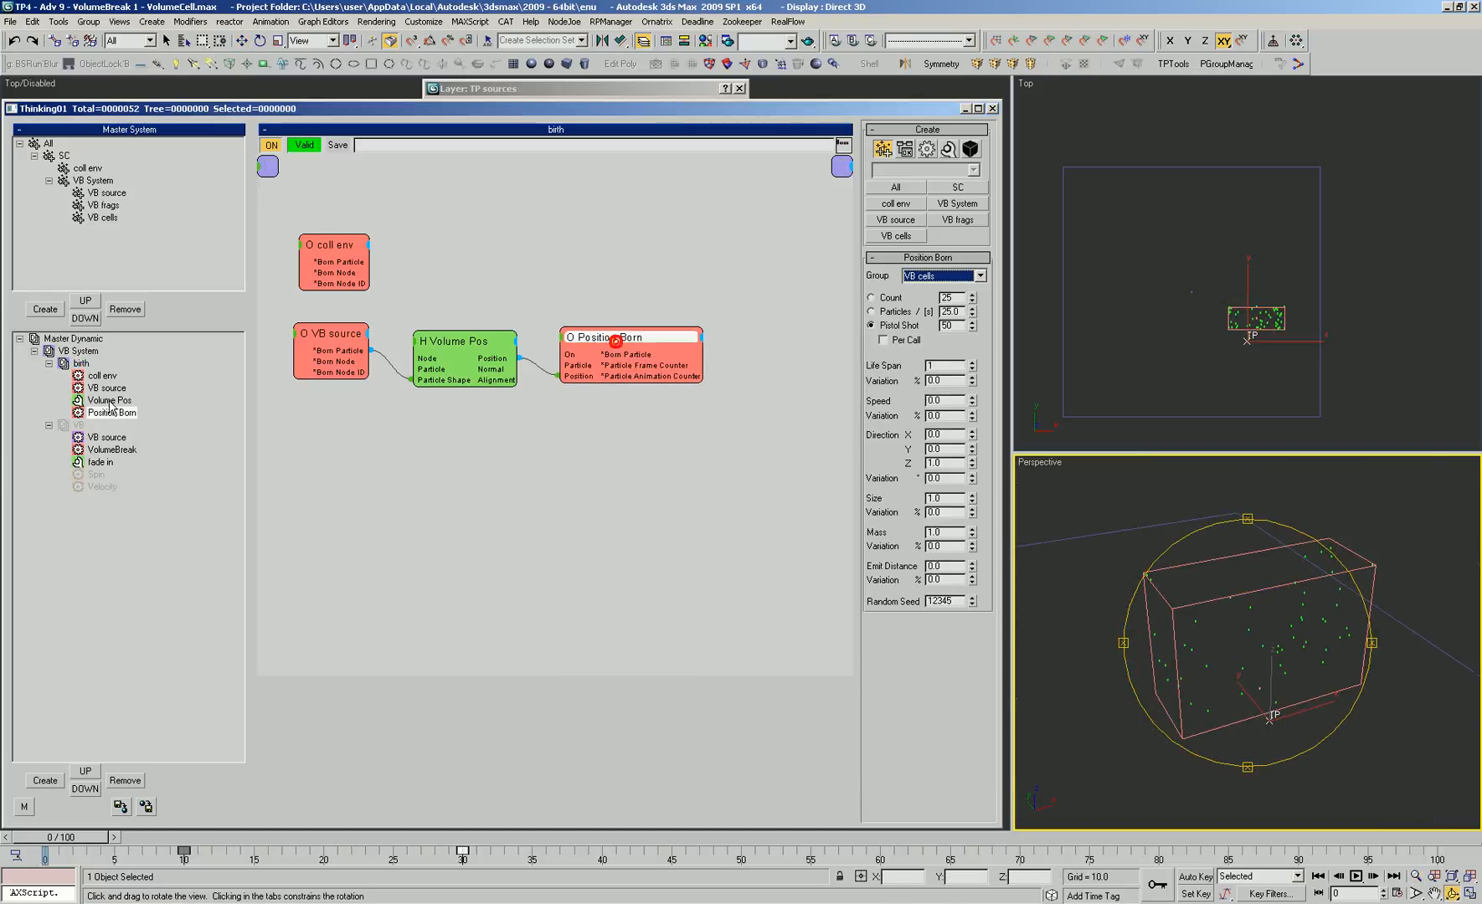
Re-enable the VB dynamic set and set VolumeBreak's Cell's group to VB cells
{"action": "left_click", "coordinate": [99, 449]}
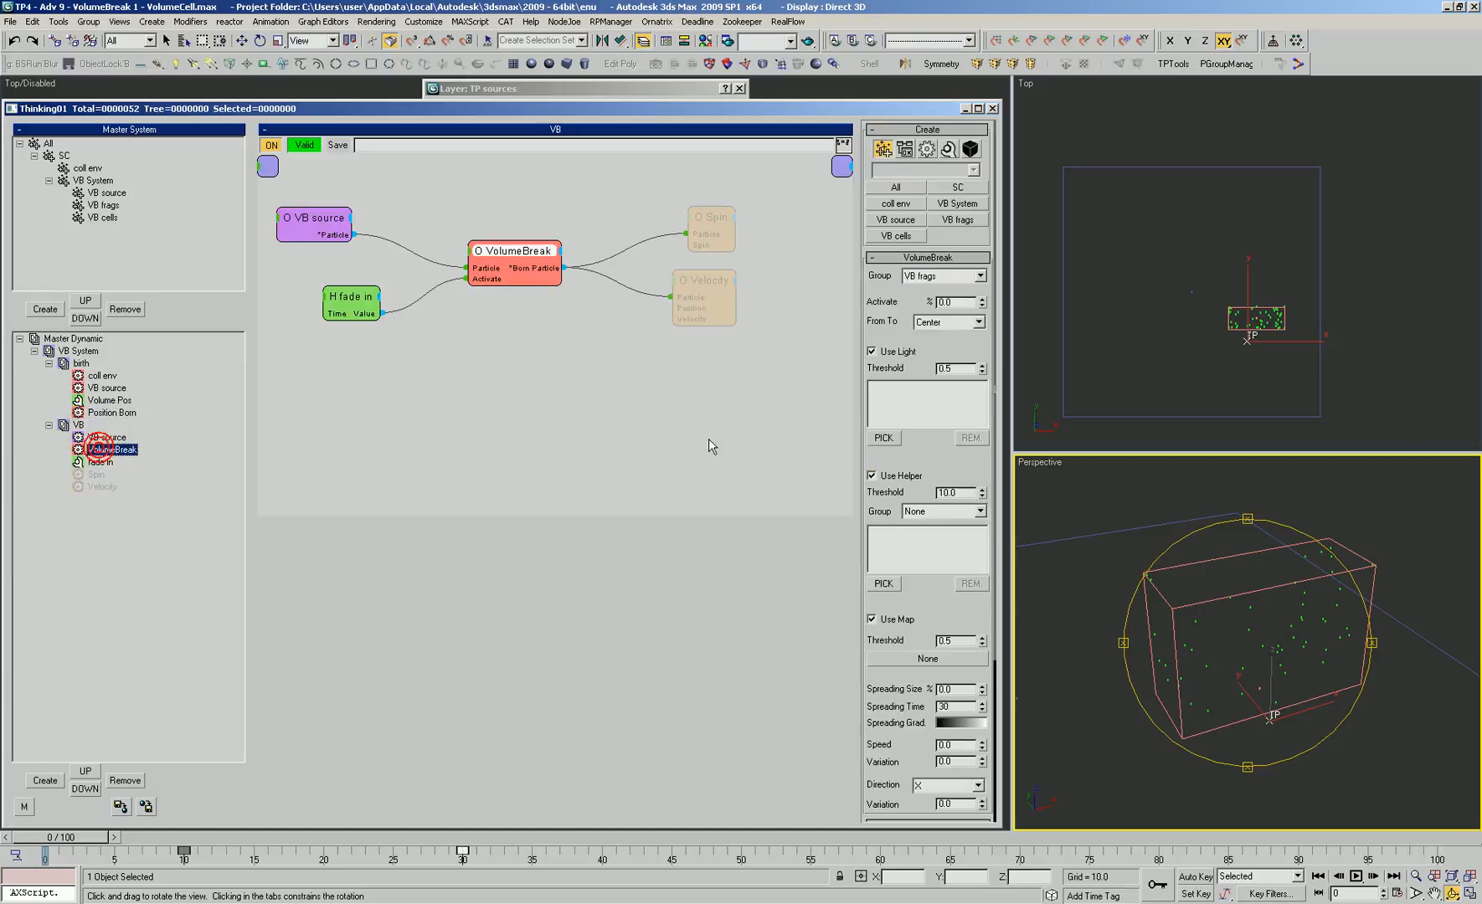
{"action": "left_click_drag", "start_coordinate": [942, 494], "coordinate": [945, 307]}
{"action": "left_click", "coordinate": [914, 633]}
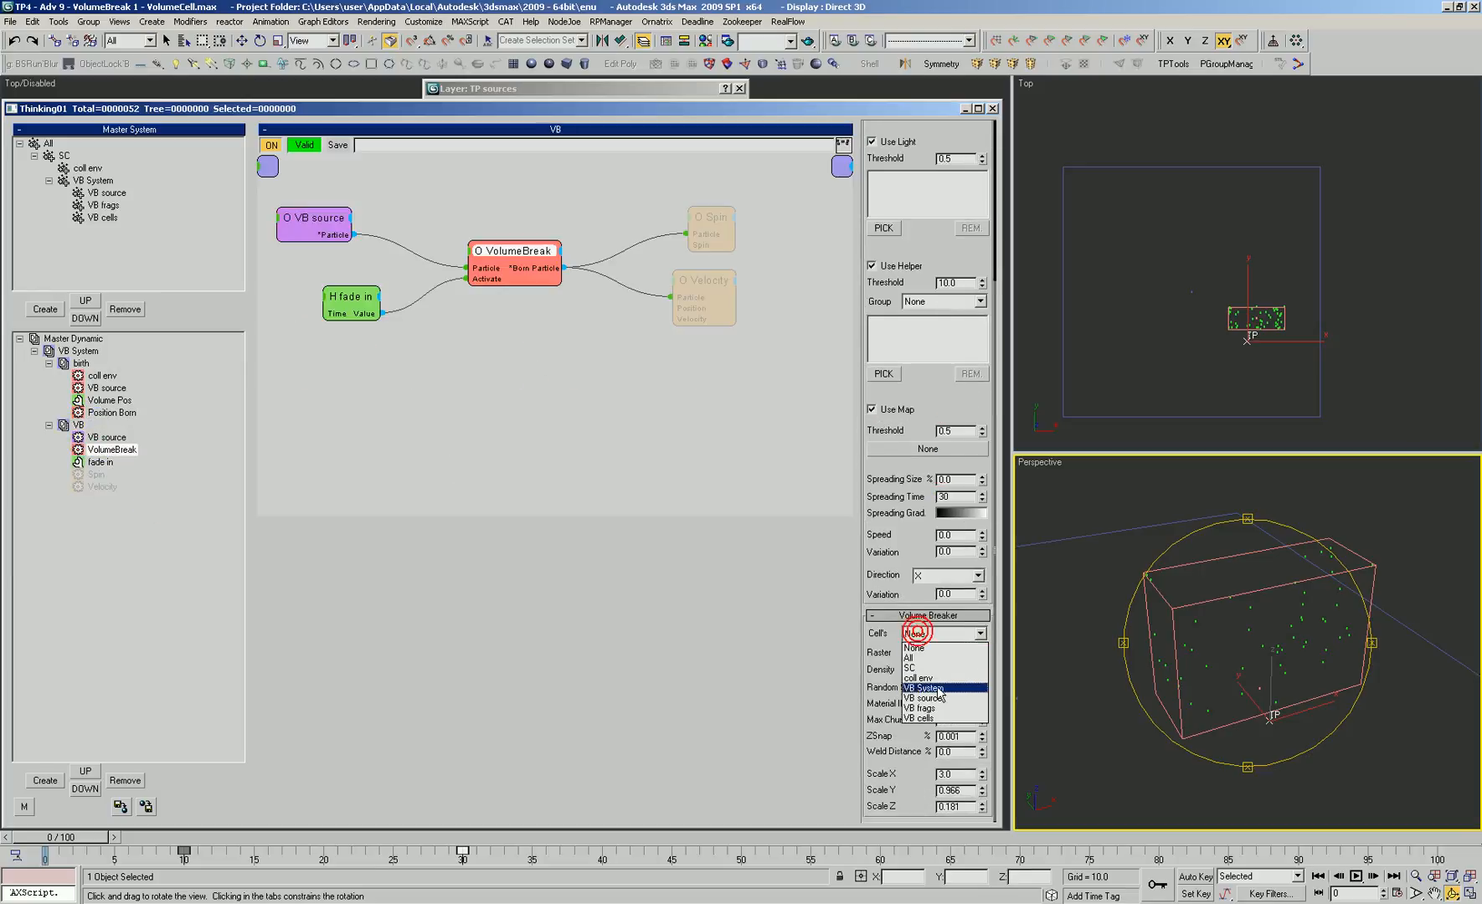
{"action": "left_click", "coordinate": [926, 724]}
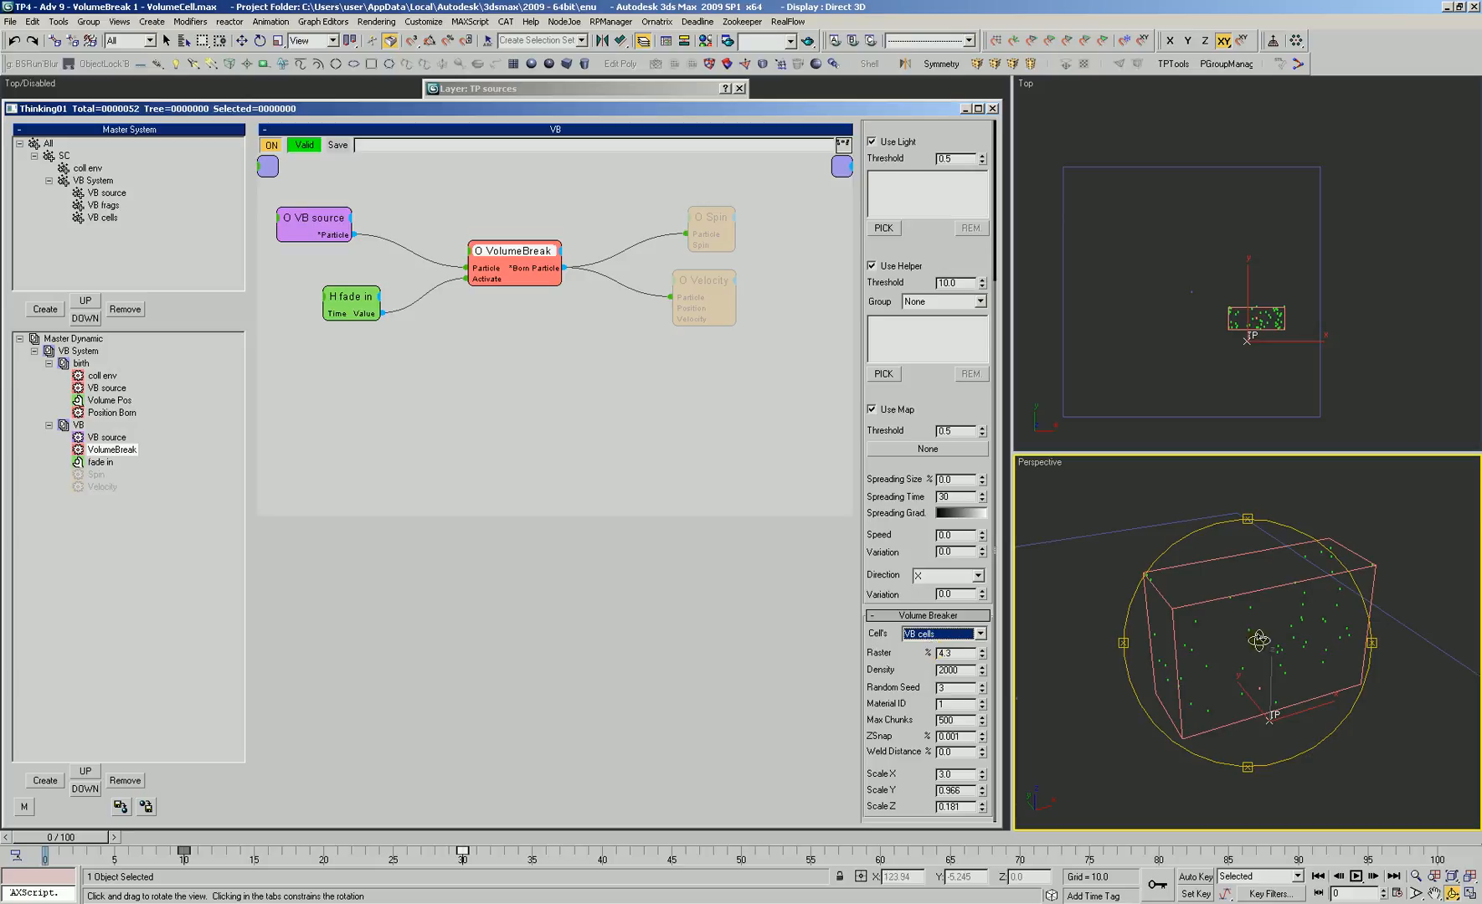
Scrub to frame 4 and back to frame 0 to recalculate the break, and inspect the resulting fragments
{"action": "key", "text": "alt+z"}
{"action": "left_click_drag", "start_coordinate": [1279, 623], "coordinate": [1246, 604]}
{"action": "key", "text": "ctrl+r"}
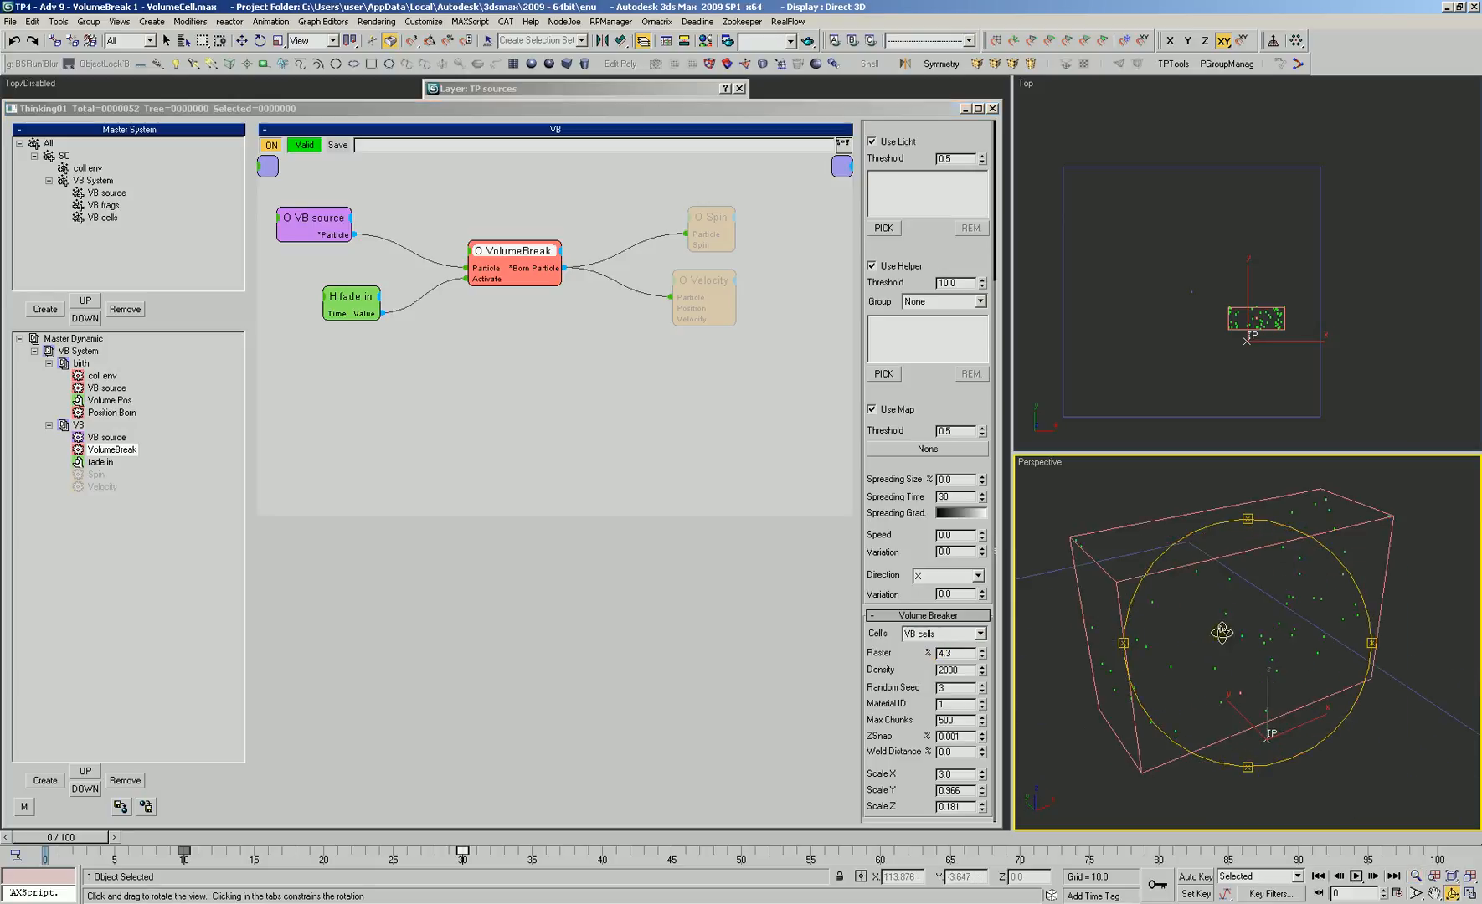
{"action": "left_click_drag", "start_coordinate": [132, 841], "coordinate": [119, 838]}
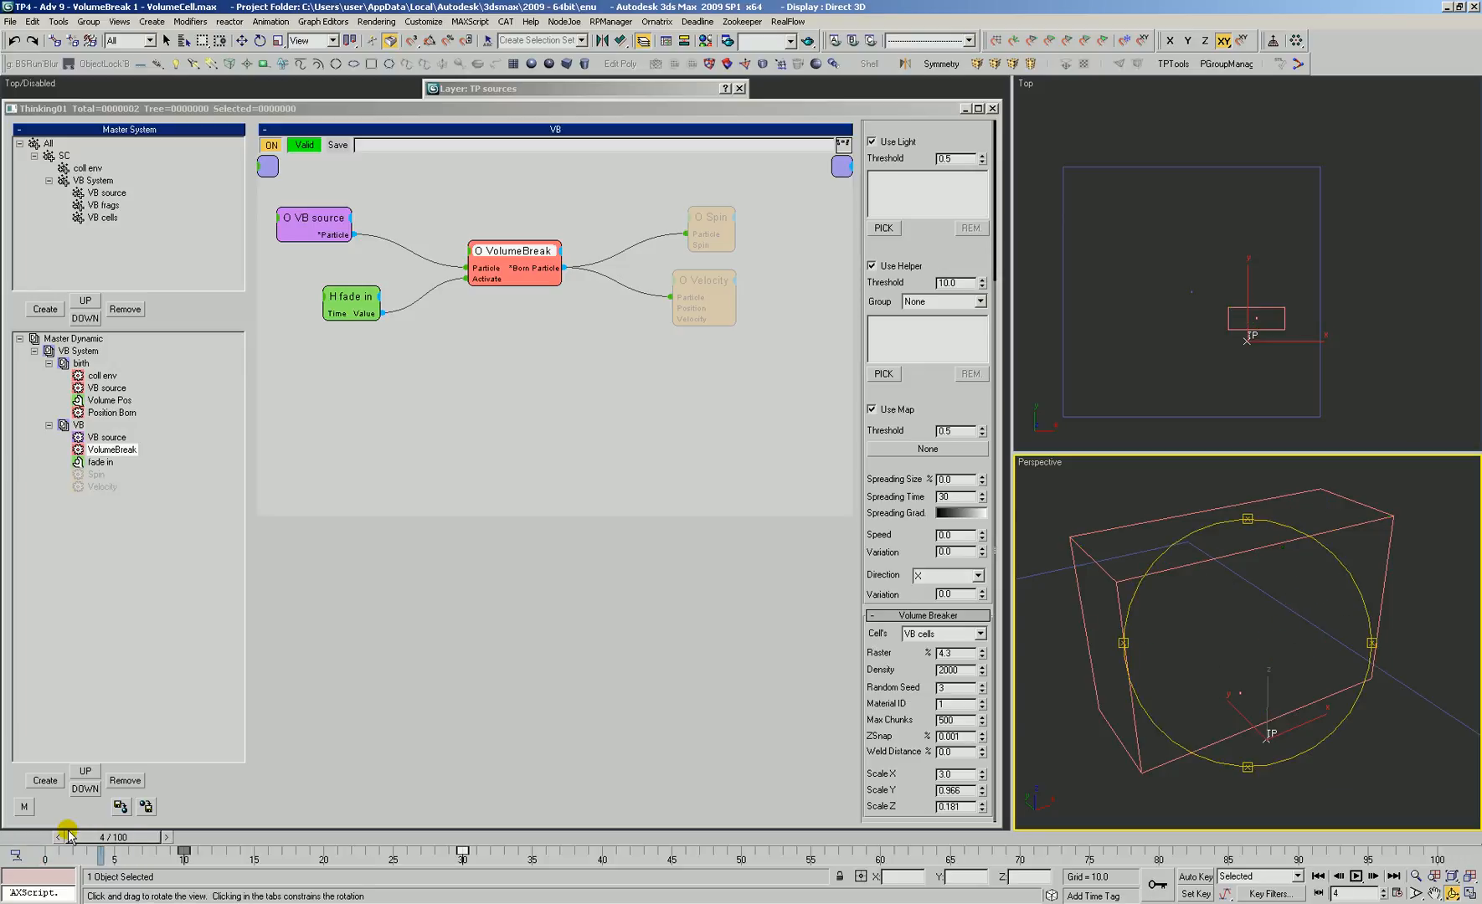
{"action": "left_click_drag", "start_coordinate": [25, 835], "coordinate": [21, 837]}
{"action": "left_click_drag", "start_coordinate": [1325, 612], "coordinate": [1191, 617]}
Set the Volume Breaker's Scale X, Scale Y and Scale Z to 1.0 and refresh frame 0
{"action": "left_click", "coordinate": [880, 701]}
{"action": "double_click", "coordinate": [961, 777]}
{"action": "type", "text": "1"}
{"action": "double_click", "coordinate": [971, 793]}
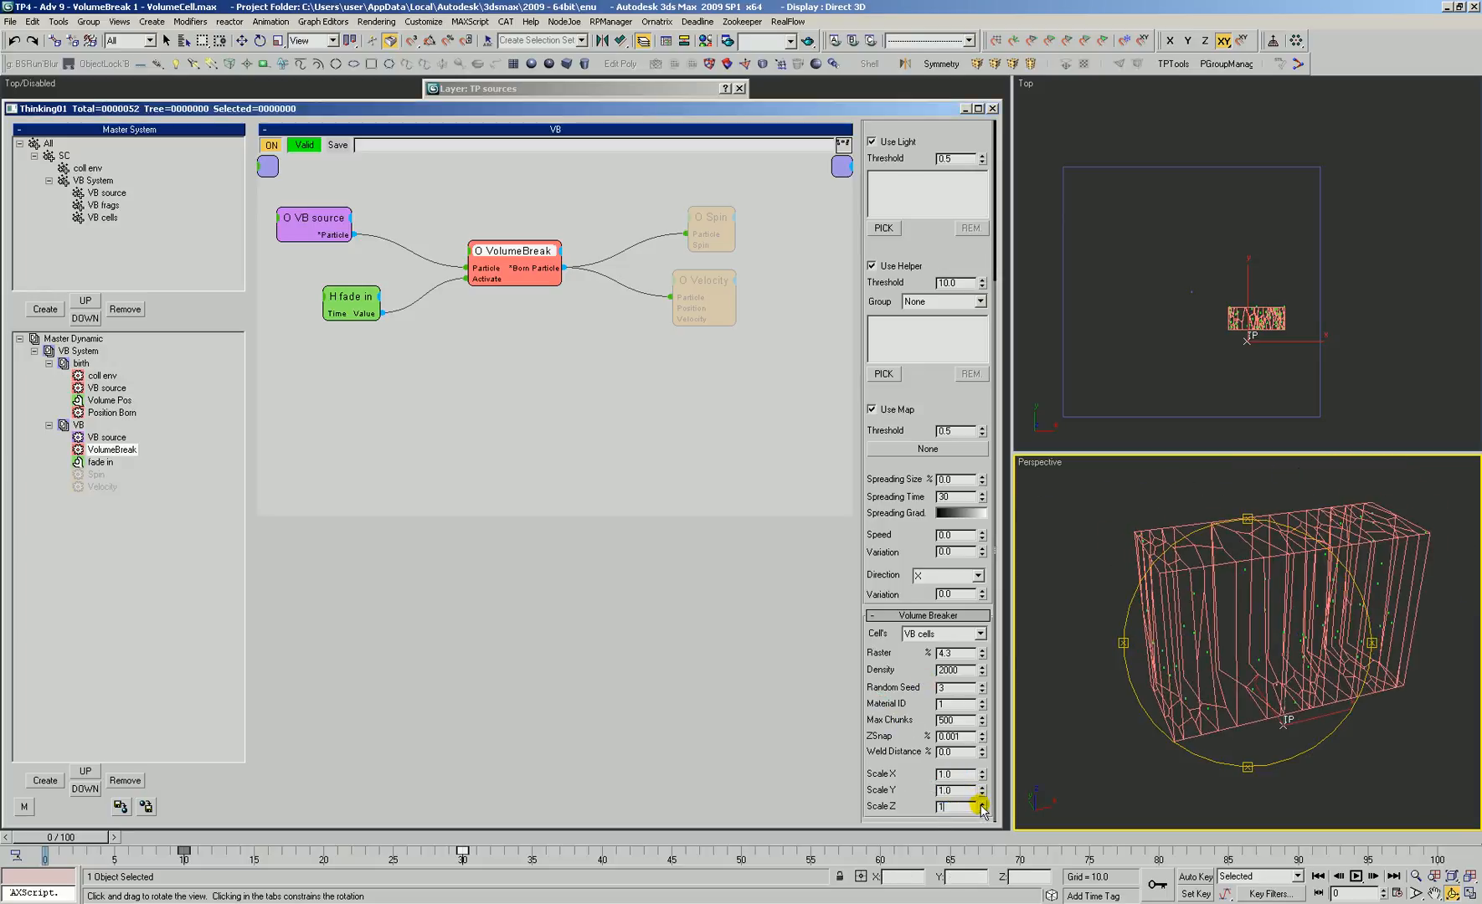
{"action": "left_click", "coordinate": [90, 840]}
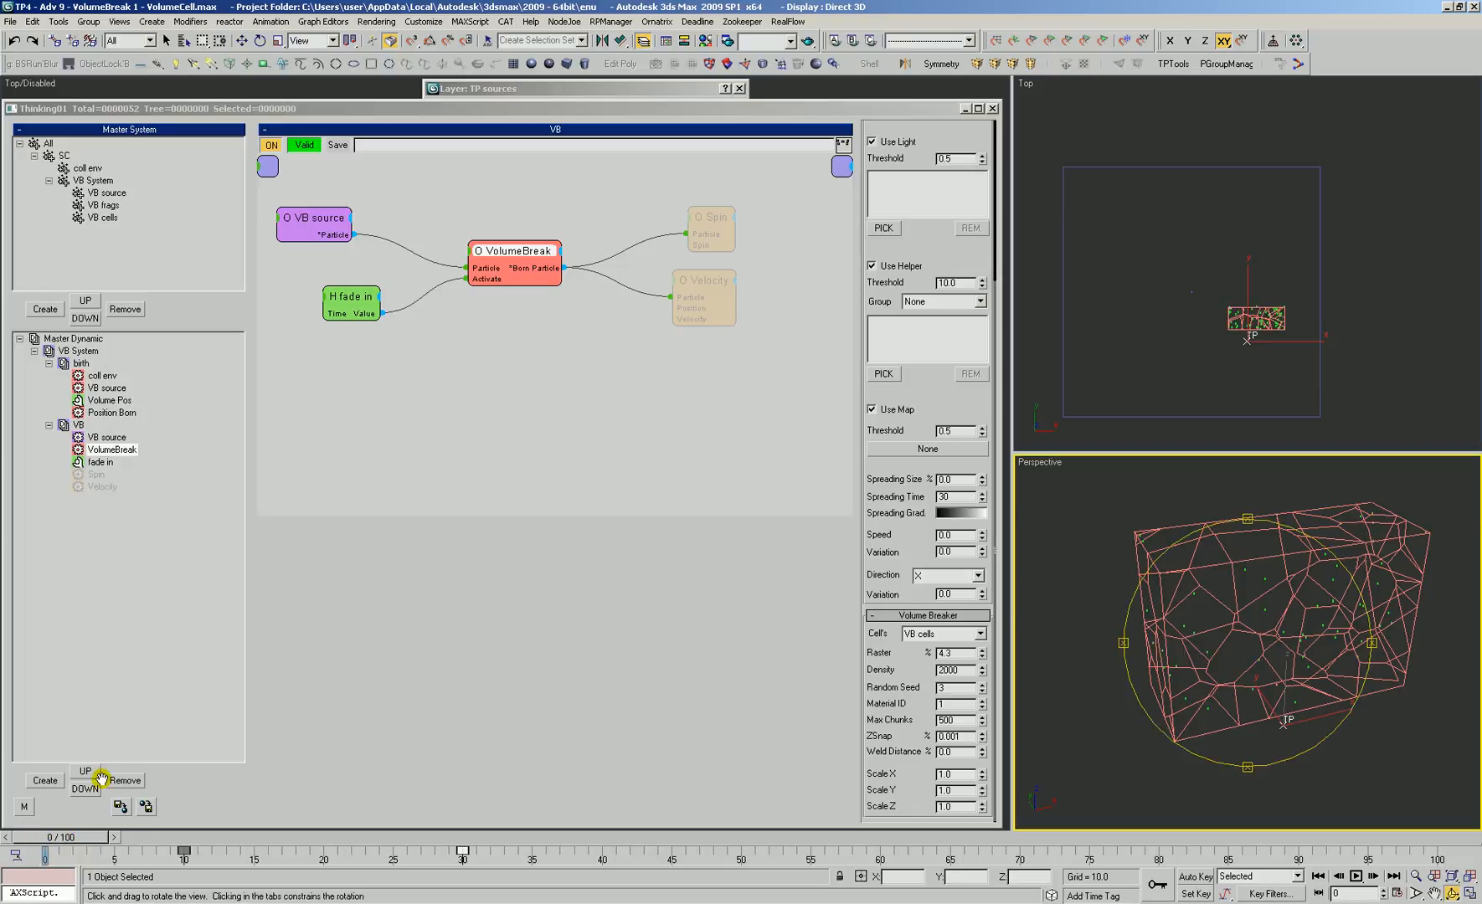
Inspect the box's fragment pattern around the VB cells particles up close and from several angles
{"action": "left_click_drag", "start_coordinate": [1251, 646], "coordinate": [1223, 672]}
{"action": "right_click", "coordinate": [1222, 672]}
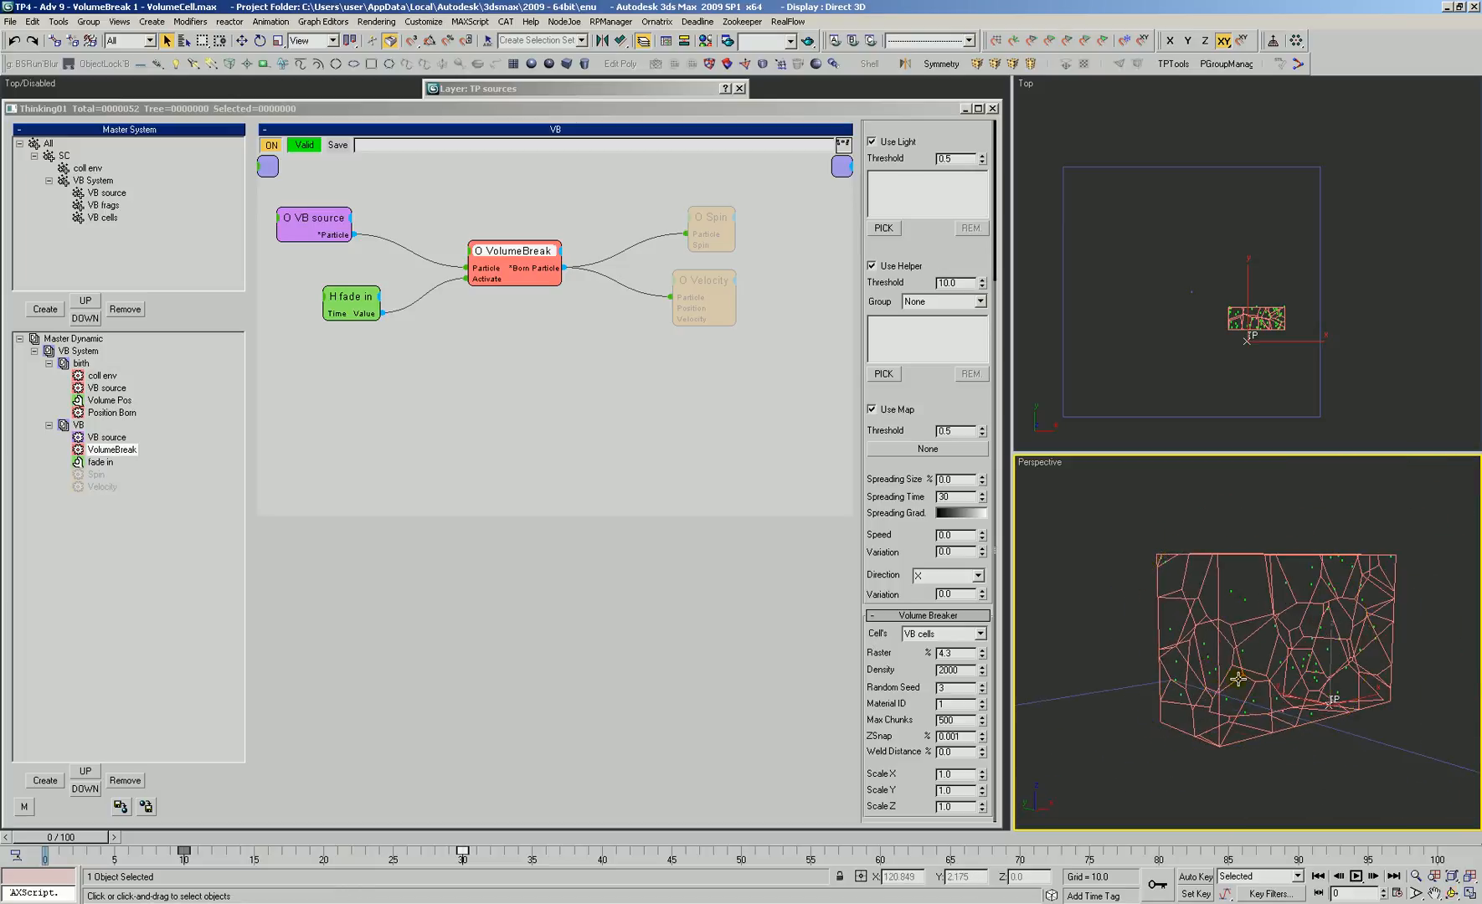
{"action": "middle_click_drag", "start_coordinate": [1231, 720], "coordinate": [1253, 642], "text": "alt"}
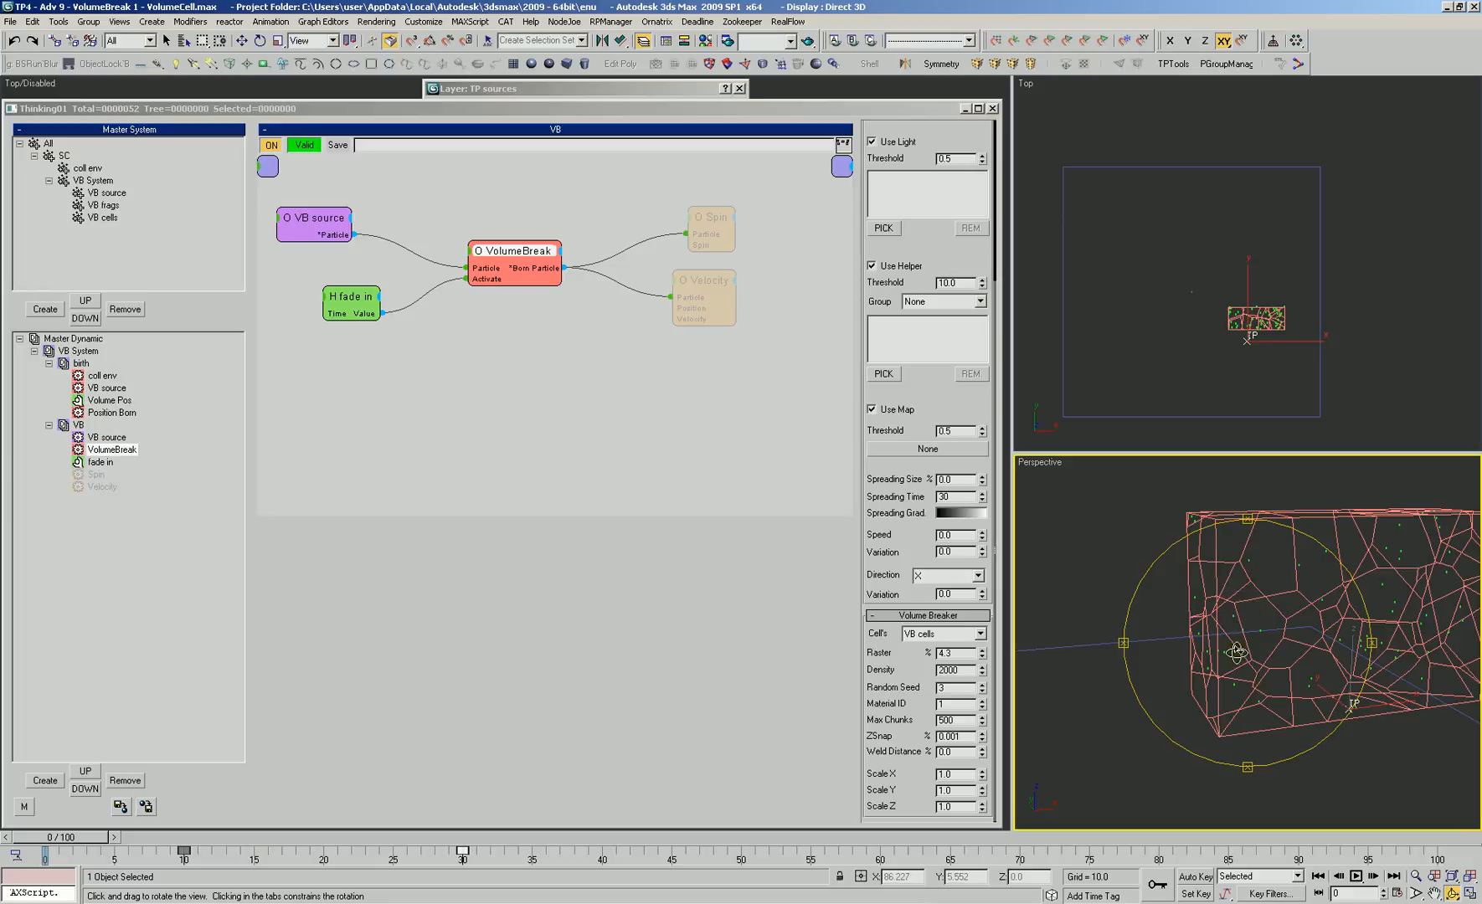
{"action": "middle_click_drag", "start_coordinate": [1235, 606], "coordinate": [1207, 760], "text": "alt"}
{"action": "scroll", "coordinate": [1063, 565], "scroll_direction": "up", "scroll_amount": 3}
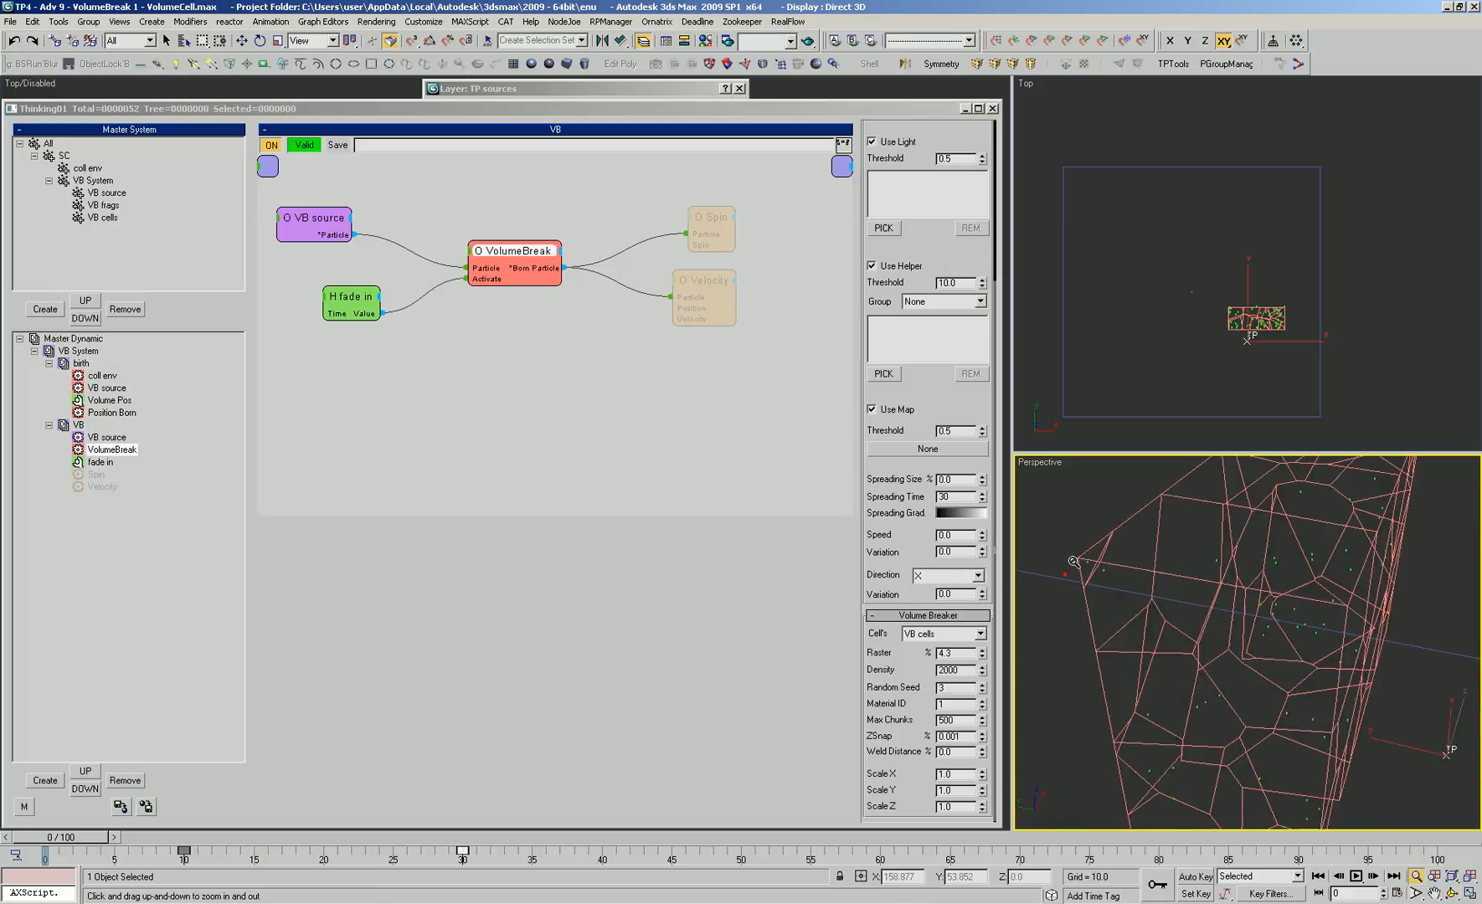
{"action": "middle_click_drag", "start_coordinate": [1112, 548], "coordinate": [1214, 611], "text": "ctrl+alt"}
{"action": "middle_click_drag", "start_coordinate": [1214, 611], "coordinate": [1255, 568], "text": "alt"}
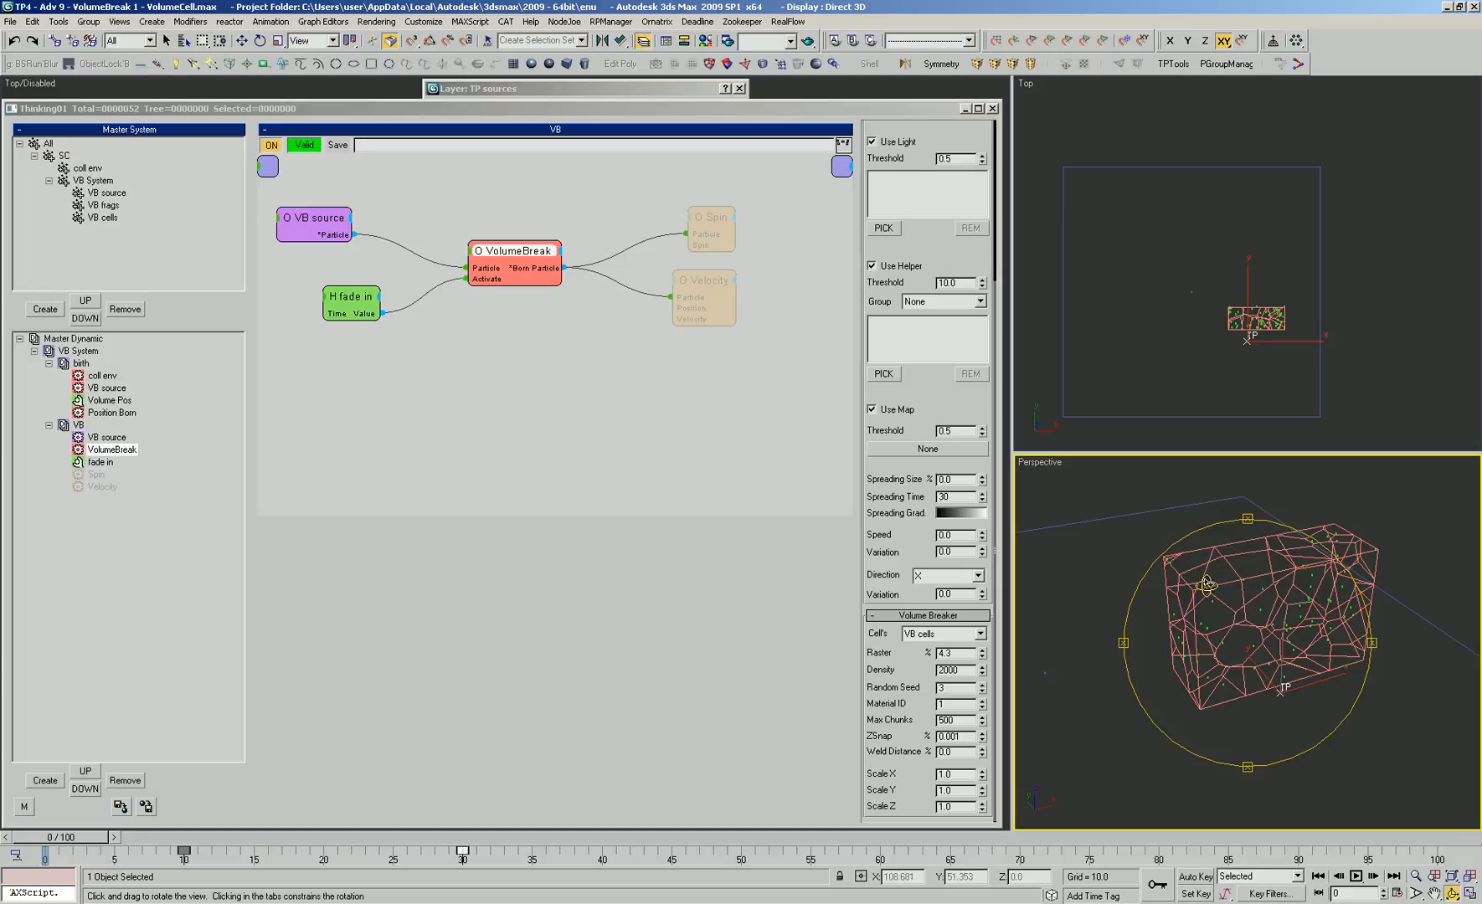
Examine the box's fragments around the VB cells particles from another angle, and check the VB cells group's settings
{"action": "mouse_move", "coordinate": [1273, 600]}
{"action": "middle_mouse_down", "text": "alt"}
{"action": "mouse_move", "coordinate": [1175, 639]}
{"action": "mouse_move", "coordinate": [1247, 615]}
{"action": "mouse_move", "coordinate": [1215, 607]}
{"action": "mouse_move", "coordinate": [1284, 622]}
{"action": "middle_mouse_up", "text": "alt"}
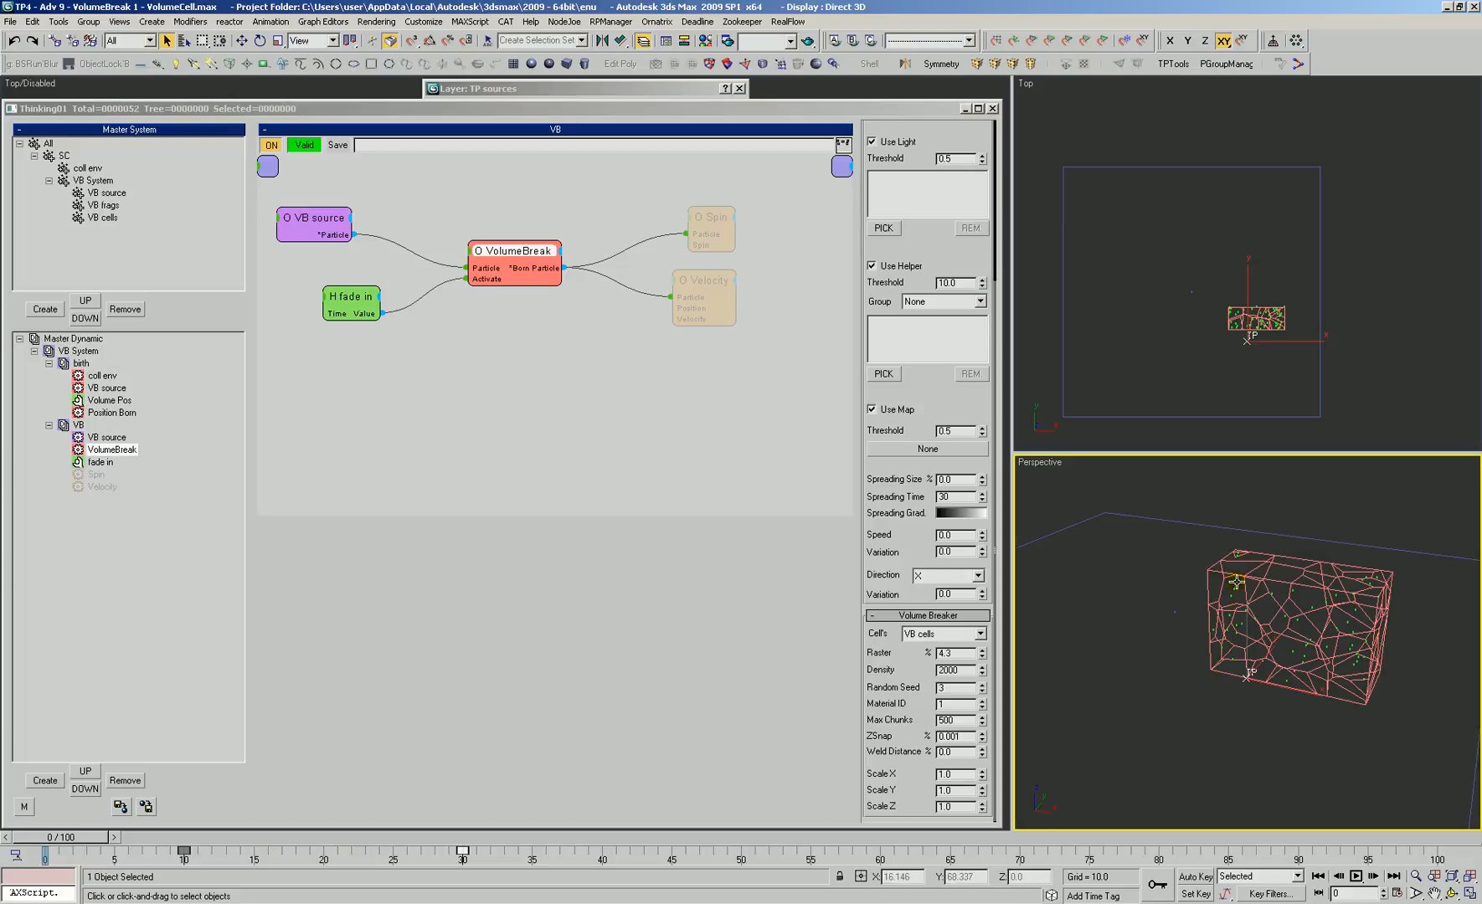
{"action": "left_click", "coordinate": [1196, 649]}
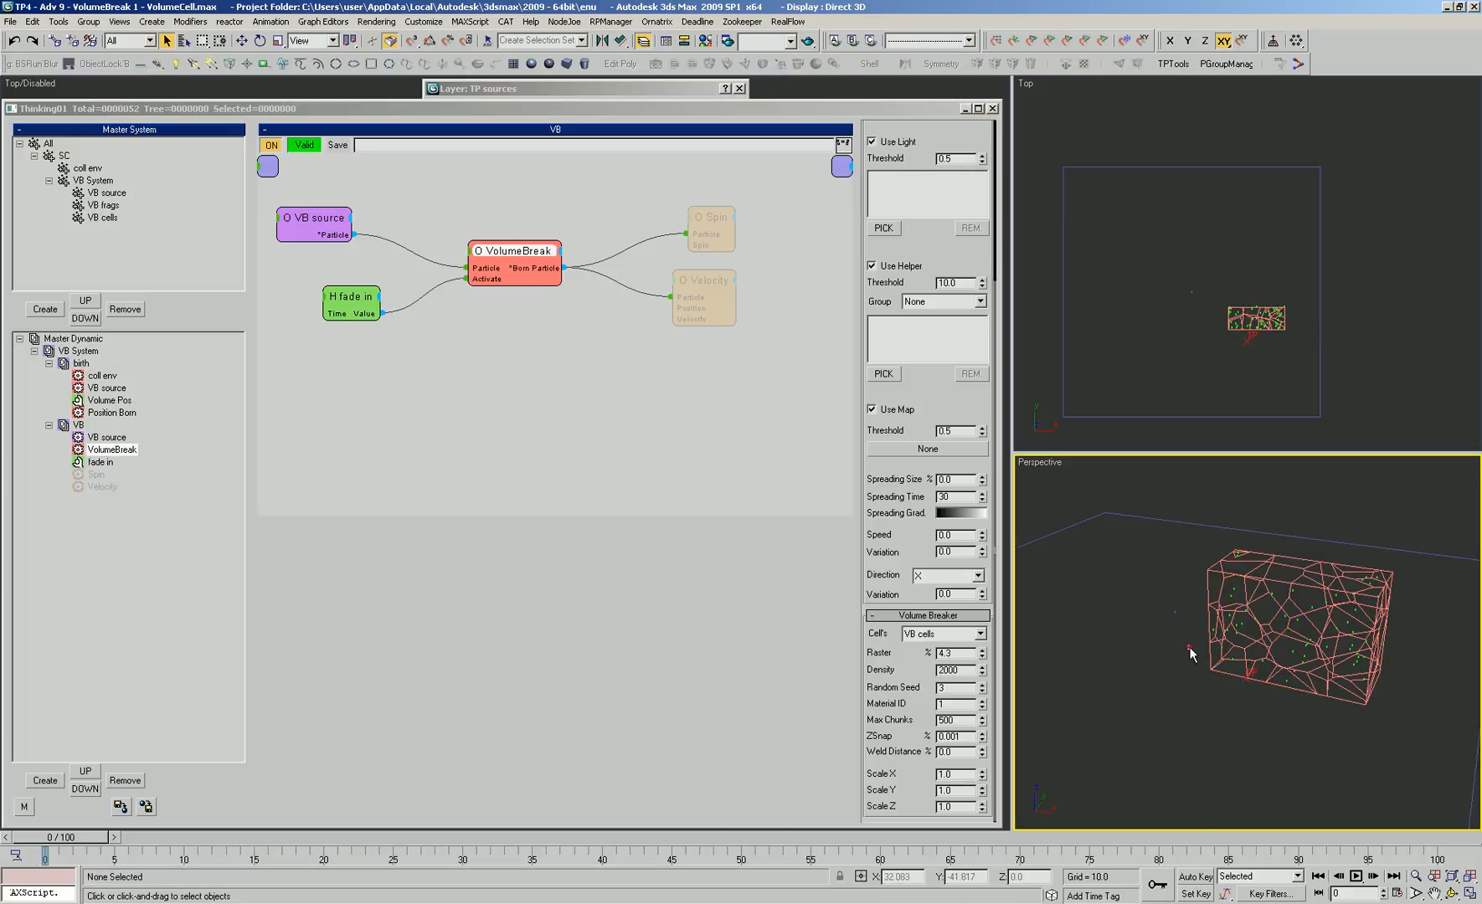
{"action": "left_click", "coordinate": [1246, 636]}
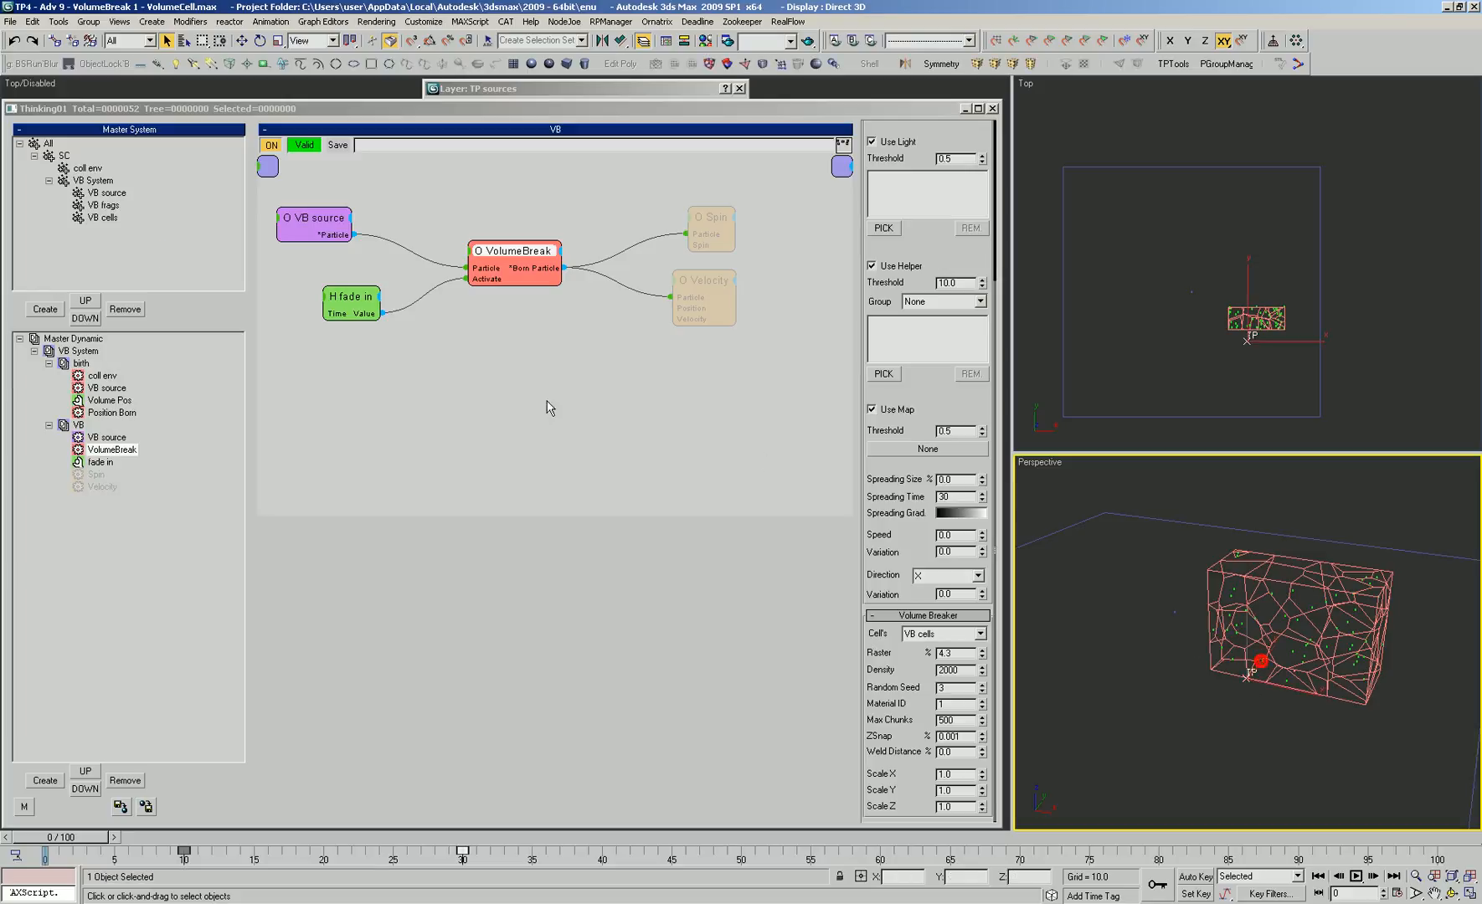
{"action": "left_click", "coordinate": [102, 219]}
{"action": "left_click", "coordinate": [1197, 690]}
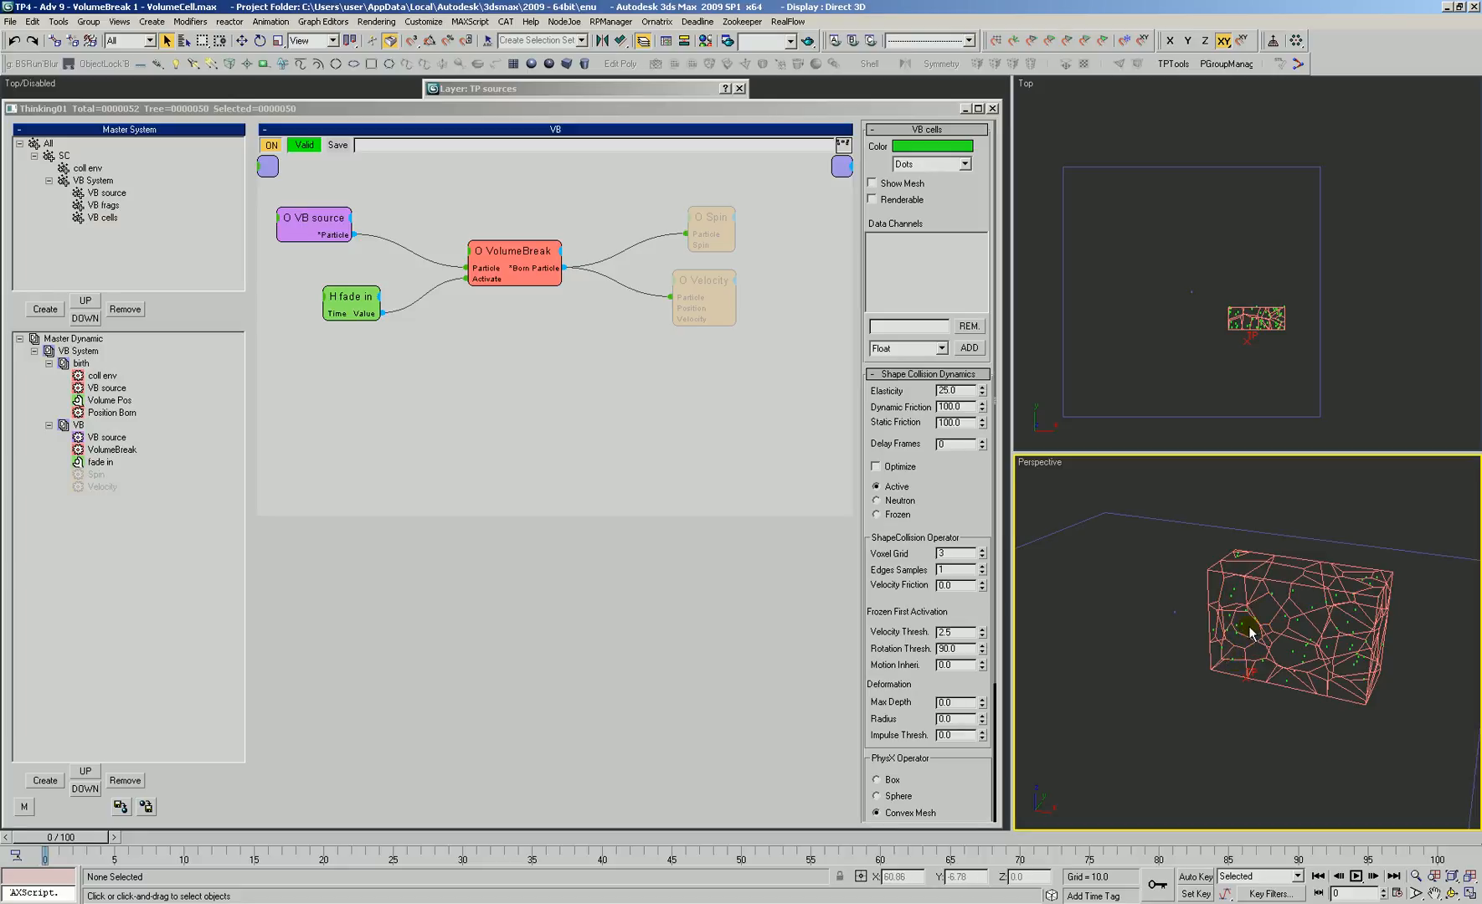
{"action": "left_click", "coordinate": [1261, 572]}
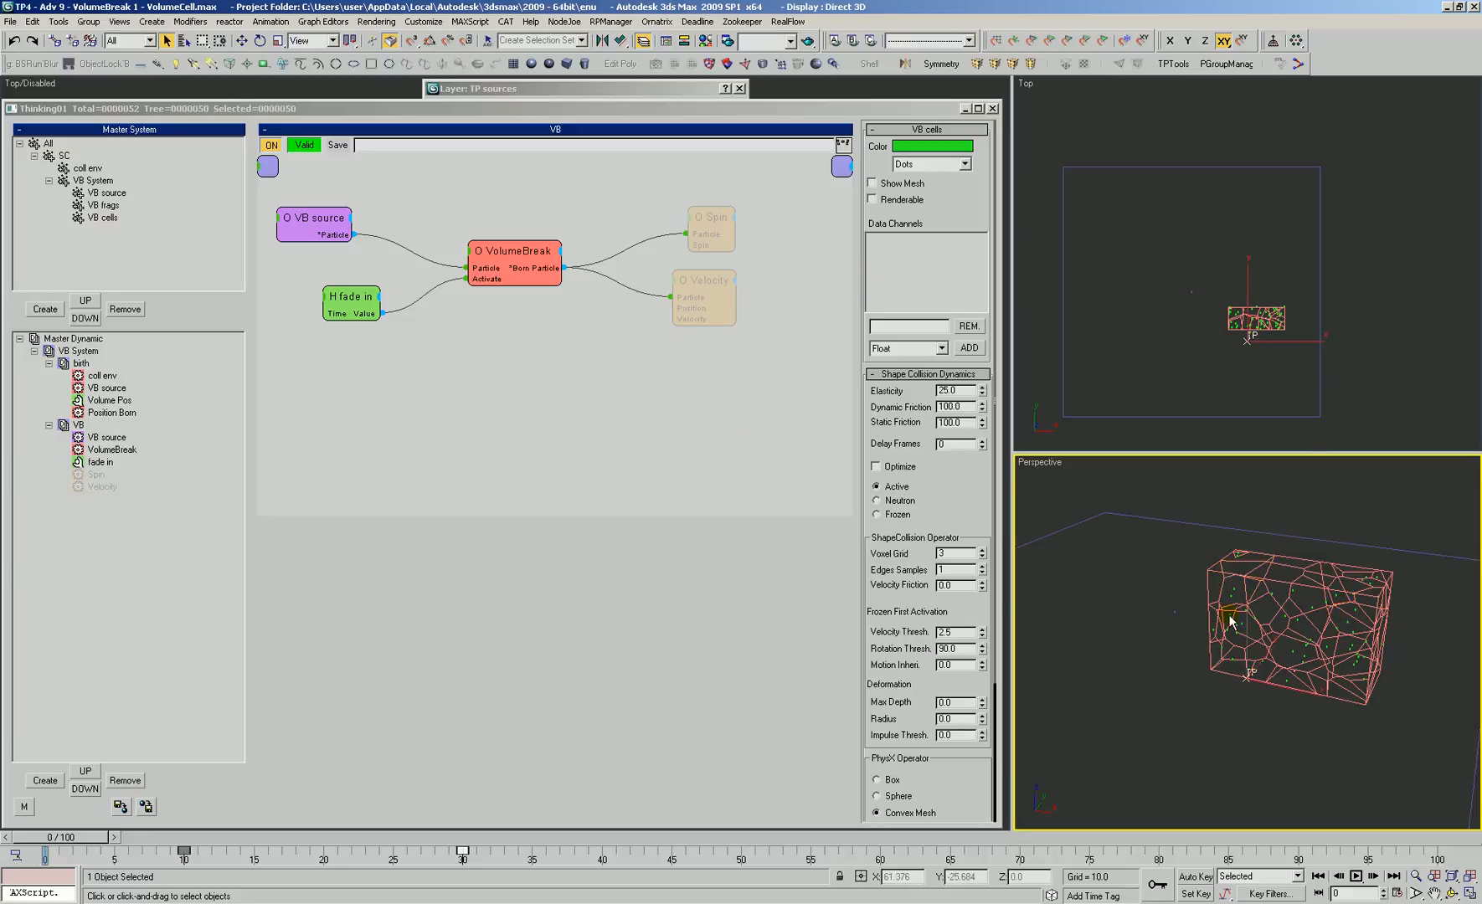
Nudge the disabled Velocity and Spin nodes beside VolumeBreak in the VB set
{"action": "left_click", "coordinate": [586, 352]}
{"action": "left_click_drag", "start_coordinate": [697, 294], "coordinate": [702, 287]}
{"action": "left_click_drag", "start_coordinate": [730, 224], "coordinate": [714, 219]}
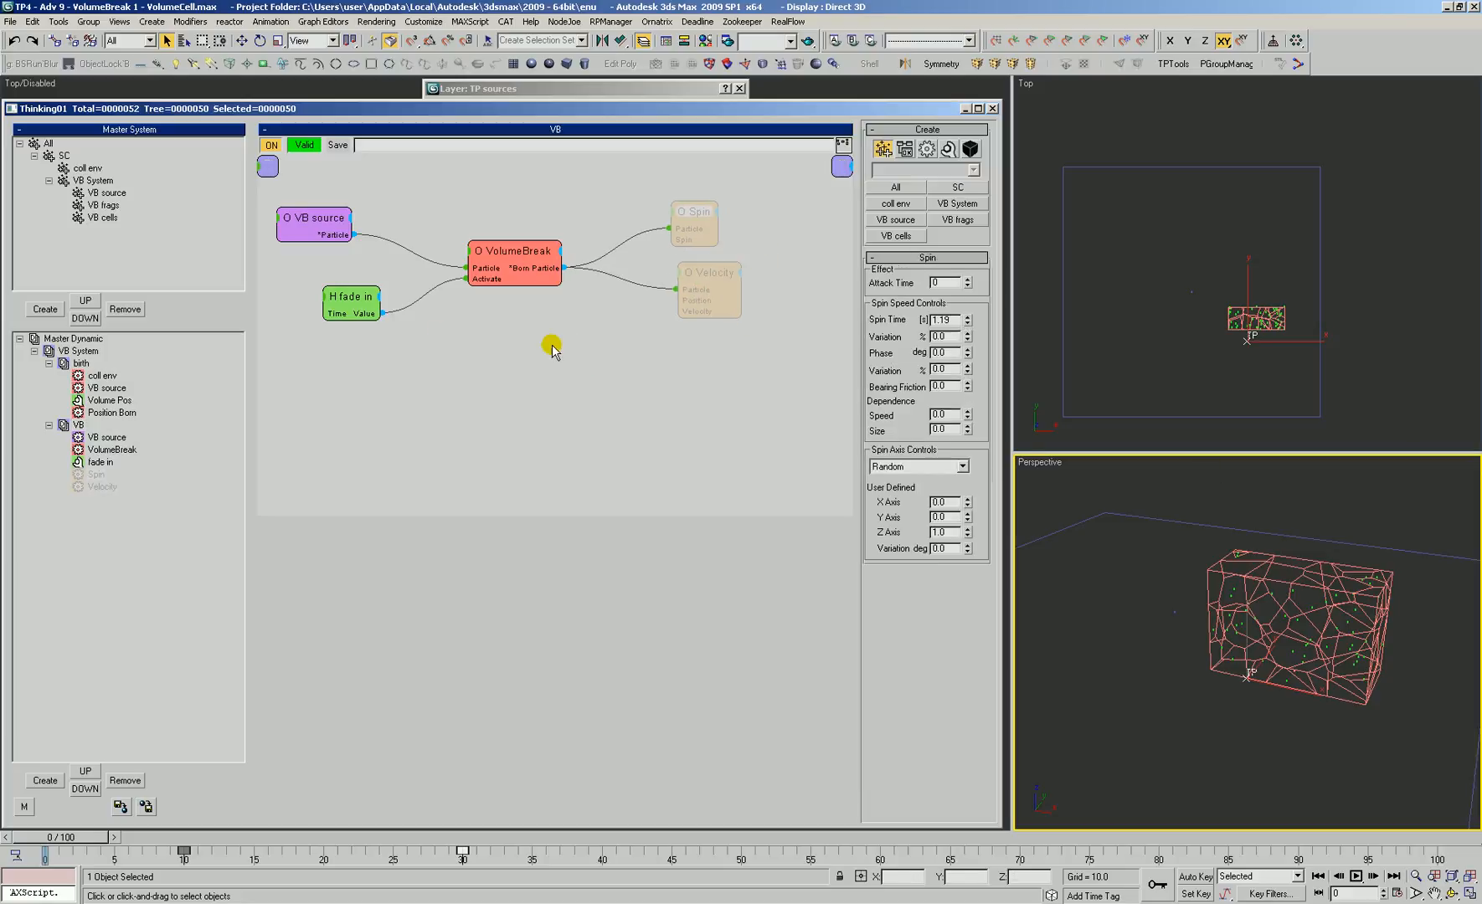
{"action": "left_click", "coordinate": [444, 334]}
Set VolumeBreak's Cell's group to None in its Volume Breaker settings
{"action": "middle_click_drag", "start_coordinate": [1180, 654], "coordinate": [1215, 622], "text": "alt"}
{"action": "left_click", "coordinate": [551, 255]}
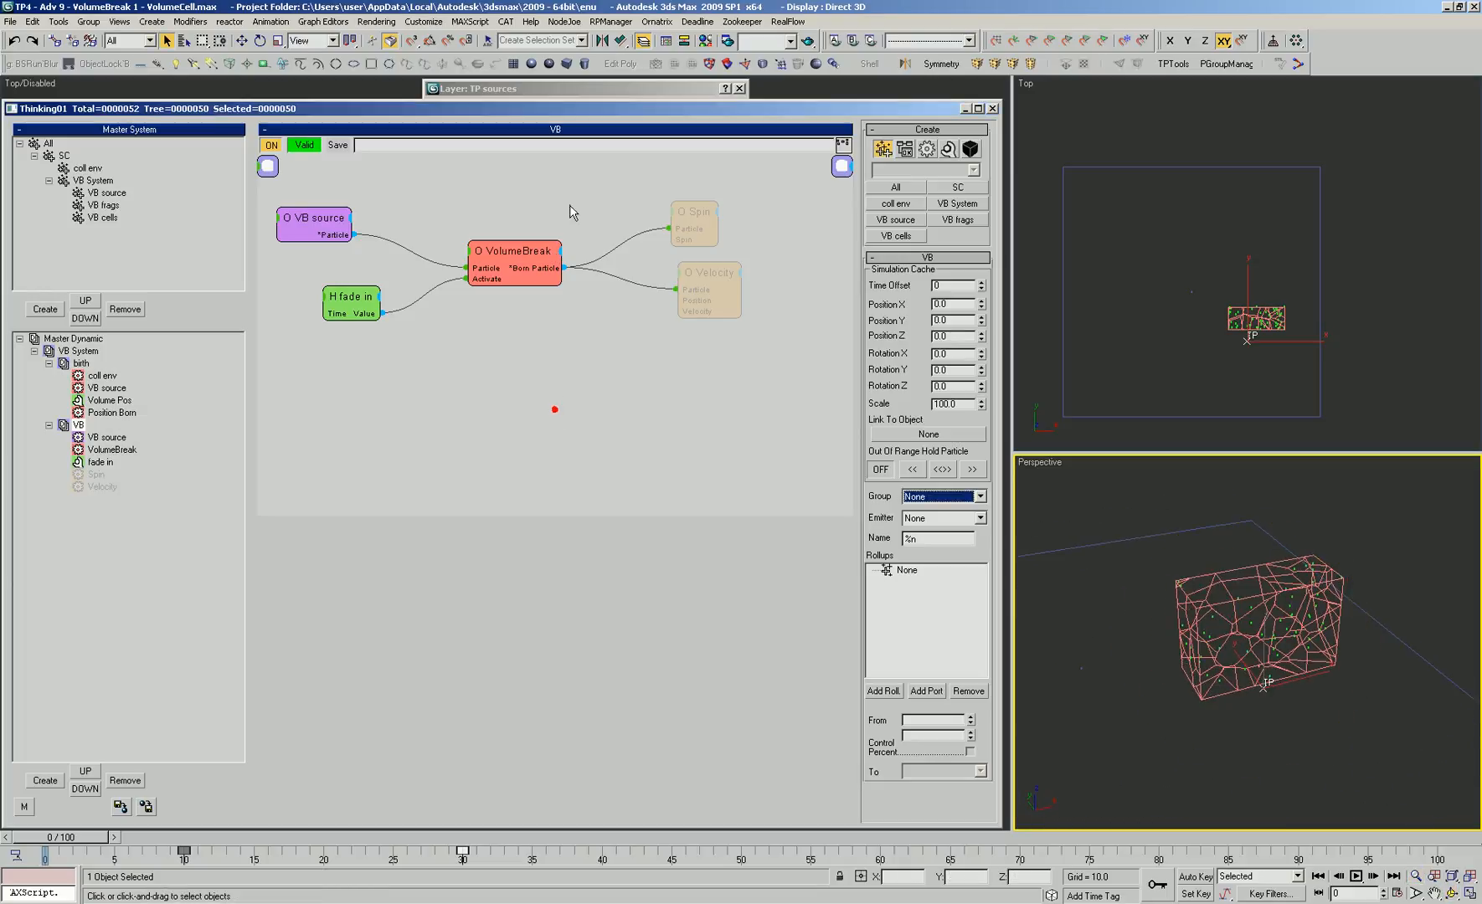
{"action": "left_click", "coordinate": [553, 255]}
{"action": "scroll", "coordinate": [949, 612], "scroll_direction": "down", "scroll_amount": 5}
{"action": "left_click", "coordinate": [944, 633]}
{"action": "left_click", "coordinate": [946, 649]}
{"action": "left_click", "coordinate": [662, 406]}
Open Position Born in the birth set and scrub the timeline back to frame 0 to recalculate the break
{"action": "left_click", "coordinate": [111, 413]}
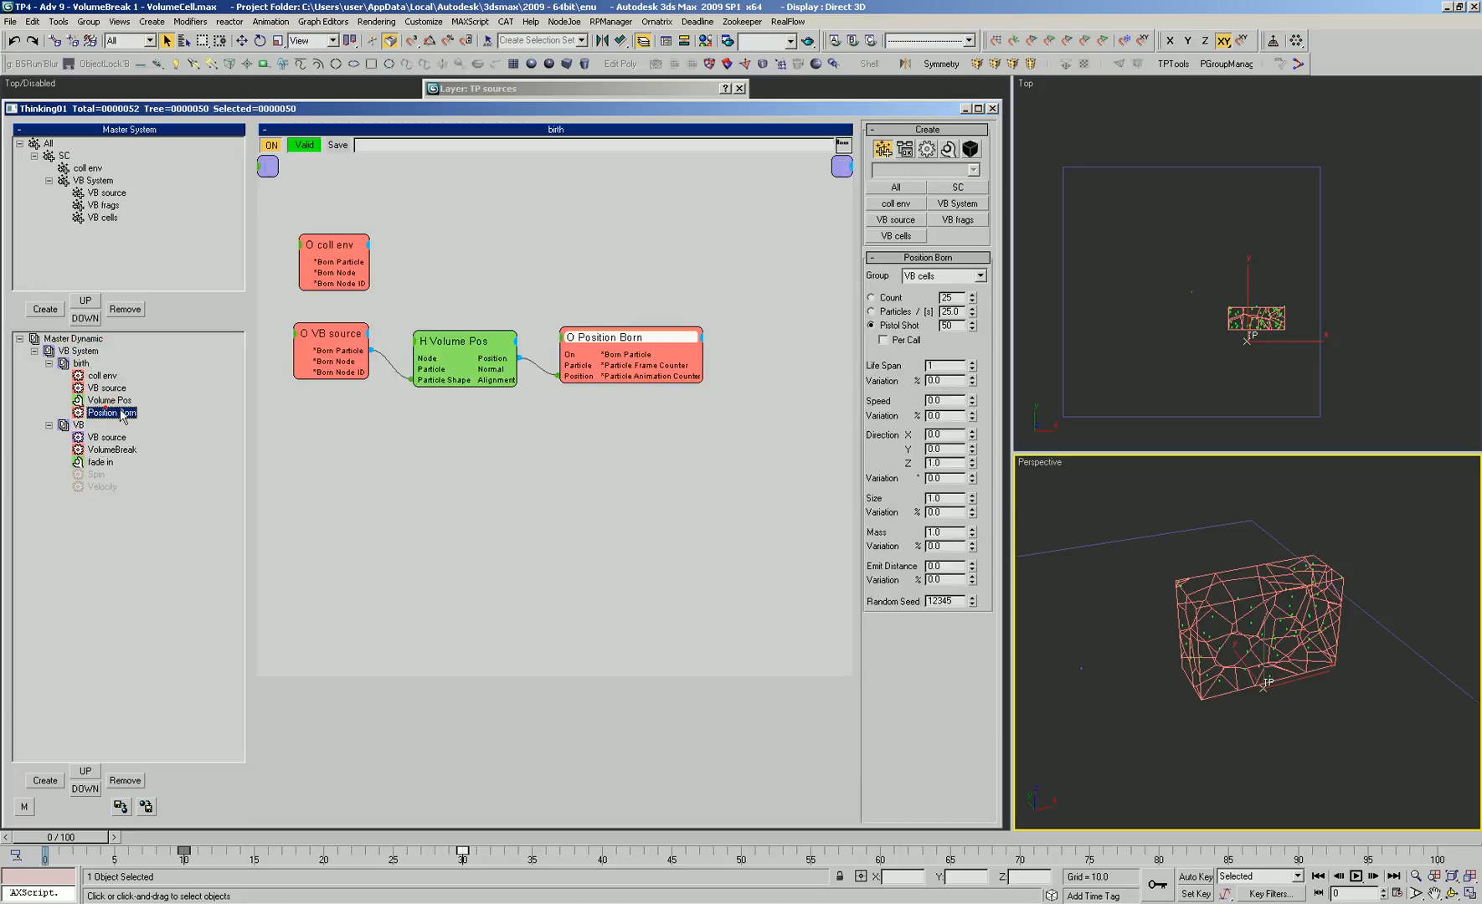
{"action": "left_click", "coordinate": [617, 338]}
{"action": "left_click_drag", "start_coordinate": [82, 839], "coordinate": [56, 825]}
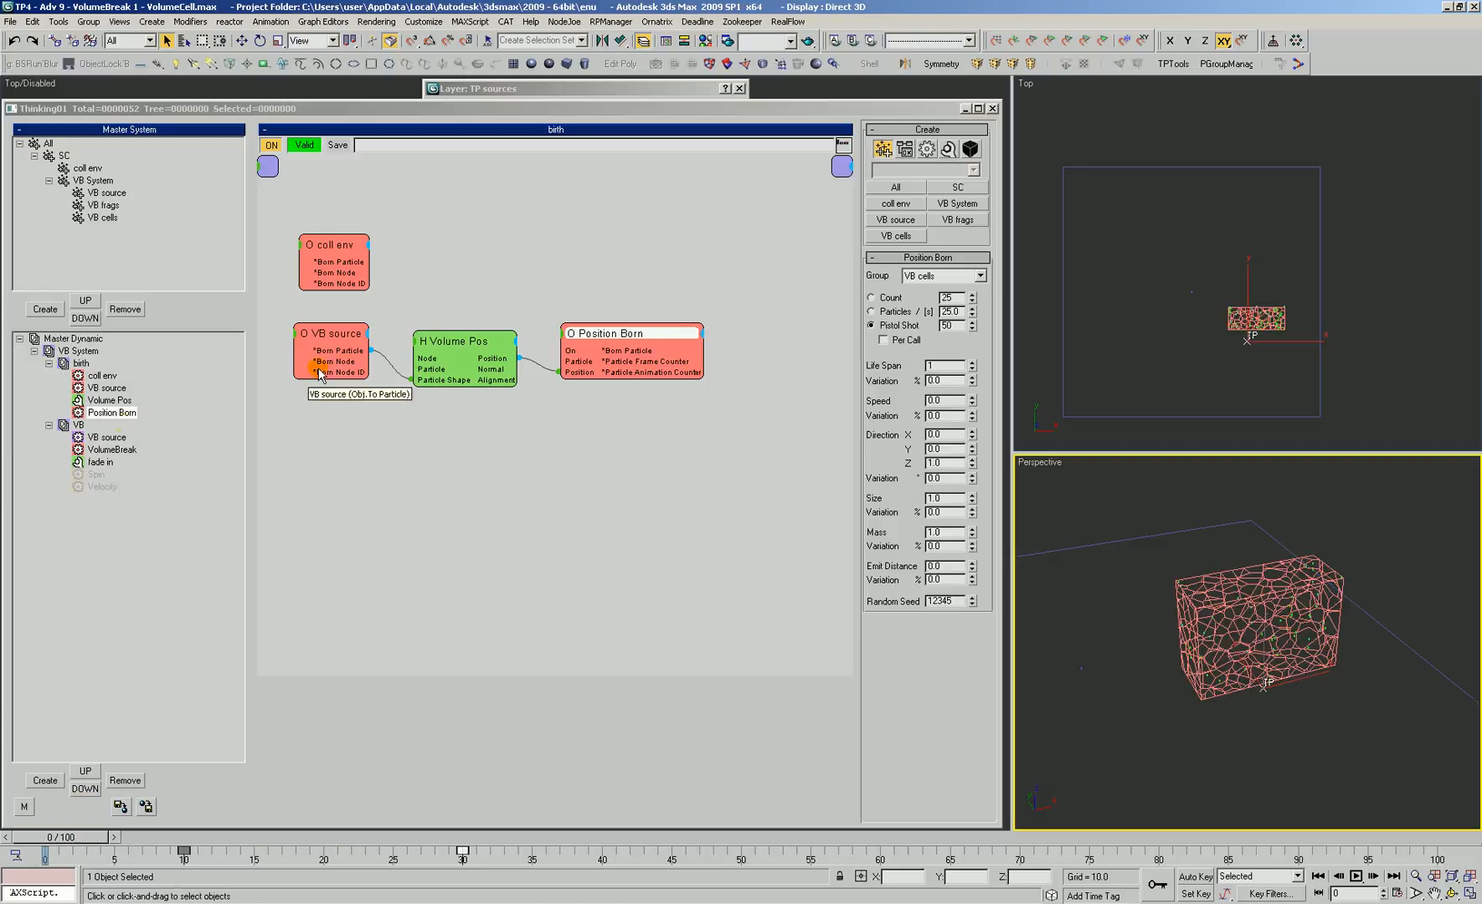
Return to VolumeBreak in the VB set and review the Cell's option in its Volume Breaker settings
{"action": "left_click", "coordinate": [109, 451]}
{"action": "scroll", "coordinate": [933, 444], "scroll_direction": "down", "scroll_amount": 10}
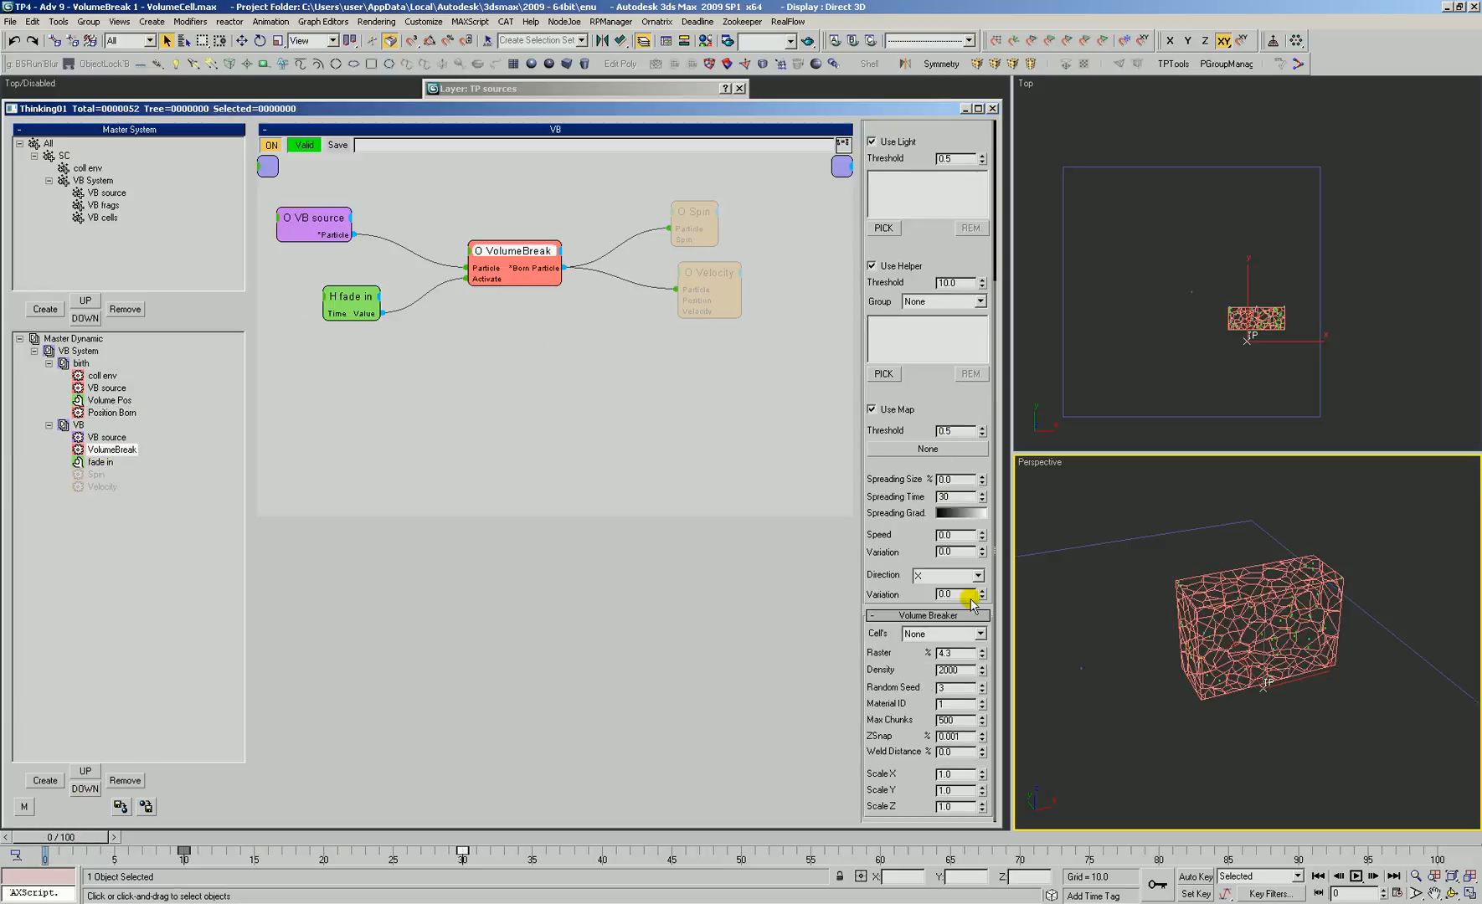
{"action": "left_click", "coordinate": [884, 634]}
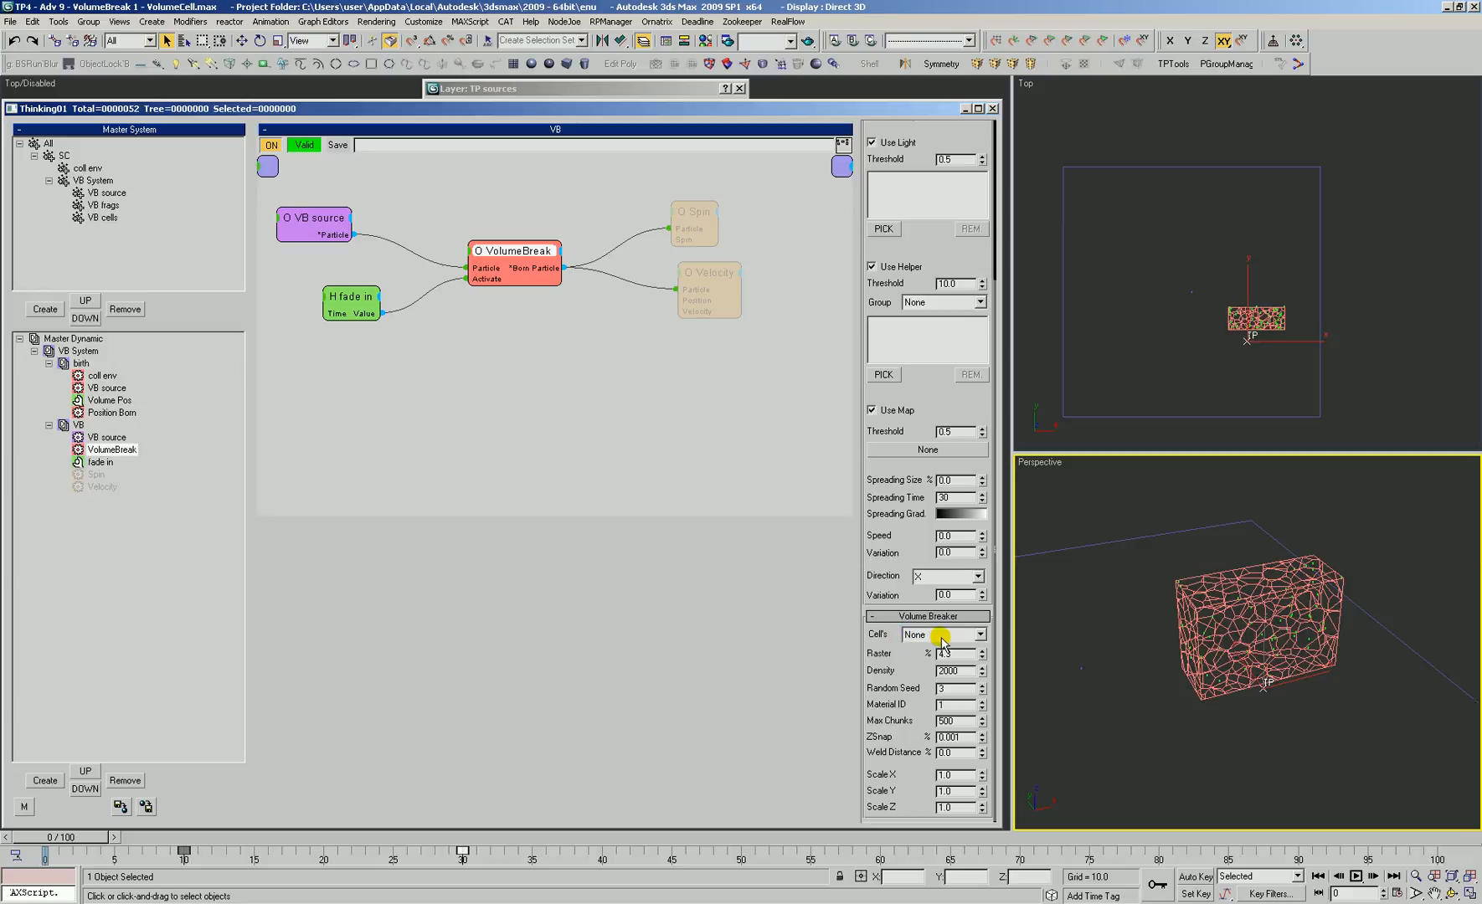
Spread out the VB set's nodes, moving VolumeBreak, Spin and Velocity away from VB source and fade in to make room between them
{"action": "right_click", "coordinate": [417, 370]}
{"action": "mouse_move", "coordinate": [460, 389]}
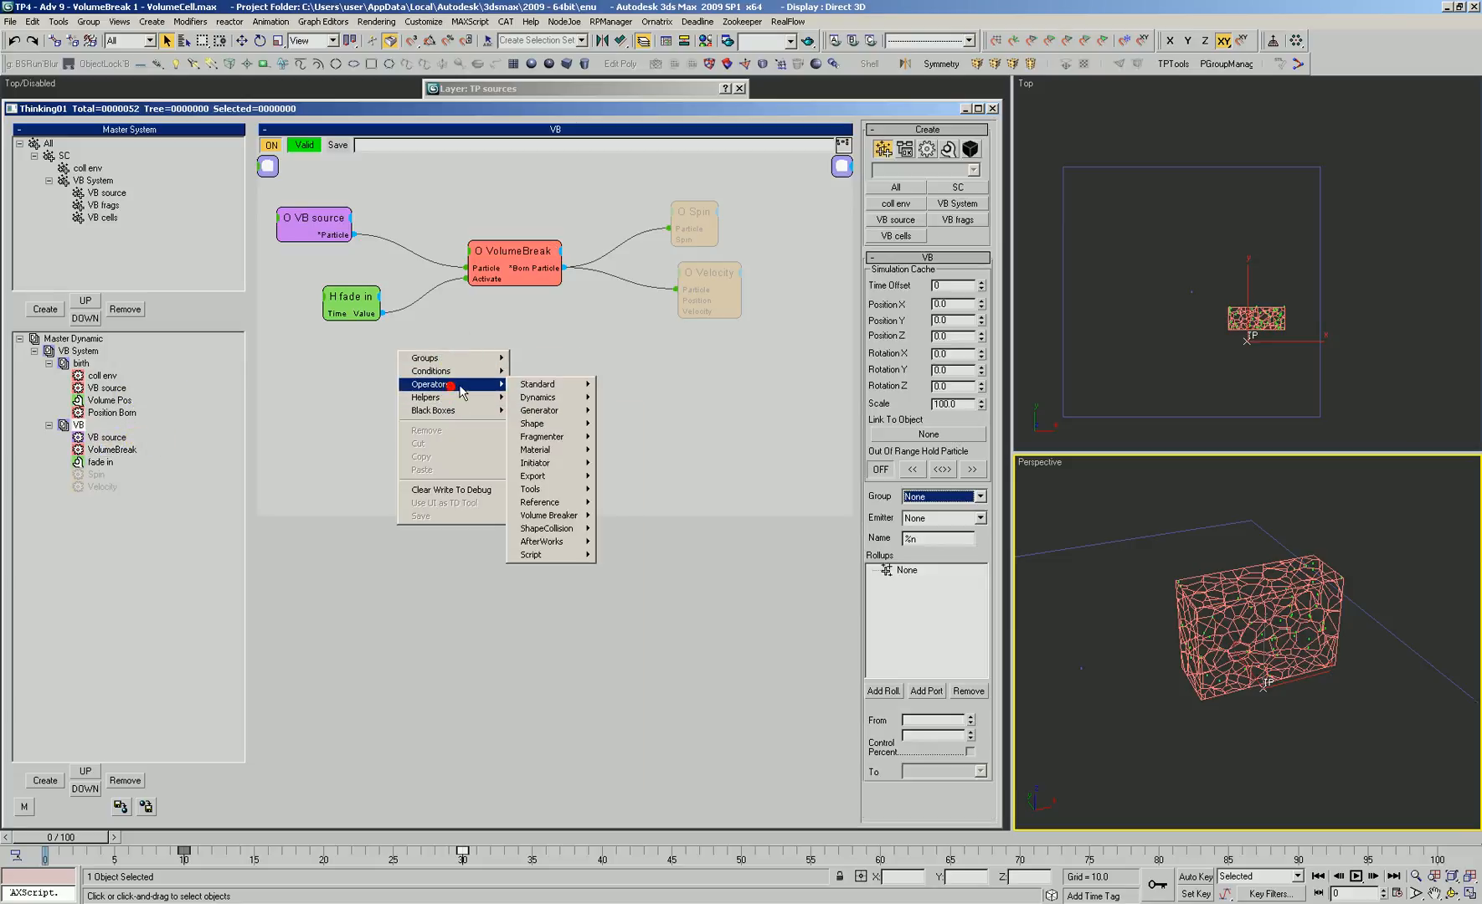
{"action": "left_click_drag", "start_coordinate": [525, 257], "coordinate": [608, 252]}
{"action": "left_click_drag", "start_coordinate": [585, 201], "coordinate": [731, 310]}
{"action": "left_click_drag", "start_coordinate": [700, 278], "coordinate": [797, 295]}
{"action": "left_click", "coordinate": [619, 356]}
{"action": "right_click", "coordinate": [492, 319]}
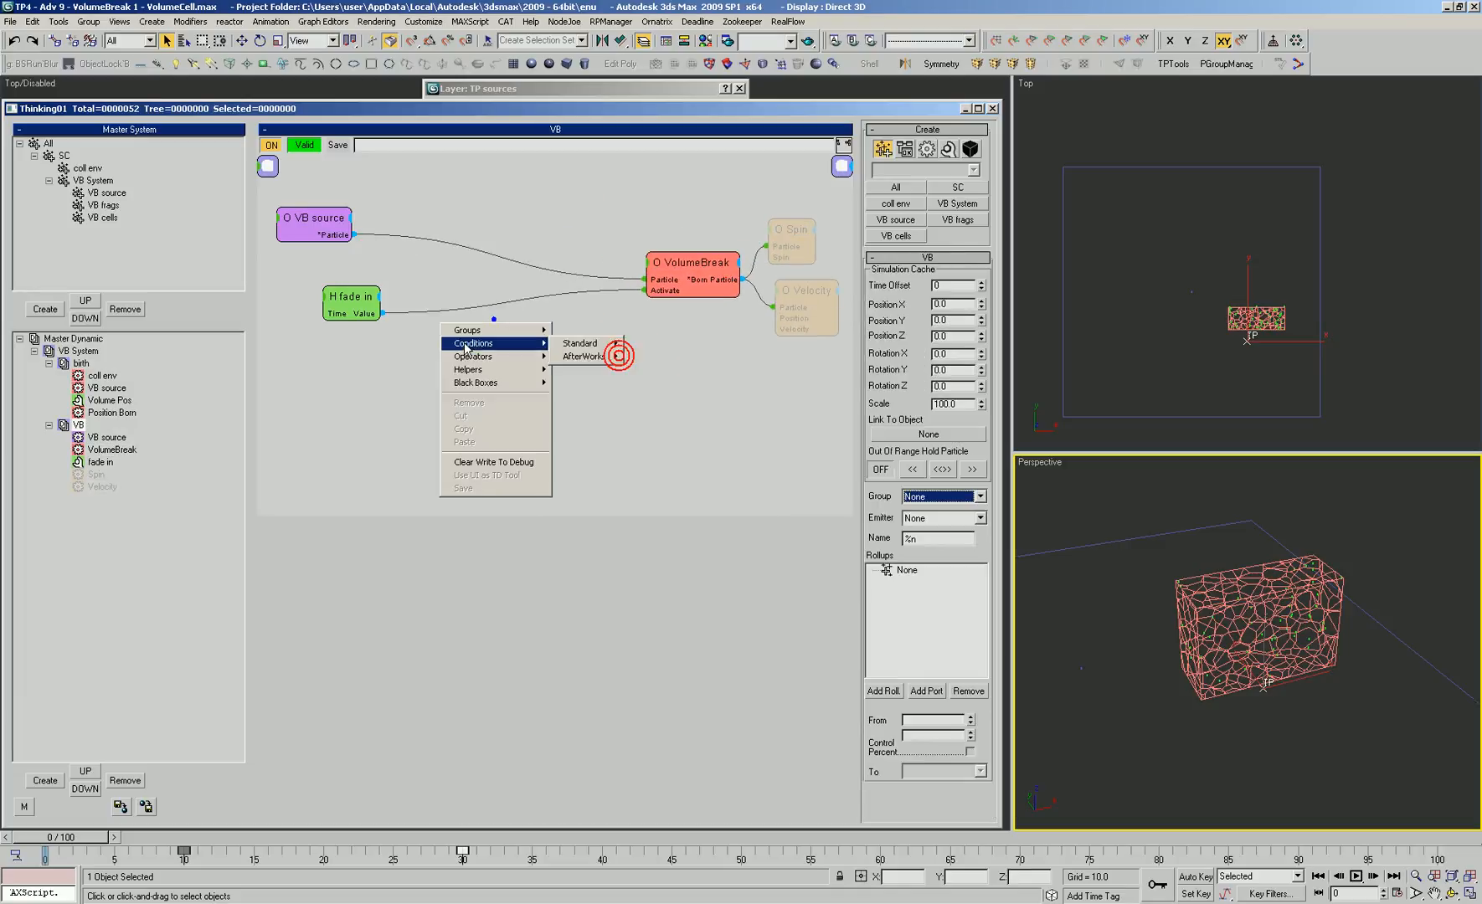
{"action": "left_click_drag", "start_coordinate": [352, 305], "coordinate": [307, 331]}
Begin adding a new operator node in the space between the sources and VolumeBreak in the VB set
{"action": "right_click", "coordinate": [393, 273]}
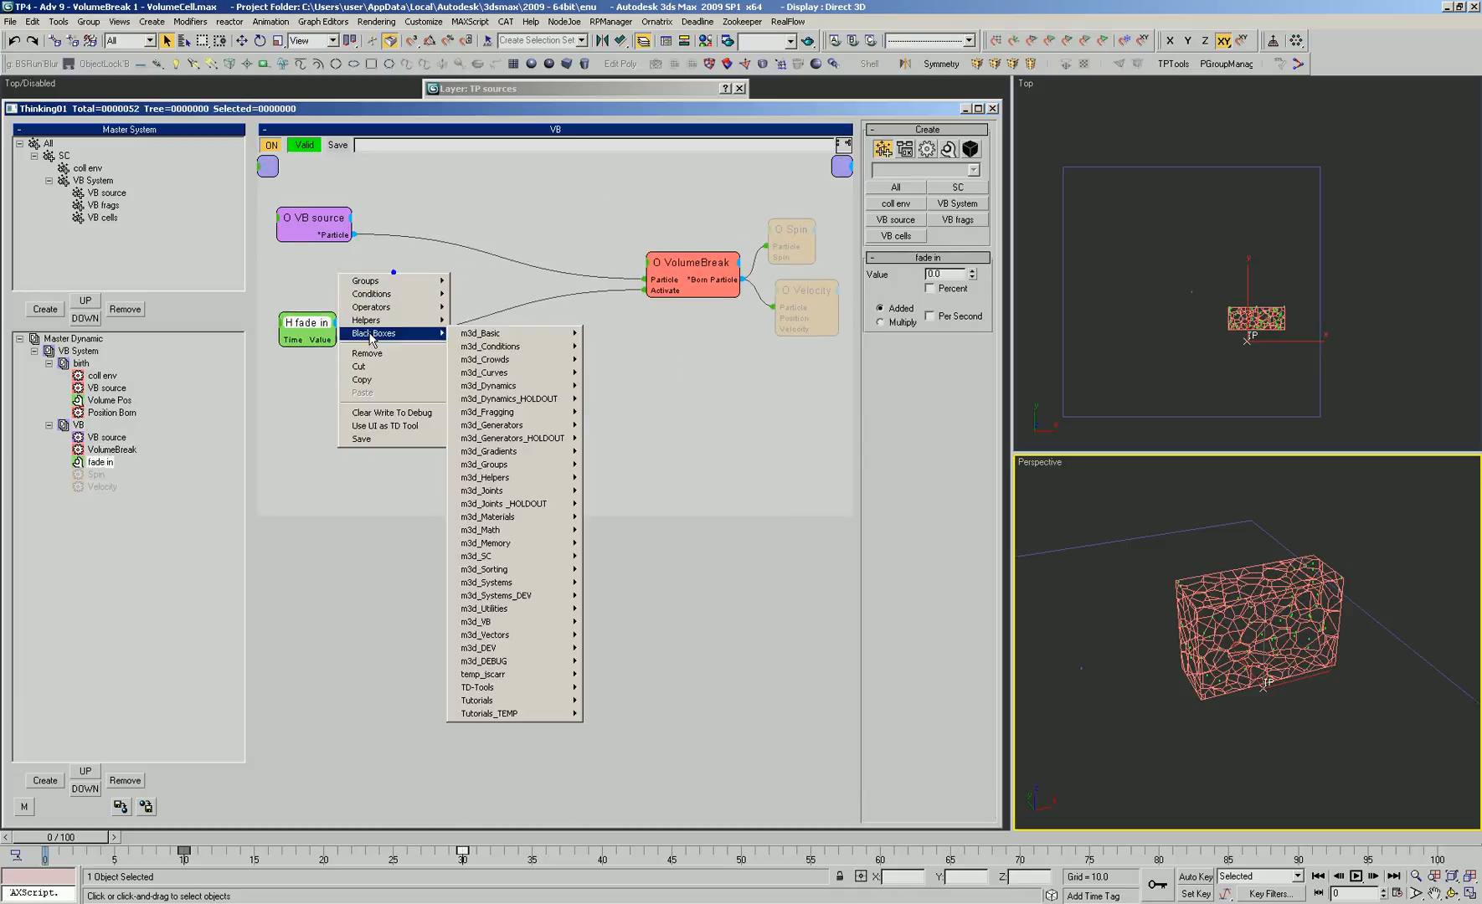
{"action": "left_click", "coordinate": [395, 308]}
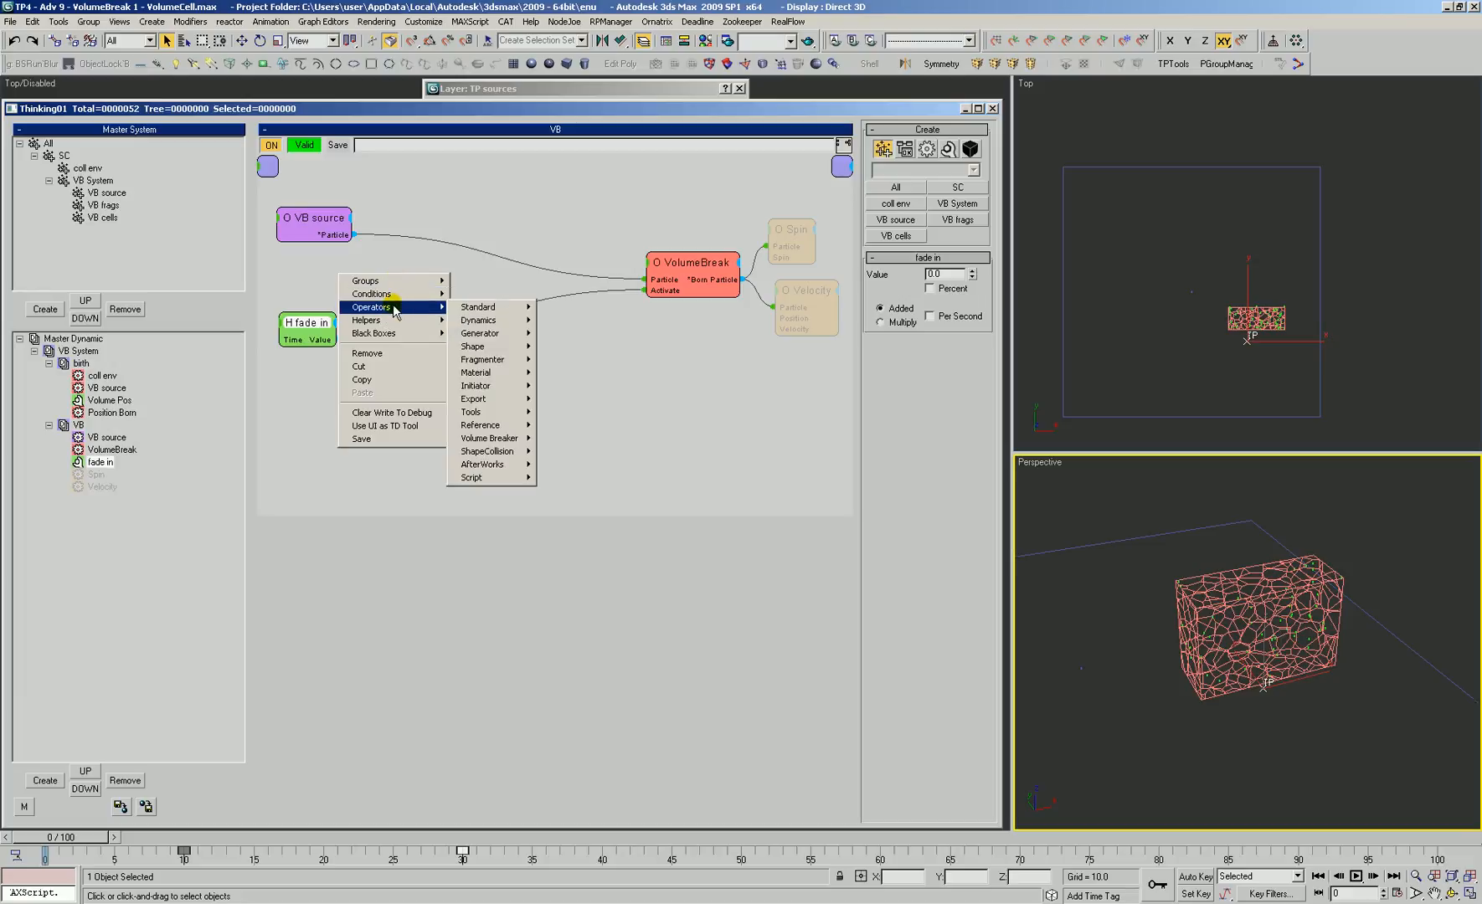
Add a Volume Breaker VolumeCell operator to the VB graph and wire VB source's Particle output into its Particle input
{"action": "mouse_move", "coordinate": [494, 438]}
{"action": "left_click", "coordinate": [569, 466]}
{"action": "left_click_drag", "start_coordinate": [403, 286], "coordinate": [354, 235]}
{"action": "mouse_move", "coordinate": [702, 396]}
{"action": "left_mouse_down"}
{"action": "mouse_move", "coordinate": [711, 373]}
{"action": "mouse_move", "coordinate": [674, 380]}
{"action": "mouse_move", "coordinate": [686, 373]}
{"action": "left_mouse_up"}
{"action": "left_click_drag", "start_coordinate": [680, 375], "coordinate": [354, 235]}
{"action": "left_click_drag", "start_coordinate": [715, 358], "coordinate": [699, 365]}
Assign the VolumeBreak operator to VolumeCell, and rename that VolumeBreak operator VolumeBreak 1
{"action": "left_click", "coordinate": [894, 293]}
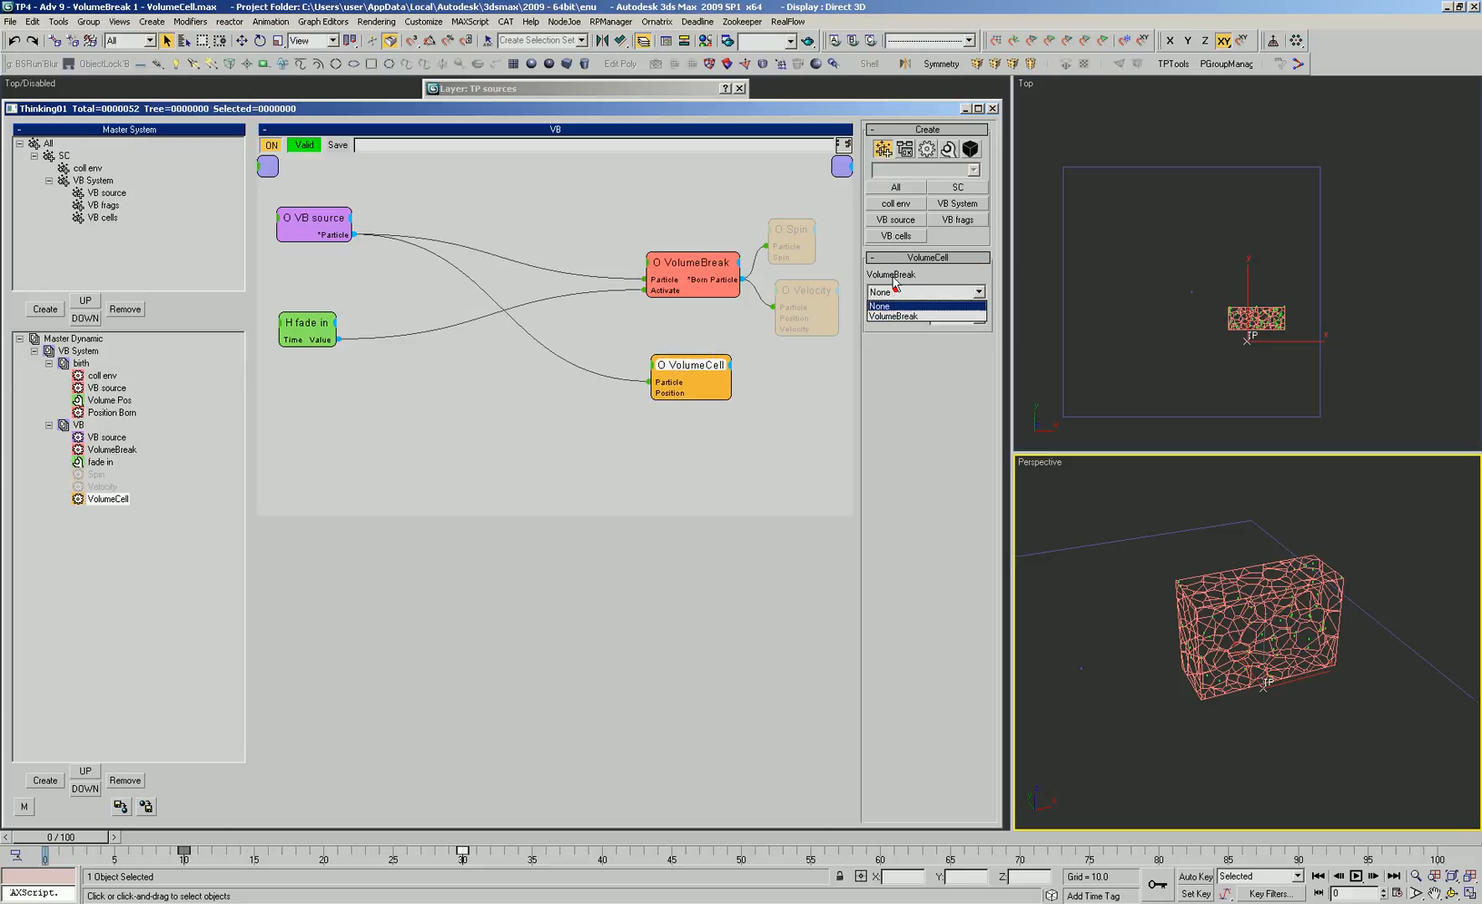
{"action": "left_click", "coordinate": [894, 317]}
{"action": "left_click", "coordinate": [115, 451]}
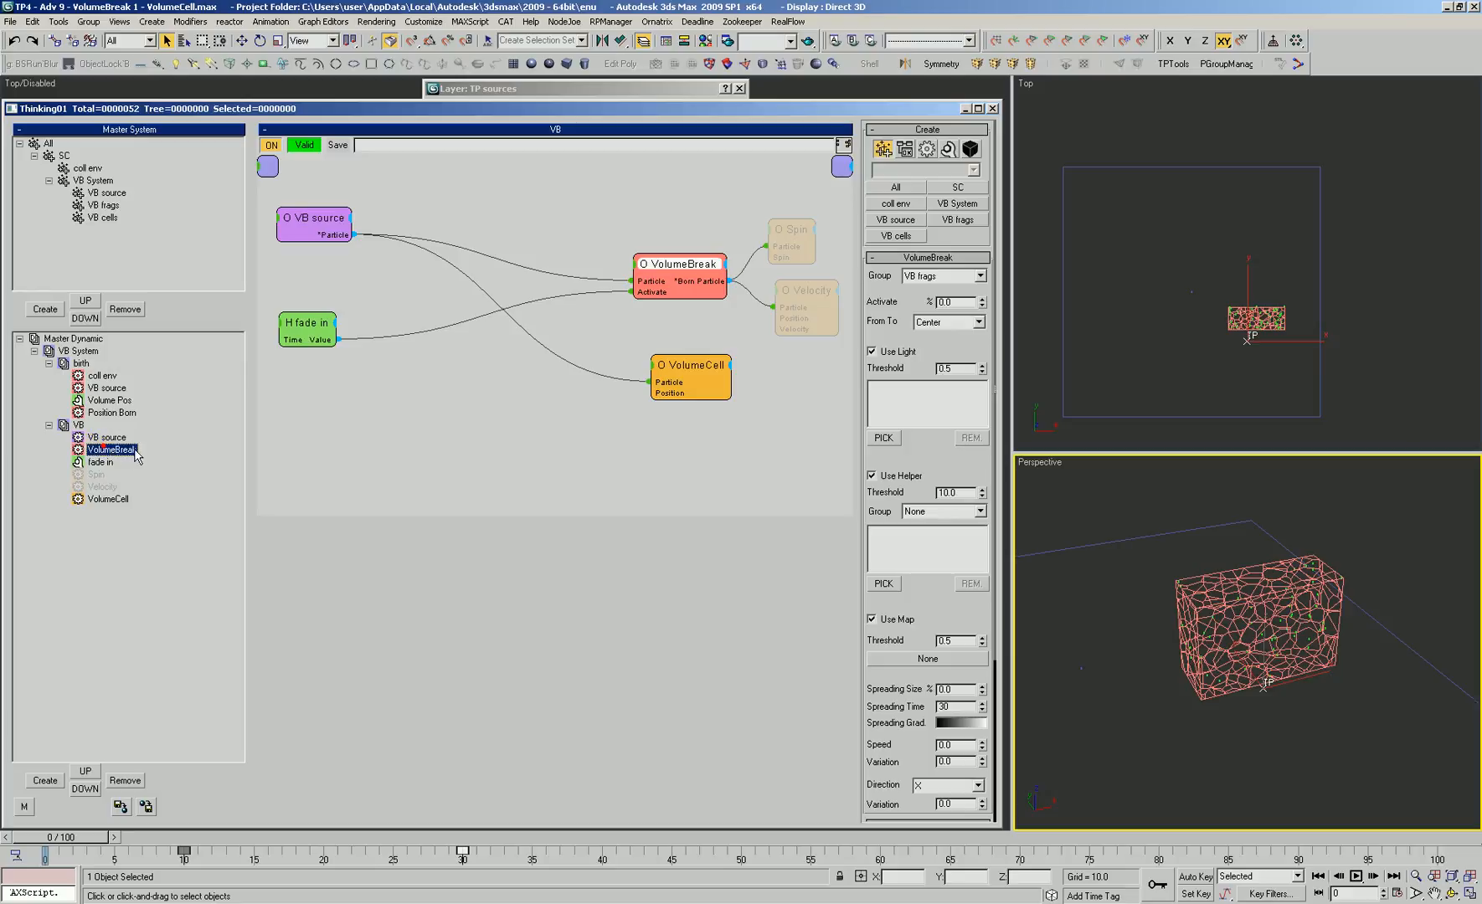
{"action": "left_click", "coordinate": [137, 449]}
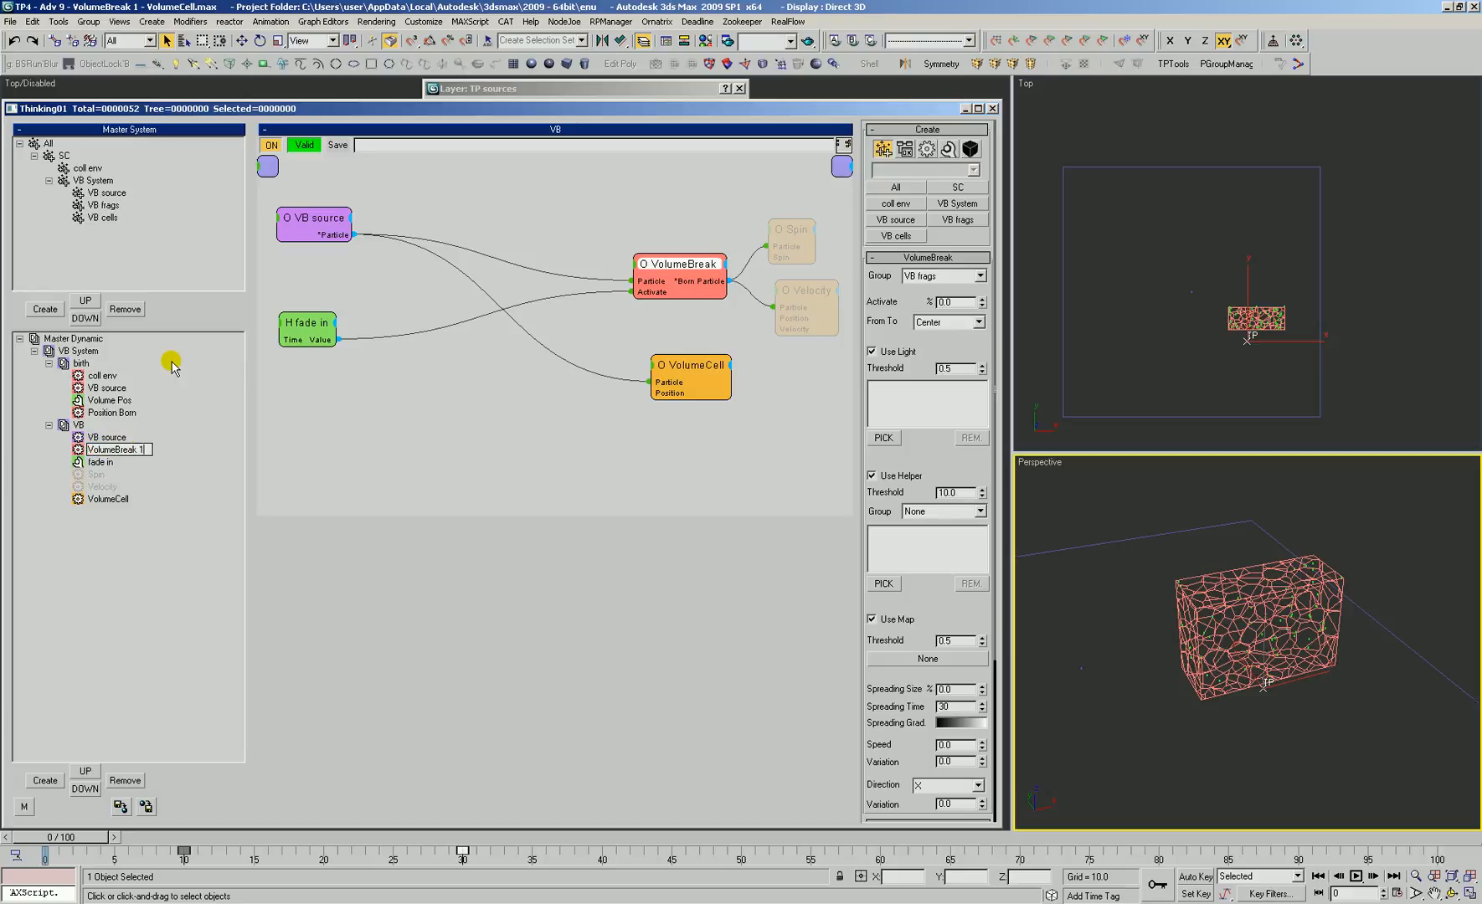
{"action": "type", "text": "1"}
{"action": "key", "text": "Return"}
Examine the choices available for VolumeCell's Input Position
{"action": "left_click_drag", "start_coordinate": [711, 368], "coordinate": [699, 366]}
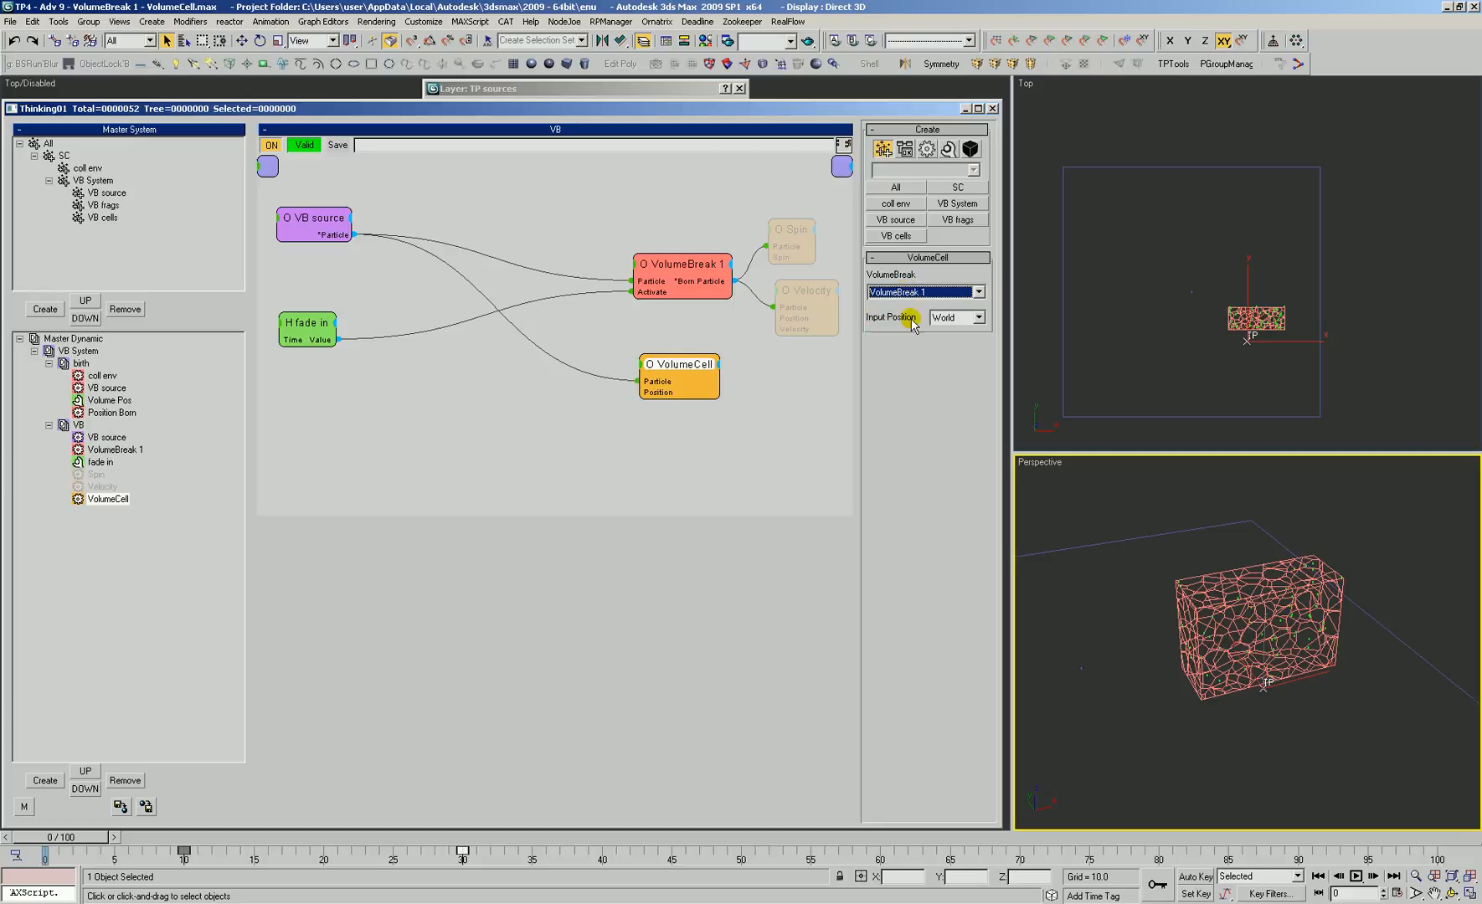
{"action": "left_click", "coordinate": [967, 322]}
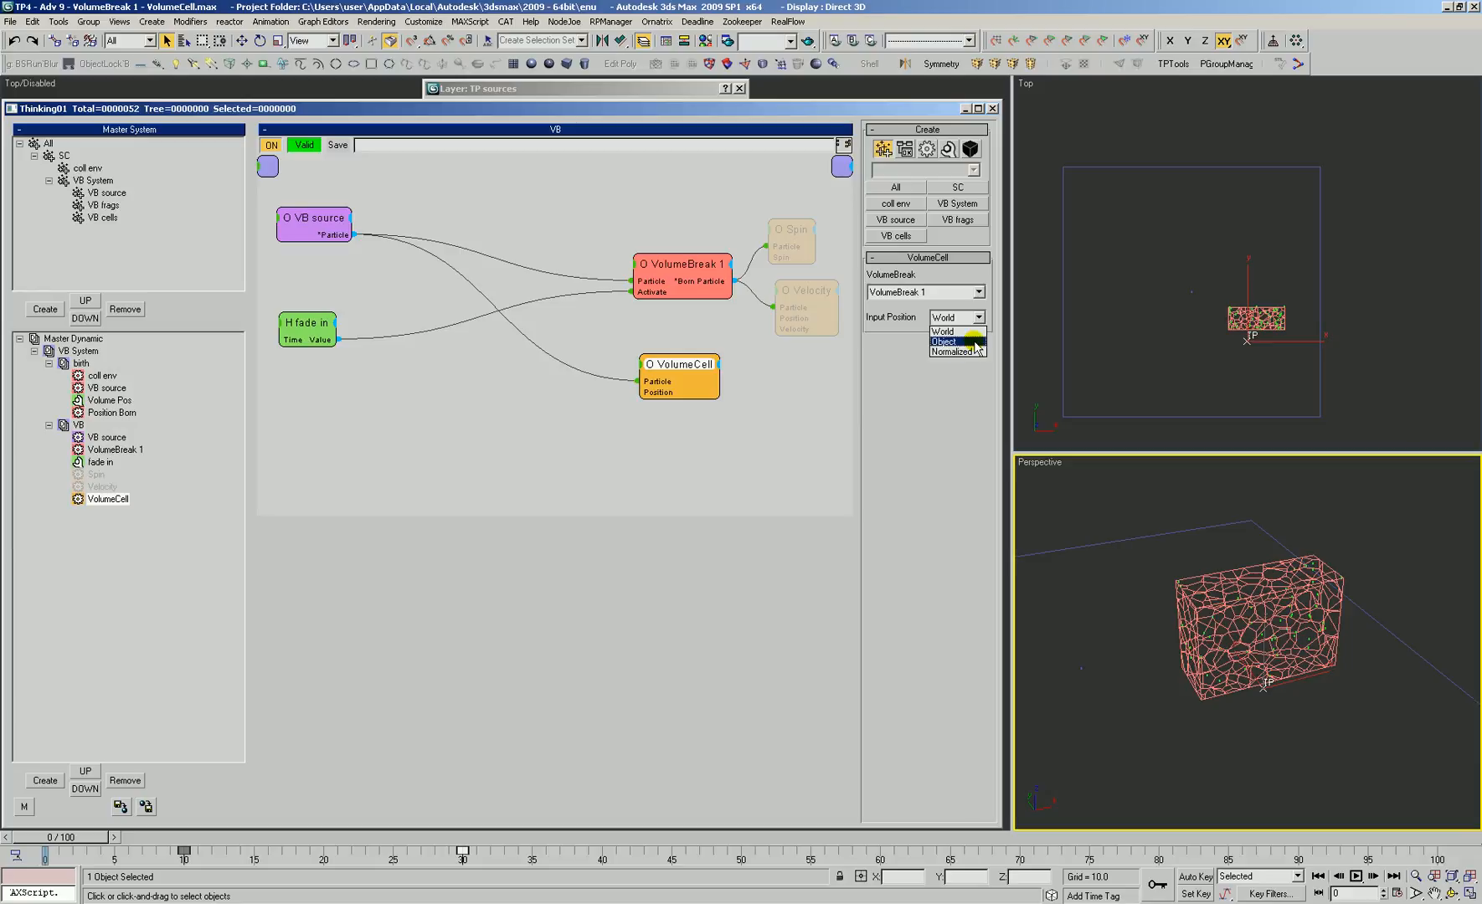
{"action": "left_click", "coordinate": [699, 374]}
{"action": "left_click_drag", "start_coordinate": [699, 374], "coordinate": [435, 448]}
{"action": "left_click", "coordinate": [433, 447]}
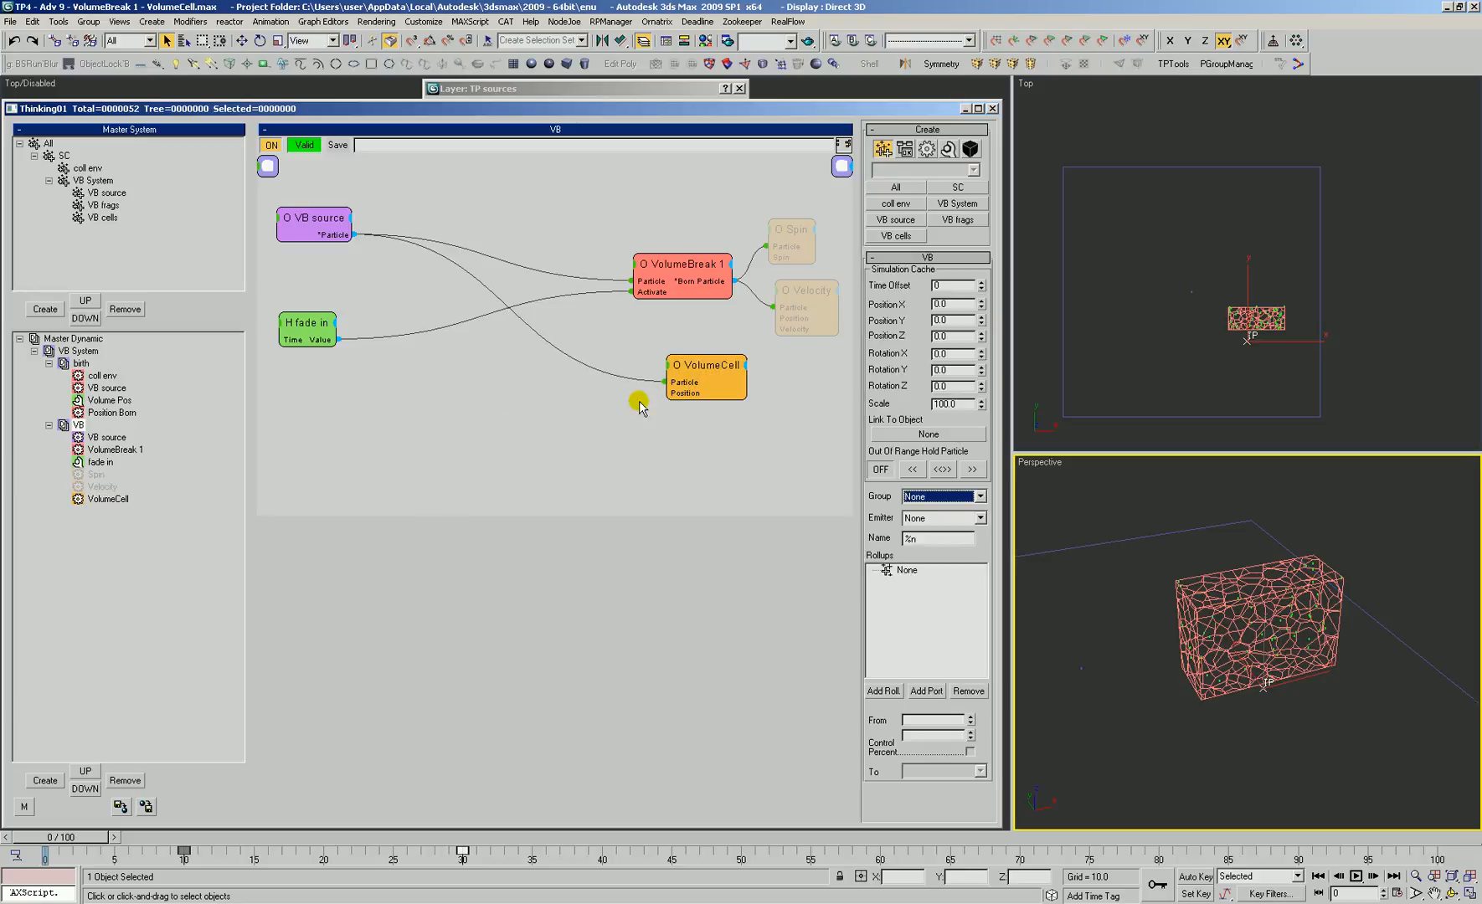
Move the VolumeBreak 1, Spin, Velocity and VolumeCell nodes up in the VB graph to make room
{"action": "left_click_drag", "start_coordinate": [673, 393], "coordinate": [489, 441]}
{"action": "left_click_drag", "start_coordinate": [695, 387], "coordinate": [695, 369]}
{"action": "left_click", "coordinate": [687, 221]}
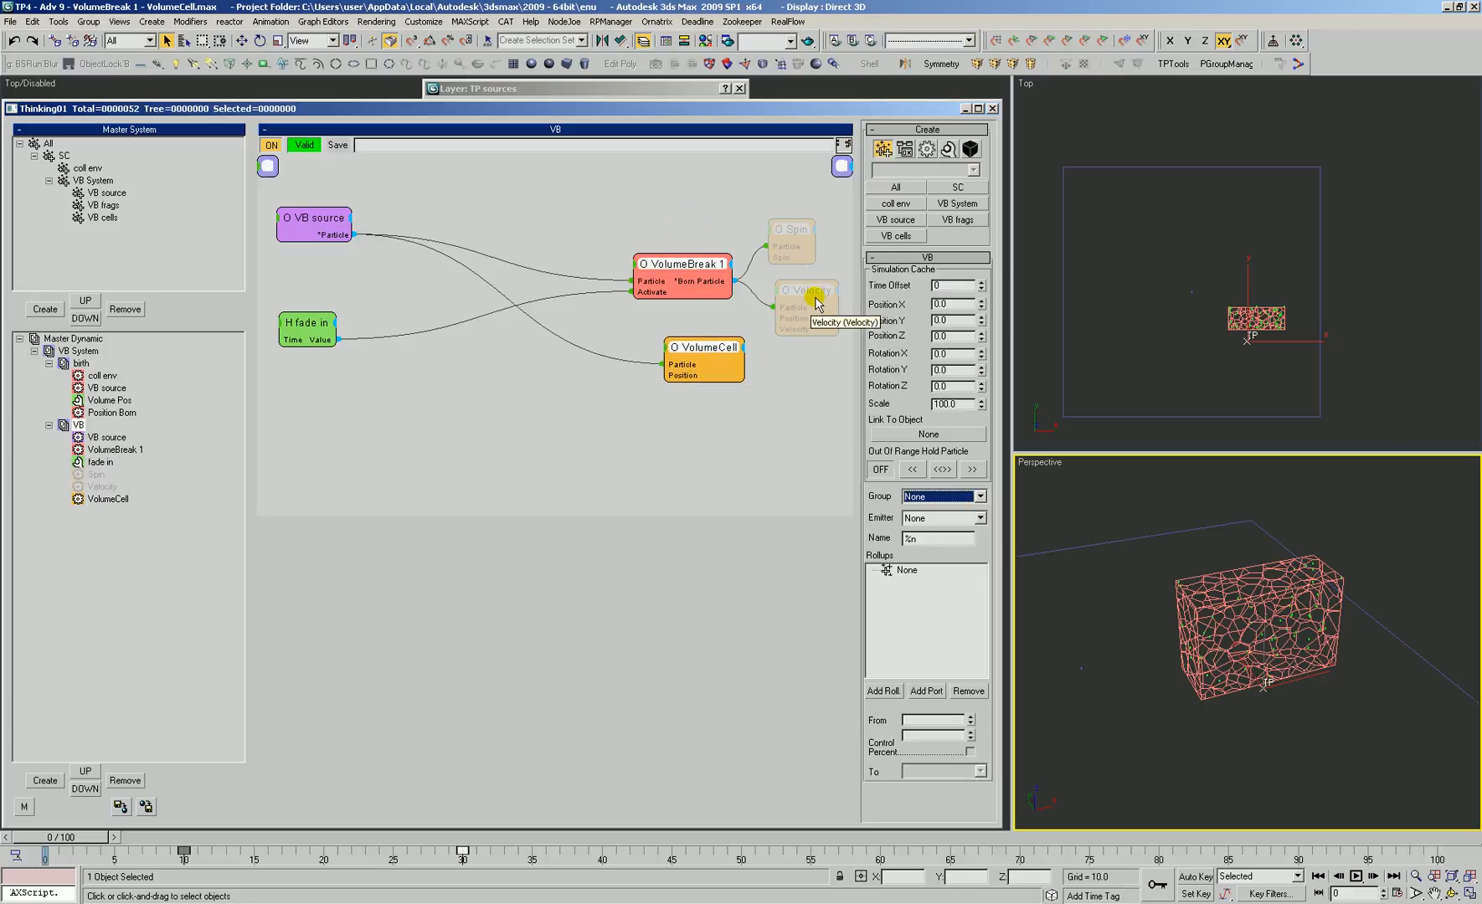
{"action": "left_click_drag", "start_coordinate": [813, 293], "coordinate": [811, 271]}
{"action": "left_click", "coordinate": [569, 413]}
Add a Particle Age condition beneath VB source and wire VB source's Particle output into its Particle input
{"action": "right_click", "coordinate": [452, 298]}
{"action": "left_click", "coordinate": [446, 328]}
{"action": "mouse_move", "coordinate": [439, 318]}
{"action": "mouse_move", "coordinate": [543, 318]}
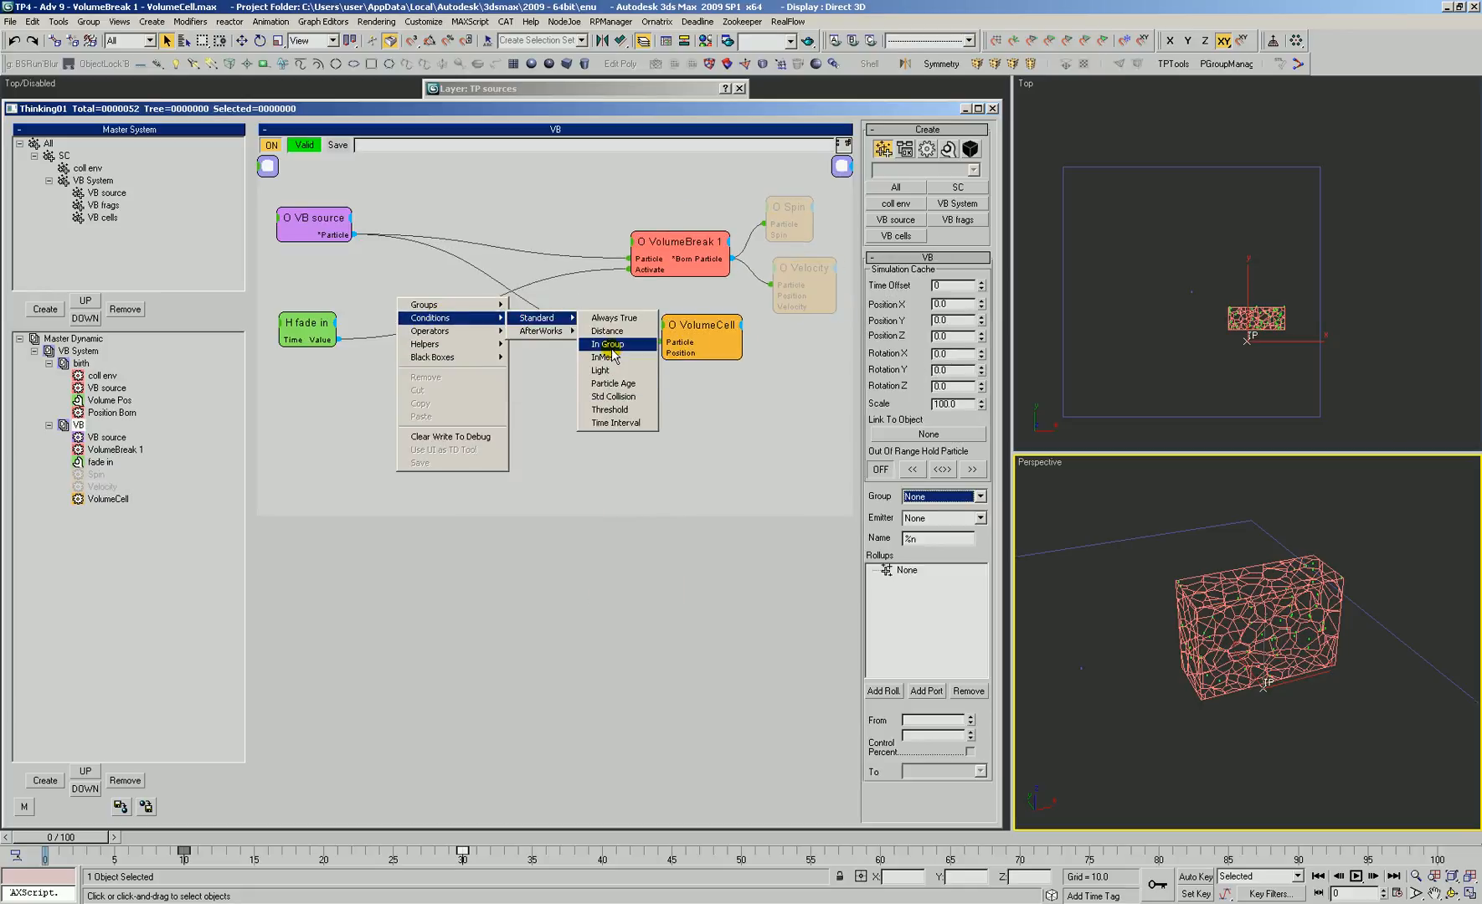
{"action": "left_click", "coordinate": [613, 383]}
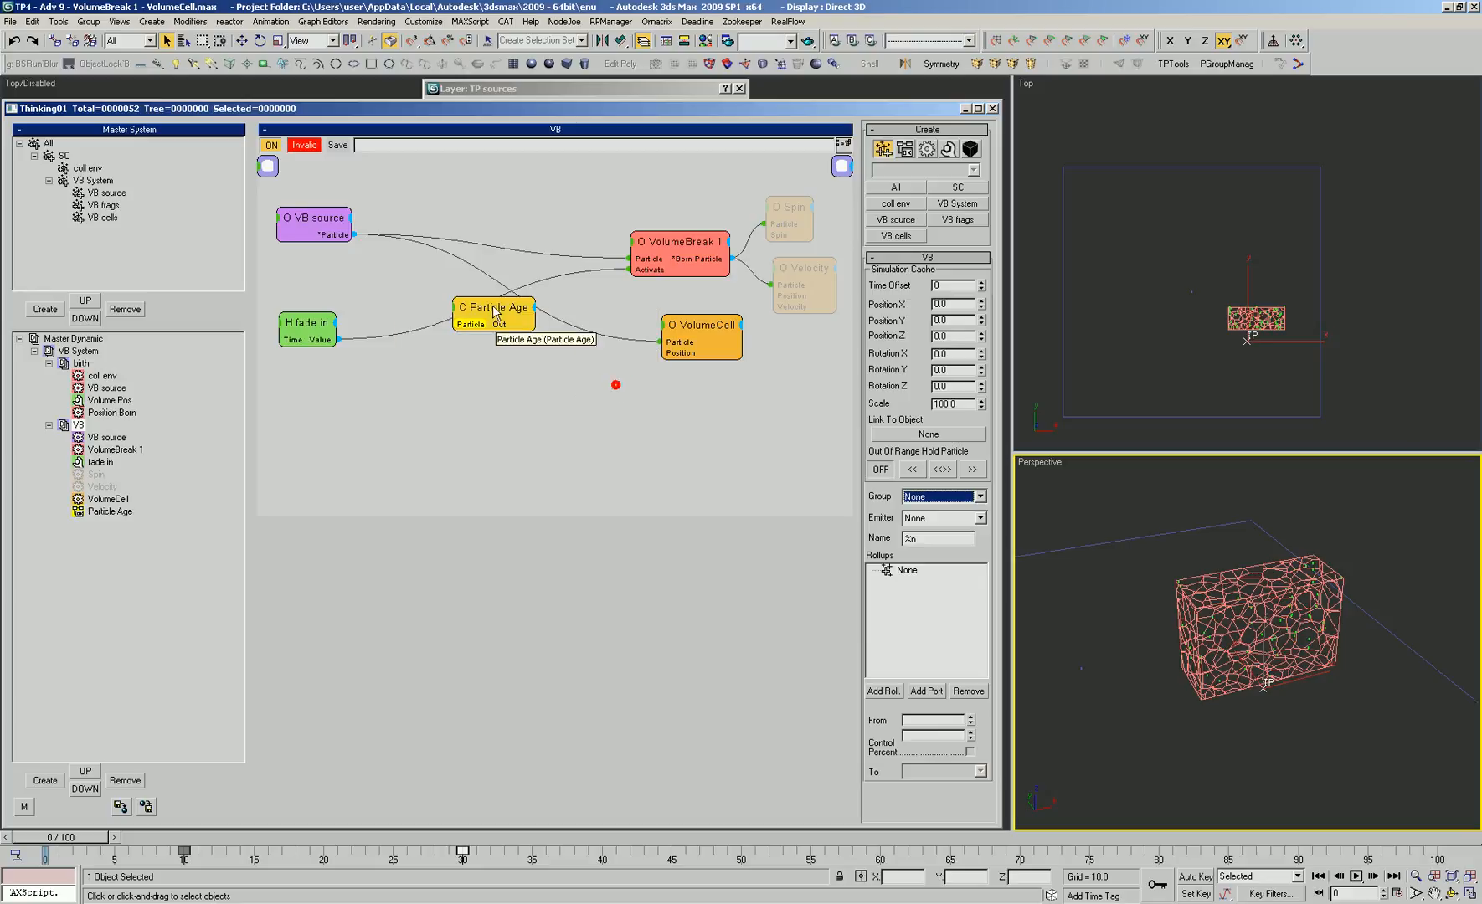
{"action": "left_click_drag", "start_coordinate": [493, 298], "coordinate": [438, 205]}
{"action": "left_click_drag", "start_coordinate": [335, 237], "coordinate": [391, 274]}
Add a PSearch initiator, wire its Particle input to VB source and its ON input to Particle Age's Out, and place it below them
{"action": "right_click", "coordinate": [449, 330]}
{"action": "mouse_move", "coordinate": [457, 368]}
{"action": "mouse_move", "coordinate": [543, 510]}
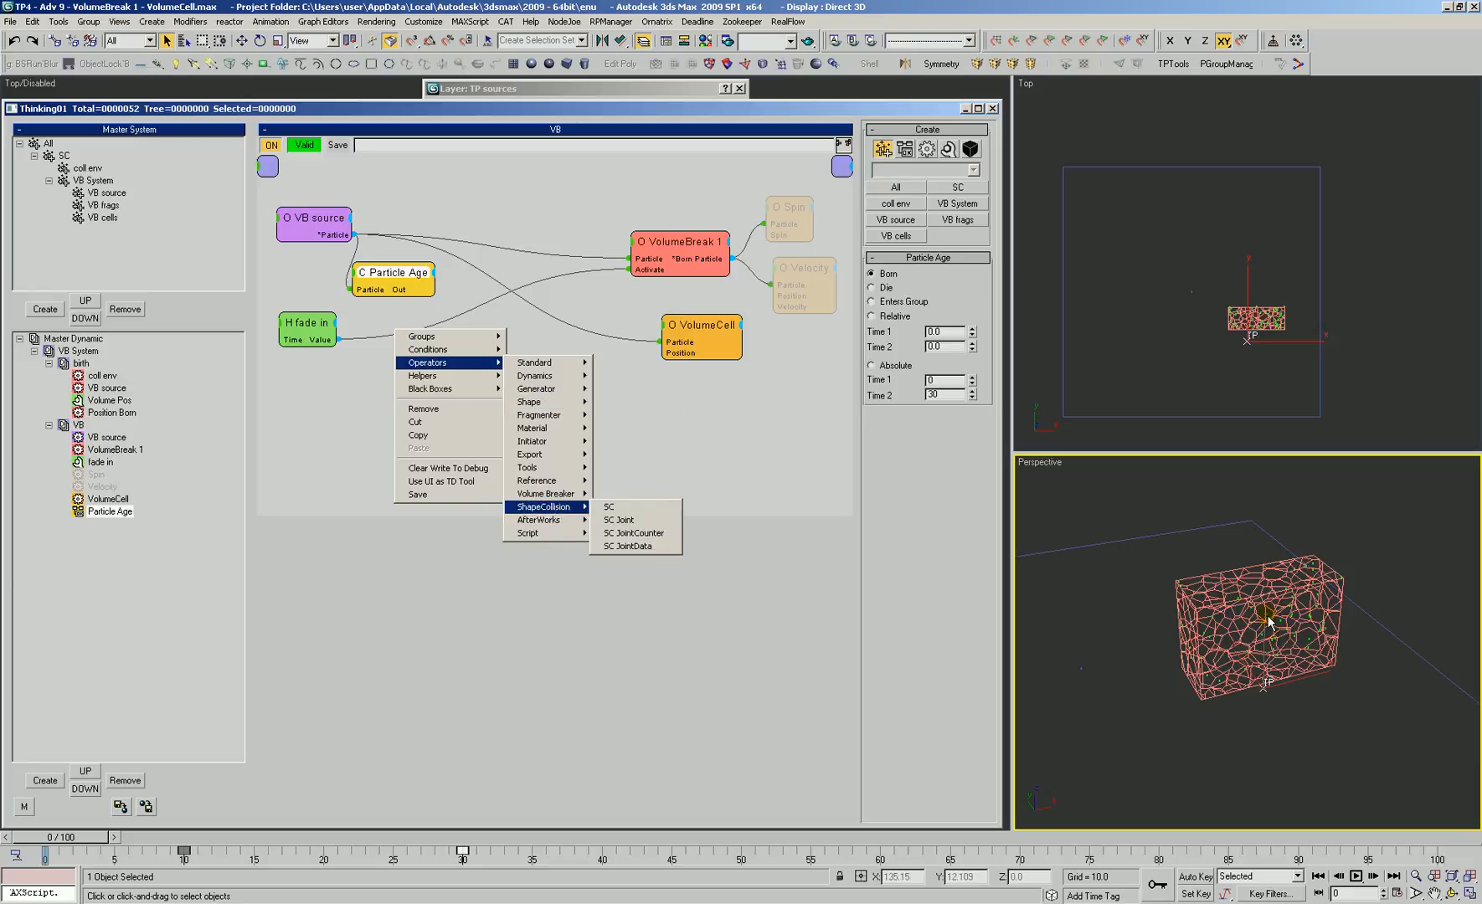
{"action": "mouse_move", "coordinate": [563, 390]}
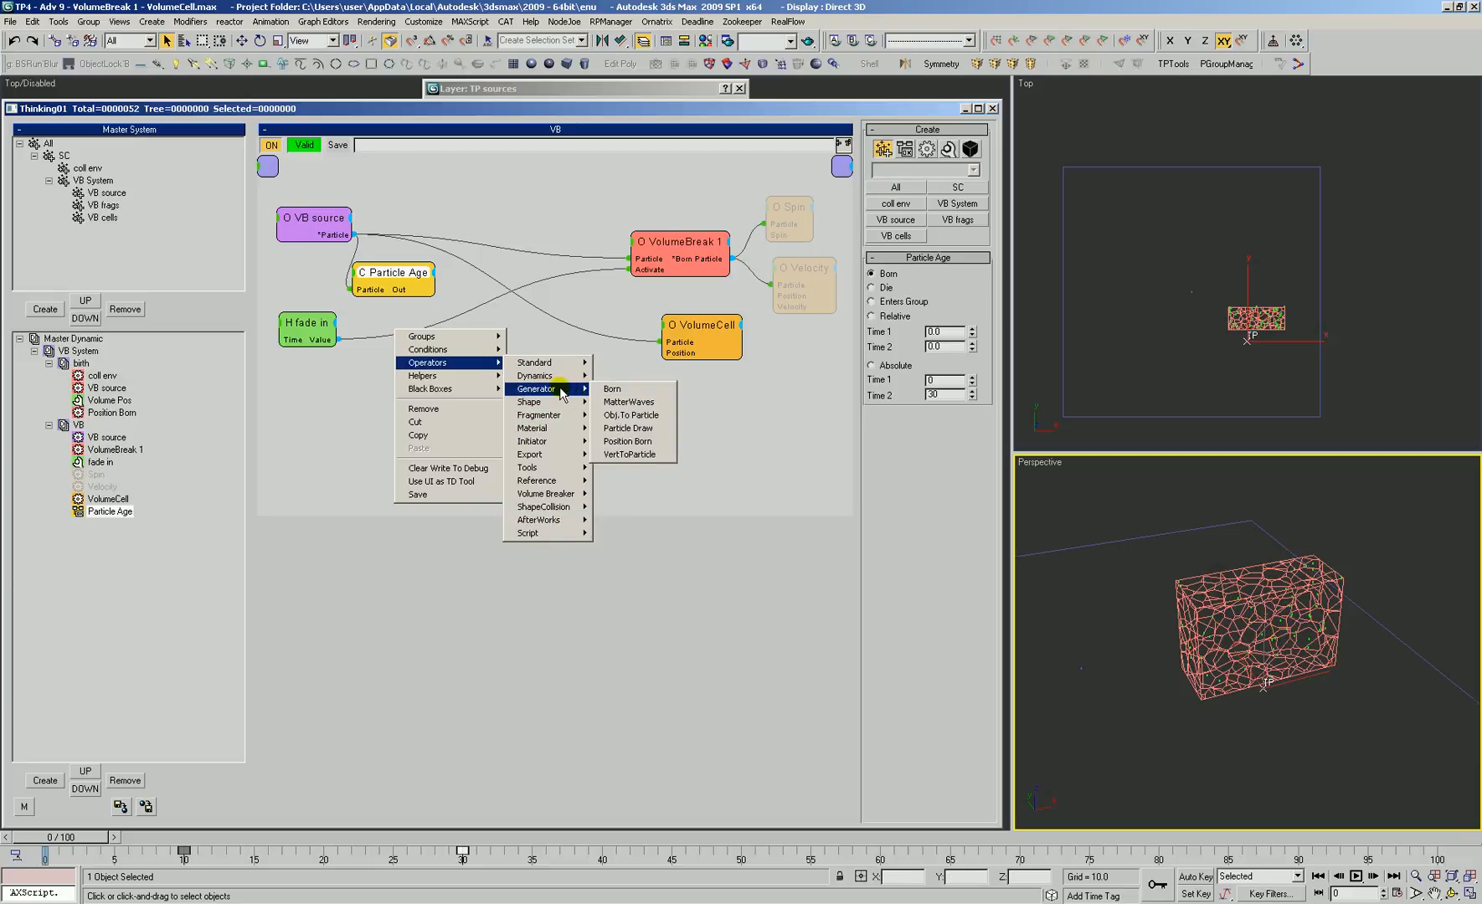
{"action": "mouse_move", "coordinate": [553, 467]}
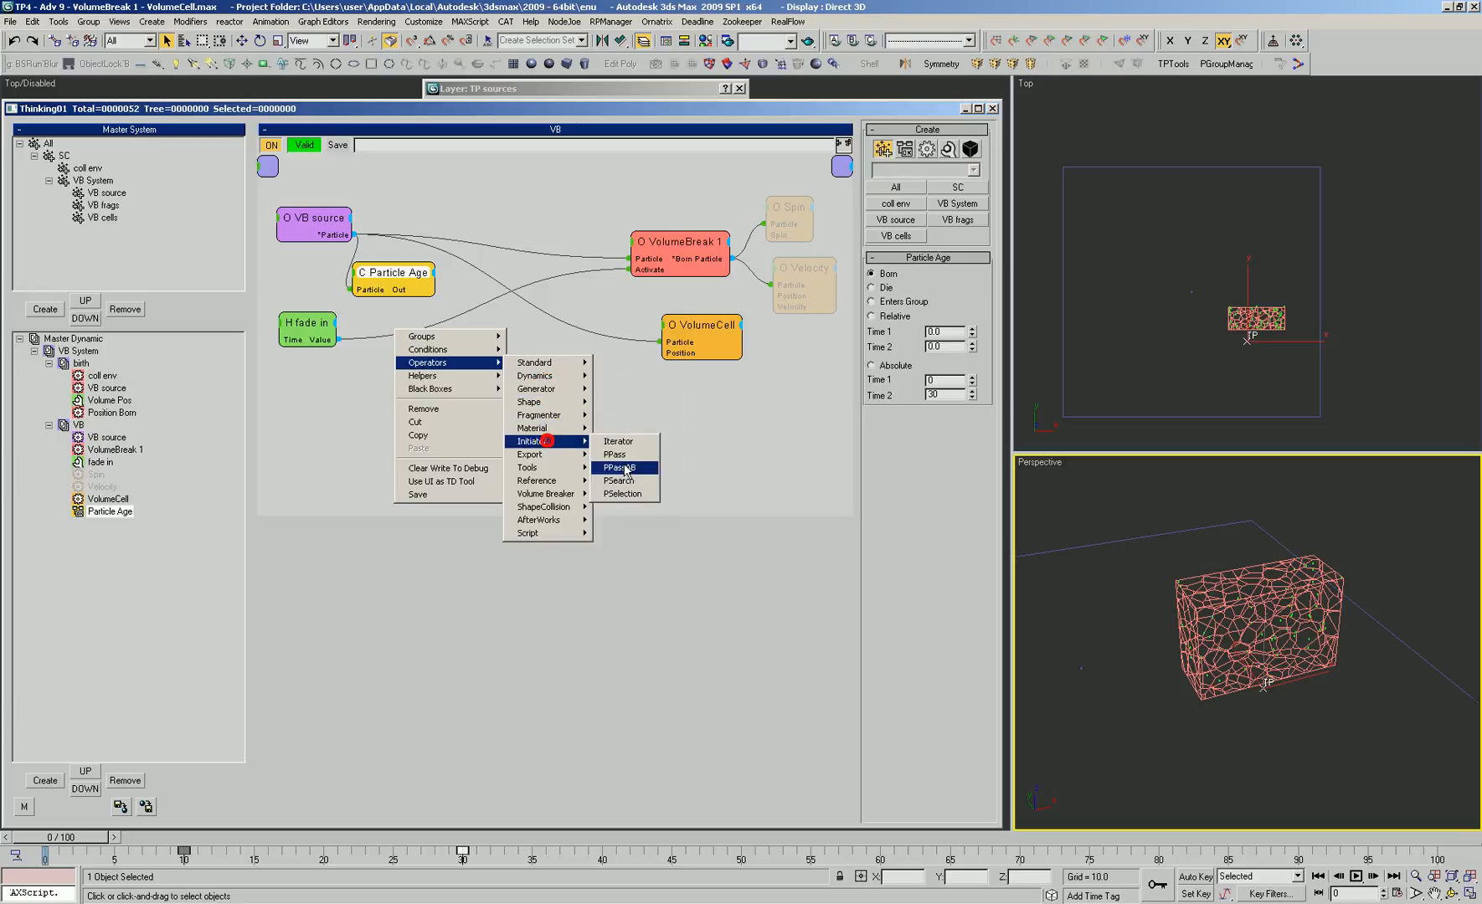
{"action": "left_click", "coordinate": [621, 480]}
{"action": "left_click_drag", "start_coordinate": [491, 347], "coordinate": [332, 233]}
{"action": "left_click", "coordinate": [479, 338]}
{"action": "left_click", "coordinate": [477, 347]}
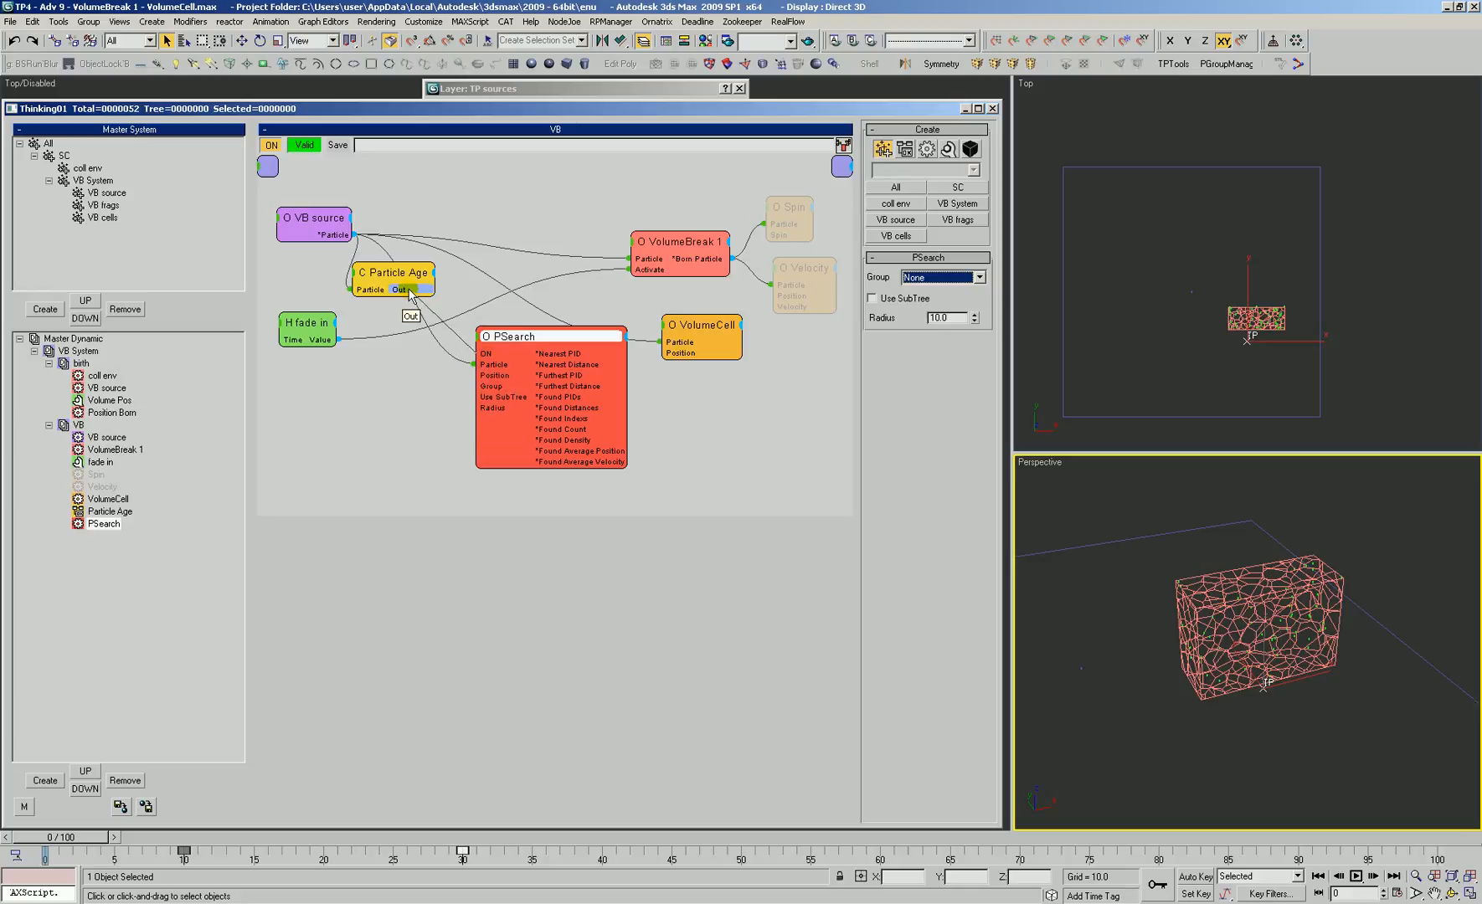
{"action": "left_click_drag", "start_coordinate": [410, 288], "coordinate": [409, 289]}
{"action": "left_click_drag", "start_coordinate": [508, 334], "coordinate": [421, 352]}
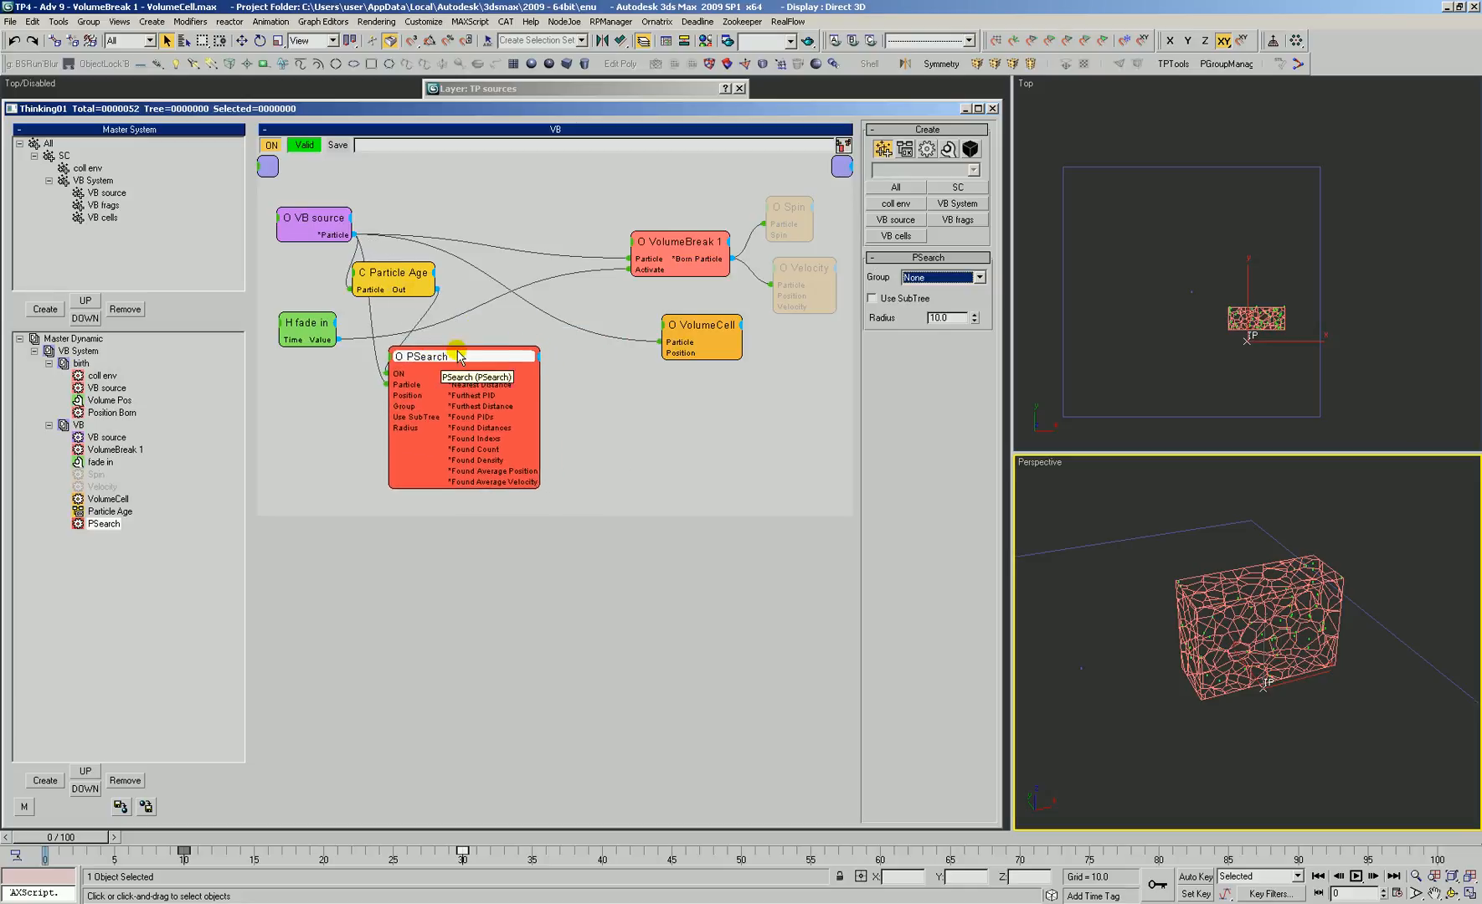
Make TP the current layer and measure the needed search distance in the Top view with a temporary line
{"action": "left_click", "coordinate": [1192, 260]}
{"action": "scroll", "coordinate": [1278, 334], "scroll_direction": "up", "scroll_amount": 3}
{"action": "right_click", "coordinate": [1198, 310]}
{"action": "left_click", "coordinate": [1145, 356]}
{"action": "right_click", "coordinate": [1295, 267]}
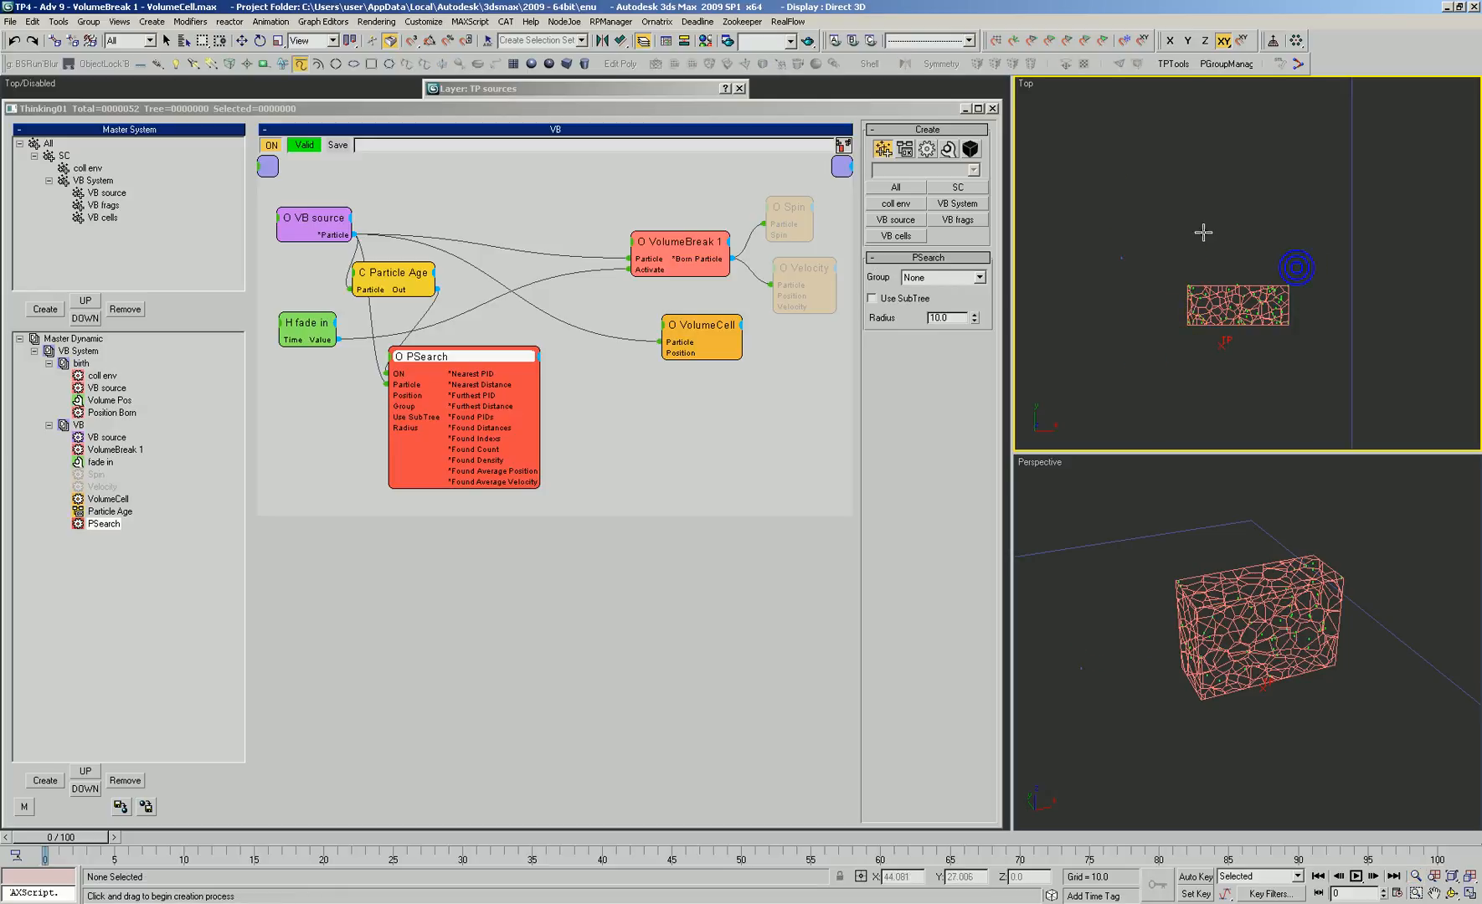
{"action": "double_click", "coordinate": [620, 87]}
{"action": "left_click", "coordinate": [547, 170]}
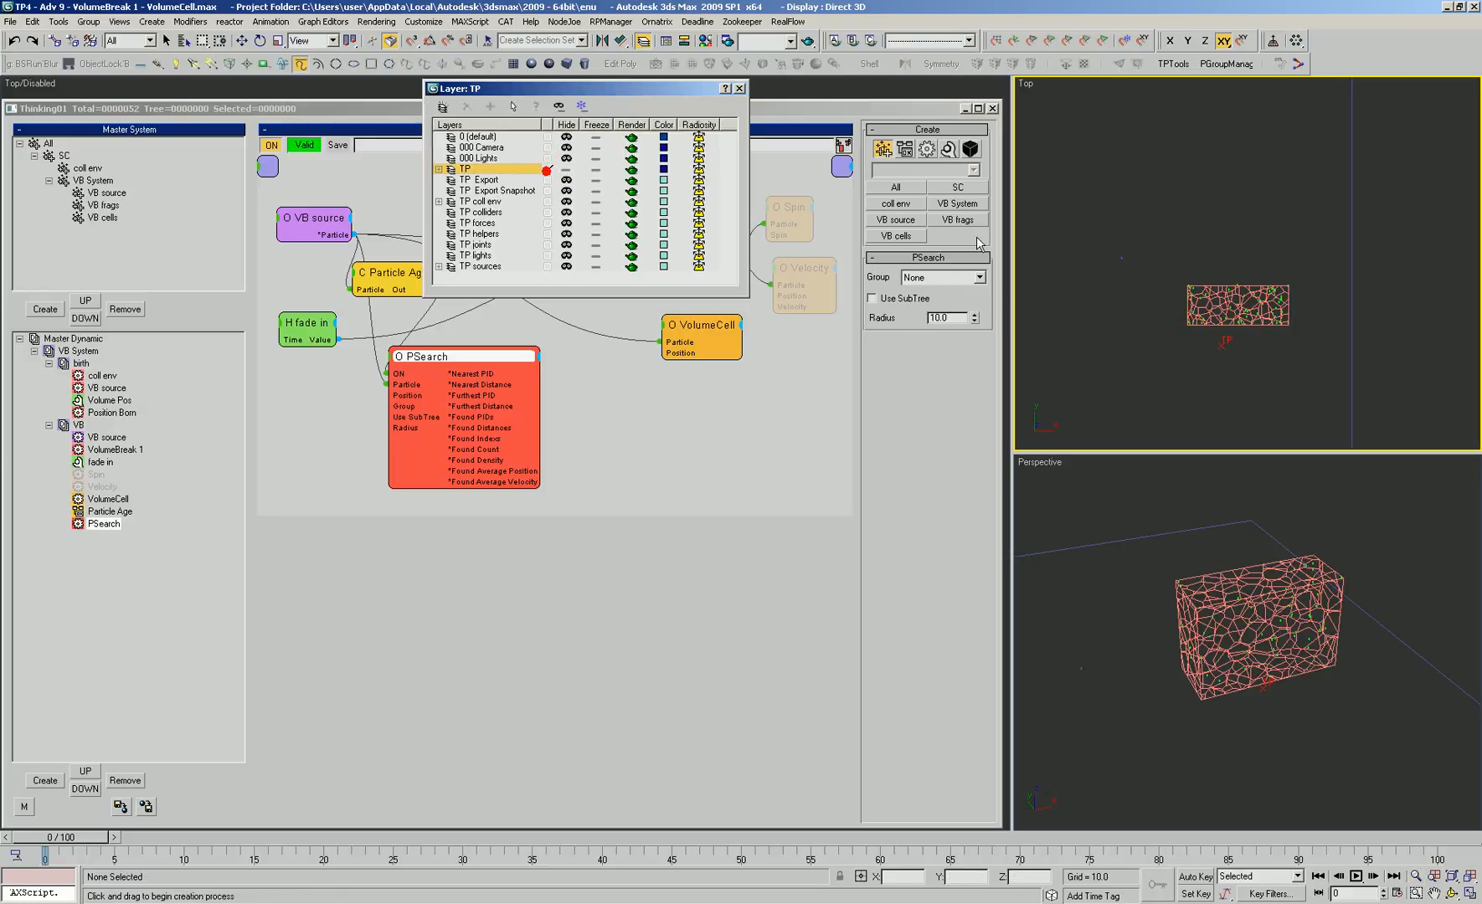
{"action": "left_click", "coordinate": [1125, 376]}
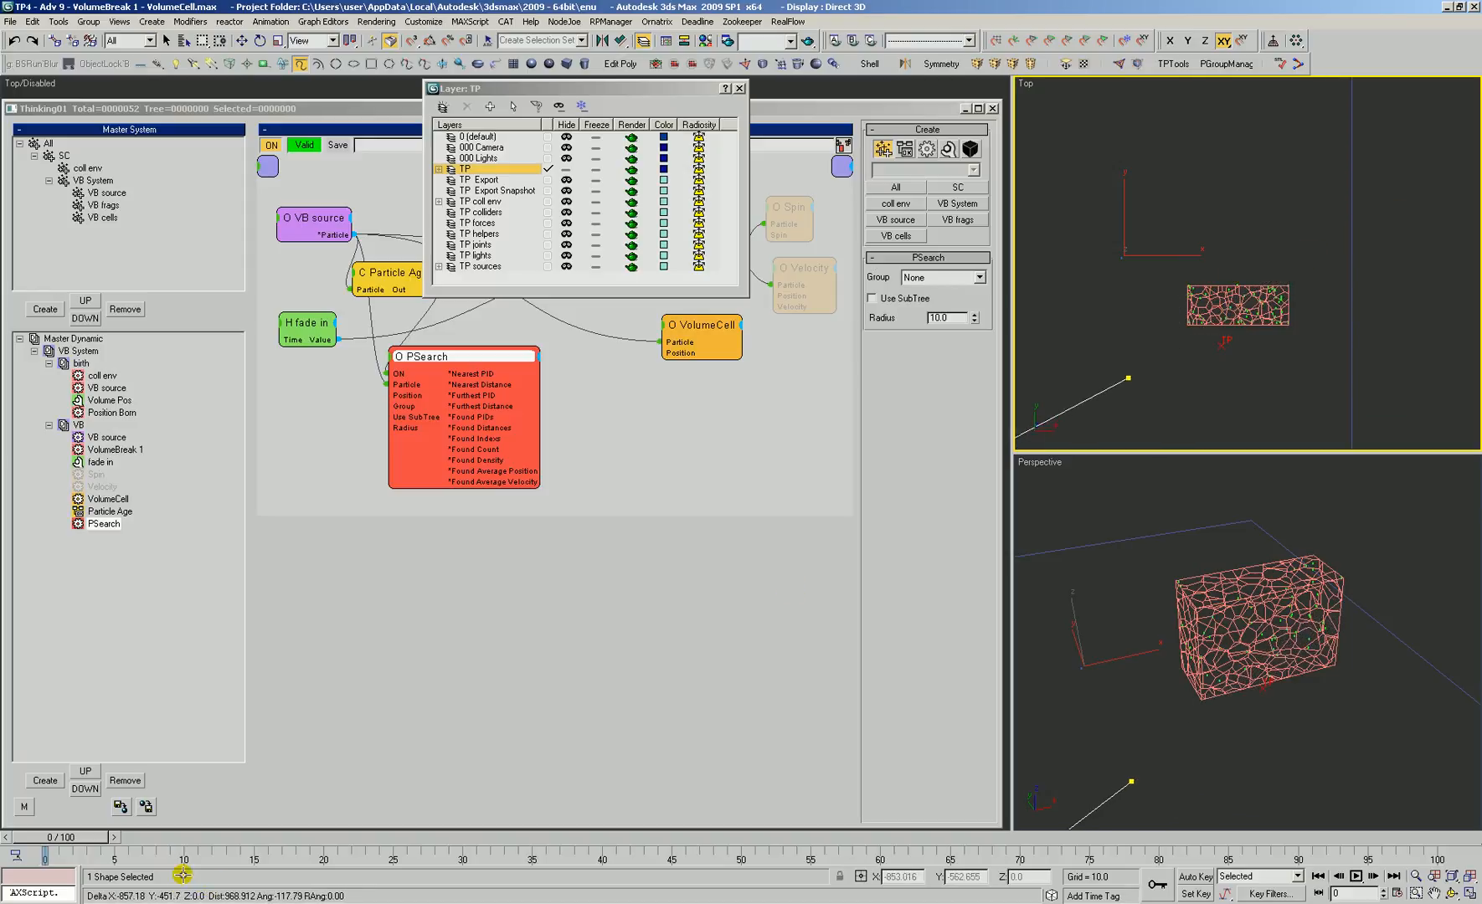
{"action": "right_click", "coordinate": [1298, 252]}
Set PSearch's radius to 200 and its search group to VB cells
{"action": "left_click", "coordinate": [929, 318]}
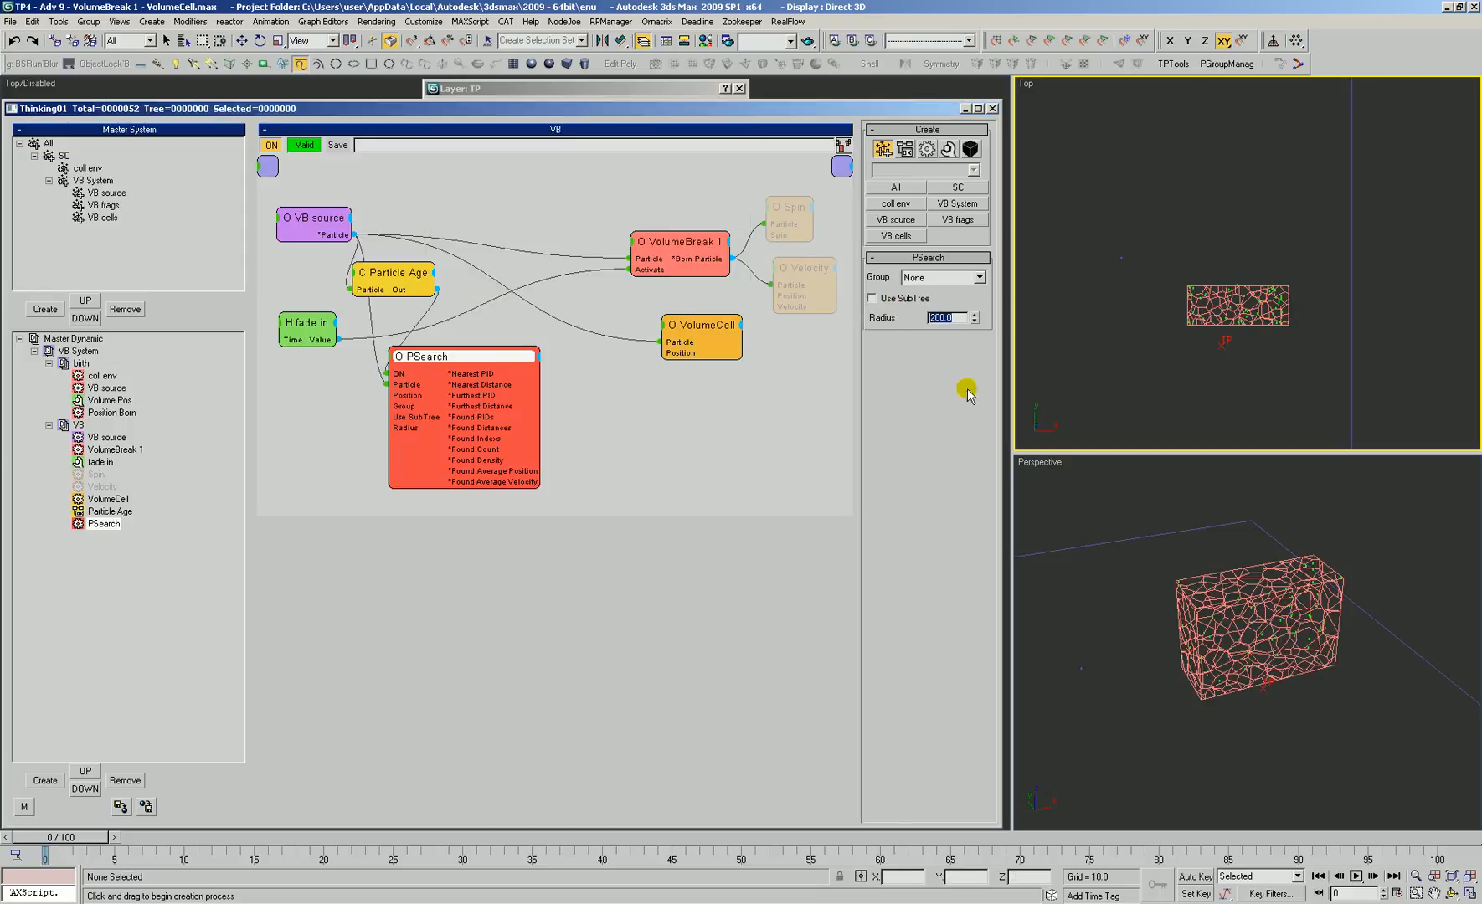
{"action": "right_click", "coordinate": [1127, 301]}
{"action": "left_click", "coordinate": [937, 277]}
{"action": "left_click", "coordinate": [926, 368]}
Wire PSearch's Found PIDs output into VolumeCell's Position input
{"action": "left_click", "coordinate": [590, 544]}
{"action": "left_click_drag", "start_coordinate": [592, 514], "coordinate": [623, 568]}
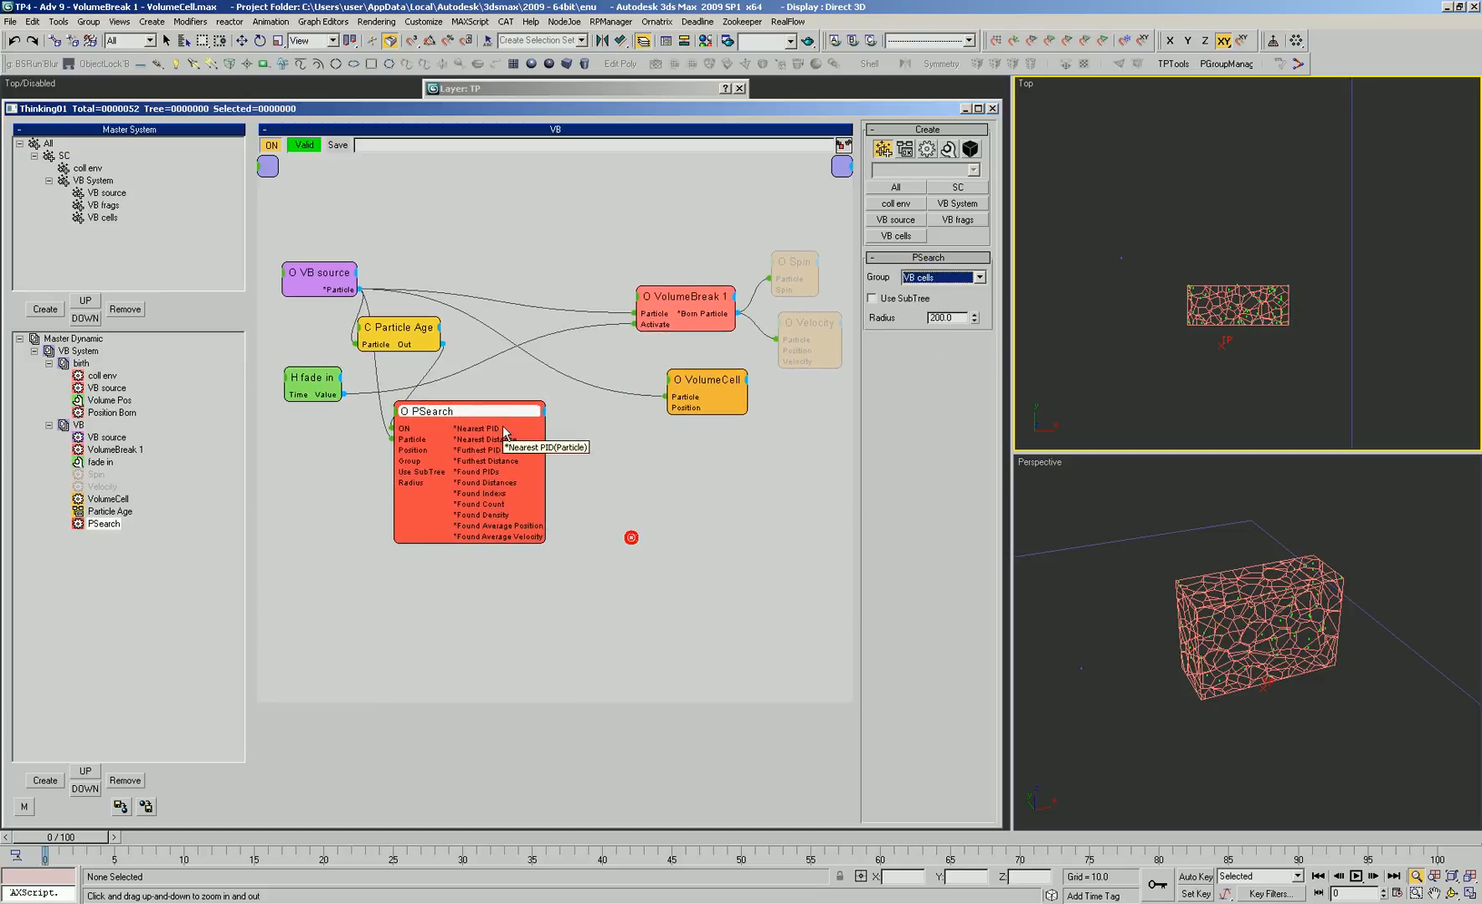
{"action": "left_click_drag", "start_coordinate": [481, 475], "coordinate": [656, 489]}
{"action": "left_click_drag", "start_coordinate": [477, 473], "coordinate": [477, 473]}
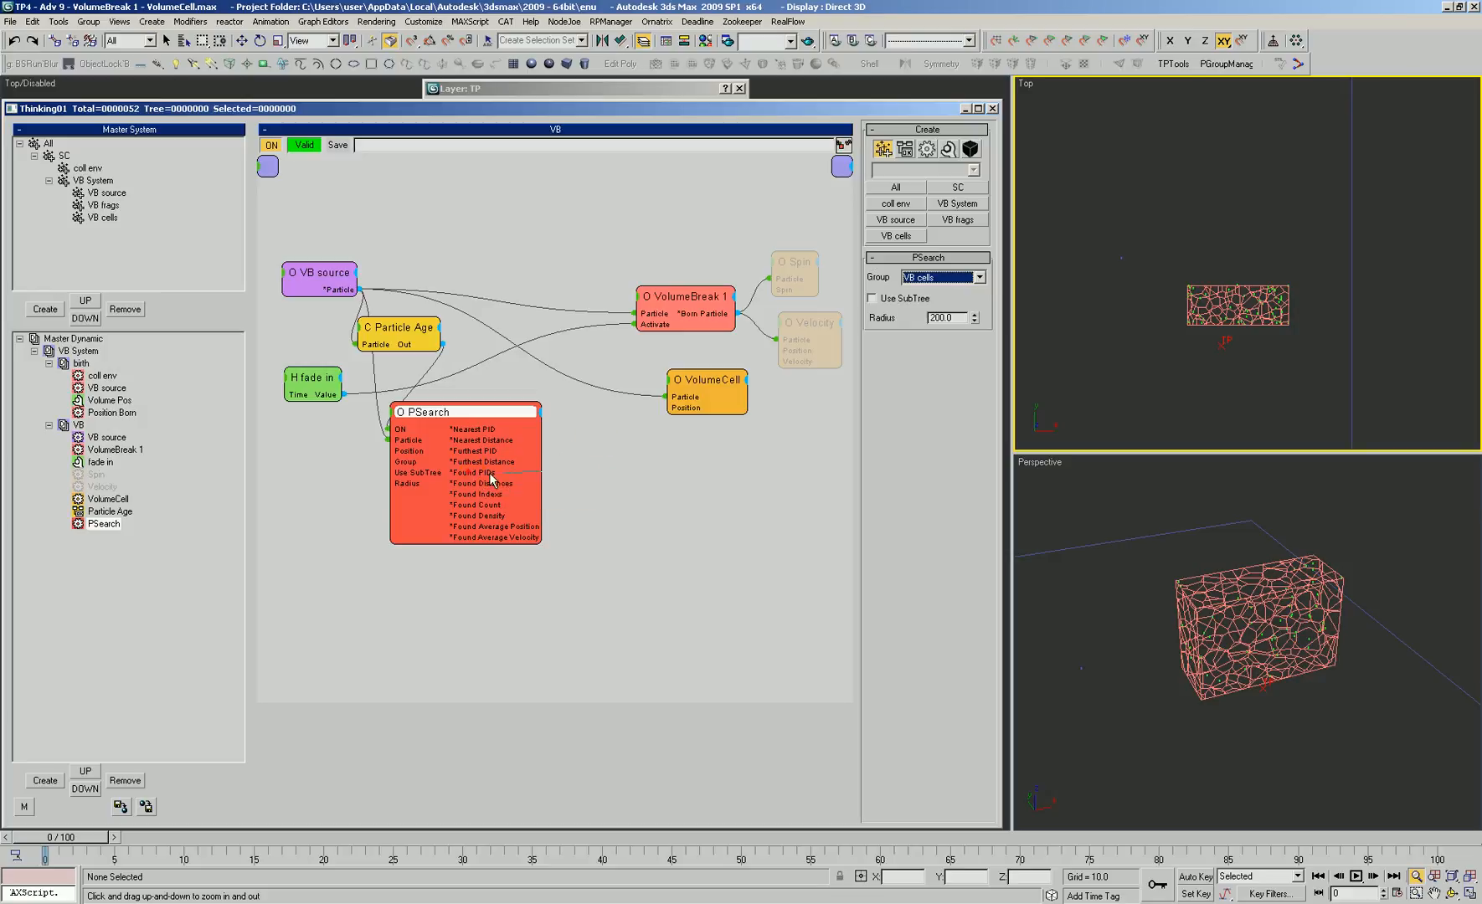
{"action": "left_click_drag", "start_coordinate": [594, 453], "coordinate": [645, 411]}
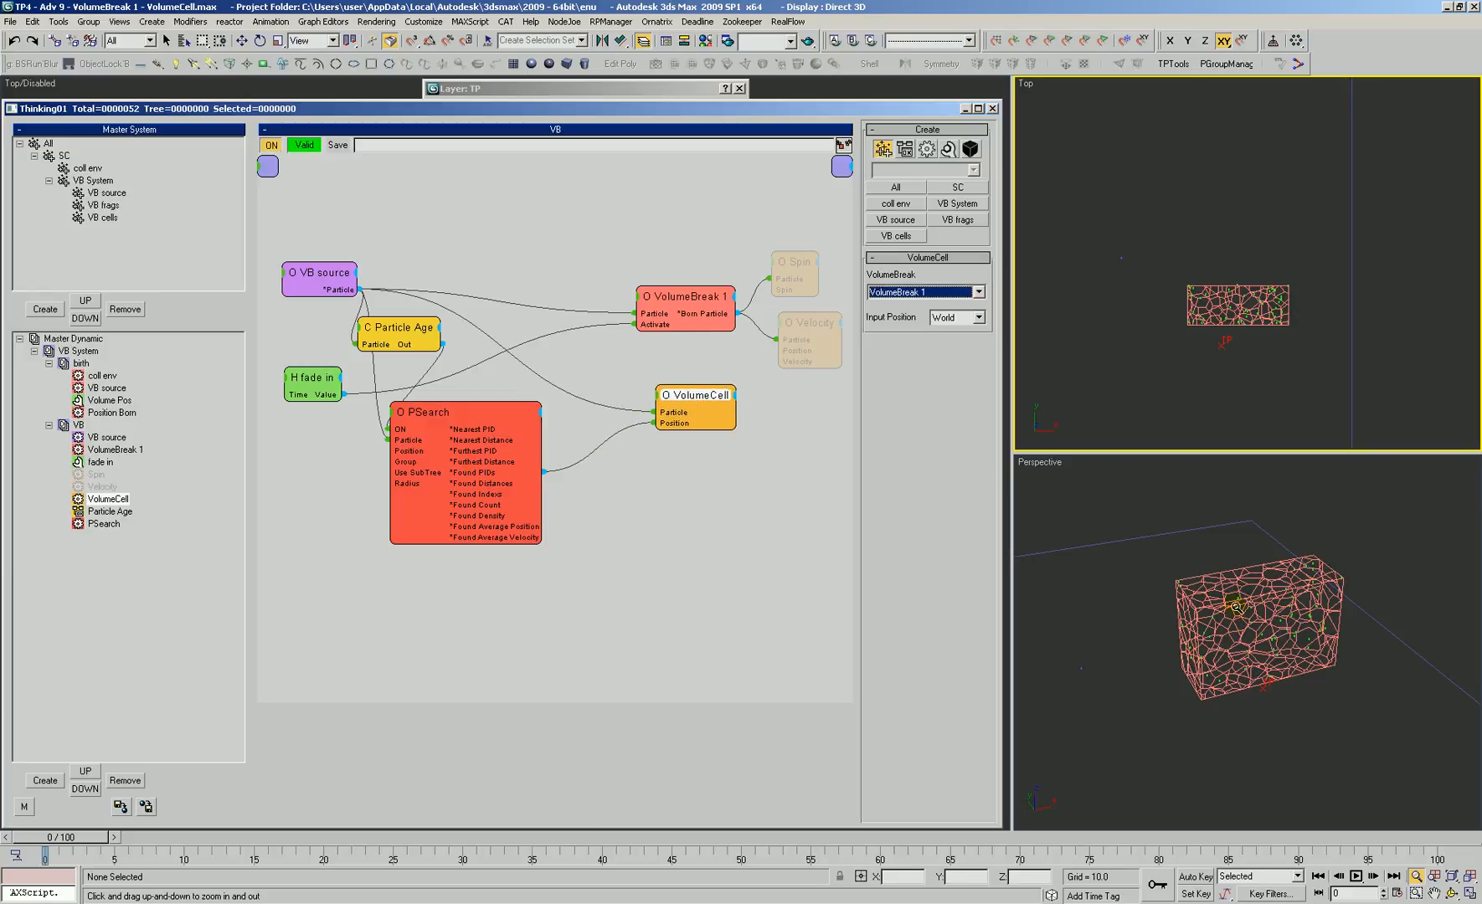
Review the VolumeBreak 1, VolumeCell and PSearch settings, and examine the fractured box in the Perspective view while scrubbing the first frames
{"action": "left_click_drag", "start_coordinate": [688, 299], "coordinate": [675, 298]}
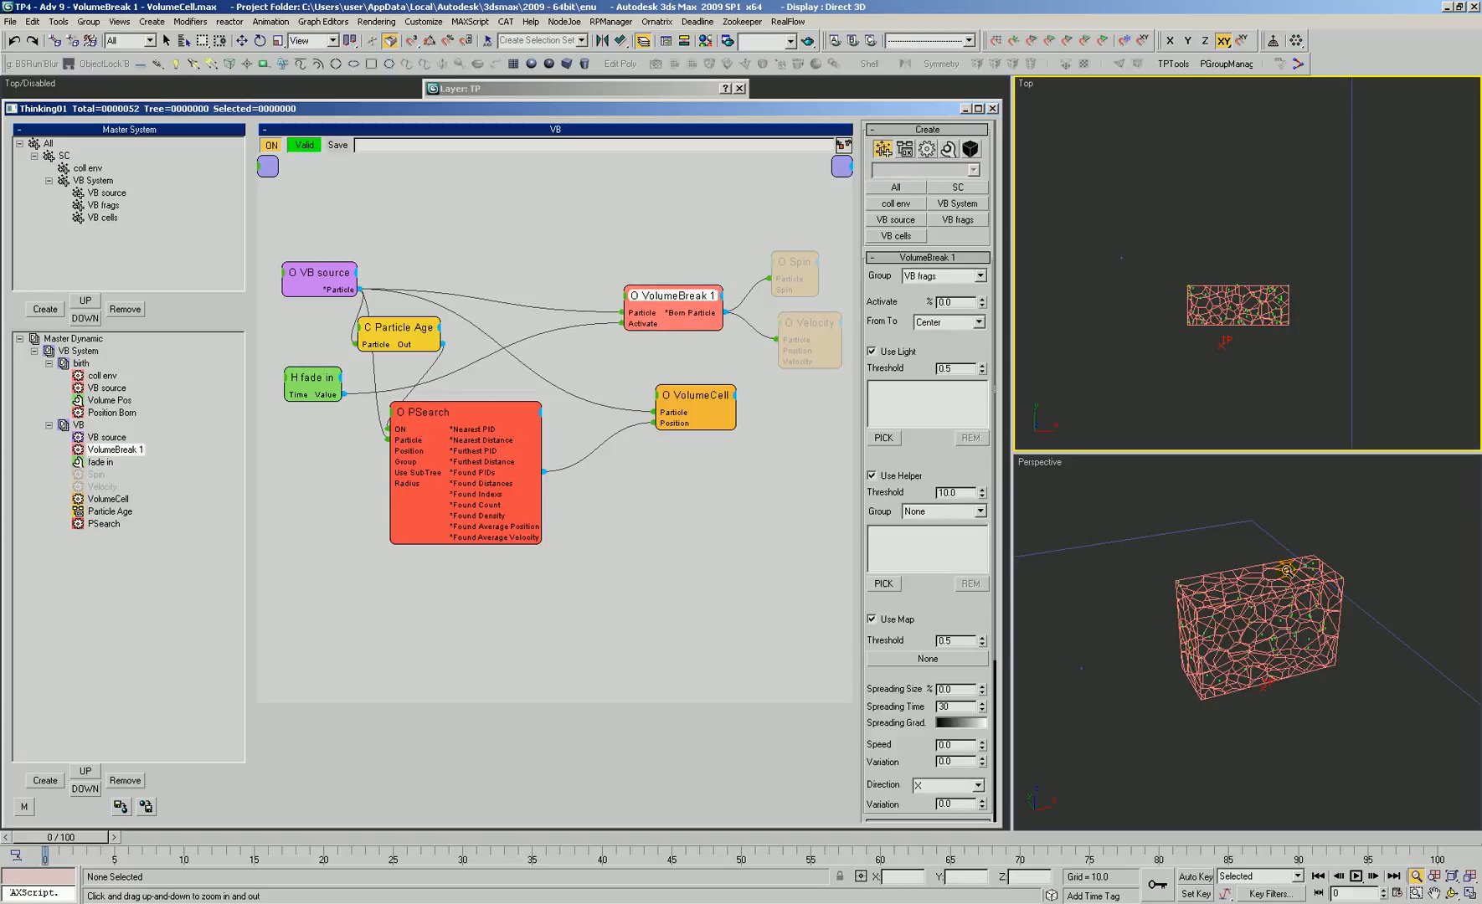
{"action": "middle_click_drag", "start_coordinate": [1207, 650], "coordinate": [1249, 610], "text": "alt"}
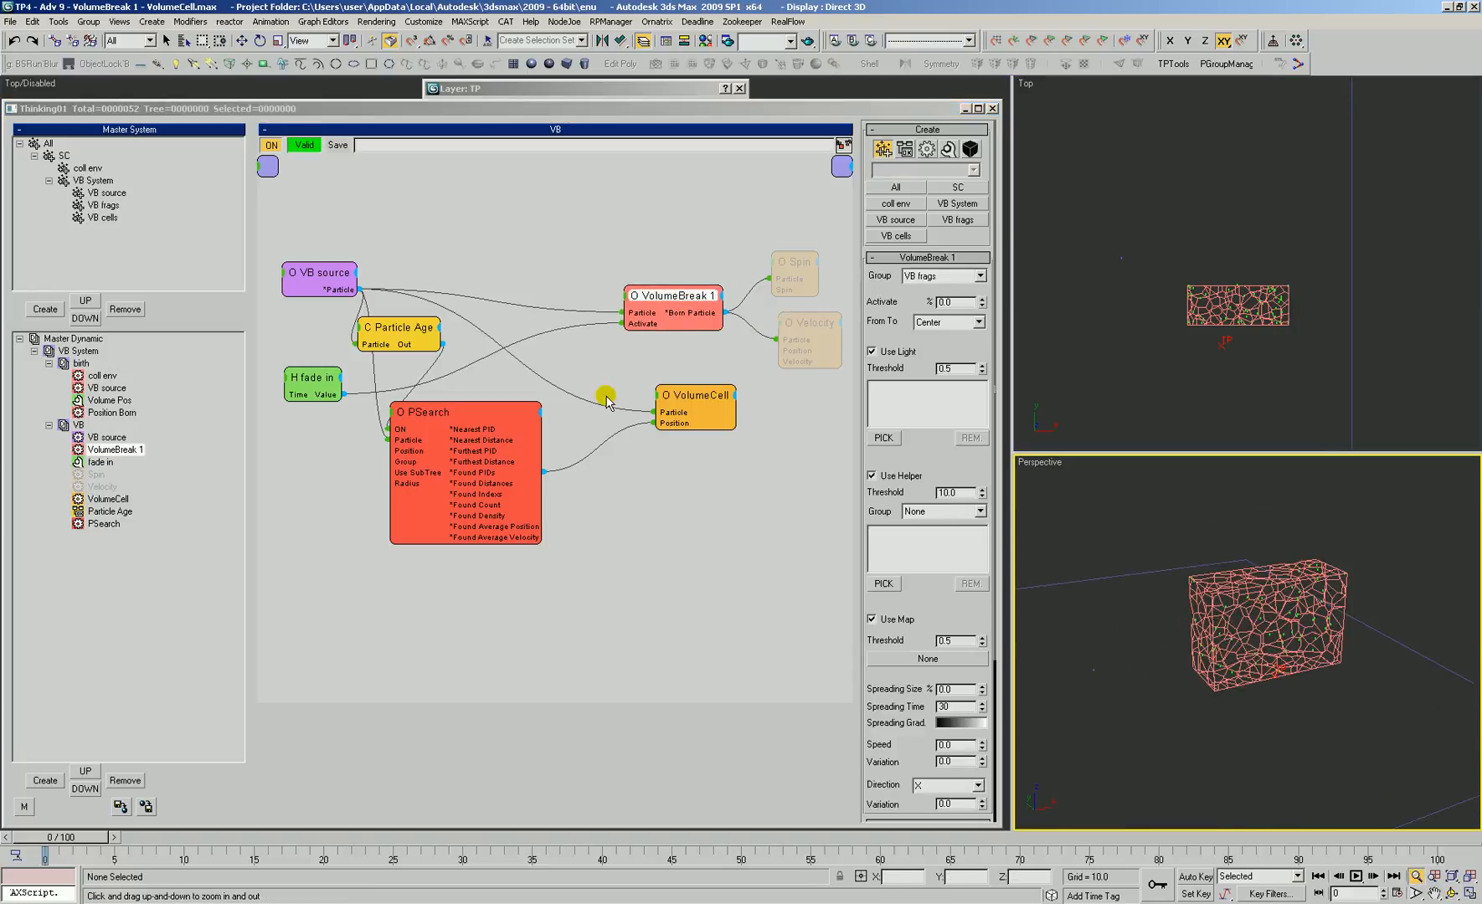
{"action": "left_click_drag", "start_coordinate": [694, 406], "coordinate": [697, 413]}
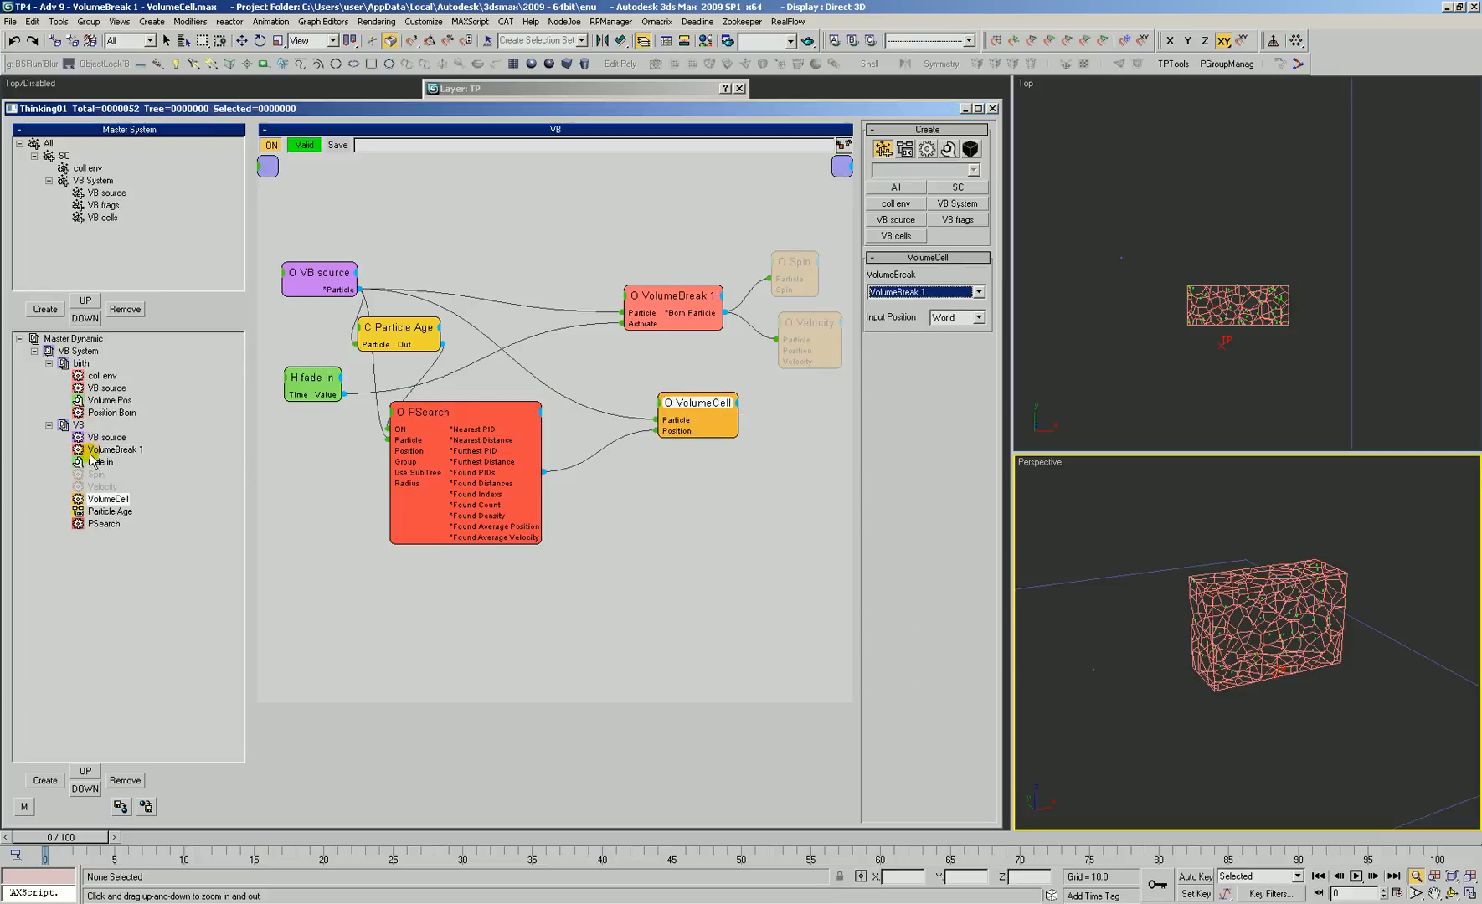
{"action": "left_click_drag", "start_coordinate": [474, 446], "coordinate": [494, 450]}
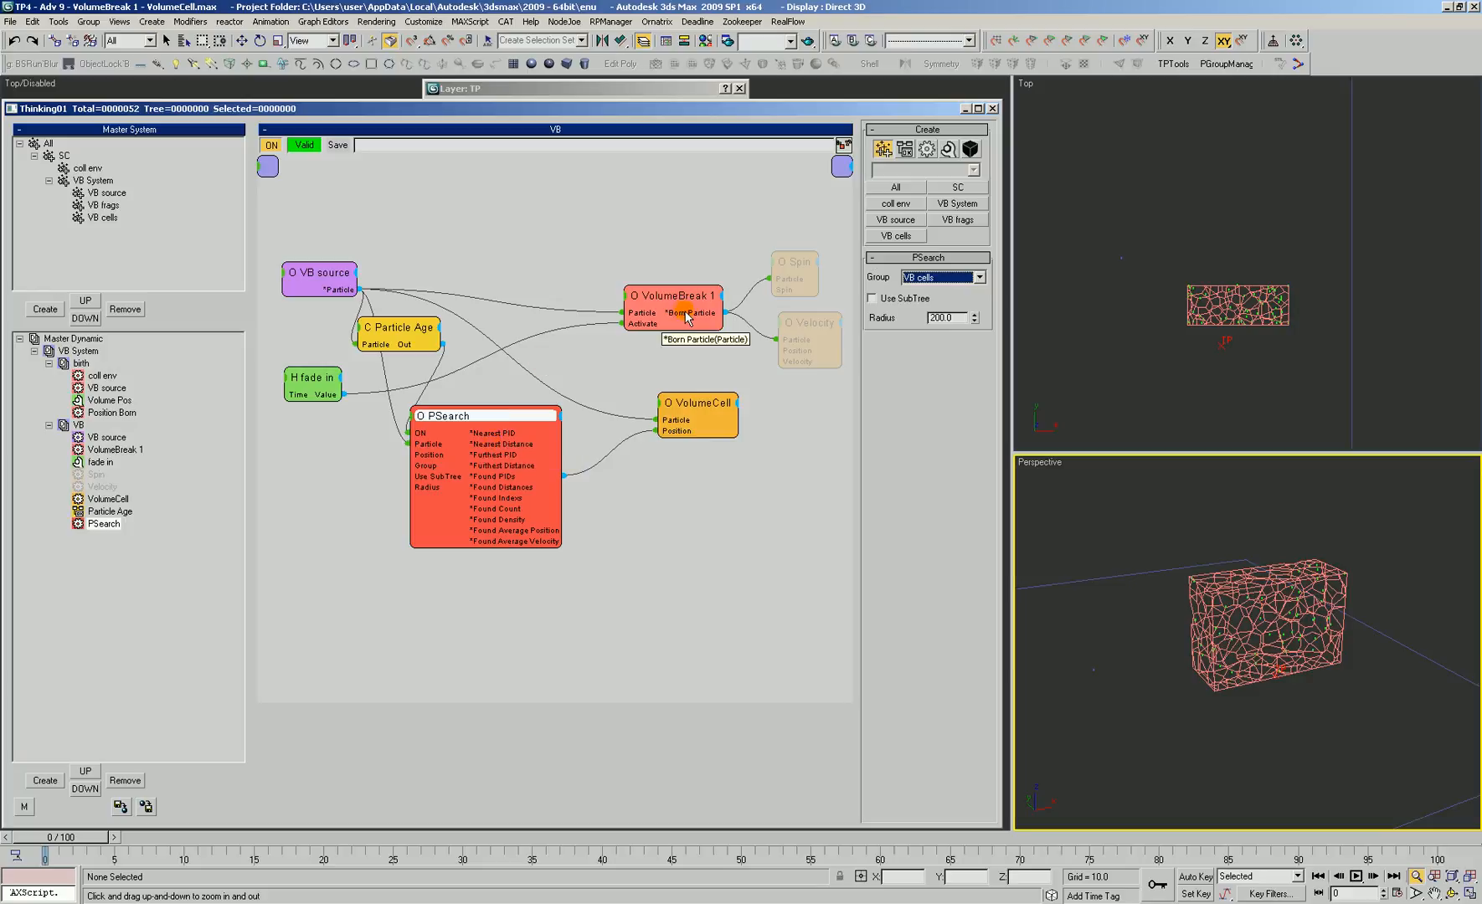
{"action": "scroll", "coordinate": [1303, 617], "scroll_direction": "up", "scroll_amount": 1}
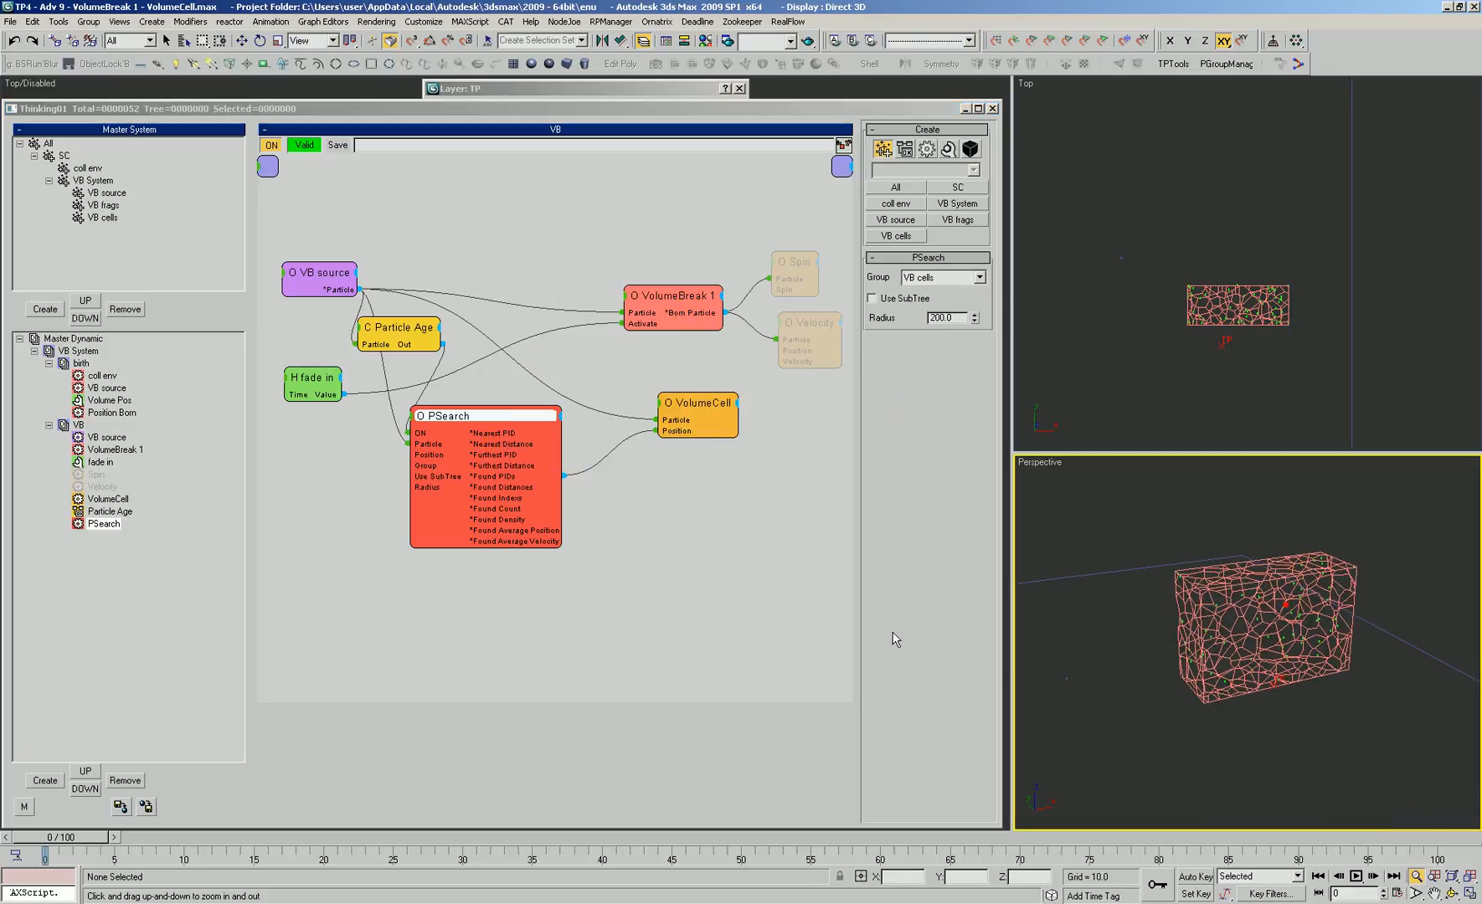
{"action": "left_click", "coordinate": [113, 837]}
{"action": "mouse_move", "coordinate": [72, 836]}
{"action": "left_mouse_down"}
{"action": "mouse_move", "coordinate": [113, 835]}
{"action": "mouse_move", "coordinate": [60, 833]}
{"action": "mouse_move", "coordinate": [112, 833]}
{"action": "mouse_move", "coordinate": [34, 822]}
{"action": "left_mouse_up"}
{"action": "mouse_move", "coordinate": [1306, 670]}
{"action": "middle_mouse_down", "text": "alt"}
{"action": "mouse_move", "coordinate": [1274, 616]}
{"action": "mouse_move", "coordinate": [1247, 645]}
{"action": "mouse_move", "coordinate": [1280, 689]}
{"action": "mouse_move", "coordinate": [1262, 759]}
{"action": "mouse_move", "coordinate": [1252, 677]}
{"action": "mouse_move", "coordinate": [1300, 625]}
{"action": "mouse_move", "coordinate": [1280, 611]}
{"action": "middle_mouse_up", "text": "alt"}
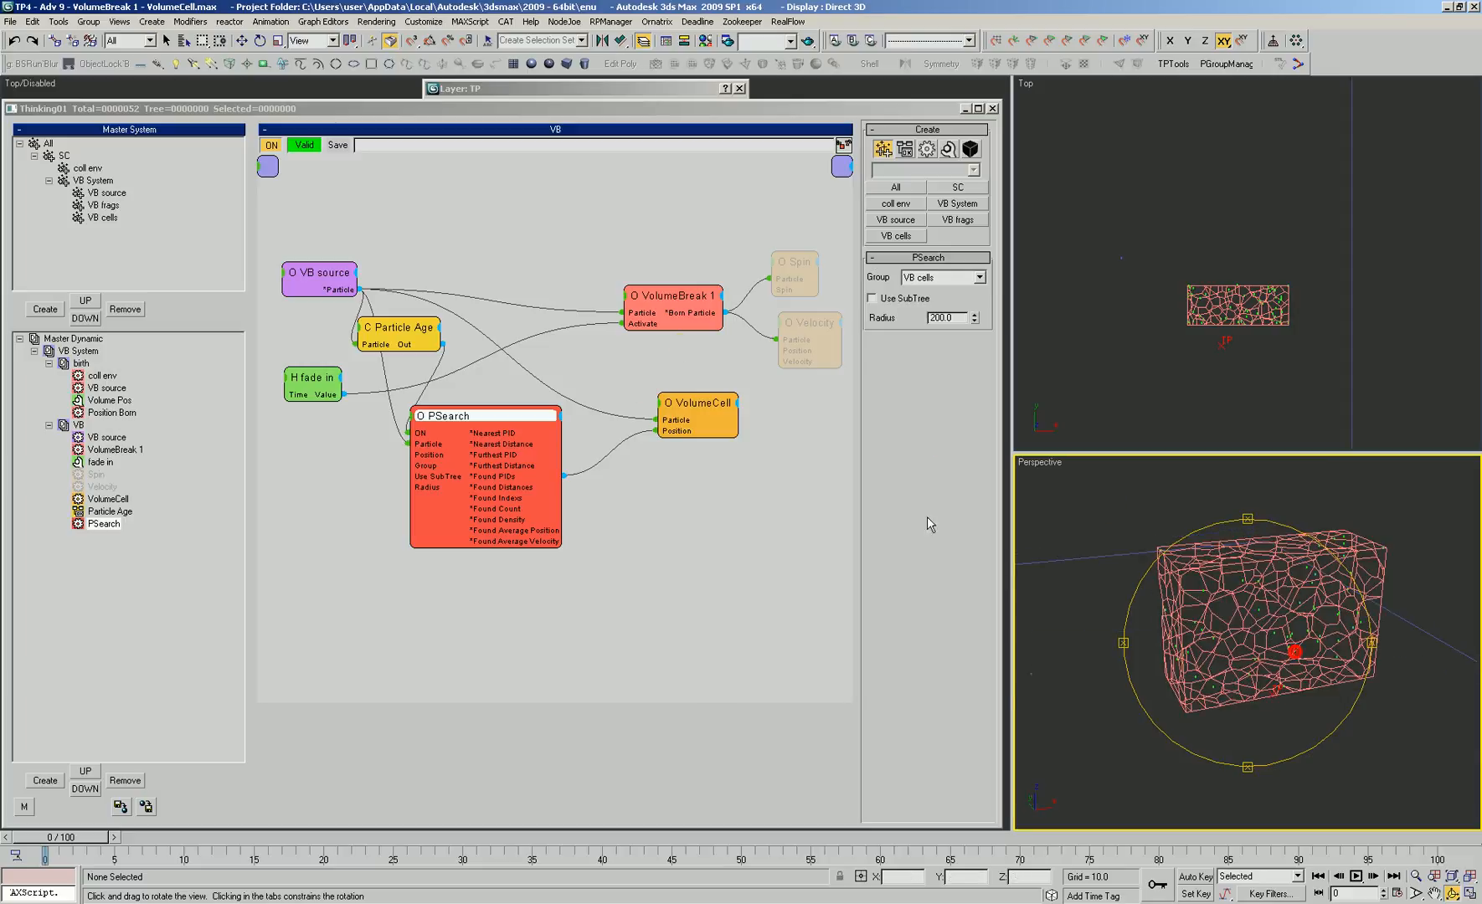
Reorder the VB operators so Particle Age, PSearch and VolumeCell follow VB source and VolumeBreak 1 comes last
{"action": "left_click_drag", "start_coordinate": [693, 296], "coordinate": [674, 296]}
{"action": "left_click", "coordinate": [118, 452]}
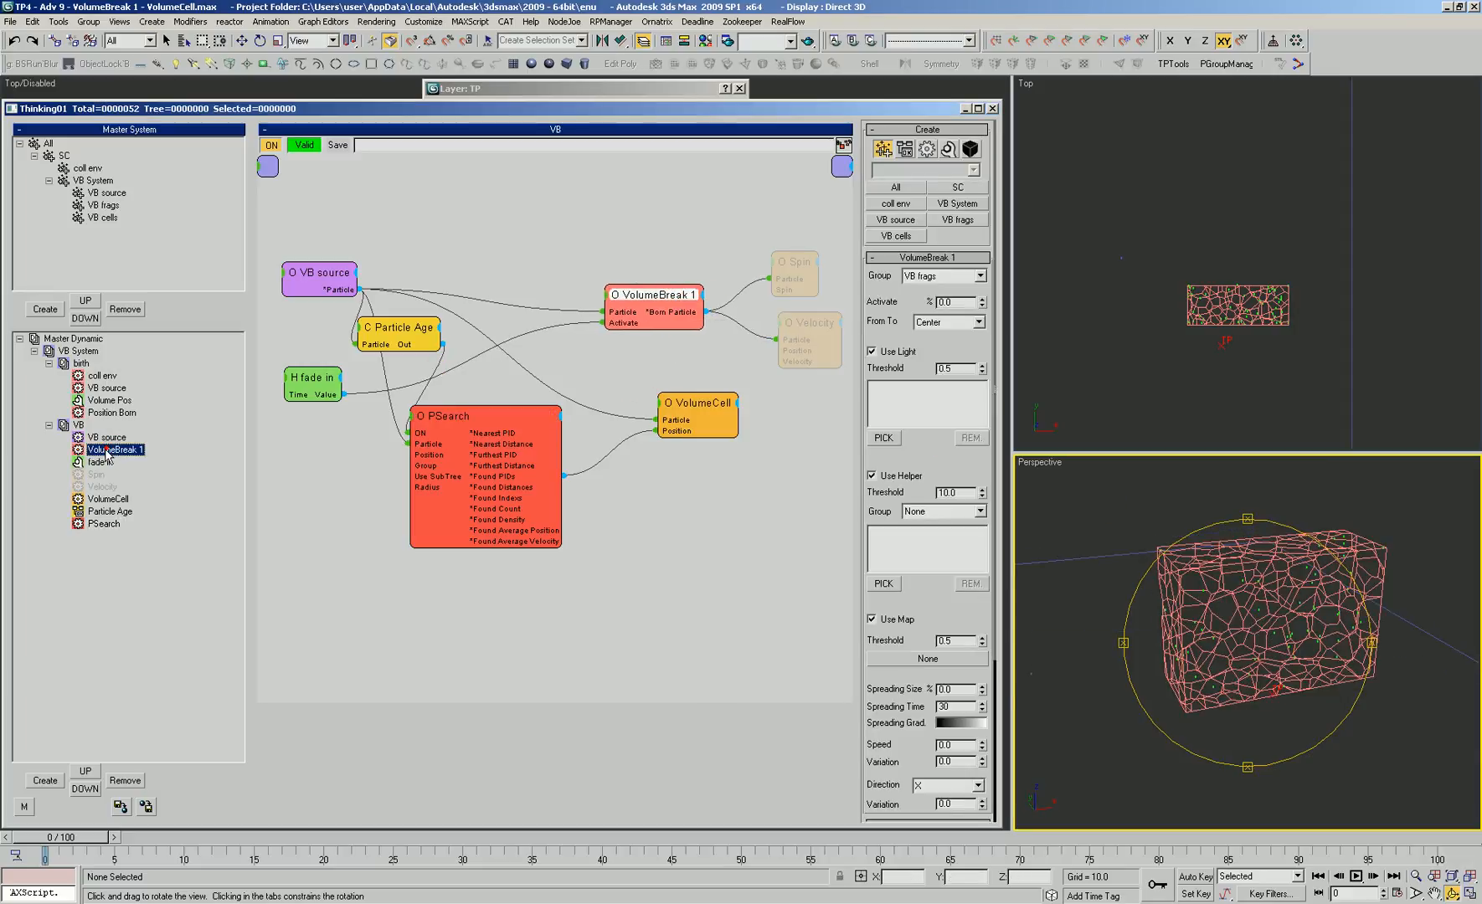
{"action": "left_click", "coordinate": [108, 500]}
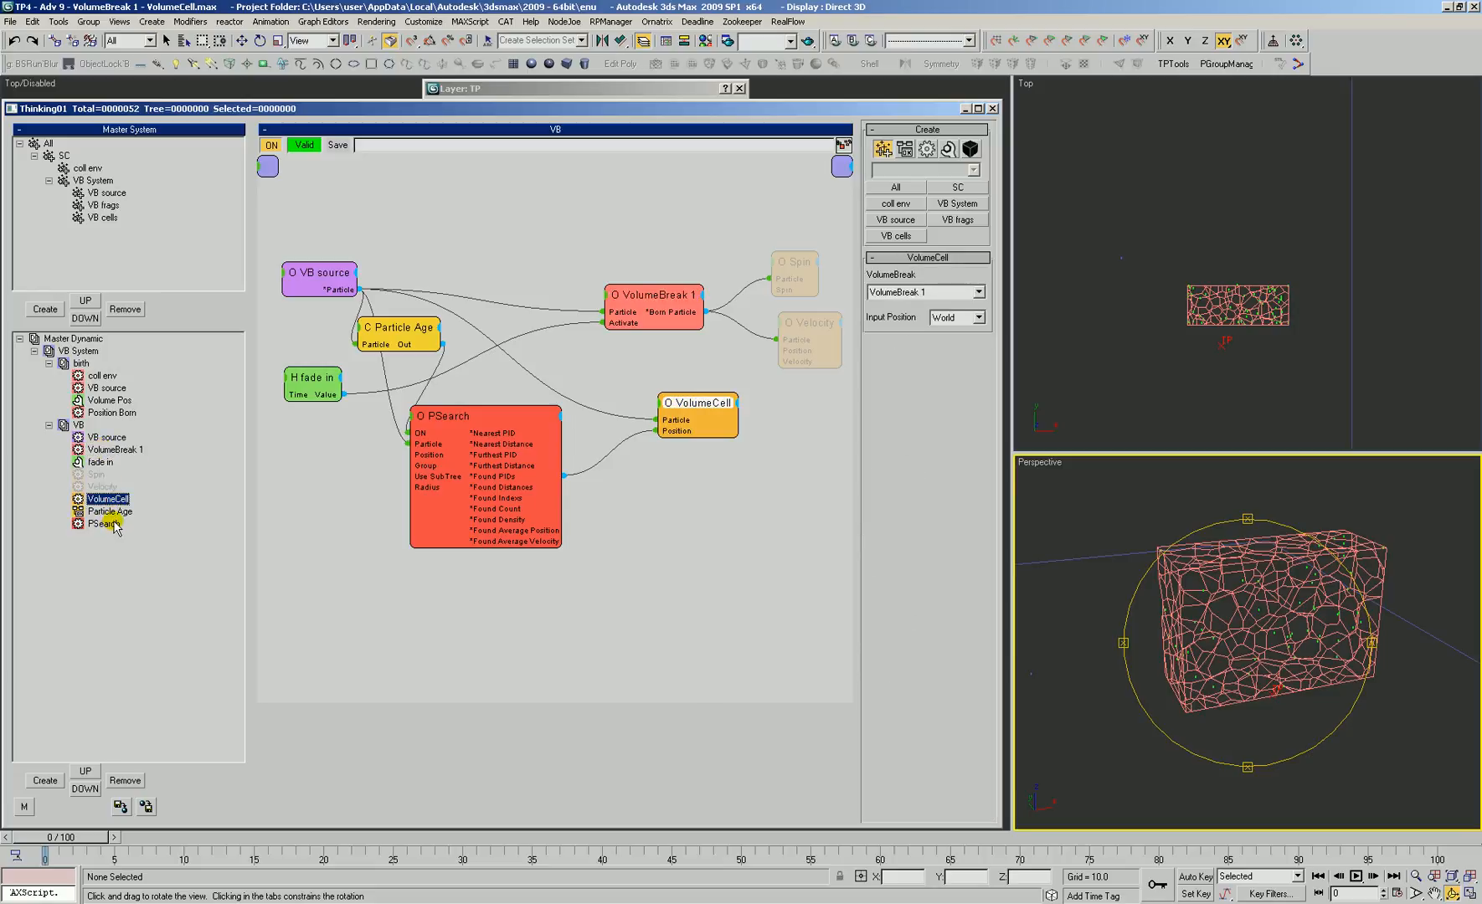
{"action": "left_click_drag", "start_coordinate": [104, 513], "coordinate": [101, 472]}
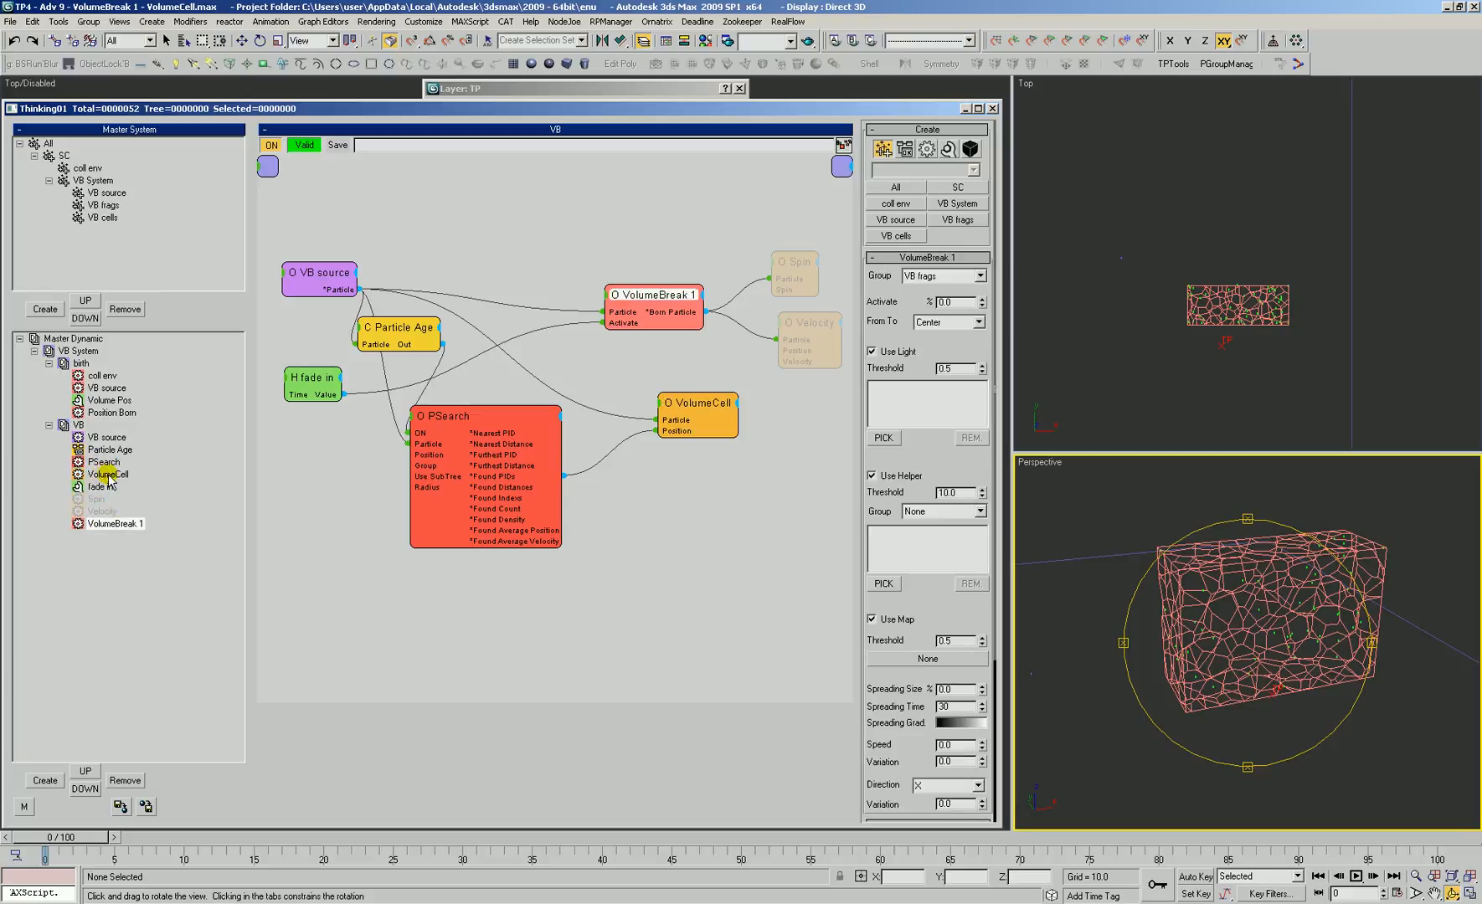
{"action": "left_click", "coordinate": [99, 462]}
Disconnect fade in from VolumeBreak 1's Activate input and scrub the first frames to re-evaluate the fracture
{"action": "left_click_drag", "start_coordinate": [662, 295], "coordinate": [621, 295]}
{"action": "left_click", "coordinate": [614, 322]}
{"action": "left_click", "coordinate": [78, 839]}
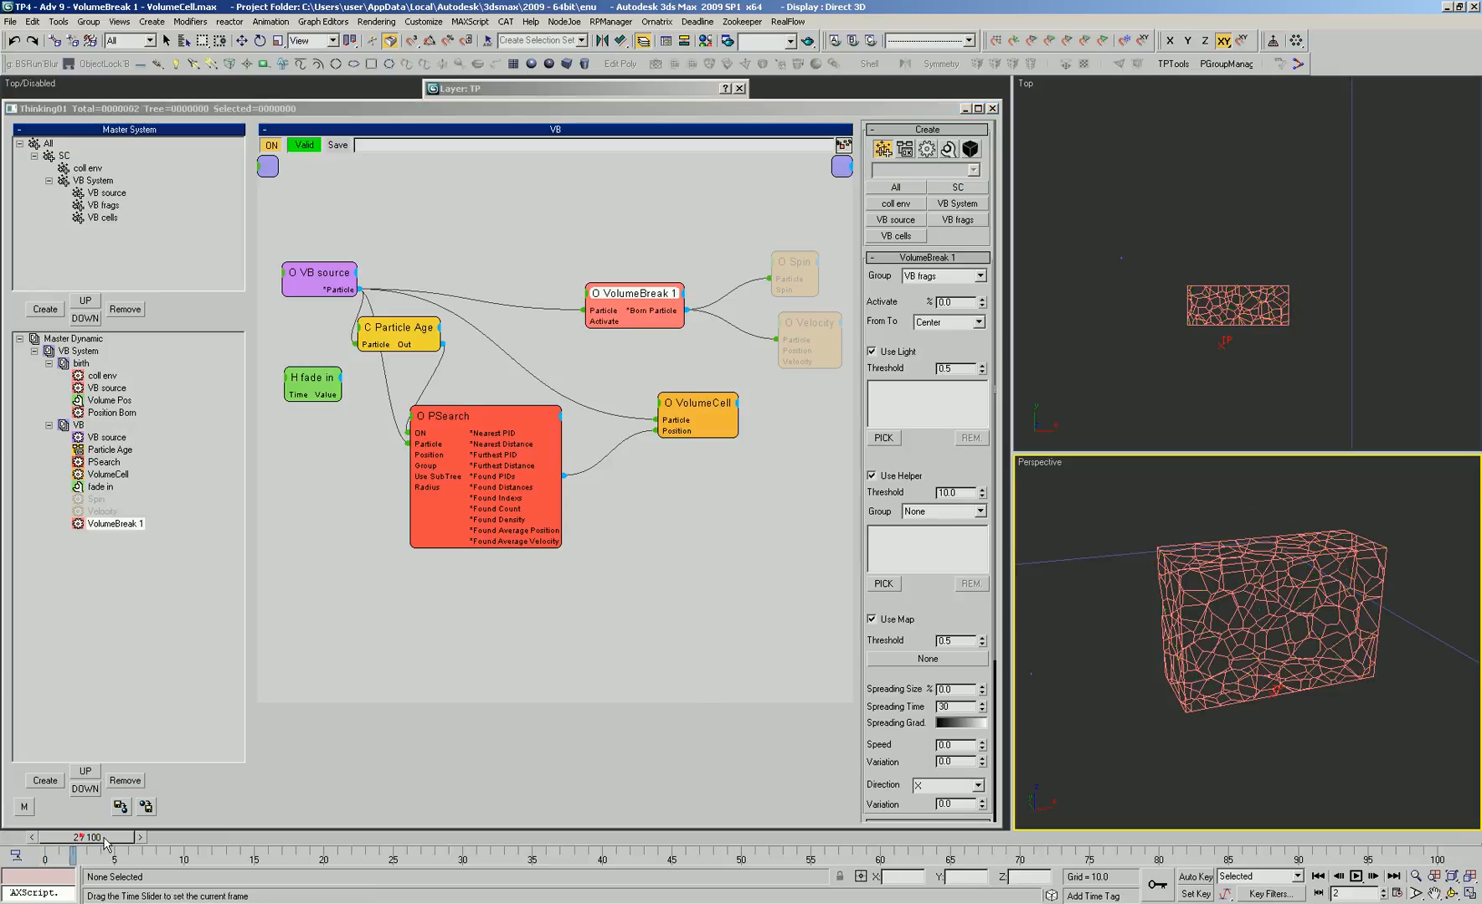
{"action": "left_click_drag", "start_coordinate": [1240, 617], "coordinate": [1266, 649]}
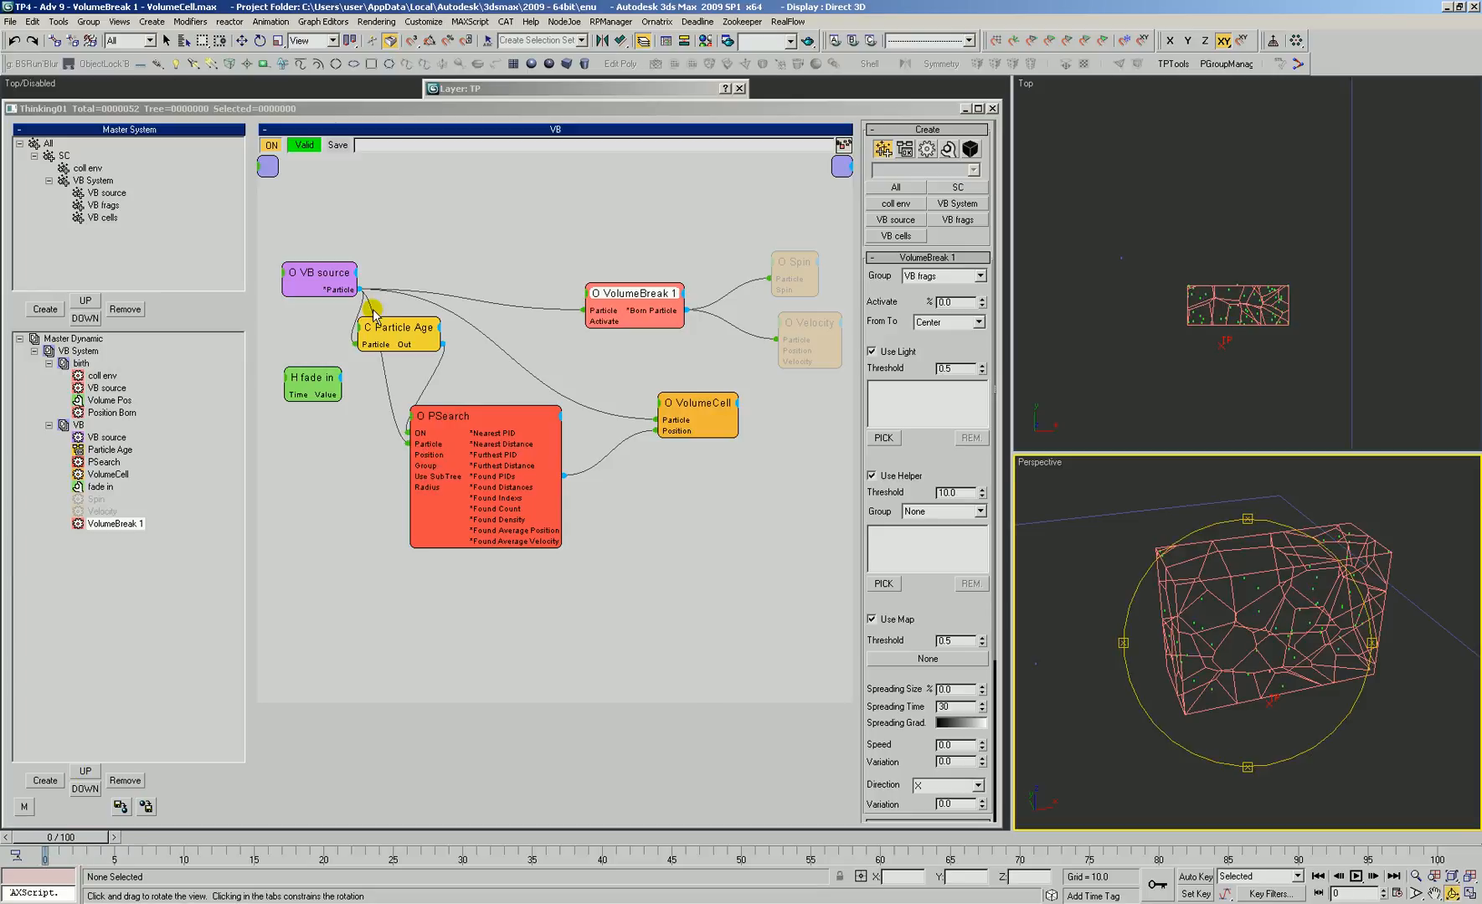
Move VolumeBreak 1 below VolumeCell, and place PSearch beside Particle Age, collapsed to its connected ports
{"action": "left_click_drag", "start_coordinate": [624, 293], "coordinate": [647, 561]}
{"action": "left_click_drag", "start_coordinate": [468, 419], "coordinate": [560, 279]}
{"action": "double_click", "coordinate": [536, 308]}
{"action": "double_click", "coordinate": [516, 305]}
{"action": "left_click", "coordinate": [106, 523]}
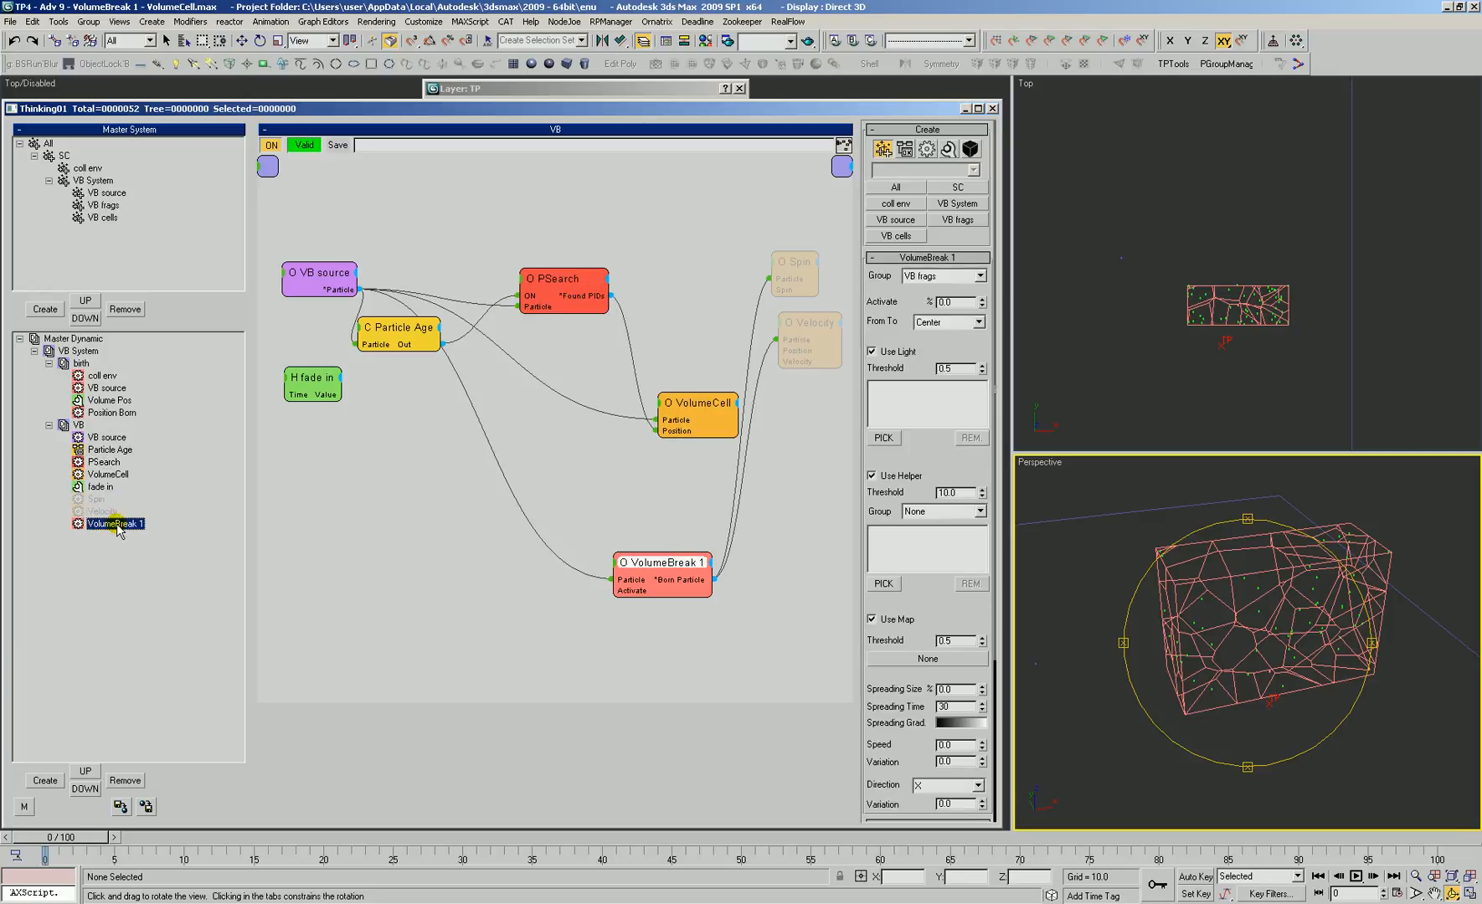
Rearrange the VB source, Particle Age, PSearch and VolumeCell nodes into a compact chain along the upper part of the VB graph
{"action": "left_click_drag", "start_coordinate": [324, 280], "coordinate": [314, 257]}
{"action": "left_click_drag", "start_coordinate": [402, 339], "coordinate": [433, 249]}
{"action": "left_click_drag", "start_coordinate": [544, 283], "coordinate": [568, 277]}
{"action": "left_click_drag", "start_coordinate": [296, 249], "coordinate": [295, 254]}
{"action": "left_click_drag", "start_coordinate": [434, 241], "coordinate": [430, 233]}
{"action": "left_click_drag", "start_coordinate": [586, 275], "coordinate": [534, 259]}
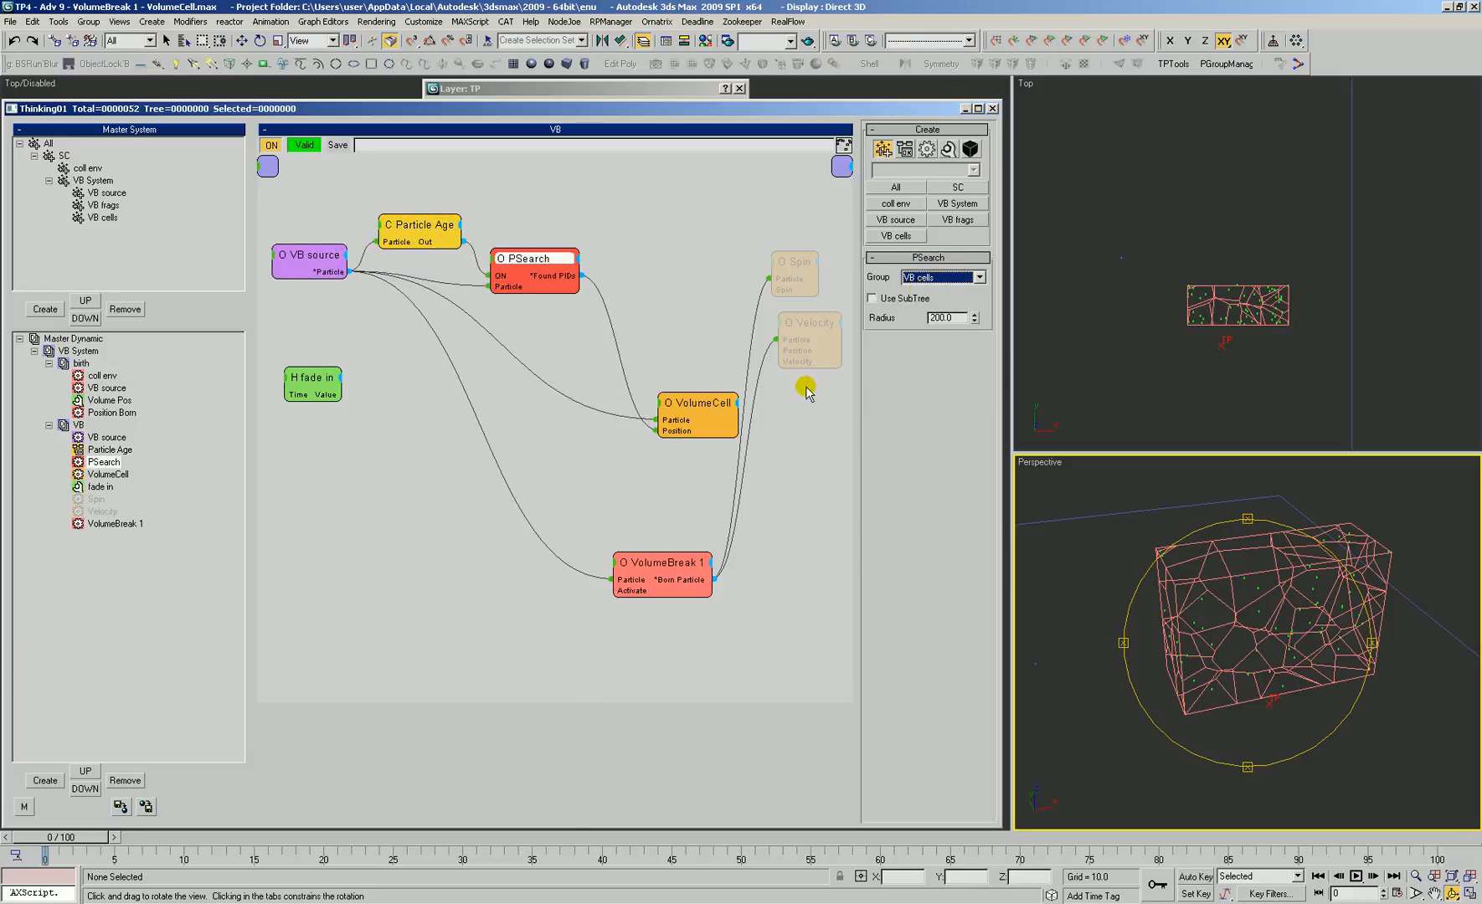
{"action": "left_click_drag", "start_coordinate": [703, 414], "coordinate": [691, 333]}
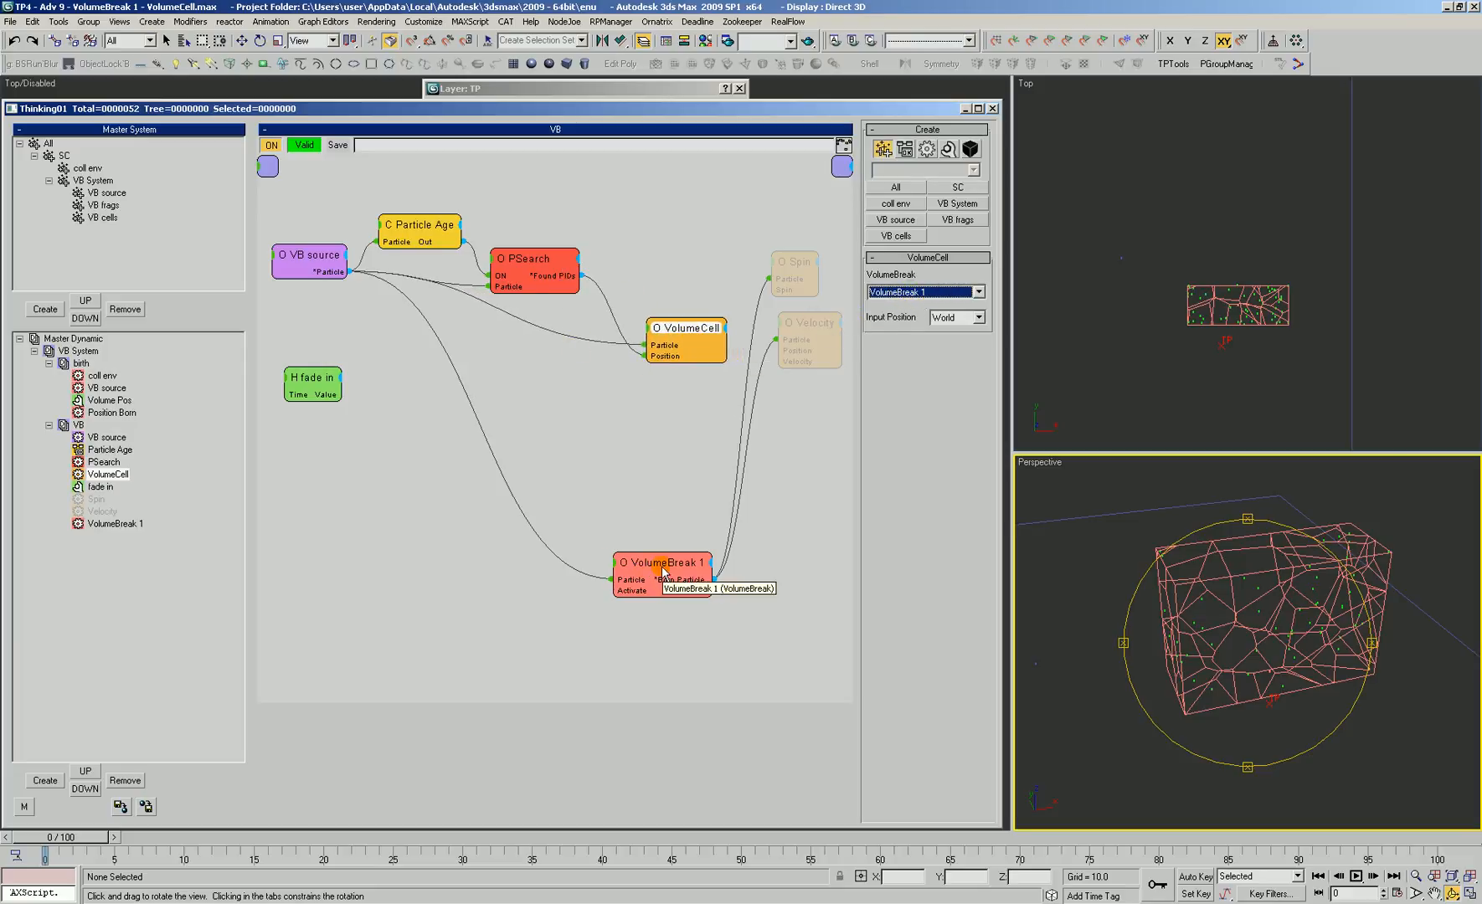
Move the VolumeBreak 1 node up in the VB graph so it sits closer below VolumeCell
{"action": "left_click_drag", "start_coordinate": [661, 565], "coordinate": [658, 536]}
{"action": "left_click", "coordinate": [117, 523]}
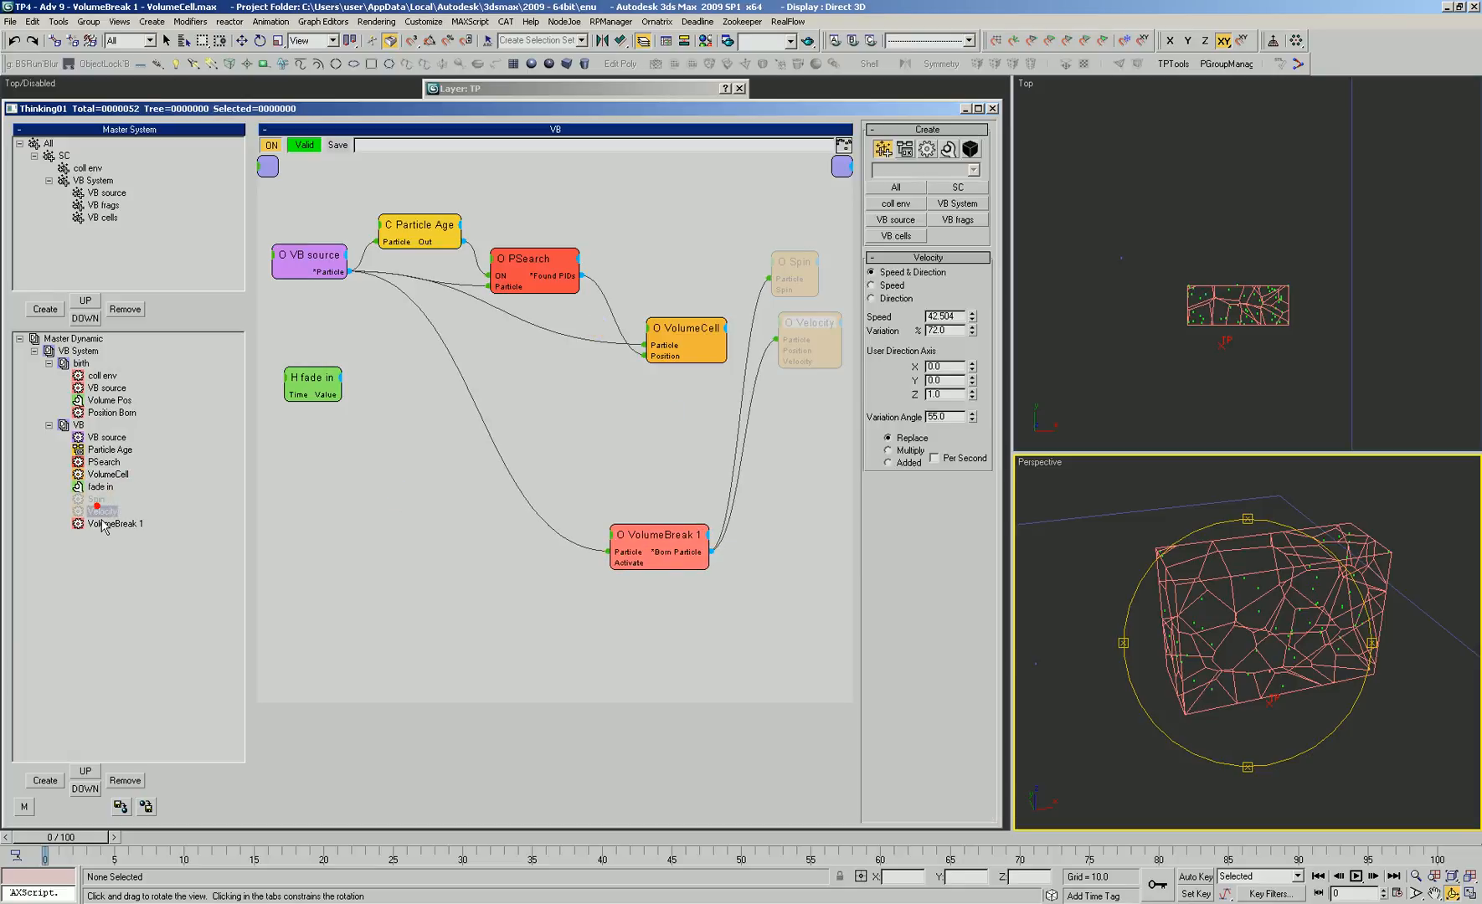
{"action": "left_click", "coordinate": [109, 475]}
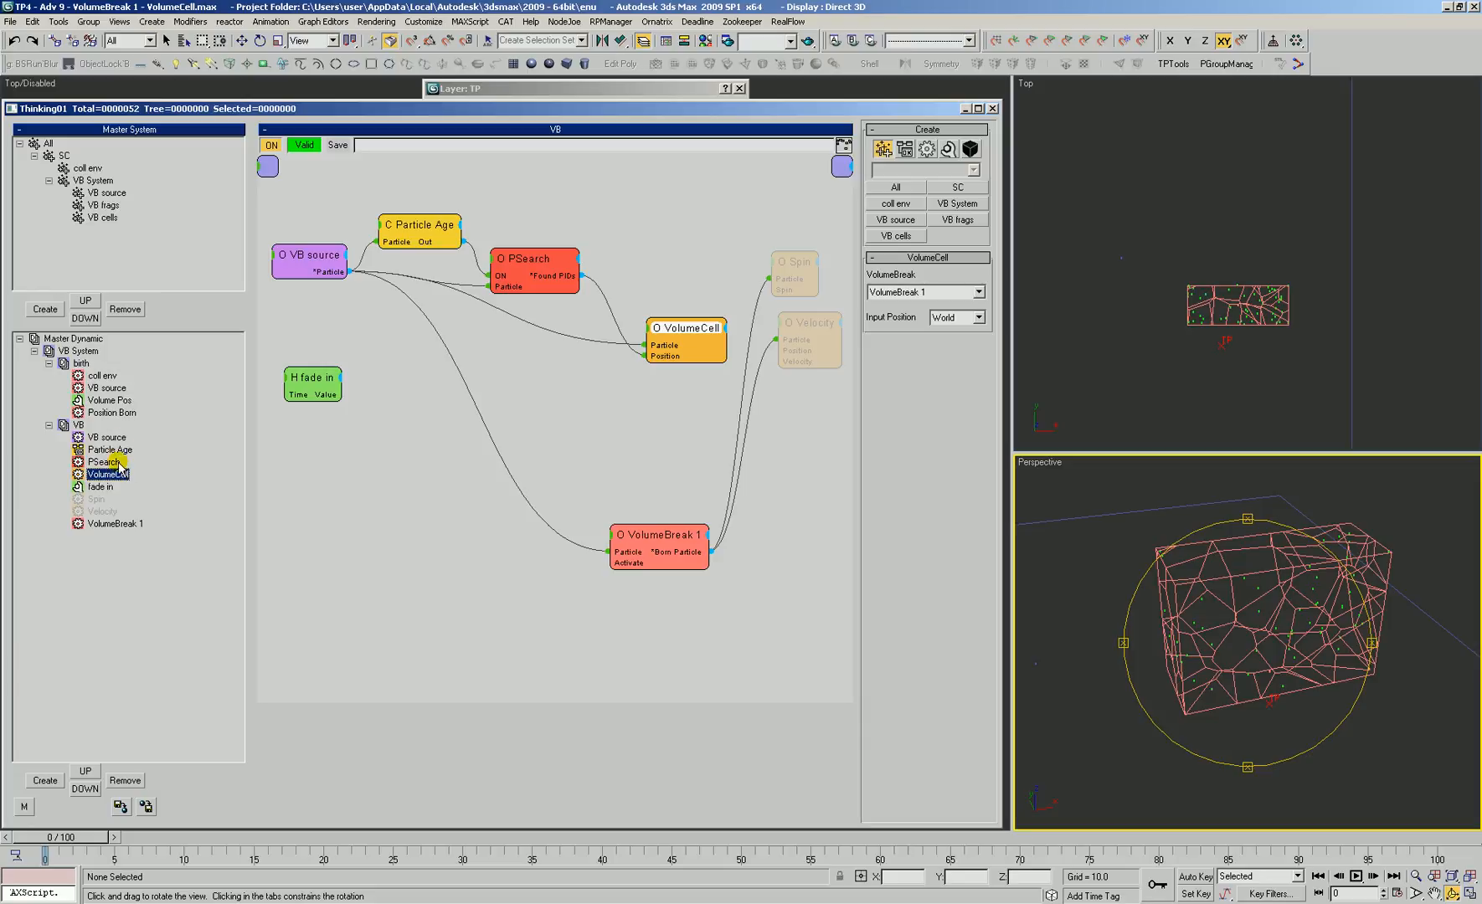
{"action": "left_click_drag", "start_coordinate": [662, 555], "coordinate": [656, 478]}
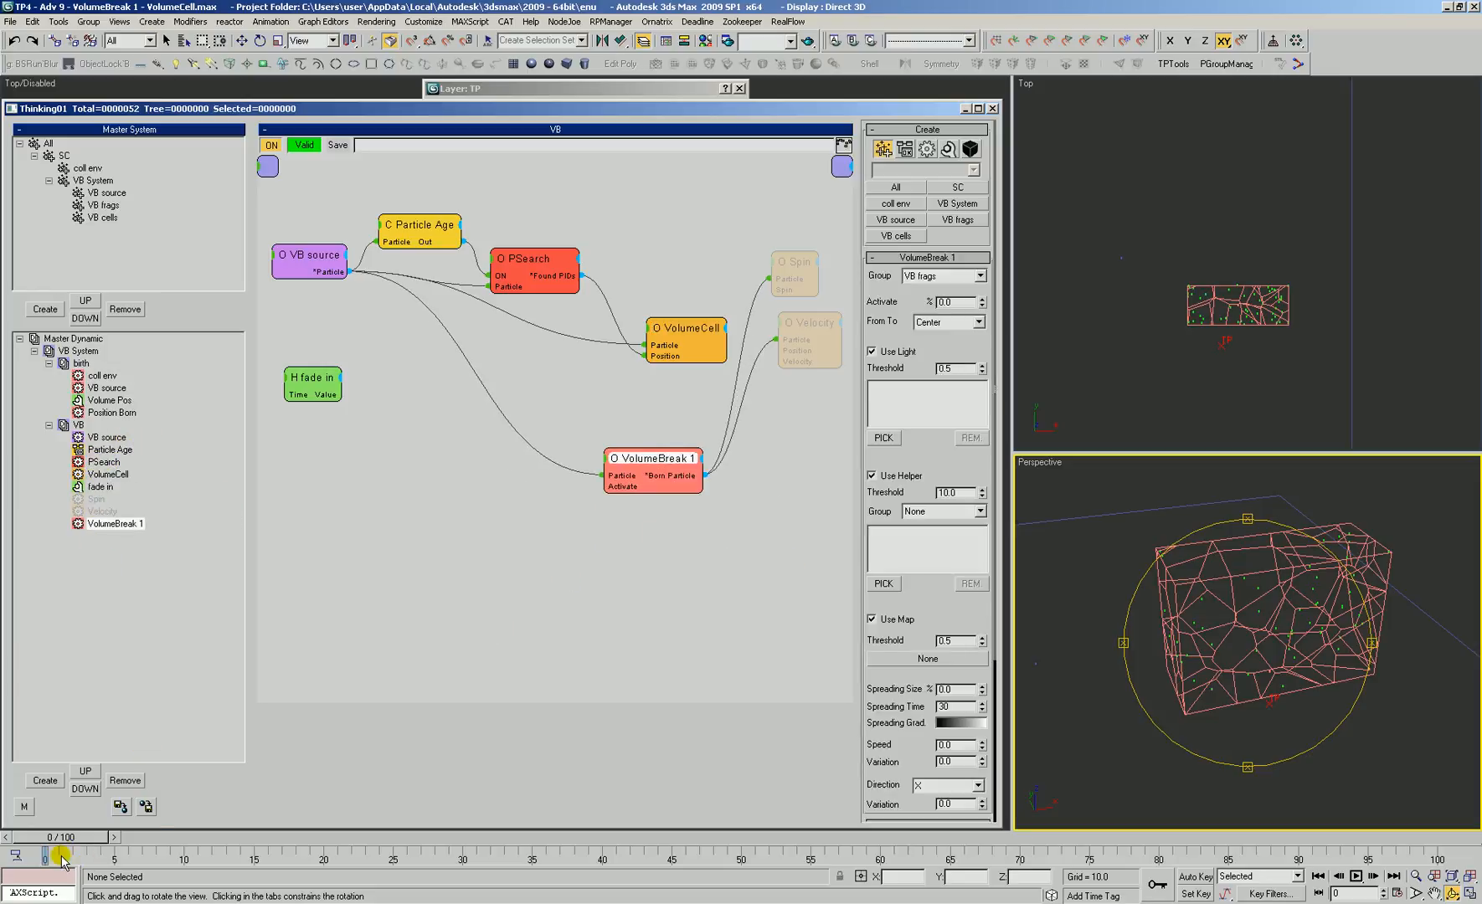
Turn off Edit on the fly in the Master Dynamic settings and keep the time at frame 0
{"action": "left_click_drag", "start_coordinate": [82, 841], "coordinate": [42, 837]}
{"action": "left_click", "coordinate": [99, 413]}
{"action": "left_click", "coordinate": [88, 339]}
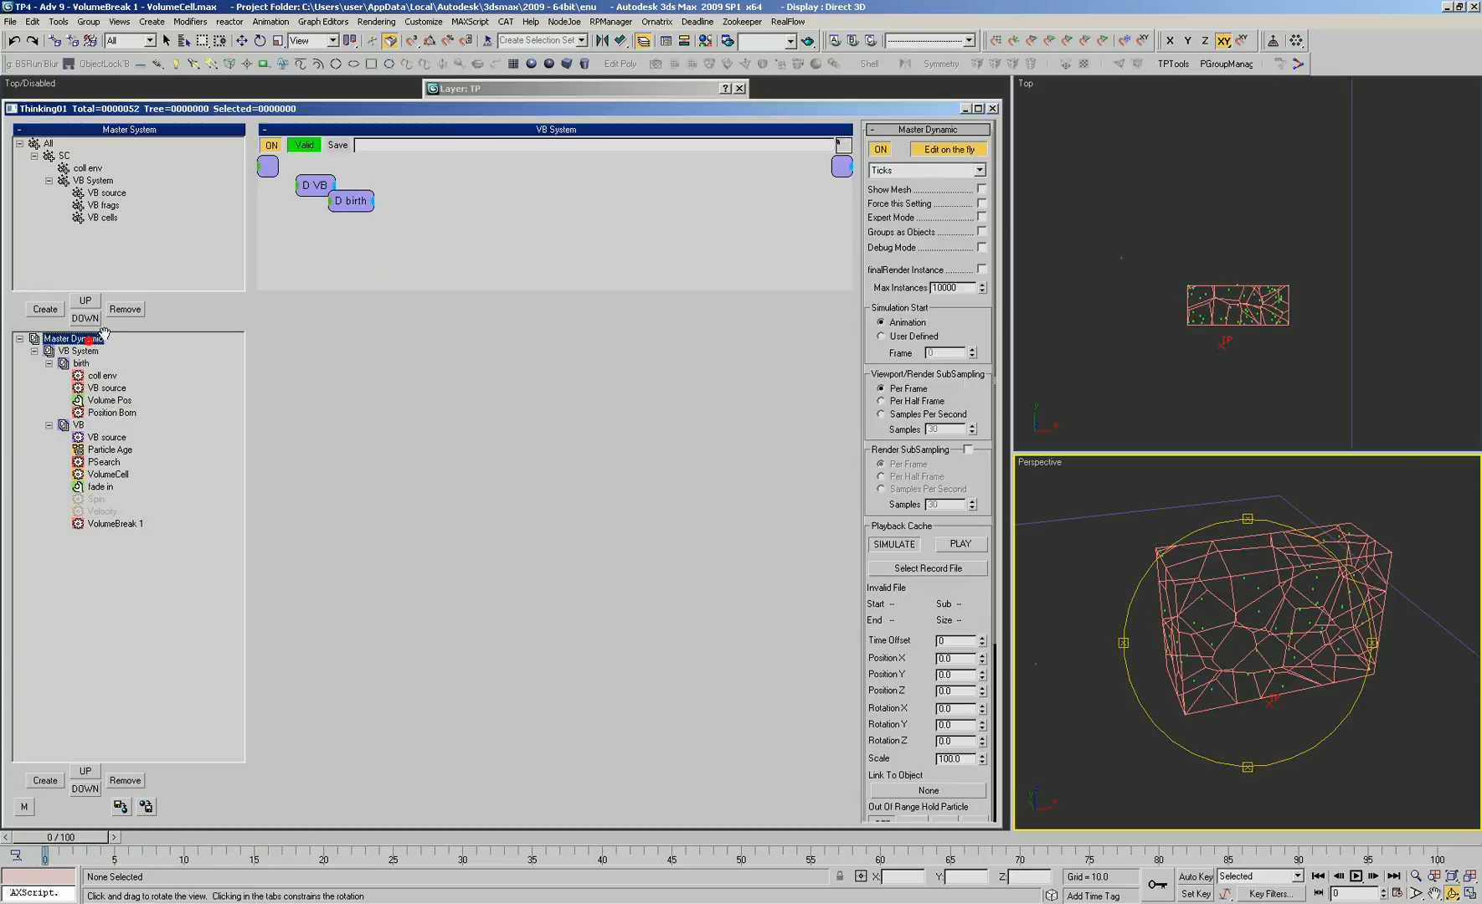
{"action": "left_click", "coordinate": [935, 153]}
{"action": "left_click", "coordinate": [82, 837]}
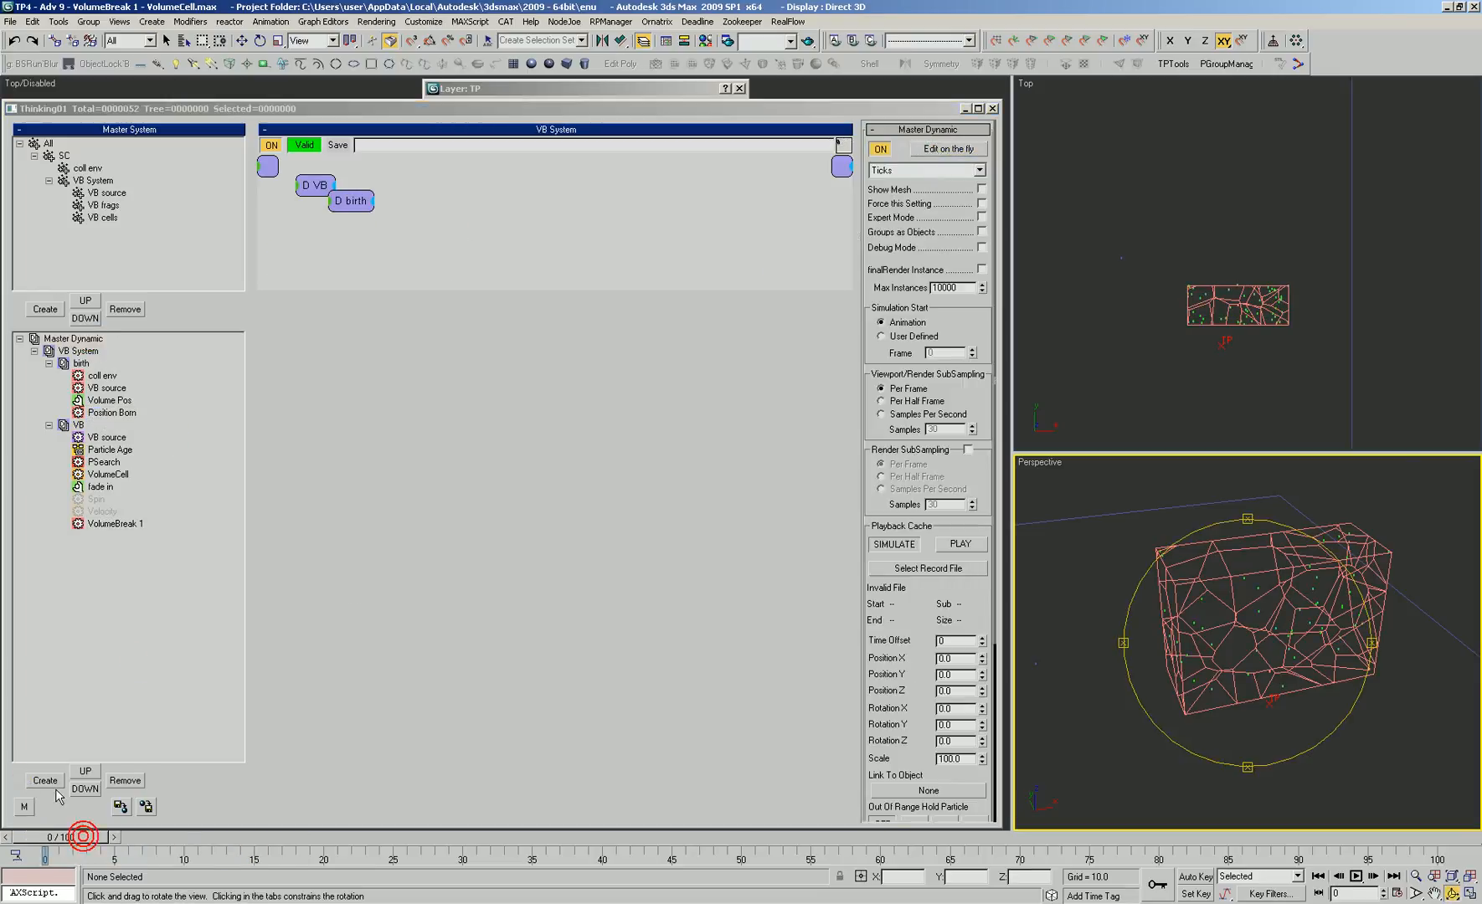
Set the Pistol Shot count of Position Born in the birth graph to 16
{"action": "left_click", "coordinate": [99, 465]}
{"action": "left_click", "coordinate": [98, 413]}
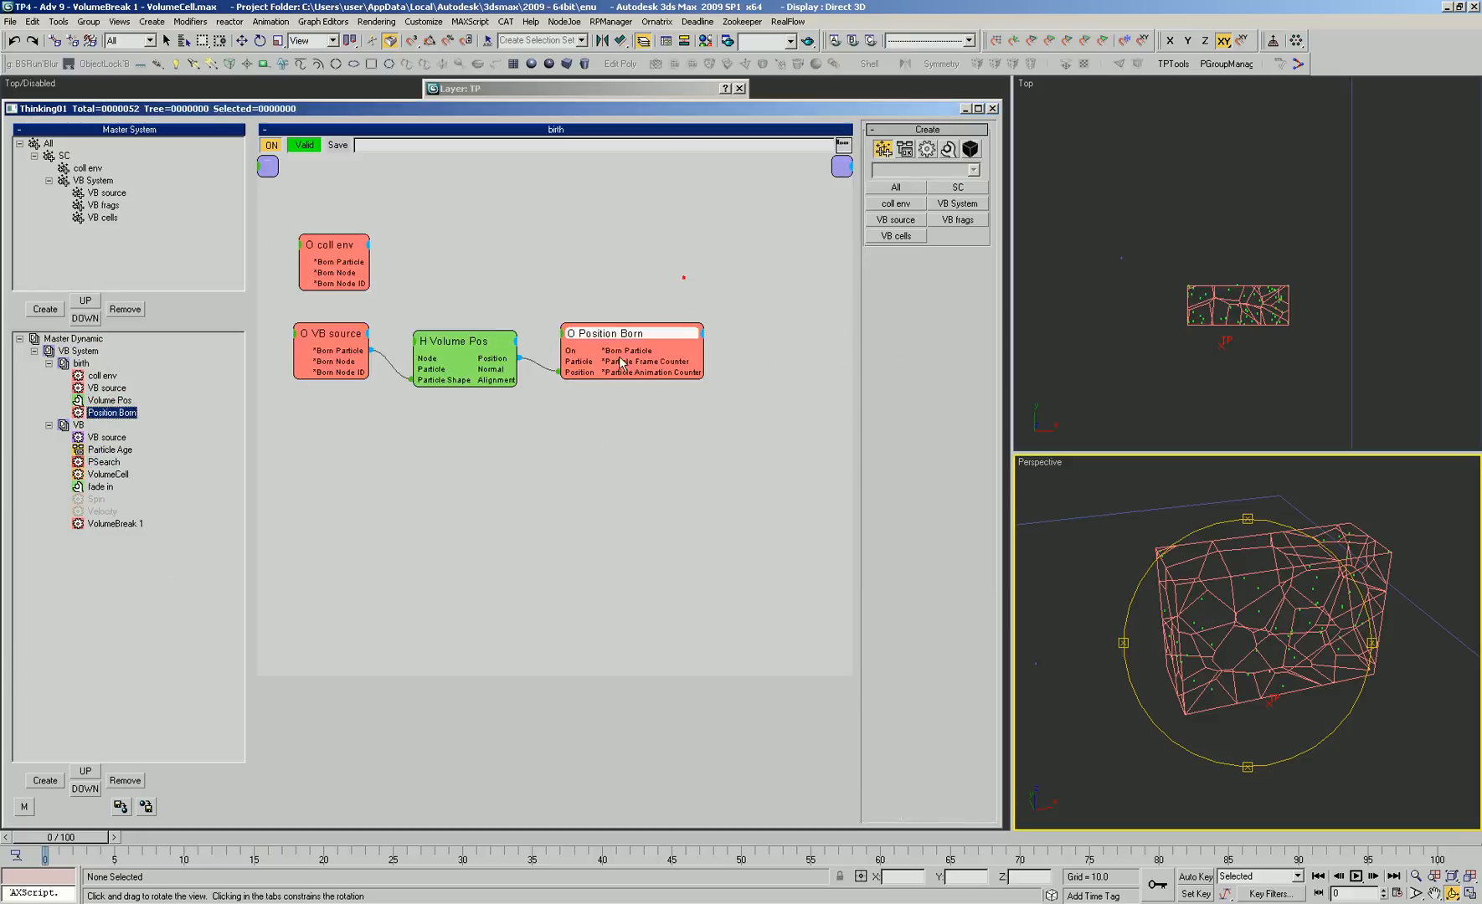
{"action": "left_click_drag", "start_coordinate": [972, 327], "coordinate": [968, 339]}
{"action": "left_click_drag", "start_coordinate": [969, 353], "coordinate": [970, 350]}
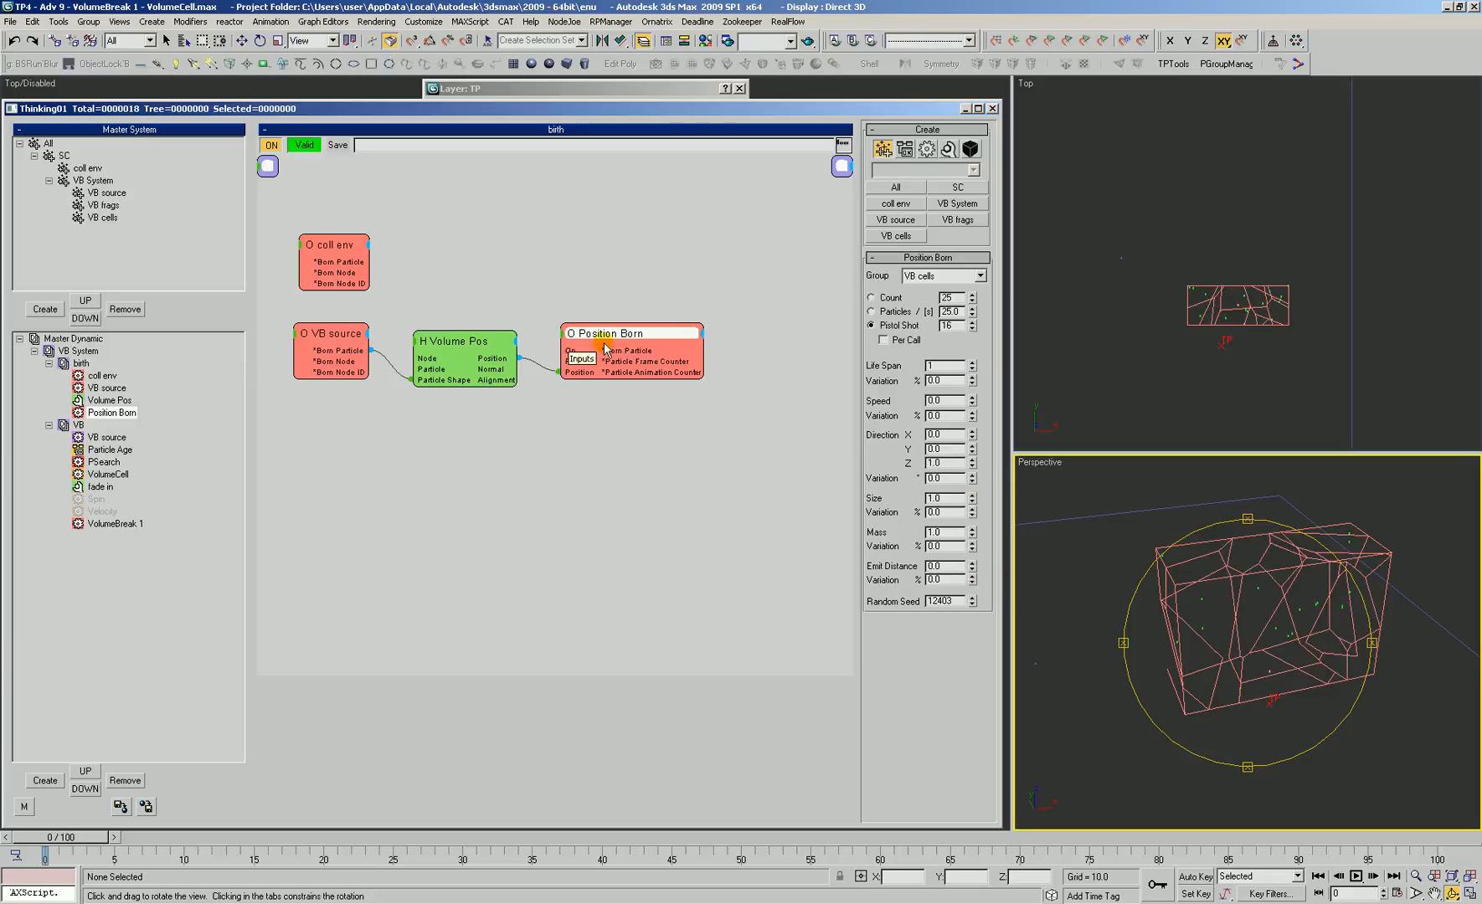
Set the Random Seed of the Volume Pos helper to 12348 for a different cell distribution
{"action": "left_click", "coordinate": [453, 378]}
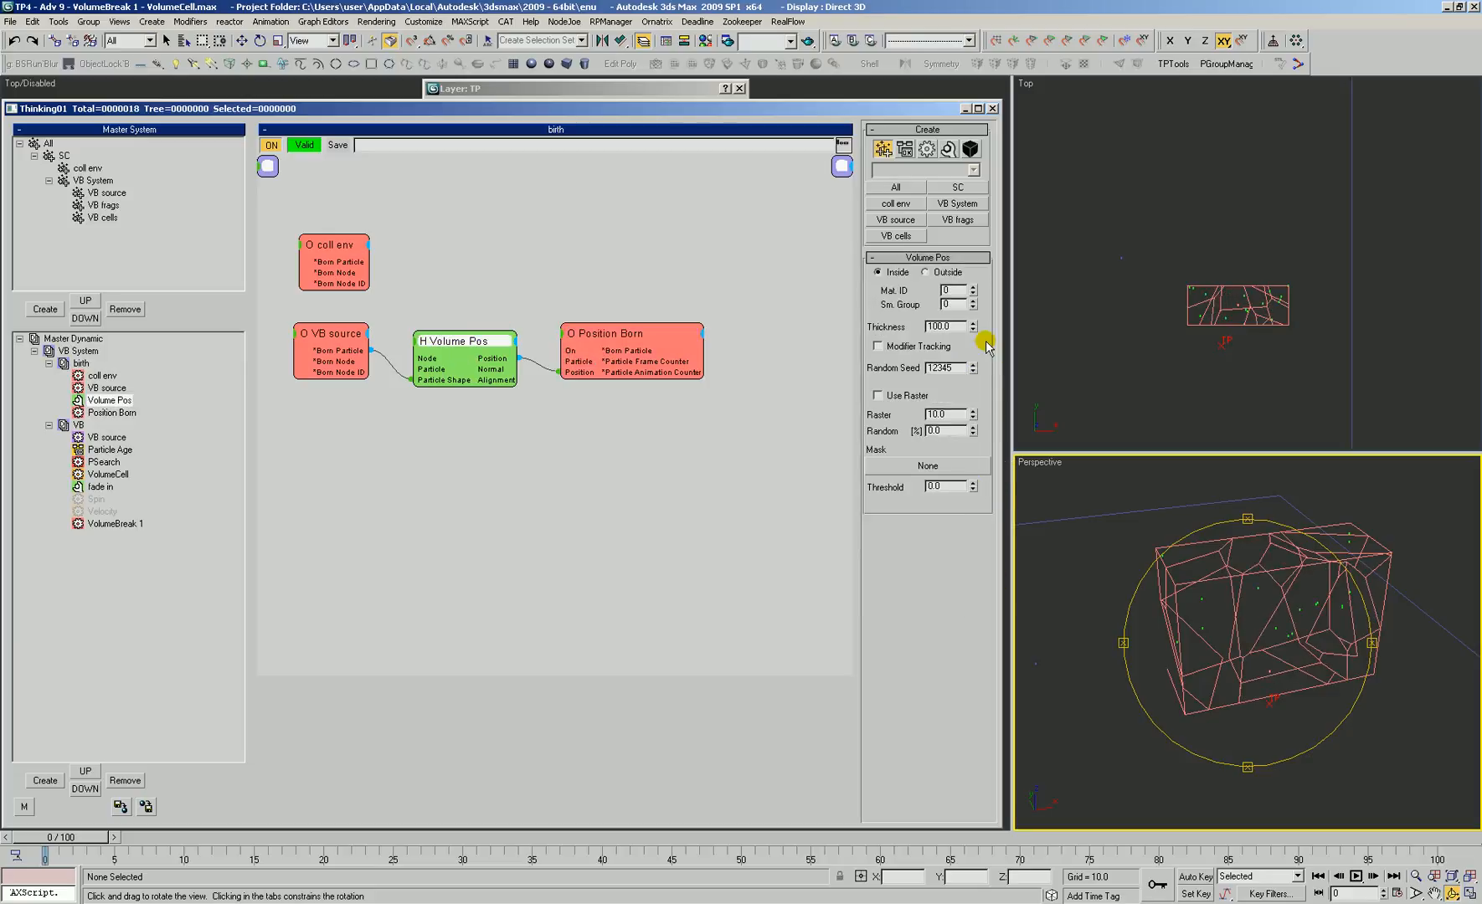
{"action": "left_click", "coordinate": [973, 364]}
{"action": "left_click", "coordinate": [972, 364]}
{"action": "left_click", "coordinate": [973, 364]}
{"action": "left_click", "coordinate": [973, 364]}
{"action": "left_click", "coordinate": [973, 364]}
{"action": "left_click", "coordinate": [973, 372]}
{"action": "left_click", "coordinate": [973, 372]}
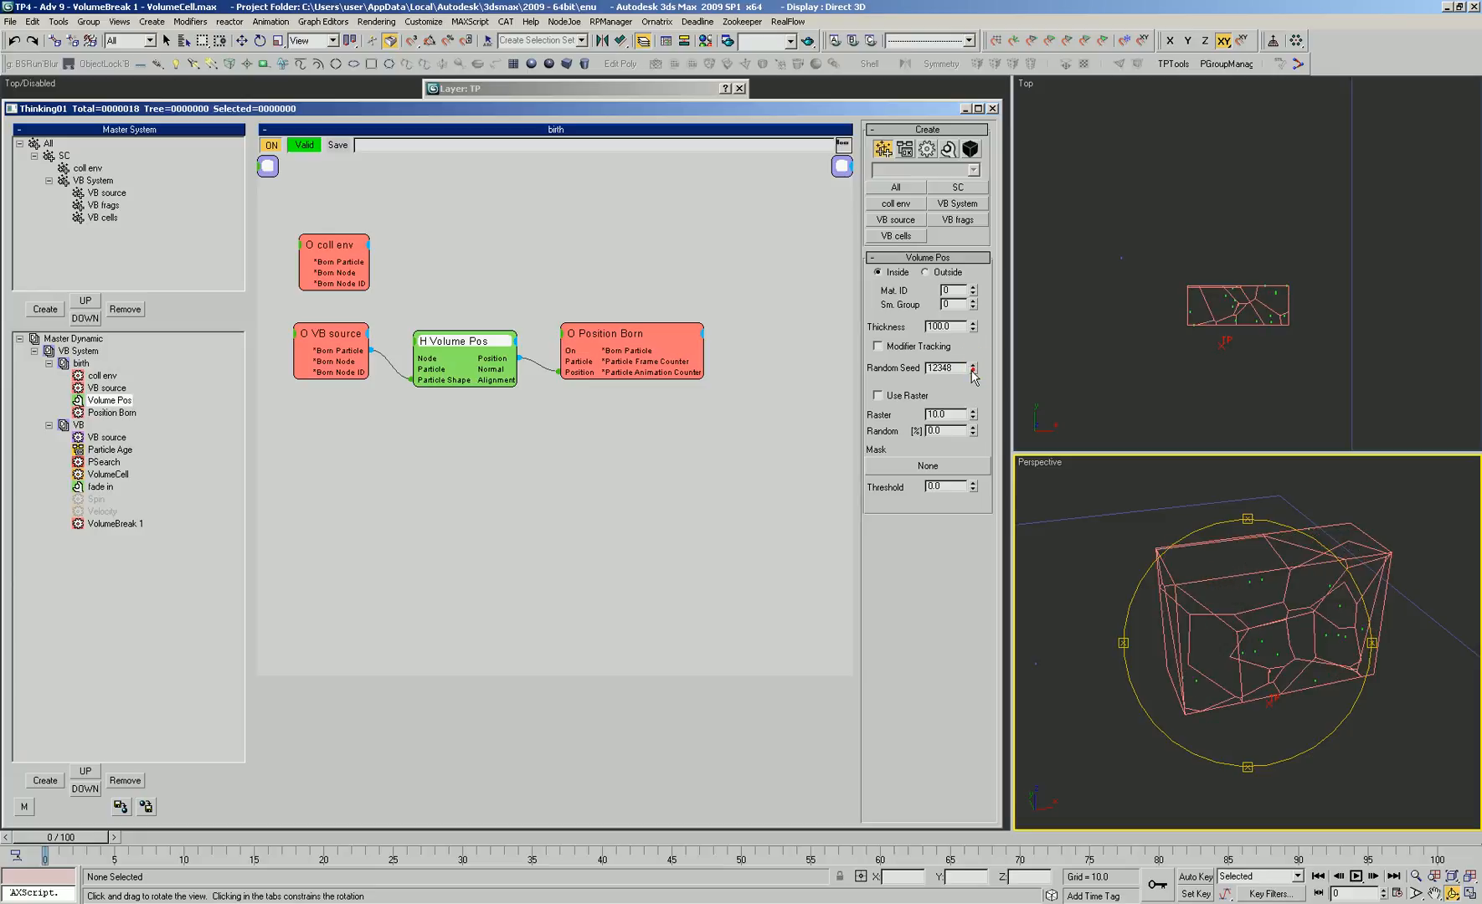
Examine the fracture pattern in the Perspective view from a different angle
{"action": "mouse_move", "coordinate": [1262, 627]}
{"action": "left_mouse_down"}
{"action": "mouse_move", "coordinate": [1270, 586]}
{"action": "mouse_move", "coordinate": [1266, 670]}
{"action": "mouse_move", "coordinate": [1363, 601]}
{"action": "mouse_move", "coordinate": [1231, 619]}
{"action": "mouse_move", "coordinate": [1255, 617]}
{"action": "left_mouse_up"}
{"action": "right_click", "coordinate": [1239, 600]}
{"action": "left_click", "coordinate": [1250, 627]}
{"action": "left_click", "coordinate": [1270, 599]}
{"action": "left_click", "coordinate": [1282, 598]}
{"action": "key", "text": "r"}
{"action": "mouse_move", "coordinate": [1262, 588]}
{"action": "middle_mouse_down", "text": "ctrl+alt"}
{"action": "mouse_move", "coordinate": [1289, 636]}
{"action": "mouse_move", "coordinate": [1271, 594]}
{"action": "mouse_move", "coordinate": [1297, 552]}
{"action": "mouse_move", "coordinate": [1297, 603]}
{"action": "mouse_move", "coordinate": [1267, 624]}
{"action": "mouse_move", "coordinate": [1261, 596]}
{"action": "middle_mouse_up", "text": "ctrl+alt"}
{"action": "left_click", "coordinate": [575, 518]}
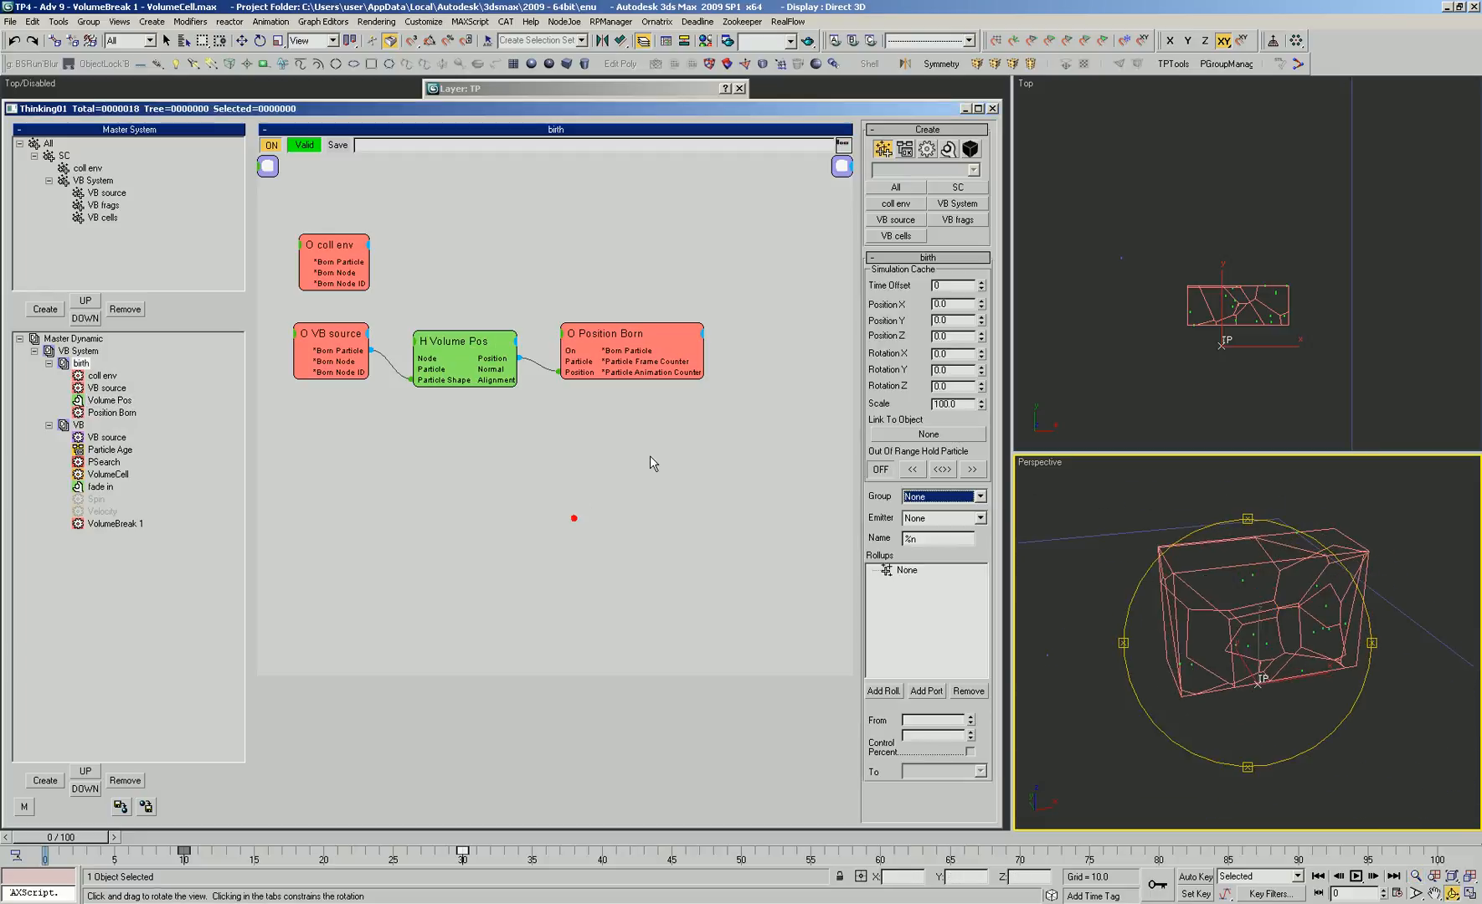
Add a VolumeActivate operator to the VB graph and place it below VolumeBreak 1
{"action": "left_click", "coordinate": [81, 425]}
{"action": "right_click", "coordinate": [548, 507]}
{"action": "left_click", "coordinate": [518, 537]}
{"action": "mouse_move", "coordinate": [630, 628]}
{"action": "mouse_move", "coordinate": [619, 667]}
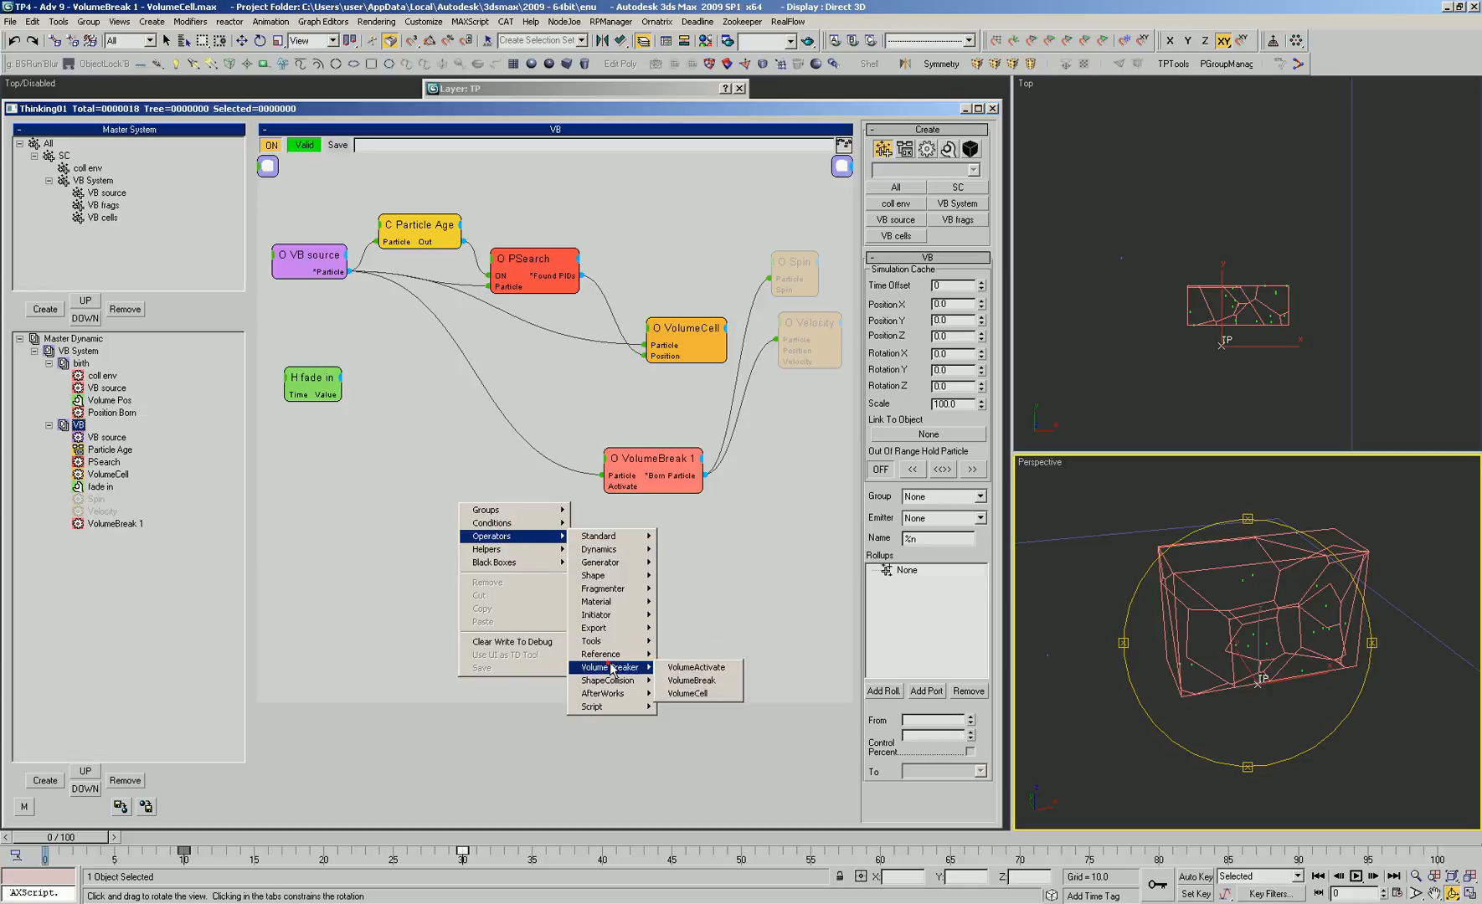
{"action": "left_click", "coordinate": [680, 669]}
{"action": "left_click_drag", "start_coordinate": [565, 511], "coordinate": [691, 574]}
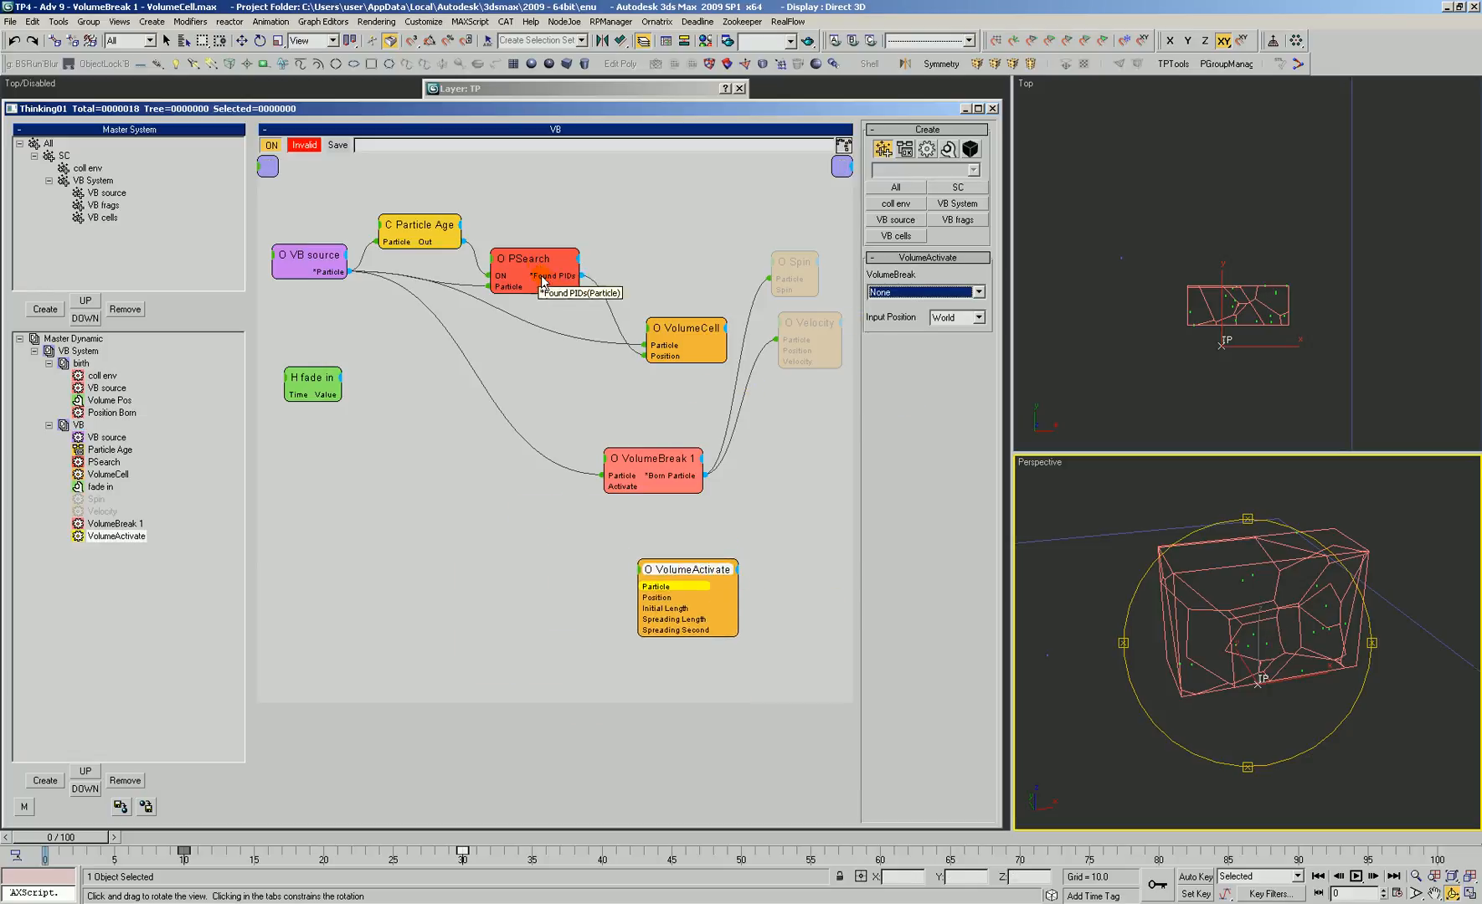
Connect VB source's Particle output to VolumeActivate's Particle input, with VolumeBreak 1 and VolumeActivate nudged into line
{"action": "left_click_drag", "start_coordinate": [657, 463], "coordinate": [662, 456]}
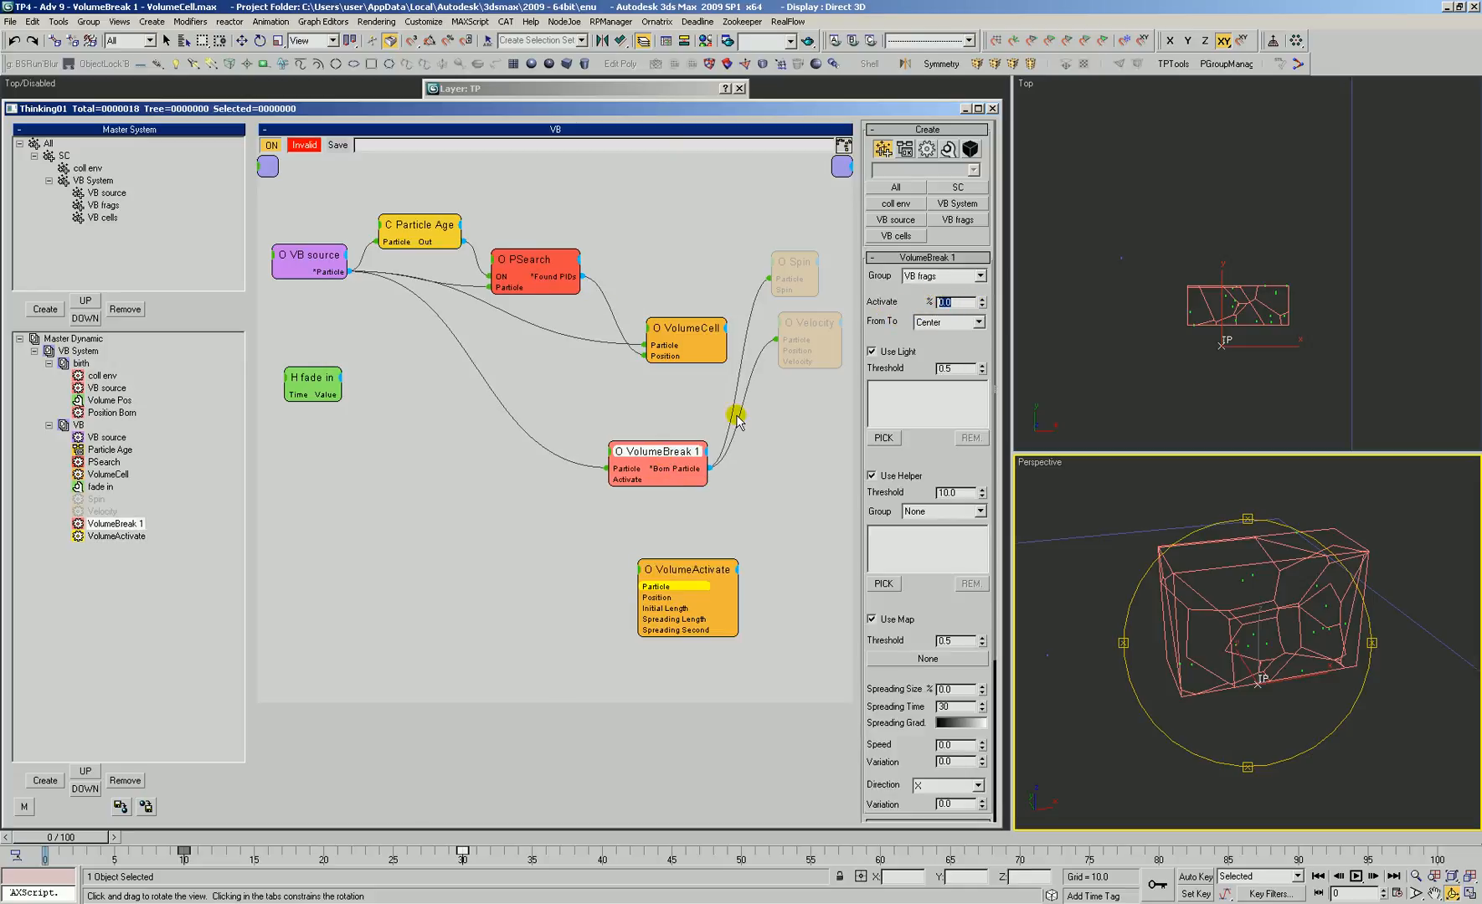
{"action": "left_click_drag", "start_coordinate": [670, 602], "coordinate": [664, 567]}
{"action": "left_click_drag", "start_coordinate": [350, 272], "coordinate": [663, 574]}
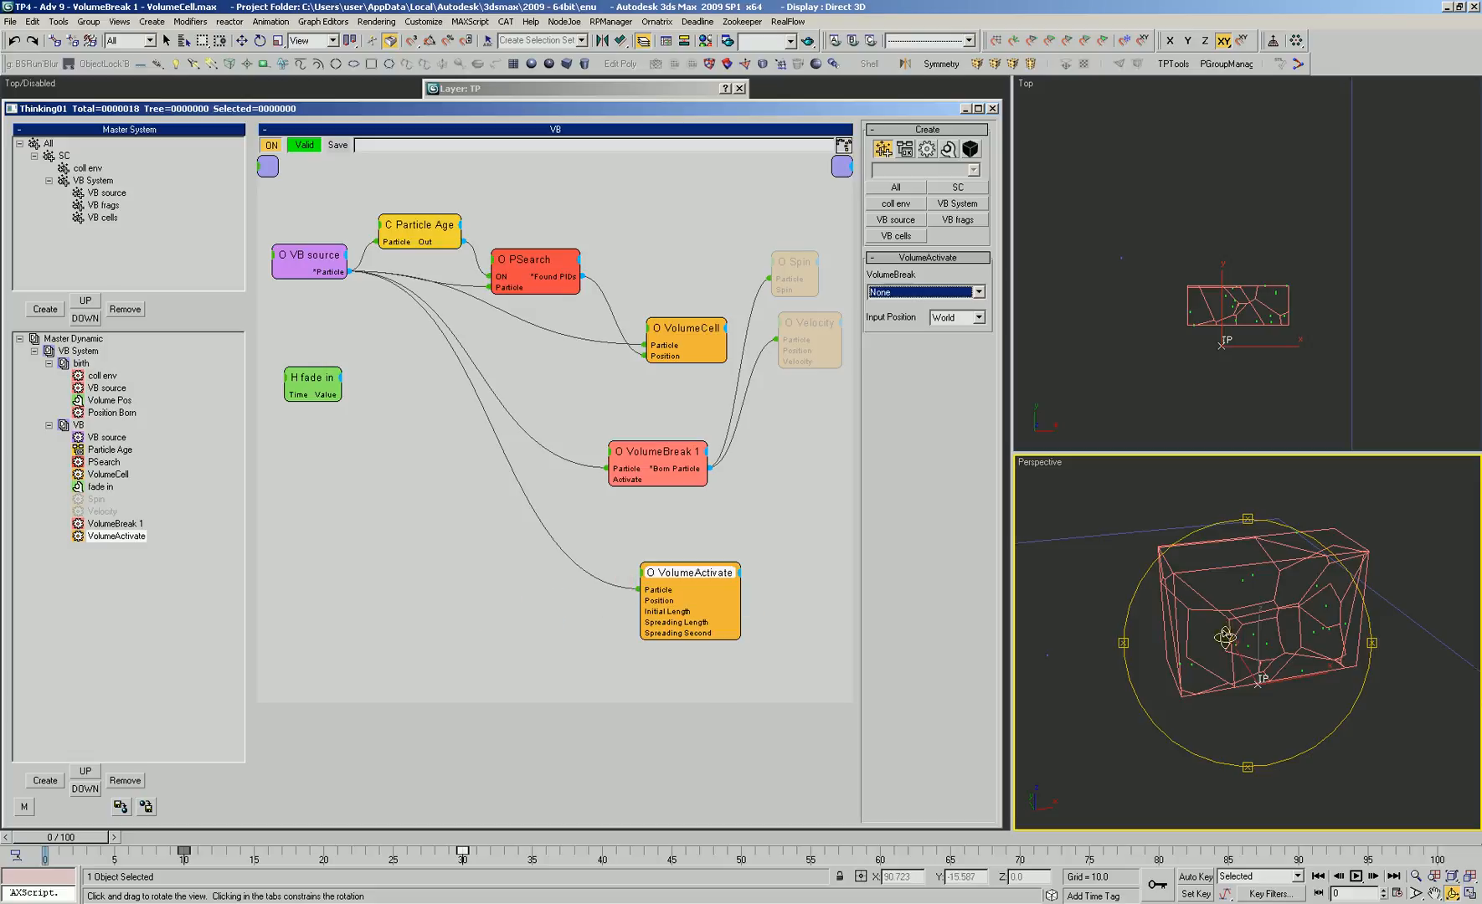
Create a Point helper over the fractured box in the Top view
{"action": "left_click_drag", "start_coordinate": [1225, 652], "coordinate": [1215, 722]}
{"action": "right_click", "coordinate": [1201, 628]}
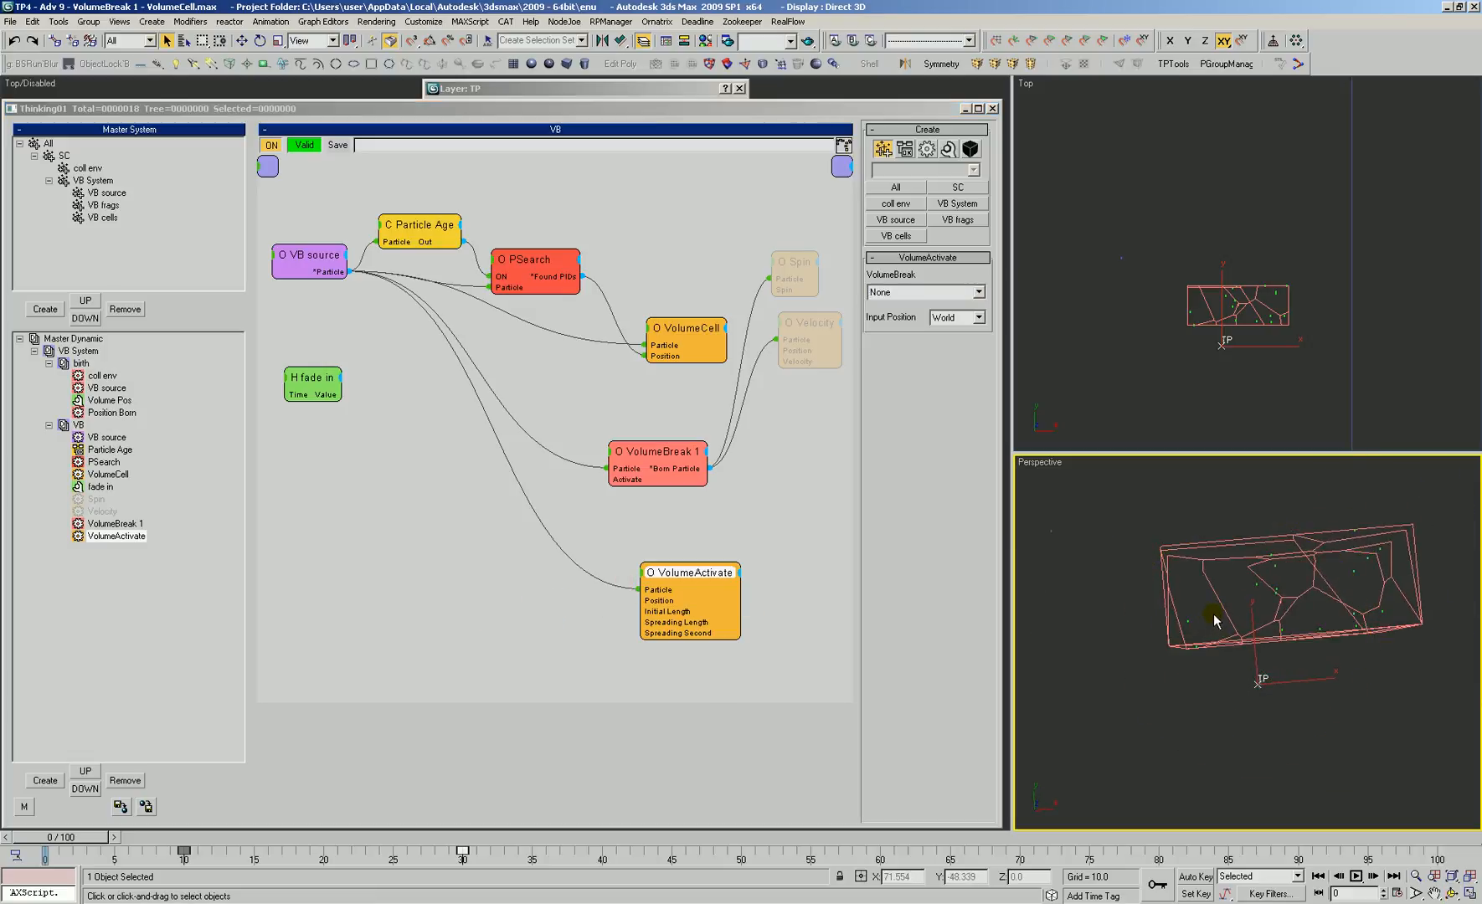
{"action": "left_click", "coordinate": [1175, 275]}
{"action": "middle_click_drag", "start_coordinate": [1170, 193], "coordinate": [1172, 221], "text": "ctrl+alt"}
{"action": "left_click", "coordinate": [249, 64]}
{"action": "left_click_drag", "start_coordinate": [1241, 298], "coordinate": [1239, 307]}
Lower the Point helper to about Z 3.158 near the box's lower edge
{"action": "scroll", "coordinate": [1249, 301], "scroll_direction": "up", "scroll_amount": 3}
{"action": "middle_click_drag", "start_coordinate": [1187, 371], "coordinate": [1267, 239], "text": "alt"}
{"action": "scroll", "coordinate": [1253, 277], "scroll_direction": "up", "scroll_amount": 2}
{"action": "right_click", "coordinate": [1231, 285]}
{"action": "left_click_drag", "start_coordinate": [1217, 283], "coordinate": [1211, 274]}
{"action": "mouse_move", "coordinate": [1216, 281]}
{"action": "middle_mouse_down", "text": "alt"}
{"action": "mouse_move", "coordinate": [1244, 294]}
{"action": "mouse_move", "coordinate": [1225, 293]}
{"action": "middle_mouse_up", "text": "alt"}
{"action": "left_click_drag", "start_coordinate": [1225, 293], "coordinate": [1228, 308]}
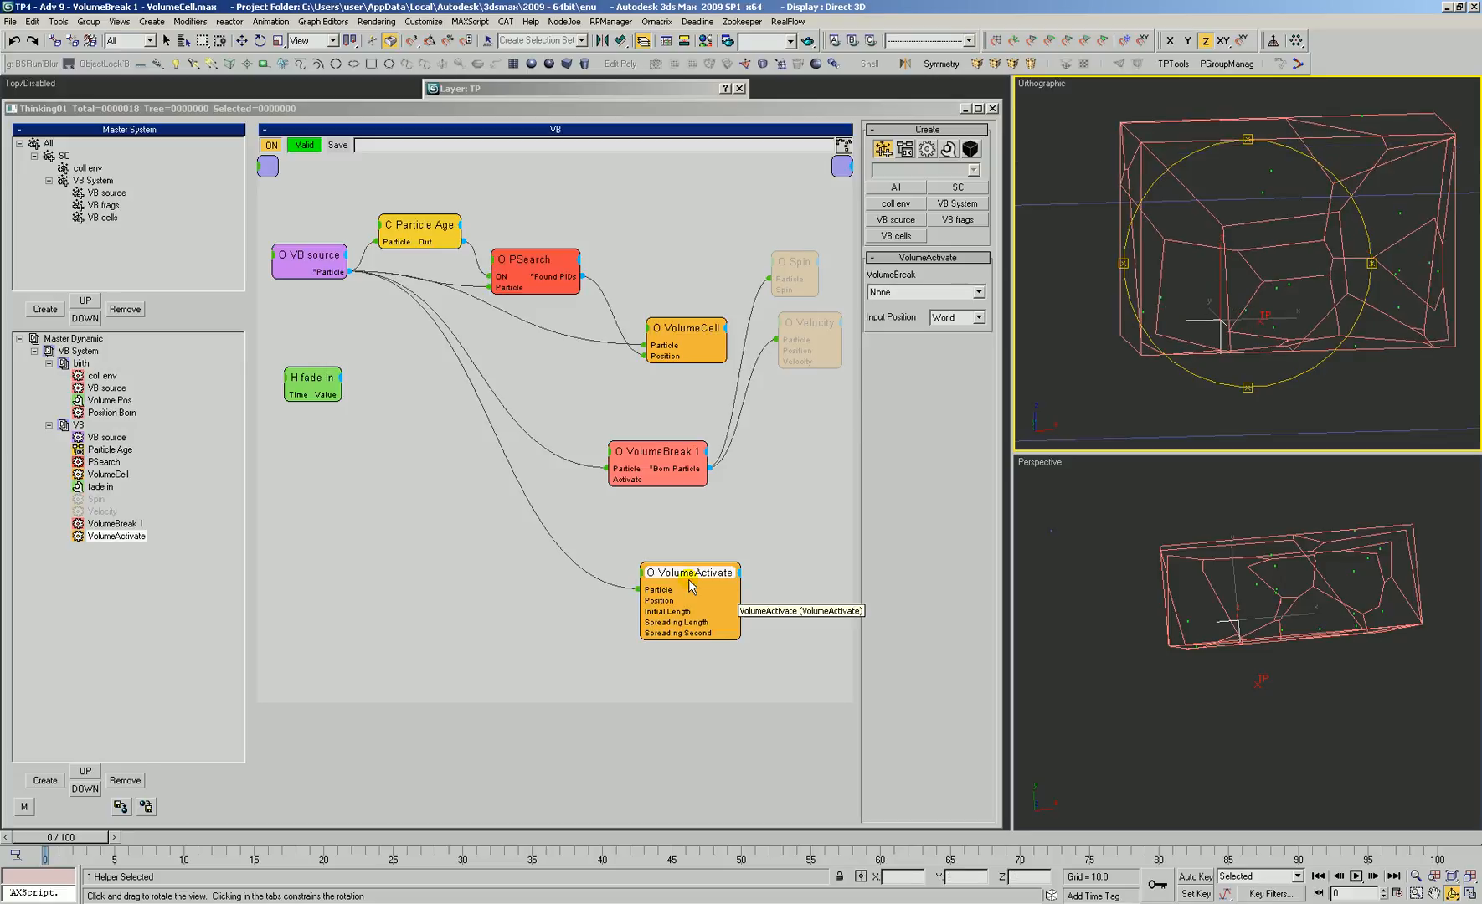
{"action": "left_click_drag", "start_coordinate": [699, 579], "coordinate": [684, 575]}
{"action": "right_click", "coordinate": [1284, 273]}
{"action": "left_click_drag", "start_coordinate": [1221, 276], "coordinate": [1212, 346]}
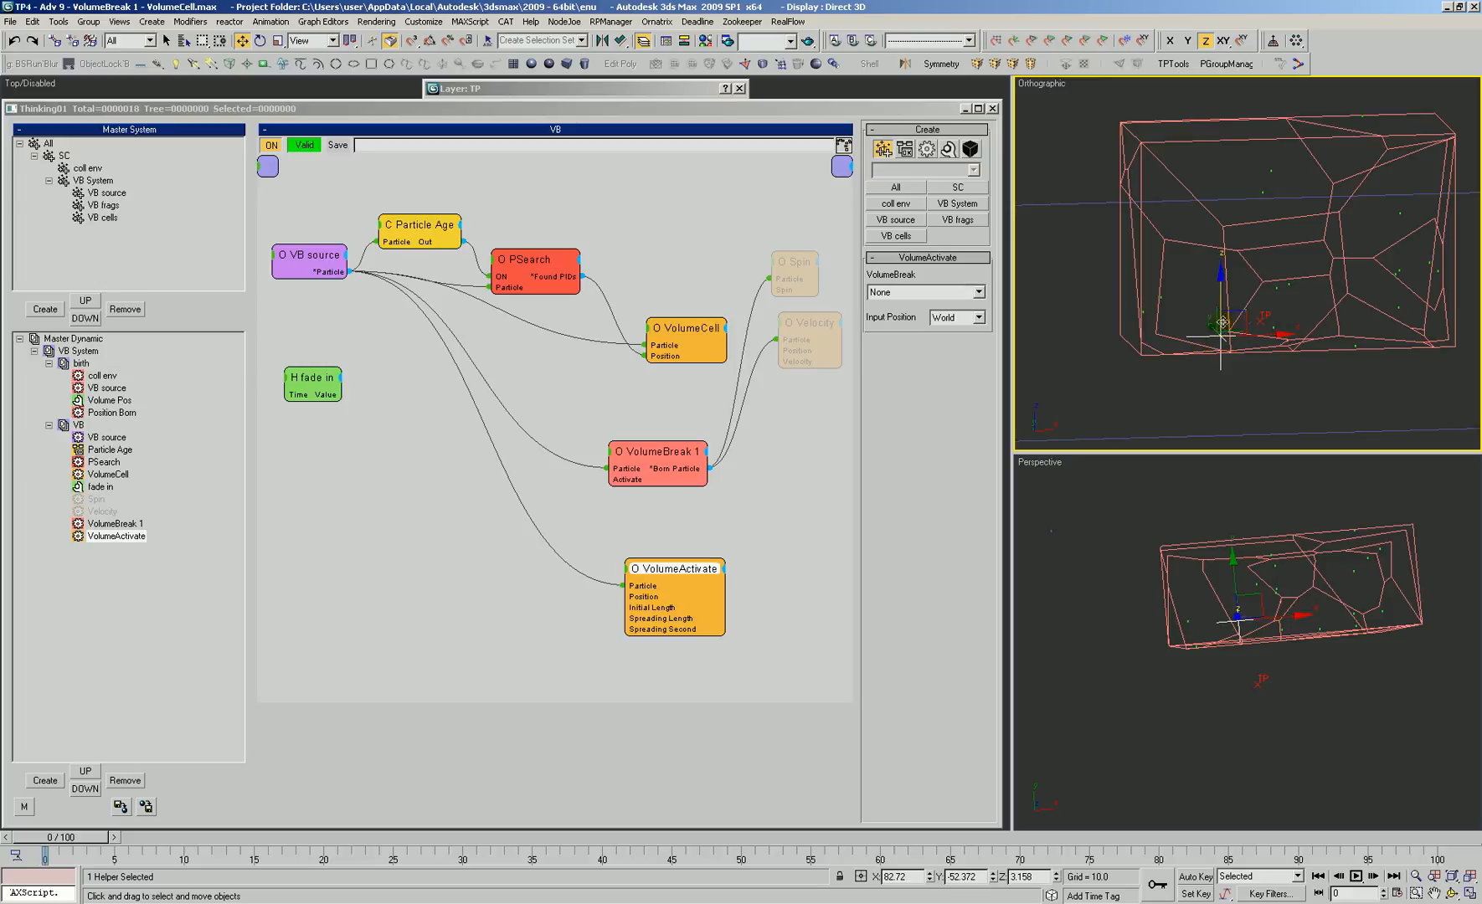
Fine-tune the Point helper's position in the Front view to about X 79.338, Z 4.131
{"action": "key", "text": "ctrl+r"}
{"action": "left_click_drag", "start_coordinate": [1229, 315], "coordinate": [1220, 238]}
{"action": "key", "text": "f"}
{"action": "key", "text": "z"}
{"action": "key", "text": "alt+z"}
{"action": "mouse_move", "coordinate": [1291, 282]}
{"action": "left_mouse_down"}
{"action": "mouse_move", "coordinate": [1213, 336]}
{"action": "mouse_move", "coordinate": [1285, 241]}
{"action": "mouse_move", "coordinate": [1275, 275]}
{"action": "left_mouse_up"}
{"action": "key", "text": "w"}
{"action": "key", "text": "alt+z"}
{"action": "mouse_move", "coordinate": [1205, 366]}
{"action": "left_mouse_down"}
{"action": "mouse_move", "coordinate": [1201, 349]}
{"action": "mouse_move", "coordinate": [1231, 372]}
{"action": "left_mouse_up"}
{"action": "key", "text": "w"}
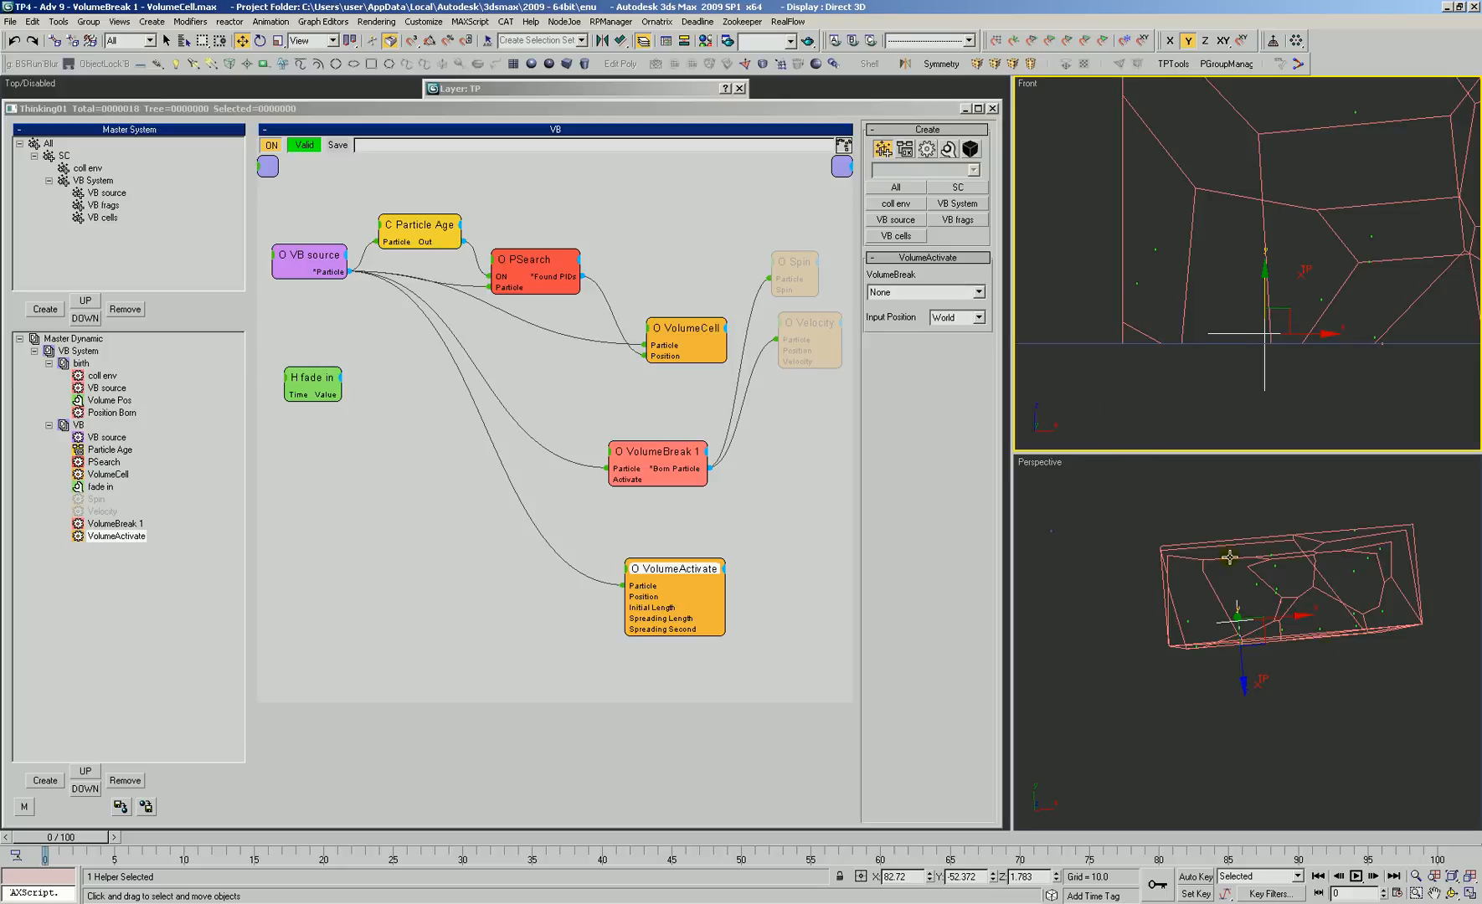
{"action": "key", "text": "q"}
{"action": "middle_click_drag", "start_coordinate": [1186, 640], "coordinate": [1212, 642], "text": "alt"}
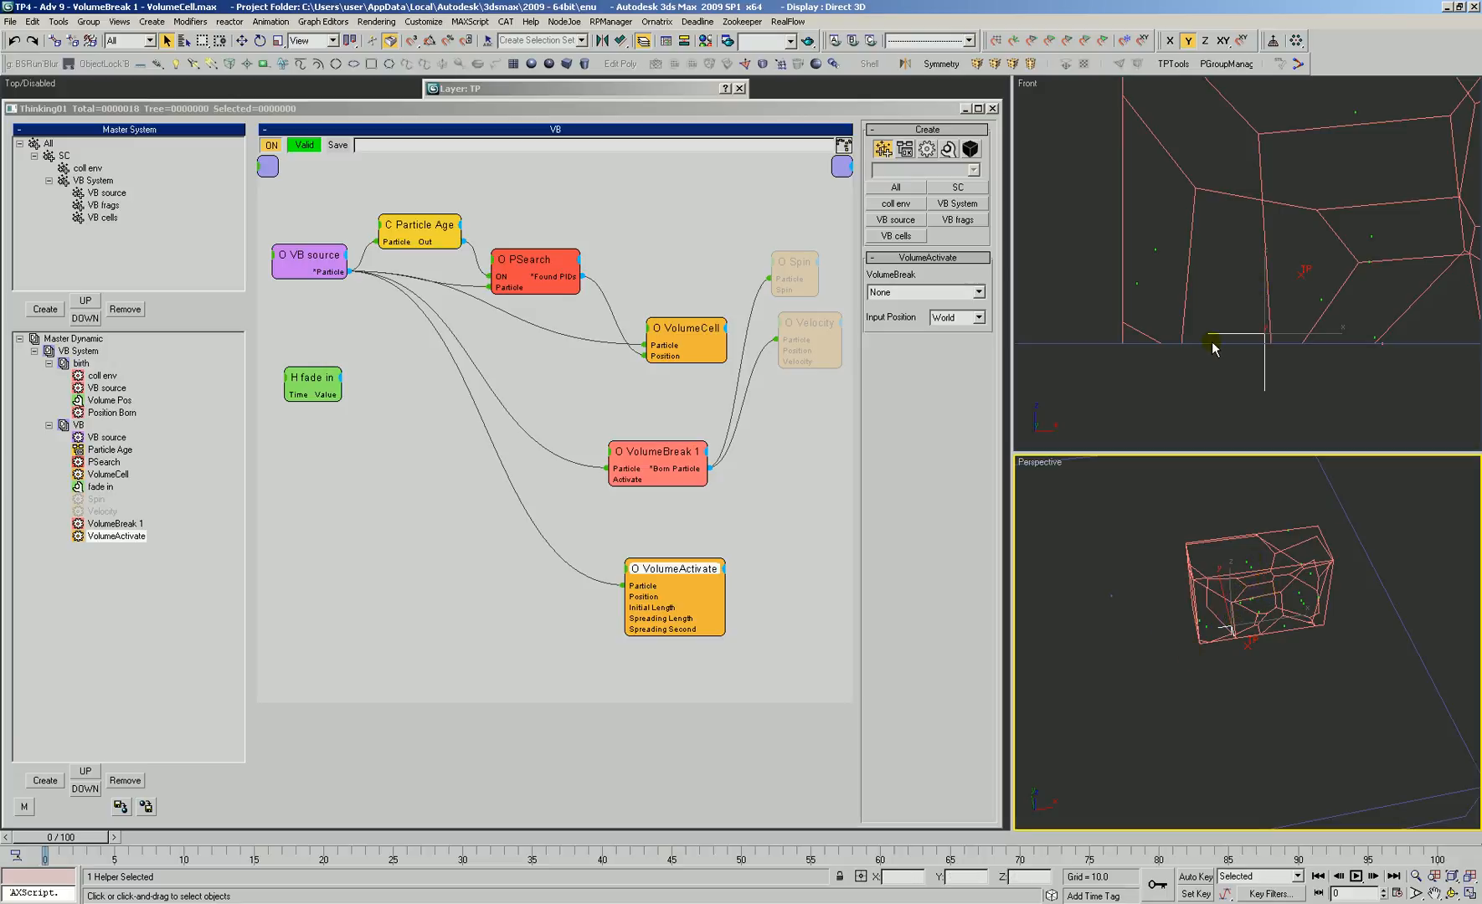
{"action": "key", "text": "alt+z"}
{"action": "left_click_drag", "start_coordinate": [1228, 354], "coordinate": [1262, 323]}
{"action": "key", "text": "w"}
Add a Node helper to the VB graph and assign Point01 as its picked node
{"action": "left_click", "coordinate": [424, 556]}
{"action": "right_click", "coordinate": [348, 527]}
{"action": "mouse_move", "coordinate": [402, 574]}
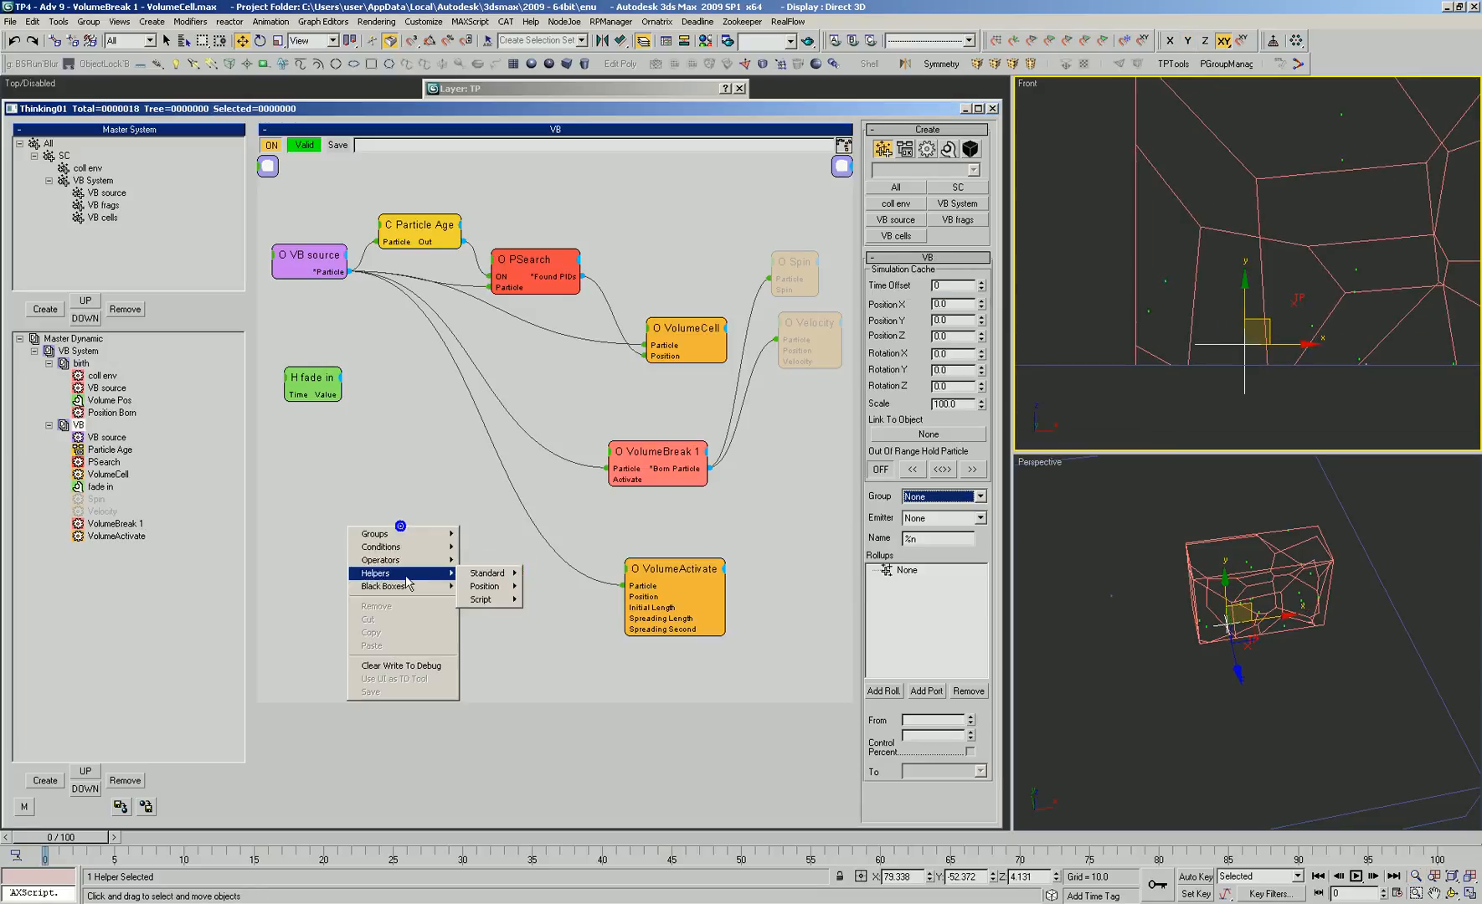
{"action": "mouse_move", "coordinate": [482, 576]}
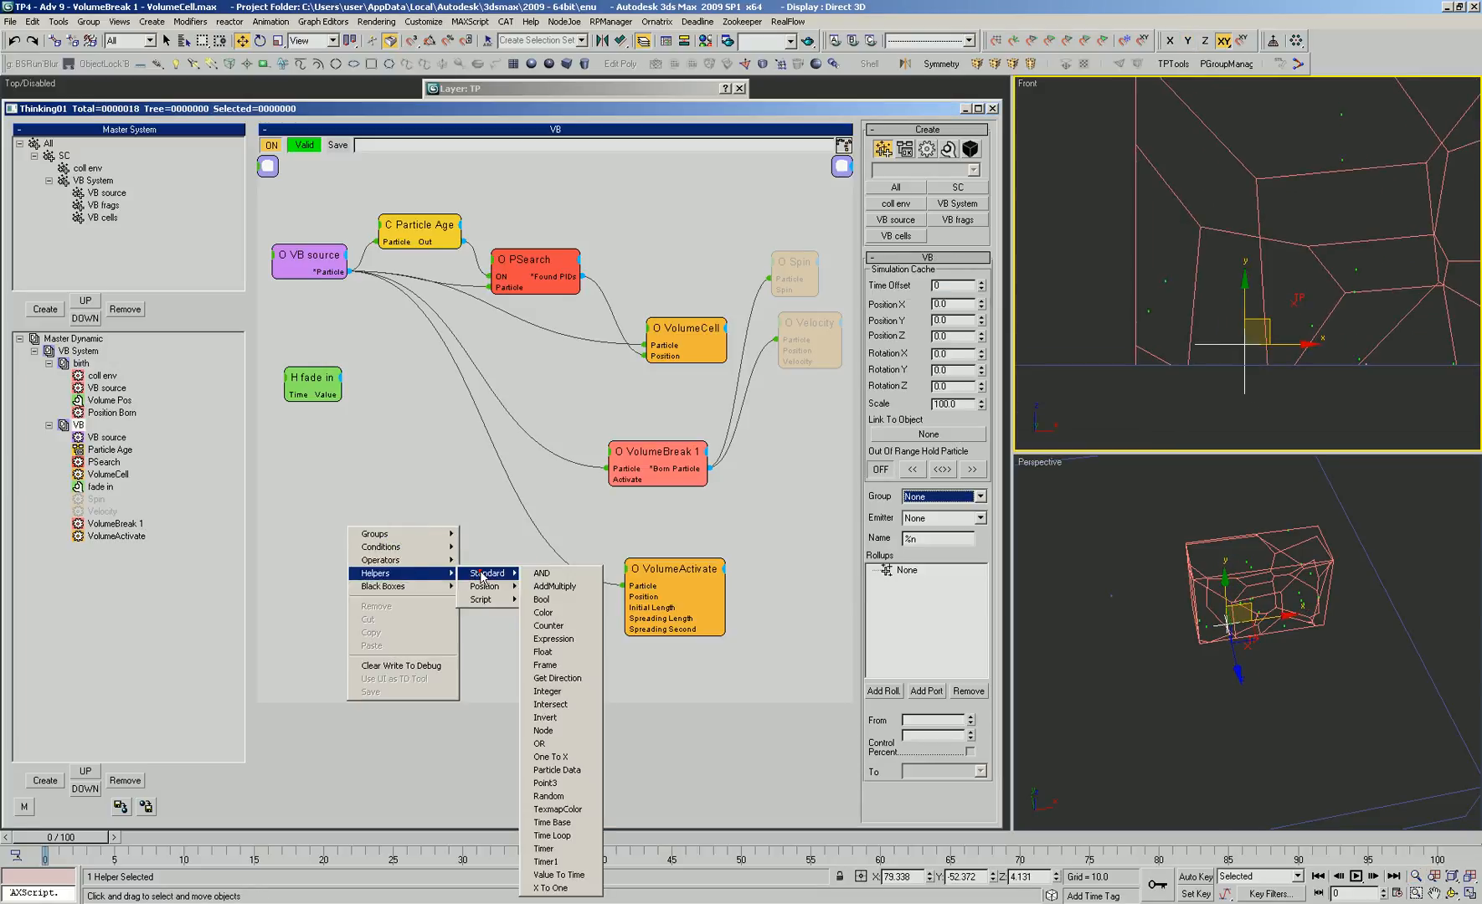
{"action": "left_click", "coordinate": [545, 730]}
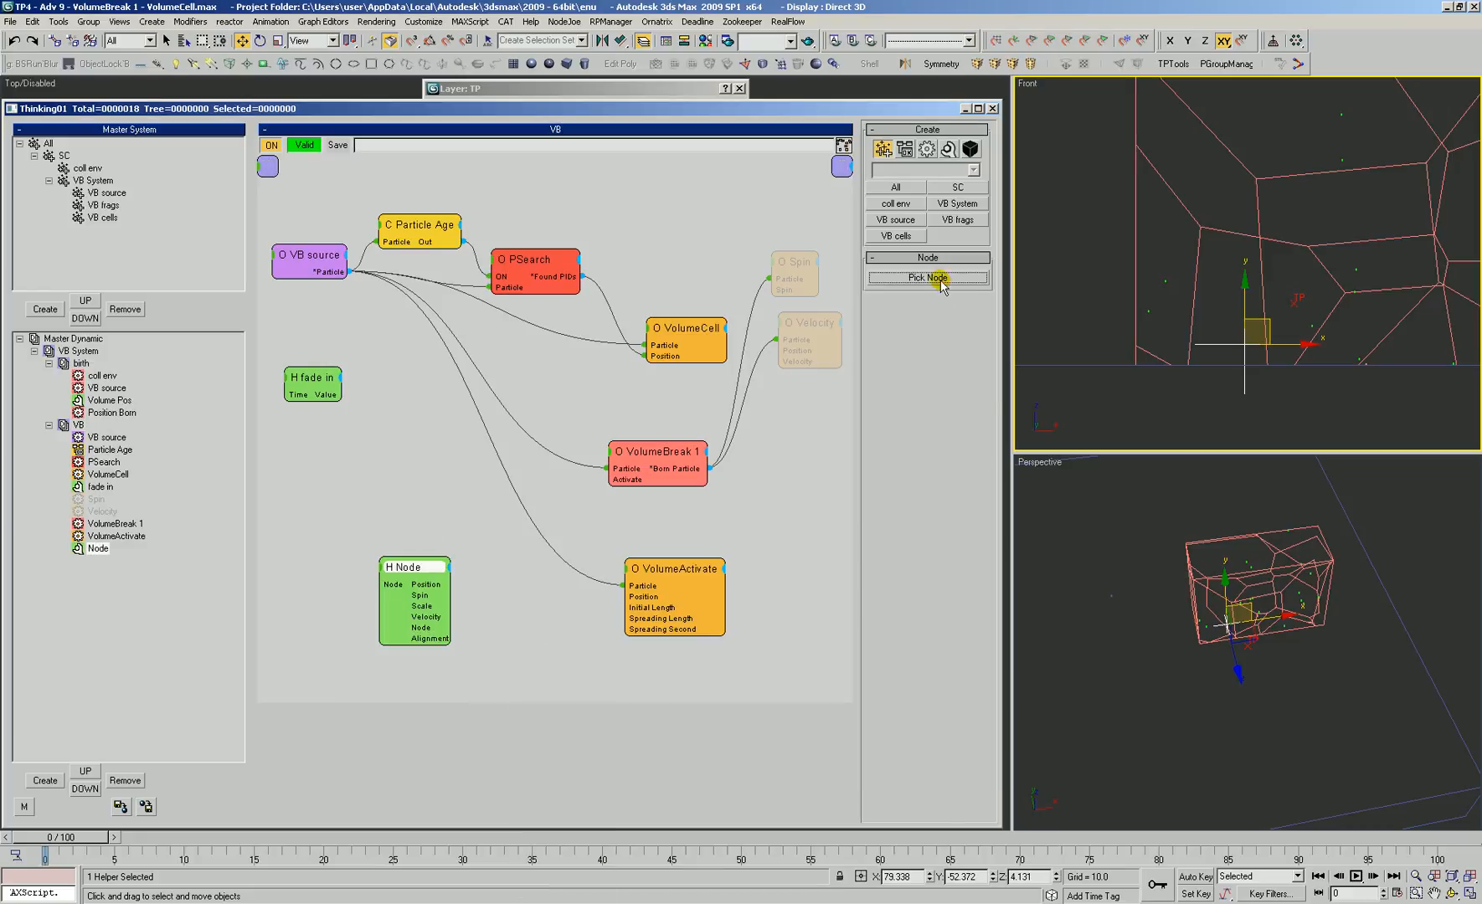
{"action": "left_click", "coordinate": [944, 281]}
{"action": "left_click", "coordinate": [1245, 345]}
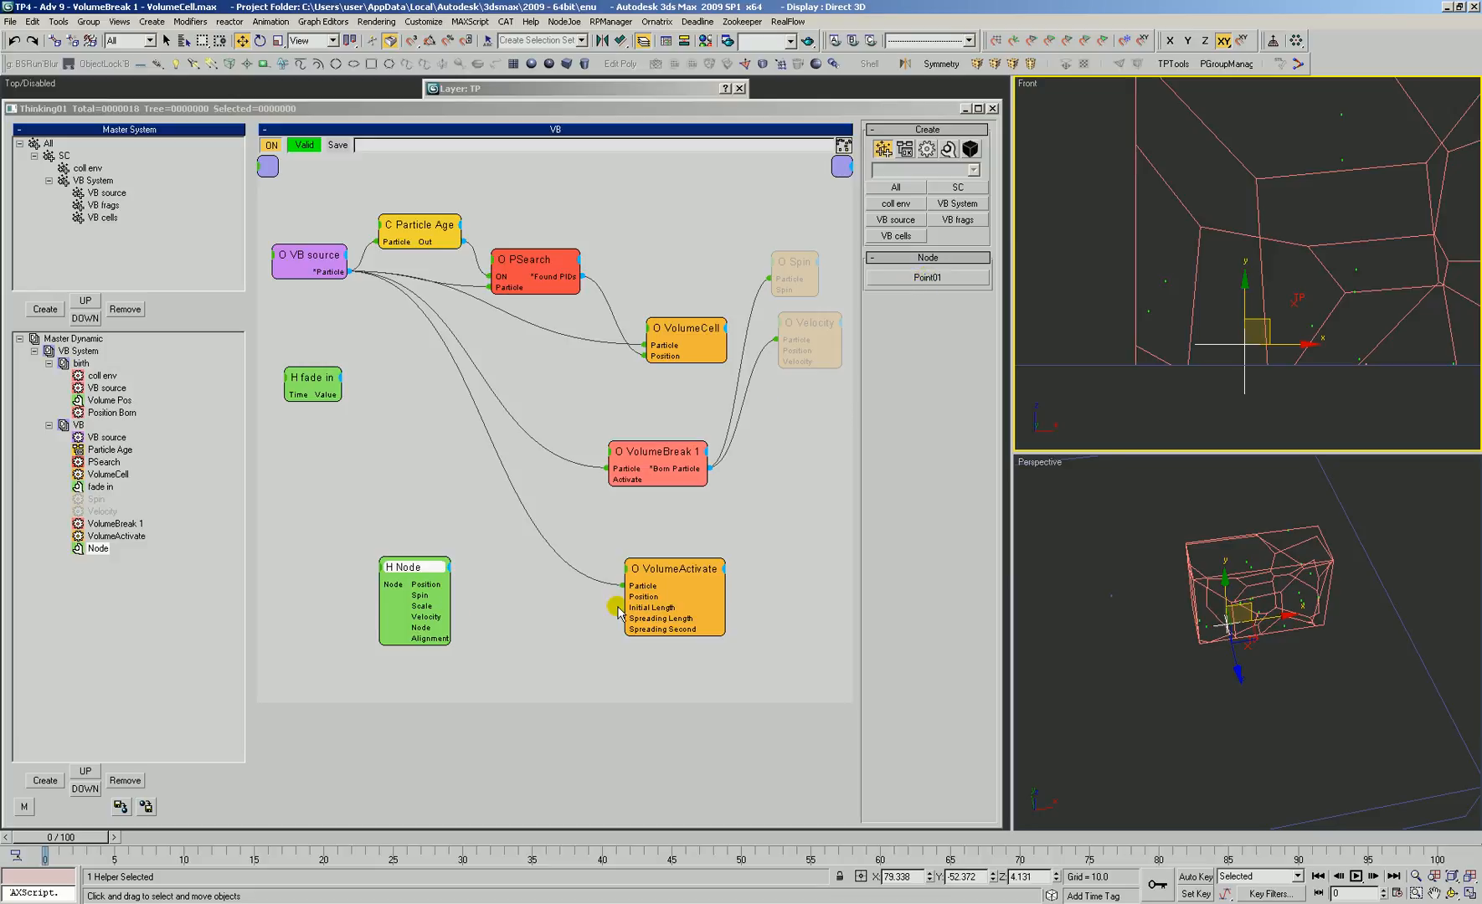
Connect the Node helper's Position output to VolumeActivate's Position input and tidy the surrounding VolumeCell, VolumeBreak 1 and VolumeActivate nodes
{"action": "left_click_drag", "start_coordinate": [641, 596], "coordinate": [378, 506]}
{"action": "left_click_drag", "start_coordinate": [654, 552], "coordinate": [699, 534]}
{"action": "left_click_drag", "start_coordinate": [678, 327], "coordinate": [666, 308]}
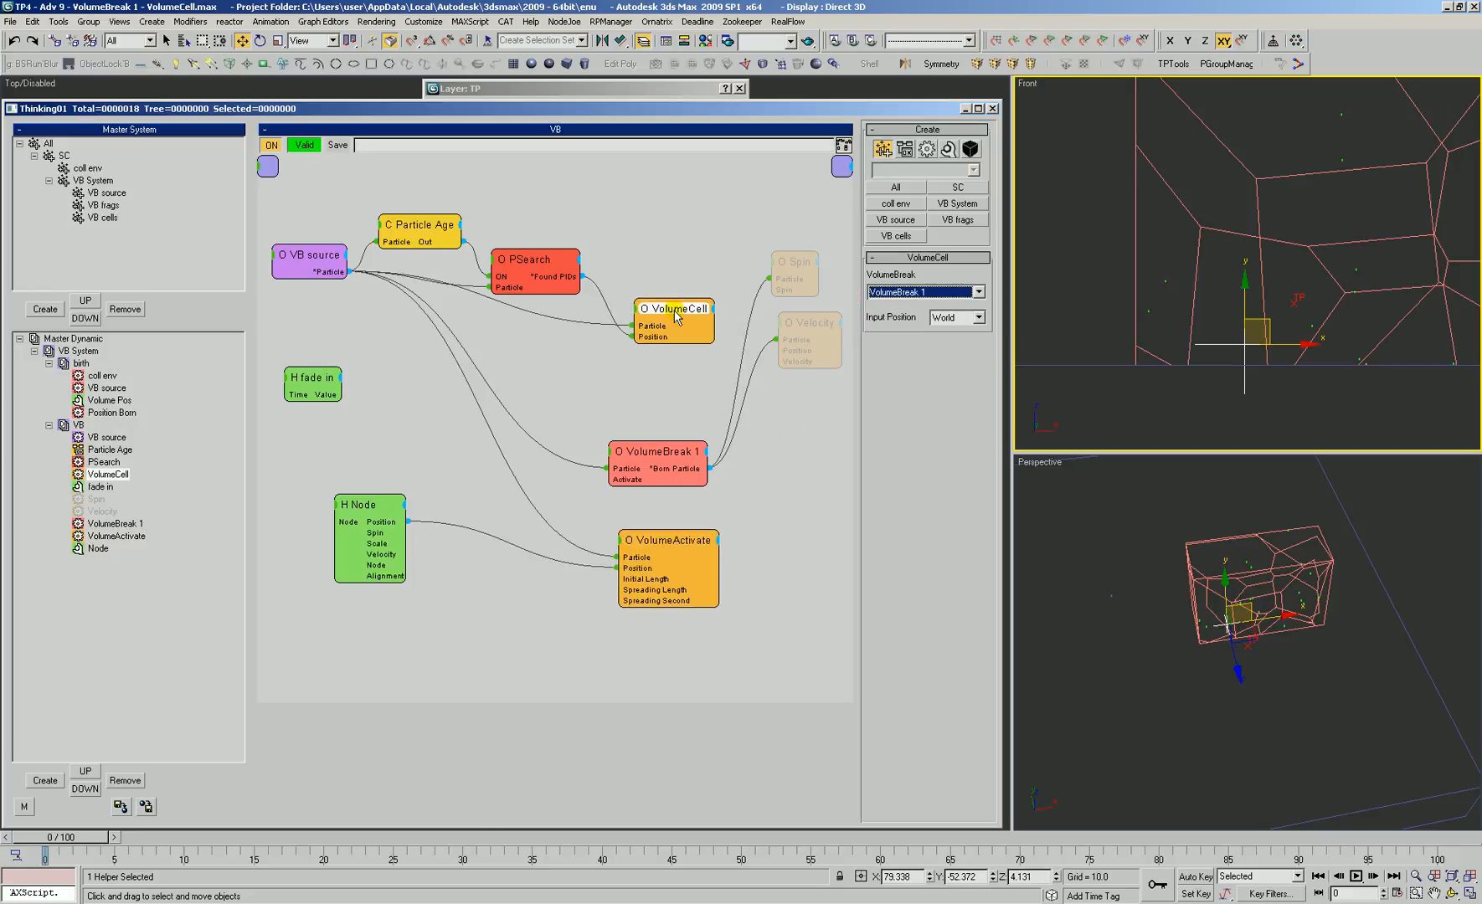
{"action": "left_click_drag", "start_coordinate": [650, 553], "coordinate": [652, 548]}
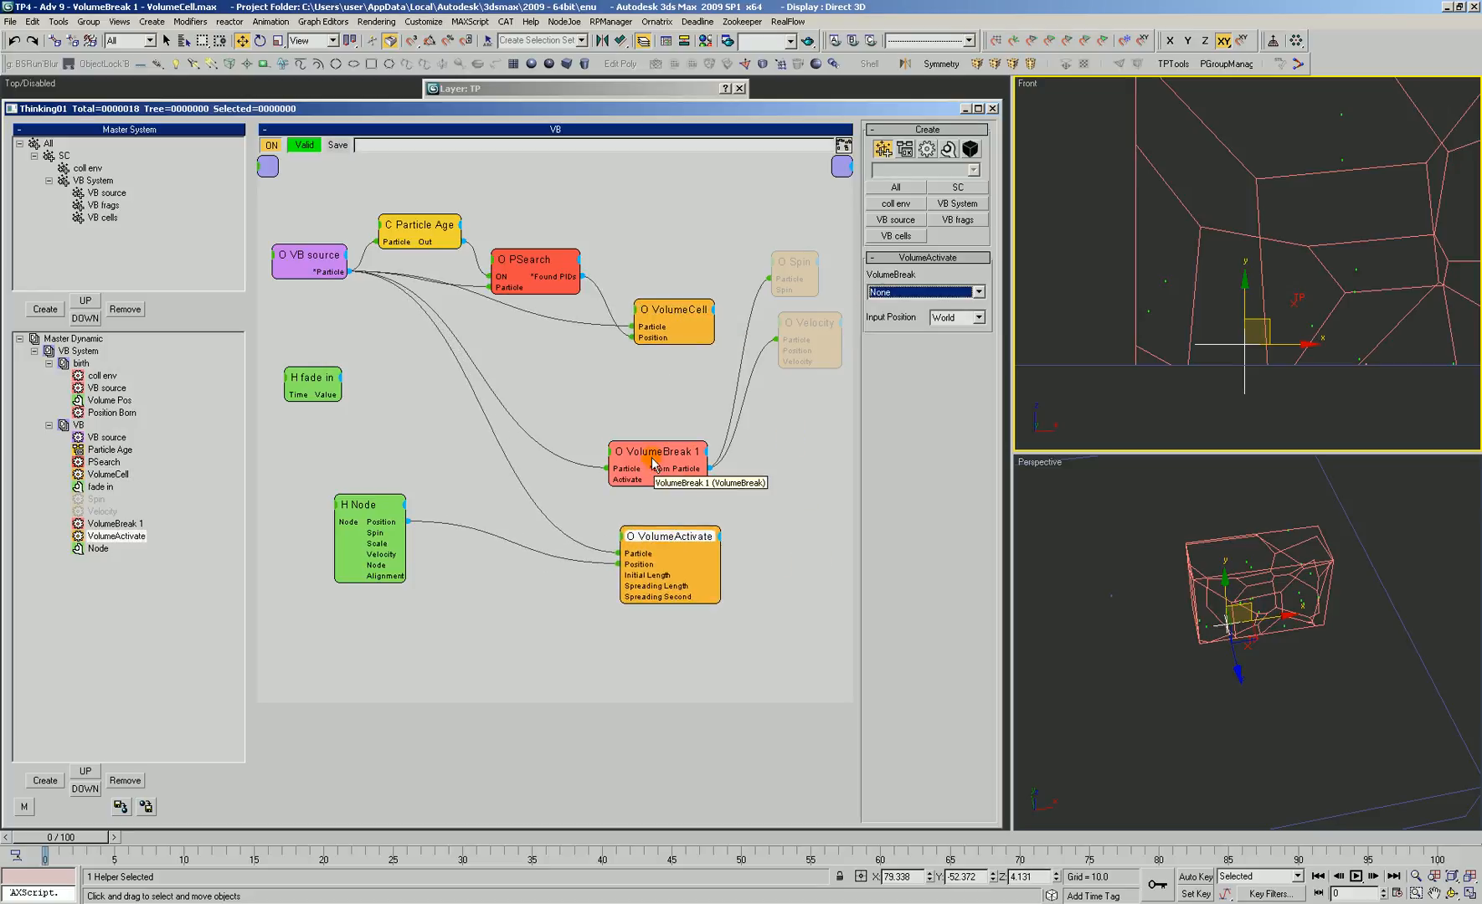
{"action": "left_click_drag", "start_coordinate": [653, 460], "coordinate": [662, 435]}
{"action": "left_click_drag", "start_coordinate": [670, 548], "coordinate": [667, 549]}
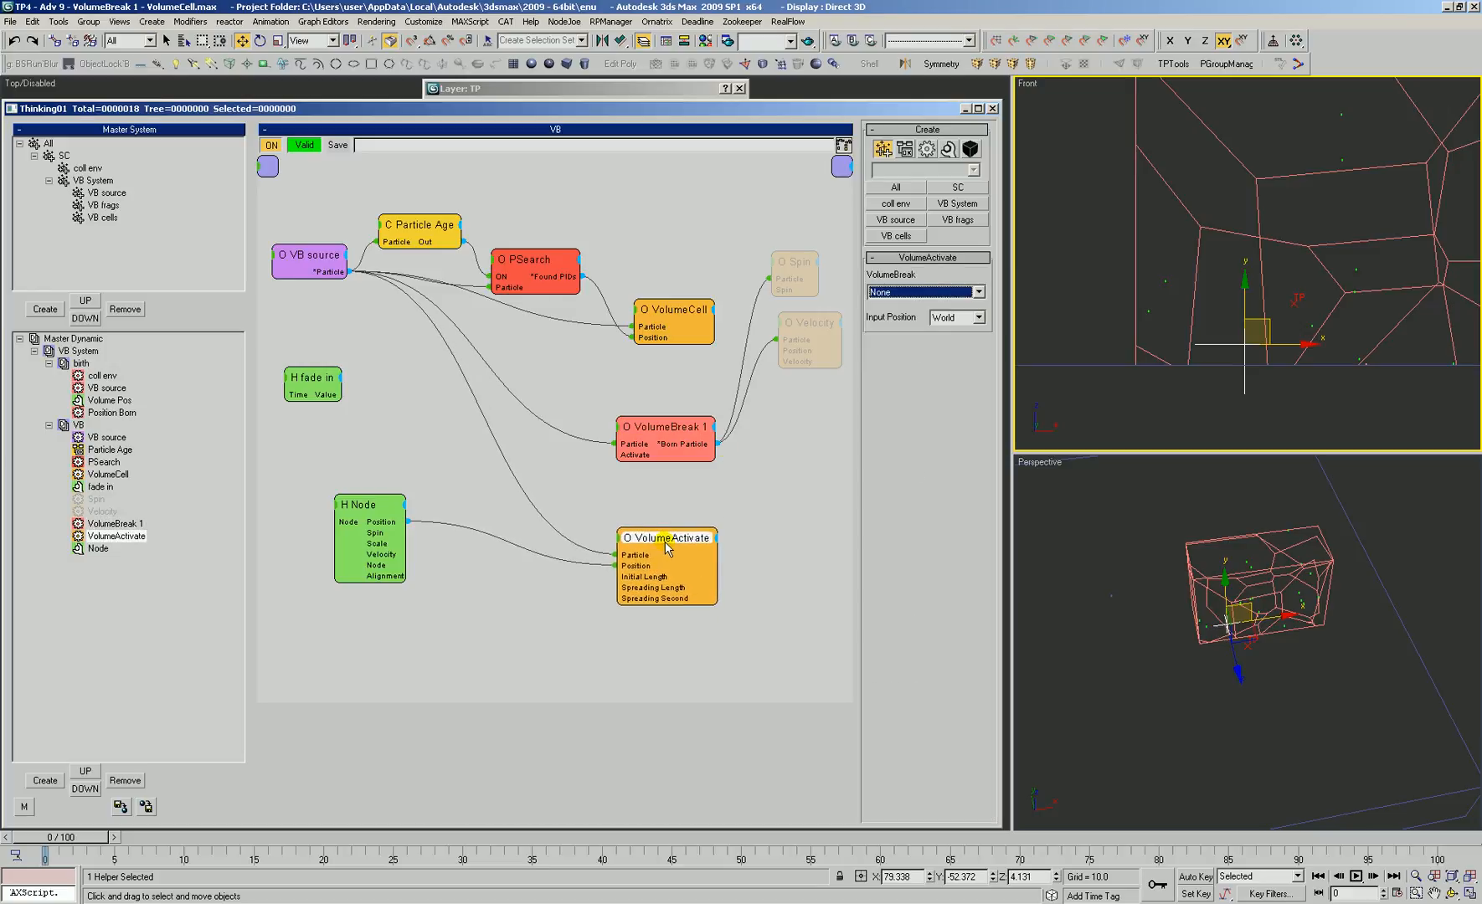
{"action": "left_click_drag", "start_coordinate": [683, 311], "coordinate": [672, 311]}
{"action": "left_click_drag", "start_coordinate": [669, 536], "coordinate": [670, 537]}
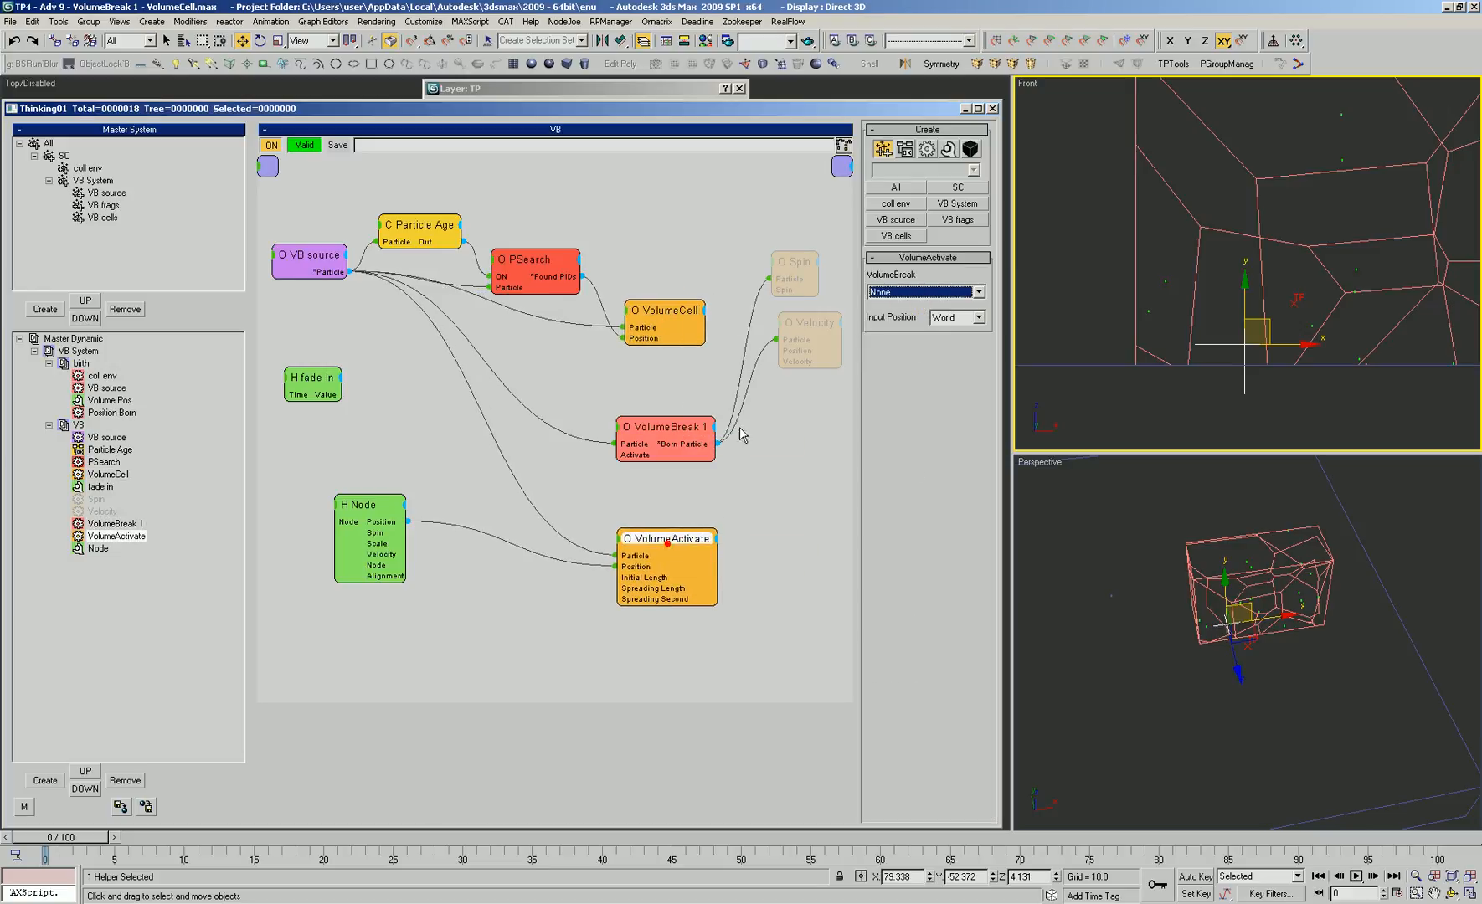
Link VolumeActivate to VolumeBreak 1 and deselect the Point helper in the Front view
{"action": "left_click", "coordinate": [900, 291]}
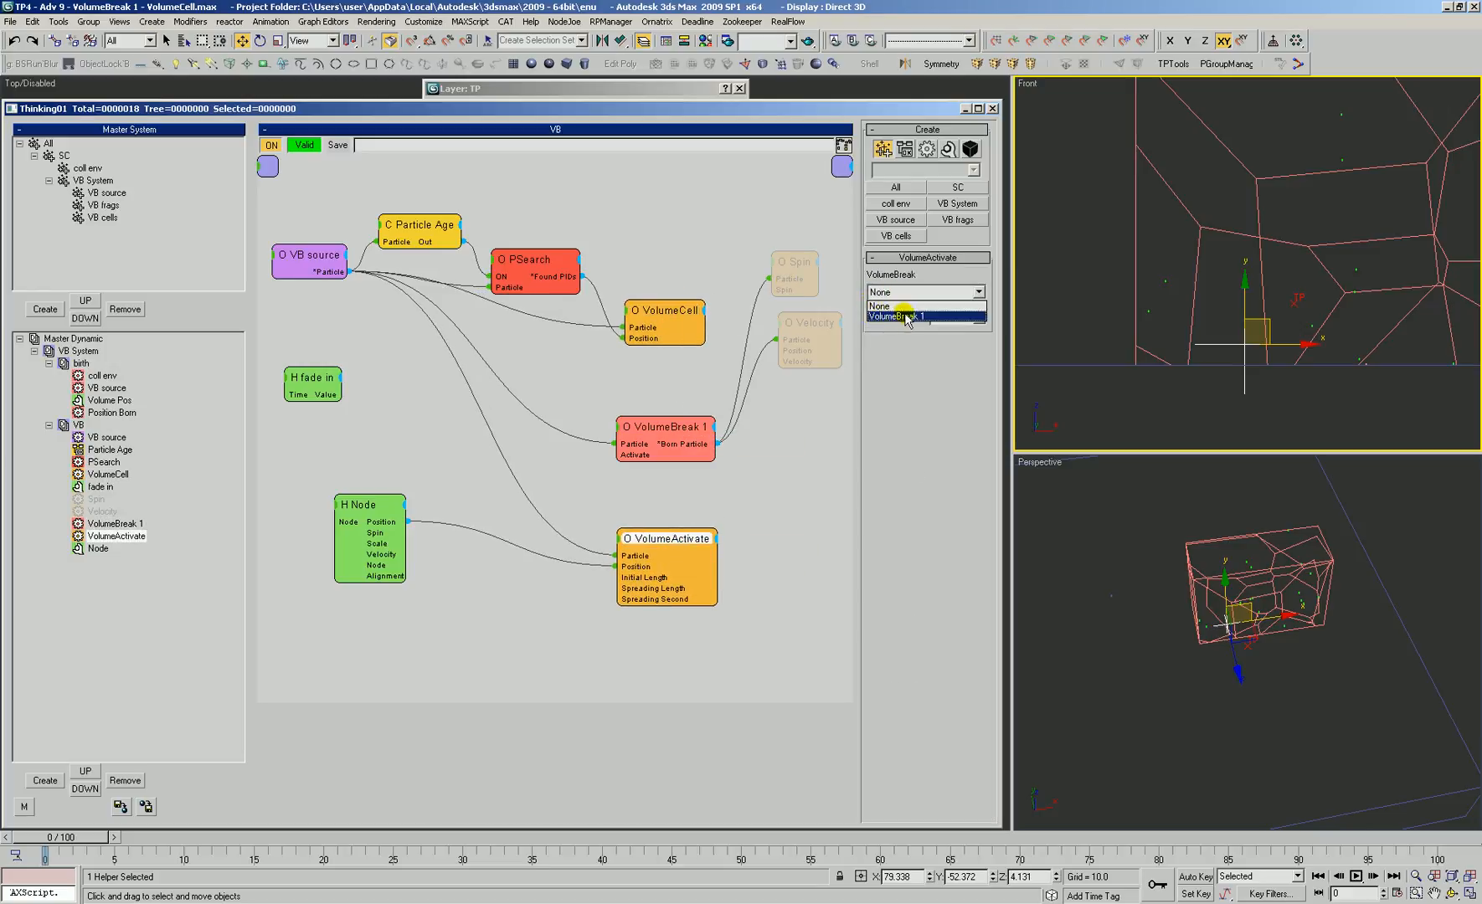
{"action": "left_click", "coordinate": [916, 318]}
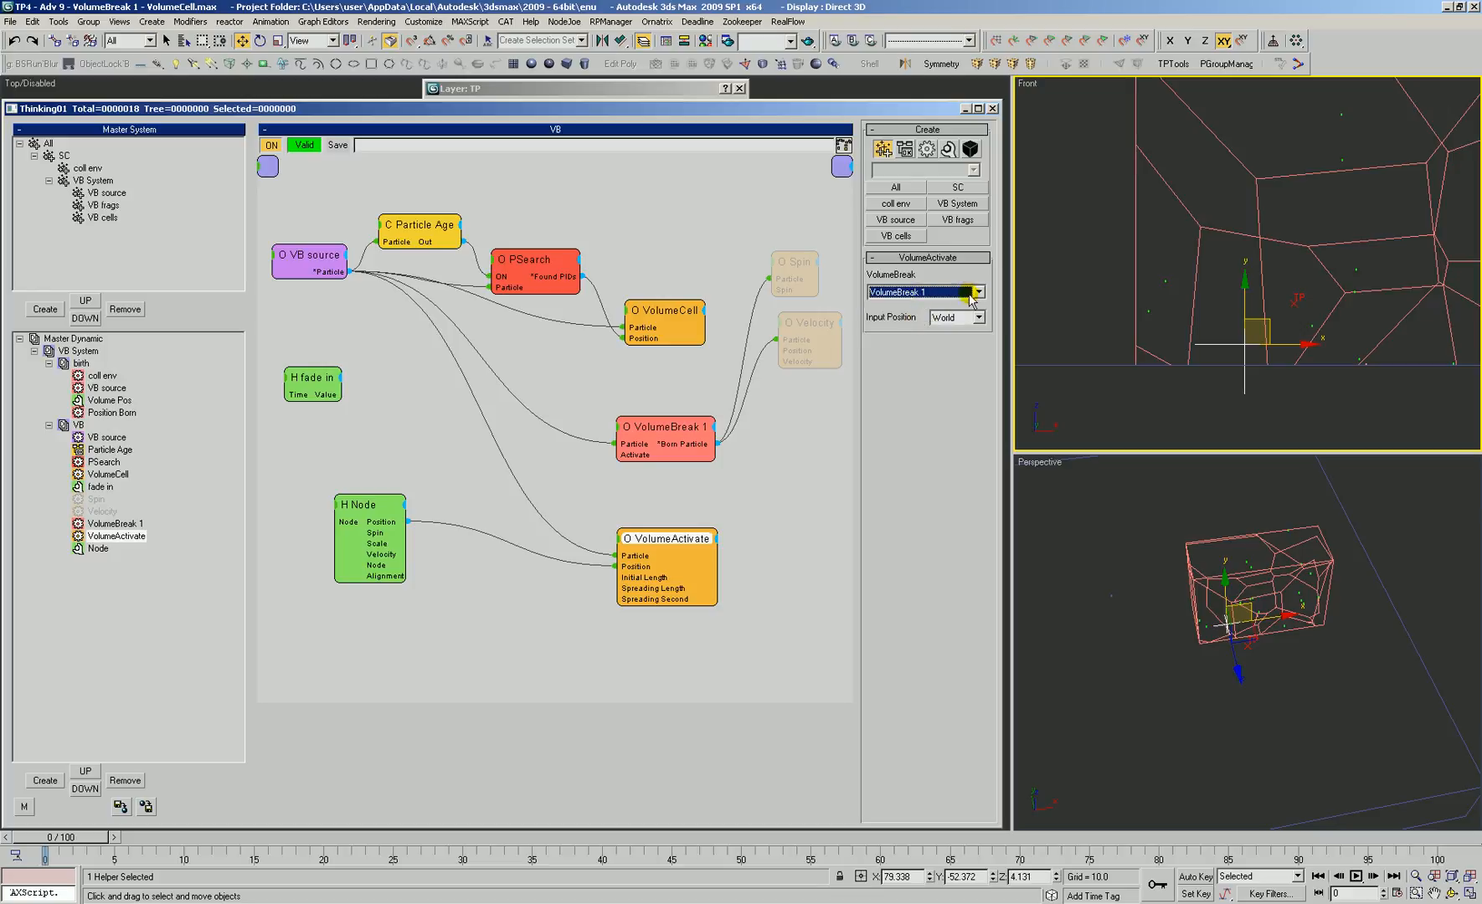
{"action": "left_click", "coordinate": [1116, 408]}
{"action": "scroll", "coordinate": [1190, 390], "scroll_direction": "down", "scroll_amount": 5}
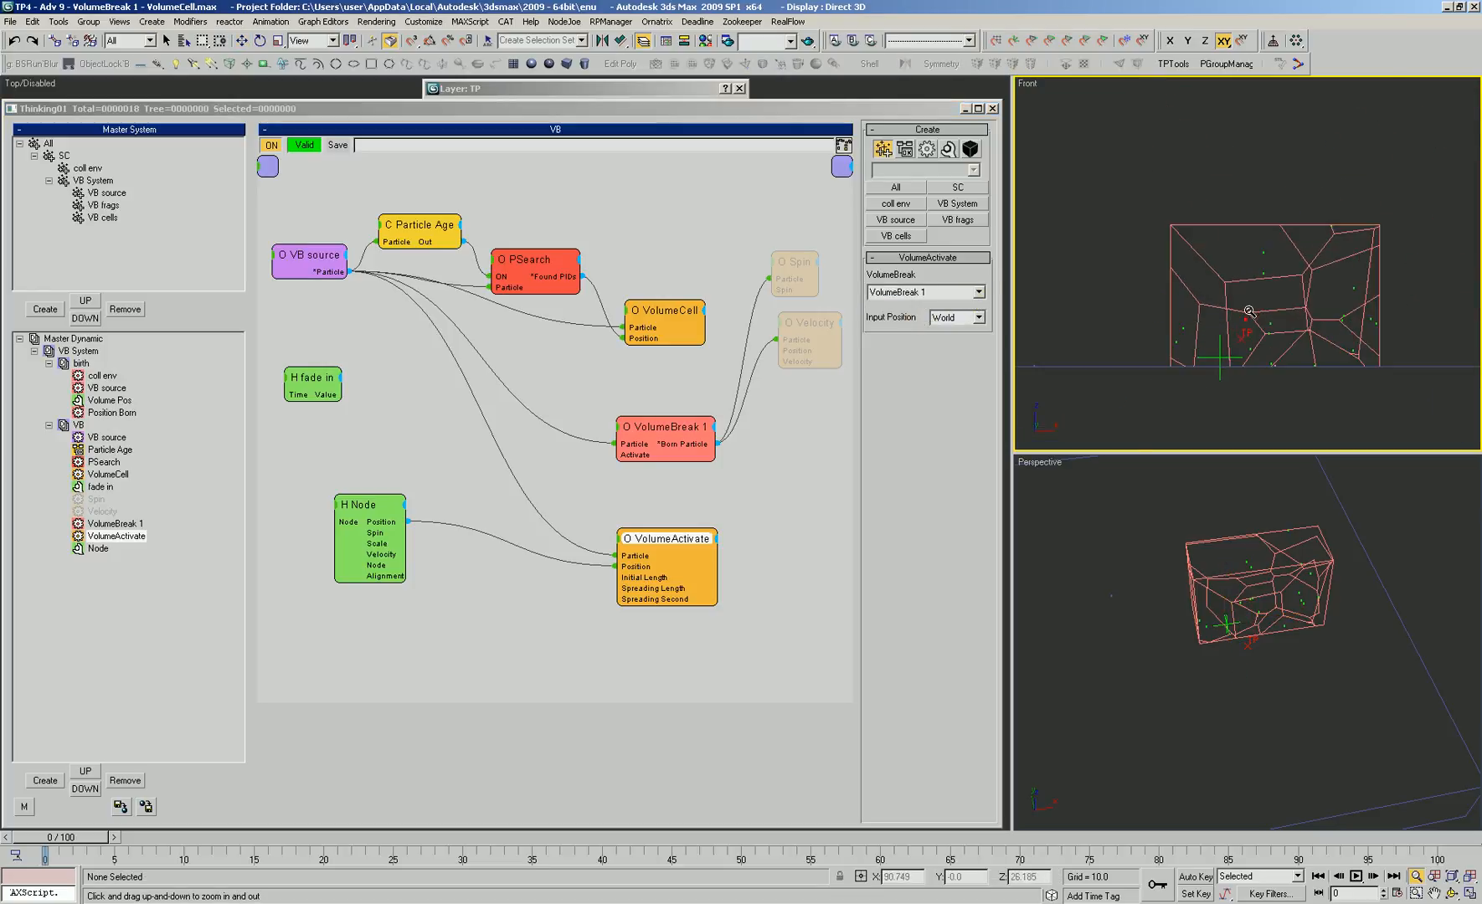
{"action": "key", "text": "q"}
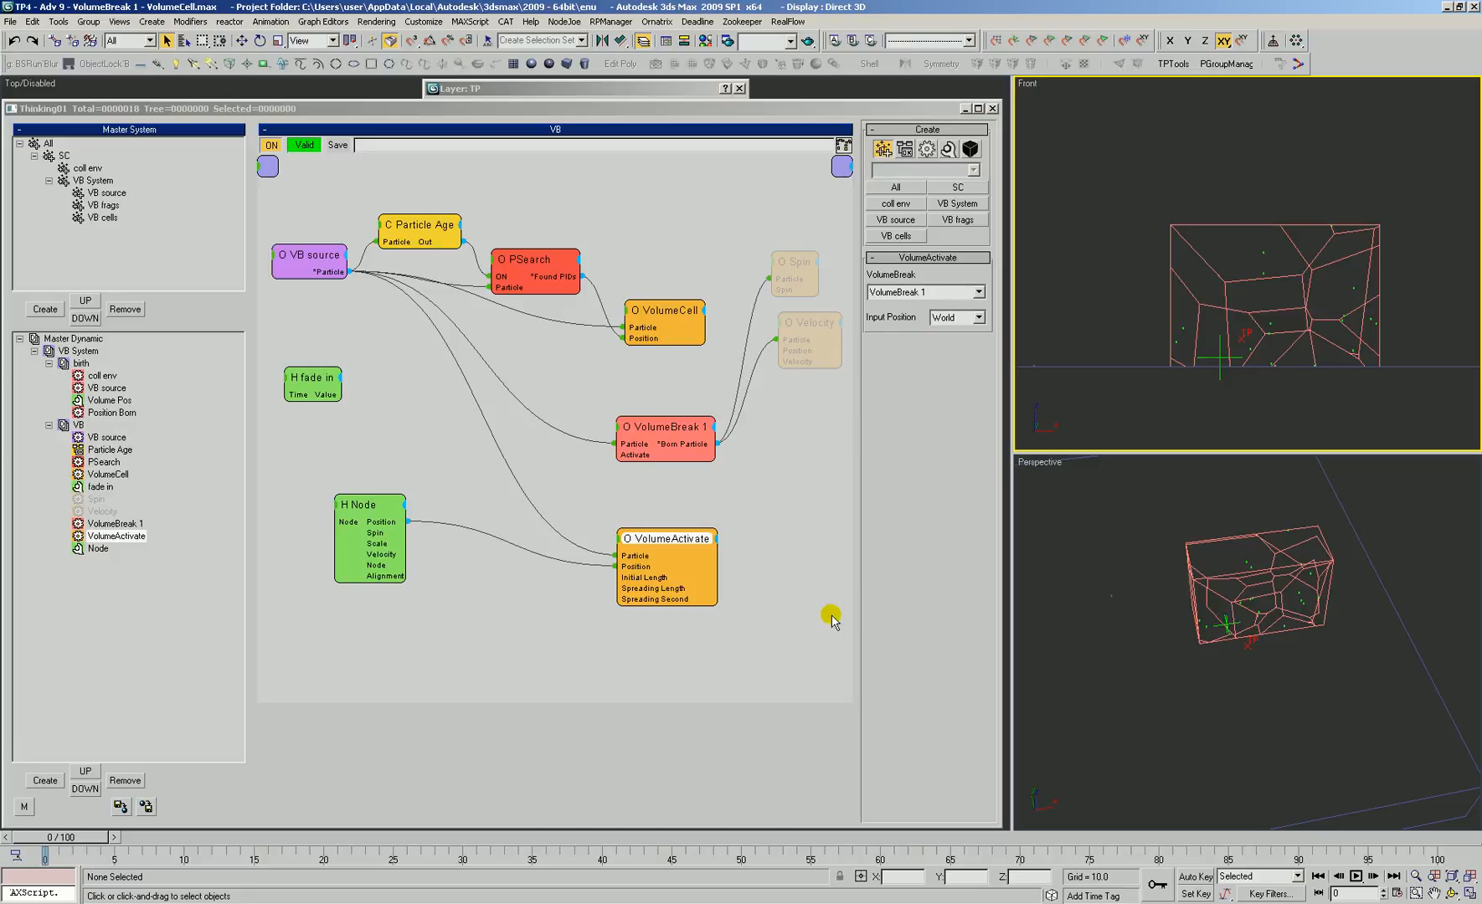
Collapse the Node helper to its connected Position port and align it with VolumeActivate
{"action": "double_click", "coordinate": [368, 505]}
{"action": "double_click", "coordinate": [368, 505]}
{"action": "left_click_drag", "start_coordinate": [369, 505], "coordinate": [340, 496]}
{"action": "left_click_drag", "start_coordinate": [642, 533], "coordinate": [644, 519]}
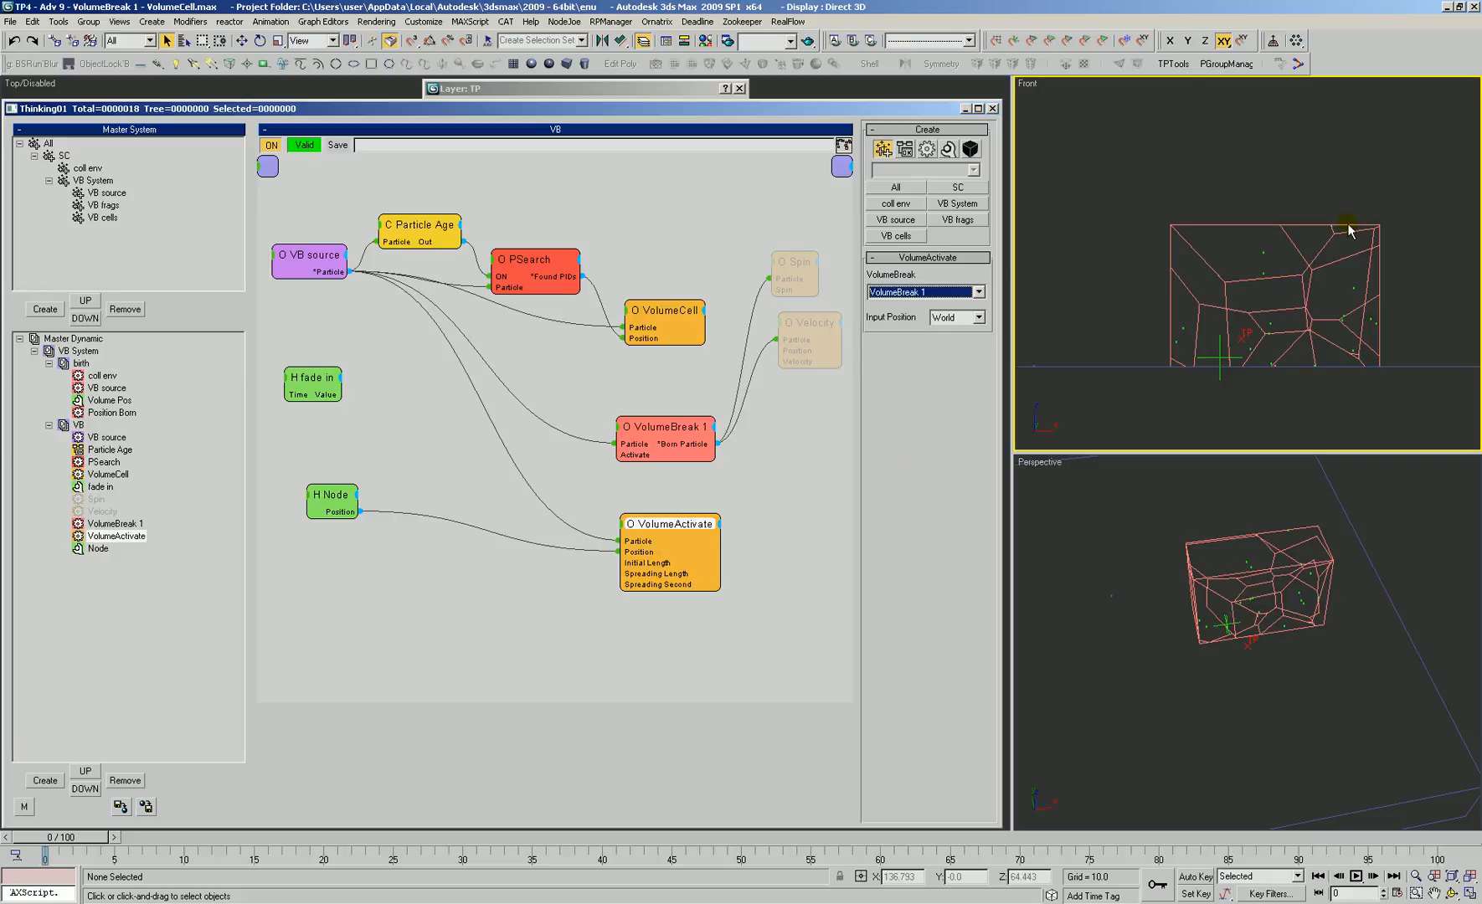
Greatly increase Position Born's Pistol Shot count so the box is divided into many more cells
{"action": "left_click", "coordinate": [106, 400]}
{"action": "left_click", "coordinate": [111, 412]}
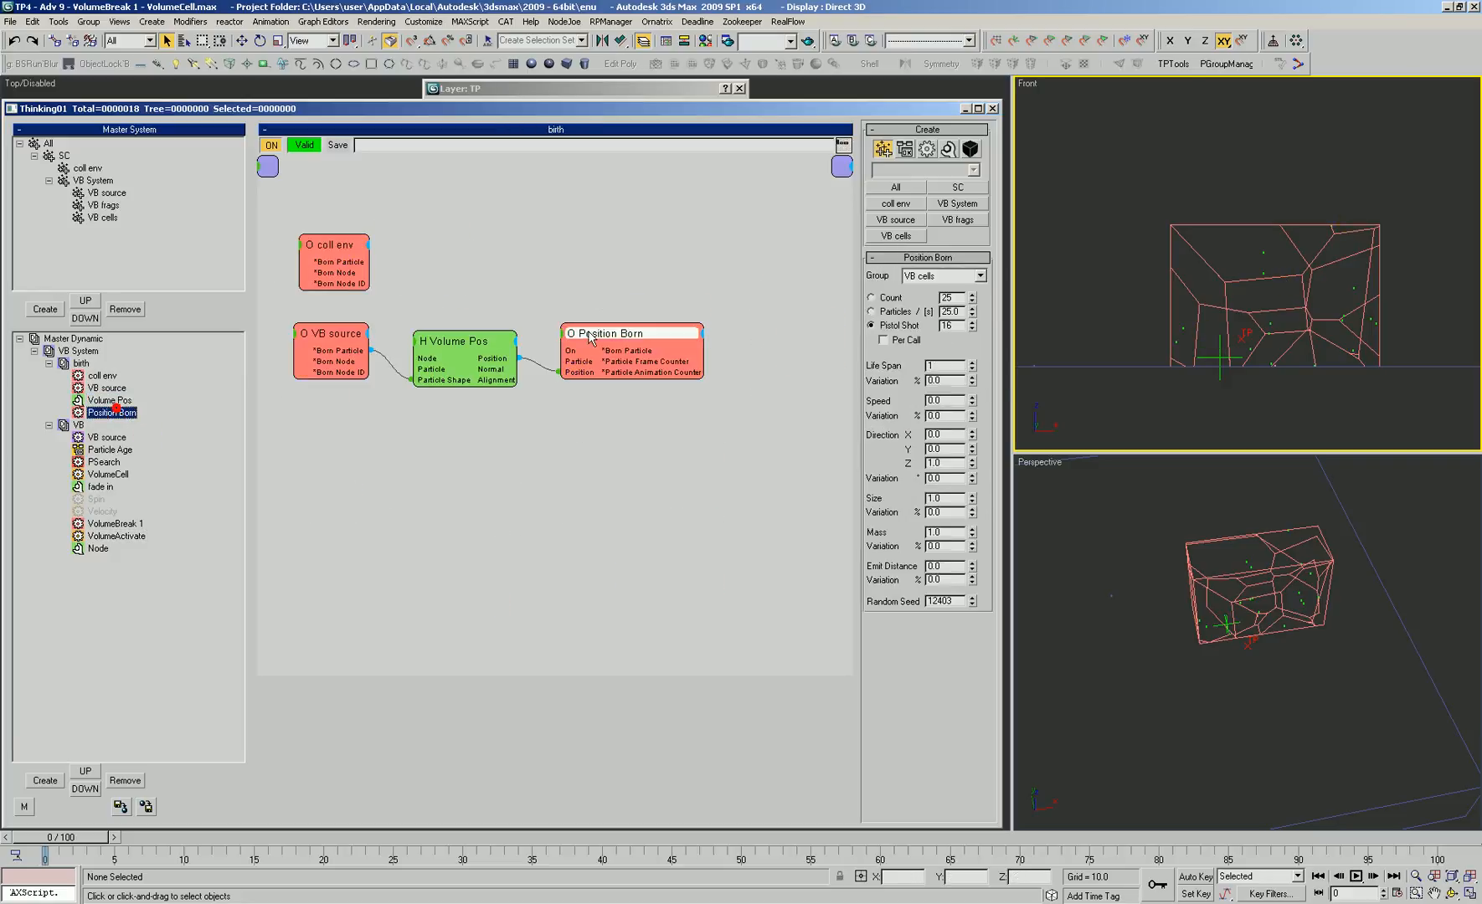
{"action": "mouse_move", "coordinate": [970, 325]}
{"action": "left_mouse_down"}
{"action": "mouse_move", "coordinate": [971, 338]}
{"action": "mouse_move", "coordinate": [971, 322]}
{"action": "left_mouse_up"}
{"action": "left_click", "coordinate": [360, 587]}
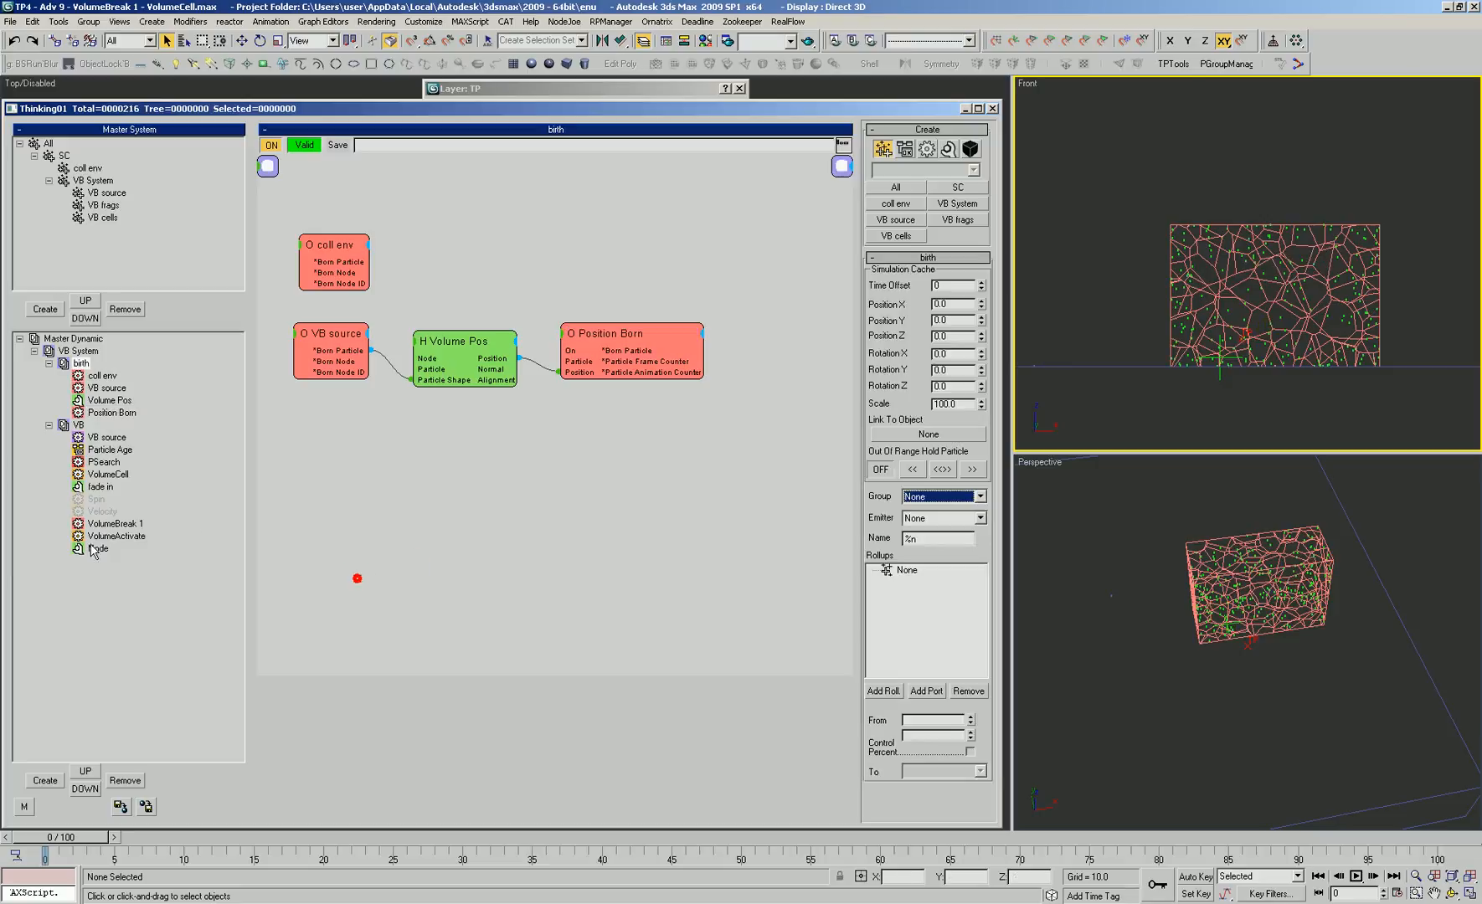
Open the VB dynamic set and shift its node network down within an enlarged canvas
{"action": "left_click", "coordinate": [109, 536]}
{"action": "right_click", "coordinate": [373, 559]}
{"action": "left_click", "coordinate": [416, 605]}
{"action": "mouse_move", "coordinate": [501, 609]}
{"action": "left_click", "coordinate": [633, 650]}
{"action": "left_click_drag", "start_coordinate": [623, 562], "coordinate": [483, 610]}
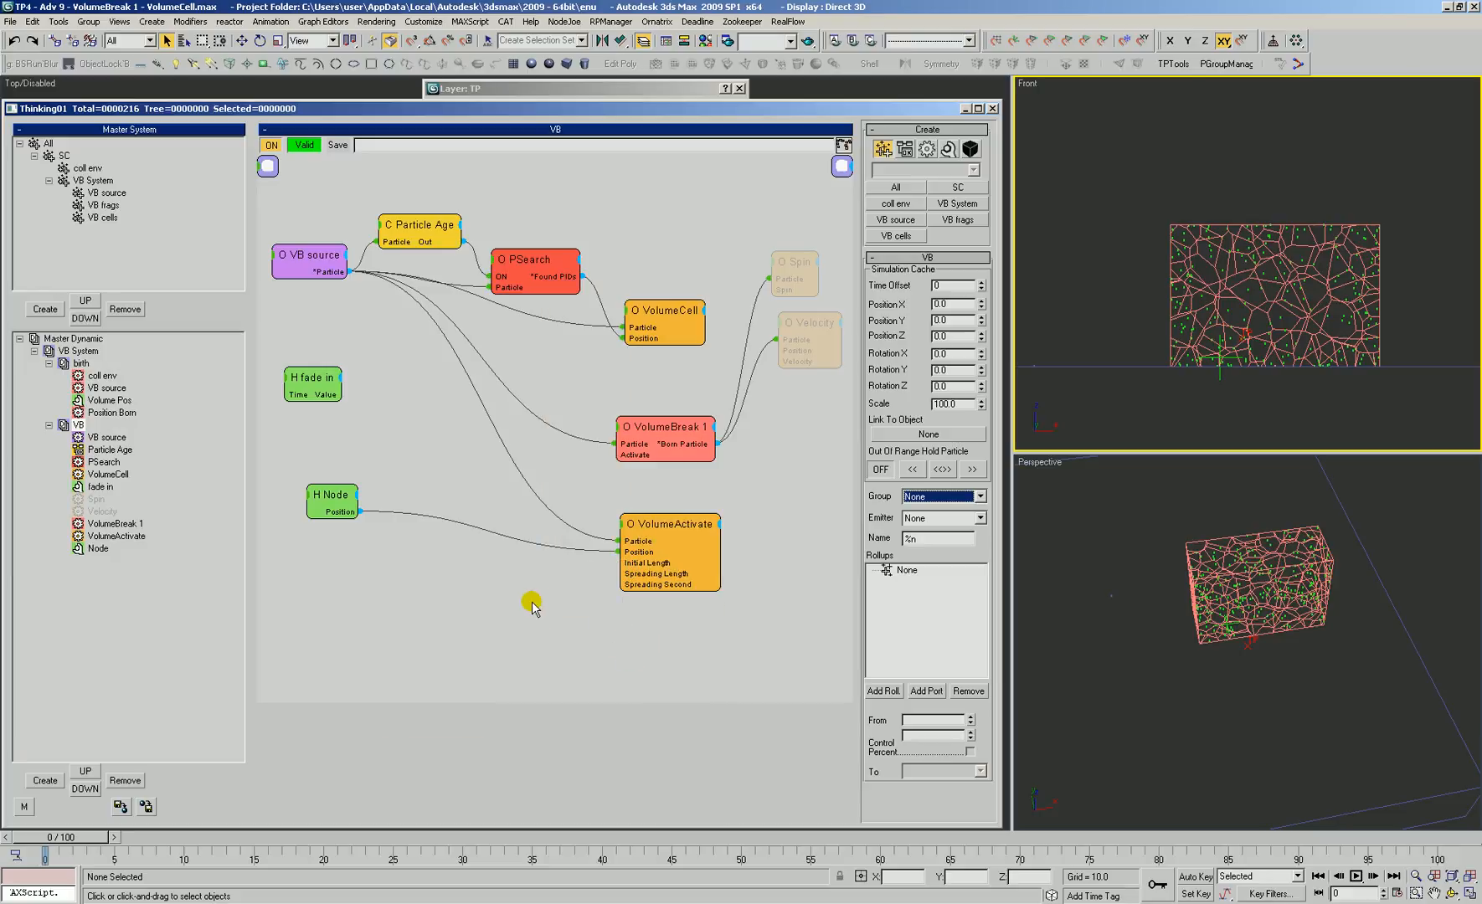
{"action": "left_click_drag", "start_coordinate": [576, 702], "coordinate": [584, 798]}
Gauge the activation radius around the Point helper in the Front view with a temporary line
{"action": "middle_click_drag", "start_coordinate": [1189, 393], "coordinate": [1184, 343], "text": "ctrl+alt"}
{"action": "right_click", "coordinate": [1247, 352]}
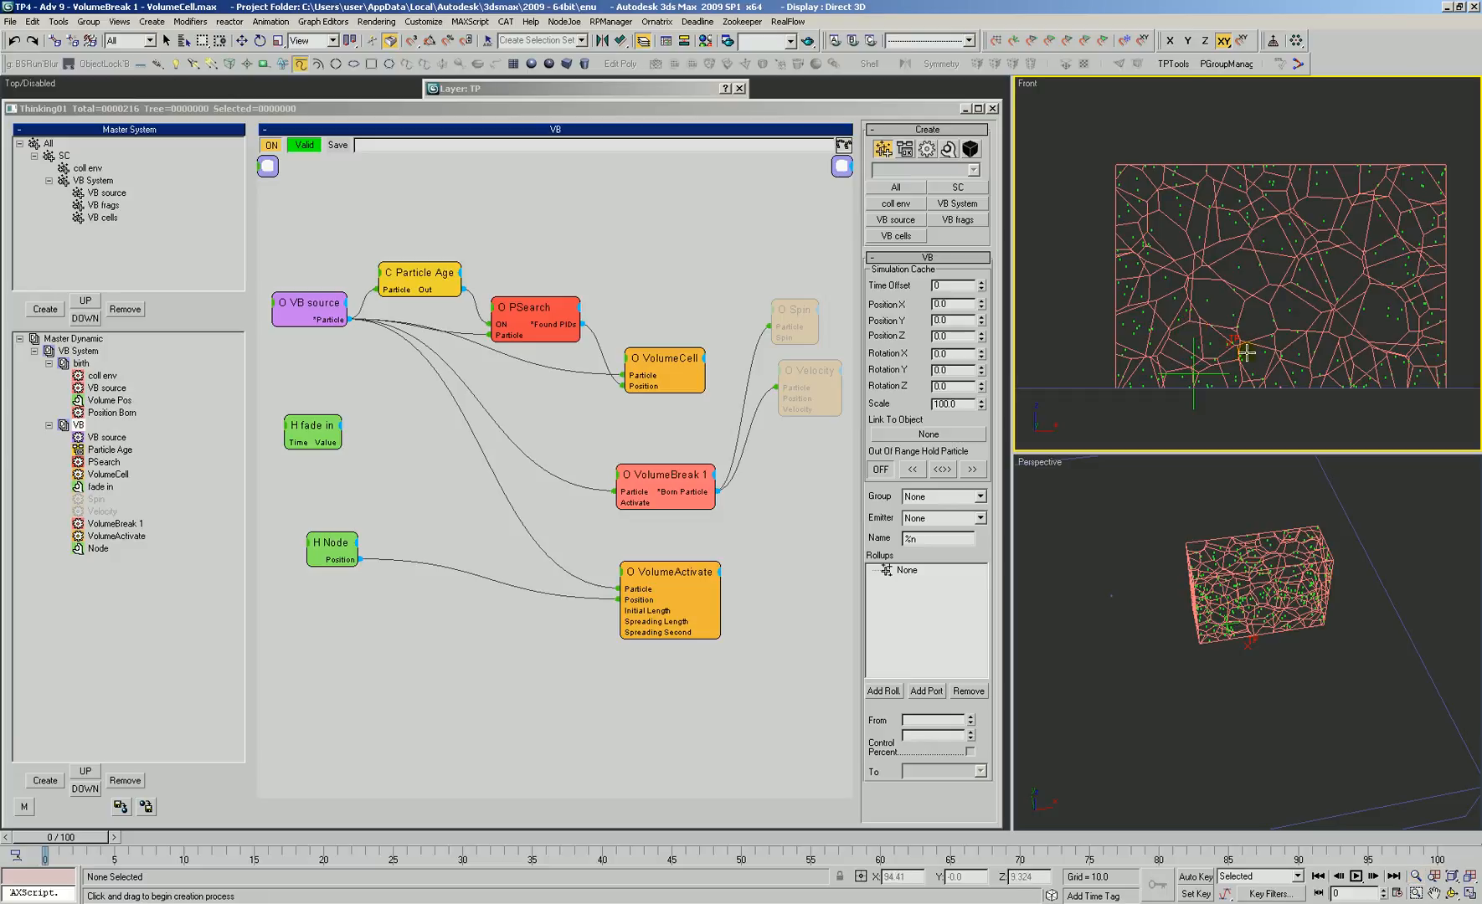
{"action": "left_click", "coordinate": [1194, 374]}
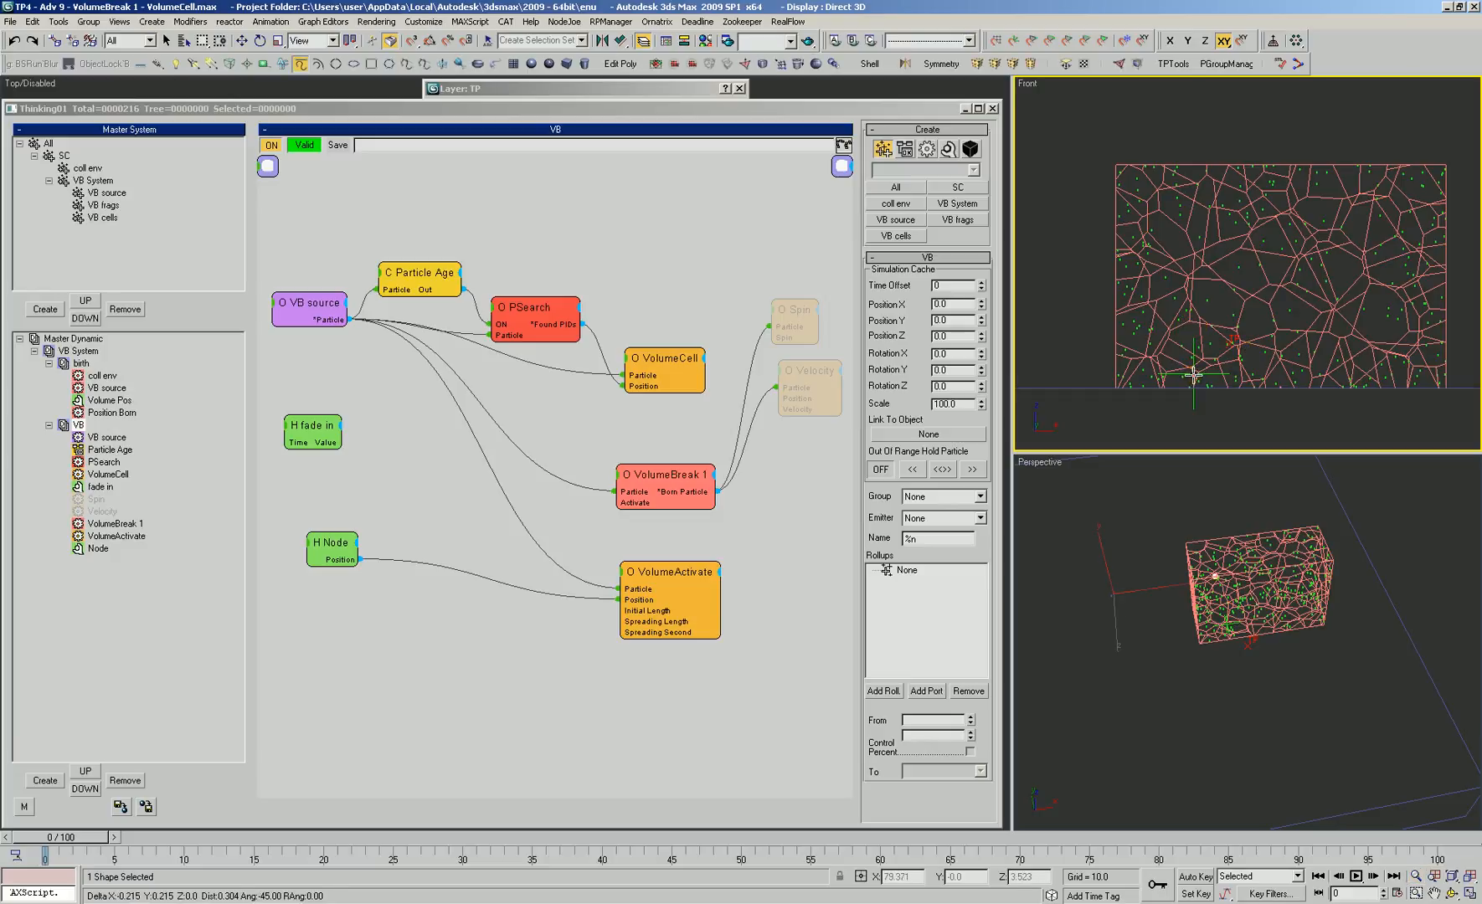
{"action": "right_click", "coordinate": [1238, 304]}
Add a standard Float helper to the VB network and place it beside VolumeActivate
{"action": "right_click", "coordinate": [347, 622]}
{"action": "mouse_move", "coordinate": [394, 669]}
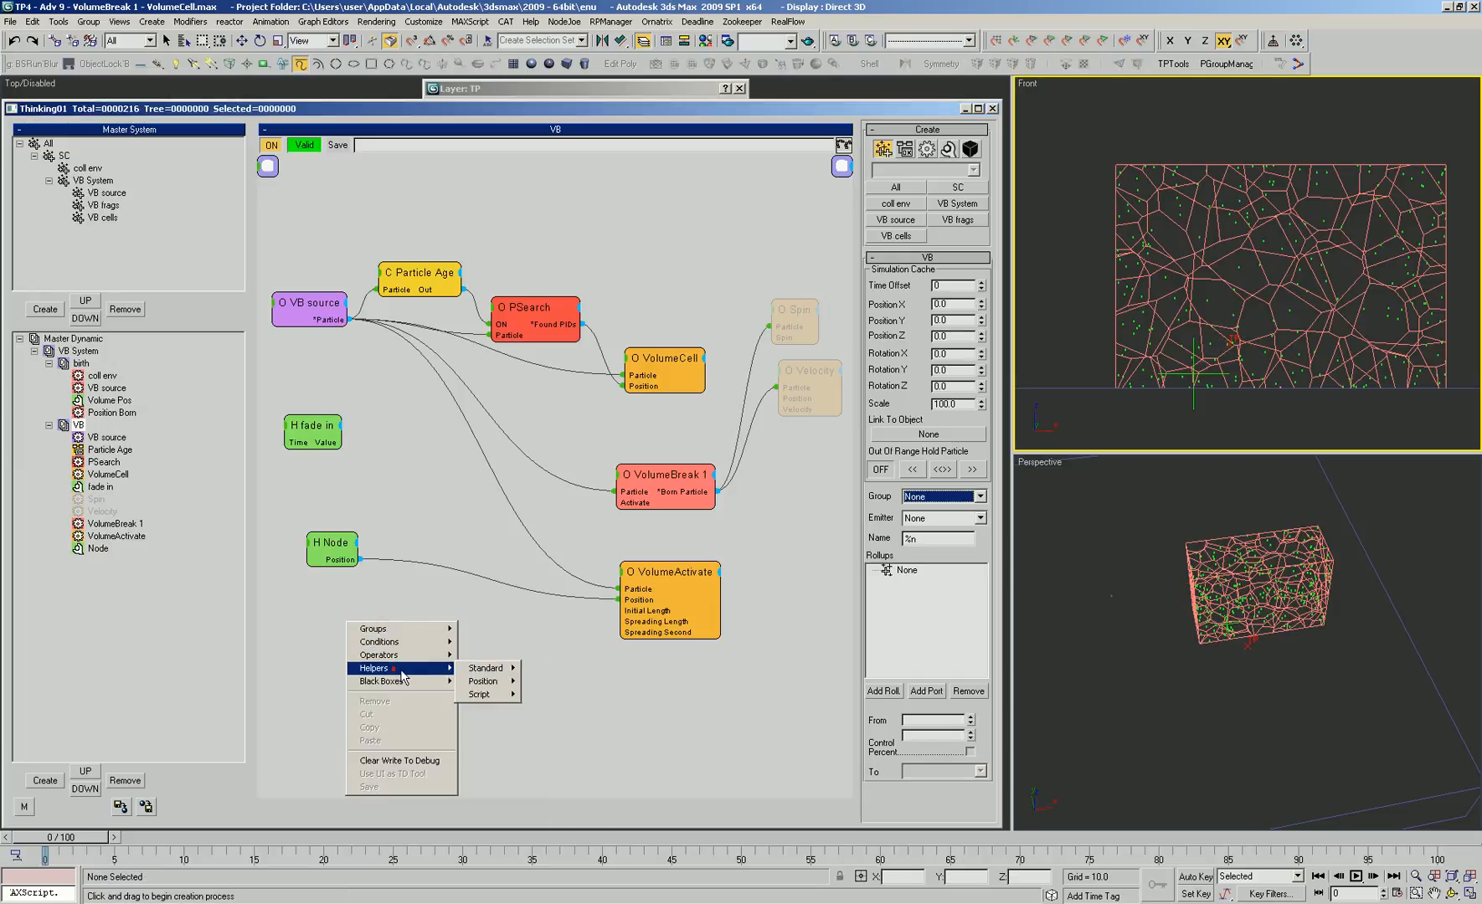
{"action": "left_click", "coordinate": [487, 670]}
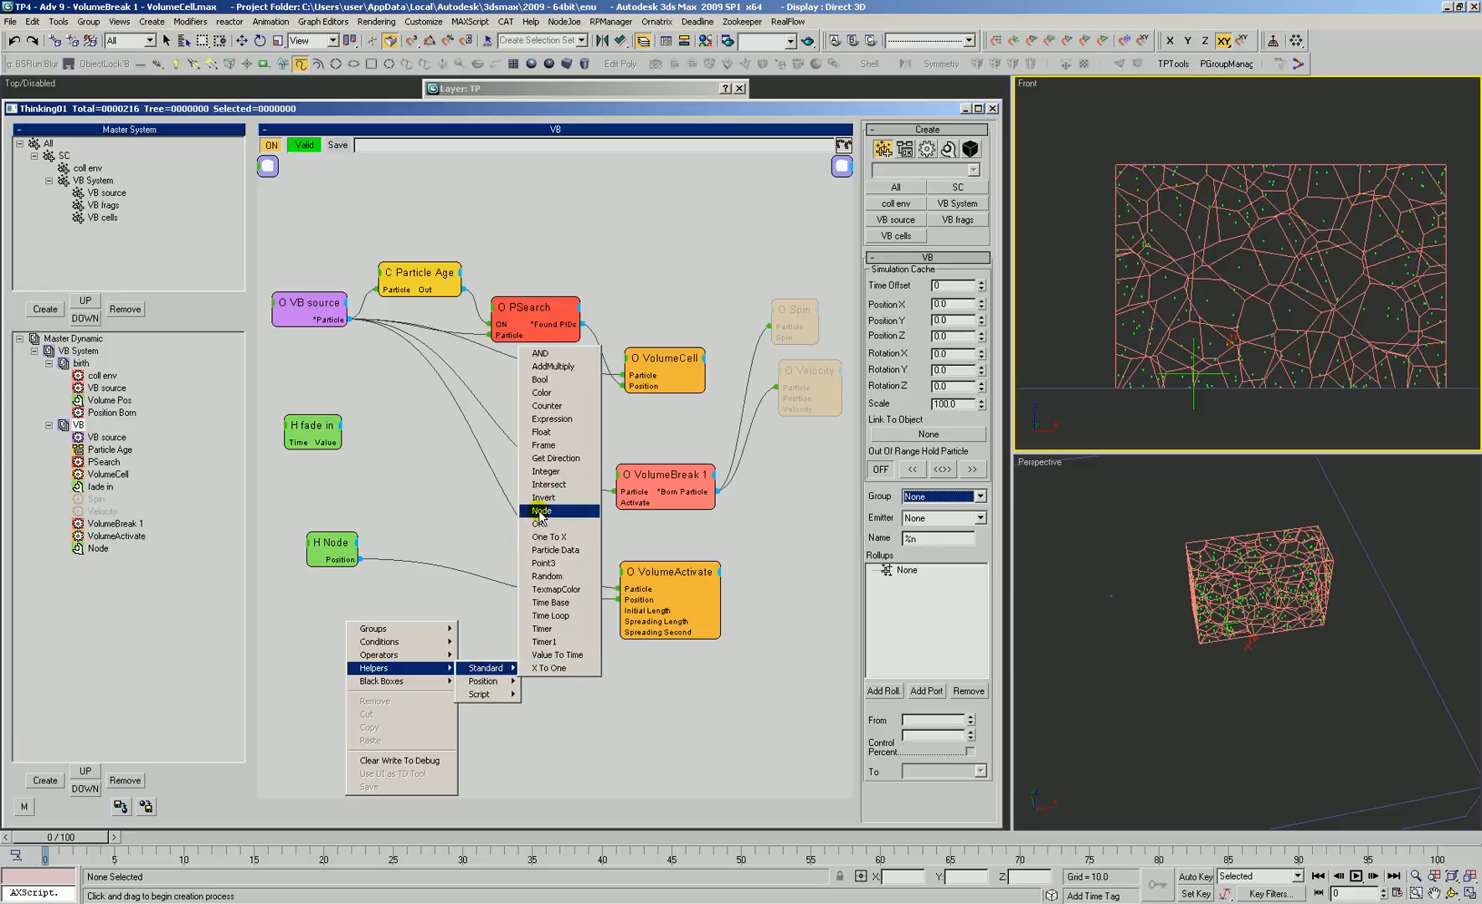
{"action": "left_click", "coordinate": [543, 433]}
{"action": "left_click_drag", "start_coordinate": [432, 627], "coordinate": [482, 606]}
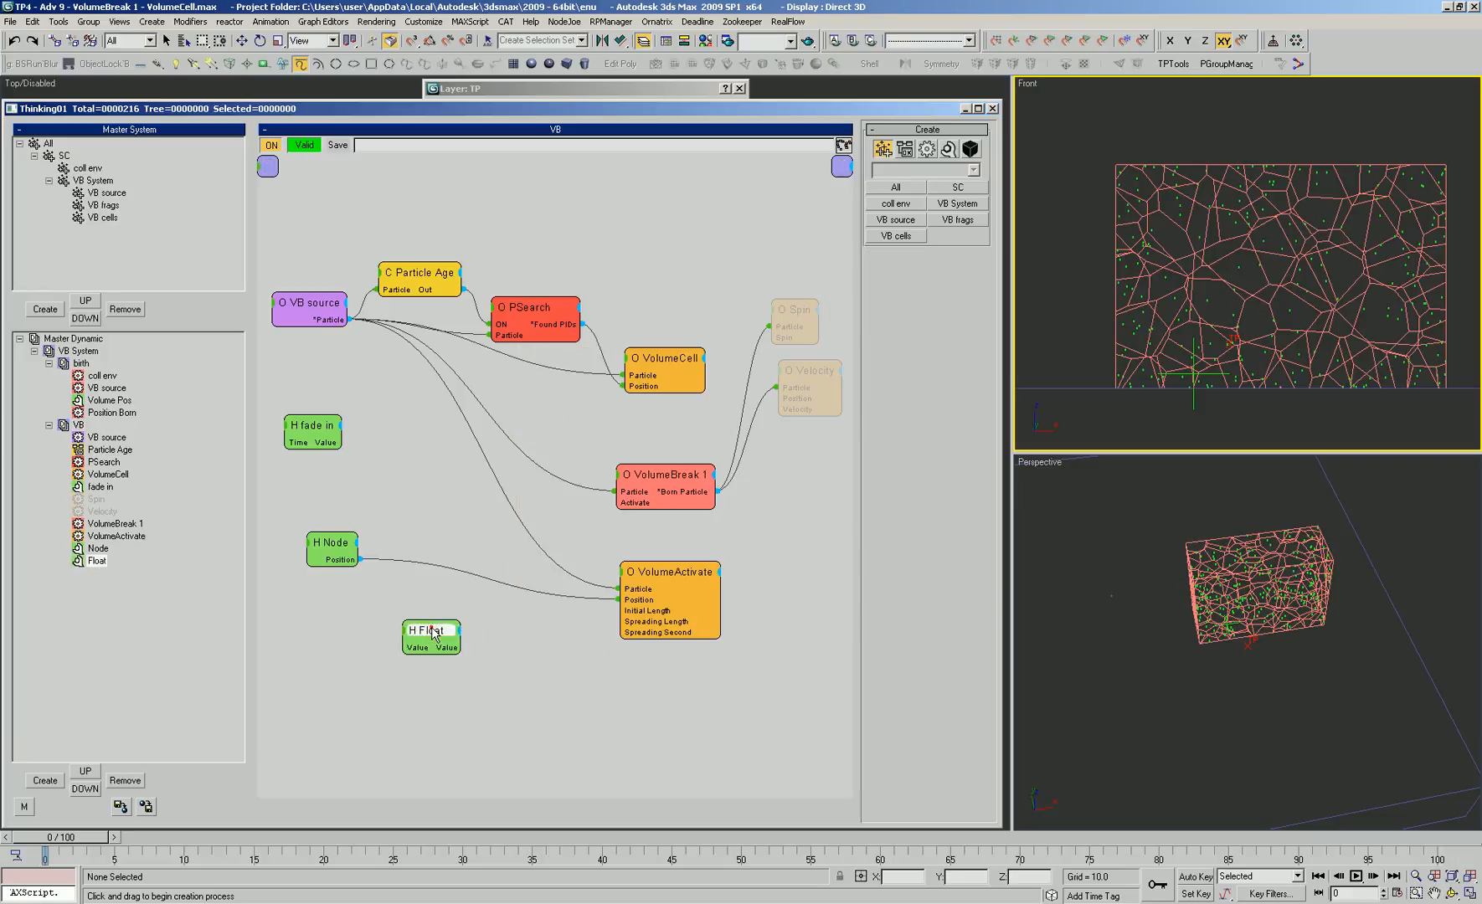
Connect Float's Value output to VolumeActivate's Initial Length, set the value to 22, and align both nodes
{"action": "left_click_drag", "start_coordinate": [640, 610], "coordinate": [495, 624]}
{"action": "left_click_drag", "start_coordinate": [485, 608], "coordinate": [451, 613]}
{"action": "left_click", "coordinate": [954, 269]}
{"action": "type", "text": "22"}
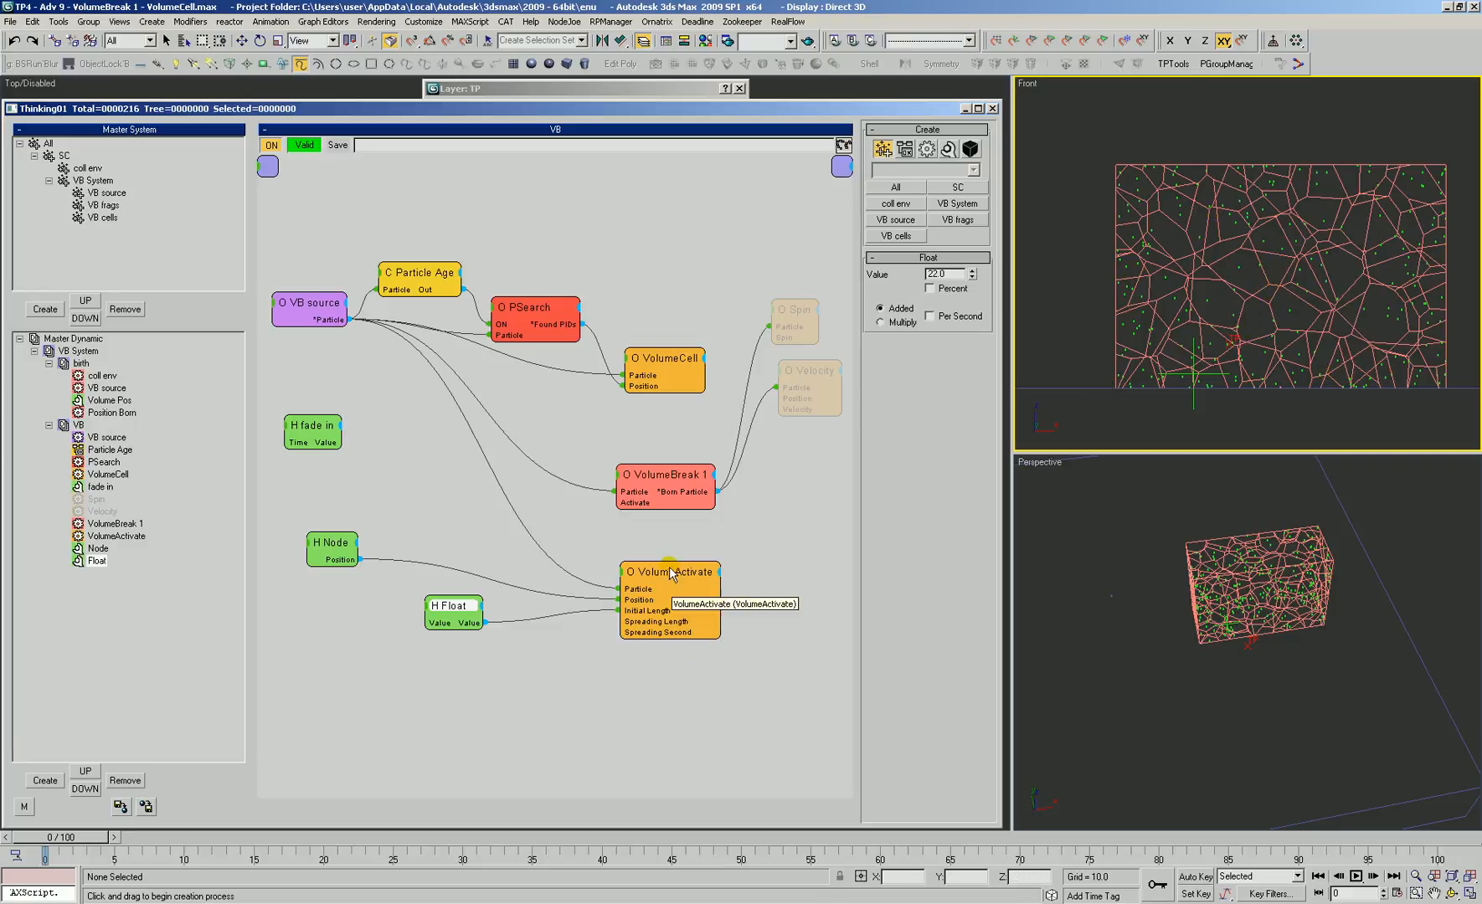
{"action": "left_click_drag", "start_coordinate": [662, 582], "coordinate": [692, 562]}
{"action": "left_click_drag", "start_coordinate": [487, 625], "coordinate": [485, 613]}
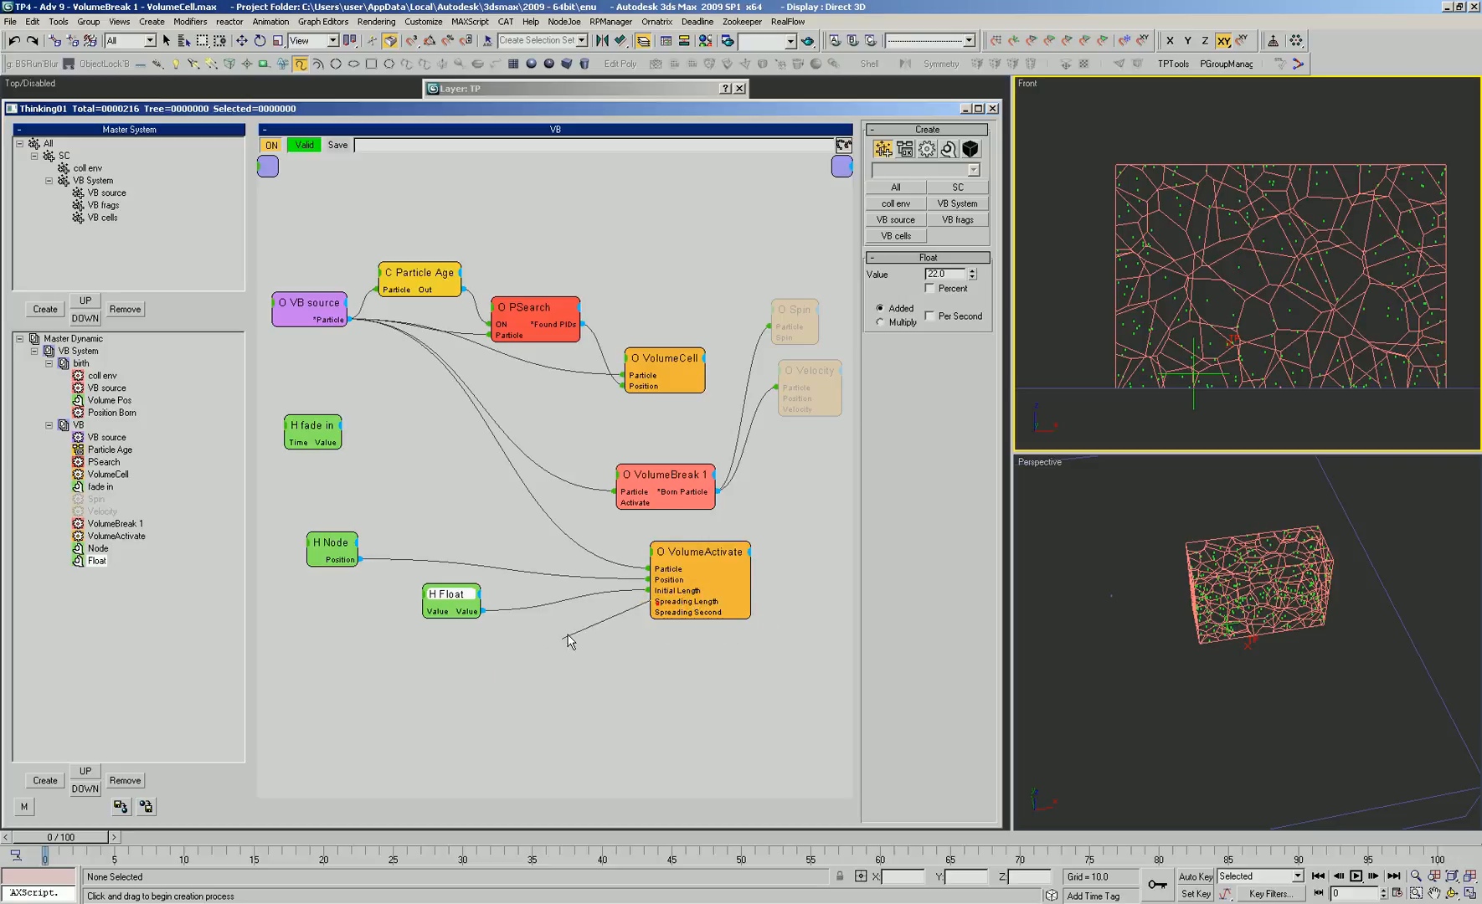
{"action": "left_click_drag", "start_coordinate": [657, 615], "coordinate": [523, 688]}
Scrub the first frames while adjusting Float's value to examine which cells activate around the Point helper
{"action": "left_click_drag", "start_coordinate": [101, 838], "coordinate": [73, 835]}
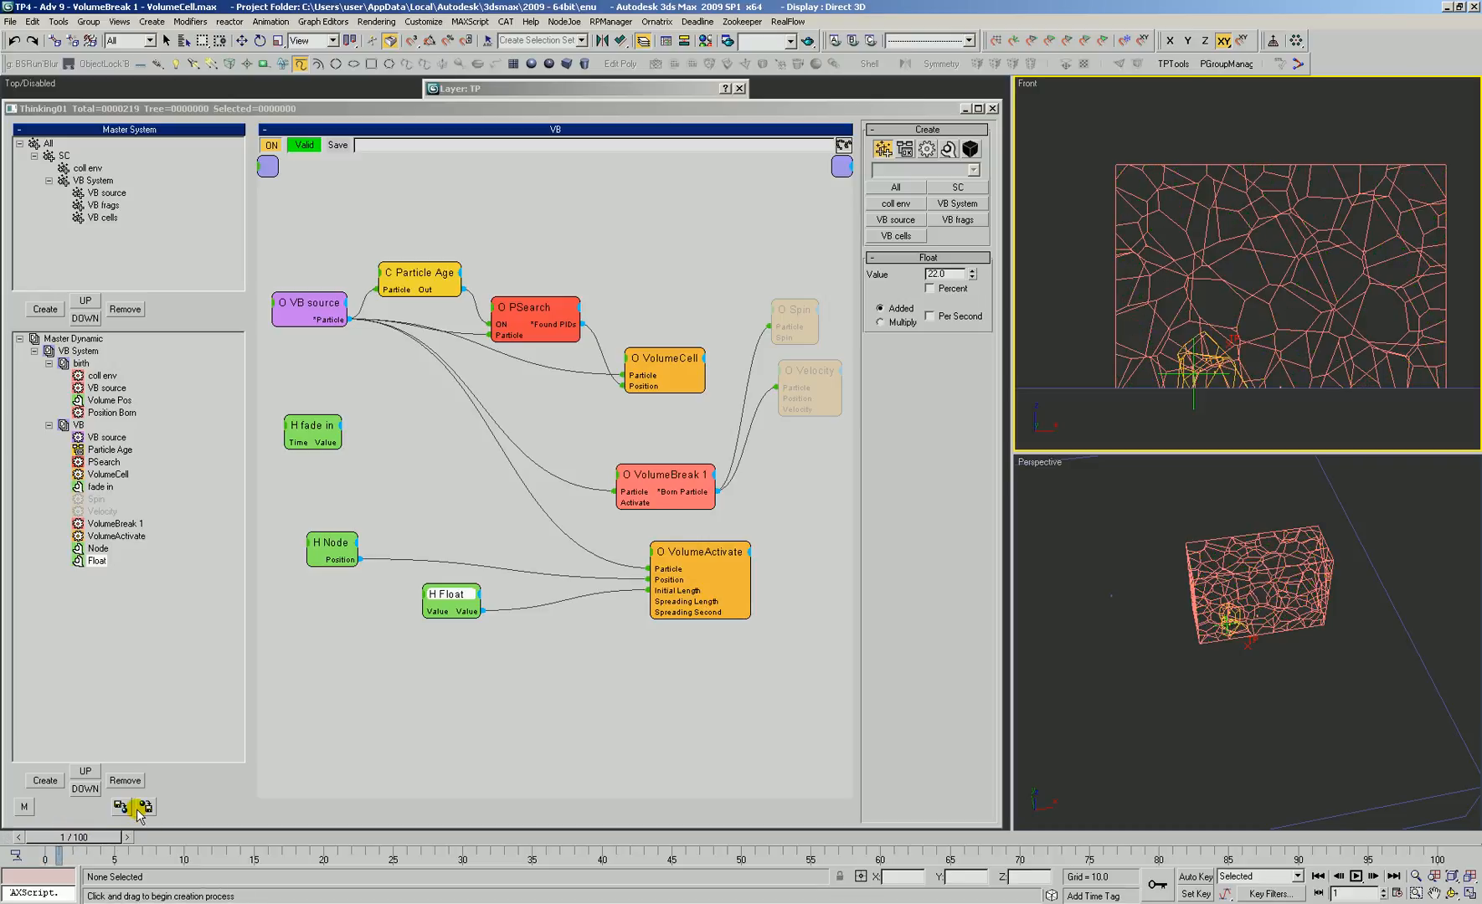
{"action": "left_click_drag", "start_coordinate": [444, 600], "coordinate": [440, 598]}
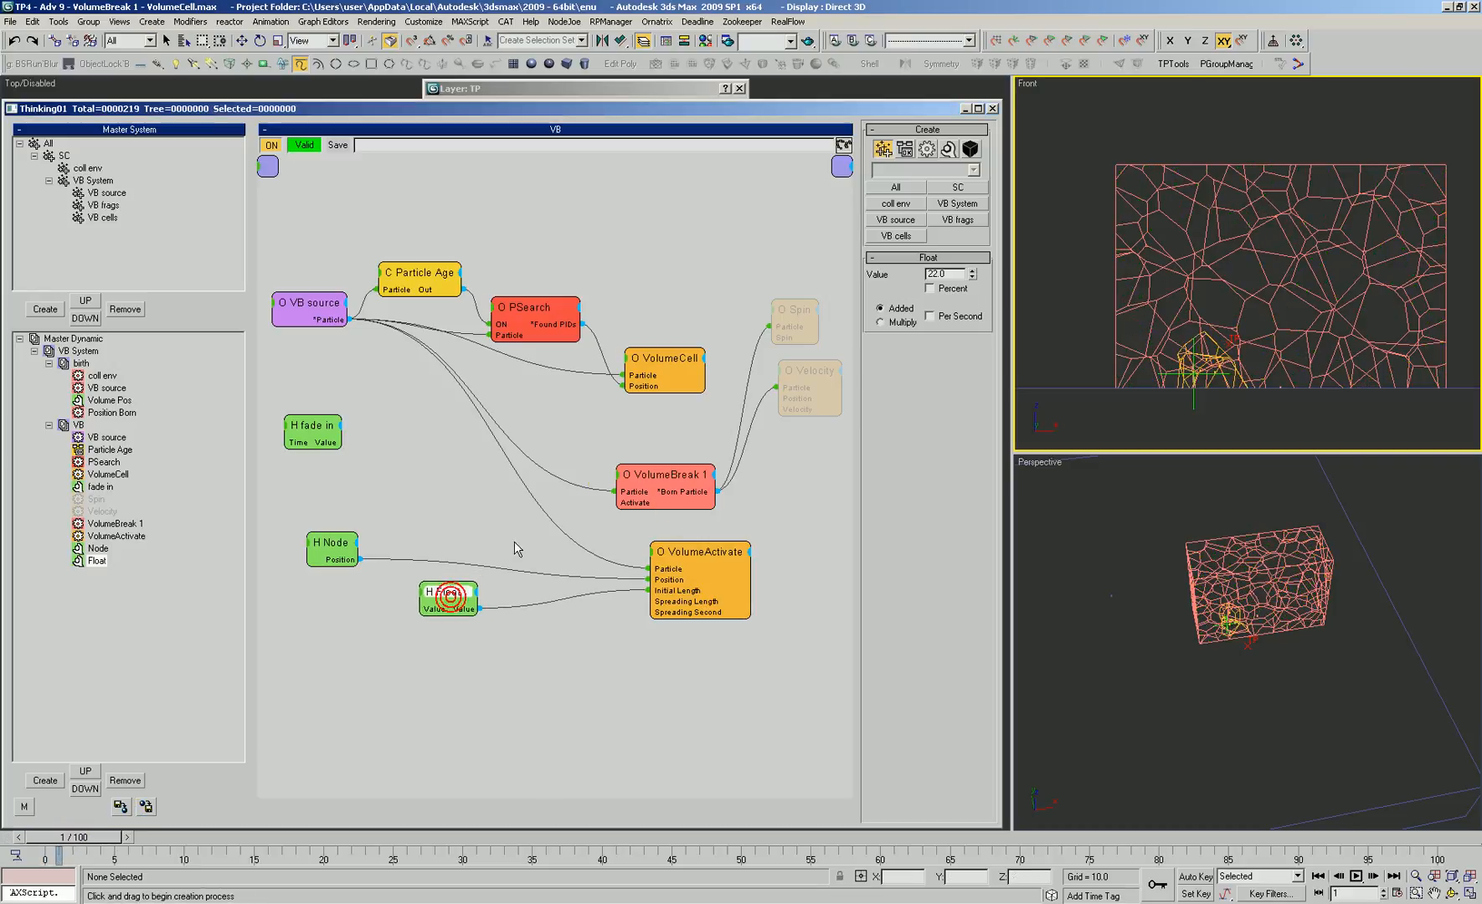
{"action": "left_click_drag", "start_coordinate": [971, 275], "coordinate": [953, 274]}
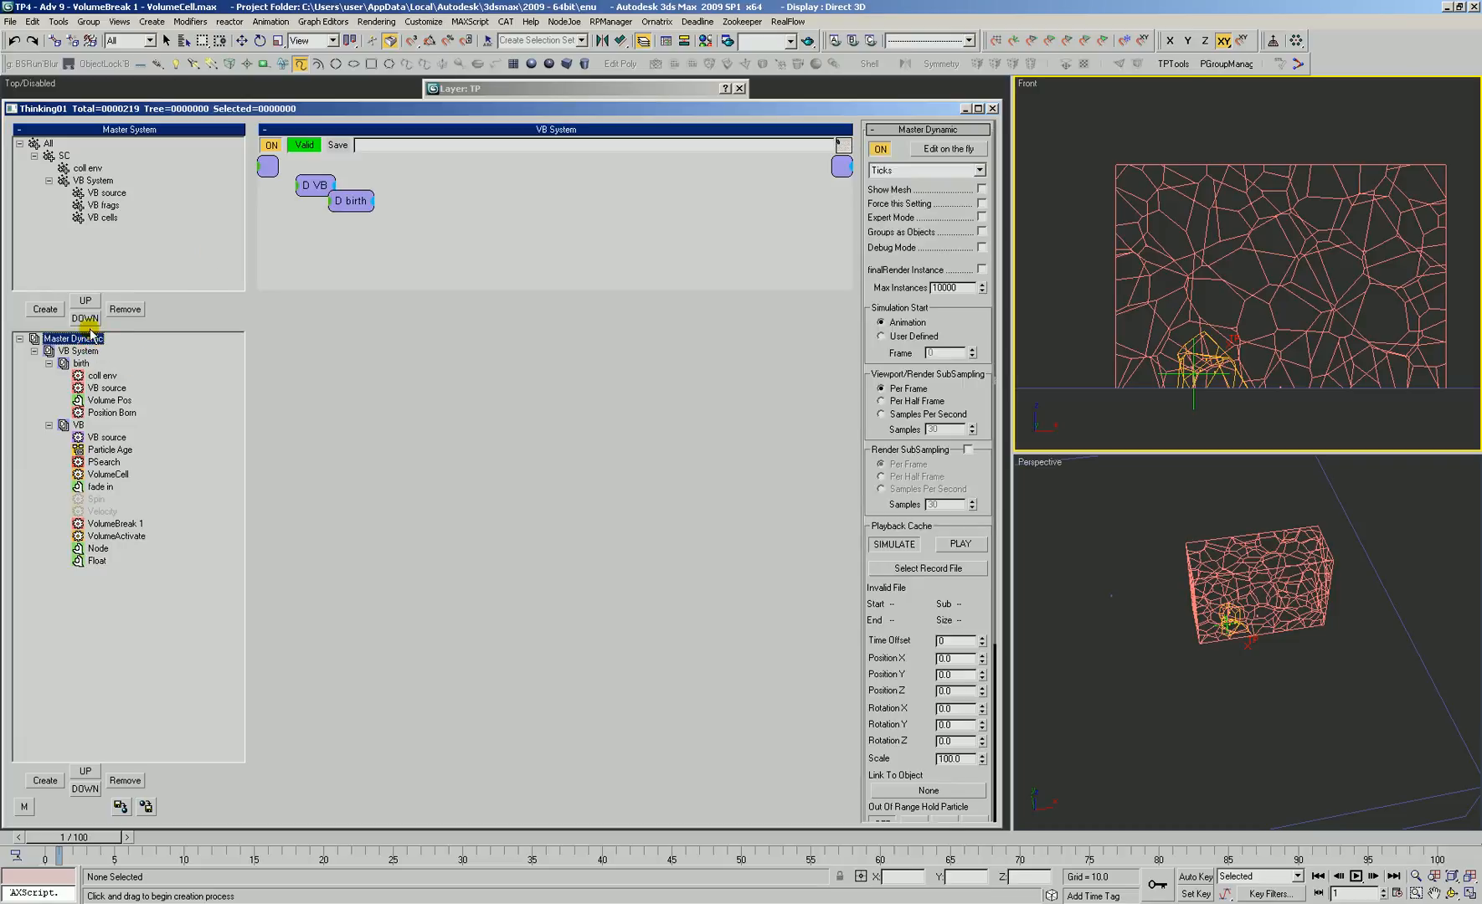
{"action": "mouse_move", "coordinate": [104, 838]}
{"action": "left_mouse_down"}
{"action": "mouse_move", "coordinate": [51, 838]}
{"action": "mouse_move", "coordinate": [76, 840]}
{"action": "left_mouse_up"}
Move VolumeBreak 1 below Float at the end of the VB operator order and check frame 1
{"action": "left_click", "coordinate": [103, 535]}
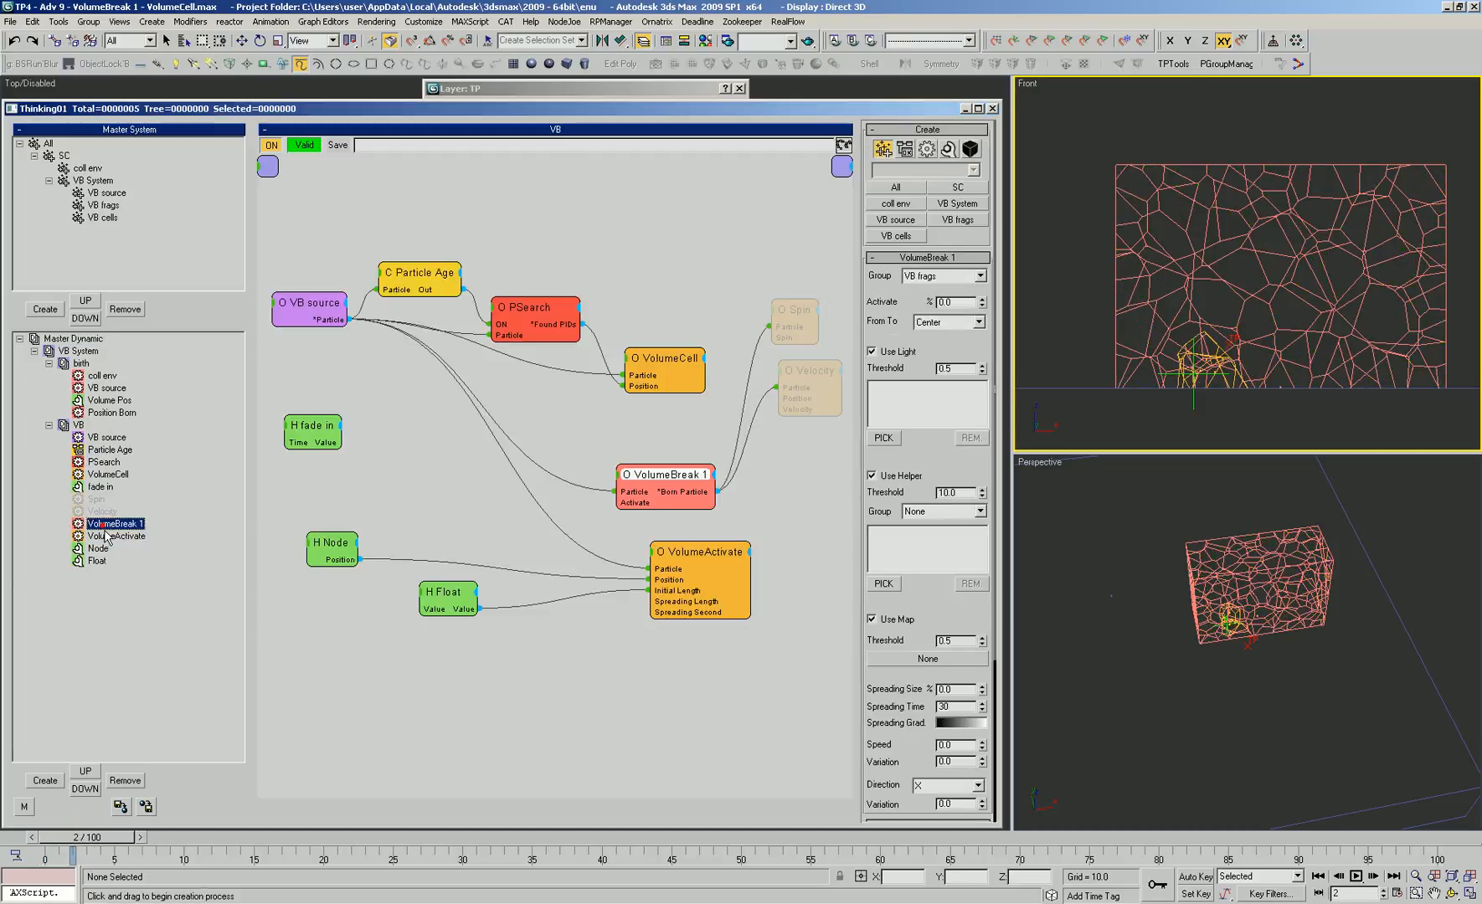
{"action": "left_click", "coordinate": [693, 562]}
{"action": "left_click_drag", "start_coordinate": [693, 562], "coordinate": [664, 565]}
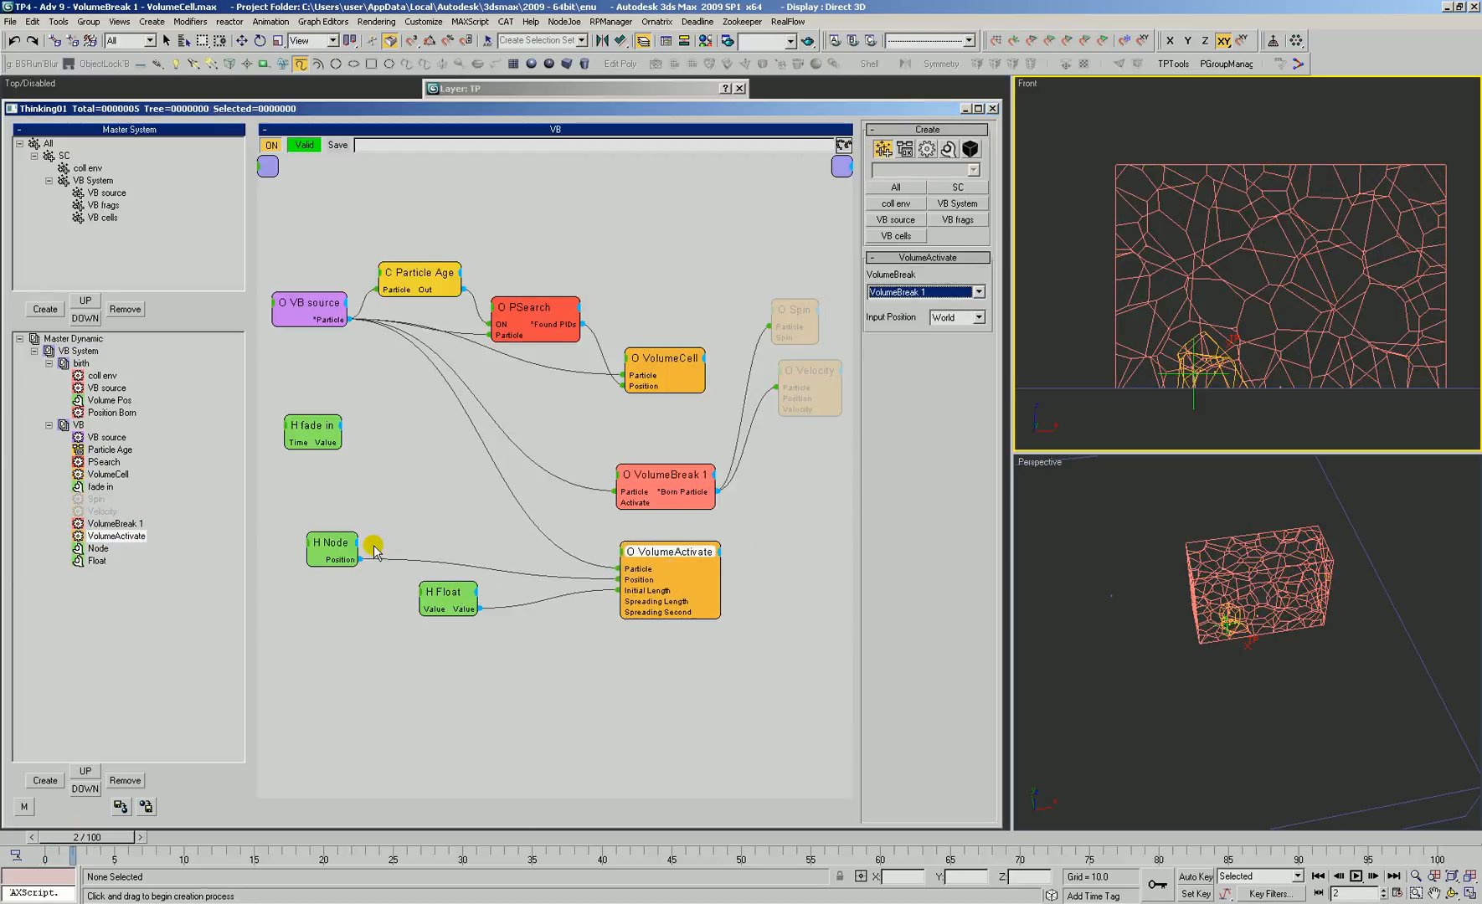
{"action": "left_click_drag", "start_coordinate": [123, 530], "coordinate": [95, 565]}
{"action": "mouse_move", "coordinate": [77, 844]}
{"action": "left_mouse_down"}
{"action": "mouse_move", "coordinate": [16, 838]}
{"action": "mouse_move", "coordinate": [70, 839]}
{"action": "left_mouse_up"}
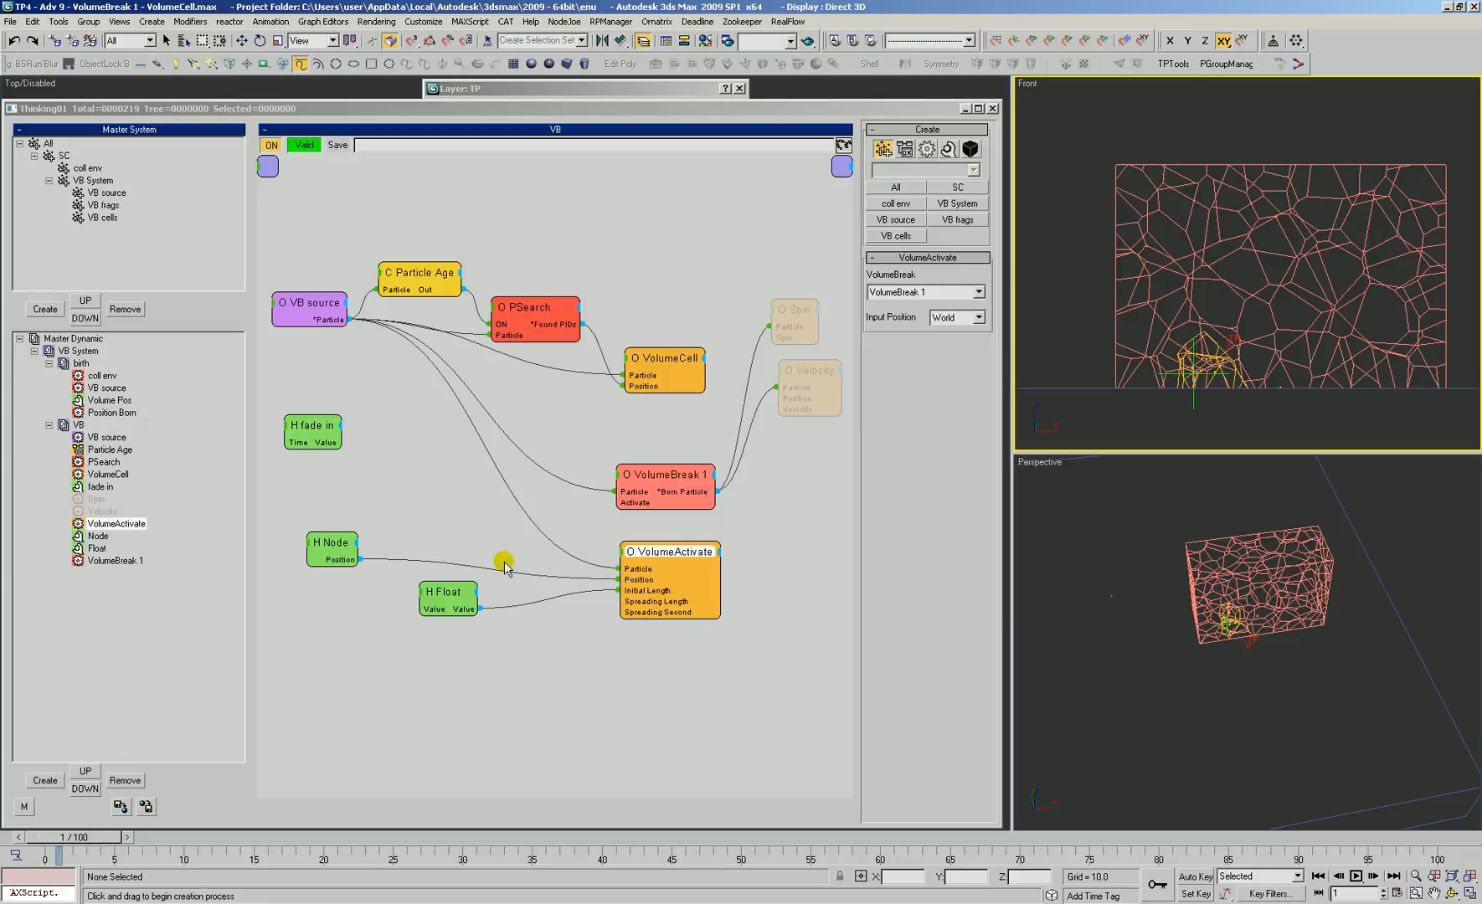
Rearrange the VolumeActivate, Float and Node boxes so their connections are clearly spaced
{"action": "left_click_drag", "start_coordinate": [646, 552], "coordinate": [634, 549]}
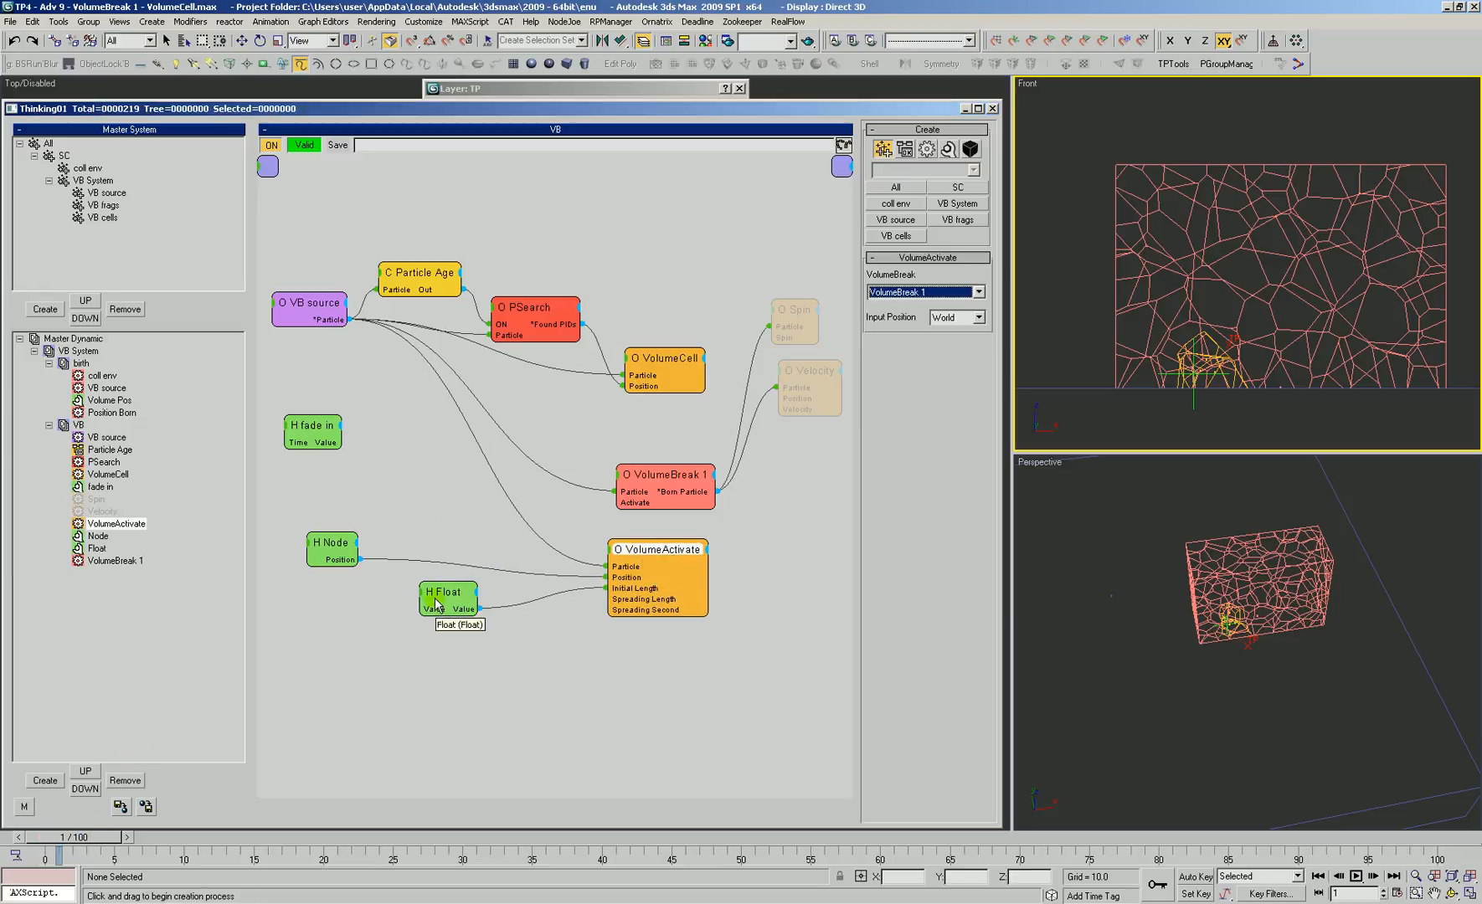
{"action": "left_click_drag", "start_coordinate": [437, 609], "coordinate": [432, 630]}
{"action": "left_click_drag", "start_coordinate": [323, 558], "coordinate": [343, 542]}
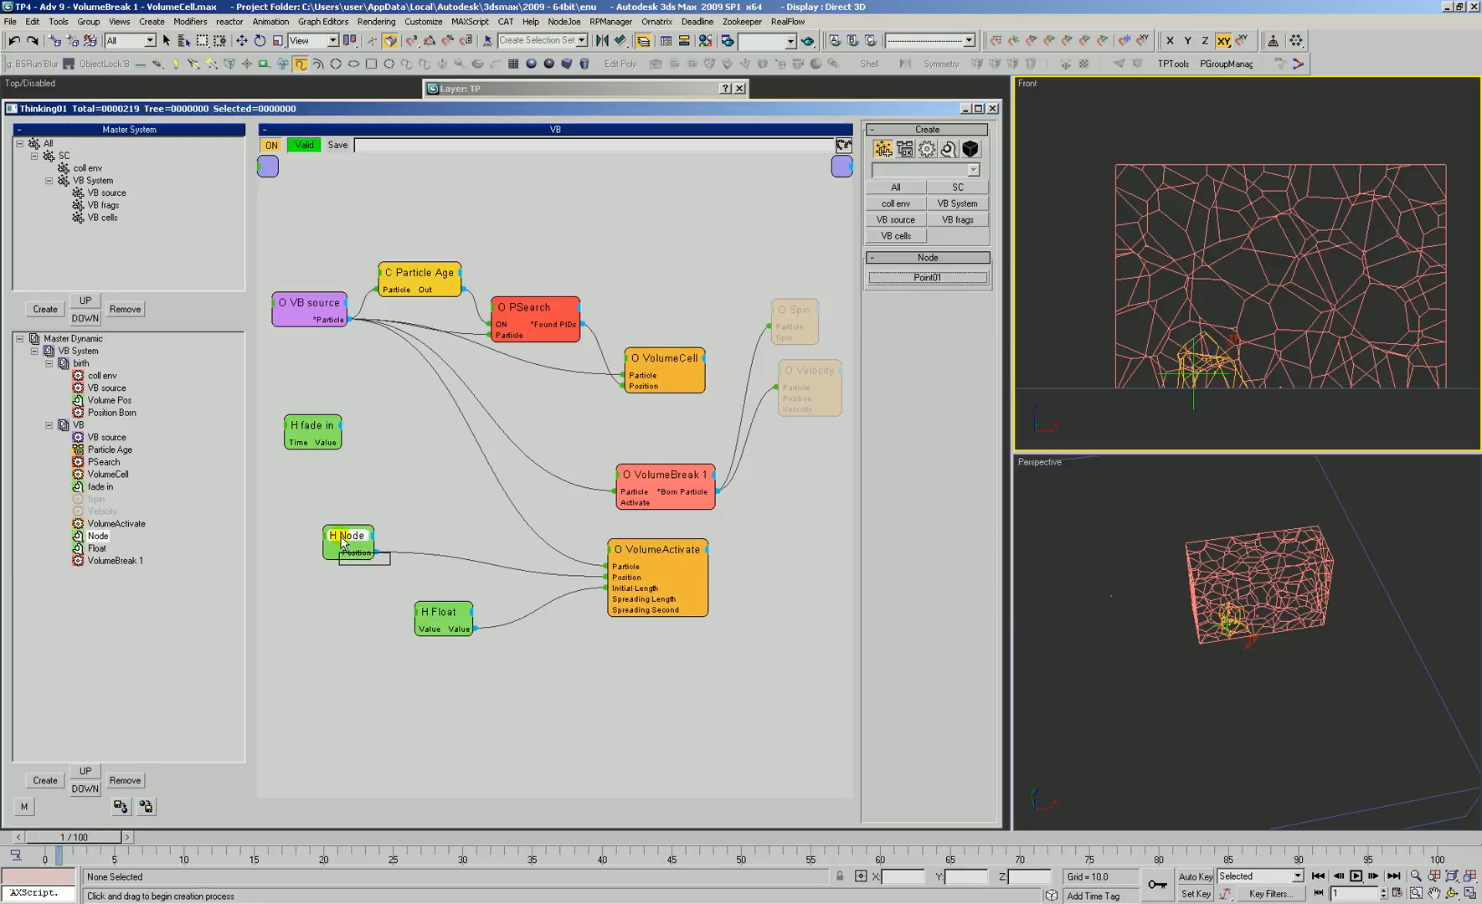
Move the Point helper inside the fractured box, checking its depth from an orbited view, and restore the Front view
{"action": "right_click", "coordinate": [1195, 401]}
{"action": "left_click", "coordinate": [1191, 407]}
{"action": "key", "text": "w"}
{"action": "left_click_drag", "start_coordinate": [1220, 350], "coordinate": [1195, 307]}
{"action": "mouse_move", "coordinate": [1195, 307]}
{"action": "middle_mouse_down", "text": "alt"}
{"action": "mouse_move", "coordinate": [1354, 319]}
{"action": "mouse_move", "coordinate": [1179, 315]}
{"action": "middle_mouse_up", "text": "alt"}
{"action": "key", "text": "w"}
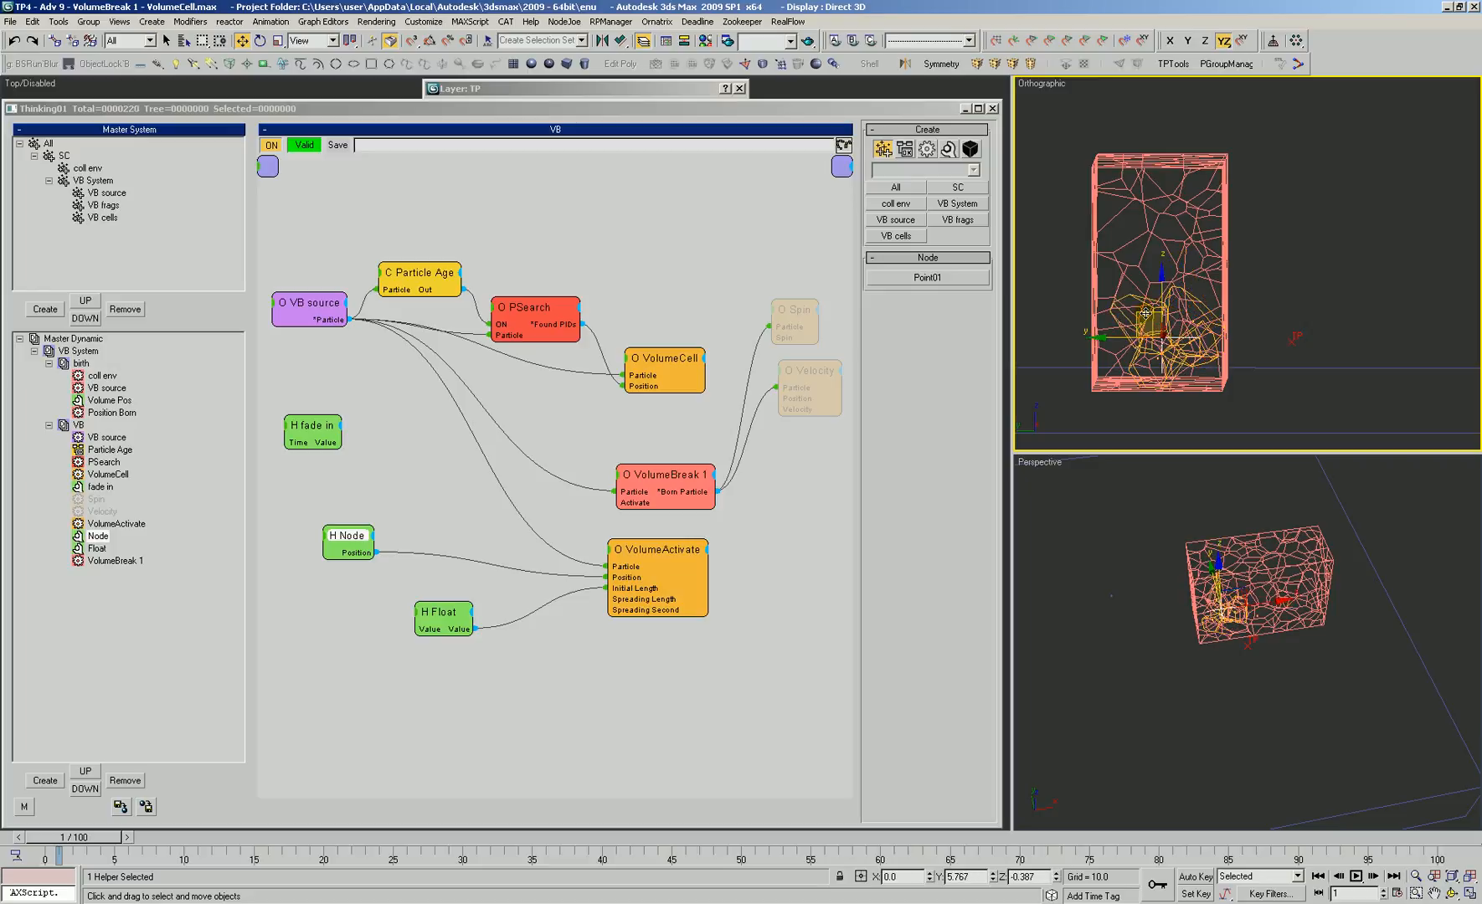
{"action": "middle_click_drag", "start_coordinate": [1165, 311], "coordinate": [1114, 351], "text": "alt"}
{"action": "key", "text": "f"}
{"action": "key", "text": "z"}
{"action": "key", "text": "alt+z"}
{"action": "mouse_move", "coordinate": [1239, 226]}
{"action": "left_mouse_down"}
{"action": "mouse_move", "coordinate": [1248, 293]}
{"action": "mouse_move", "coordinate": [1231, 235]}
{"action": "left_mouse_up"}
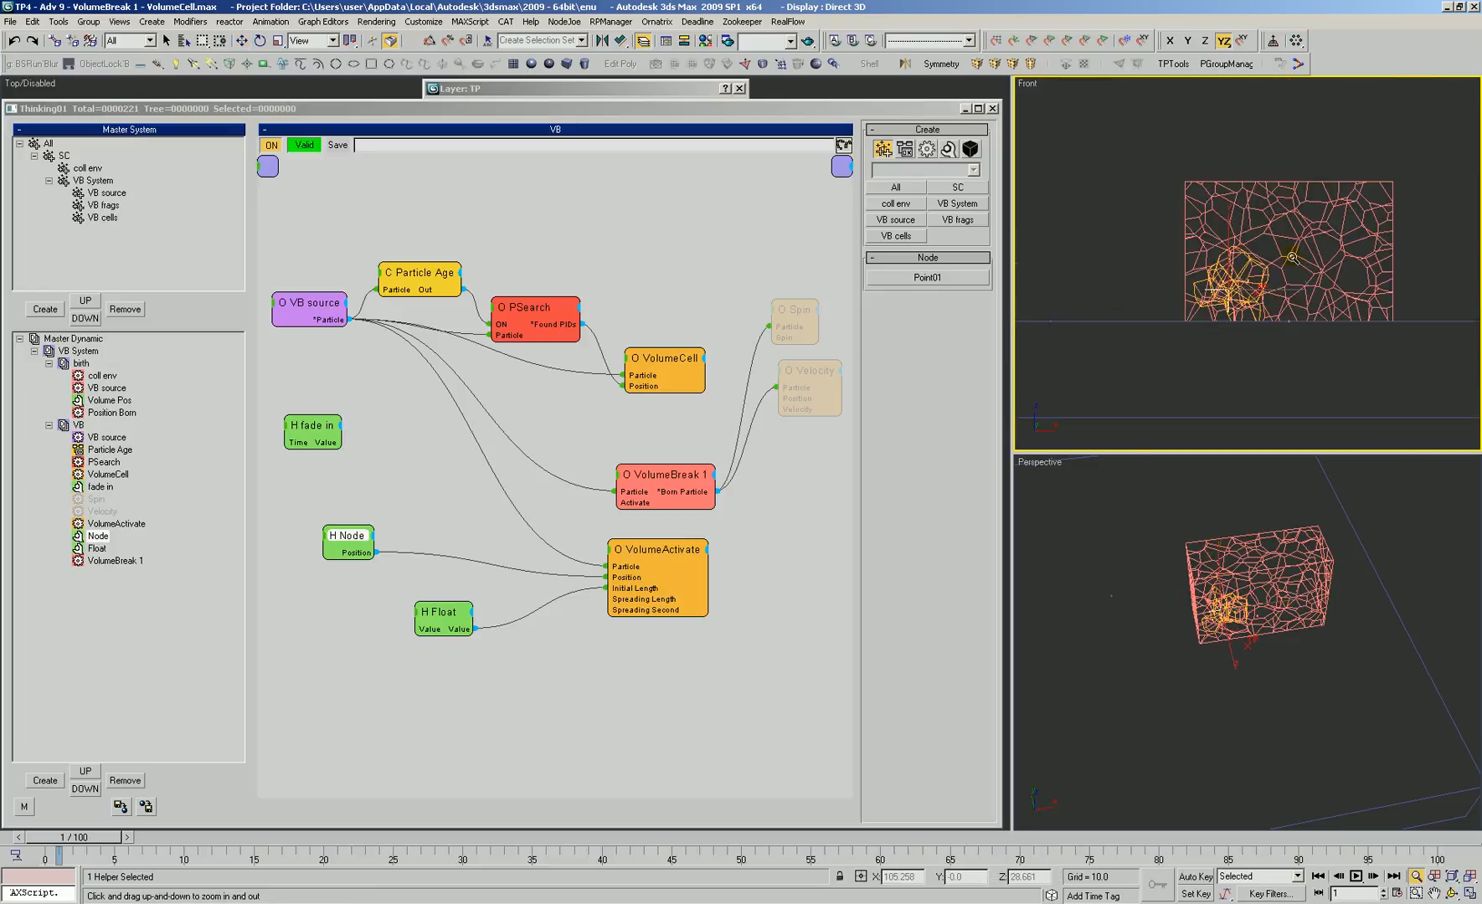
{"action": "scroll", "coordinate": [1293, 270], "scroll_direction": "up", "scroll_amount": 3}
Vary Float's value widely at frame 1 to test the Initial Length, checking VolumeActivate's settings
{"action": "left_click_drag", "start_coordinate": [416, 653], "coordinate": [418, 644]}
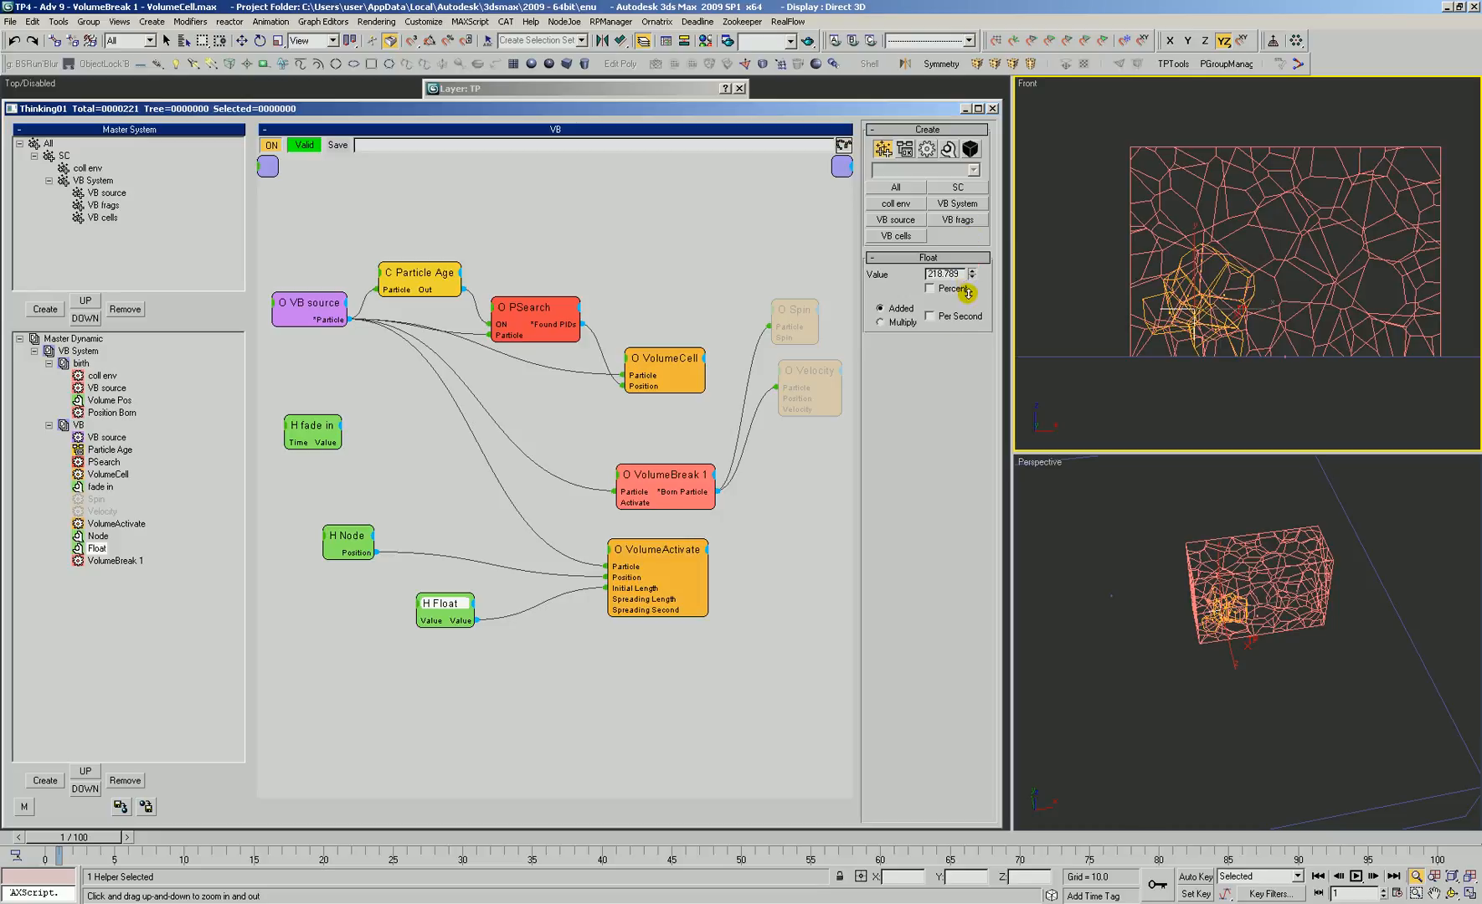
{"action": "left_click_drag", "start_coordinate": [682, 549], "coordinate": [672, 550]}
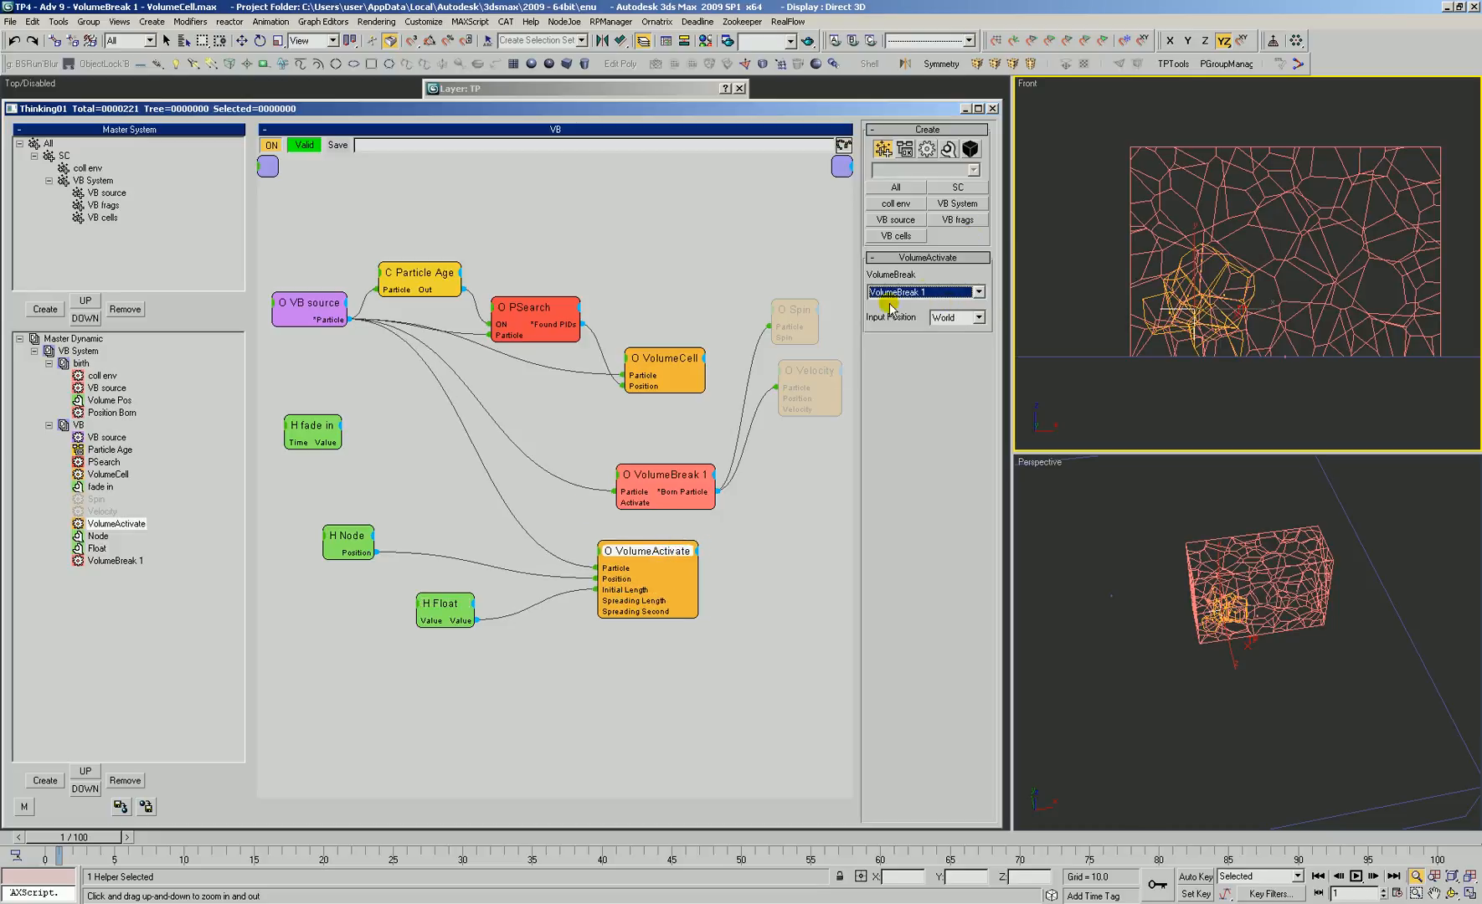
{"action": "left_click_drag", "start_coordinate": [445, 602], "coordinate": [450, 606]}
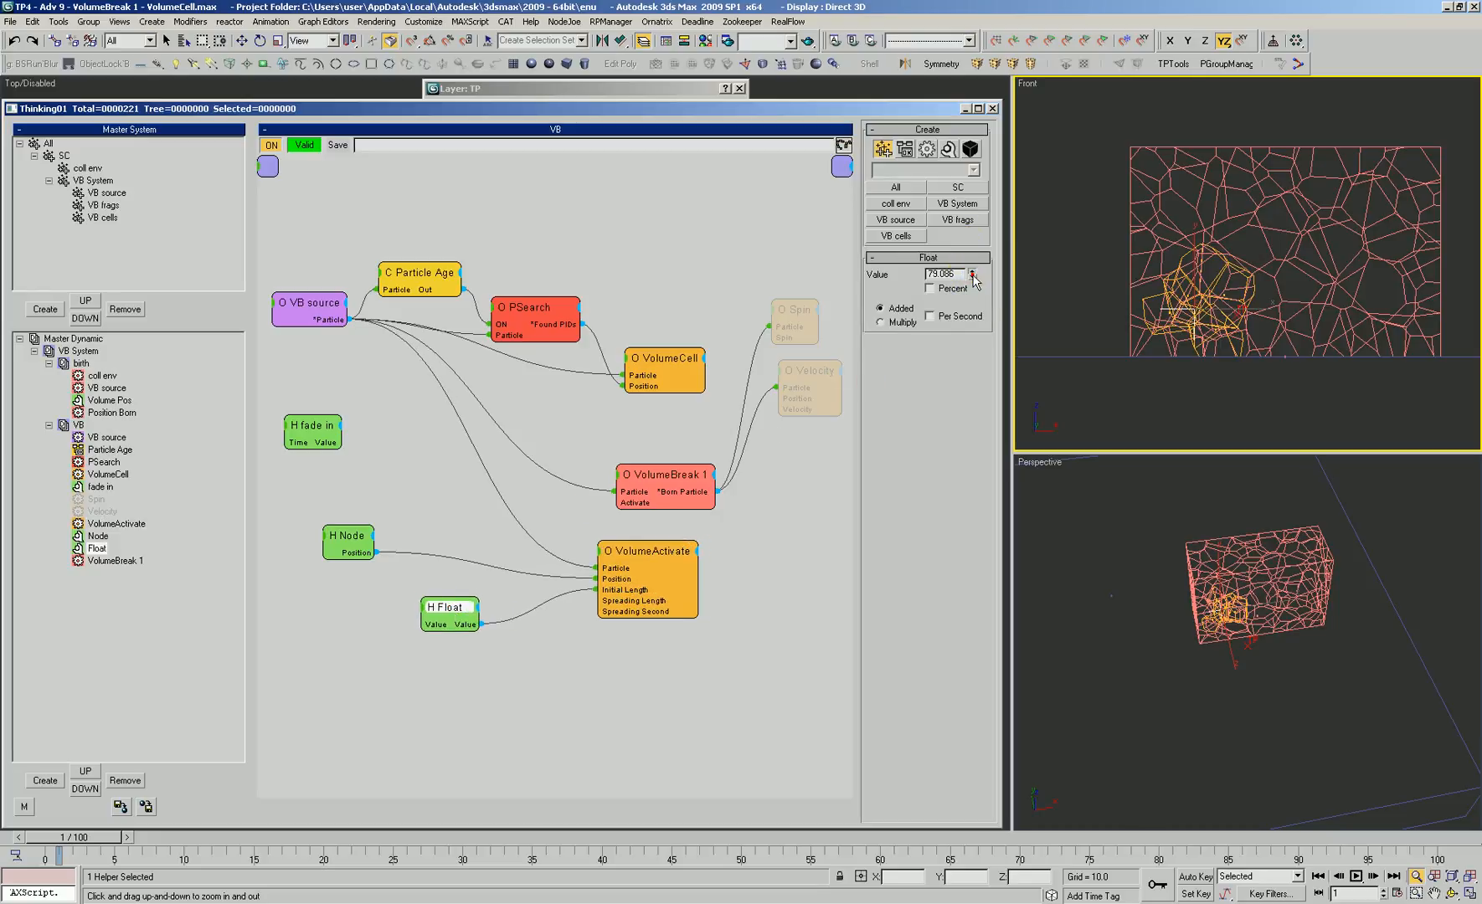
Try VolumeActivate's Input Position as Object and test it with different Float values
{"action": "left_click_drag", "start_coordinate": [629, 559], "coordinate": [648, 554]}
{"action": "left_click", "coordinate": [976, 318]}
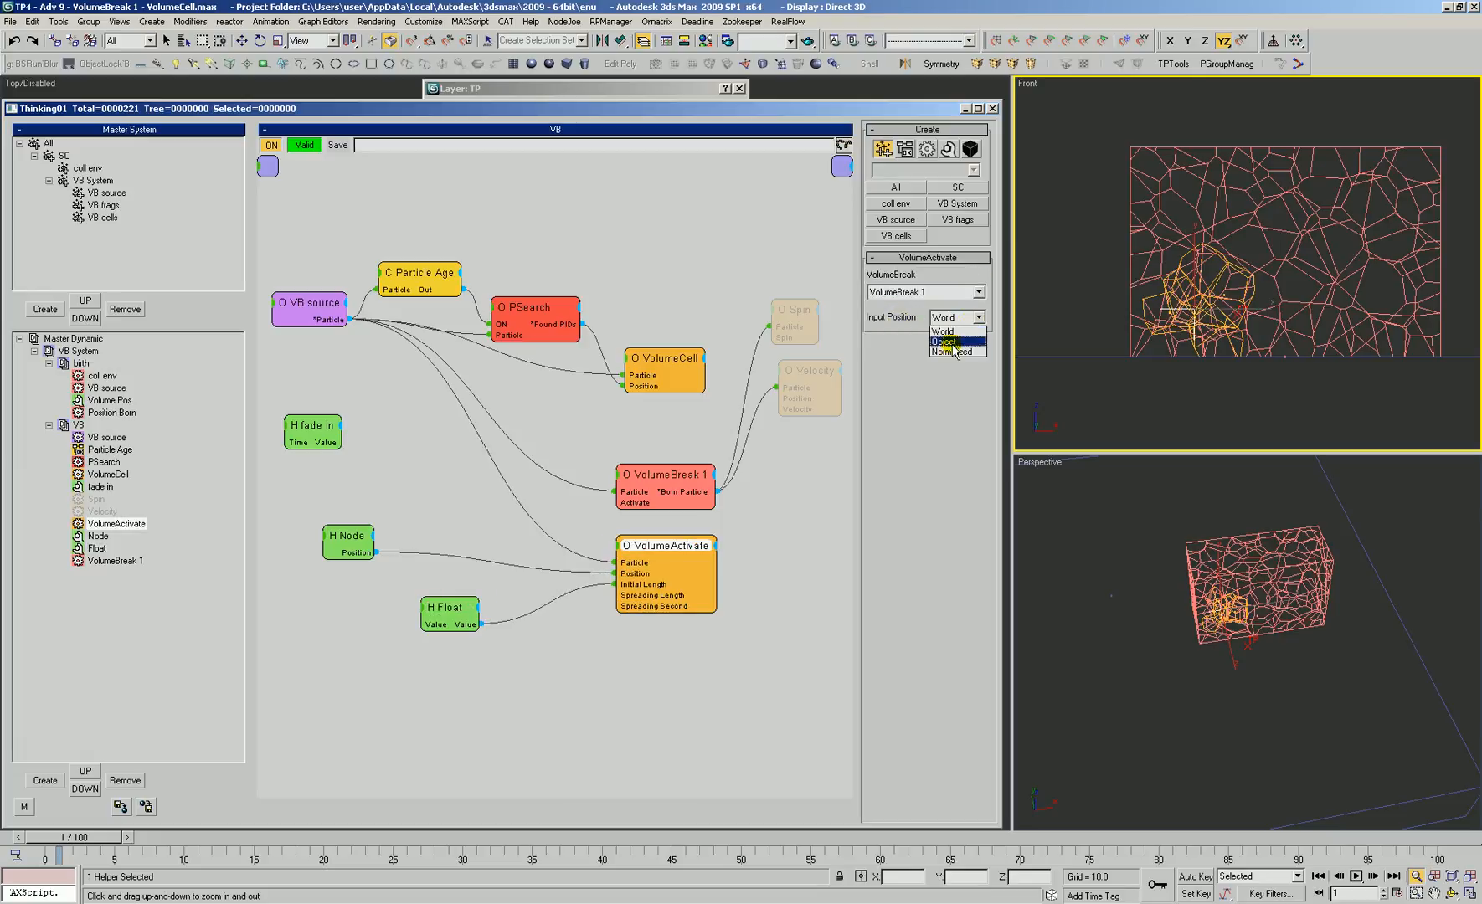
{"action": "left_click", "coordinate": [944, 342]}
{"action": "left_click_drag", "start_coordinate": [435, 637], "coordinate": [449, 635]}
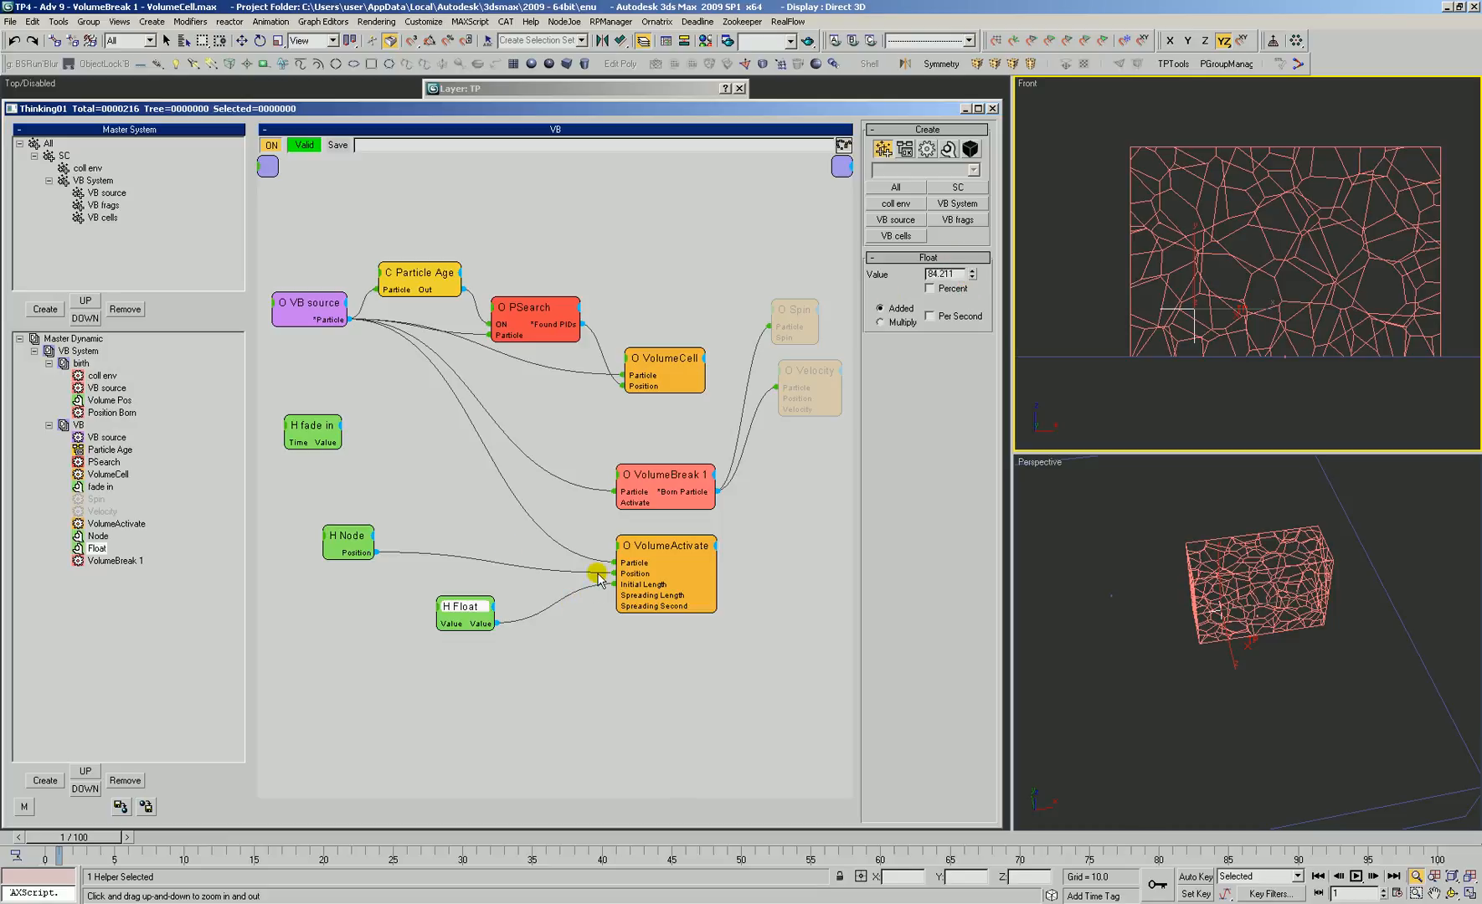
{"action": "left_click_drag", "start_coordinate": [348, 540], "coordinate": [375, 523]}
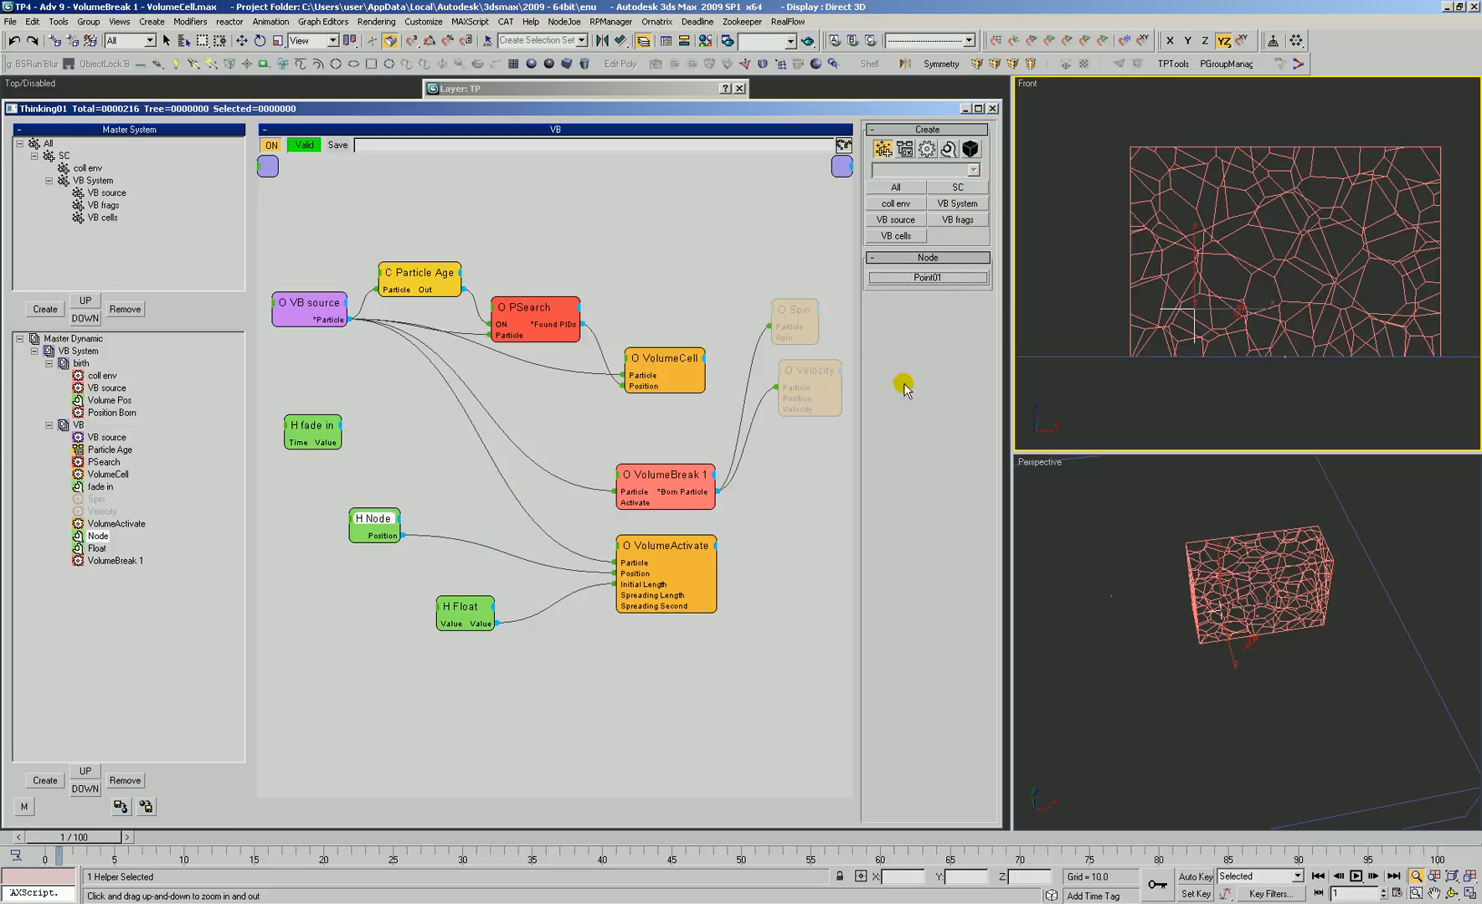
{"action": "left_click_drag", "start_coordinate": [374, 522], "coordinate": [337, 506]}
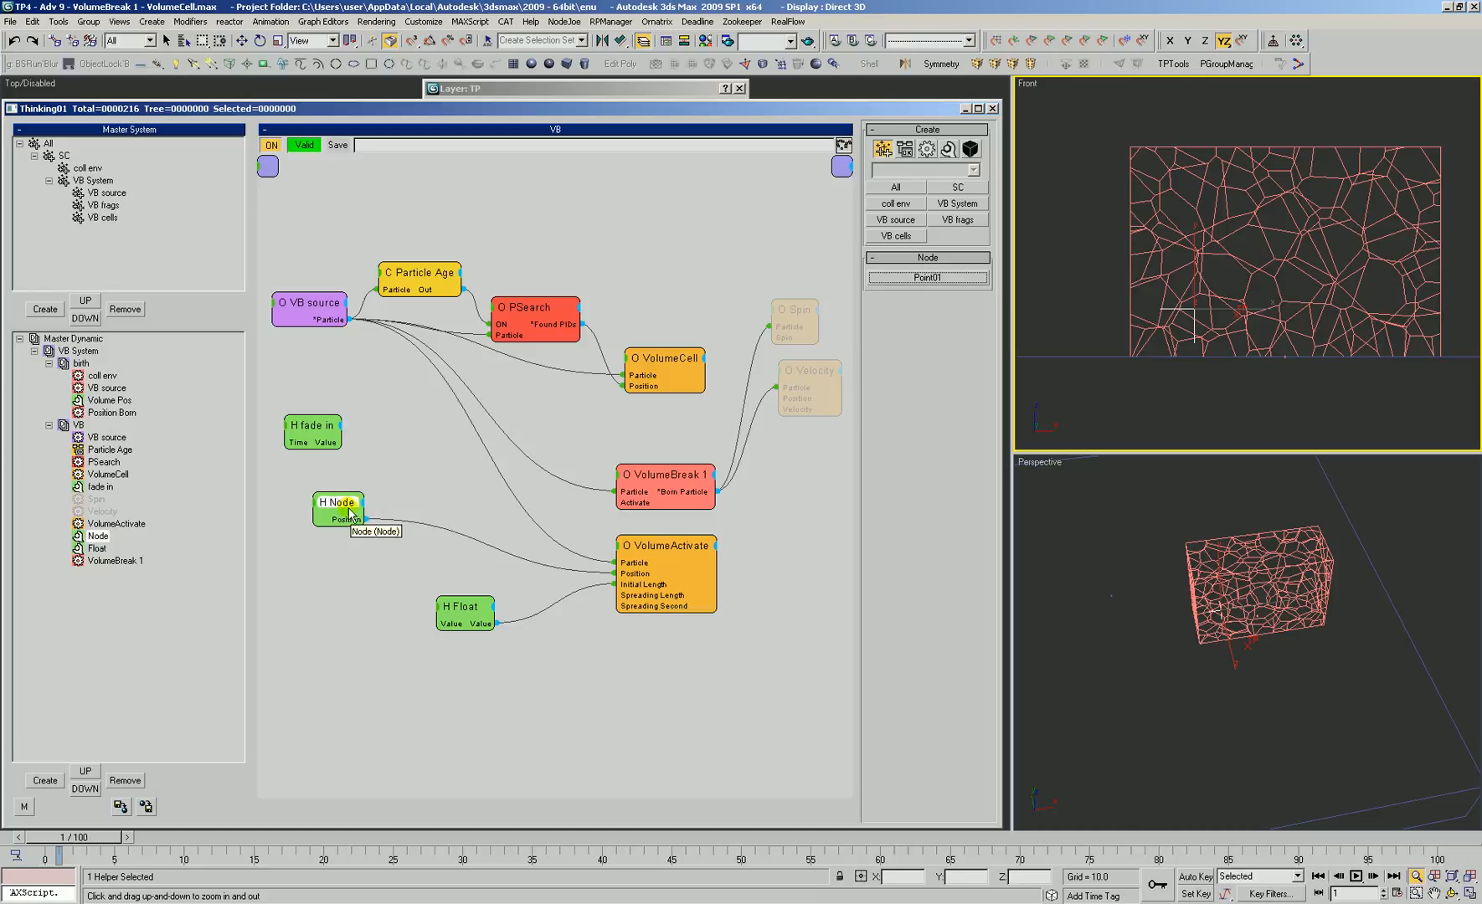
Try VolumeActivate's Input Position as Normalized and test it with an adjusted Float value
{"action": "left_click", "coordinate": [647, 596]}
{"action": "left_click", "coordinate": [959, 317]}
{"action": "left_click", "coordinate": [954, 353]}
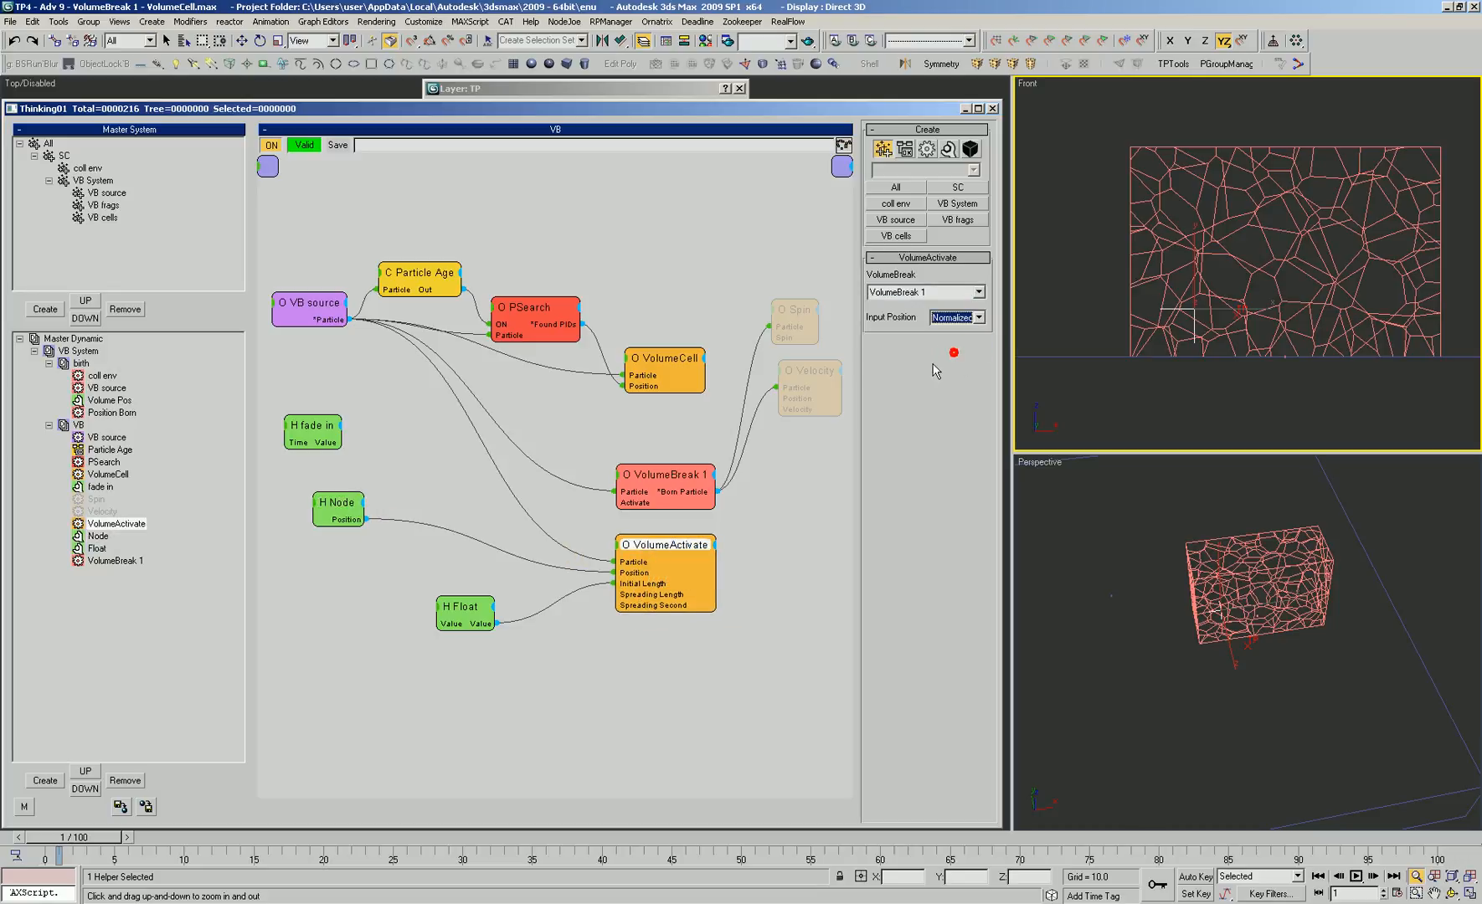
{"action": "left_click_drag", "start_coordinate": [483, 610], "coordinate": [490, 602]}
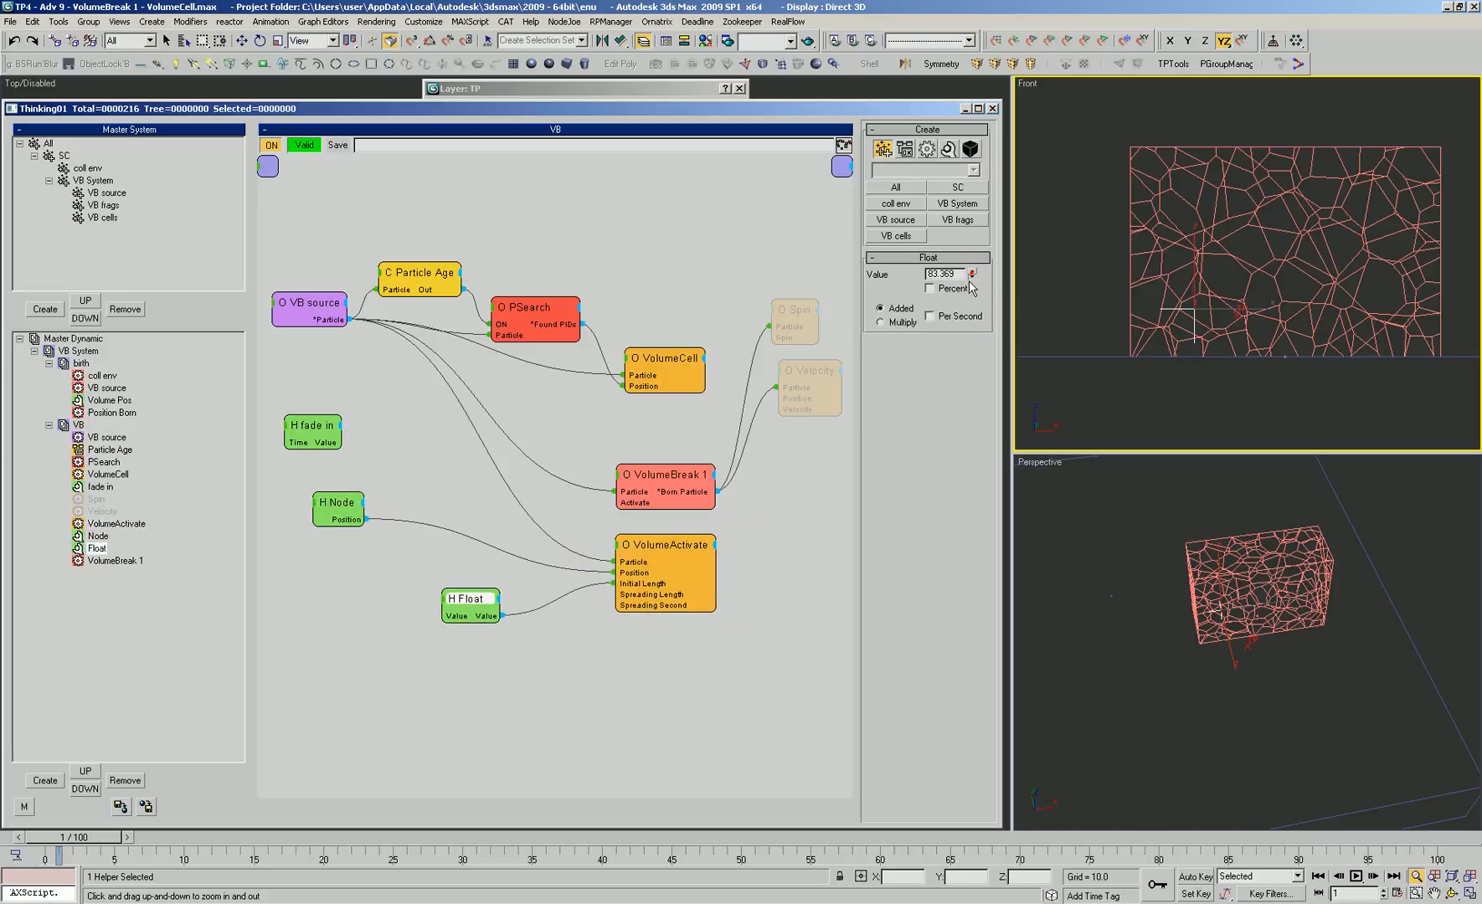
Set VolumeActivate's Input Position back to World, retest Float's value, and return to frame 0
{"action": "left_click_drag", "start_coordinate": [652, 545], "coordinate": [659, 551]}
{"action": "left_click", "coordinate": [959, 317]}
{"action": "left_click", "coordinate": [944, 331]}
{"action": "left_click", "coordinate": [641, 642]}
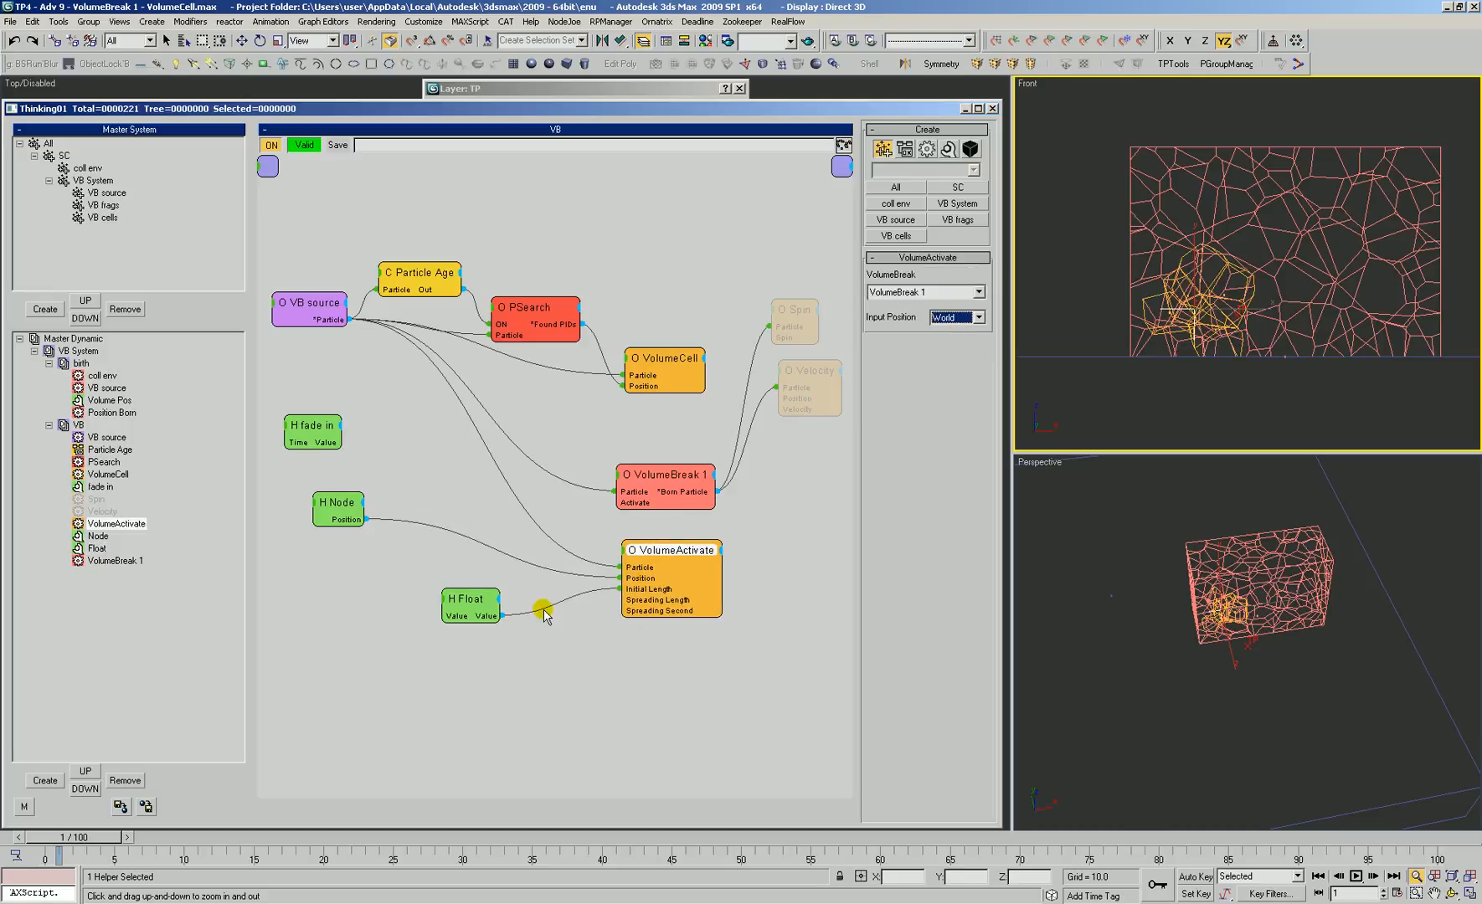
{"action": "left_click_drag", "start_coordinate": [473, 600], "coordinate": [465, 599]}
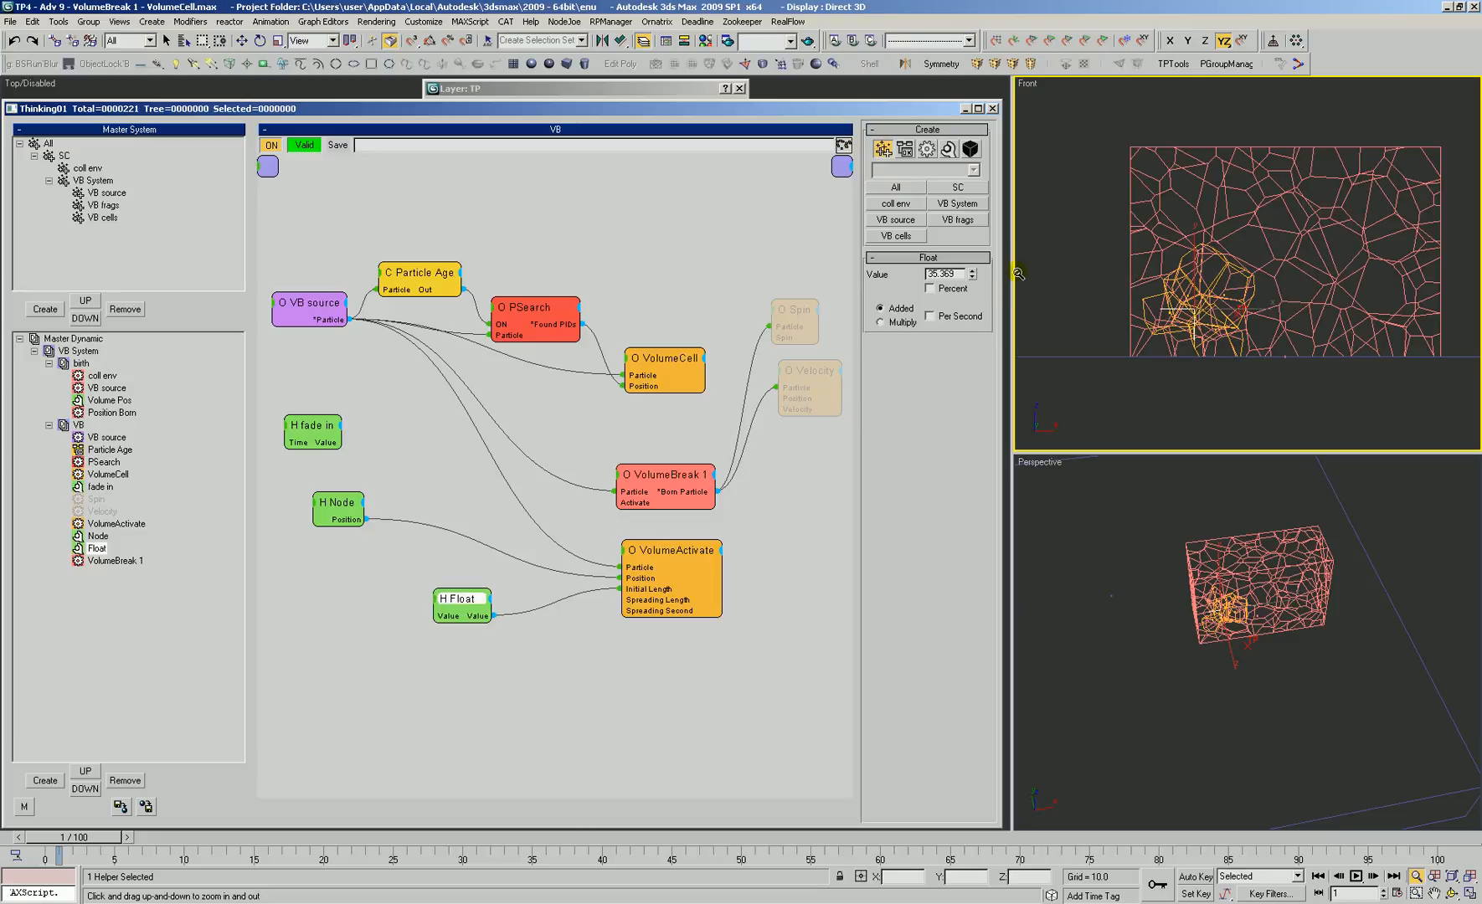
{"action": "left_click_drag", "start_coordinate": [678, 553], "coordinate": [658, 560]}
{"action": "left_click_drag", "start_coordinate": [74, 844], "coordinate": [15, 827]}
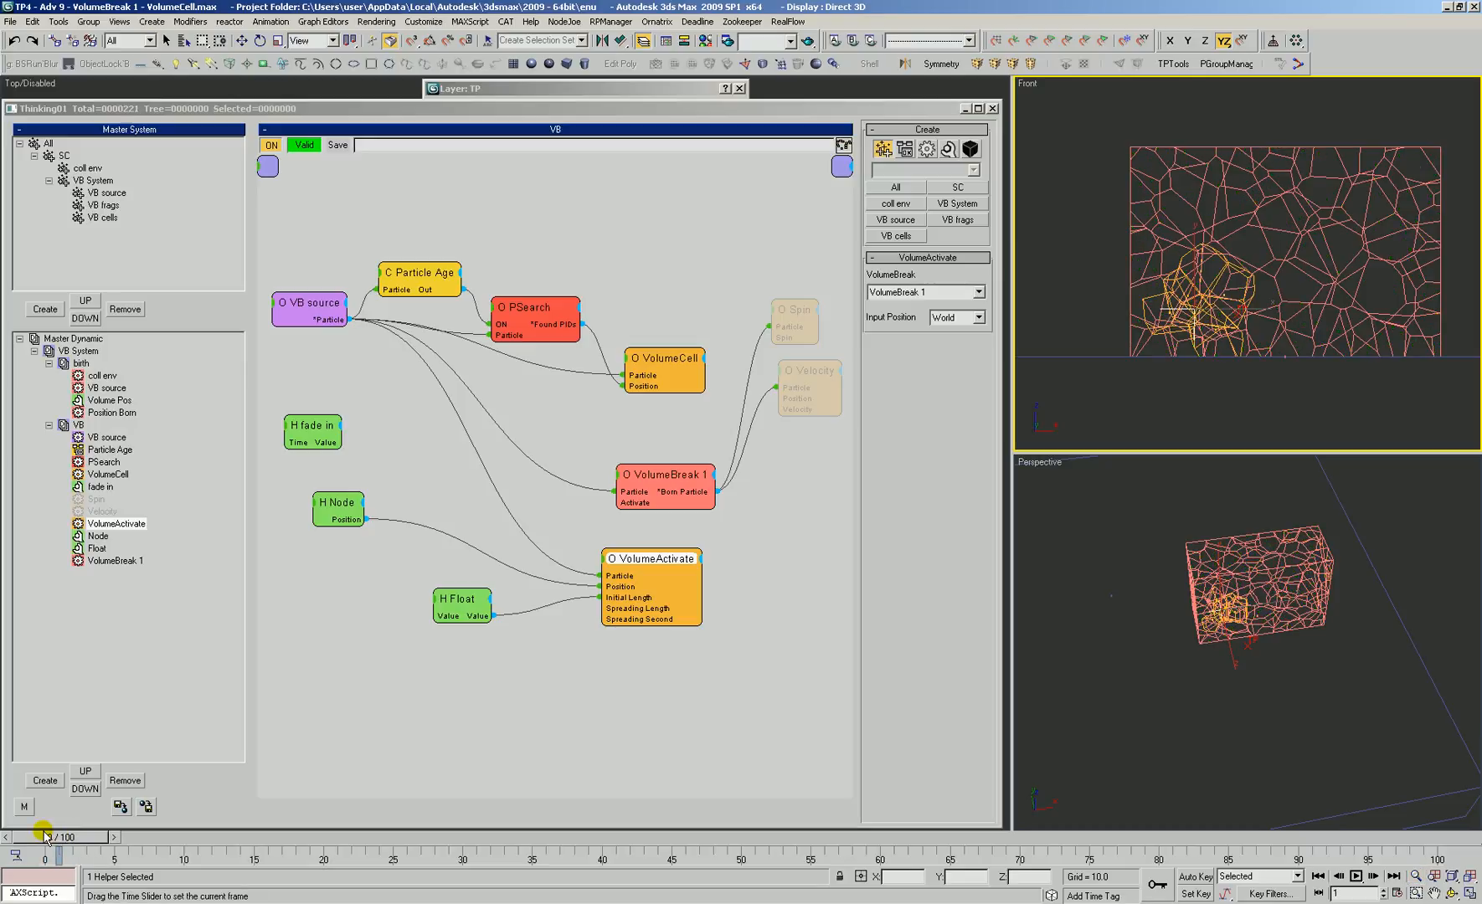
Toggle VolumeActivate's Input Position to Object and back to World, and test Float at about 114 on frame 1
{"action": "left_click", "coordinate": [955, 318]}
{"action": "left_click", "coordinate": [956, 343]}
{"action": "left_click", "coordinate": [954, 318]}
{"action": "left_click", "coordinate": [952, 330]}
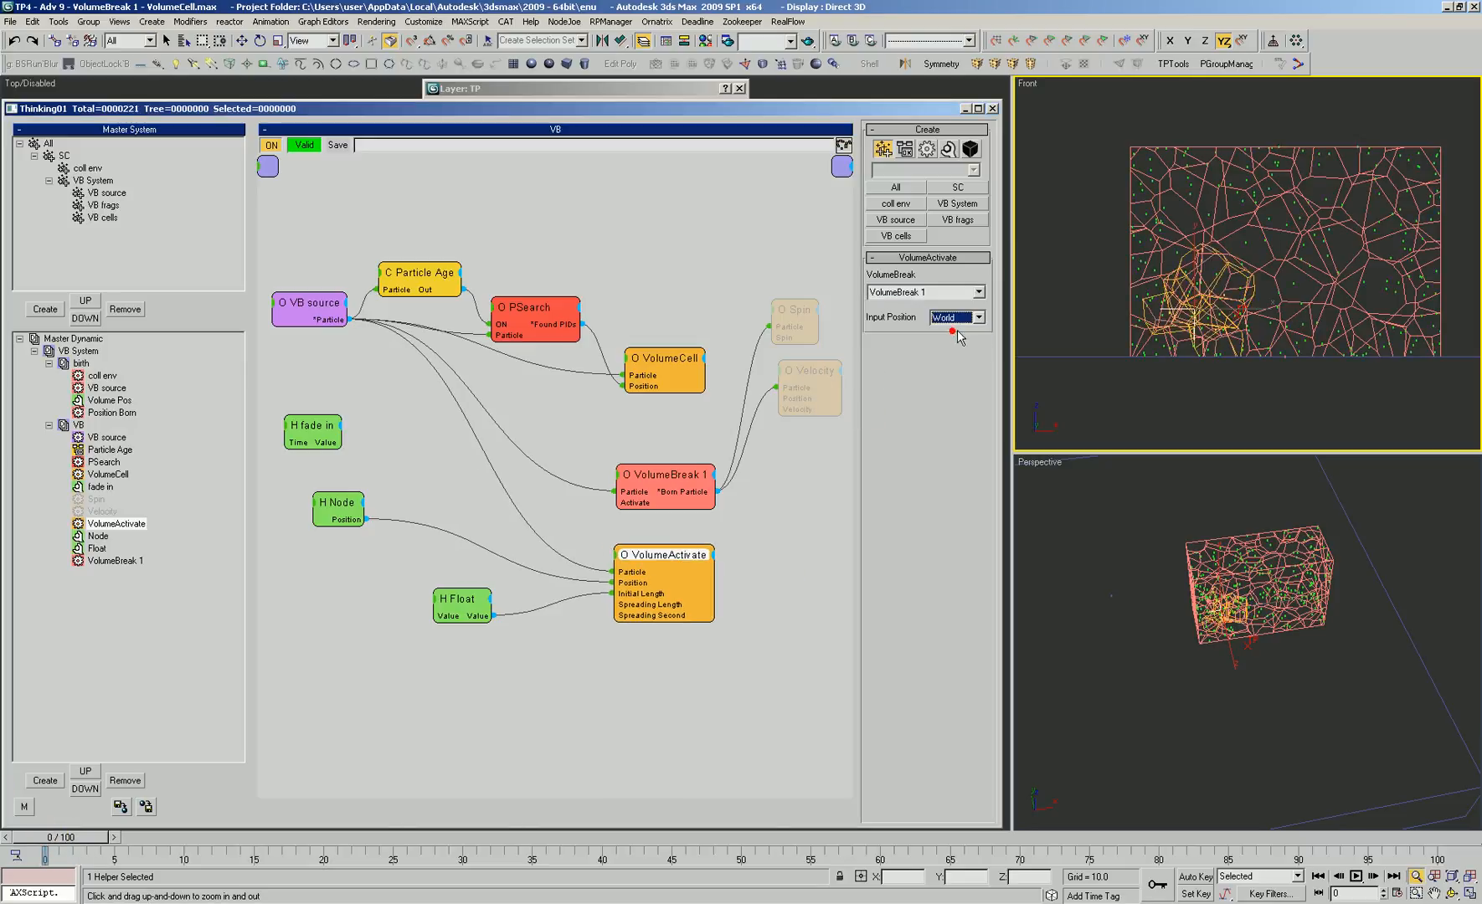
{"action": "left_click_drag", "start_coordinate": [462, 599], "coordinate": [470, 596]}
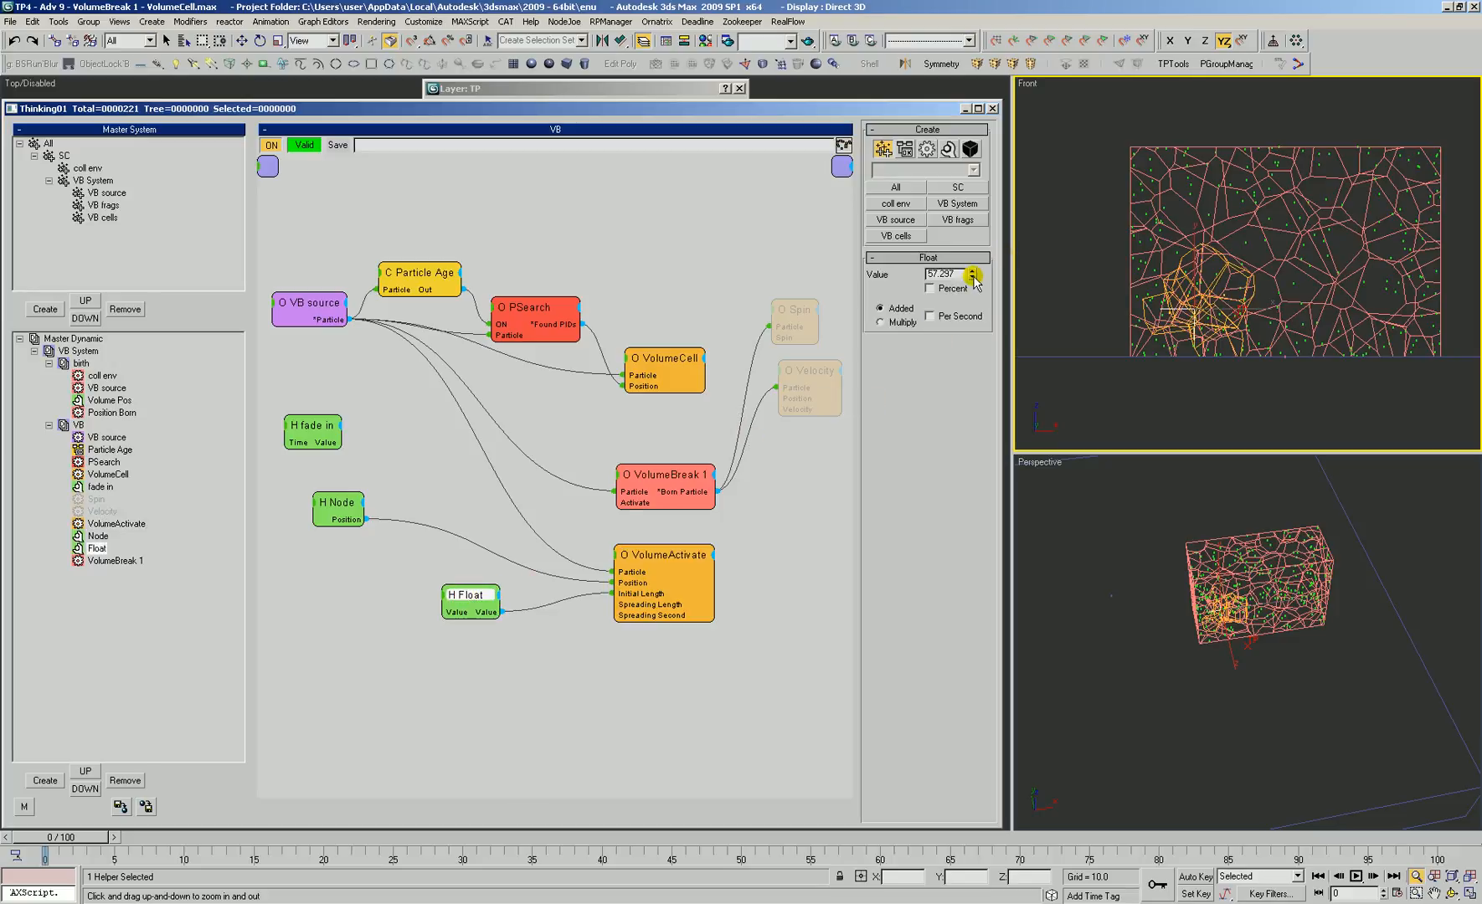
{"action": "left_click", "coordinate": [87, 840]}
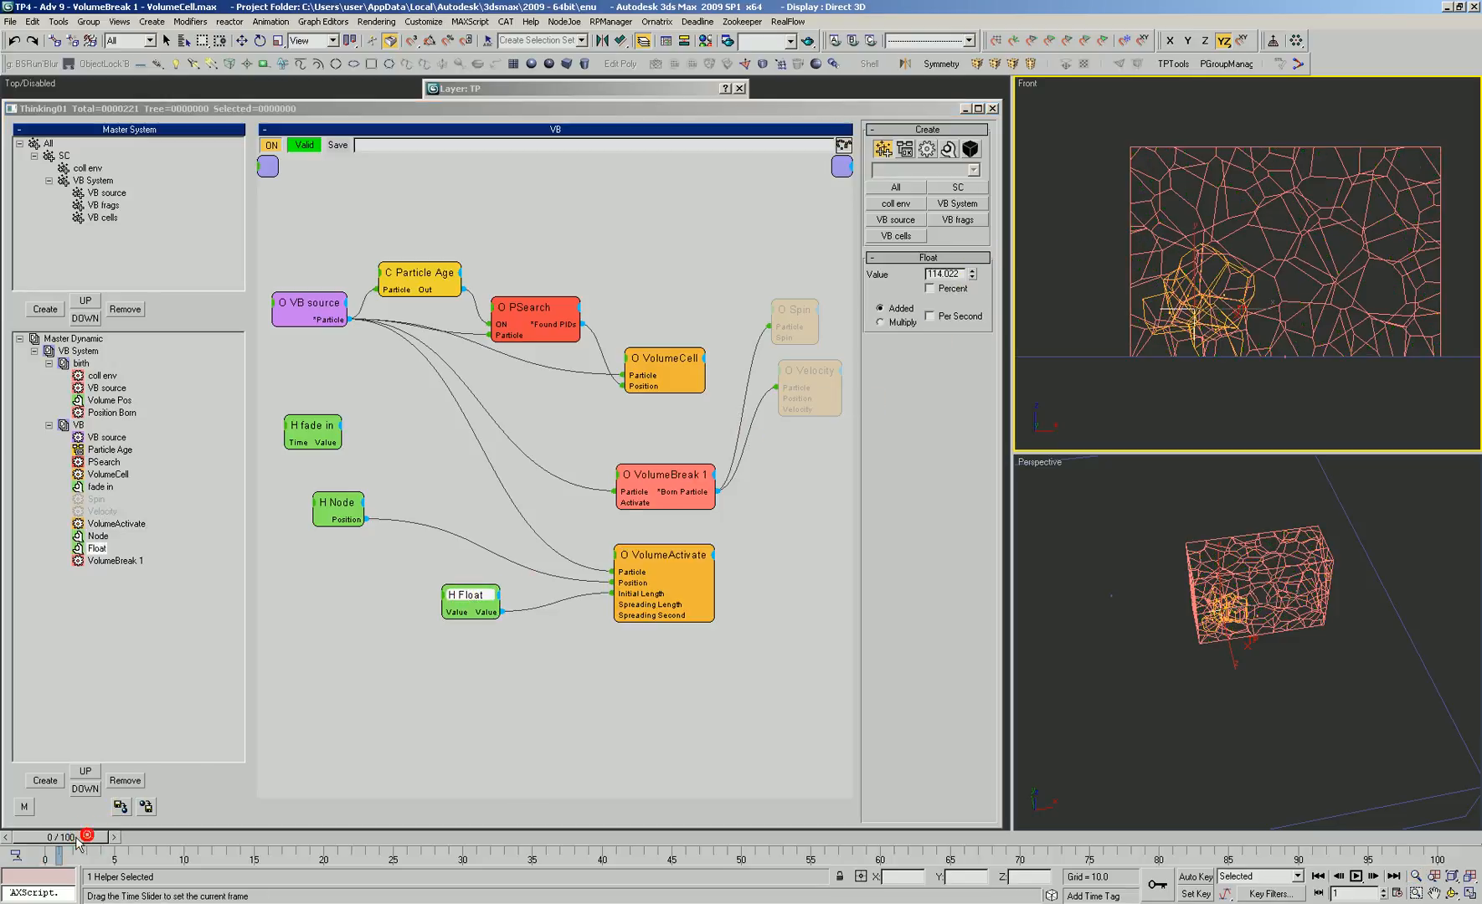
Reapply the World input position, scrub the first frames back to frame 0, and raise Float's value to about 205
{"action": "left_click_drag", "start_coordinate": [665, 567], "coordinate": [620, 583]}
{"action": "left_click", "coordinate": [963, 318]}
{"action": "left_click", "coordinate": [953, 330]}
{"action": "left_click", "coordinate": [89, 838]}
{"action": "left_click_drag", "start_coordinate": [90, 839], "coordinate": [13, 838]}
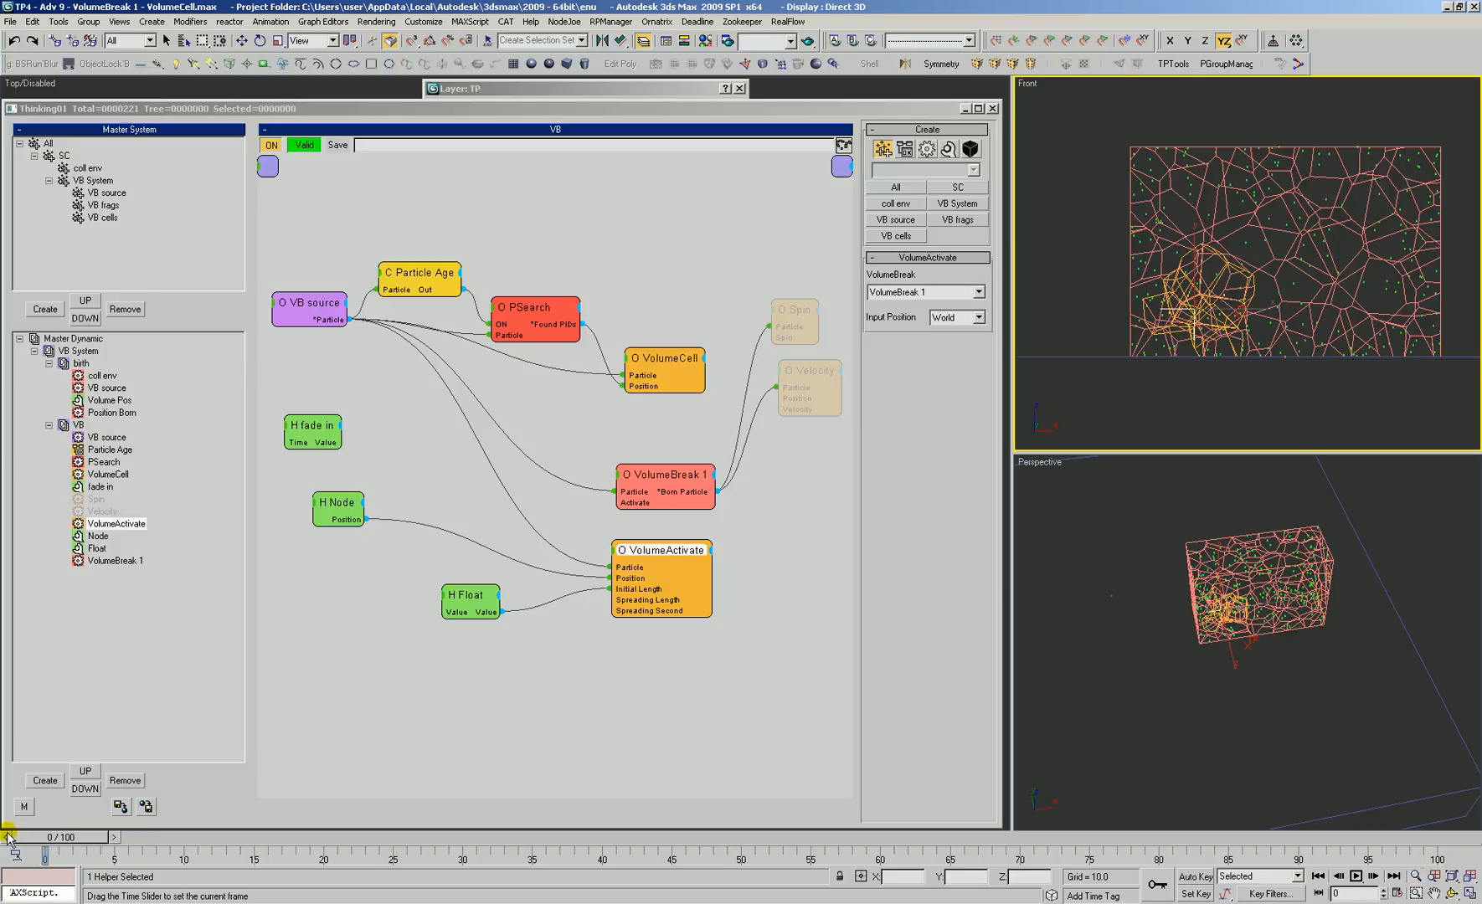
{"action": "left_click_drag", "start_coordinate": [678, 552], "coordinate": [671, 550]}
{"action": "left_click", "coordinate": [464, 598]}
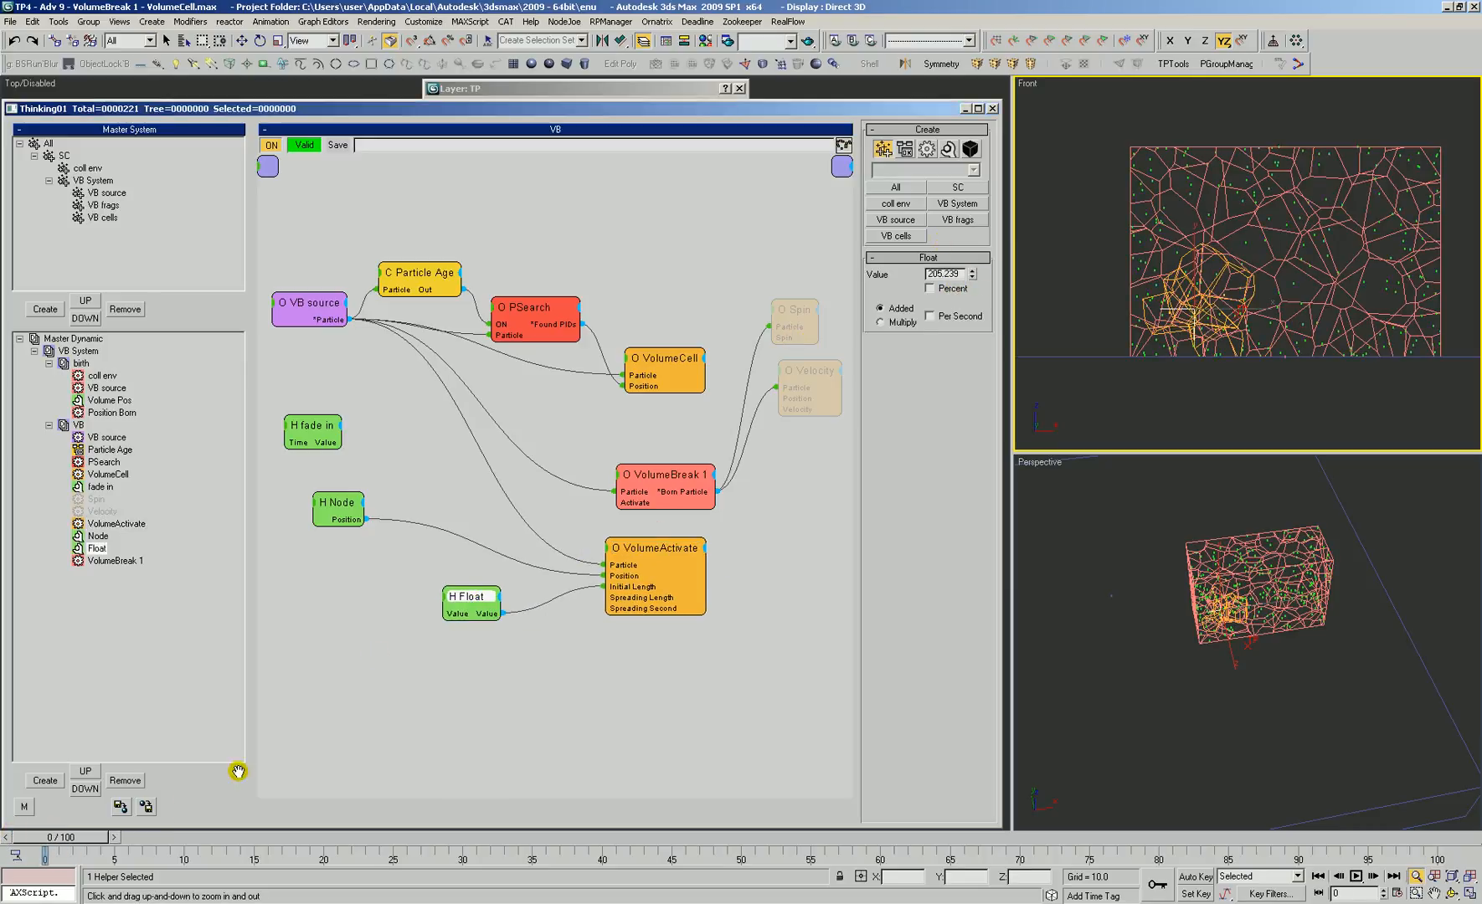
Test Float at about 447 with Percent enabled by scrubbing the first frames back to frame 0
{"action": "left_click_drag", "start_coordinate": [77, 839], "coordinate": [29, 841]}
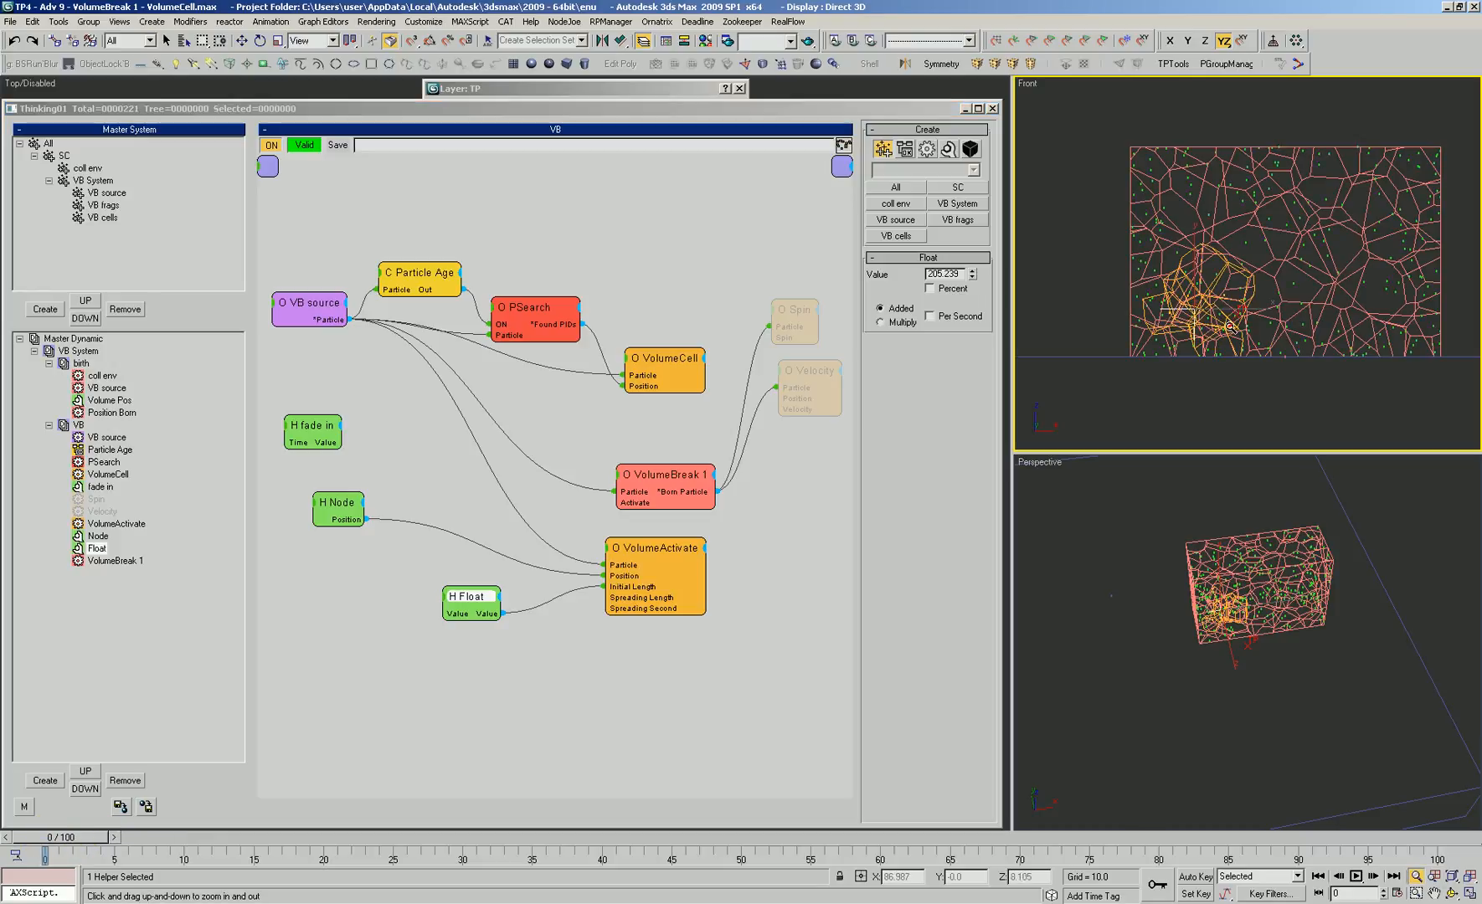
{"action": "left_click_drag", "start_coordinate": [972, 276], "coordinate": [969, 264]}
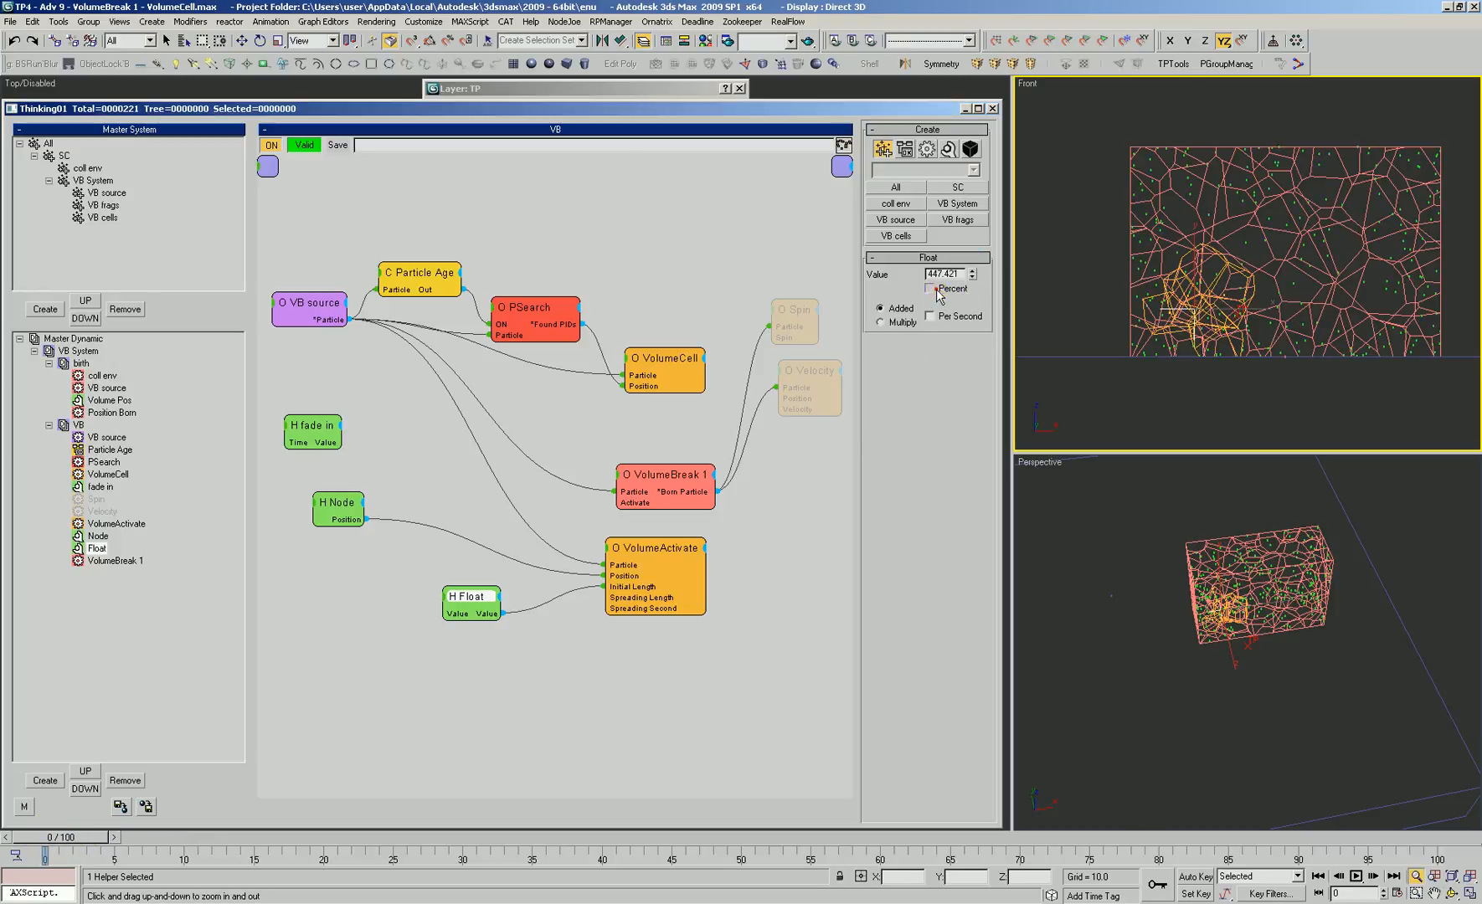
{"action": "left_click_drag", "start_coordinate": [81, 839], "coordinate": [19, 835]}
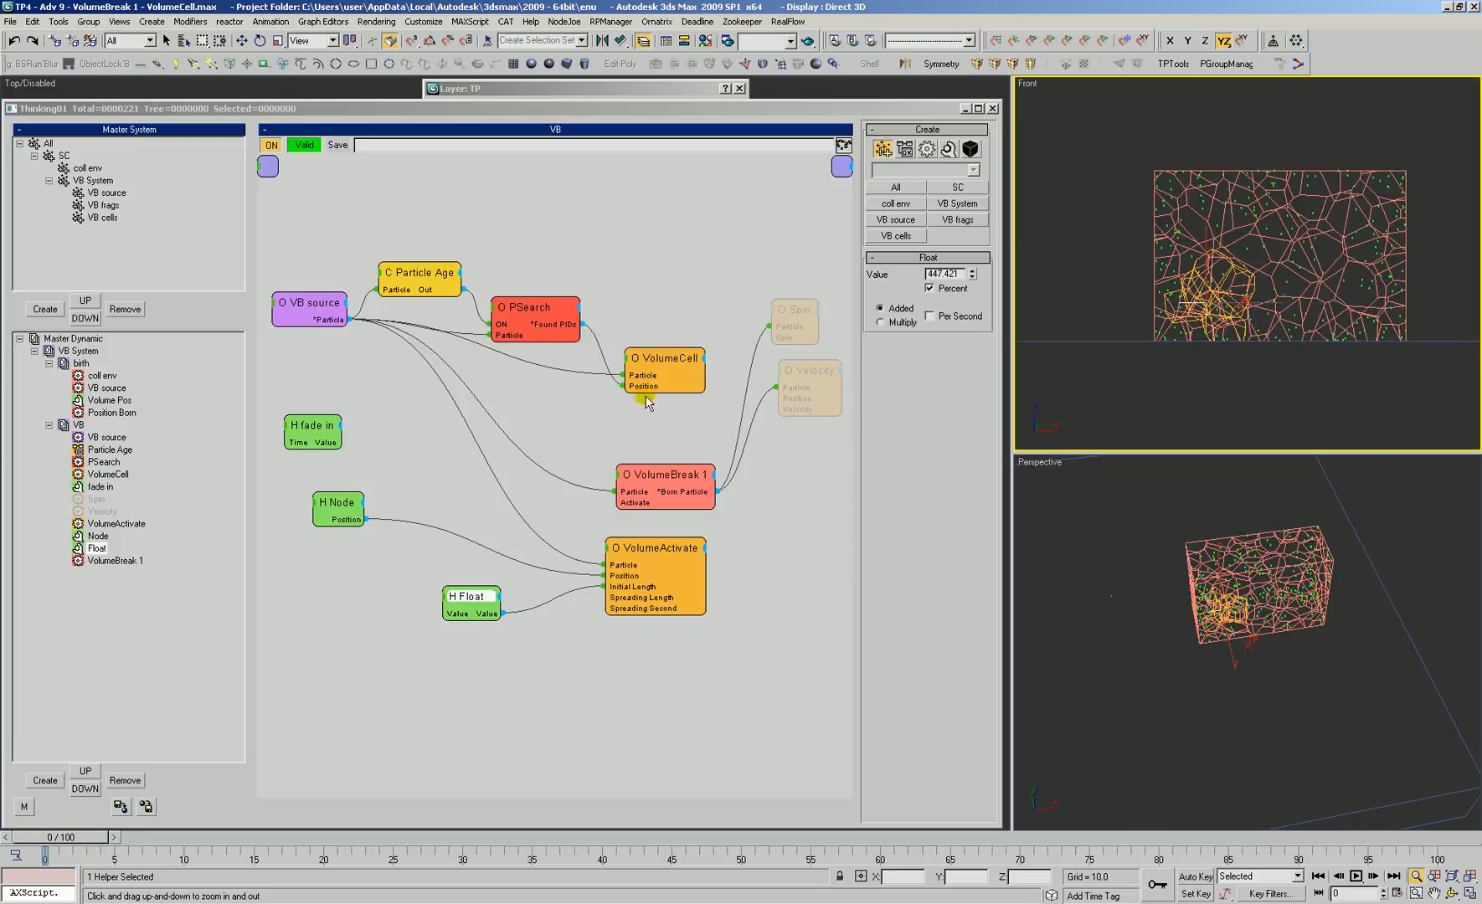
Rearrange the VolumeBreak 1, VB source, Node and VolumeActivate nodes in the VB network
{"action": "left_click_drag", "start_coordinate": [662, 482], "coordinate": [654, 451]}
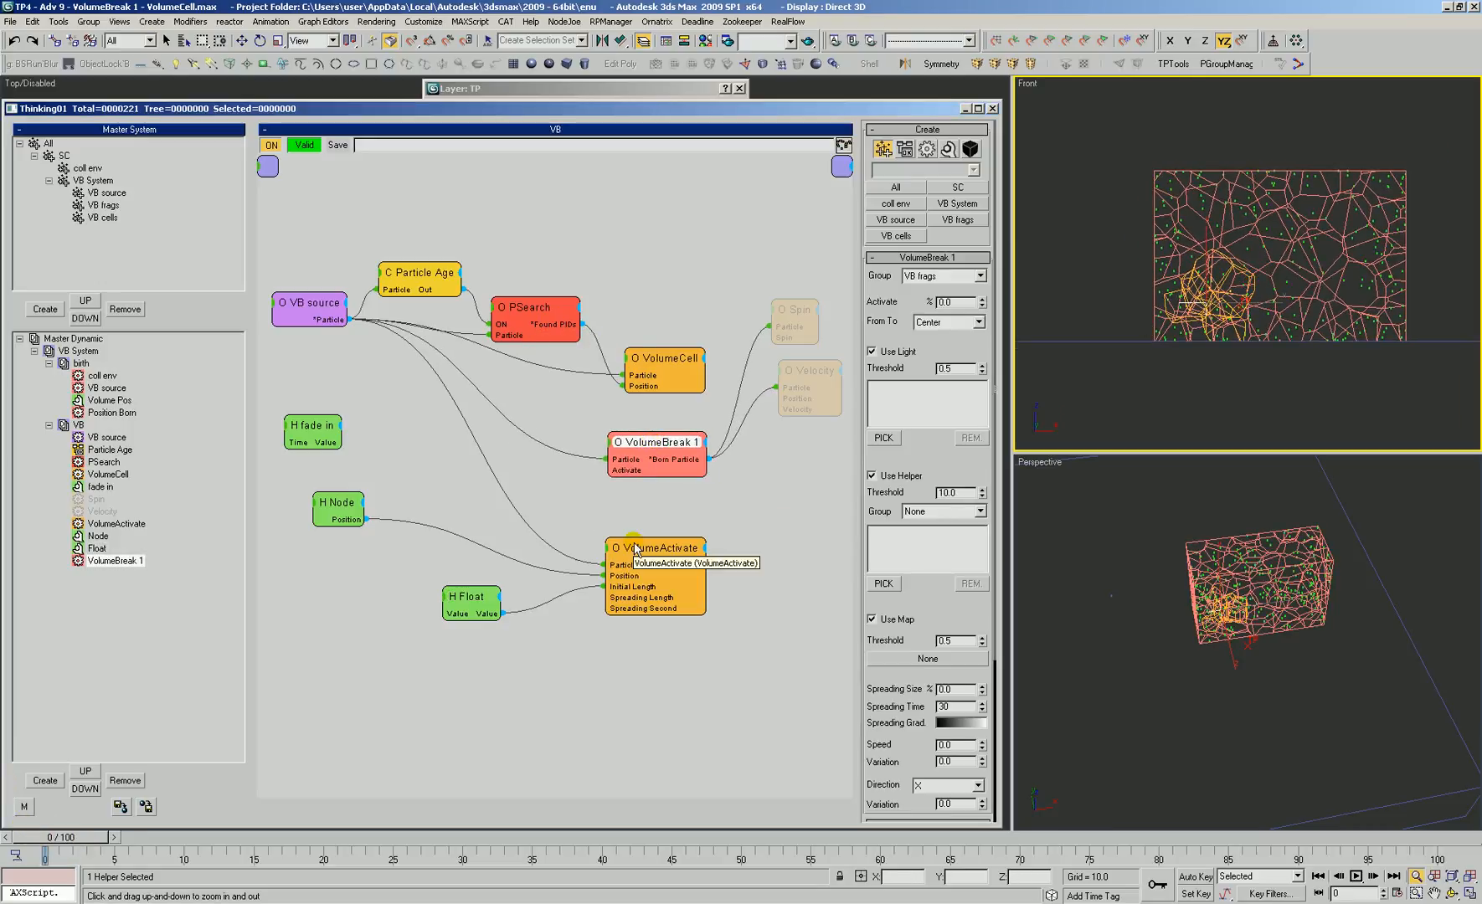
{"action": "left_click", "coordinate": [462, 596]}
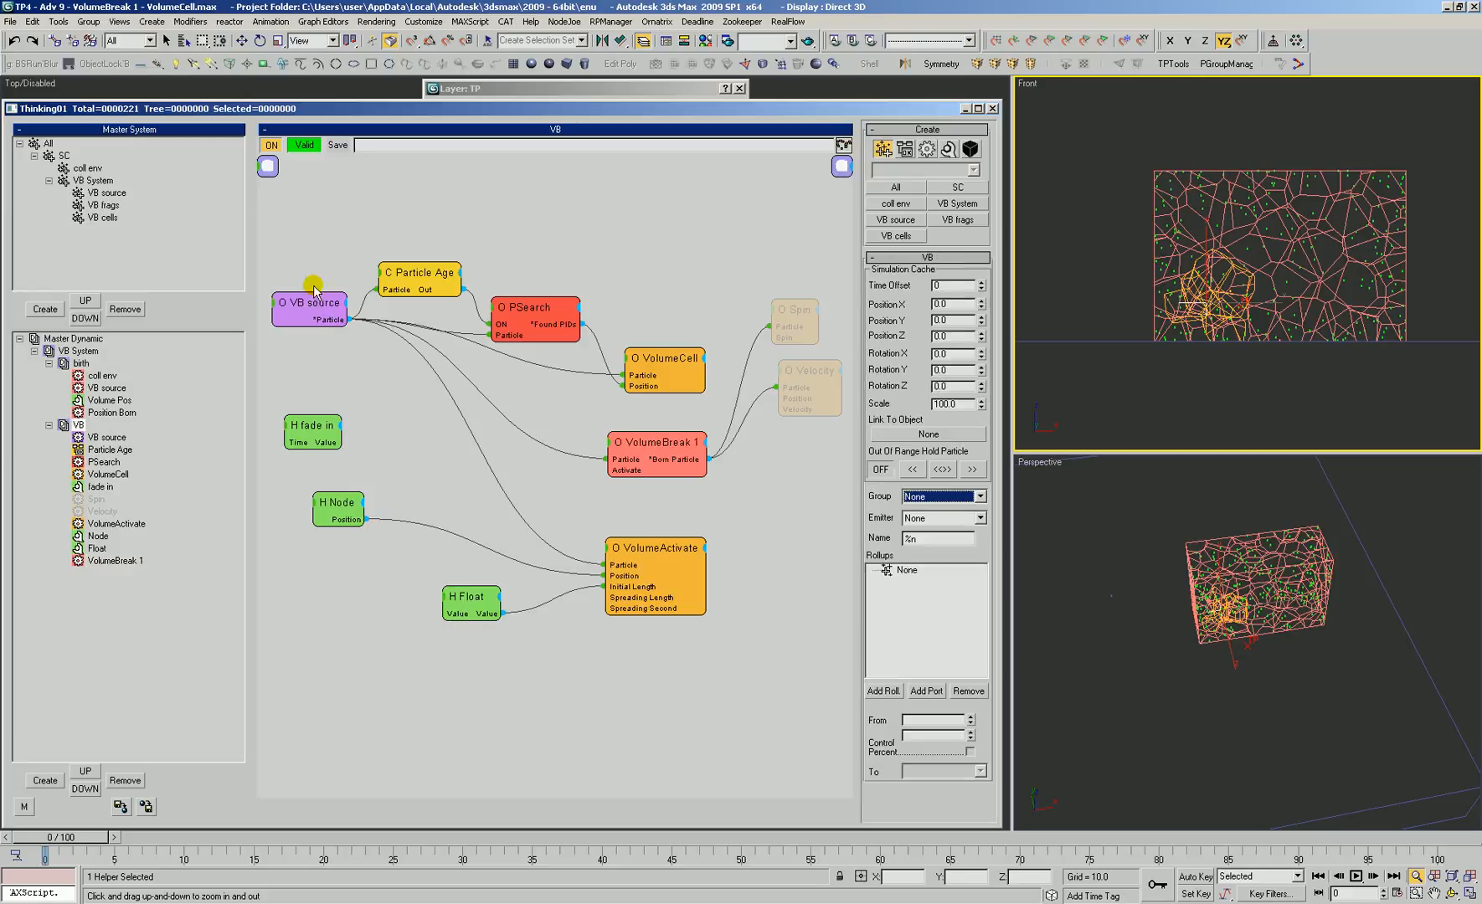
{"action": "left_click_drag", "start_coordinate": [311, 319], "coordinate": [314, 350]}
{"action": "left_click", "coordinate": [420, 529]}
{"action": "left_click_drag", "start_coordinate": [336, 501], "coordinate": [412, 542]}
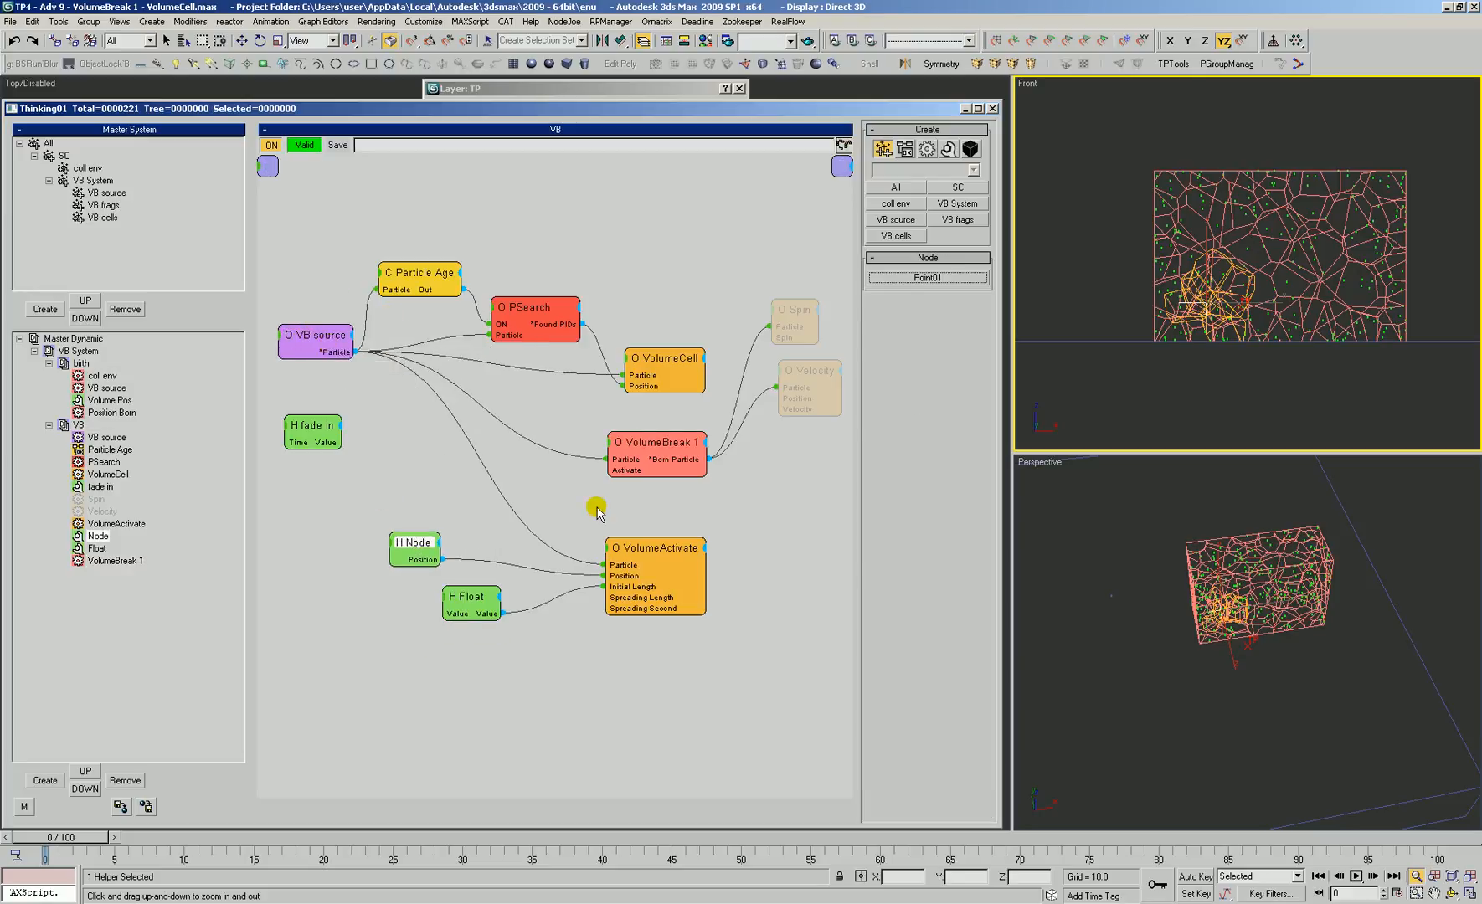
{"action": "left_click_drag", "start_coordinate": [649, 559], "coordinate": [637, 564]}
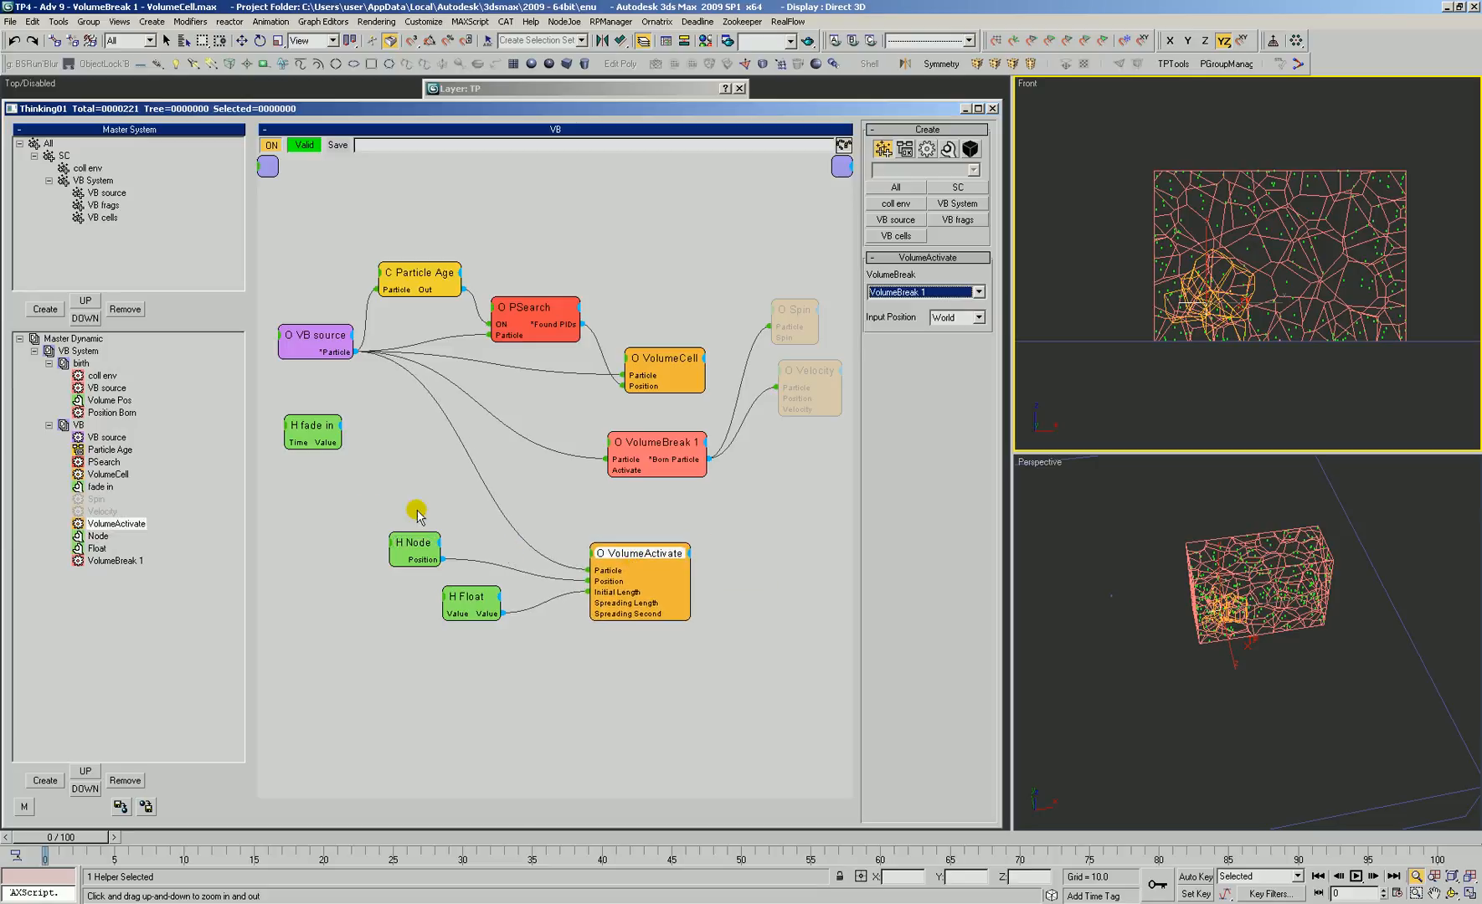
Select VB source, Node, Float and VolumeActivate together and copy them
{"action": "left_click", "coordinate": [368, 515]}
{"action": "left_click_drag", "start_coordinate": [313, 346], "coordinate": [312, 344]}
{"action": "right_click", "coordinate": [333, 253]}
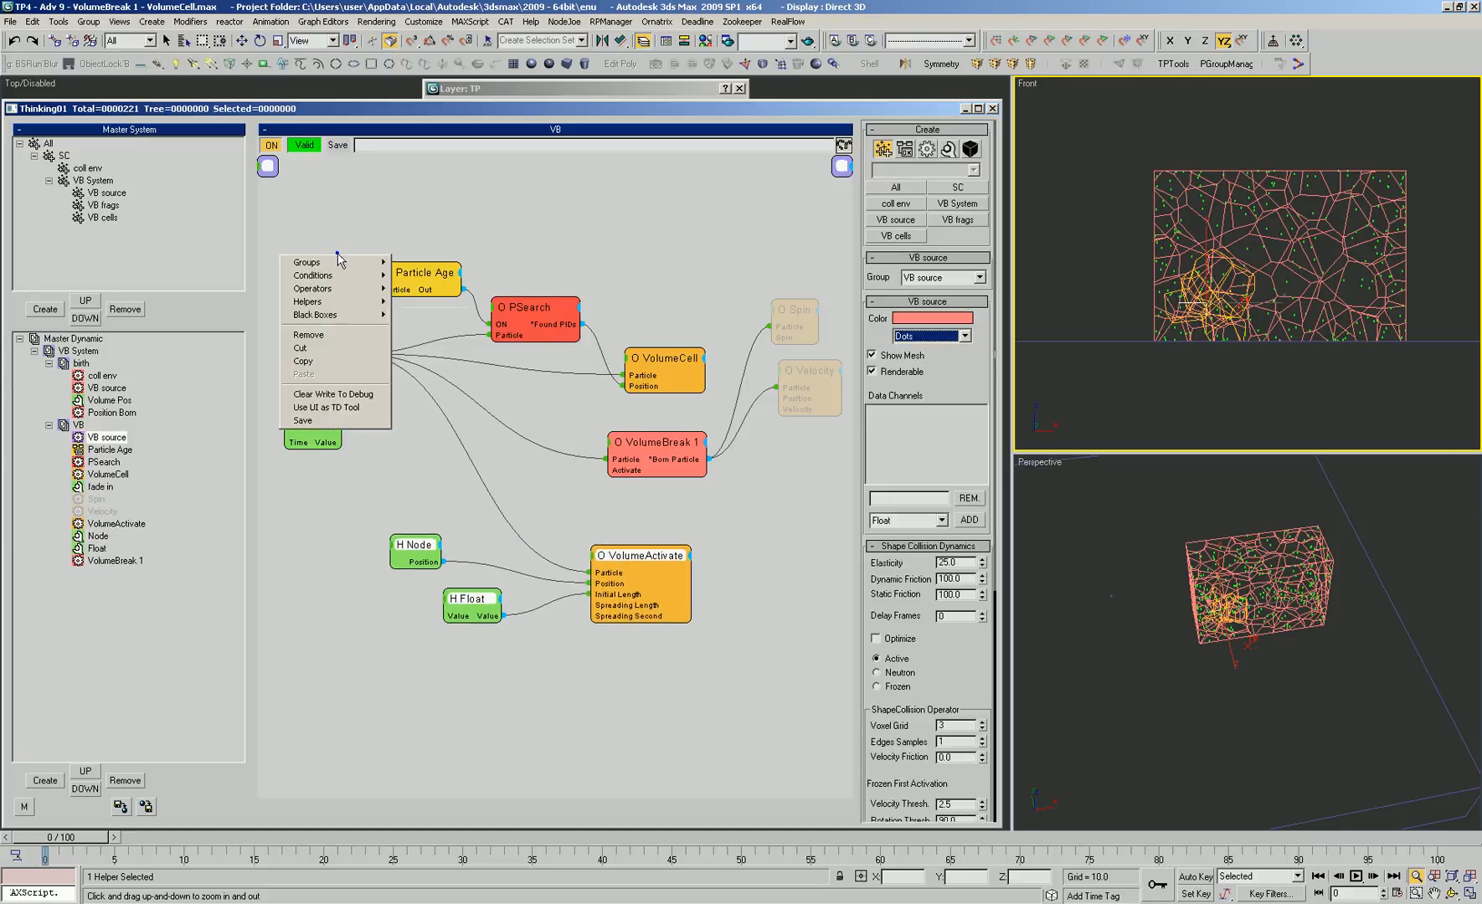
{"action": "left_click", "coordinate": [312, 362]}
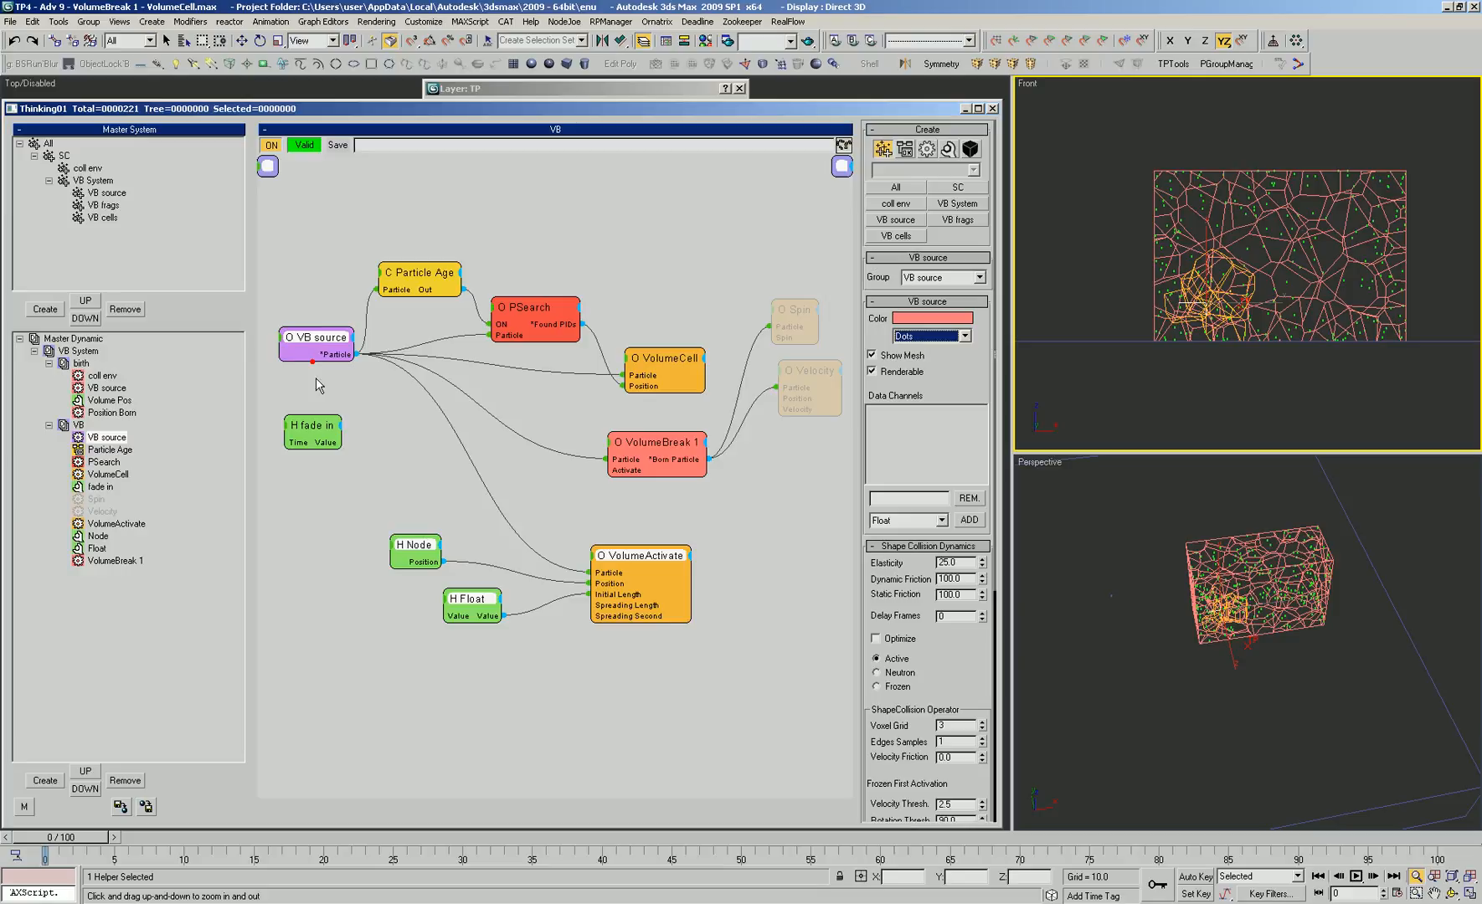
Create a new dynamic set under VB System and paste the copied nodes into it
{"action": "left_click", "coordinate": [78, 351]}
{"action": "left_click", "coordinate": [45, 780]}
{"action": "left_click", "coordinate": [109, 573]}
{"action": "right_click", "coordinate": [333, 207]}
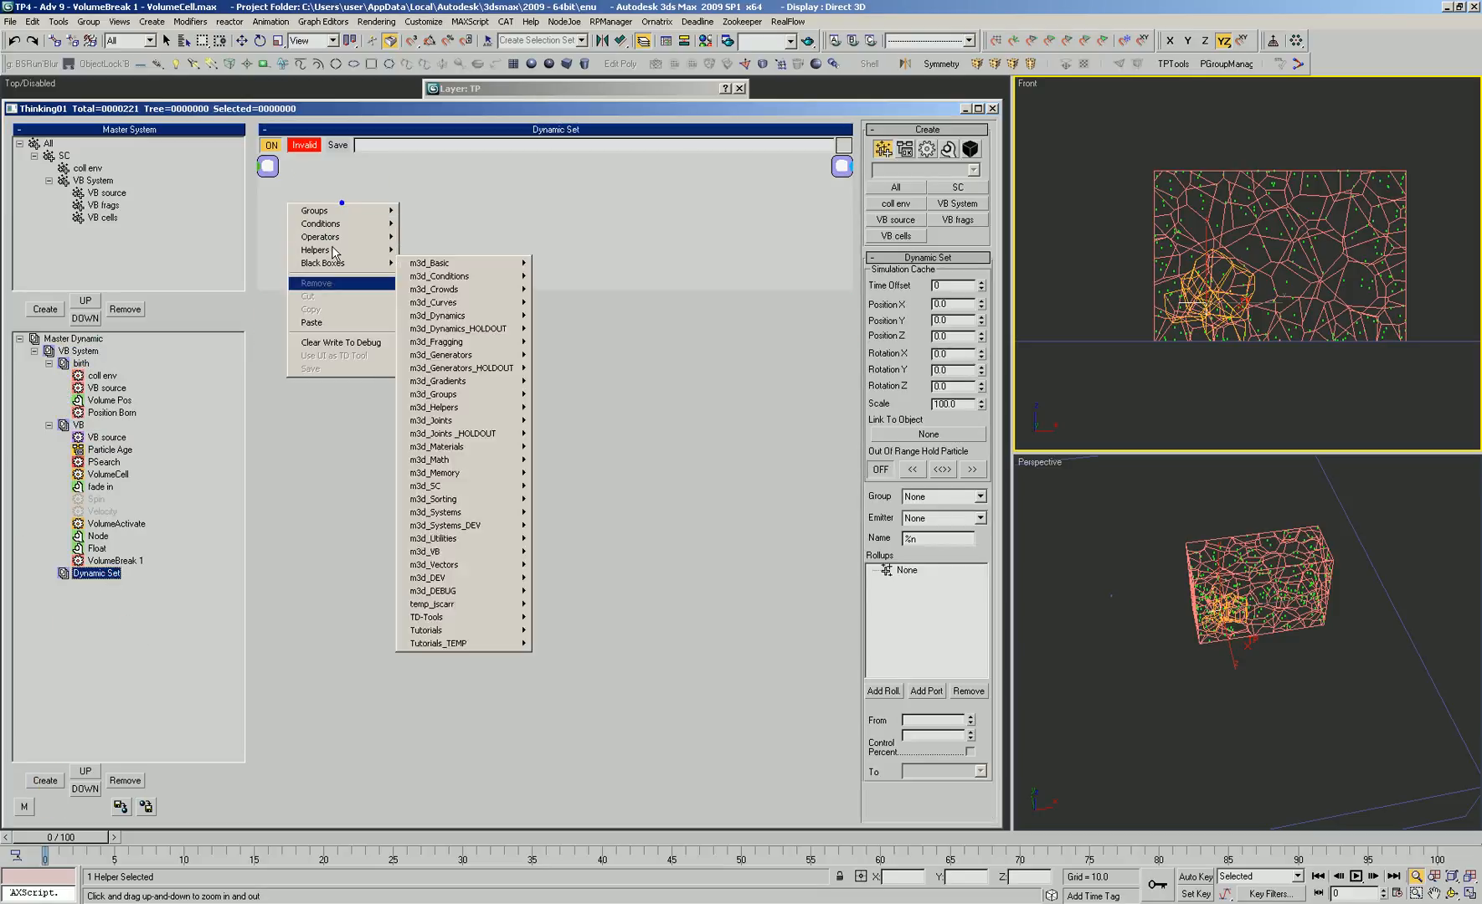
{"action": "left_click", "coordinate": [327, 321]}
Arrange the pasted nodes in the new dynamic set, moving VB source closer to Node and Float
{"action": "left_click_drag", "start_coordinate": [336, 292], "coordinate": [354, 690]}
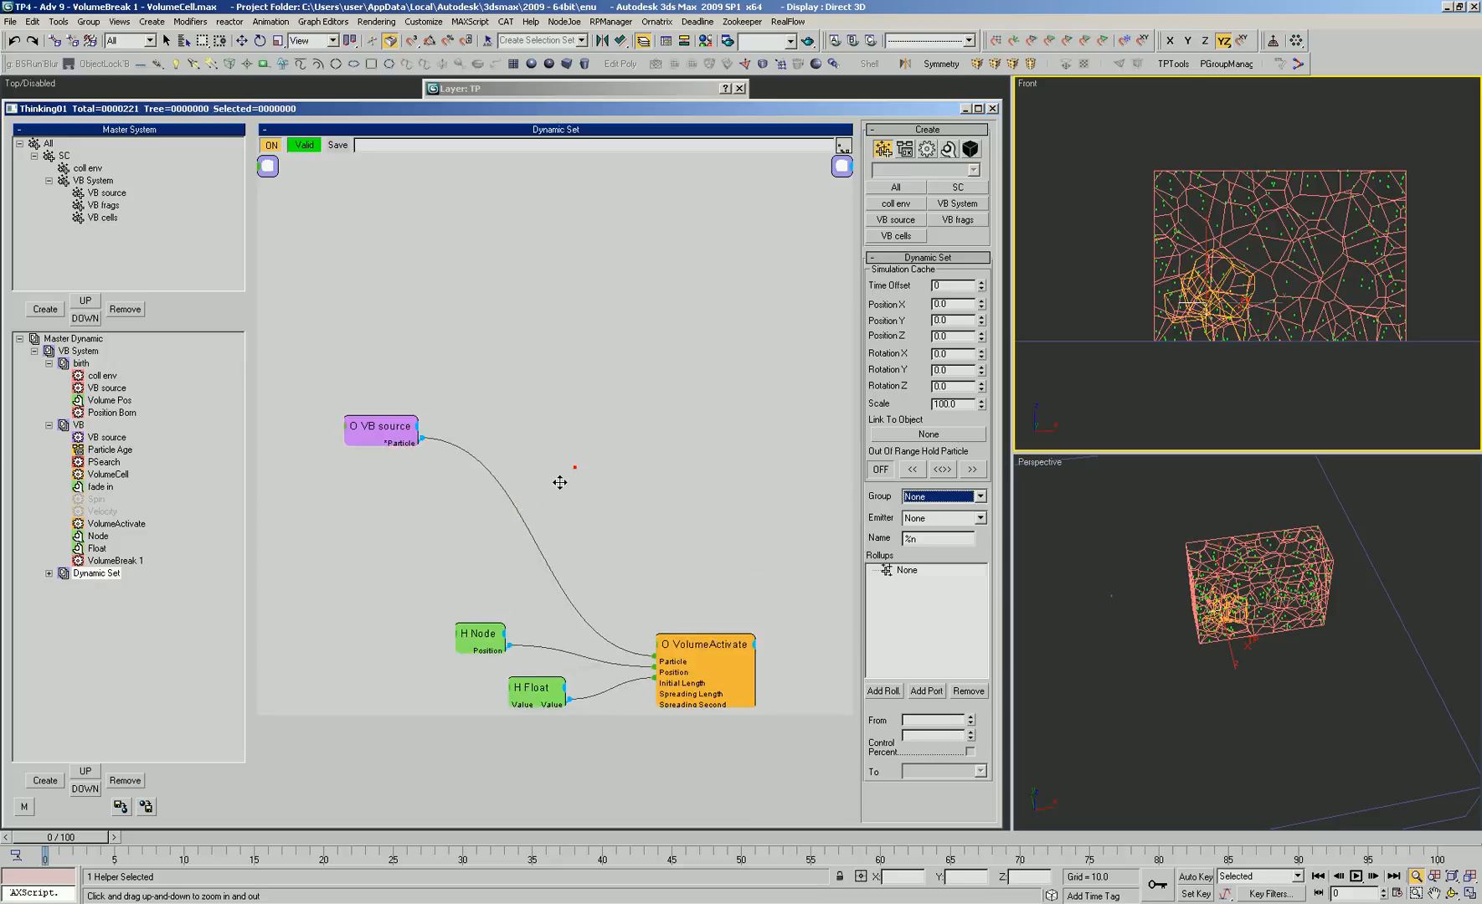
{"action": "left_click_drag", "start_coordinate": [575, 468], "coordinate": [570, 302]}
{"action": "left_click_drag", "start_coordinate": [377, 254], "coordinate": [438, 393]}
Disable the original VolumeActivate node in the VB network
{"action": "left_click", "coordinate": [100, 510]}
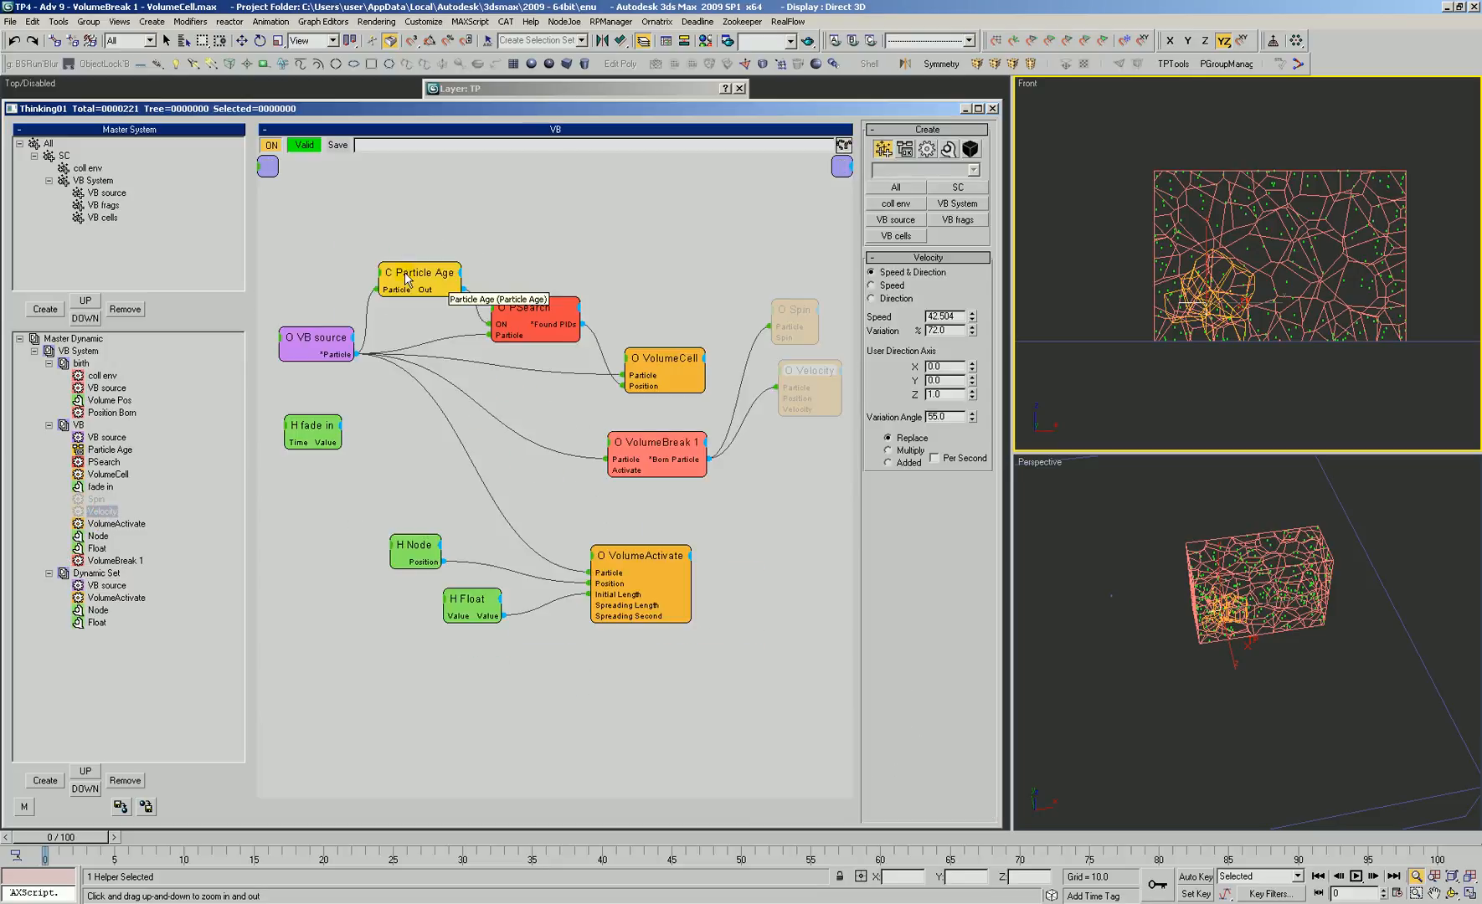
{"action": "right_click", "coordinate": [598, 555]}
{"action": "left_click", "coordinate": [611, 559]}
Reposition the pasted VolumeActivate in the new dynamic set and add an SC Joint operator above it
{"action": "left_click", "coordinate": [126, 597]}
{"action": "left_click_drag", "start_coordinate": [706, 475], "coordinate": [724, 448]}
{"action": "right_click", "coordinate": [689, 274]}
{"action": "mouse_move", "coordinate": [686, 306]}
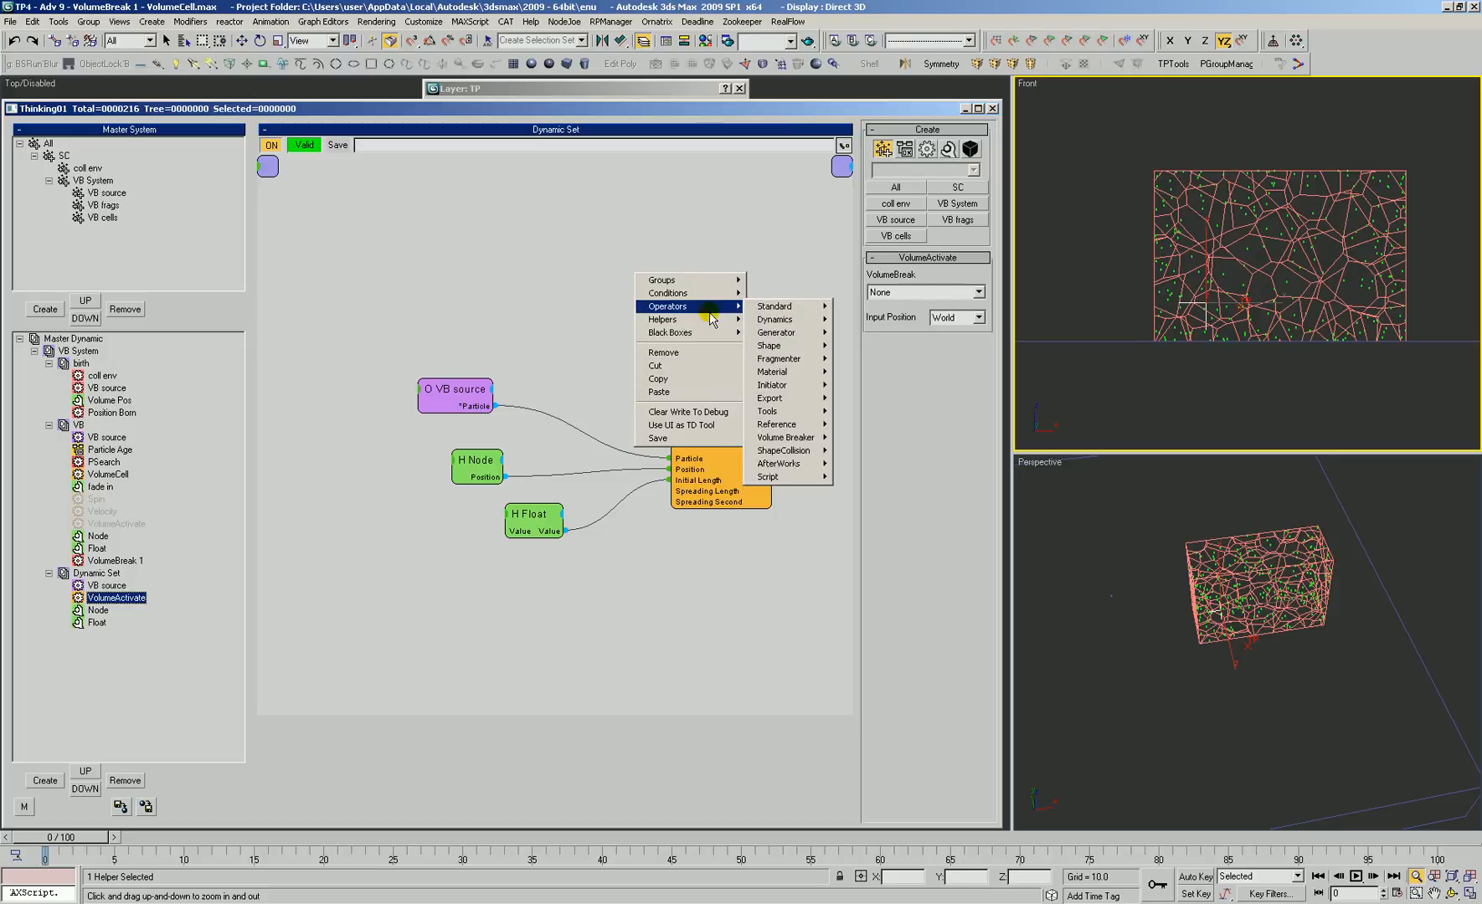
{"action": "mouse_move", "coordinate": [787, 451]}
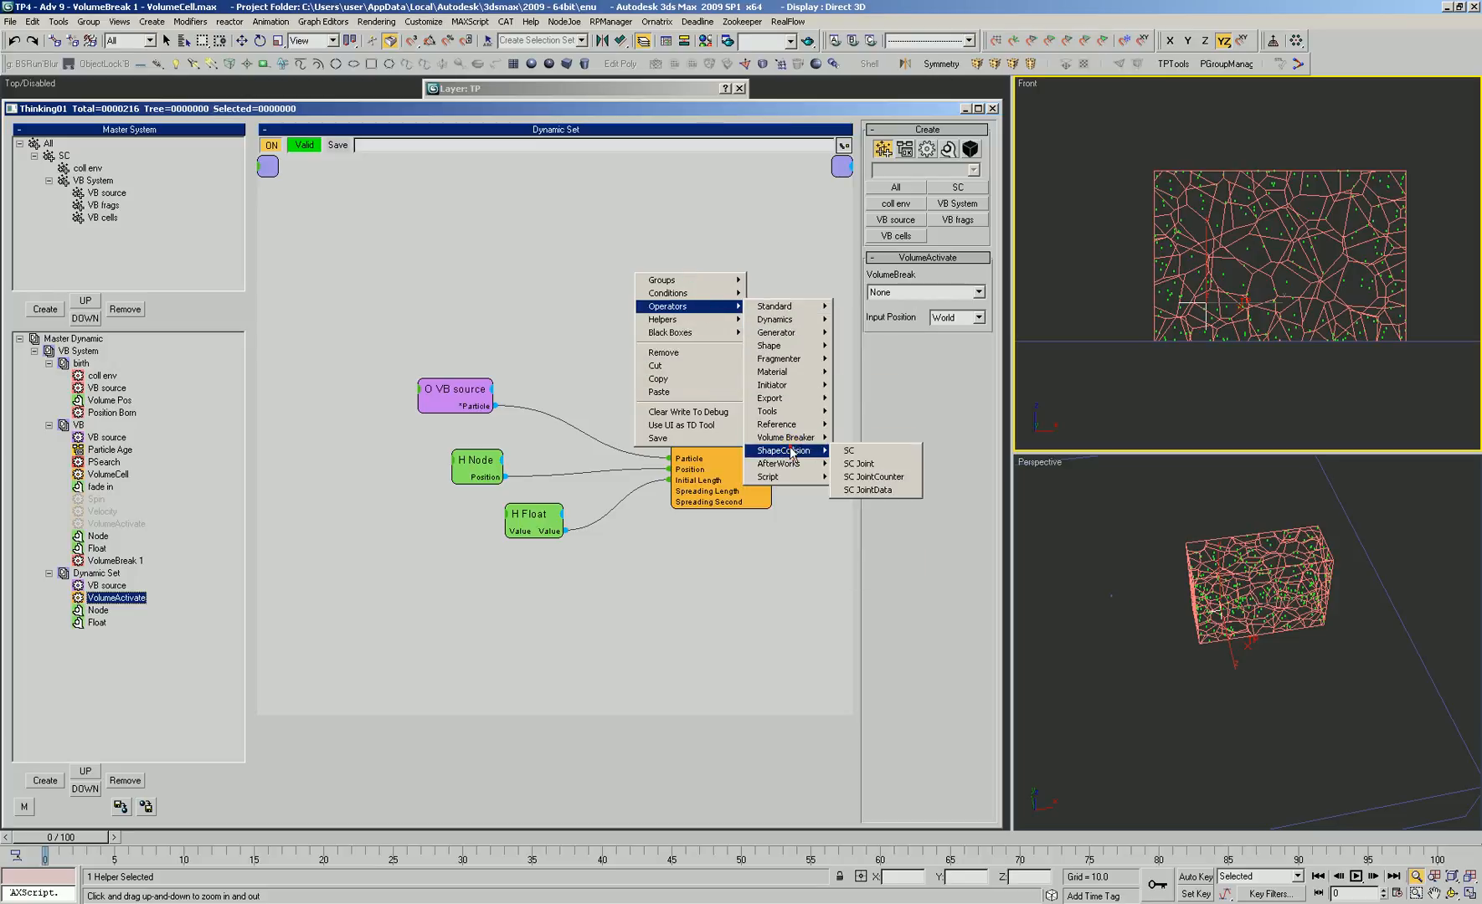
{"action": "left_click", "coordinate": [874, 465]}
{"action": "left_click_drag", "start_coordinate": [726, 285], "coordinate": [680, 283]}
{"action": "right_click", "coordinate": [572, 273]}
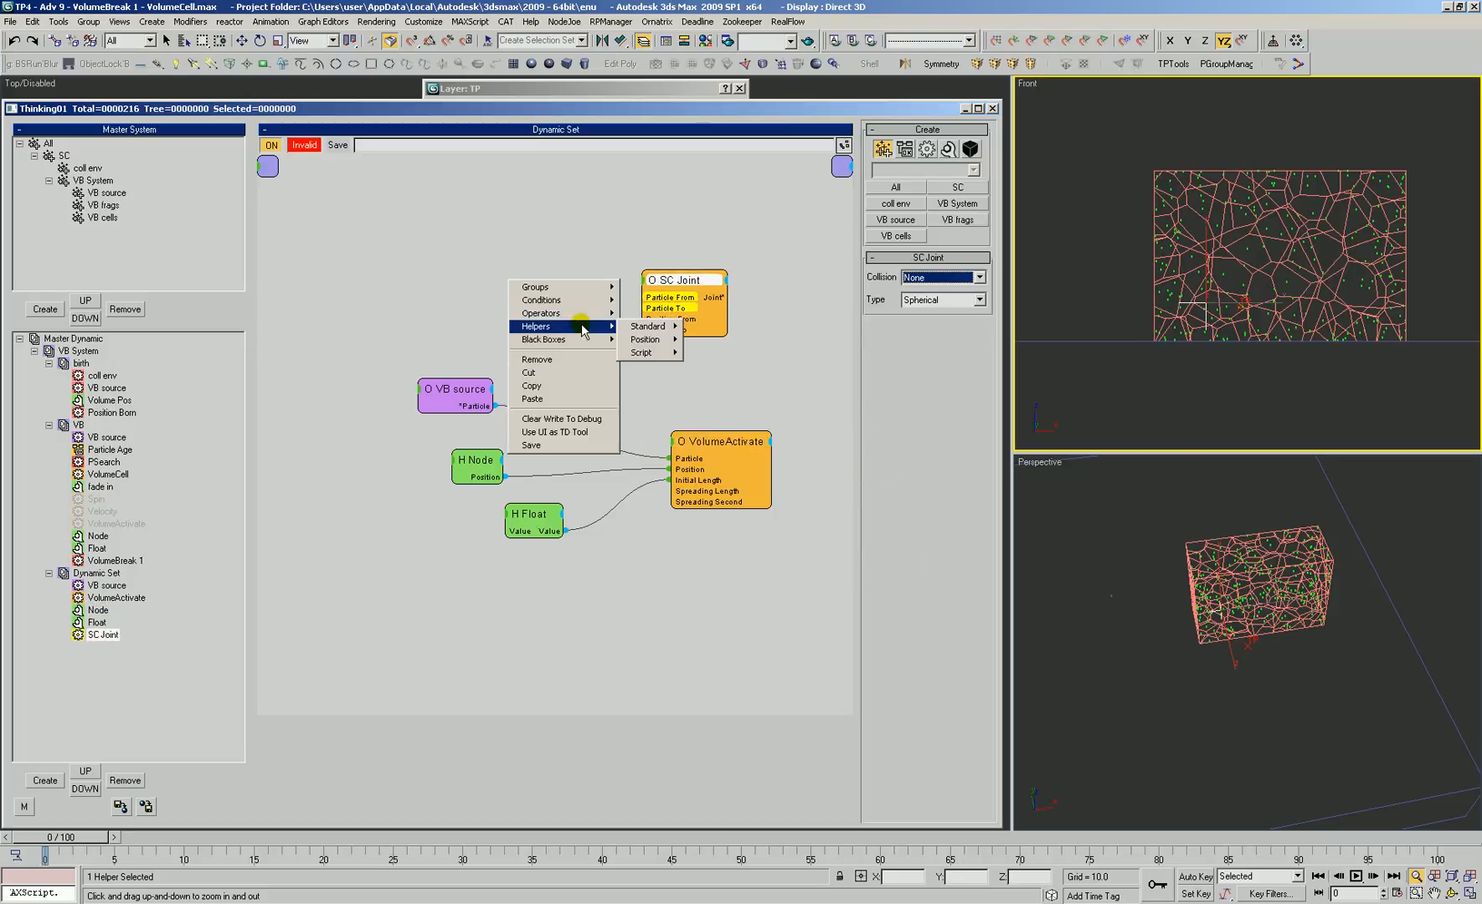
{"action": "mouse_move", "coordinate": [553, 313]}
{"action": "mouse_move", "coordinate": [661, 457]}
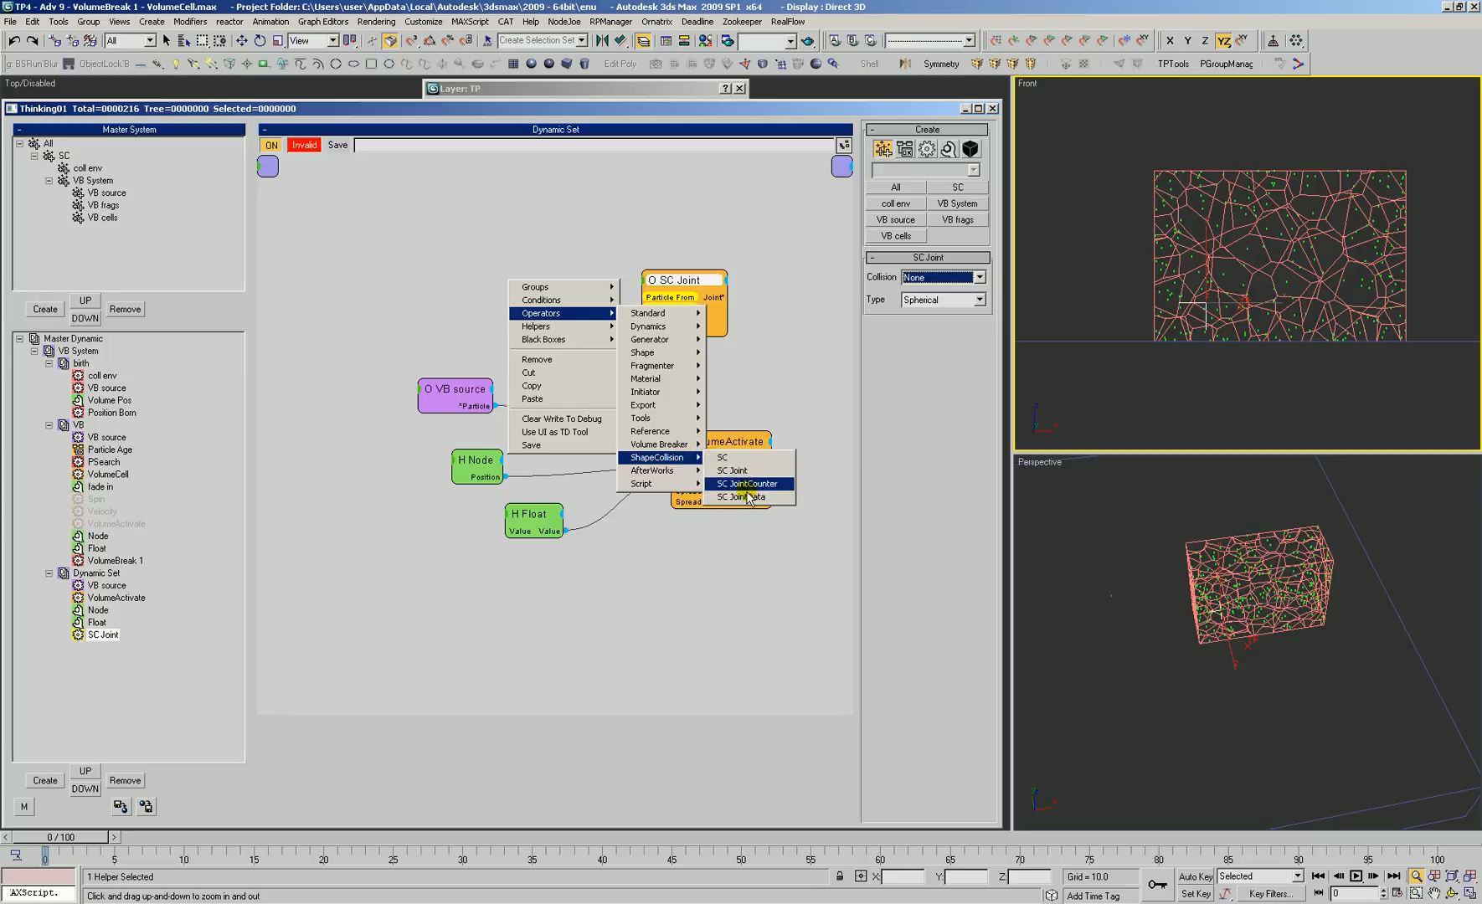
{"action": "left_click", "coordinate": [786, 360]}
Assign VolumeBreak 1 as the VolumeBreak of the pasted VolumeActivate
{"action": "left_click_drag", "start_coordinate": [722, 441], "coordinate": [708, 466]}
{"action": "left_click", "coordinate": [781, 373]}
{"action": "left_click", "coordinate": [895, 293]}
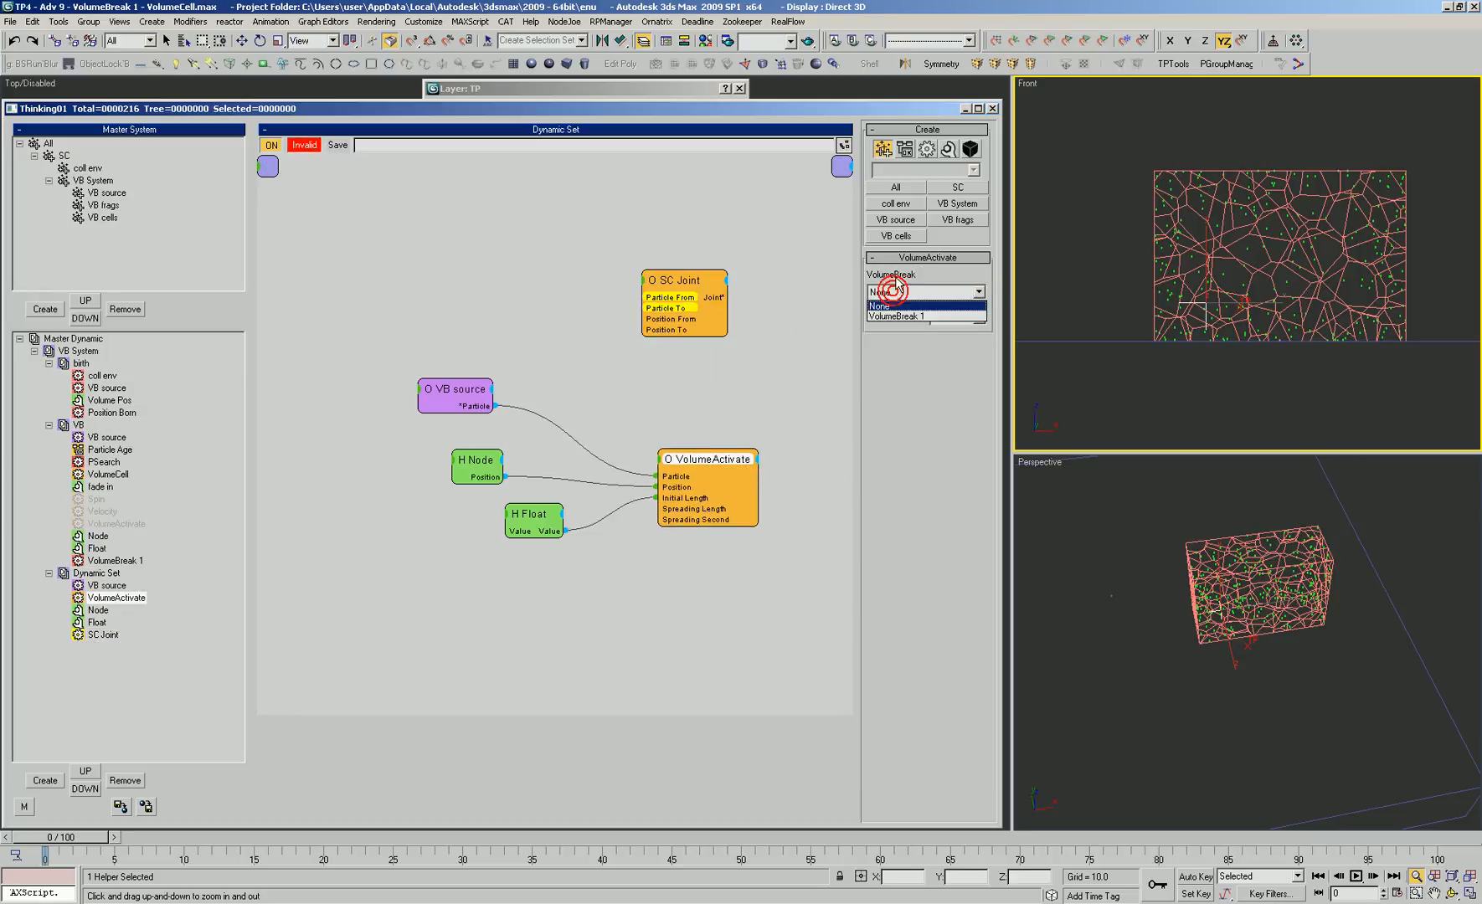
{"action": "left_click", "coordinate": [901, 315]}
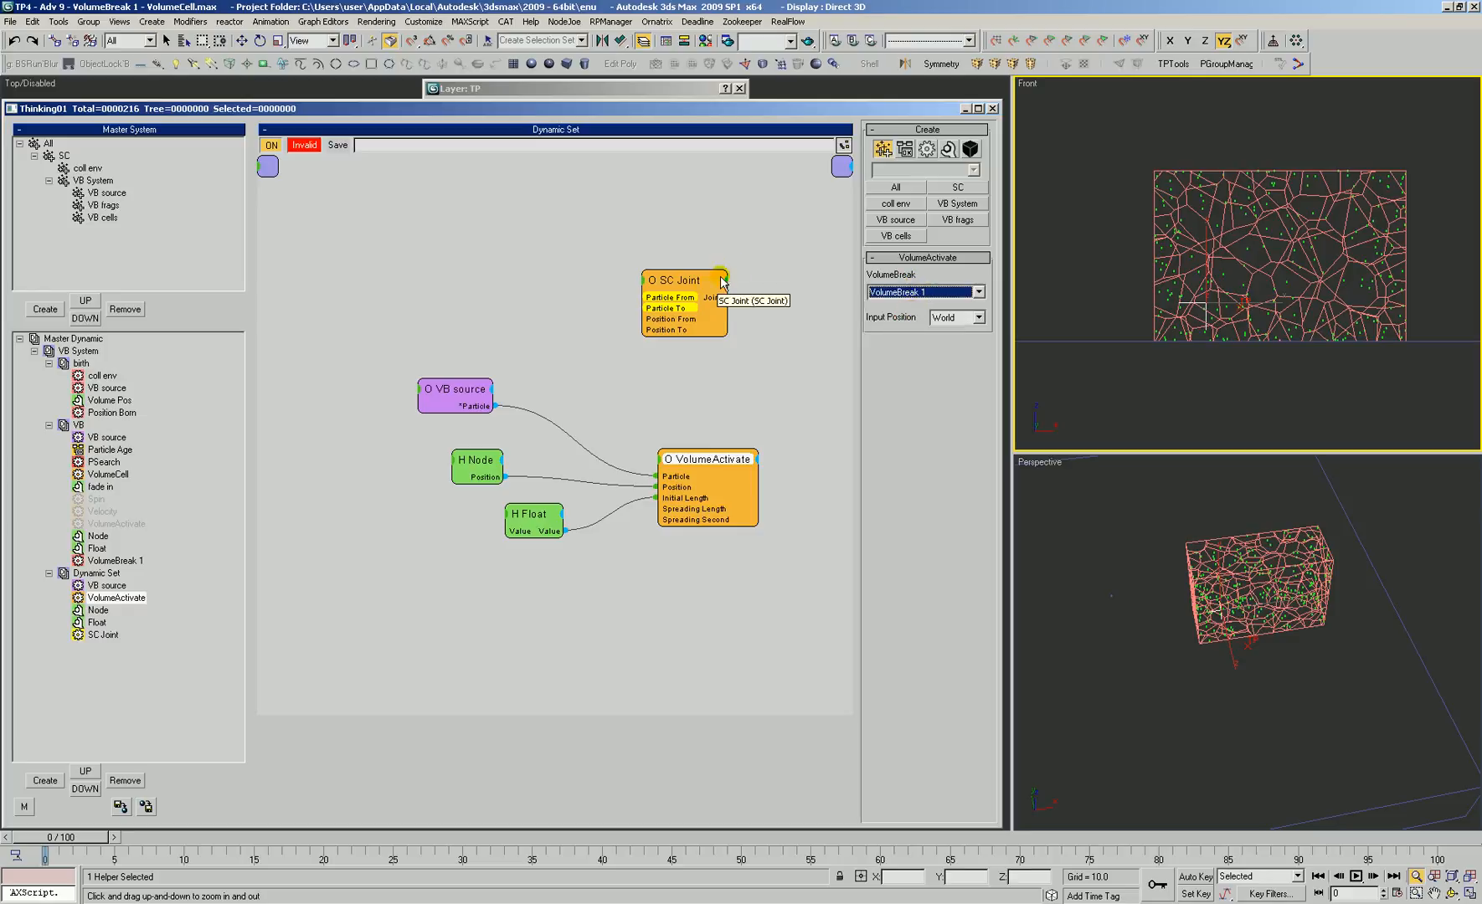
Delete the SC Joint operator and rearrange the remaining VB source, Node, Float and VolumeActivate nodes
{"action": "left_click", "coordinate": [685, 281]}
{"action": "key", "text": "Delete"}
{"action": "middle_click_drag", "start_coordinate": [646, 375], "coordinate": [591, 275]}
{"action": "left_click_drag", "start_coordinate": [397, 292], "coordinate": [426, 292]}
{"action": "left_click_drag", "start_coordinate": [401, 376], "coordinate": [420, 379]}
{"action": "left_click_drag", "start_coordinate": [486, 419], "coordinate": [480, 442]}
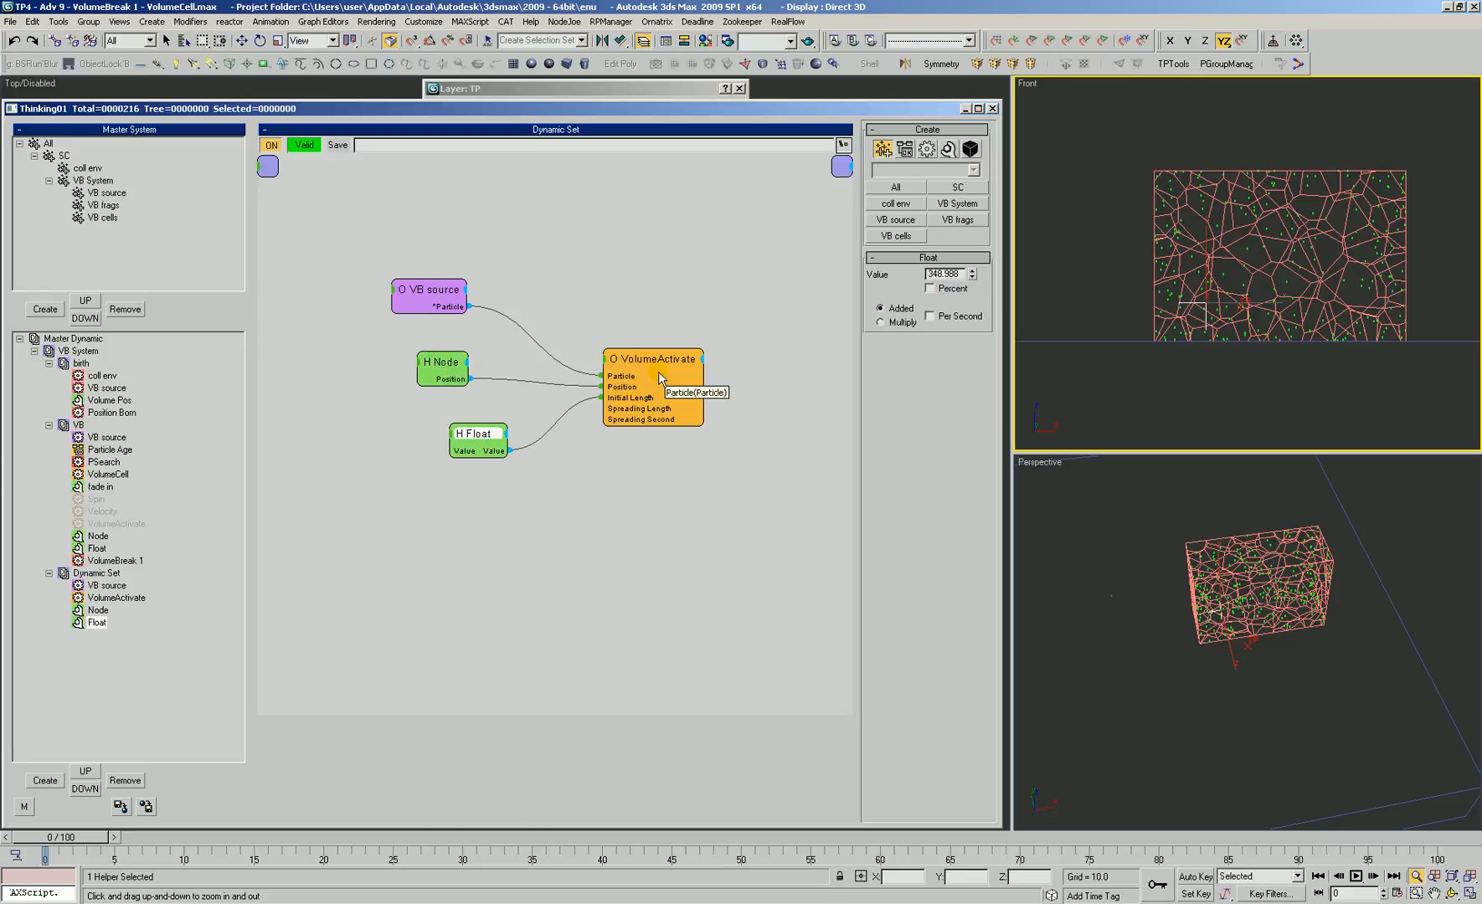
{"action": "left_click_drag", "start_coordinate": [696, 376], "coordinate": [678, 362]}
Scrub the first frames back to frame 0 and lower the new set's Float value to 0
{"action": "left_click_drag", "start_coordinate": [87, 843], "coordinate": [216, 843]}
{"action": "left_click", "coordinate": [31, 842]}
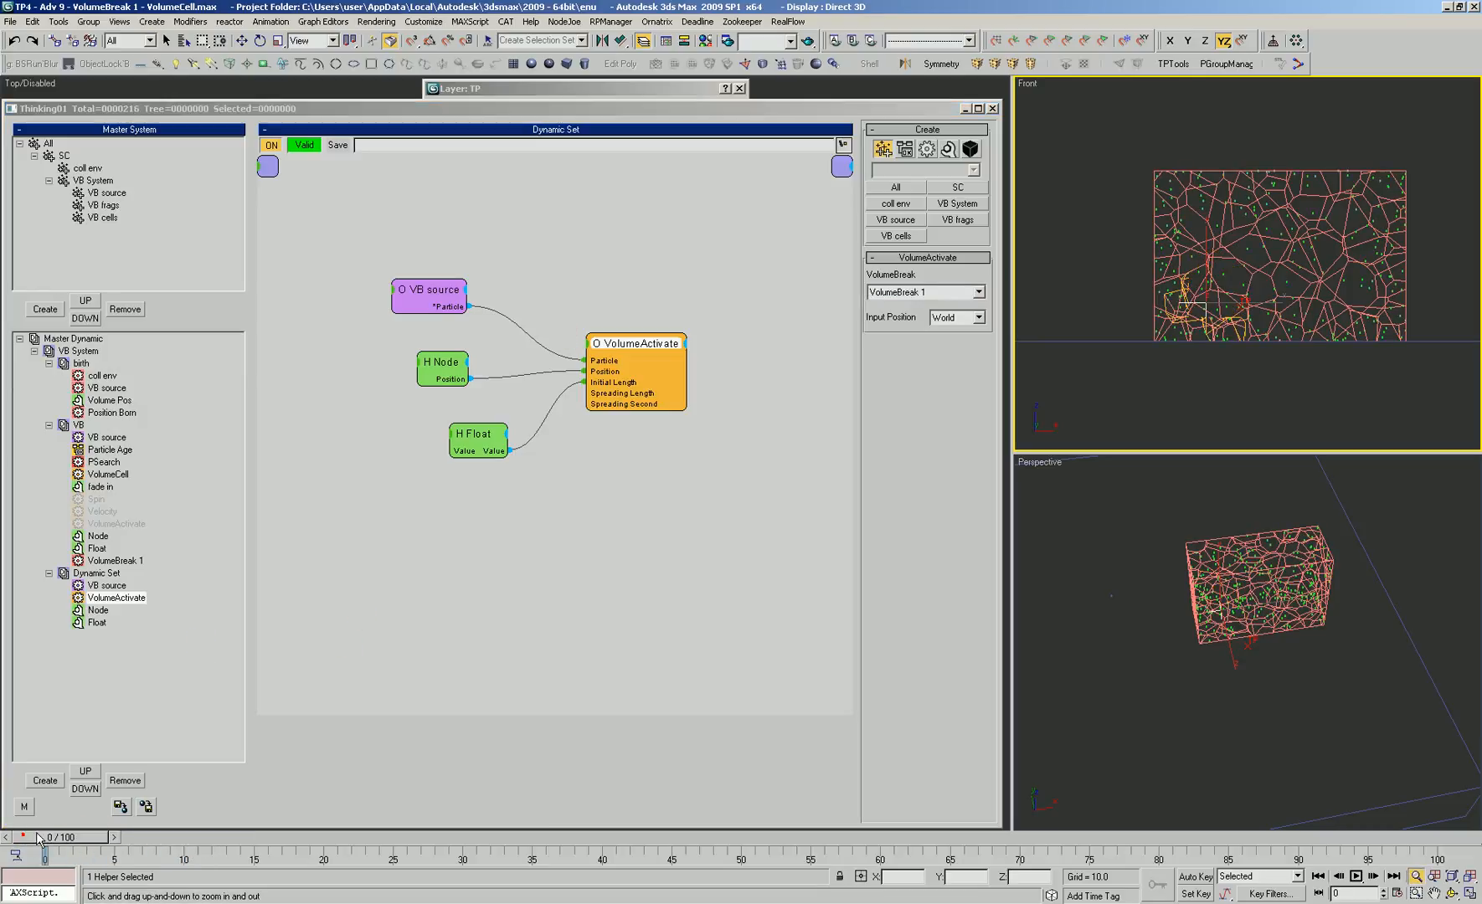
{"action": "left_click_drag", "start_coordinate": [487, 435], "coordinate": [479, 432]}
{"action": "left_click_drag", "start_coordinate": [972, 275], "coordinate": [972, 284]}
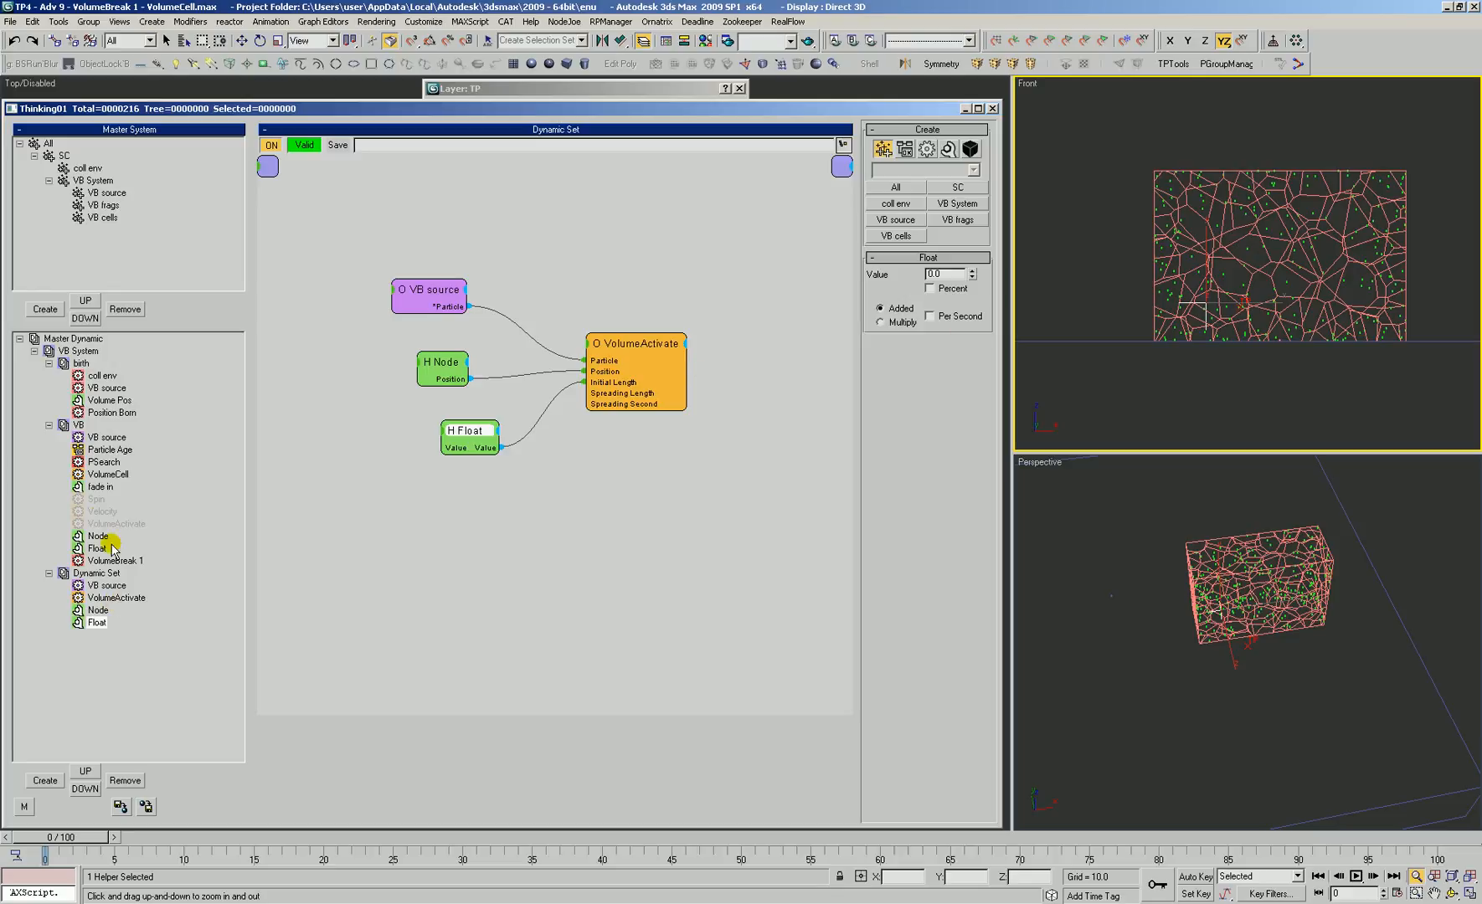
Move the new dynamic set above VB in the hierarchy, scrub the first frames, and retest its Float value
{"action": "left_click_drag", "start_coordinate": [98, 574], "coordinate": [76, 426]}
{"action": "left_click", "coordinate": [89, 425]}
{"action": "mouse_move", "coordinate": [52, 838]}
{"action": "left_mouse_down"}
{"action": "mouse_move", "coordinate": [23, 840]}
{"action": "mouse_move", "coordinate": [18, 814]}
{"action": "left_mouse_up"}
{"action": "left_click_drag", "start_coordinate": [480, 429], "coordinate": [480, 421]}
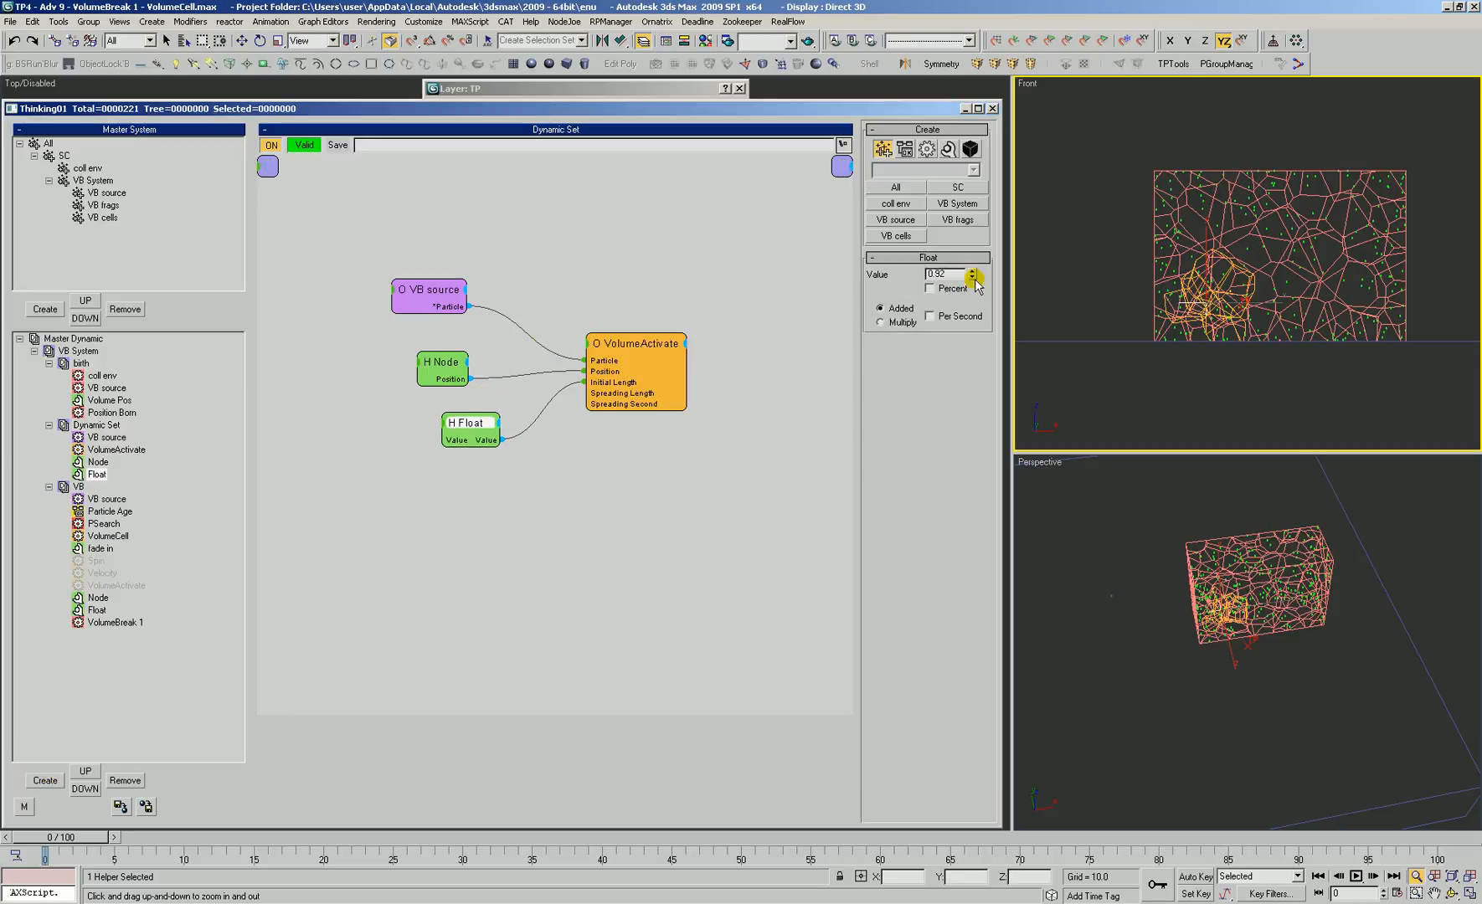
Review the VB network's PSearch, VolumeCell and VolumeBreak 1 nodes, including VolumeBreak 1's Volume Breaker parameters
{"action": "left_click", "coordinate": [93, 438]}
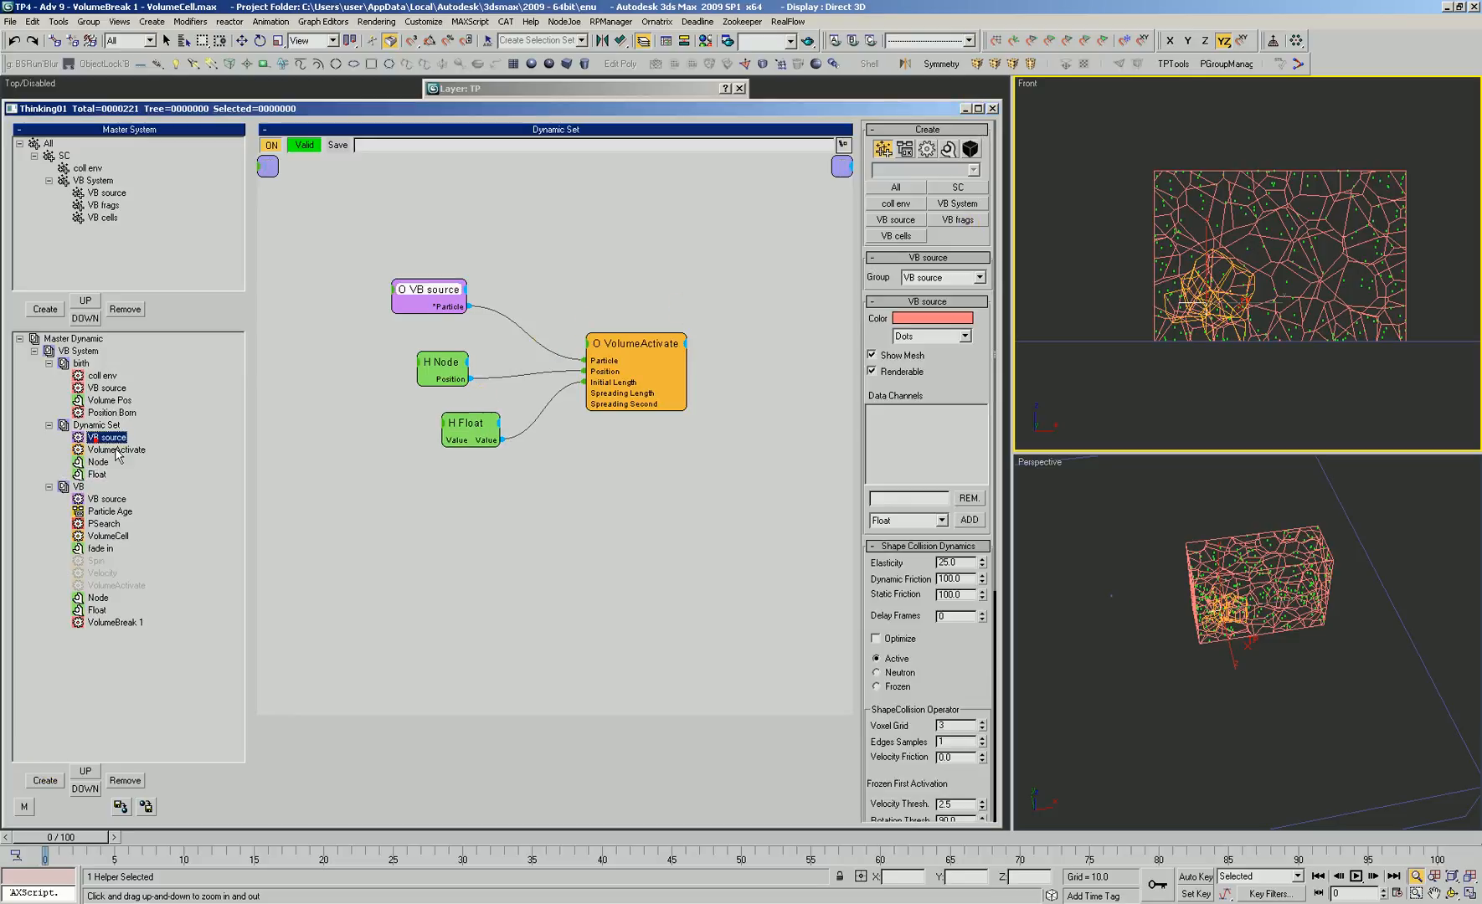
{"action": "left_click", "coordinate": [105, 511]}
{"action": "left_click_drag", "start_coordinate": [537, 315], "coordinate": [547, 312]}
{"action": "mouse_move", "coordinate": [681, 359]}
{"action": "left_mouse_down"}
{"action": "mouse_move", "coordinate": [713, 351]}
{"action": "mouse_move", "coordinate": [700, 349]}
{"action": "left_mouse_up"}
{"action": "left_click_drag", "start_coordinate": [661, 451], "coordinate": [661, 448]}
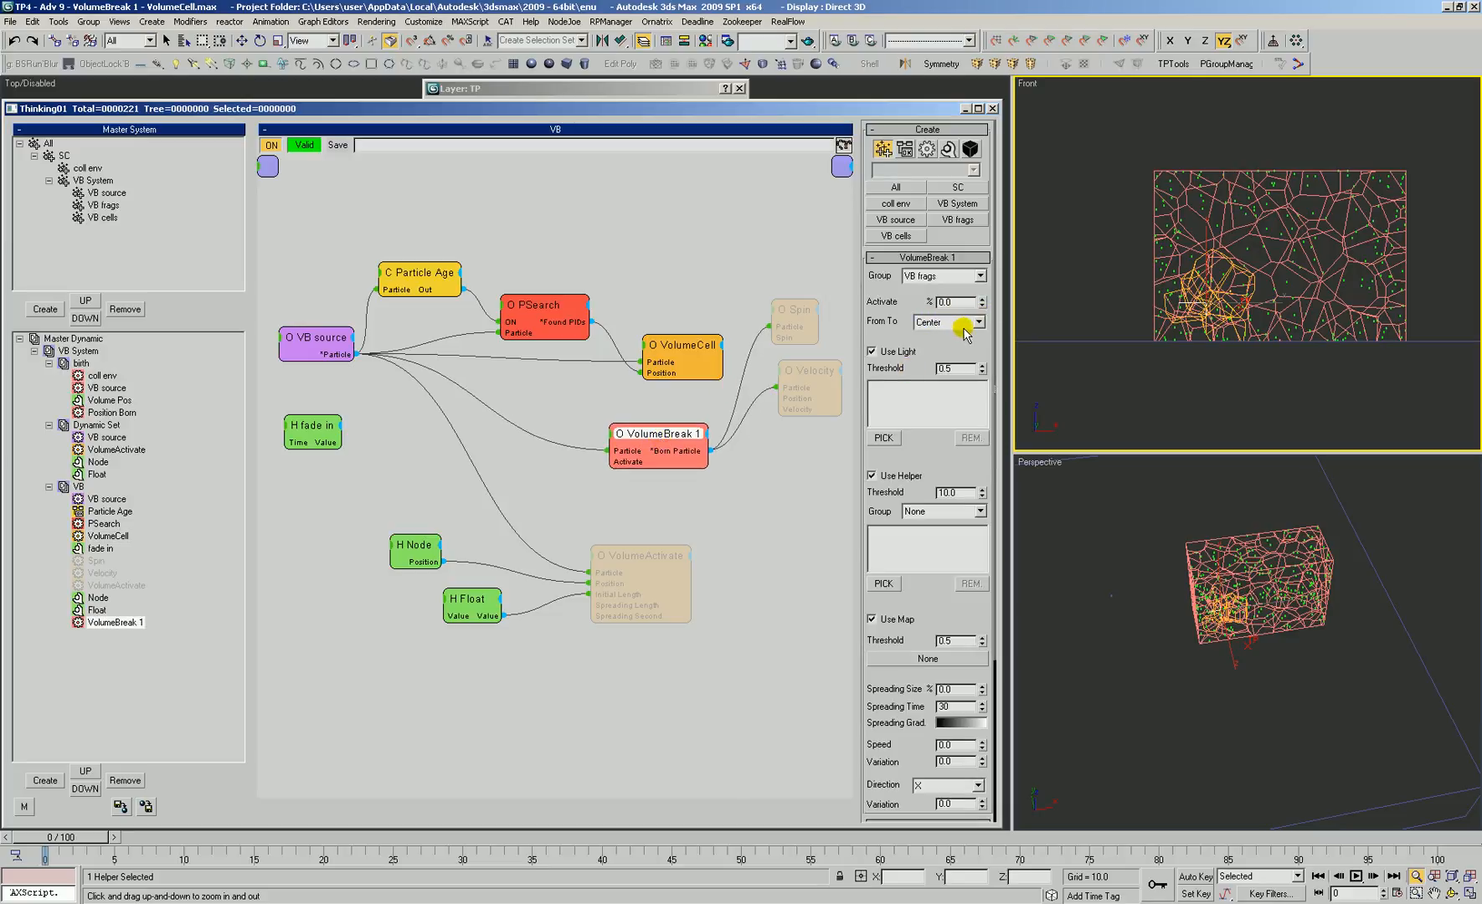
{"action": "left_click_drag", "start_coordinate": [931, 459], "coordinate": [956, 369]}
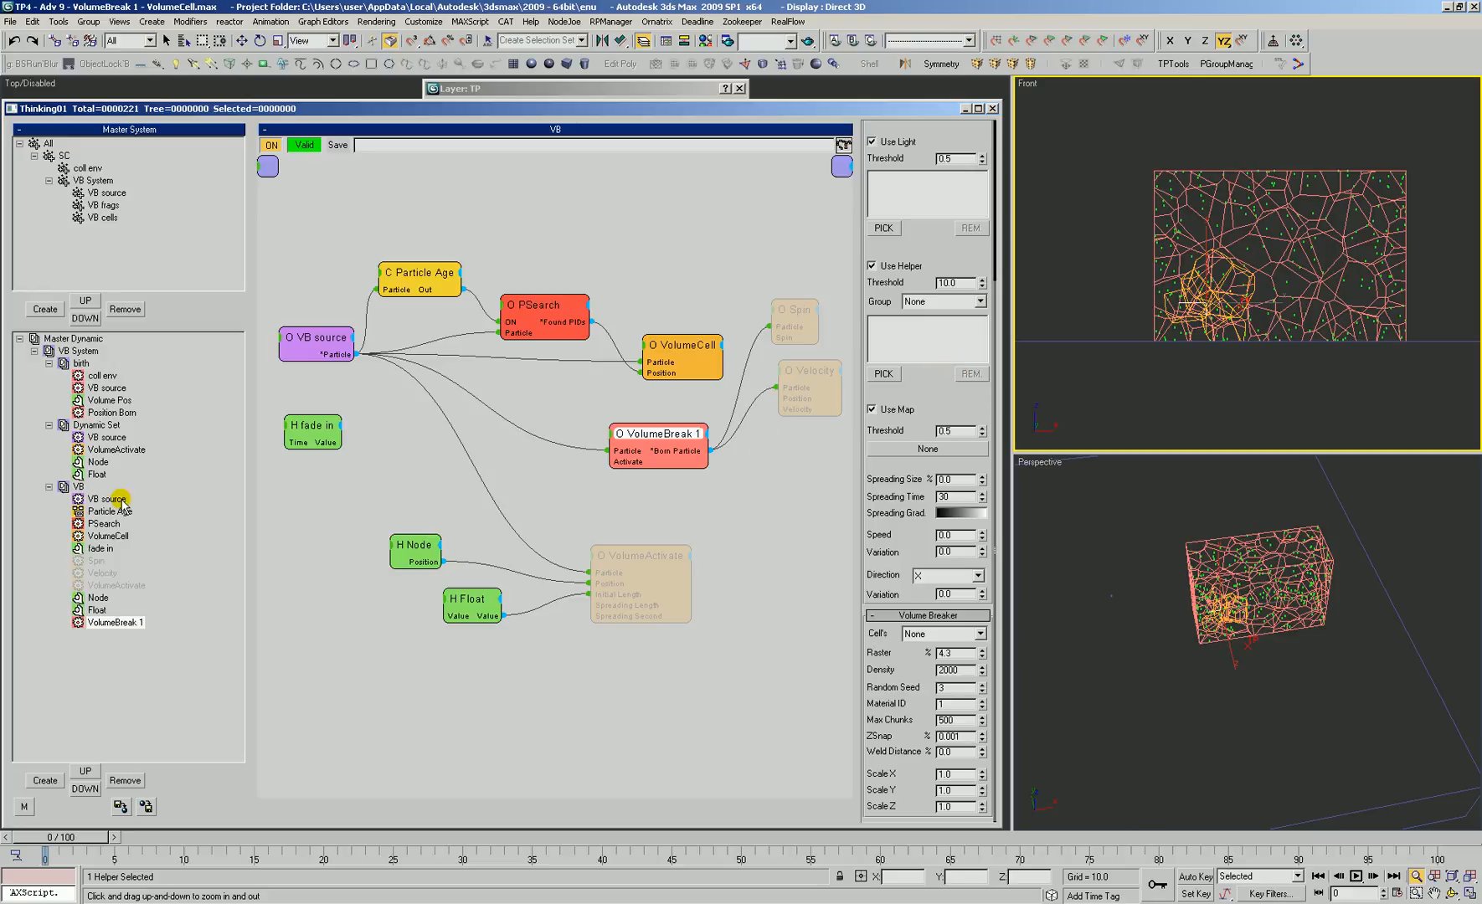
Adjust the new dynamic set's Float value to about 20.6 and test it over the first frames
{"action": "left_click", "coordinate": [99, 449]}
{"action": "left_click", "coordinate": [452, 360]}
{"action": "left_click_drag", "start_coordinate": [457, 362], "coordinate": [442, 357]}
{"action": "left_click_drag", "start_coordinate": [466, 423], "coordinate": [477, 426]}
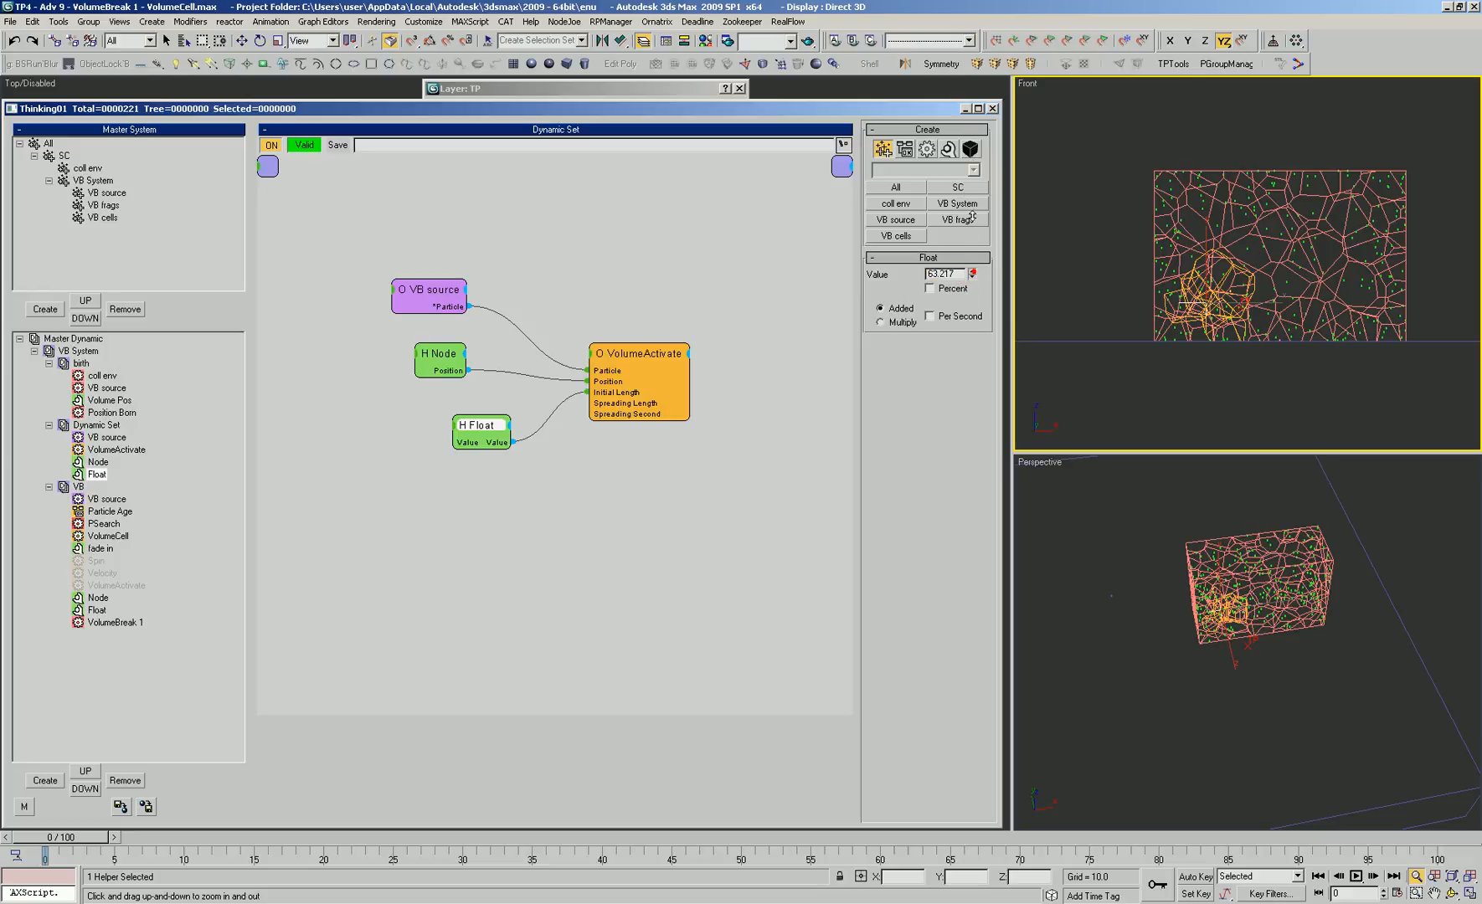
{"action": "left_click_drag", "start_coordinate": [92, 838], "coordinate": [30, 828]}
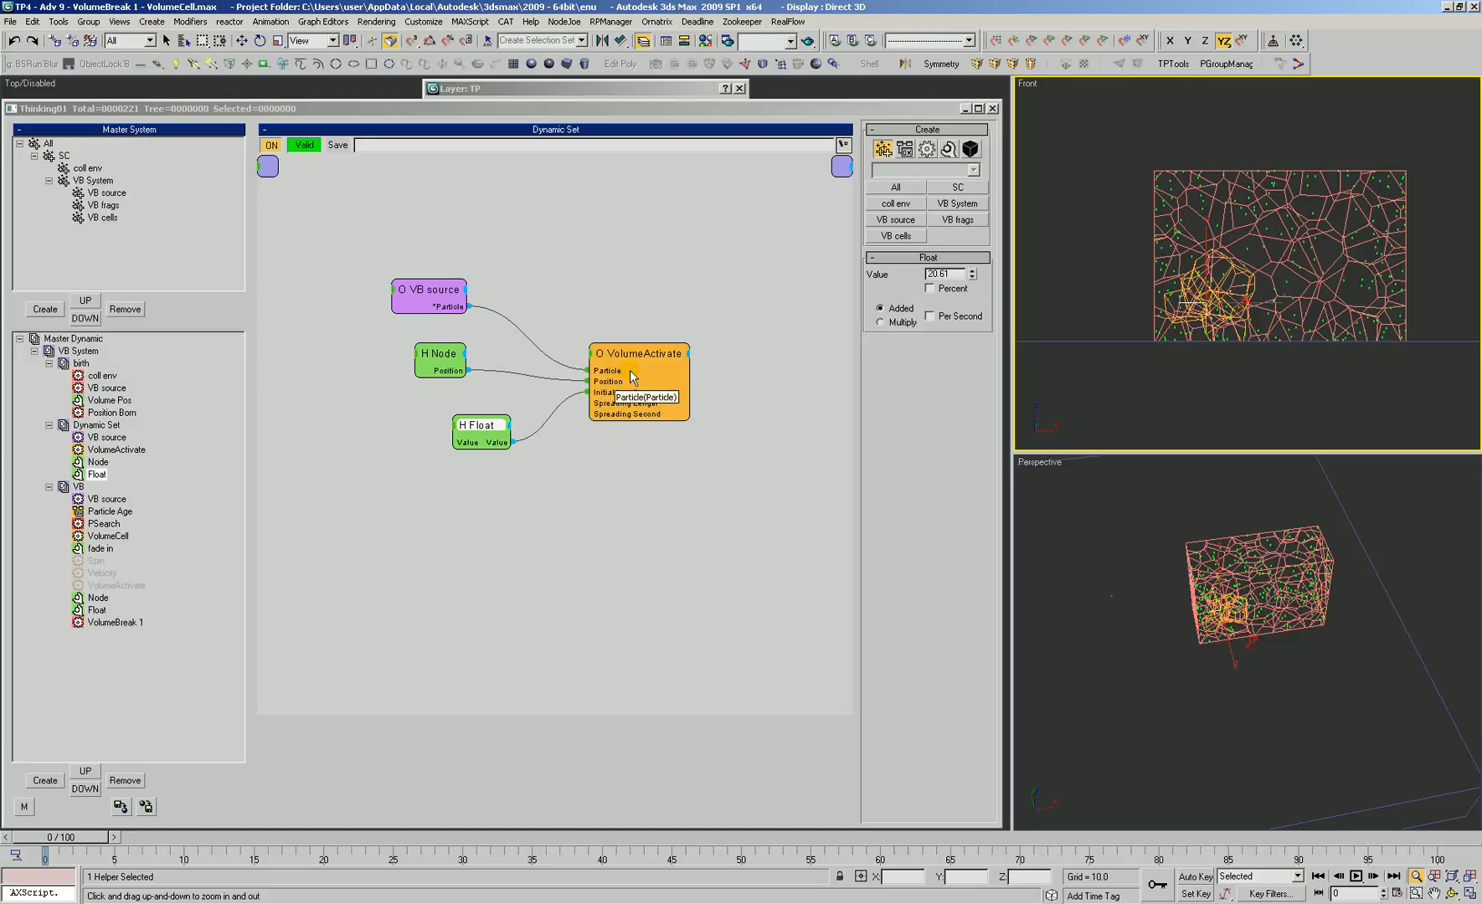
Set the new VolumeActivate's Input Position to Normalized and move the node away from its helpers
{"action": "left_click_drag", "start_coordinate": [636, 353], "coordinate": [637, 359]}
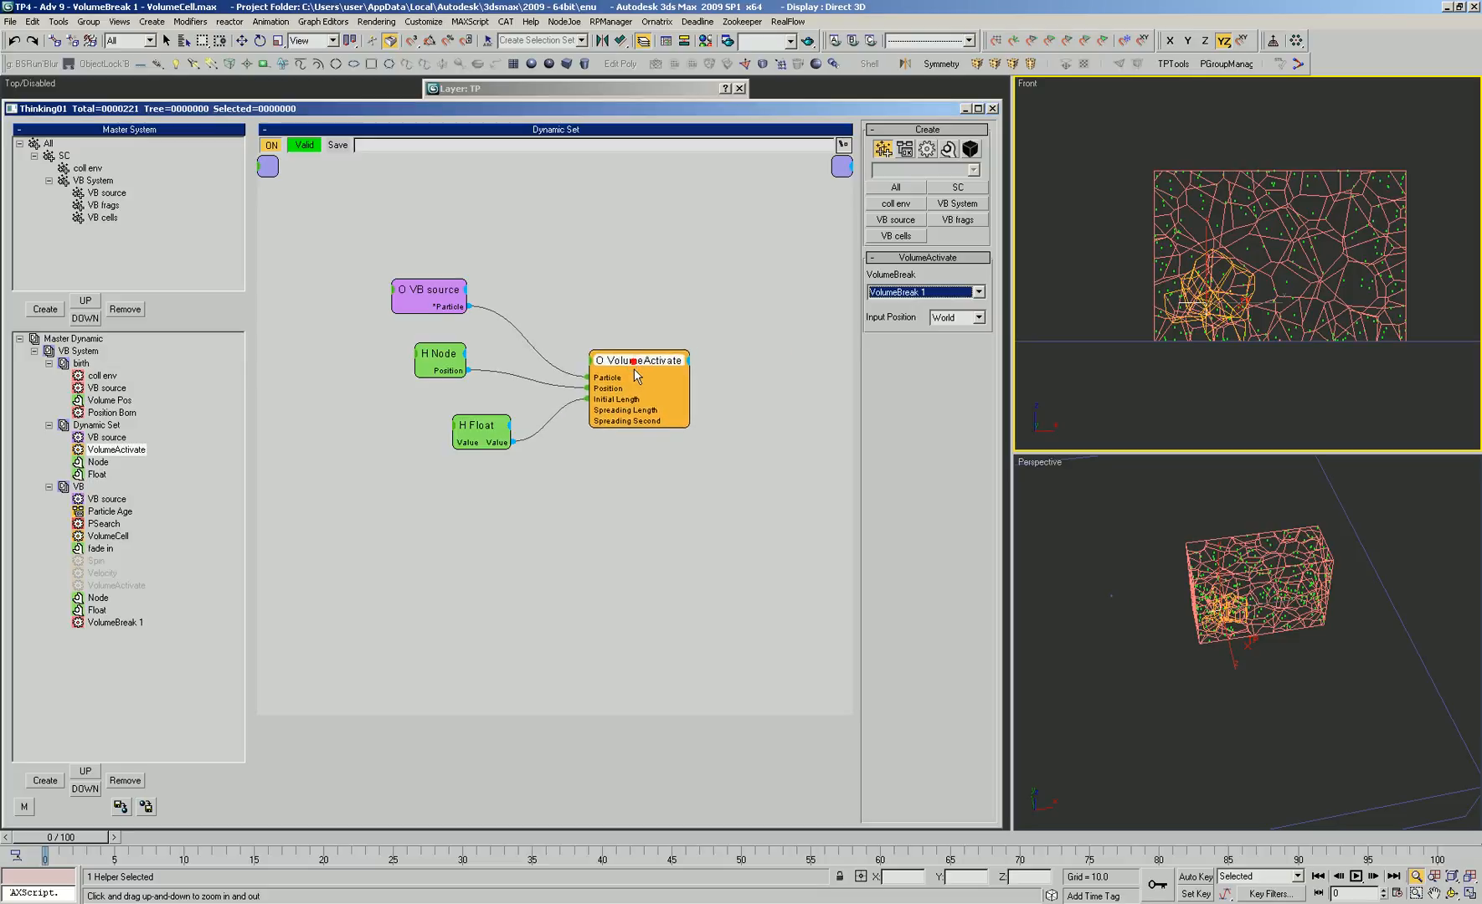
{"action": "left_click", "coordinate": [962, 319]}
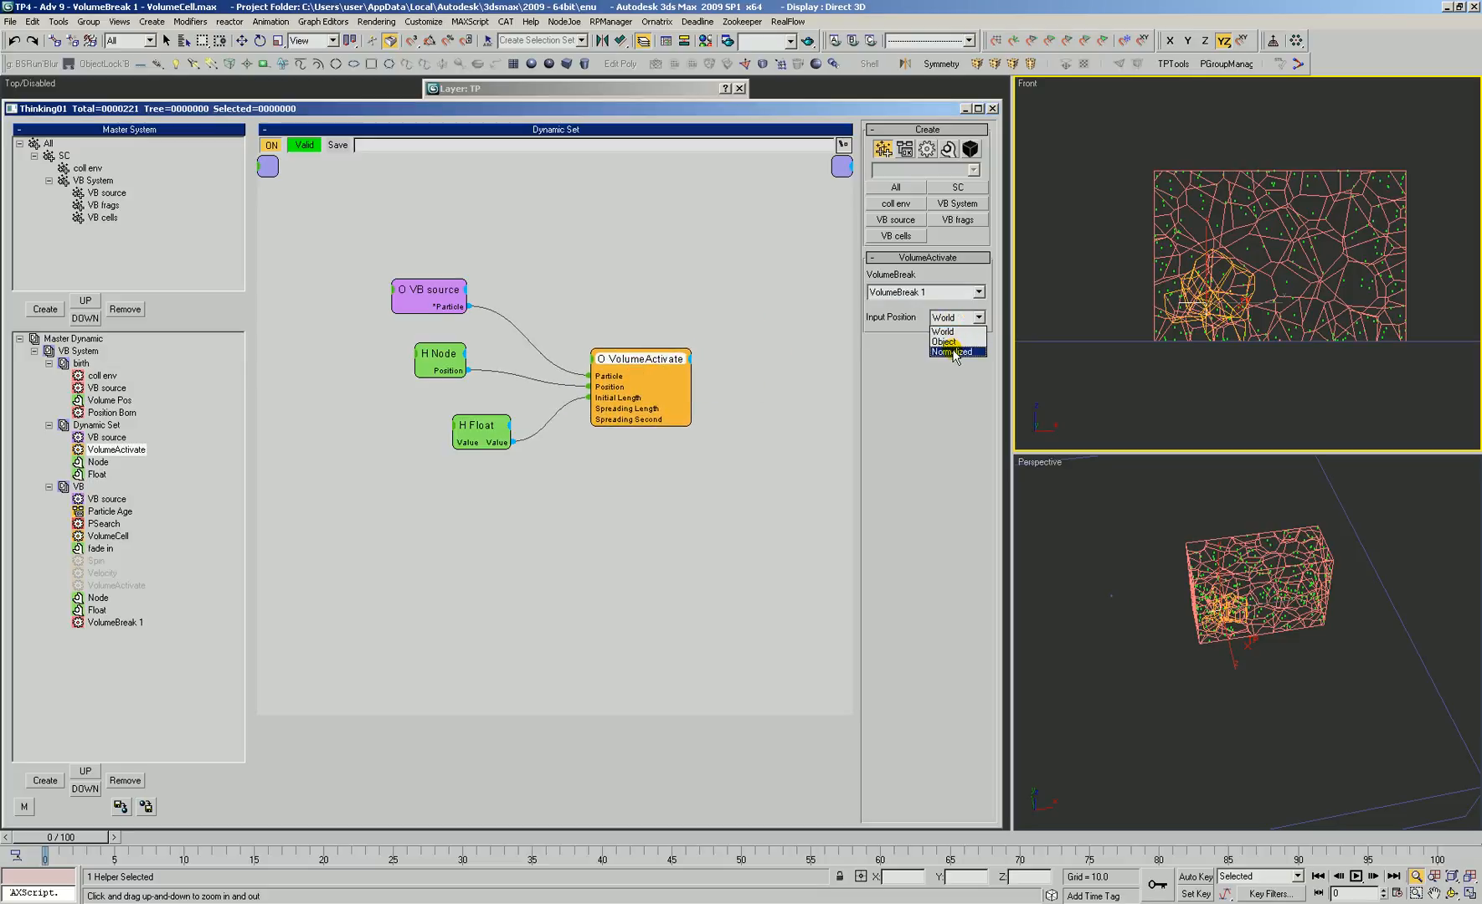
{"action": "left_click", "coordinate": [956, 351]}
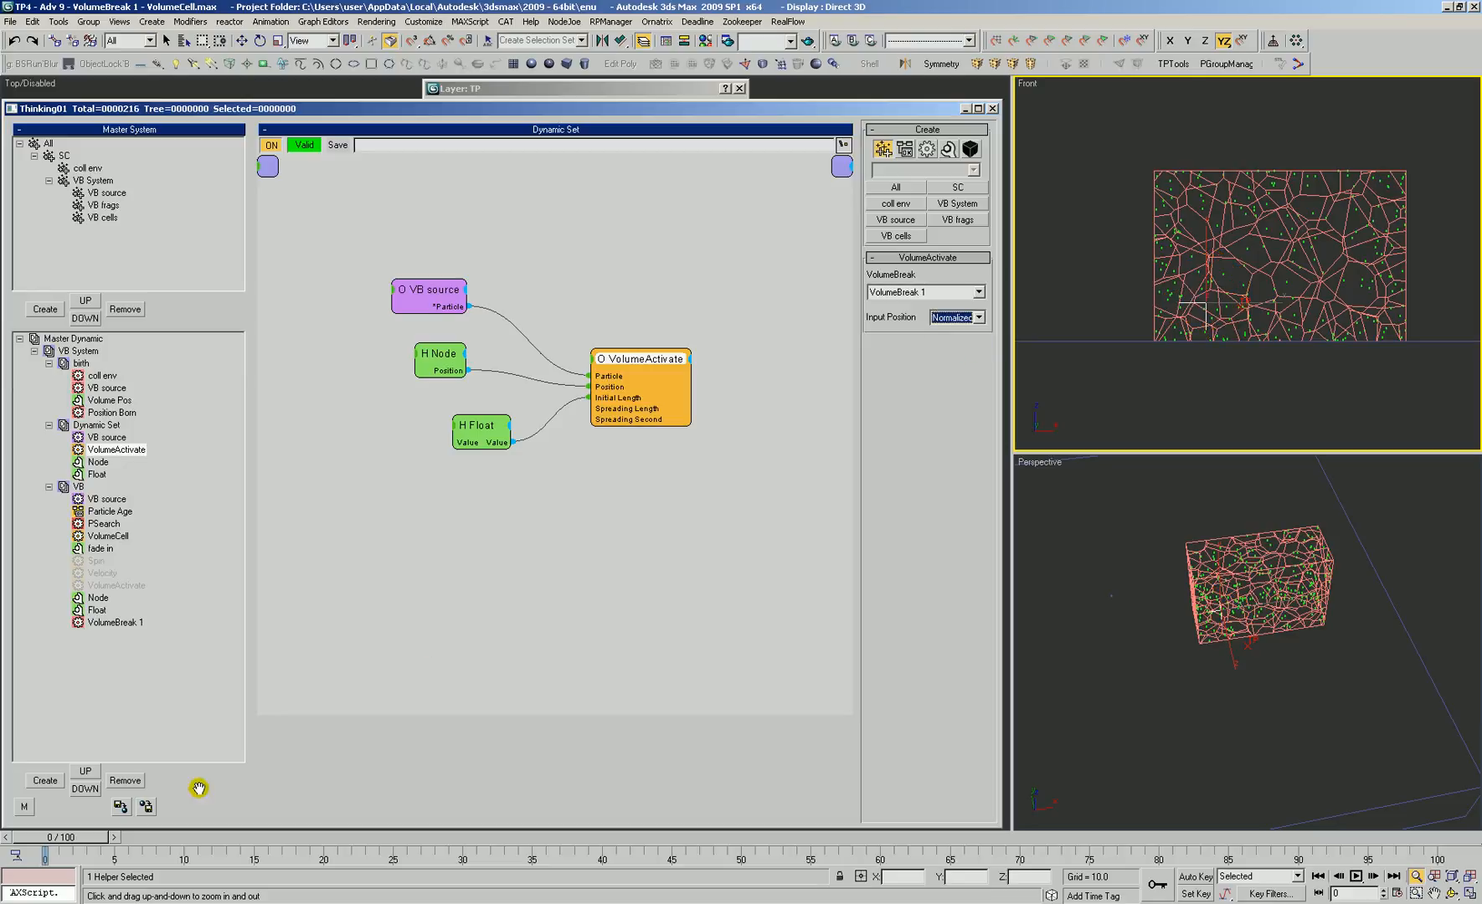
{"action": "left_click_drag", "start_coordinate": [627, 352], "coordinate": [664, 348]}
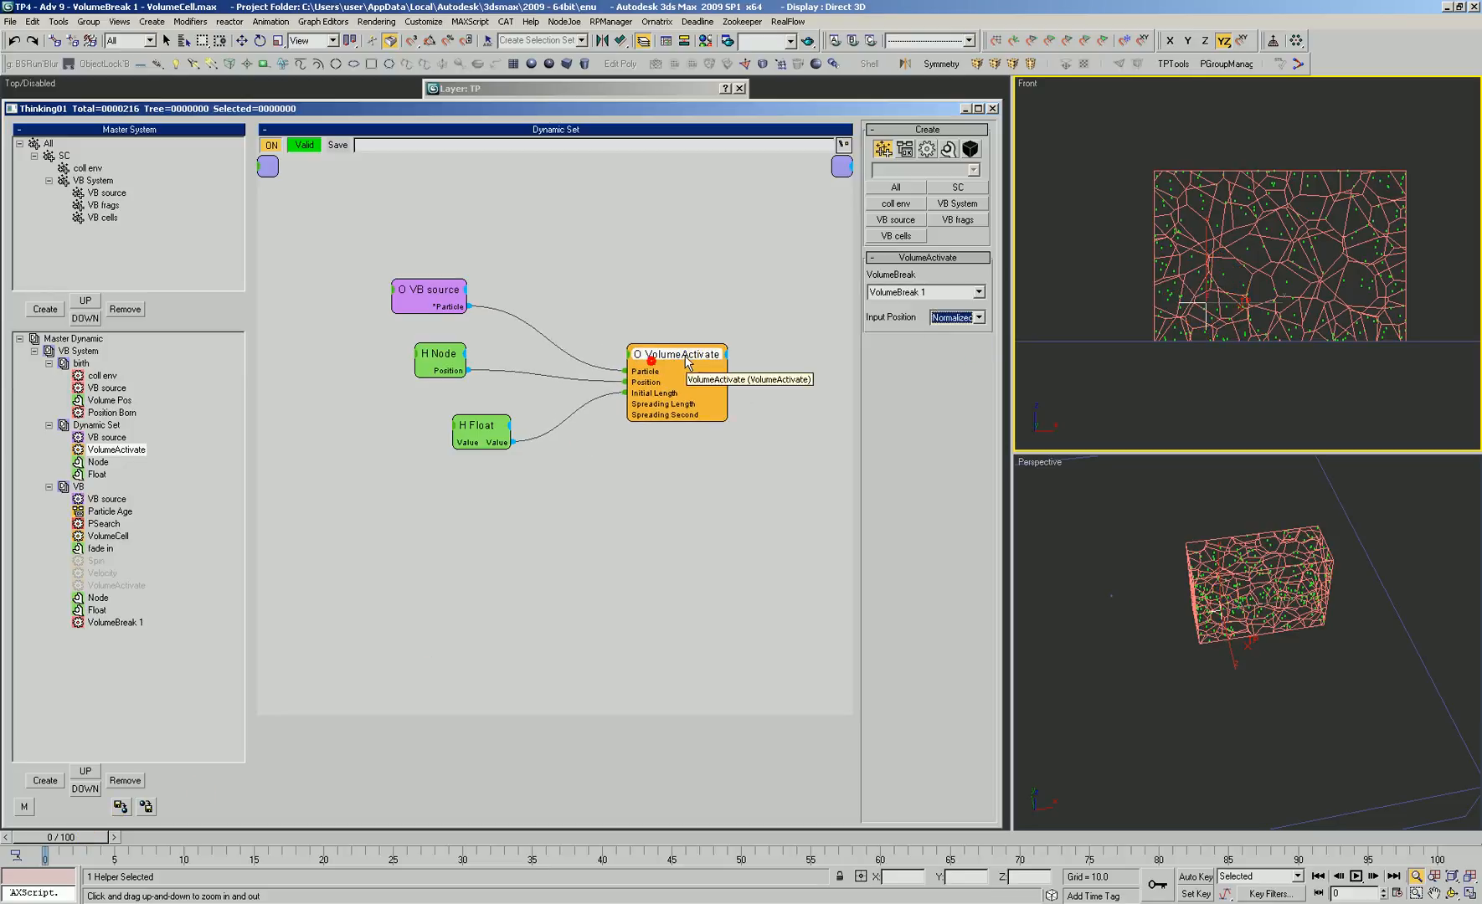
Add a standard Point3 helper beside the existing helpers in the dynamic set
{"action": "right_click", "coordinate": [472, 489]}
{"action": "mouse_move", "coordinate": [503, 535]}
{"action": "mouse_move", "coordinate": [612, 535]}
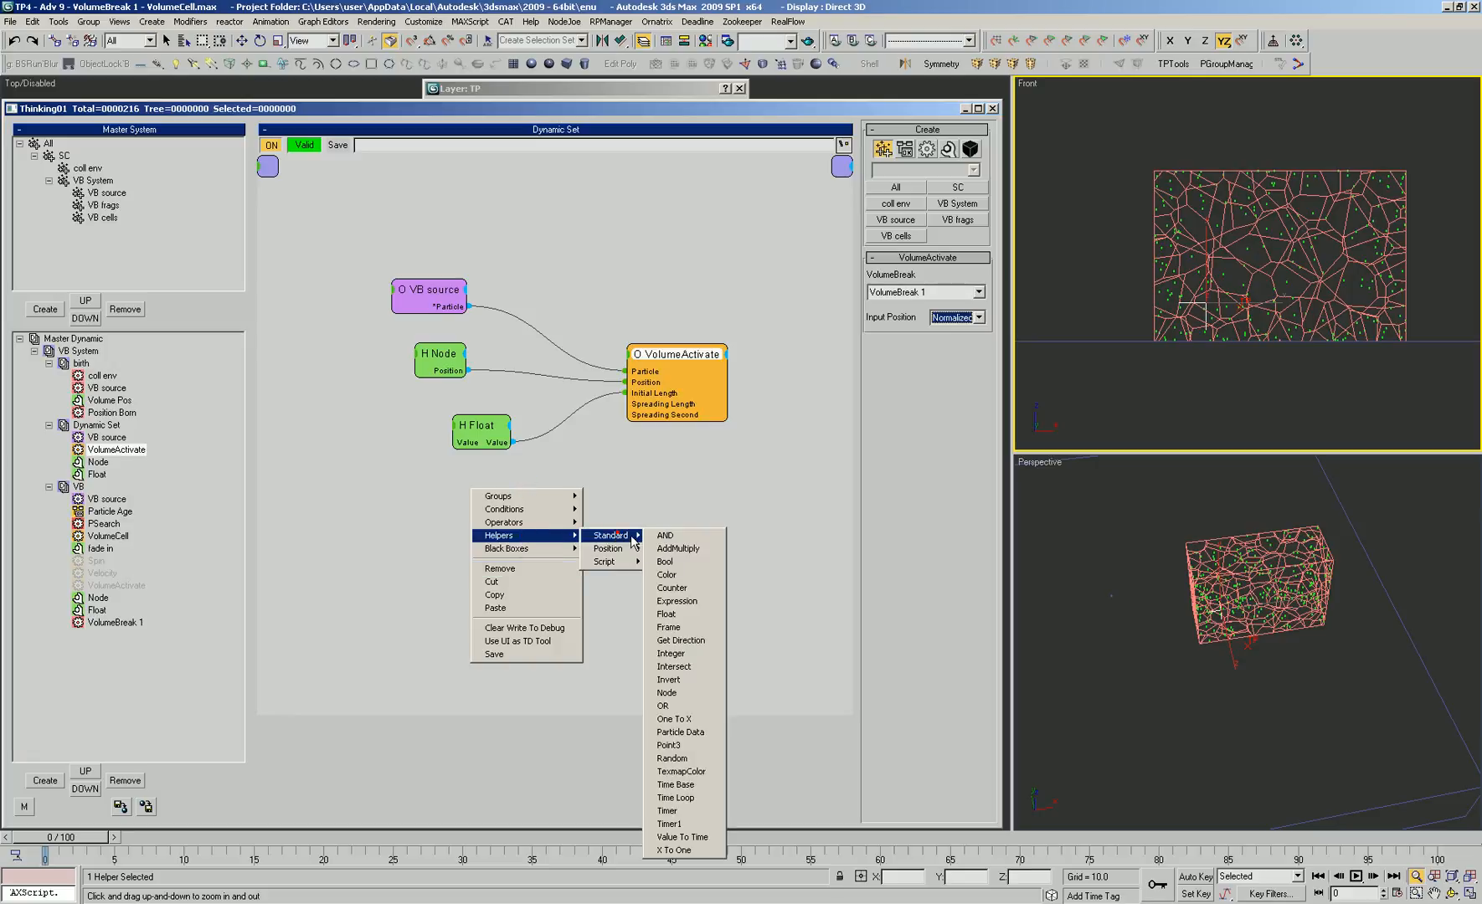
{"action": "left_click", "coordinate": [672, 746]}
{"action": "left_click_drag", "start_coordinate": [557, 497], "coordinate": [356, 451]}
Replace Node with Point3 as VolumeActivate's Position input, moving the helpers to make room
{"action": "left_click_drag", "start_coordinate": [448, 357], "coordinate": [398, 351]}
{"action": "left_click", "coordinate": [643, 382]}
{"action": "left_click_drag", "start_coordinate": [491, 422], "coordinate": [513, 490]}
{"action": "left_click_drag", "start_coordinate": [347, 448], "coordinate": [499, 372]}
{"action": "left_click_drag", "start_coordinate": [642, 381], "coordinate": [505, 359]}
Try Point3's X-Value at about -0.36, and set X-Value to 0.29 with Z-Value at 0.15
{"action": "left_click_drag", "start_coordinate": [974, 277], "coordinate": [981, 349]}
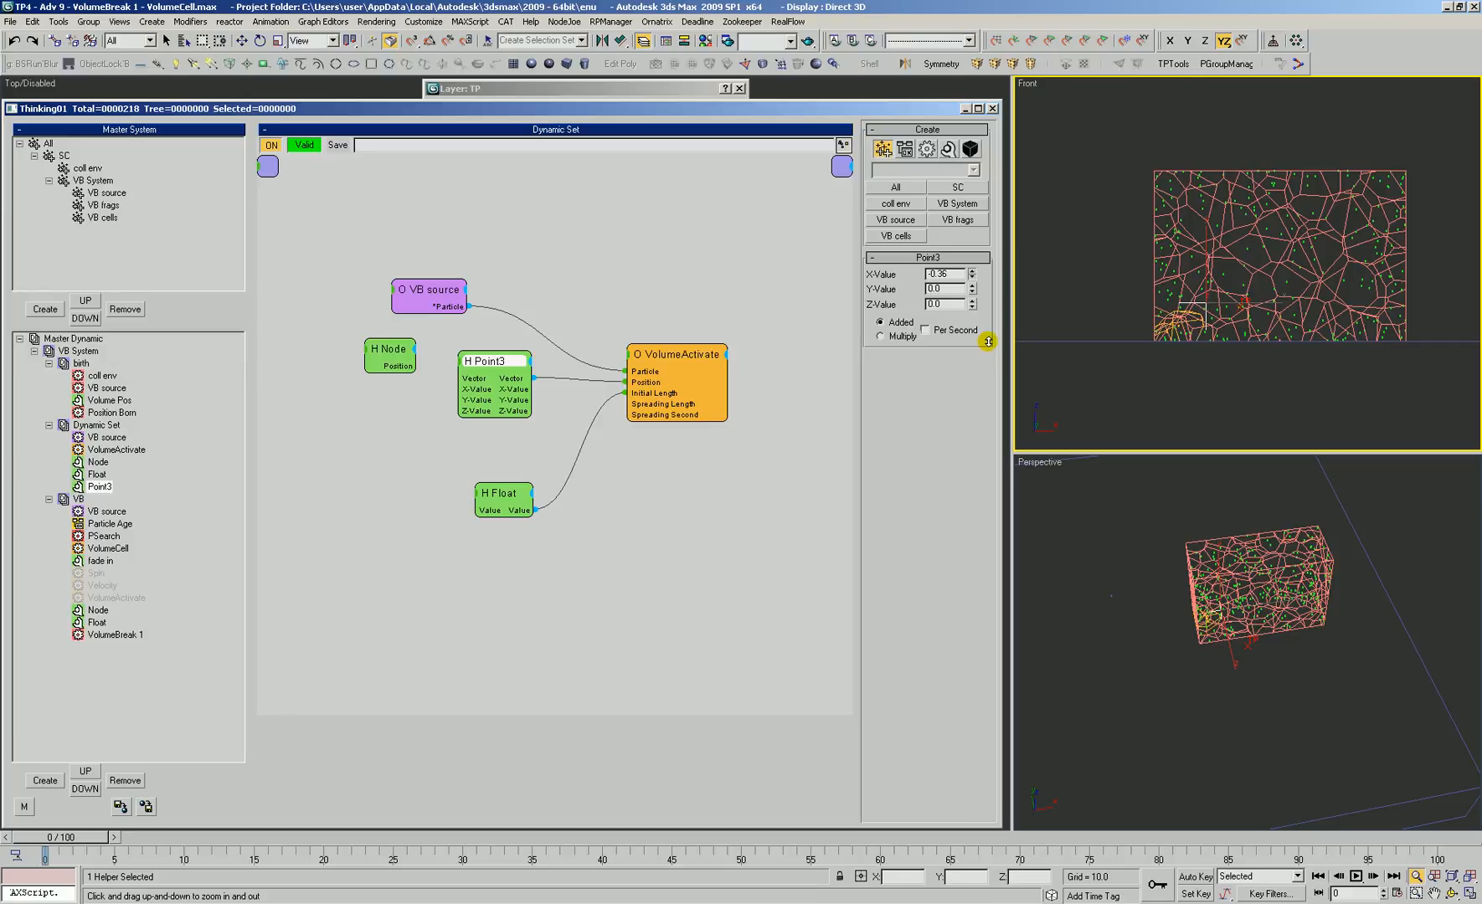
{"action": "left_click_drag", "start_coordinate": [690, 362], "coordinate": [699, 366]}
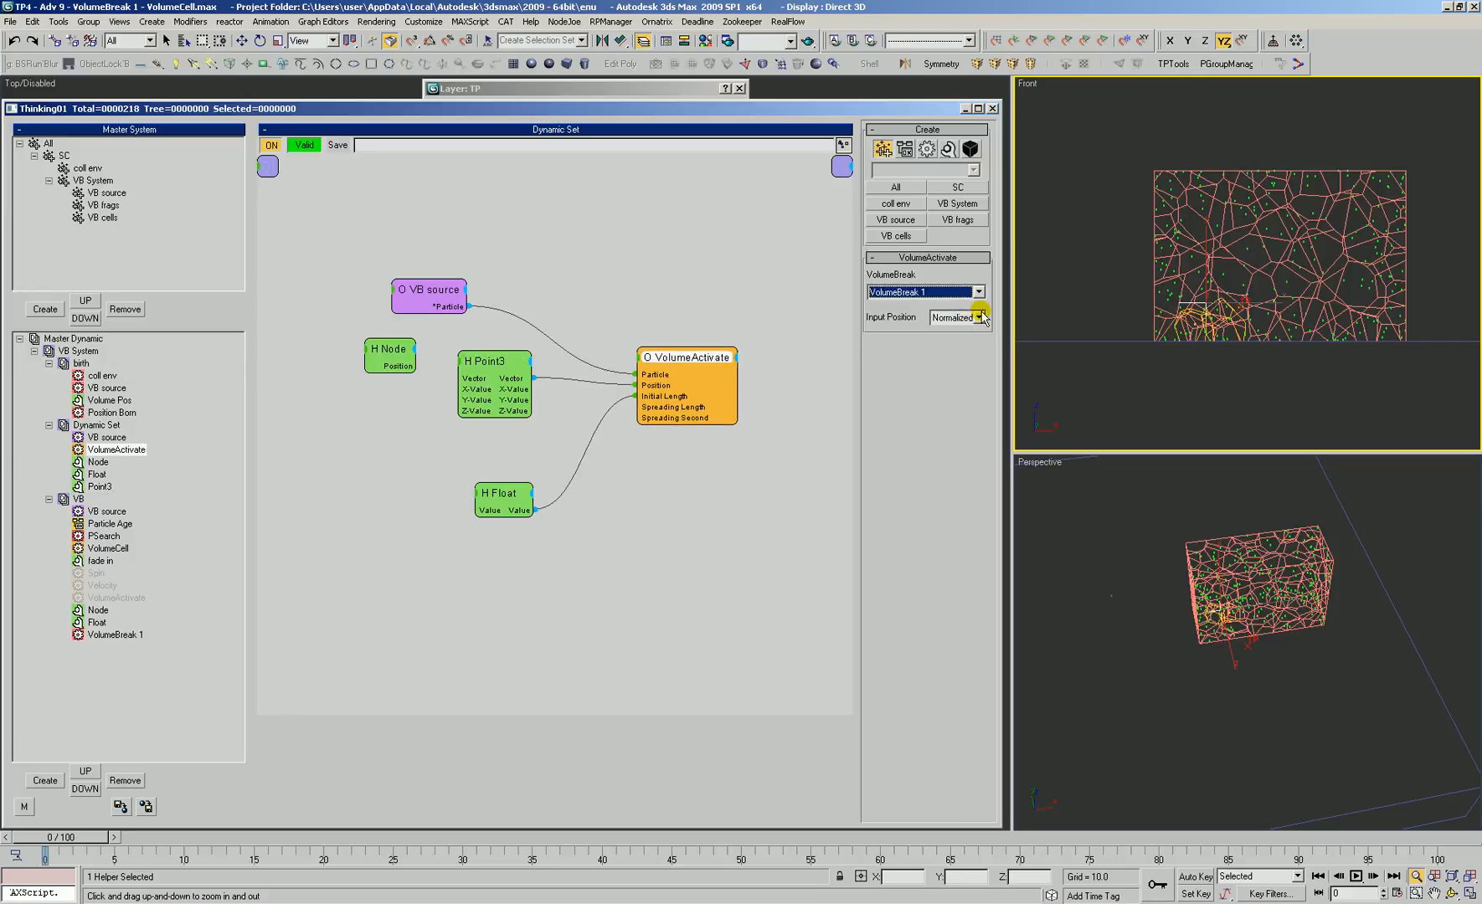
{"action": "left_click_drag", "start_coordinate": [495, 362], "coordinate": [514, 362]}
{"action": "left_click_drag", "start_coordinate": [970, 274], "coordinate": [982, 232]}
{"action": "mouse_move", "coordinate": [972, 302]}
{"action": "left_mouse_down"}
{"action": "mouse_move", "coordinate": [978, 263]}
{"action": "mouse_move", "coordinate": [973, 293]}
{"action": "left_mouse_up"}
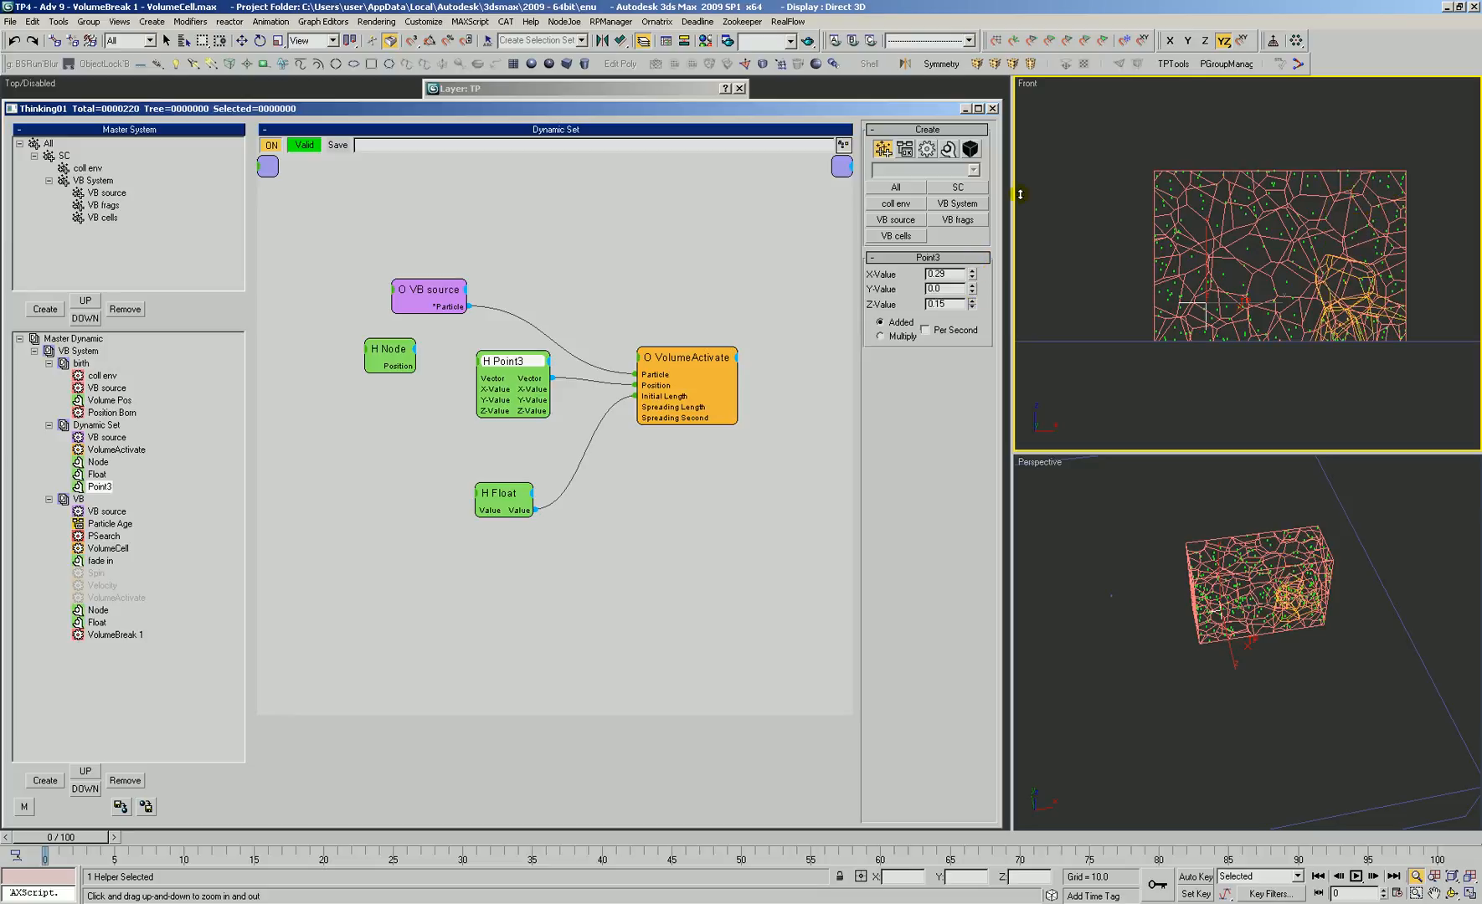
Hide the TP layer, show the TP sources layer and select the source box
{"action": "double_click", "coordinate": [619, 90]}
{"action": "left_click", "coordinate": [566, 169]}
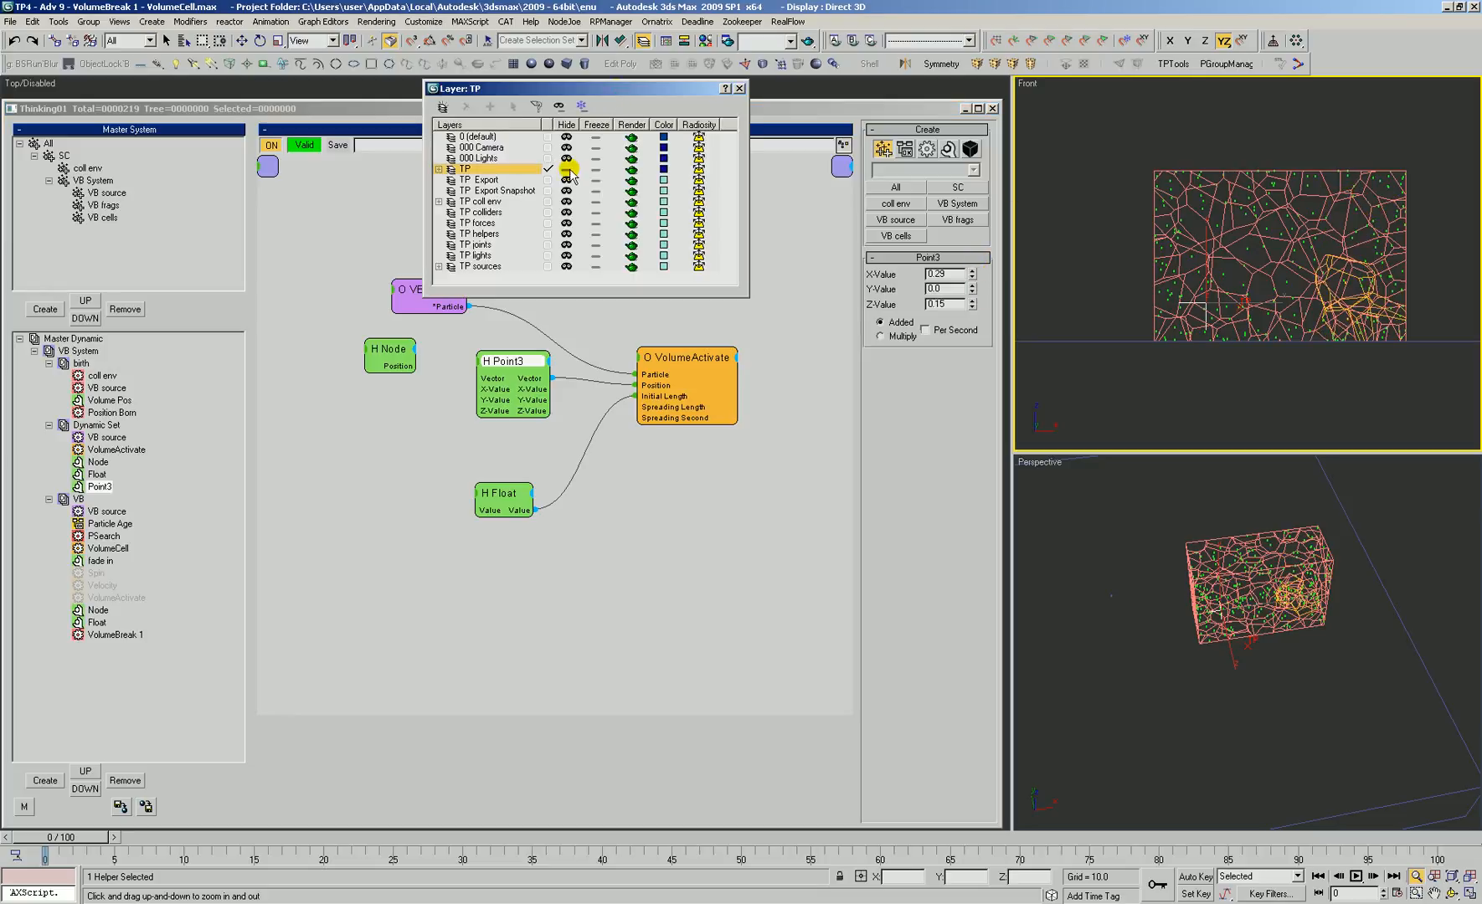
{"action": "left_click", "coordinate": [566, 266]}
{"action": "left_click", "coordinate": [1266, 176]}
{"action": "left_click", "coordinate": [786, 239]}
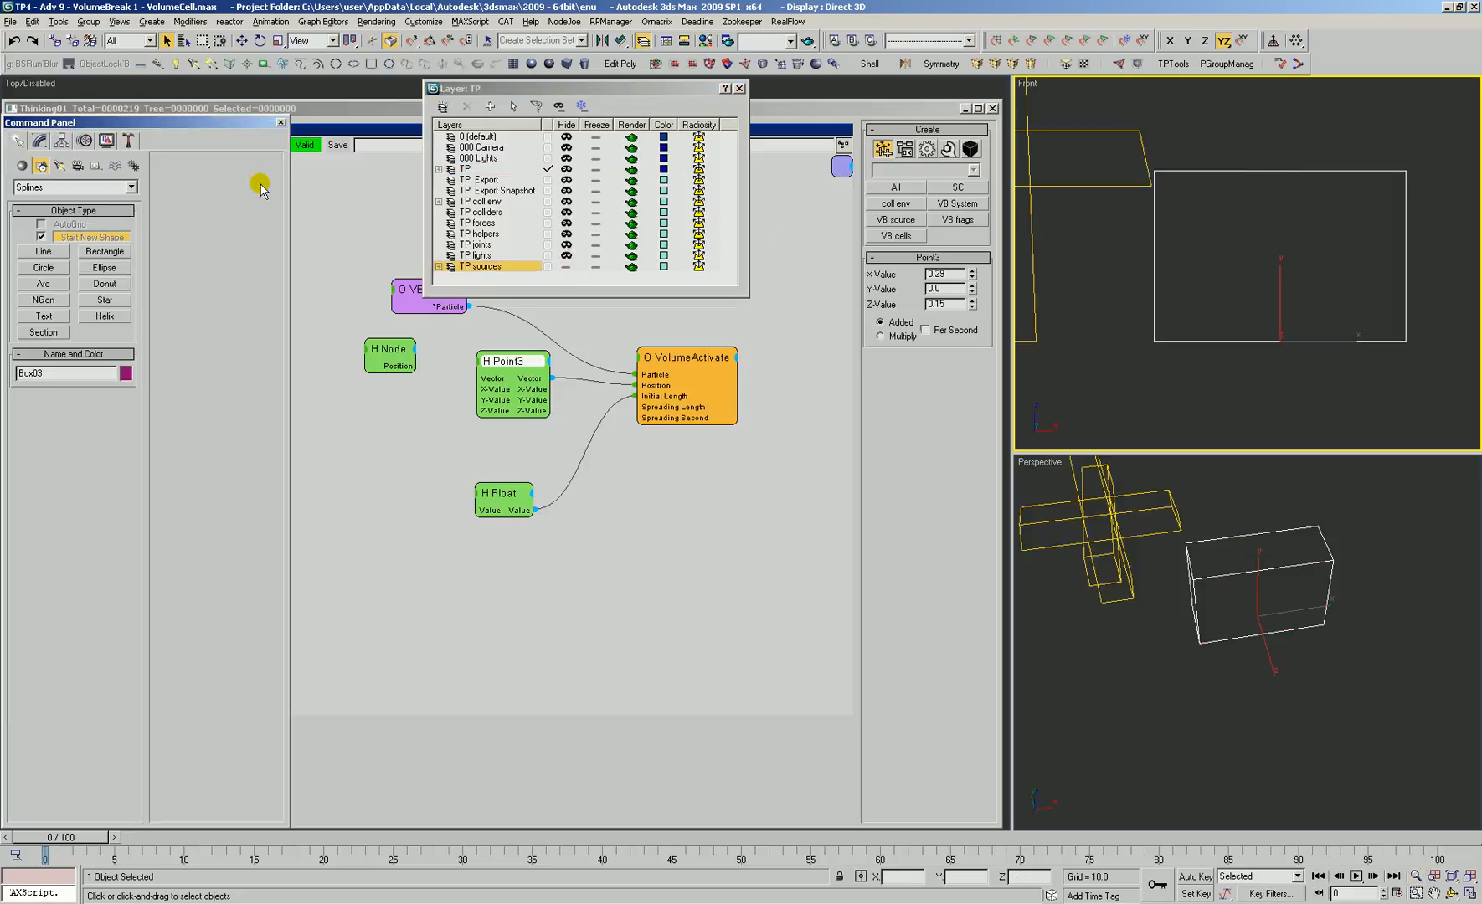
Centre the source box's pivot on the object
{"action": "left_click", "coordinate": [61, 141]}
{"action": "left_click", "coordinate": [83, 239]}
{"action": "left_click", "coordinate": [84, 318]}
{"action": "left_click", "coordinate": [88, 238]}
{"action": "key", "text": "3"}
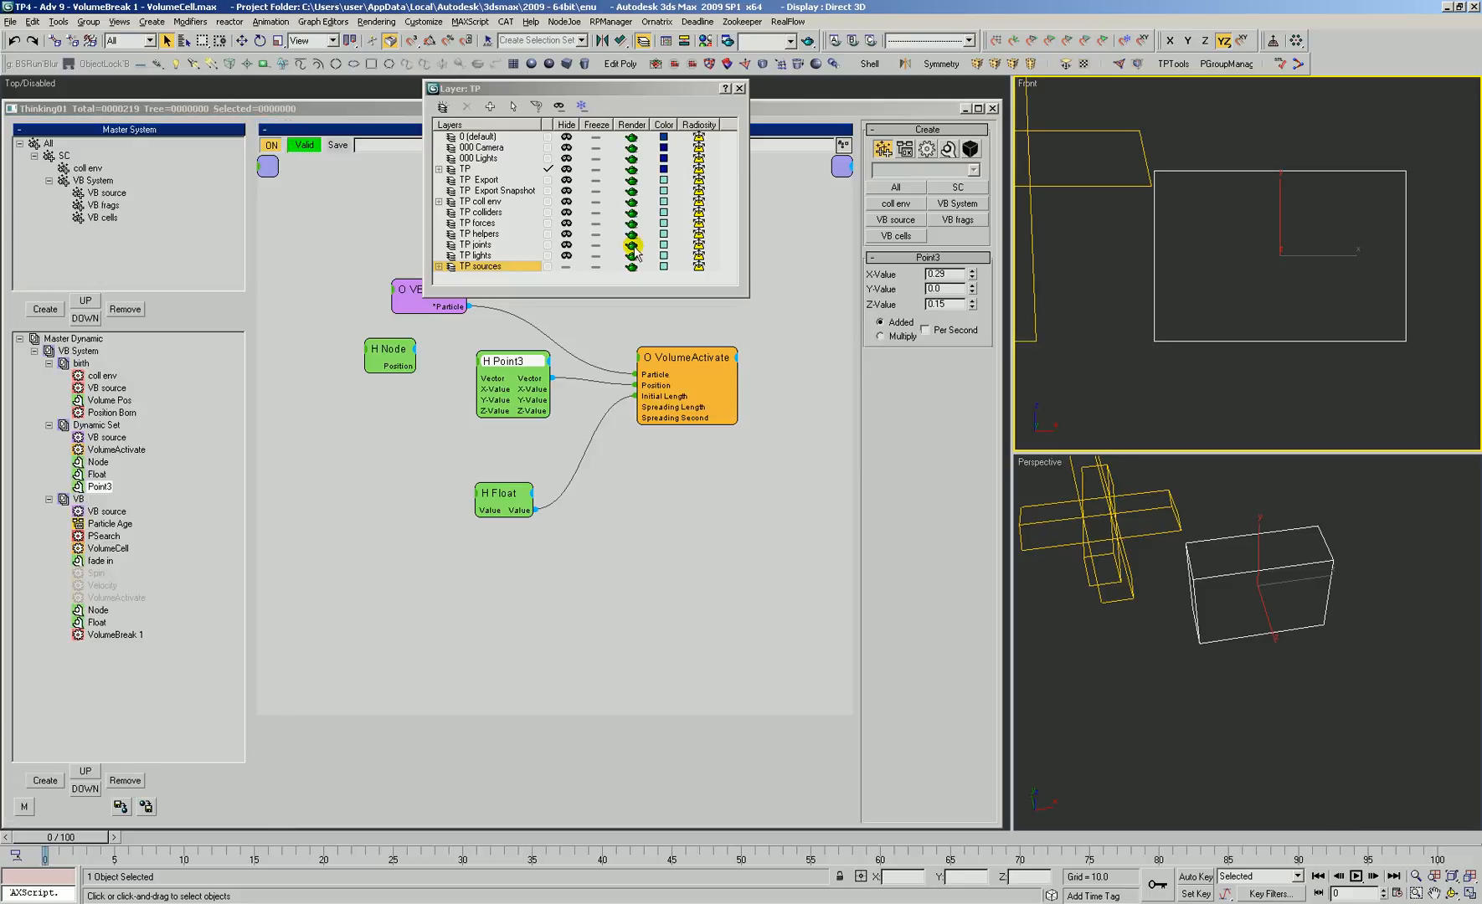
Hide the TP sources layer and show the TP layer
{"action": "left_click", "coordinate": [565, 266]}
{"action": "left_click", "coordinate": [566, 168]}
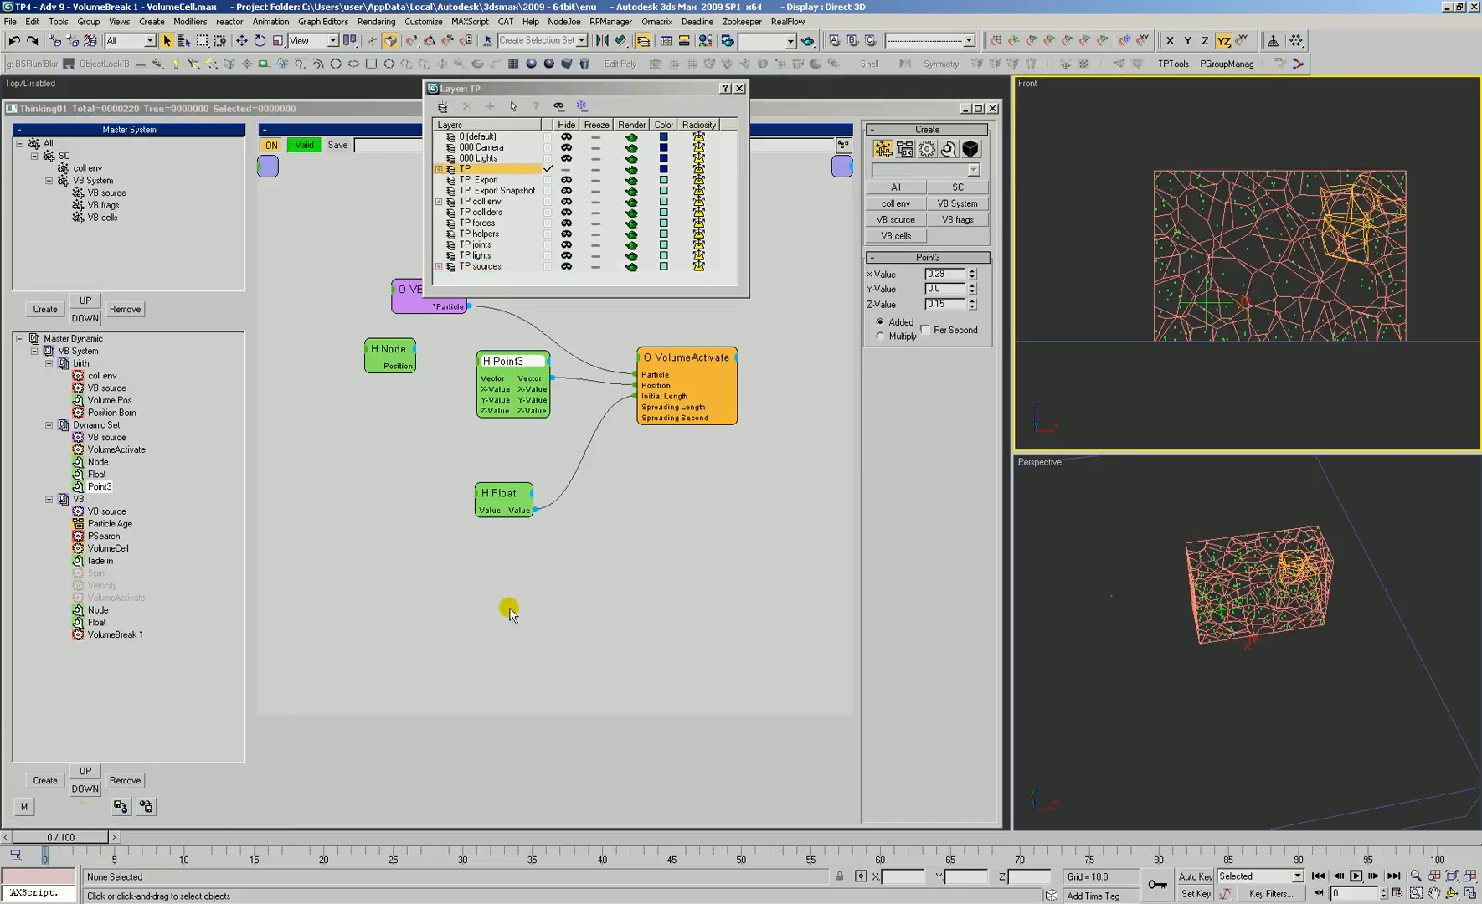
{"action": "left_click", "coordinate": [609, 566]}
Try Point3's Z-Value at 0.05, and set it to 0.3
{"action": "left_click_drag", "start_coordinate": [523, 366], "coordinate": [518, 375]}
{"action": "left_click", "coordinate": [956, 279]}
{"action": "left_click_drag", "start_coordinate": [971, 310], "coordinate": [981, 311]}
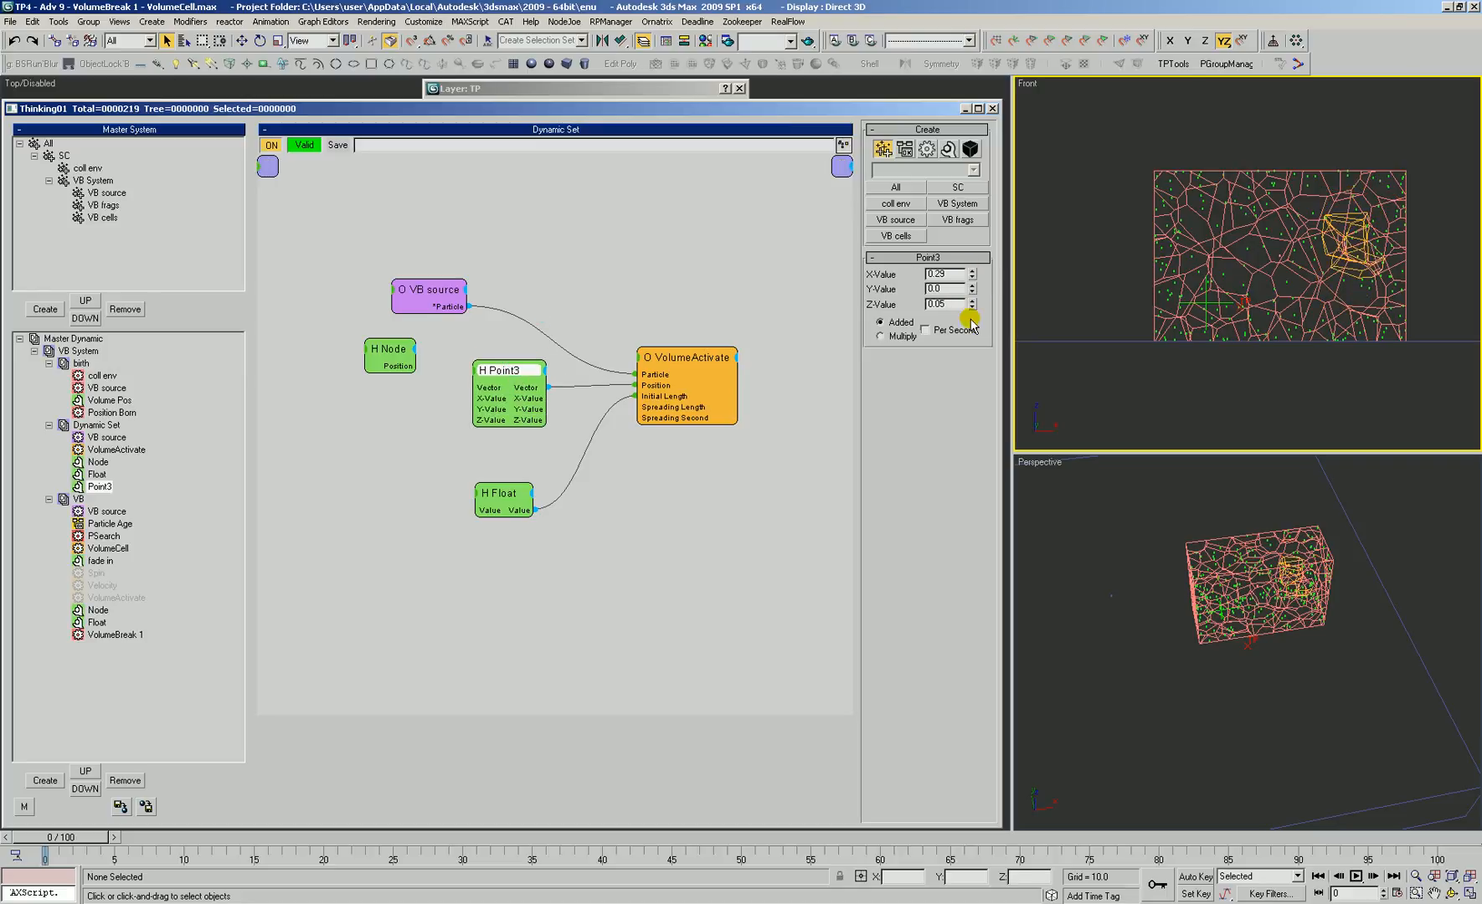
{"action": "left_click_drag", "start_coordinate": [972, 308], "coordinate": [973, 290]}
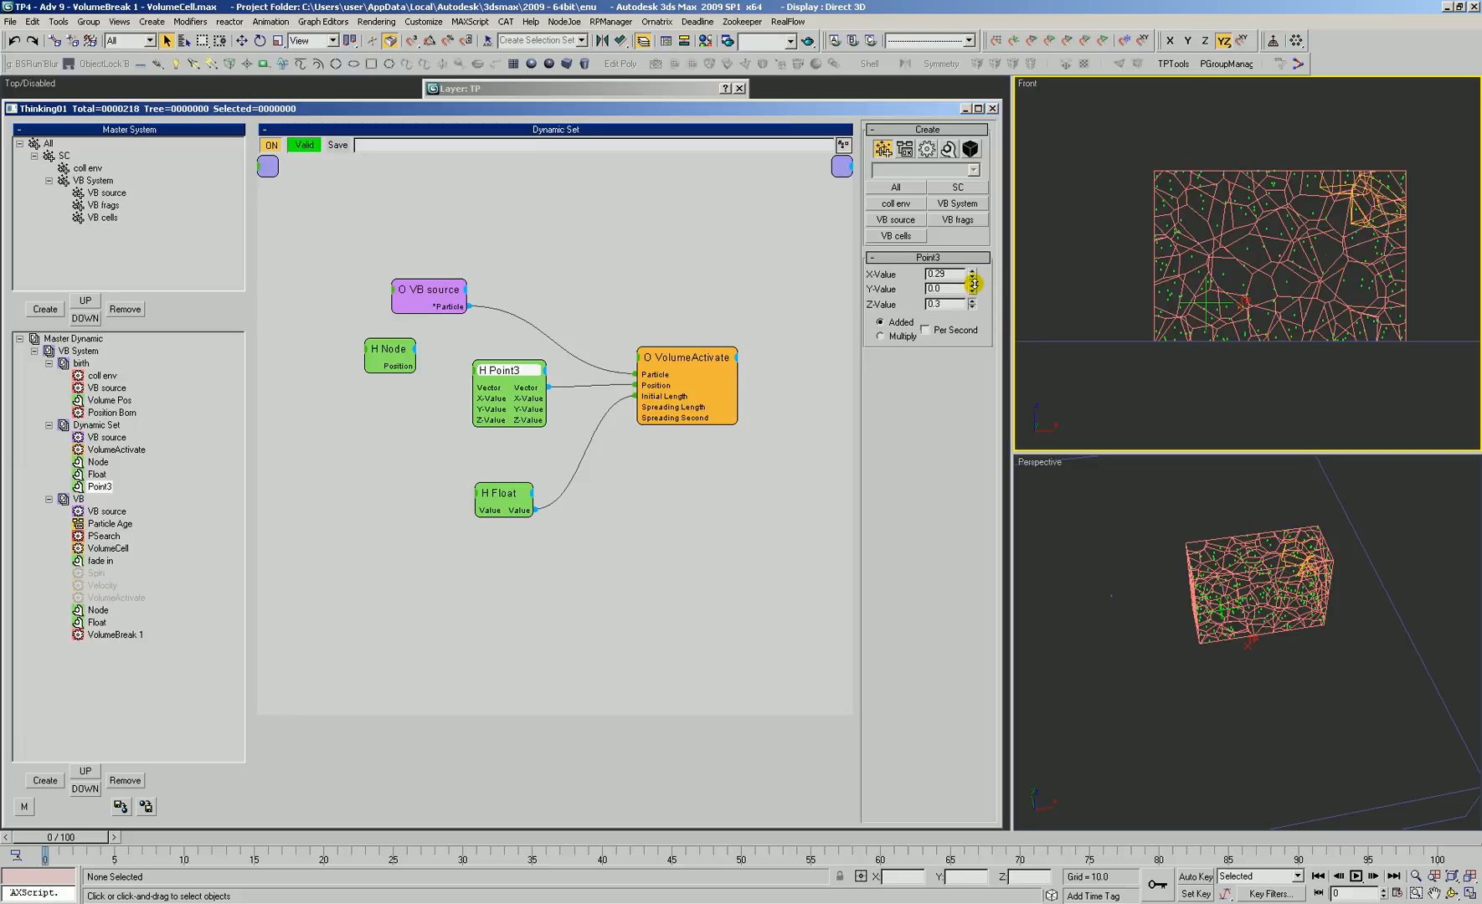
Draw a straight line along the fragmented box's long edge in the Top view
{"action": "left_click_drag", "start_coordinate": [682, 402], "coordinate": [678, 411]}
{"action": "middle_click_drag", "start_coordinate": [1205, 175], "coordinate": [1285, 219]}
{"action": "key", "text": "t"}
{"action": "middle_click_drag", "start_coordinate": [1270, 302], "coordinate": [1219, 284], "text": "ctrl+alt"}
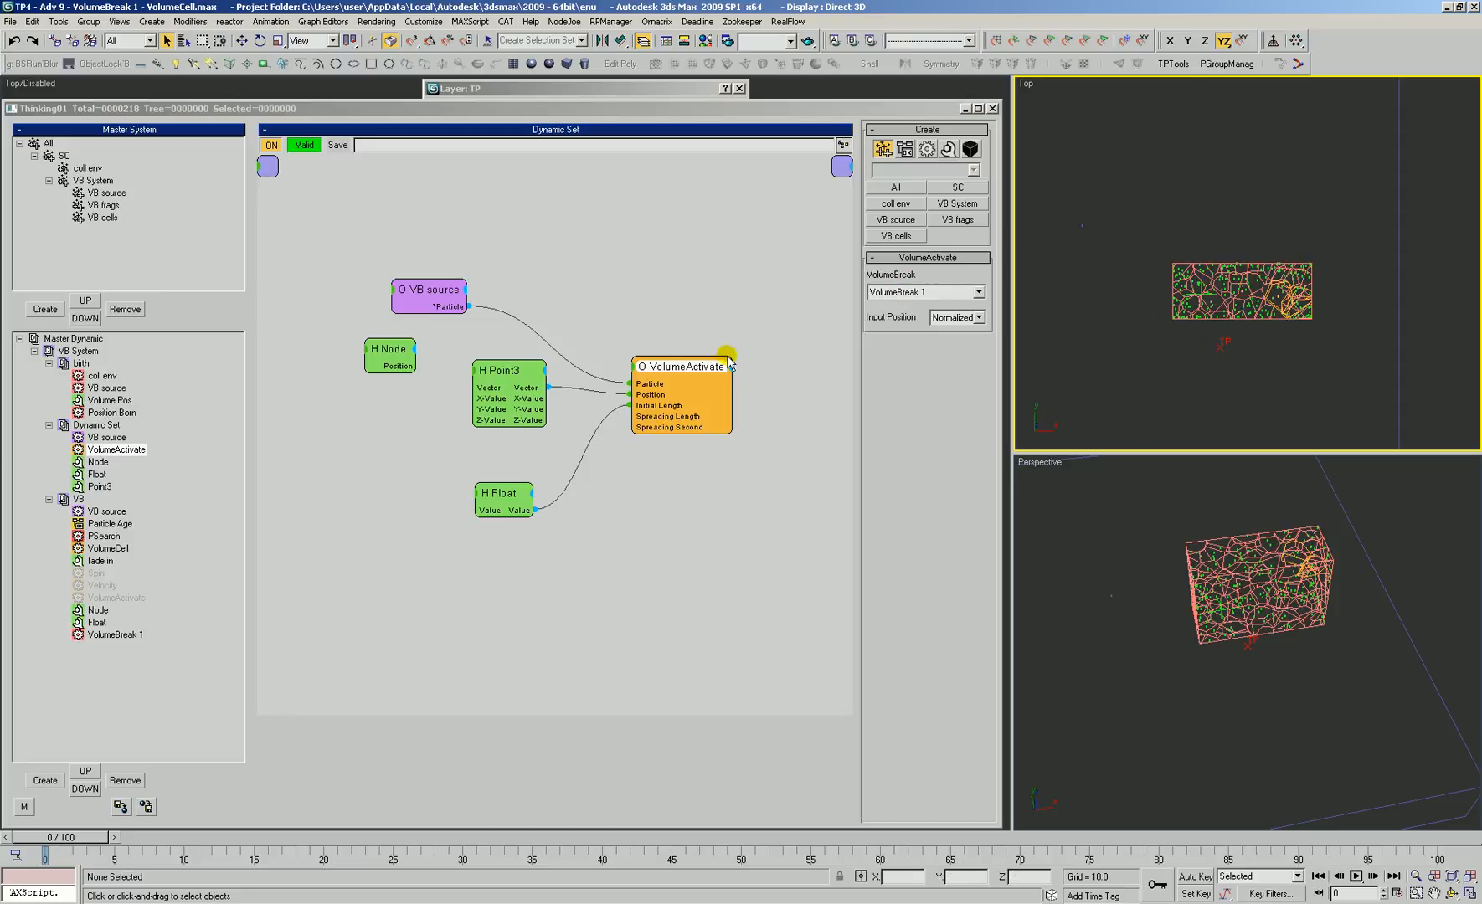
{"action": "left_click_drag", "start_coordinate": [725, 367], "coordinate": [728, 360]}
{"action": "left_click", "coordinate": [563, 65]}
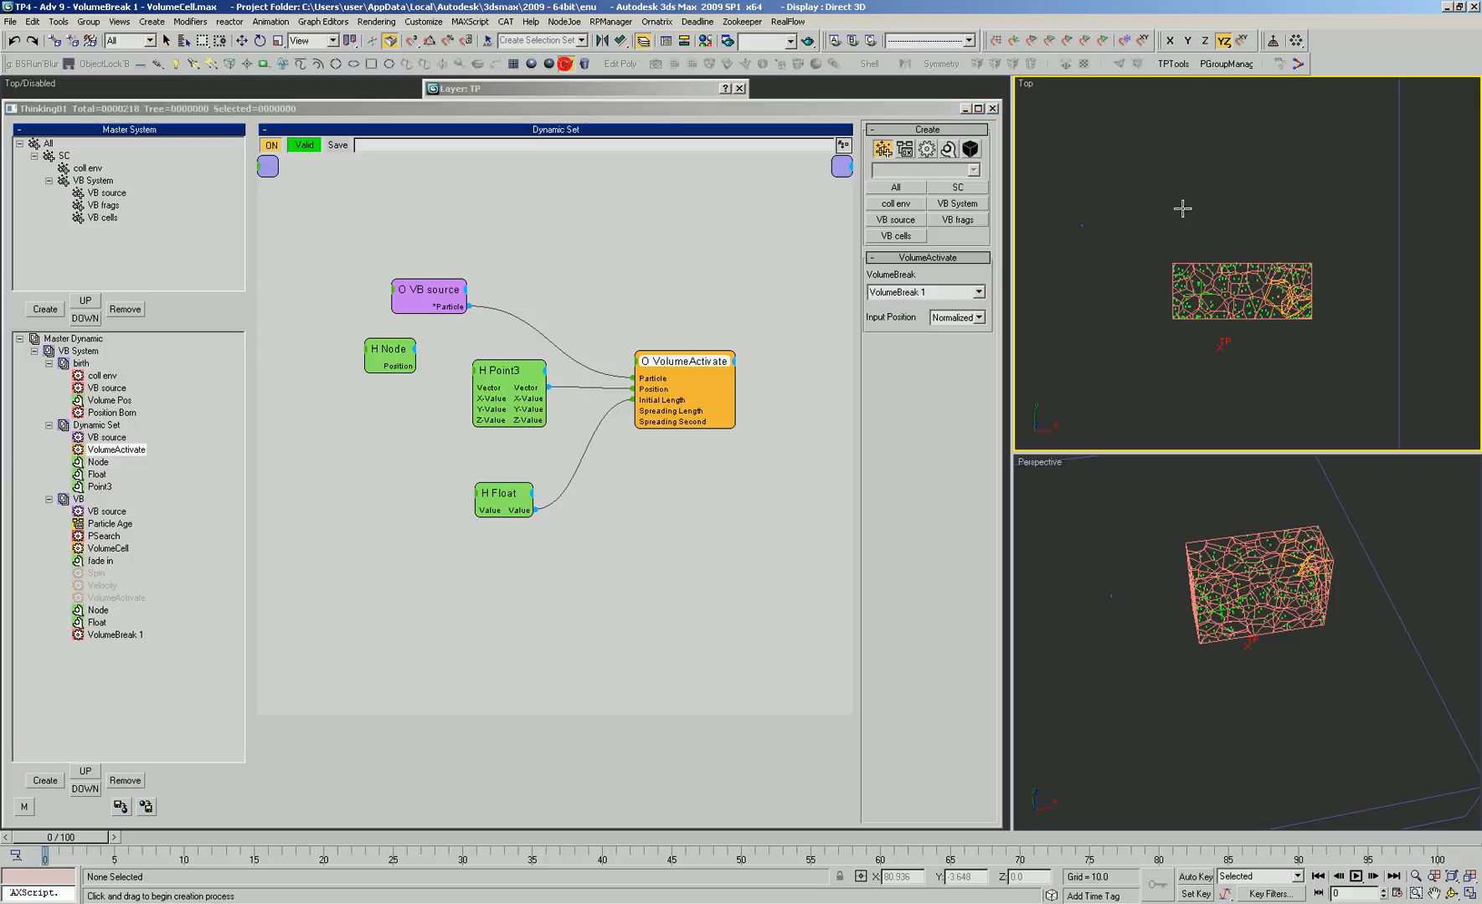
{"action": "left_click", "coordinate": [1172, 260]}
{"action": "left_click", "coordinate": [1311, 261]}
{"action": "right_click", "coordinate": [1333, 264]}
{"action": "key", "text": "alt+z"}
{"action": "left_click_drag", "start_coordinate": [1263, 264], "coordinate": [1263, 256]}
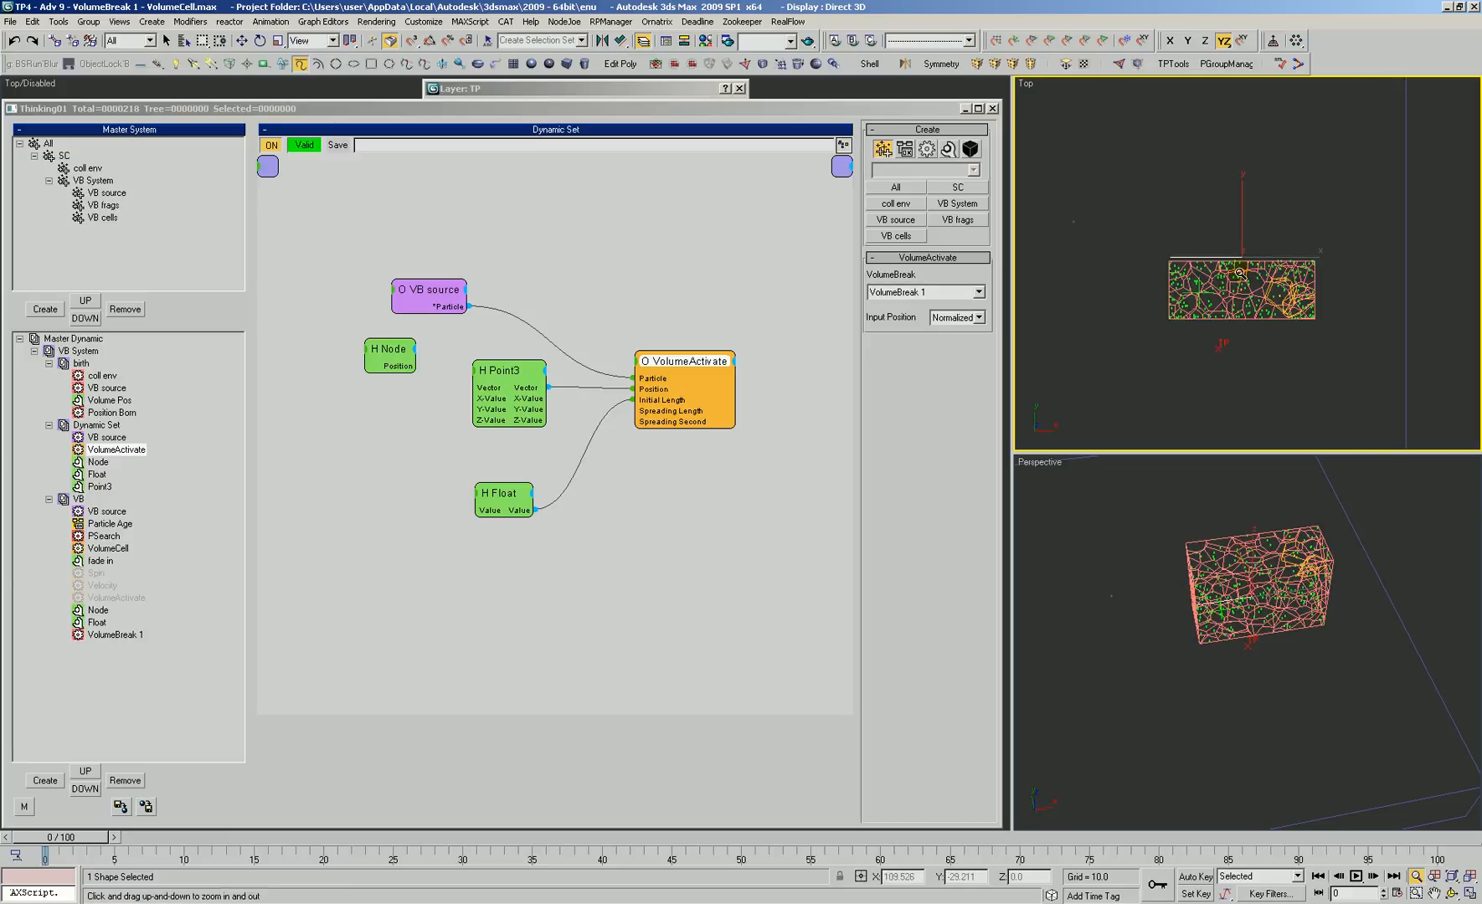
Copy the line, rotate the copy upright and move it to the end of the fragmented box
{"action": "key", "text": "ctrl+r"}
{"action": "key", "text": "f"}
{"action": "key", "text": "z"}
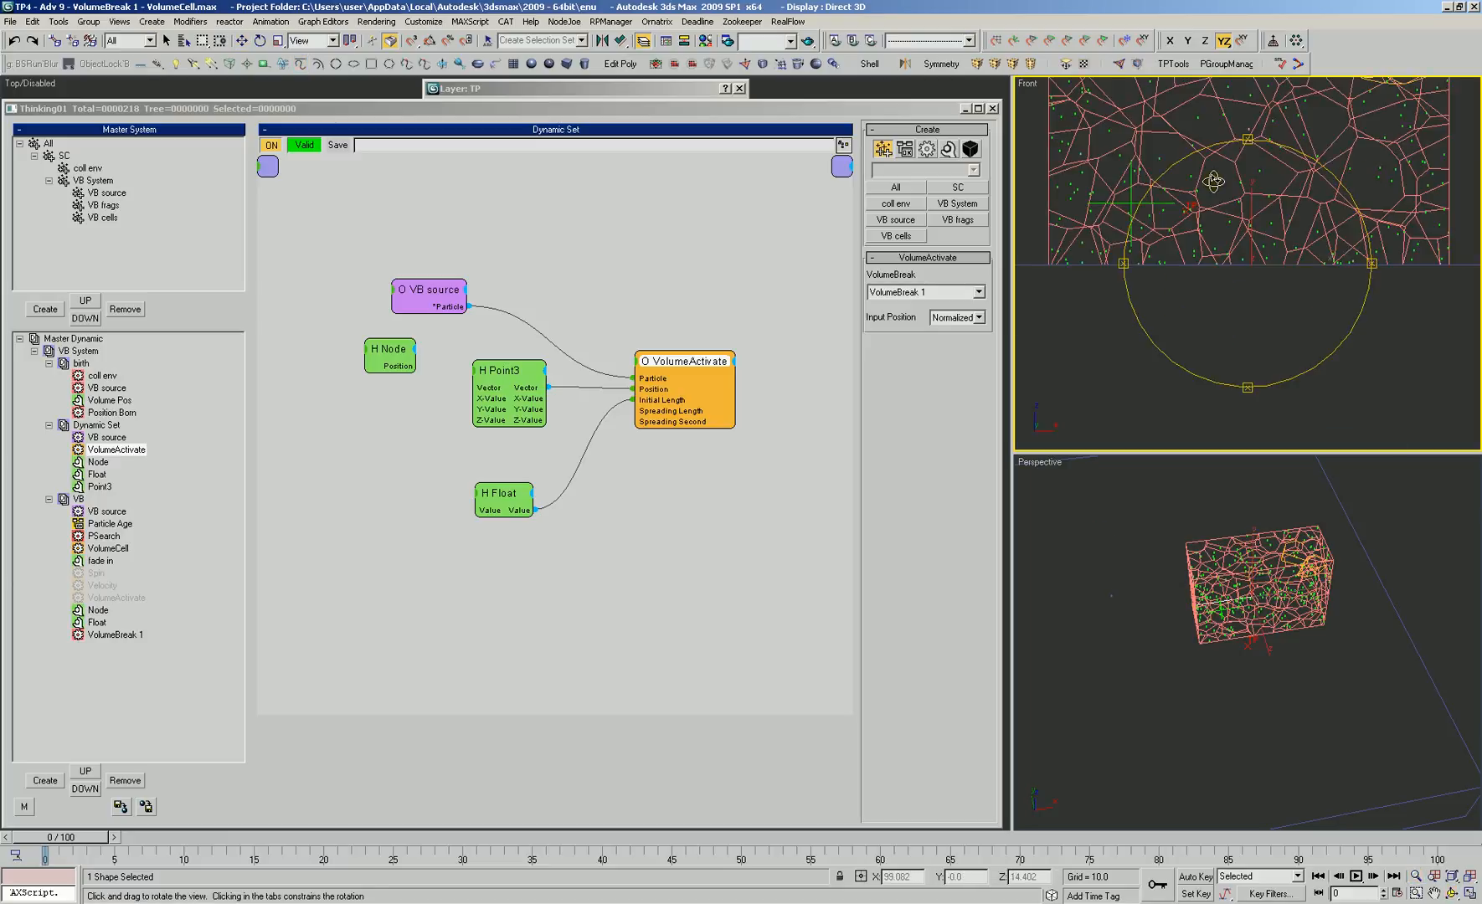
{"action": "scroll", "coordinate": [1291, 276], "scroll_direction": "down", "scroll_amount": 7}
{"action": "scroll", "coordinate": [1299, 243], "scroll_direction": "up", "scroll_amount": 5}
{"action": "key", "text": "w"}
{"action": "left_click_drag", "start_coordinate": [1301, 332], "coordinate": [1142, 222]}
{"action": "key", "text": "e"}
{"action": "left_click_drag", "start_coordinate": [1126, 298], "coordinate": [1158, 282]}
{"action": "key", "text": "w"}
{"action": "left_click_drag", "start_coordinate": [1140, 219], "coordinate": [1236, 280]}
{"action": "key", "text": "alt+z"}
{"action": "right_click", "coordinate": [1236, 281]}
{"action": "middle_click_drag", "start_coordinate": [1236, 280], "coordinate": [1157, 276], "text": "alt"}
{"action": "left_click_drag", "start_coordinate": [1158, 277], "coordinate": [1229, 230]}
Turn another copy of the line along the box's depth and align it with the upright line at the corner
{"action": "key", "text": "e"}
{"action": "key", "text": "t"}
{"action": "key", "text": "alt+z"}
{"action": "left_click_drag", "start_coordinate": [1331, 285], "coordinate": [1331, 243]}
{"action": "key", "text": "w"}
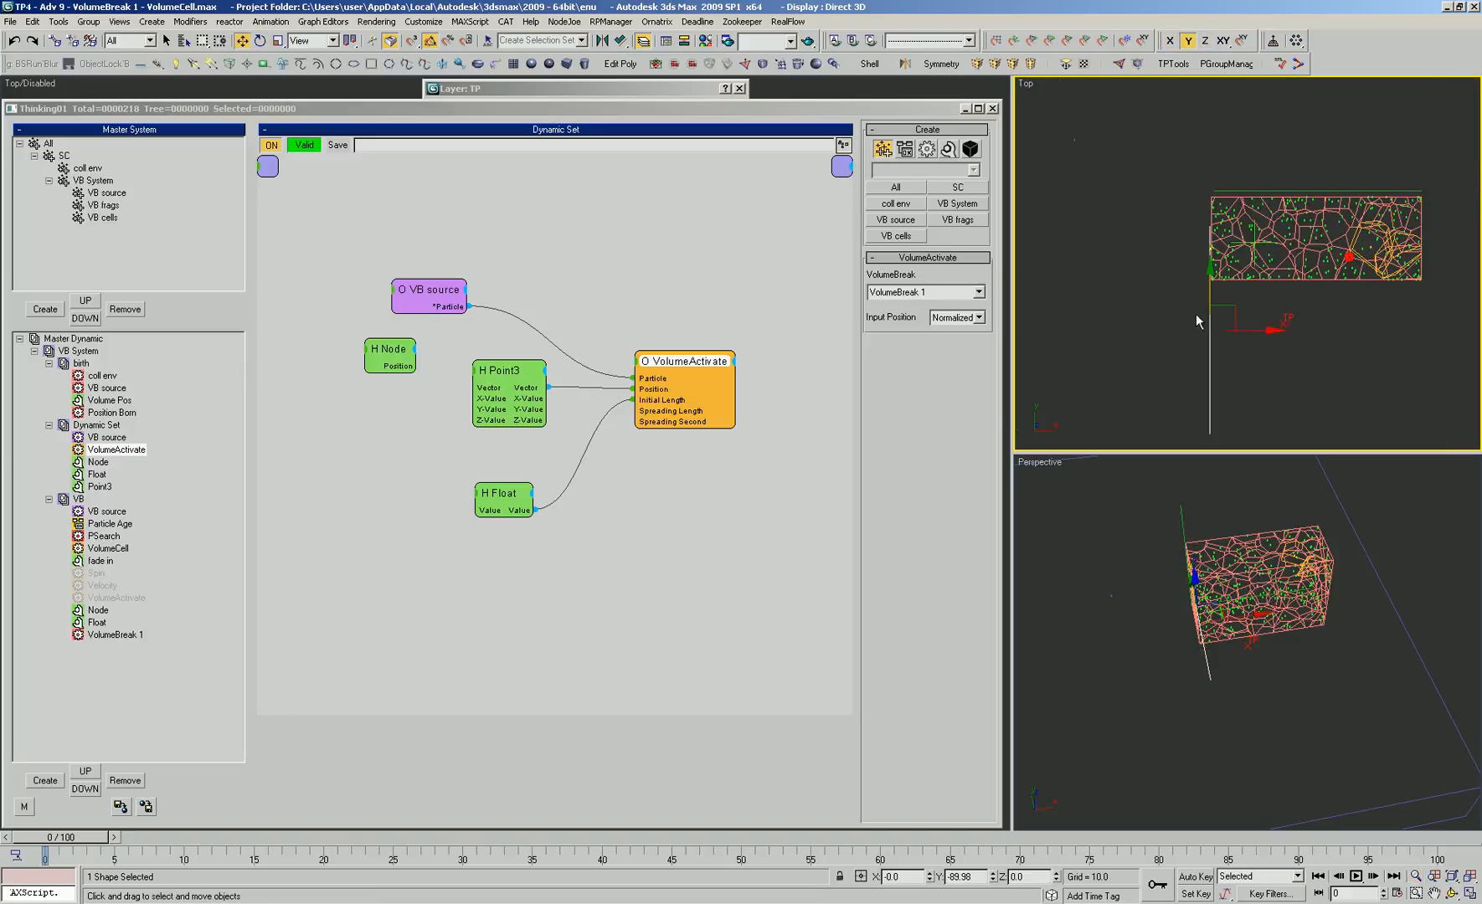
{"action": "middle_click_drag", "start_coordinate": [1201, 252], "coordinate": [1214, 263], "text": "alt"}
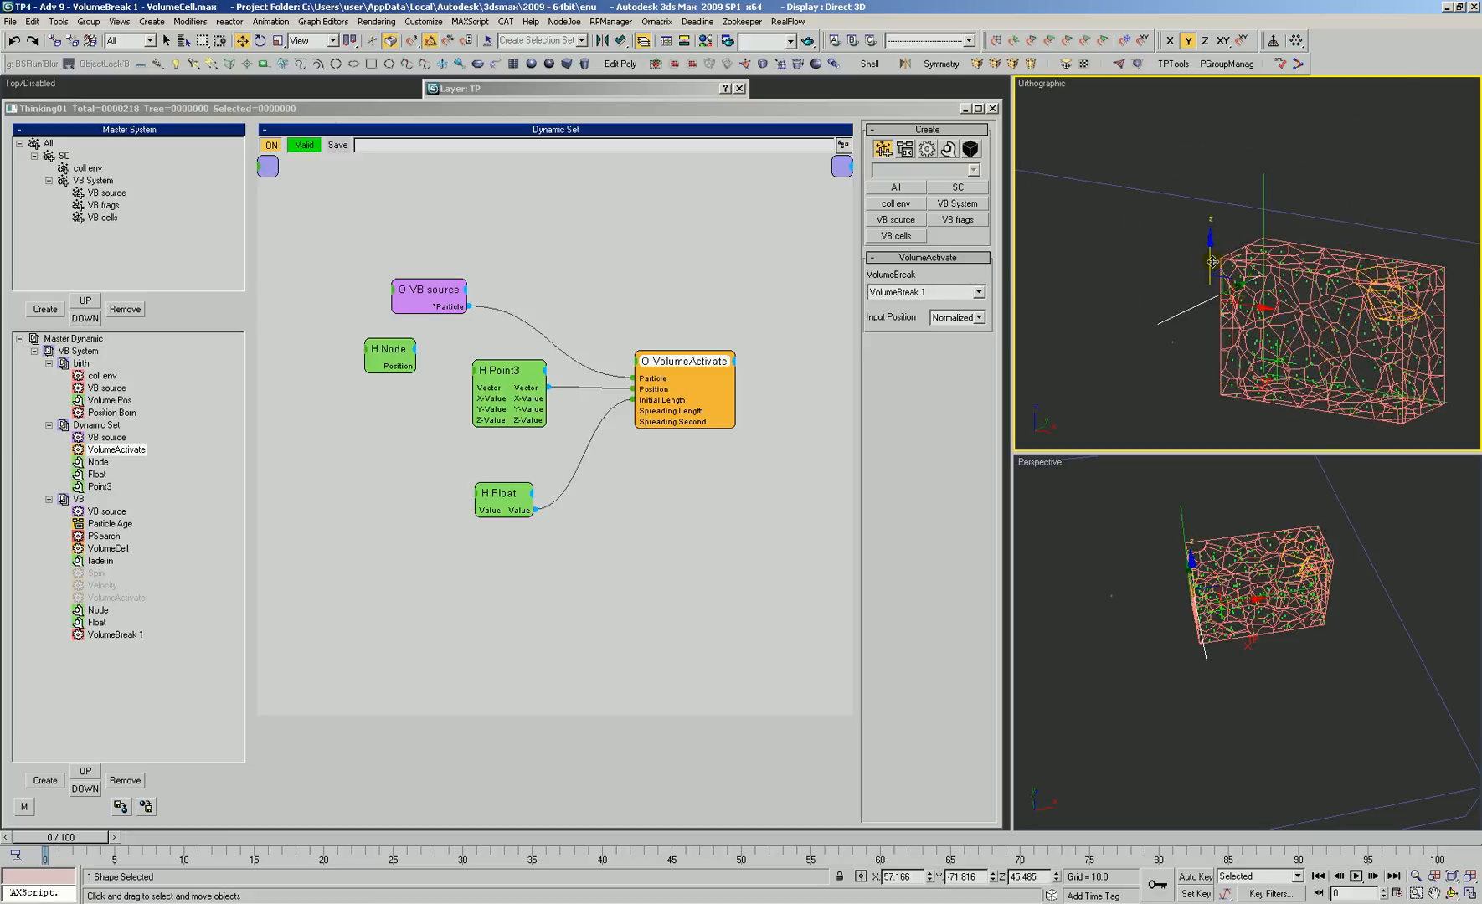
{"action": "left_click_drag", "start_coordinate": [1201, 170], "coordinate": [1201, 167]}
{"action": "left_click", "coordinate": [1189, 308]}
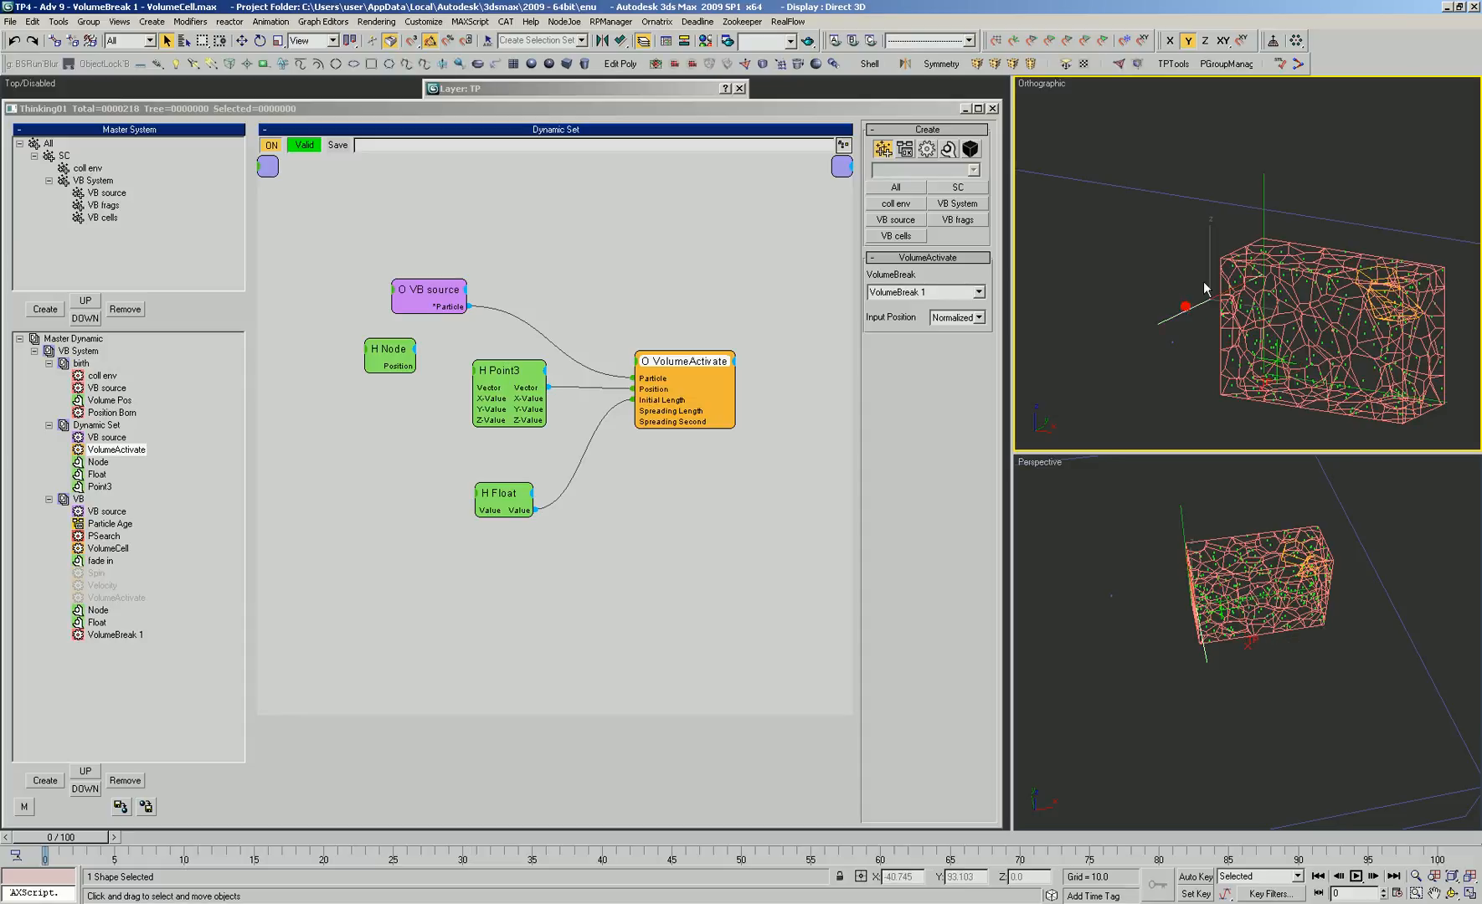
{"action": "mouse_move", "coordinate": [1208, 254]}
{"action": "middle_mouse_down", "text": "alt"}
{"action": "mouse_move", "coordinate": [1275, 286]}
{"action": "mouse_move", "coordinate": [1305, 251]}
{"action": "mouse_move", "coordinate": [1266, 242]}
{"action": "mouse_move", "coordinate": [1313, 219]}
{"action": "mouse_move", "coordinate": [1192, 209]}
{"action": "mouse_move", "coordinate": [1289, 194]}
{"action": "mouse_move", "coordinate": [1205, 240]}
{"action": "middle_mouse_up", "text": "alt"}
{"action": "key", "text": "w"}
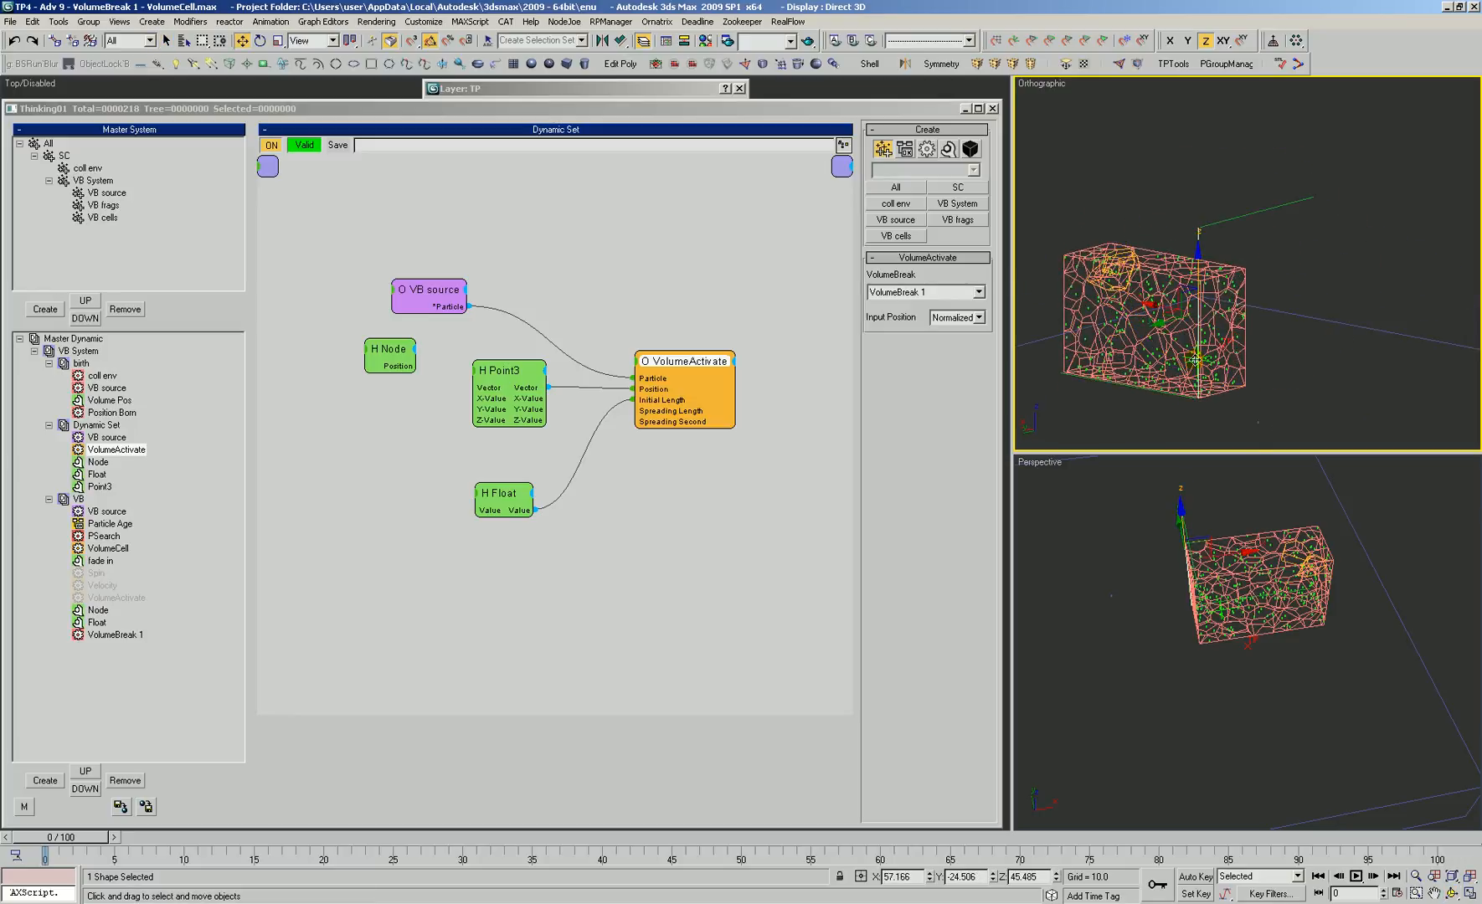
{"action": "key", "text": "q"}
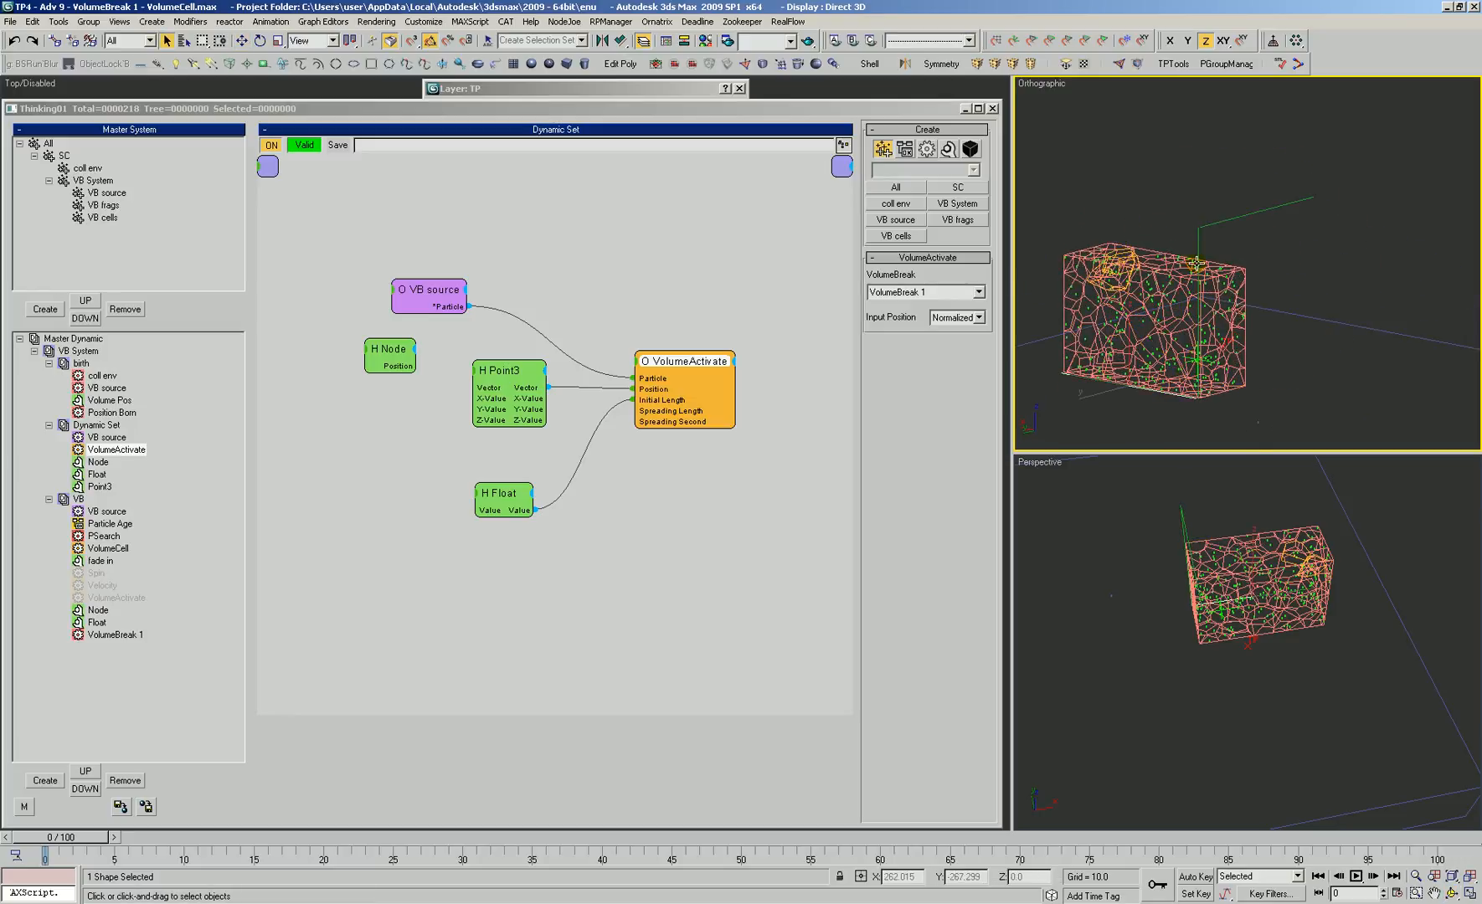
Copy the selected frame line to the opposite side of the fragmented box
{"action": "middle_click_drag", "start_coordinate": [1197, 245], "coordinate": [1218, 308], "text": "alt"}
{"action": "key", "text": "w"}
{"action": "left_click_drag", "start_coordinate": [1123, 359], "coordinate": [1259, 337], "text": "shift"}
{"action": "key", "text": "Return"}
{"action": "mouse_move", "coordinate": [1254, 255]}
{"action": "middle_mouse_down", "text": "alt"}
{"action": "mouse_move", "coordinate": [1217, 263]}
{"action": "mouse_move", "coordinate": [1230, 312]}
{"action": "middle_mouse_up", "text": "alt"}
Select all five frame lines and move them together so they are centred in depth around the fragmented box
{"action": "middle_click_drag", "start_coordinate": [1146, 391], "coordinate": [1287, 209], "text": "ctrl+alt"}
{"action": "left_click", "coordinate": [1155, 382], "text": "ctrl"}
{"action": "left_click", "coordinate": [1152, 384], "text": "ctrl"}
{"action": "scroll", "coordinate": [1175, 343], "scroll_direction": "down", "scroll_amount": 5}
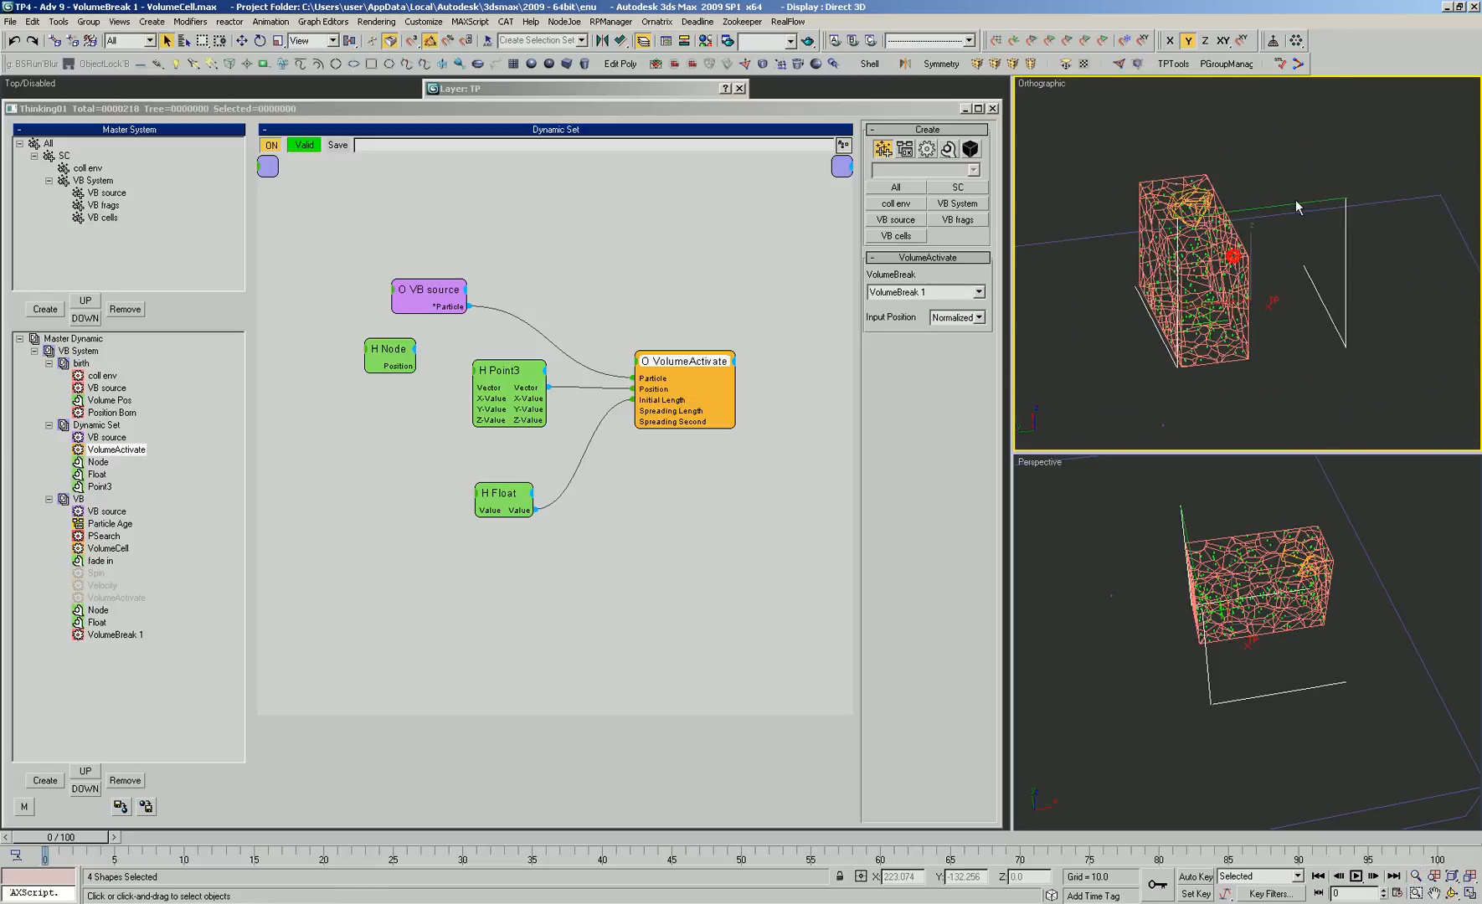
{"action": "left_click", "coordinate": [1292, 206], "text": "ctrl"}
{"action": "middle_click_drag", "start_coordinate": [1249, 271], "coordinate": [1276, 288], "text": "alt"}
{"action": "scroll", "coordinate": [1285, 293], "scroll_direction": "up", "scroll_amount": 2}
{"action": "left_click", "coordinate": [1293, 295], "text": "ctrl"}
{"action": "left_click", "coordinate": [1293, 295], "text": "alt"}
{"action": "key", "text": "w"}
{"action": "left_click_drag", "start_coordinate": [1224, 298], "coordinate": [1172, 305]}
{"action": "middle_click_drag", "start_coordinate": [1172, 305], "coordinate": [1036, 260], "text": "alt"}
Copy the five frame lines, rotate the copies to face the originals and place them as the cube's opposite edges
{"action": "key", "text": "f"}
{"action": "key", "text": "z"}
{"action": "scroll", "coordinate": [1224, 287], "scroll_direction": "down", "scroll_amount": 4}
{"action": "scroll", "coordinate": [1224, 286], "scroll_direction": "up", "scroll_amount": 2}
{"action": "left_click_drag", "start_coordinate": [1206, 255], "coordinate": [1270, 208], "text": "shift"}
{"action": "key", "text": "Return"}
{"action": "key", "text": "e"}
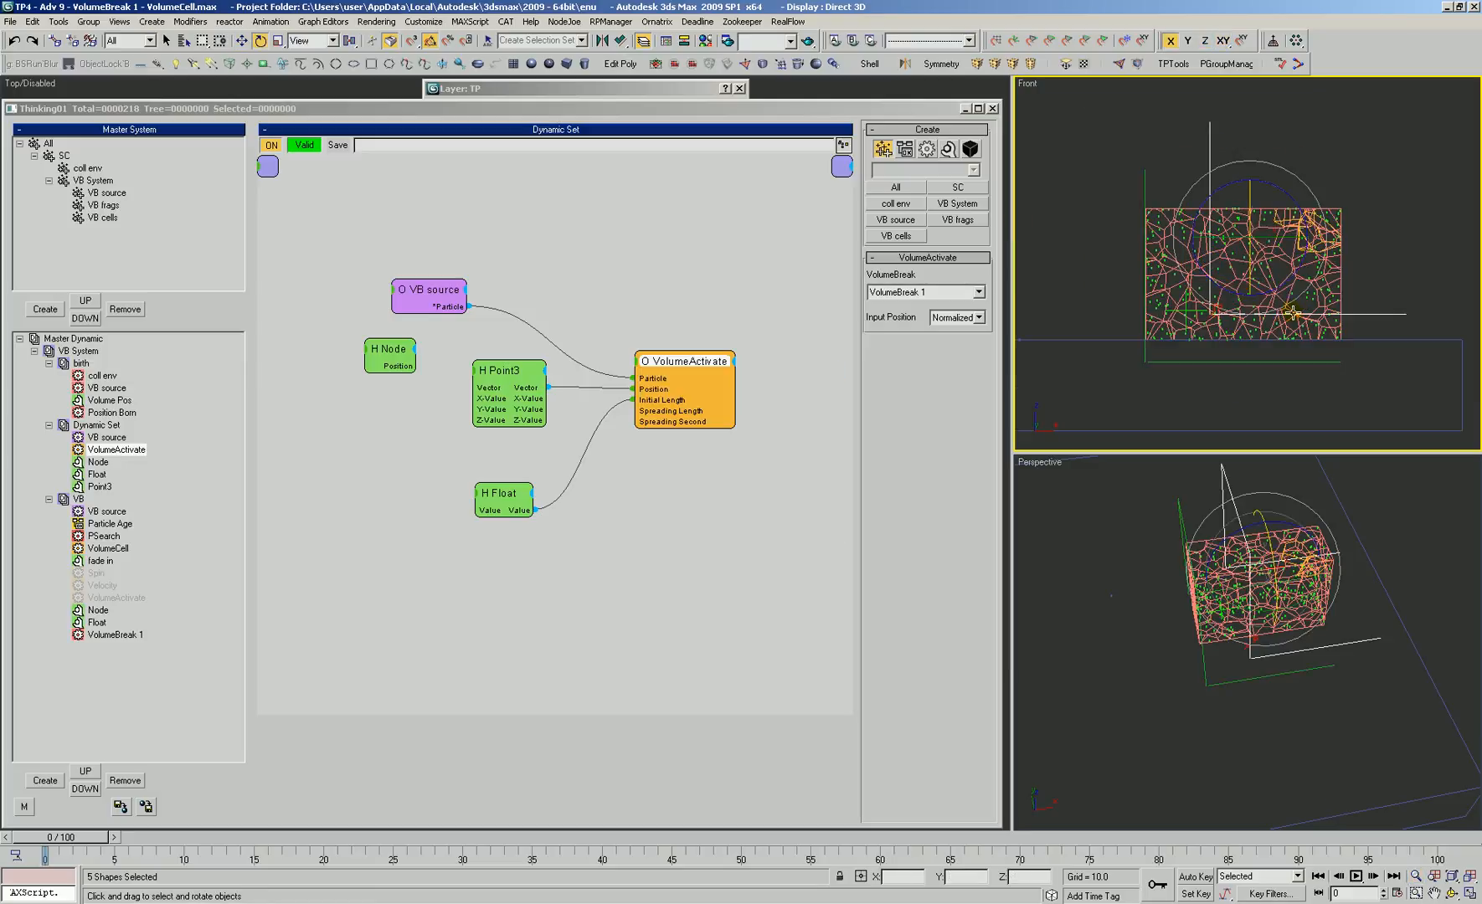
{"action": "left_click_drag", "start_coordinate": [1281, 286], "coordinate": [1182, 336]}
{"action": "key", "text": "w"}
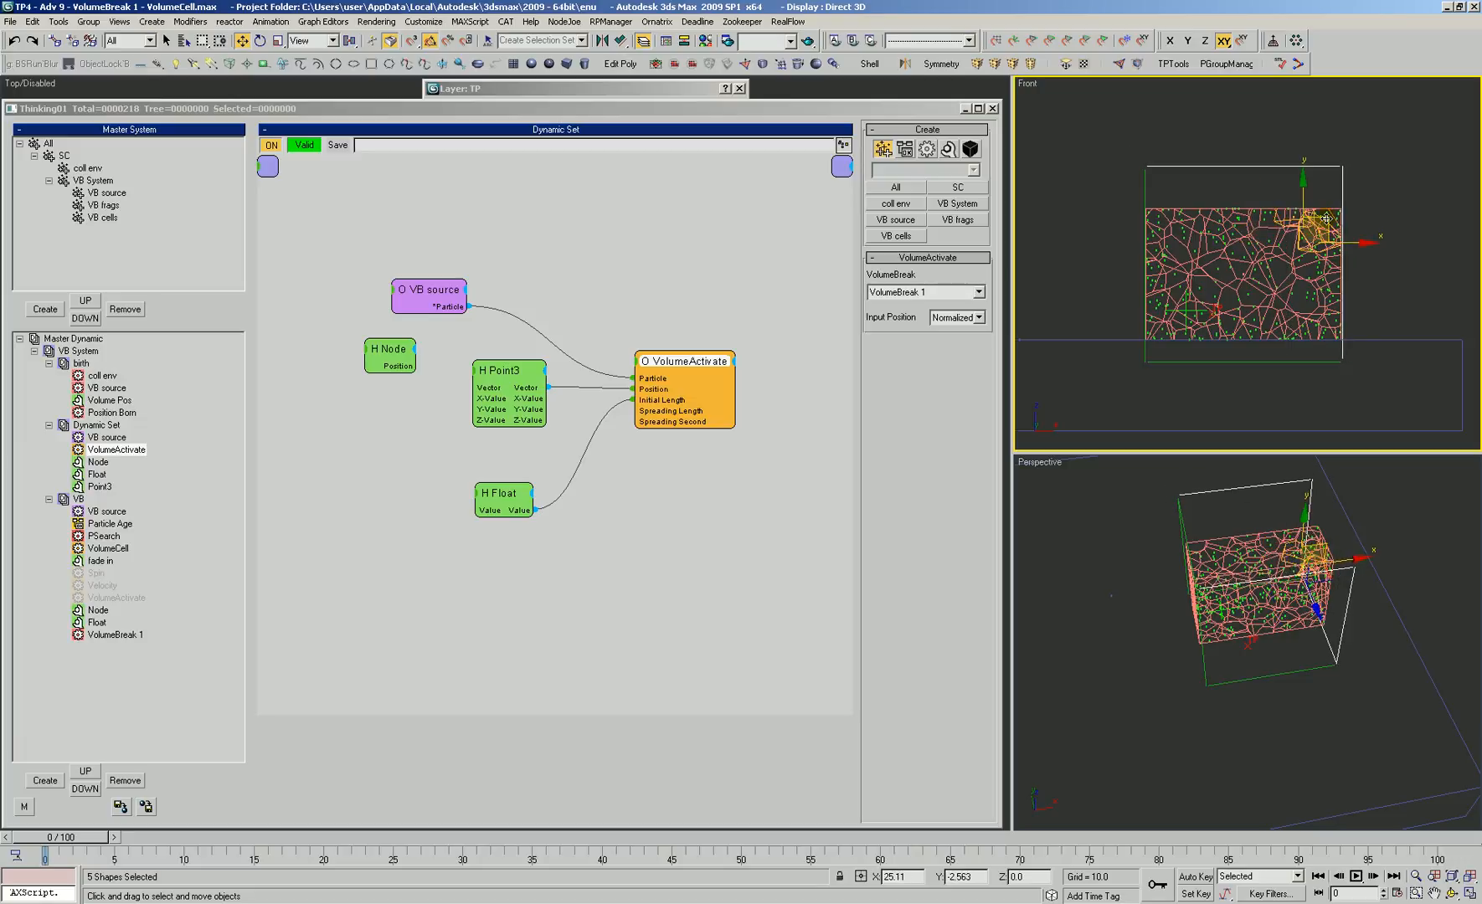
Copy frame lines into the remaining gaps to close the wireframe cube around the fragmented box
{"action": "key", "text": "ctrl+r"}
{"action": "left_click_drag", "start_coordinate": [1304, 241], "coordinate": [1319, 295]}
{"action": "right_click", "coordinate": [1319, 295]}
{"action": "left_click", "coordinate": [1173, 199]}
{"action": "left_click_drag", "start_coordinate": [1196, 185], "coordinate": [1377, 155], "text": "shift"}
{"action": "key", "text": "Return"}
{"action": "key", "text": "q"}
{"action": "key", "text": "w"}
{"action": "left_click", "coordinate": [1208, 397]}
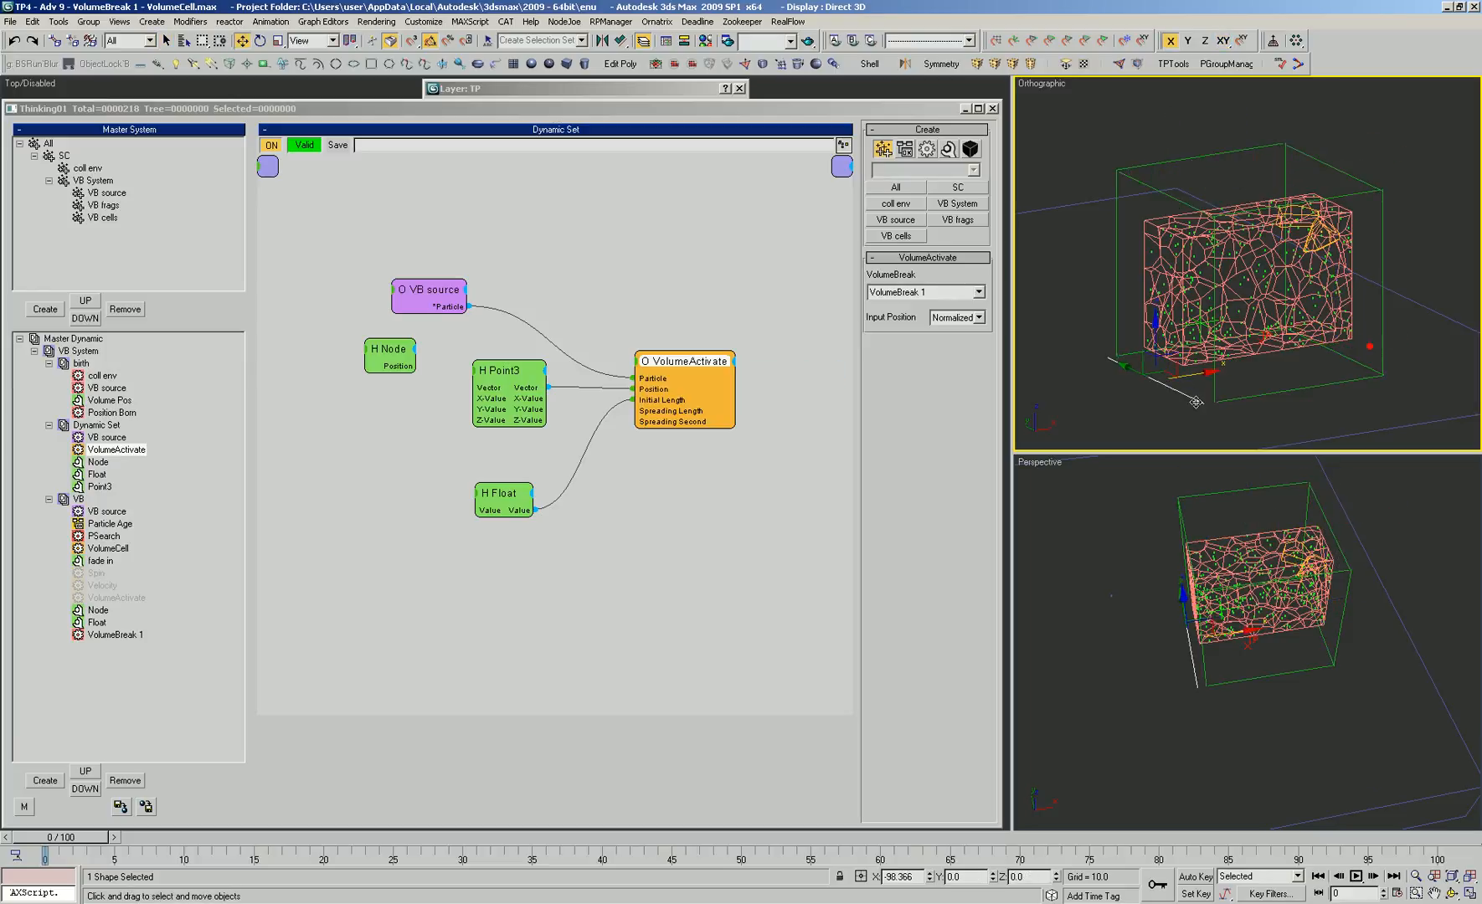
{"action": "key", "text": "Return"}
{"action": "scroll", "coordinate": [1230, 251], "scroll_direction": "down", "scroll_amount": 1}
{"action": "mouse_move", "coordinate": [1231, 217]}
{"action": "middle_mouse_down"}
{"action": "mouse_move", "coordinate": [1235, 242]}
{"action": "mouse_move", "coordinate": [1253, 232]}
{"action": "mouse_move", "coordinate": [1321, 259]}
{"action": "mouse_move", "coordinate": [1095, 238]}
{"action": "mouse_move", "coordinate": [1136, 237]}
{"action": "middle_mouse_up"}
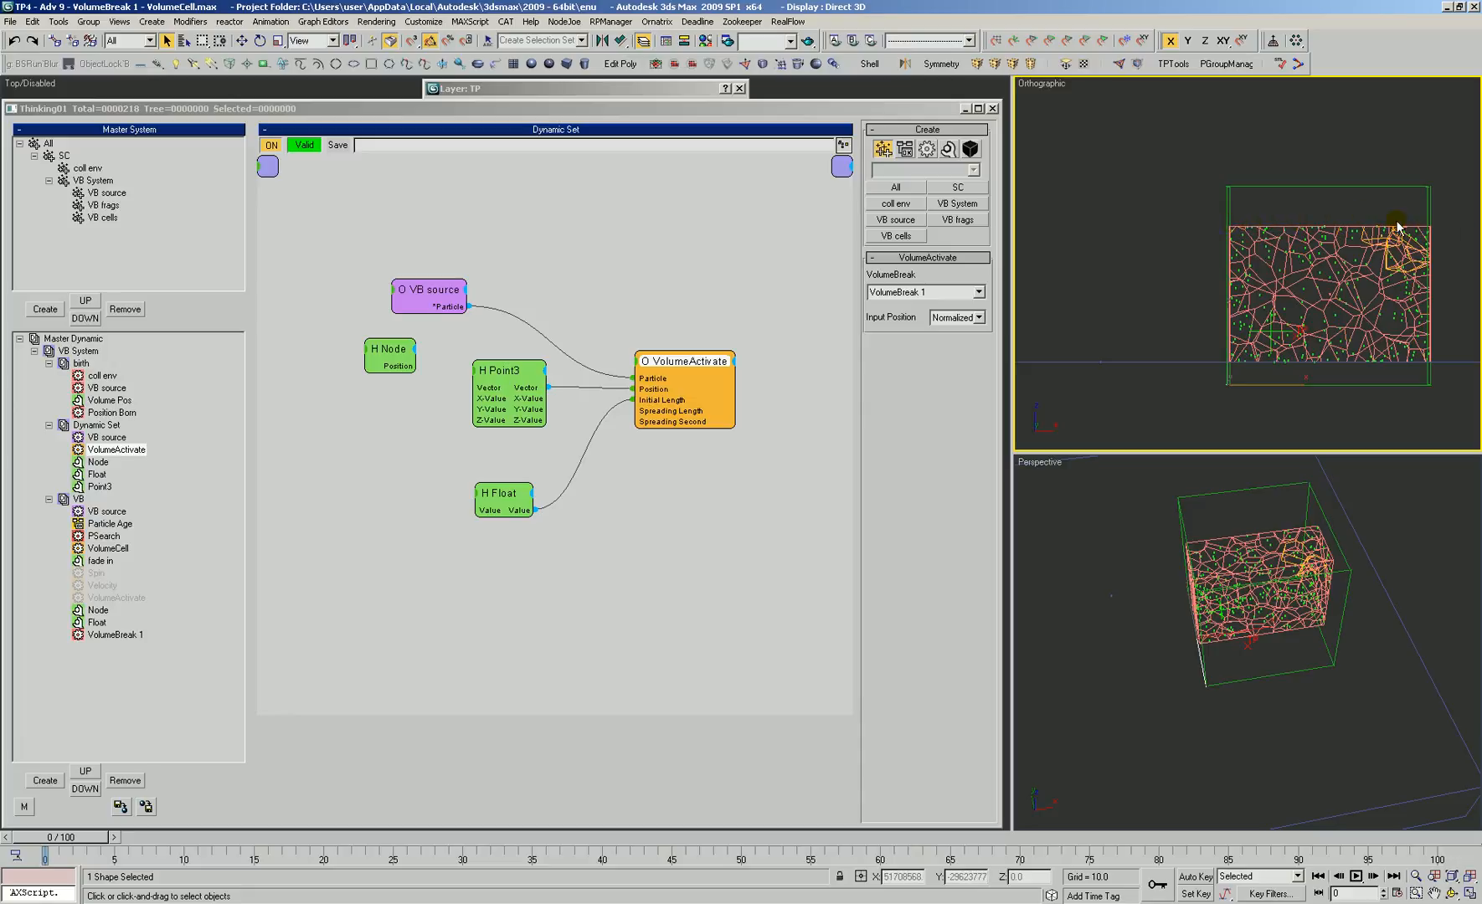
Examine the wireframe cube around the fragmented box from several angles and in the Front view
{"action": "middle_click_drag", "start_coordinate": [1214, 247], "coordinate": [1205, 280], "text": "alt"}
{"action": "mouse_move", "coordinate": [1206, 281]}
{"action": "middle_mouse_down", "text": "ctrl+alt"}
{"action": "mouse_move", "coordinate": [1193, 324]}
{"action": "mouse_move", "coordinate": [1197, 284]}
{"action": "mouse_move", "coordinate": [1319, 238]}
{"action": "mouse_move", "coordinate": [1316, 261]}
{"action": "mouse_move", "coordinate": [1271, 254]}
{"action": "mouse_move", "coordinate": [1231, 275]}
{"action": "middle_mouse_up", "text": "ctrl+alt"}
{"action": "key", "text": "f"}
{"action": "middle_click_drag", "start_coordinate": [1098, 225], "coordinate": [1201, 330], "text": "ctrl+alt"}
{"action": "middle_click_drag", "start_coordinate": [1201, 329], "coordinate": [1203, 242], "text": "ctrl+alt"}
{"action": "left_click_drag", "start_coordinate": [1203, 242], "coordinate": [1202, 197]}
{"action": "left_click_drag", "start_coordinate": [1202, 272], "coordinate": [1273, 234]}
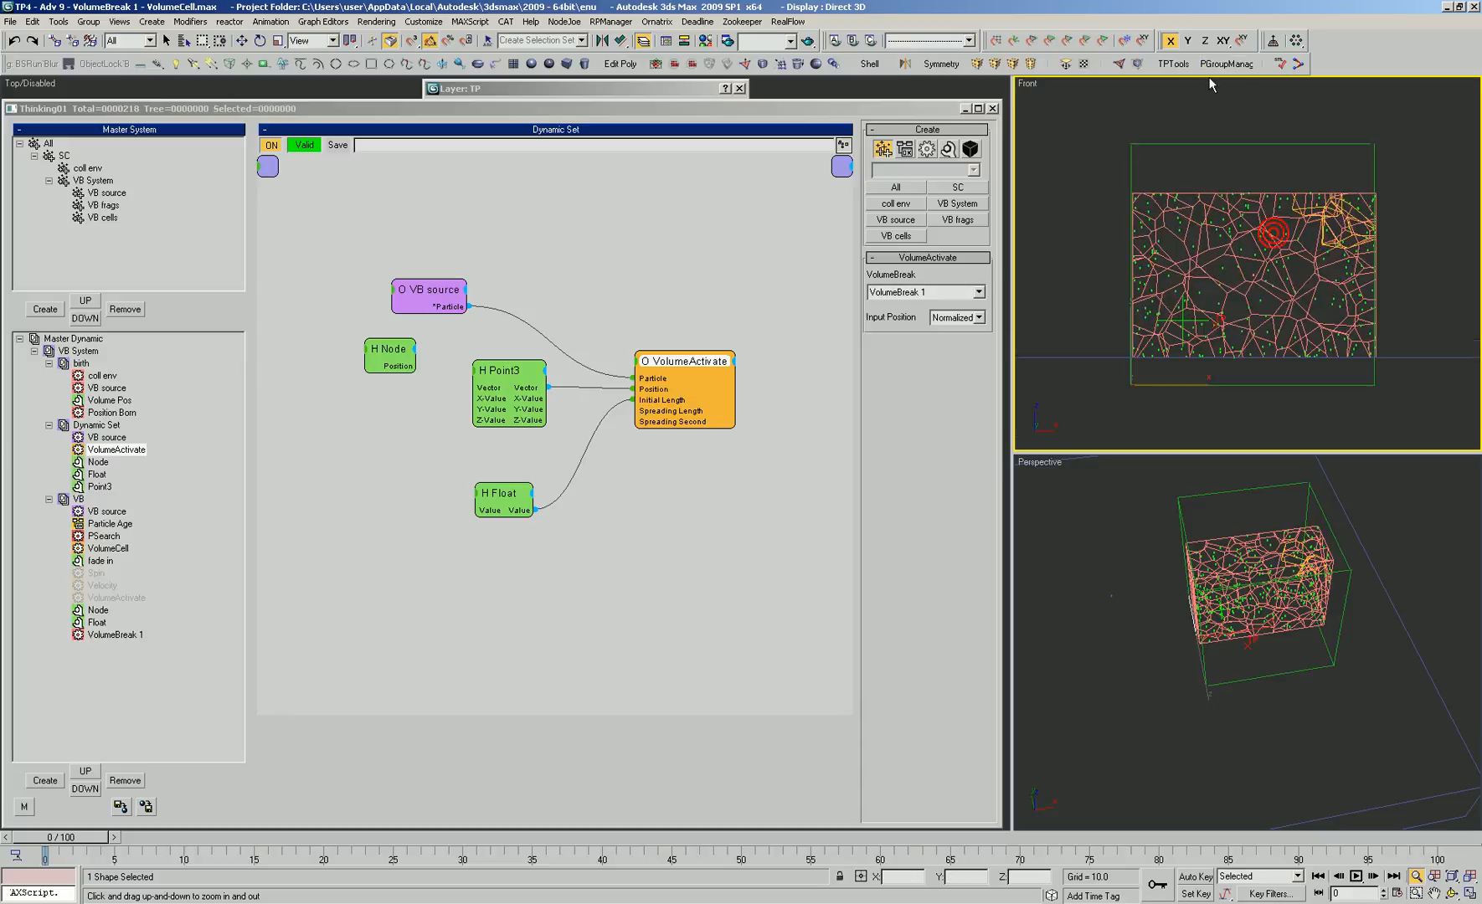
Turn off Display Mesh and Renderable for the coll env group in TP Group Manager, and clear the viewport selection
{"action": "left_click", "coordinate": [1216, 65]}
{"action": "left_click", "coordinate": [753, 159]}
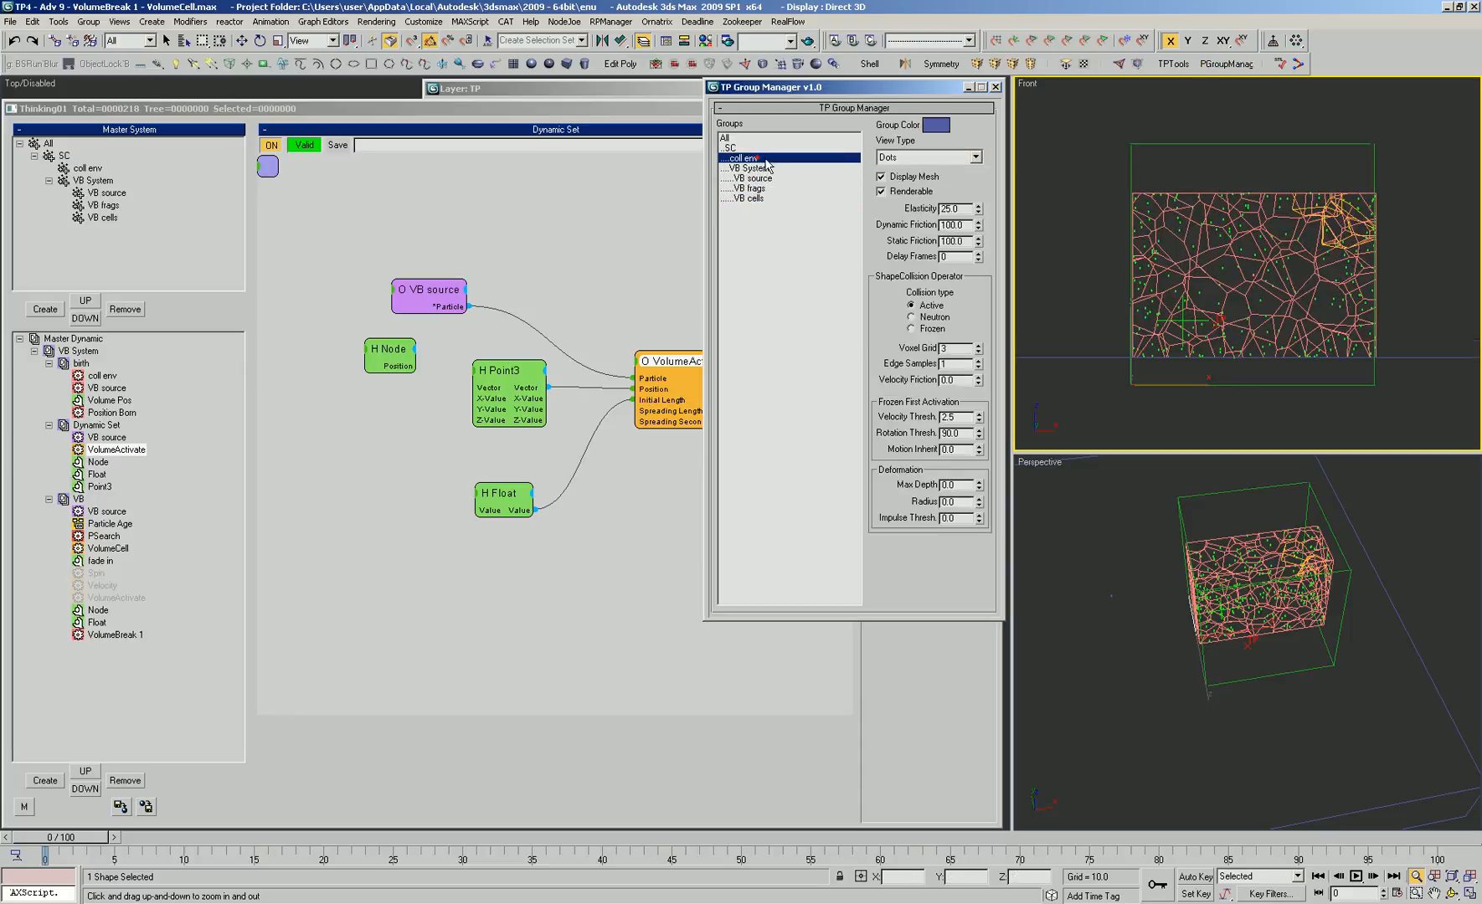
{"action": "left_click", "coordinate": [893, 178]}
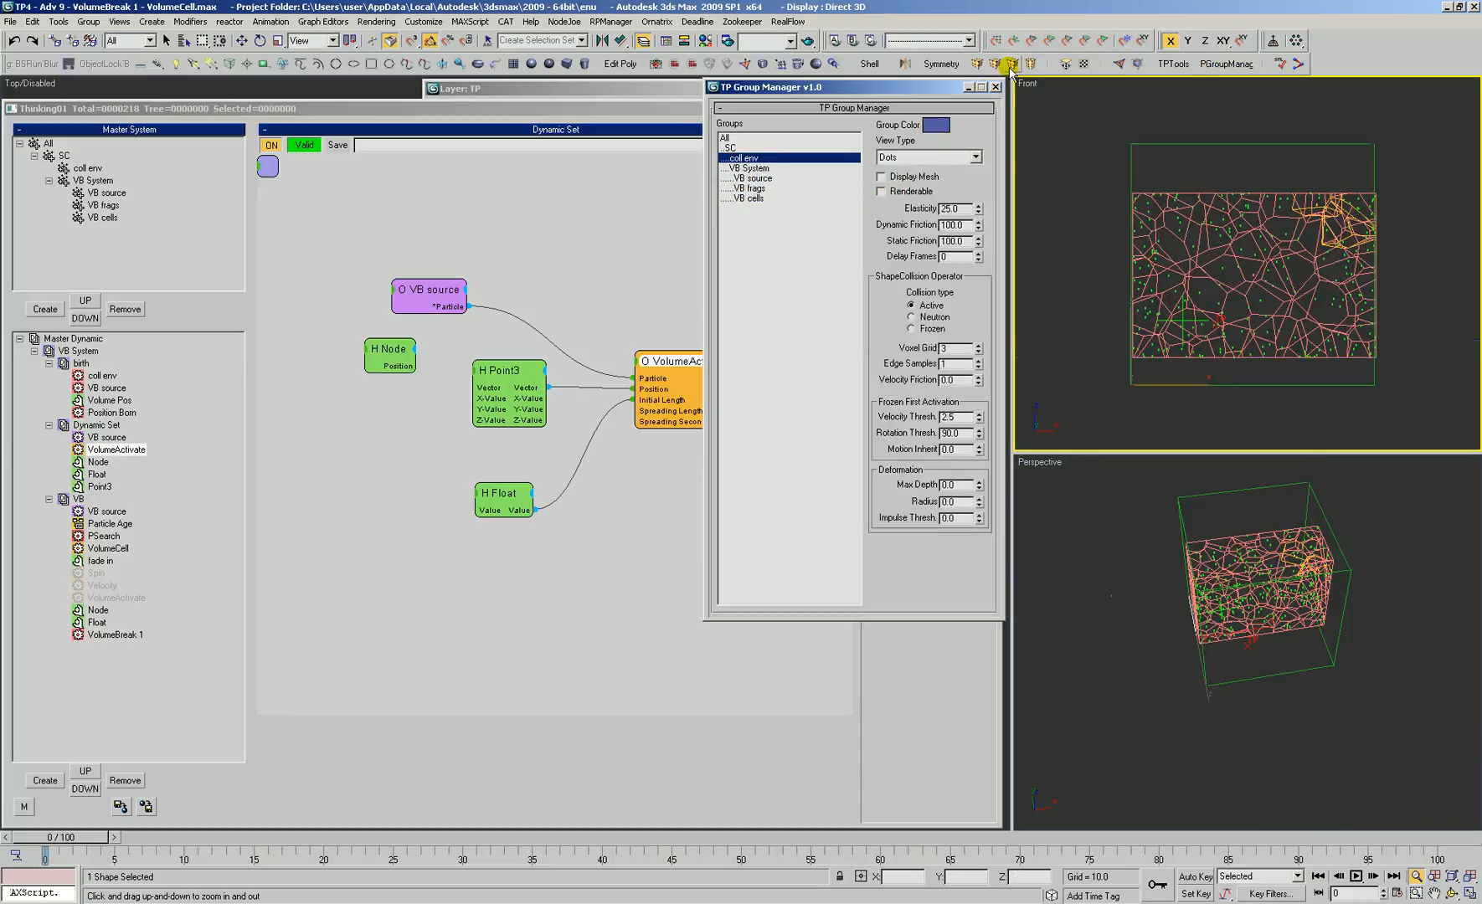
{"action": "left_click", "coordinate": [996, 87]}
{"action": "left_click_drag", "start_coordinate": [1269, 225], "coordinate": [1267, 256]}
{"action": "right_click", "coordinate": [1126, 298]}
{"action": "left_click", "coordinate": [1126, 296]}
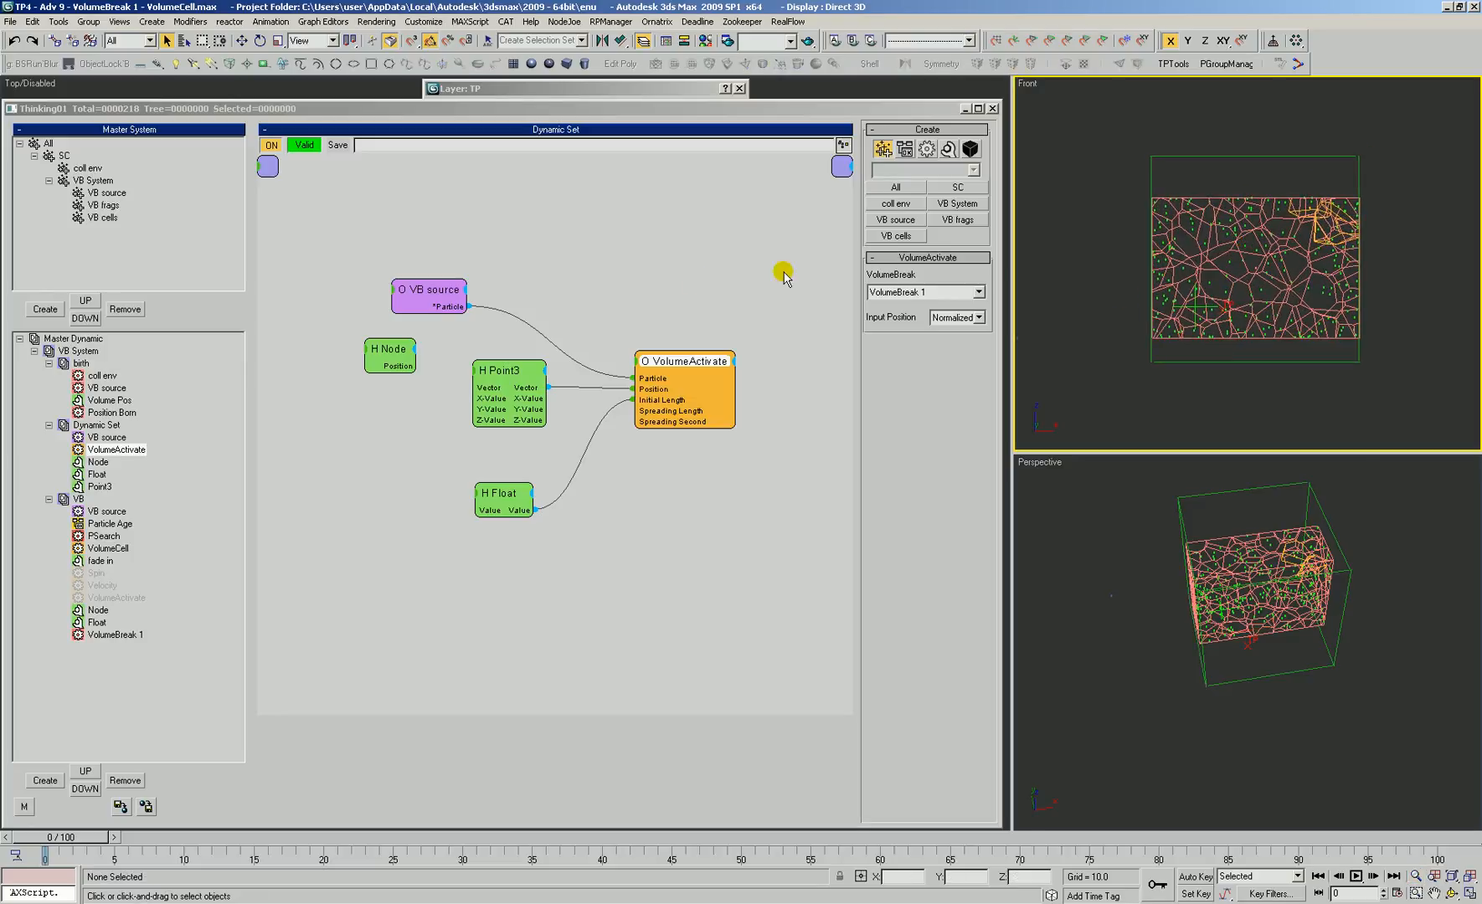
Try Point3's Z-Value at 0.21, 0.0 and -0.29, and set it to -0.38
{"action": "left_click", "coordinate": [517, 449]}
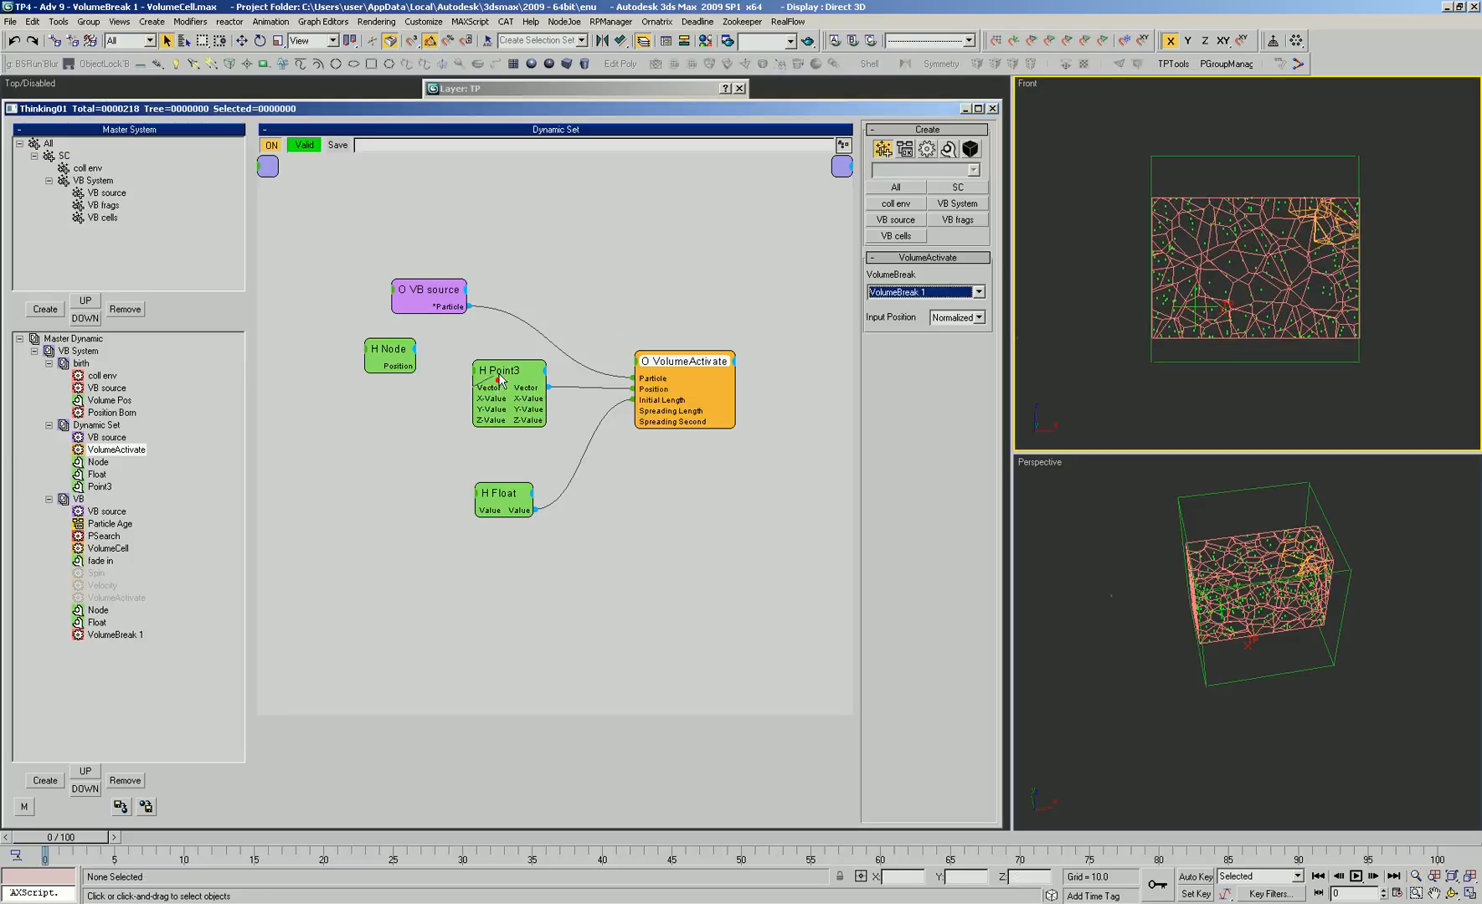
{"action": "left_click_drag", "start_coordinate": [495, 368], "coordinate": [493, 375]}
{"action": "left_click_drag", "start_coordinate": [691, 357], "coordinate": [696, 358]}
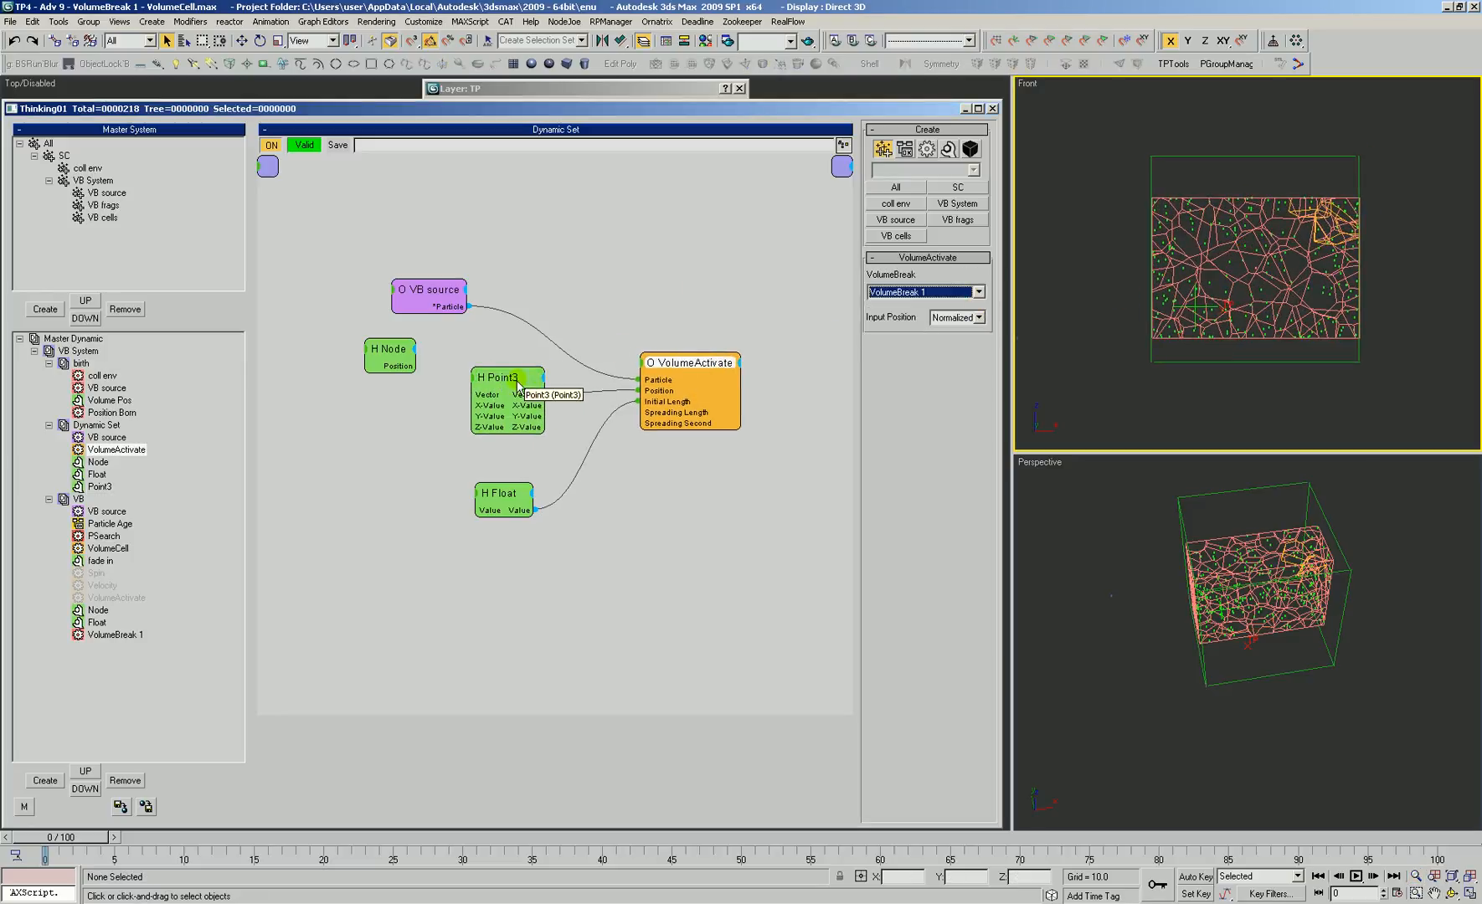
{"action": "left_click_drag", "start_coordinate": [519, 375], "coordinate": [510, 362]}
{"action": "left_click_drag", "start_coordinate": [972, 303], "coordinate": [974, 295]}
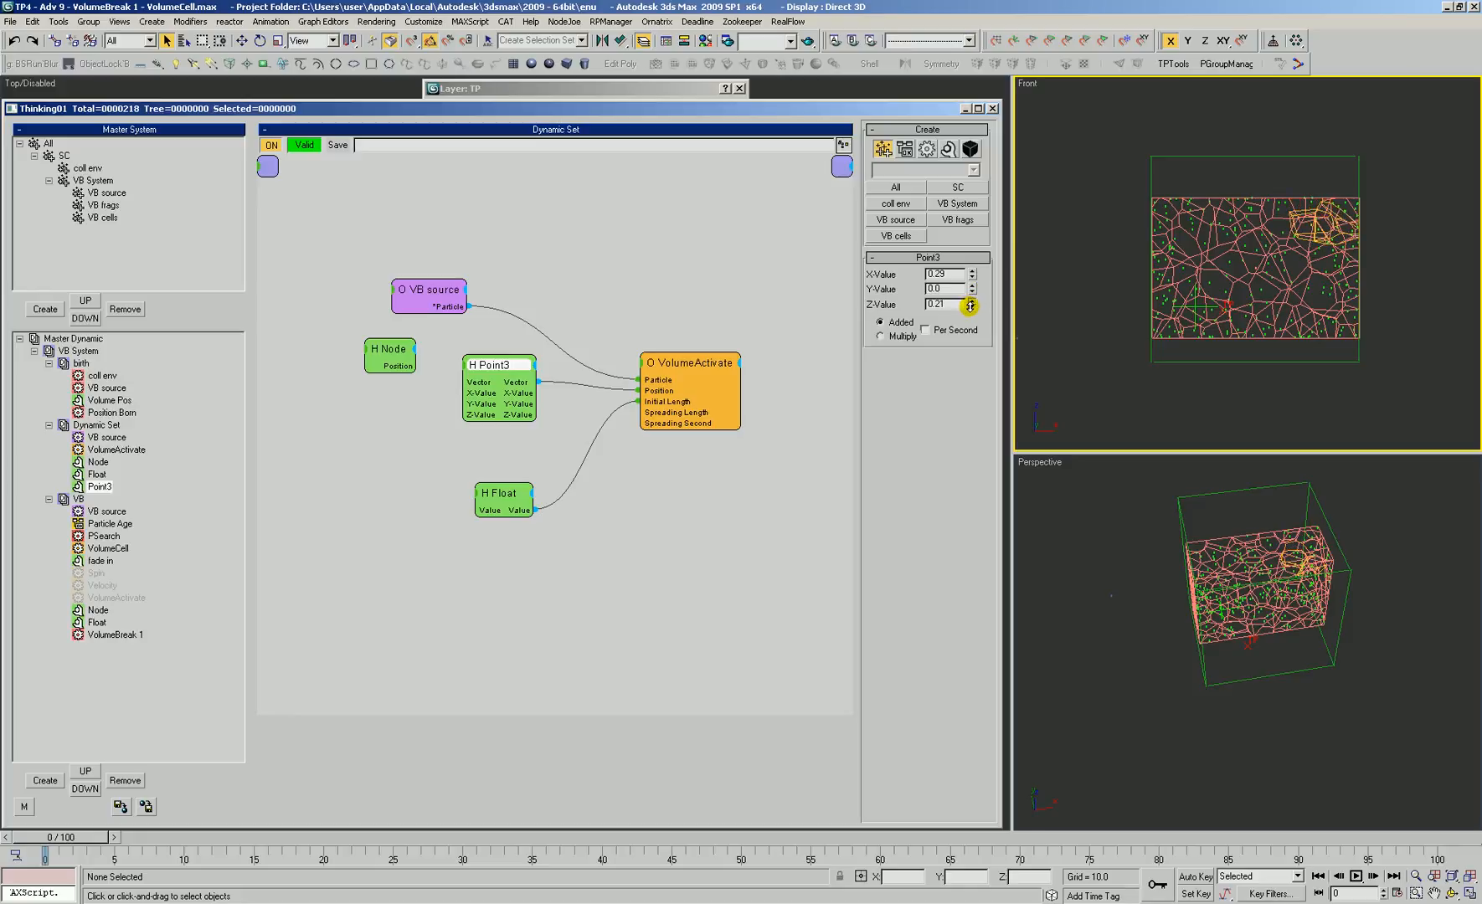
{"action": "left_click_drag", "start_coordinate": [967, 311], "coordinate": [959, 317]}
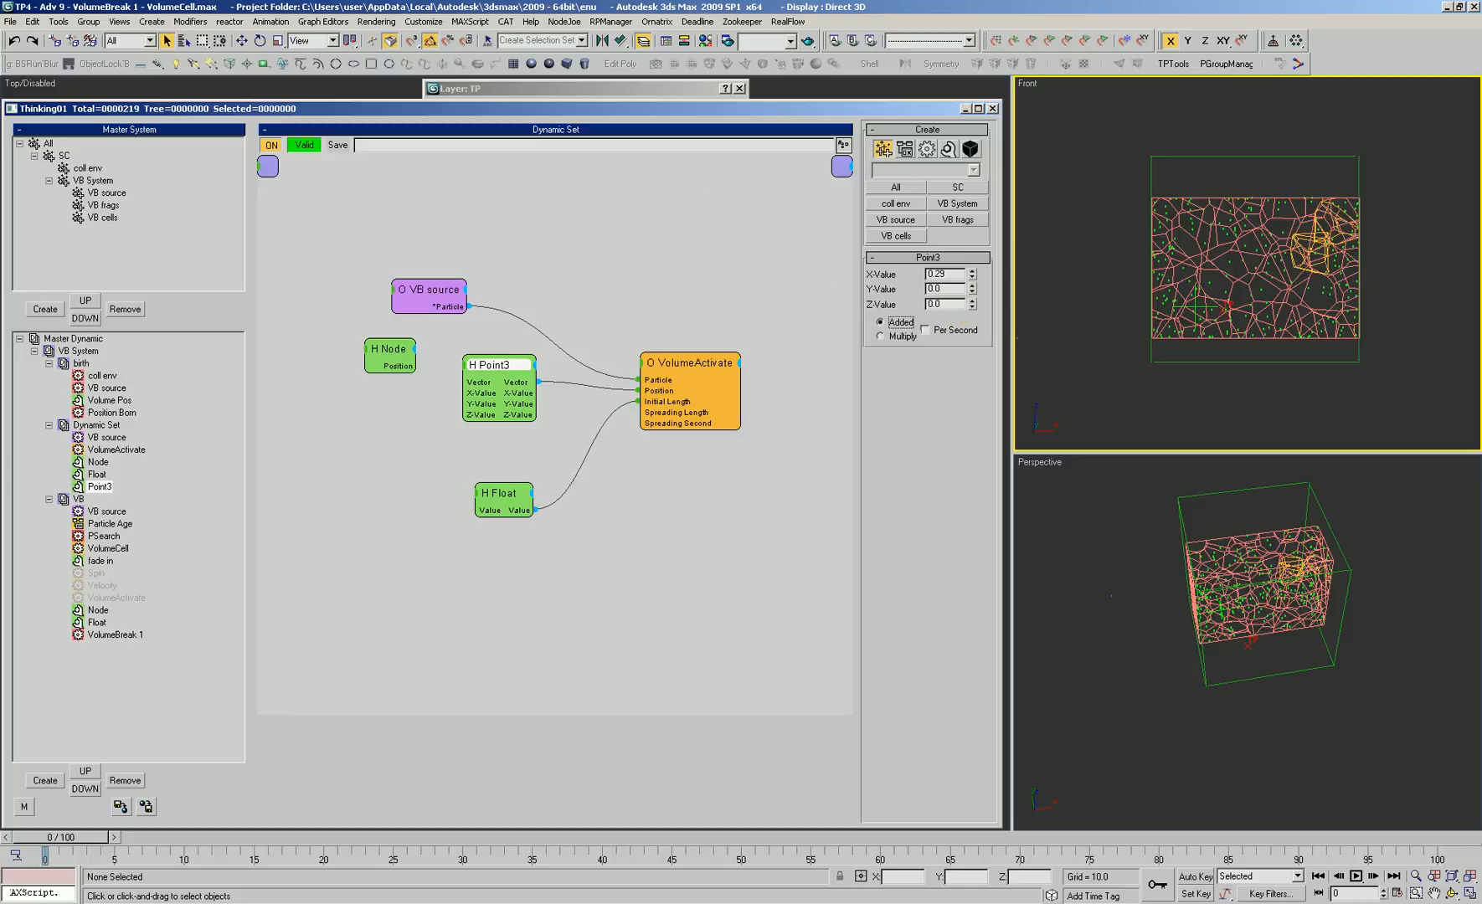
{"action": "left_click", "coordinate": [726, 192]}
{"action": "left_click_drag", "start_coordinate": [972, 319], "coordinate": [971, 322]}
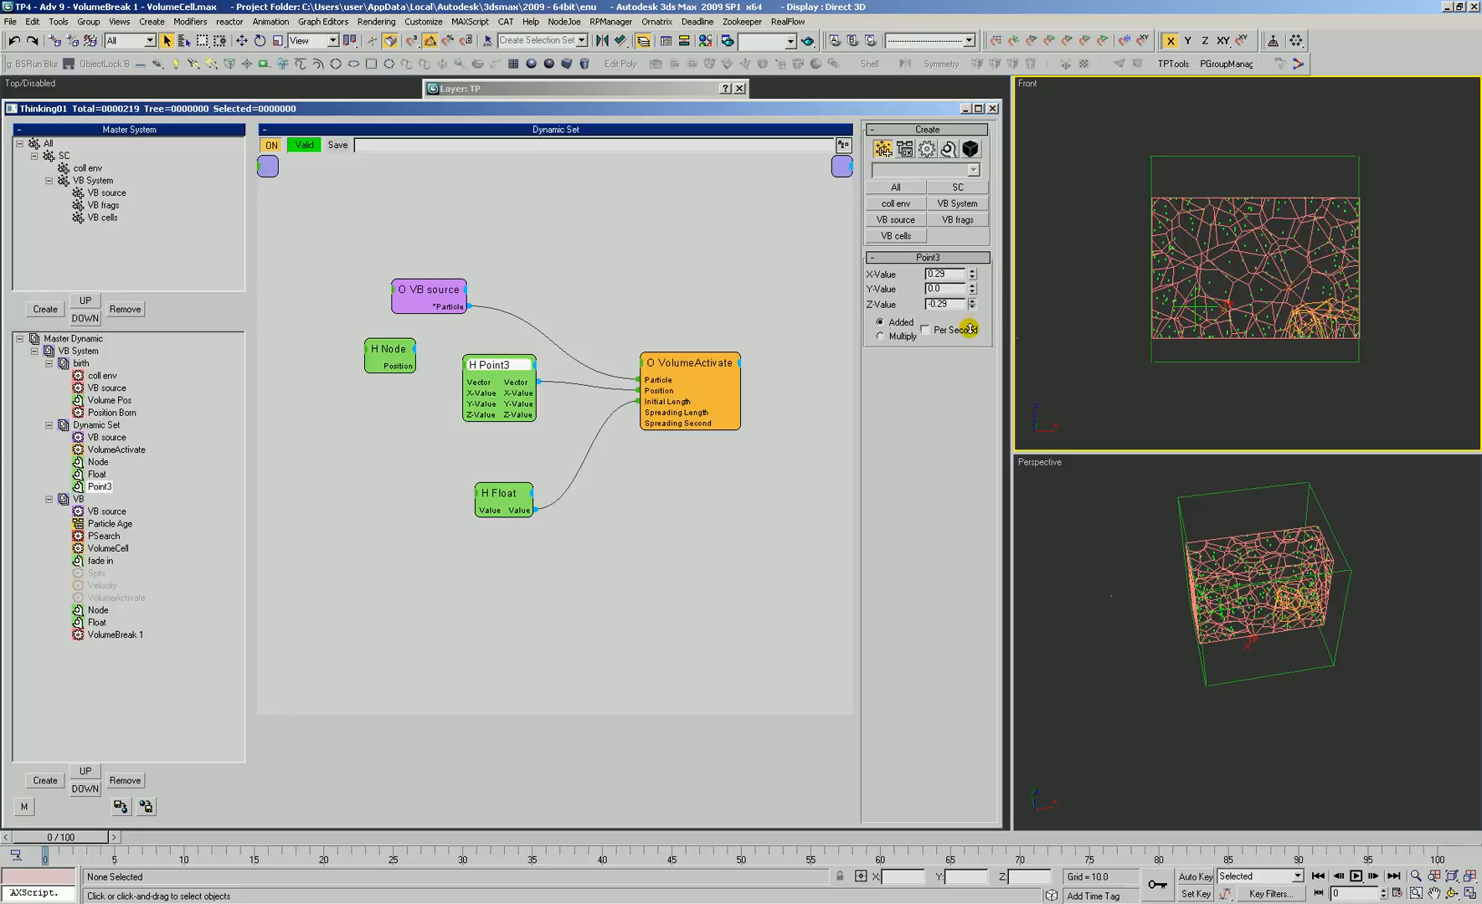
{"action": "left_click_drag", "start_coordinate": [968, 333], "coordinate": [964, 334]}
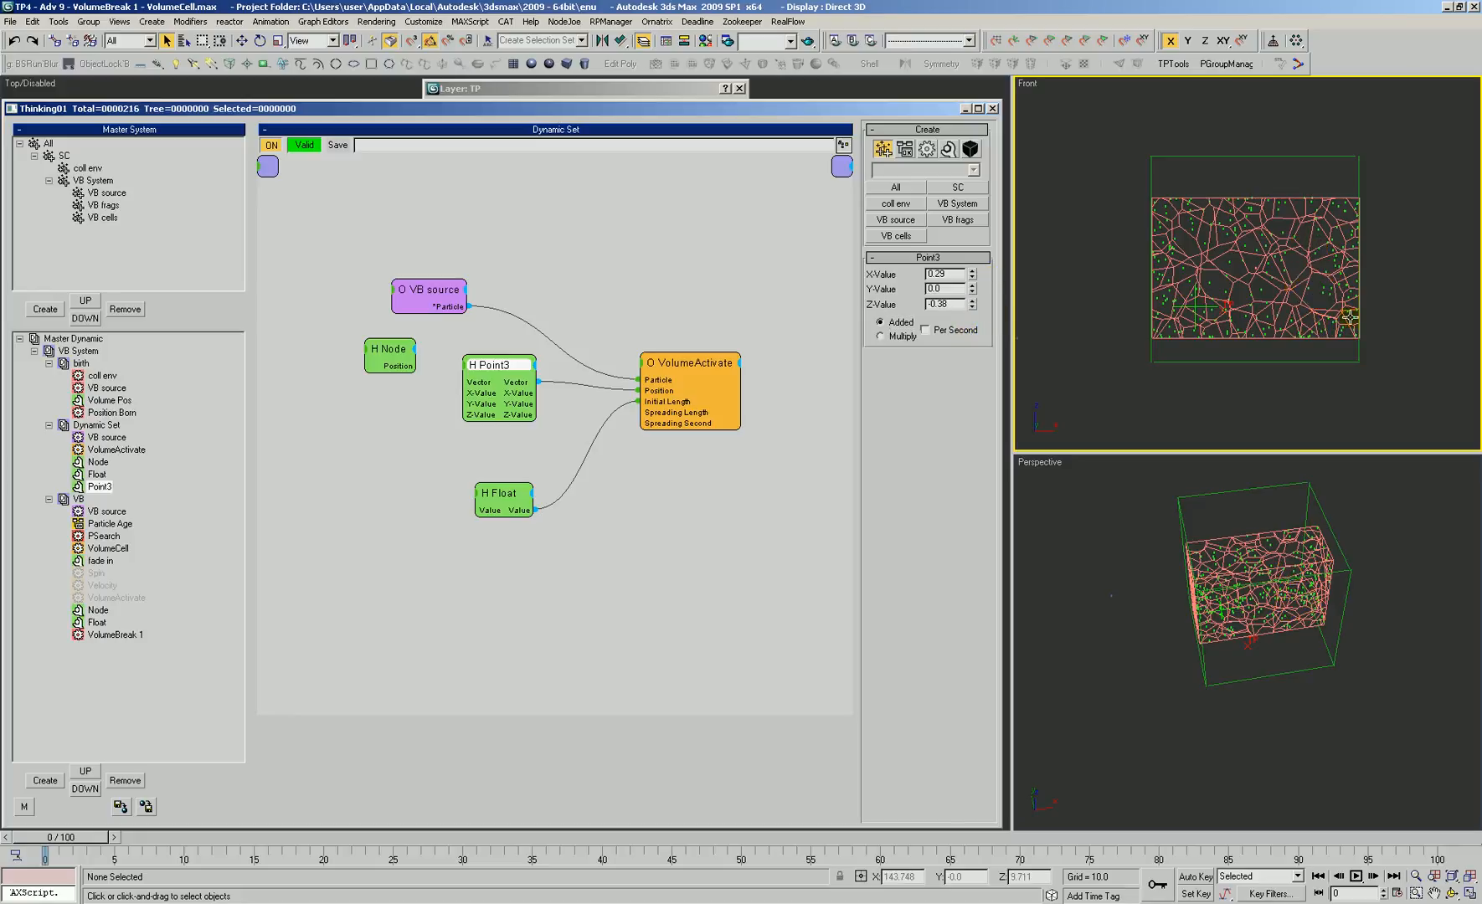
Show the TP sources layer alongside the TP layer and select the source box
{"action": "left_click", "coordinate": [646, 86]}
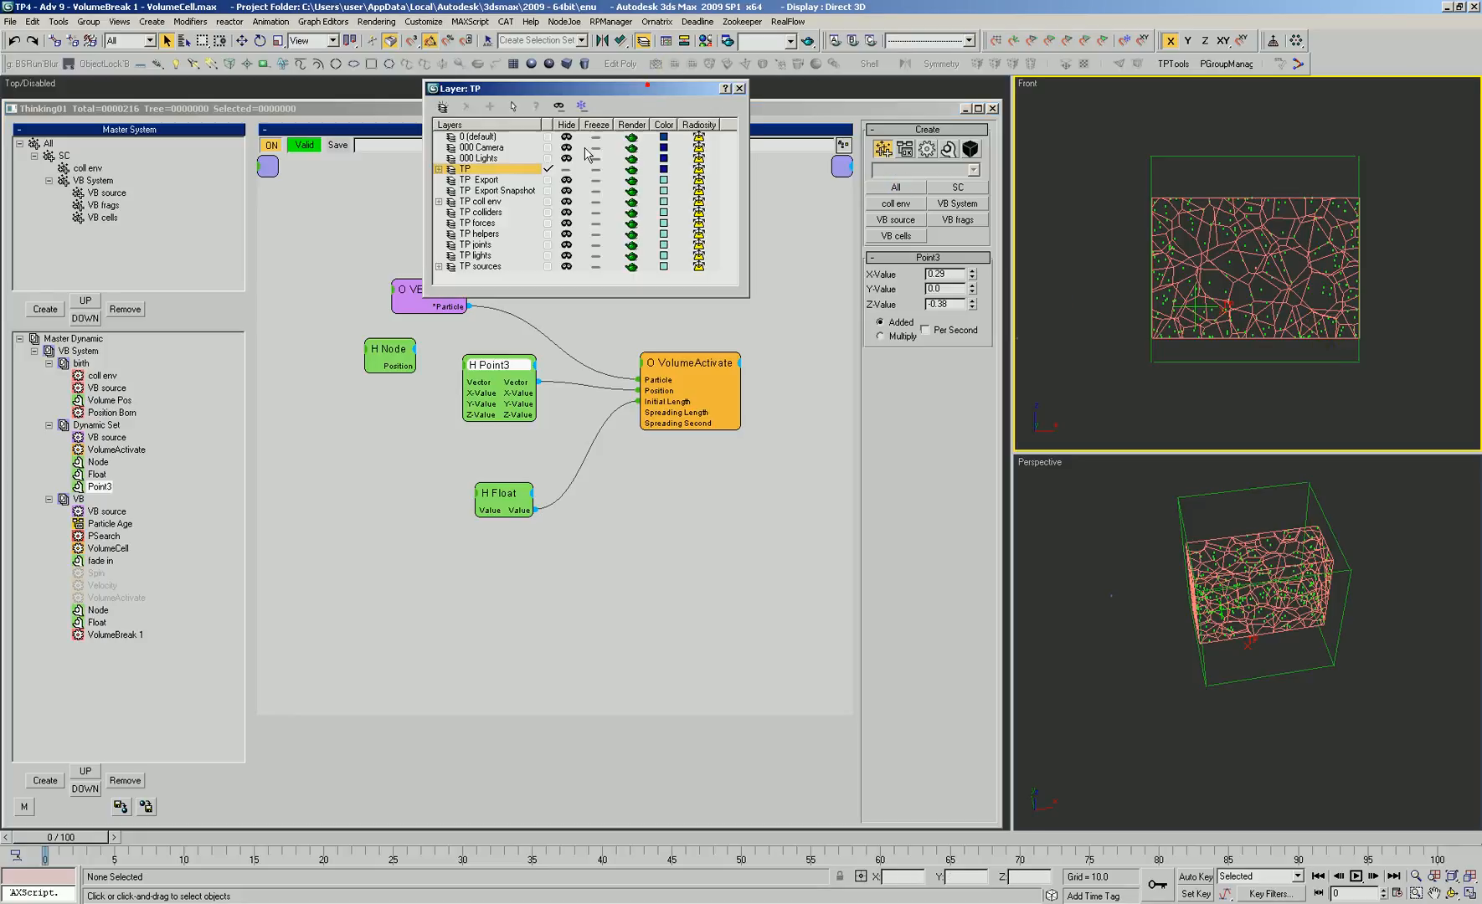
{"action": "left_click", "coordinate": [567, 169]}
{"action": "left_click", "coordinate": [566, 266]}
{"action": "left_click_drag", "start_coordinate": [1205, 157], "coordinate": [1246, 243]}
{"action": "left_click", "coordinate": [566, 169]}
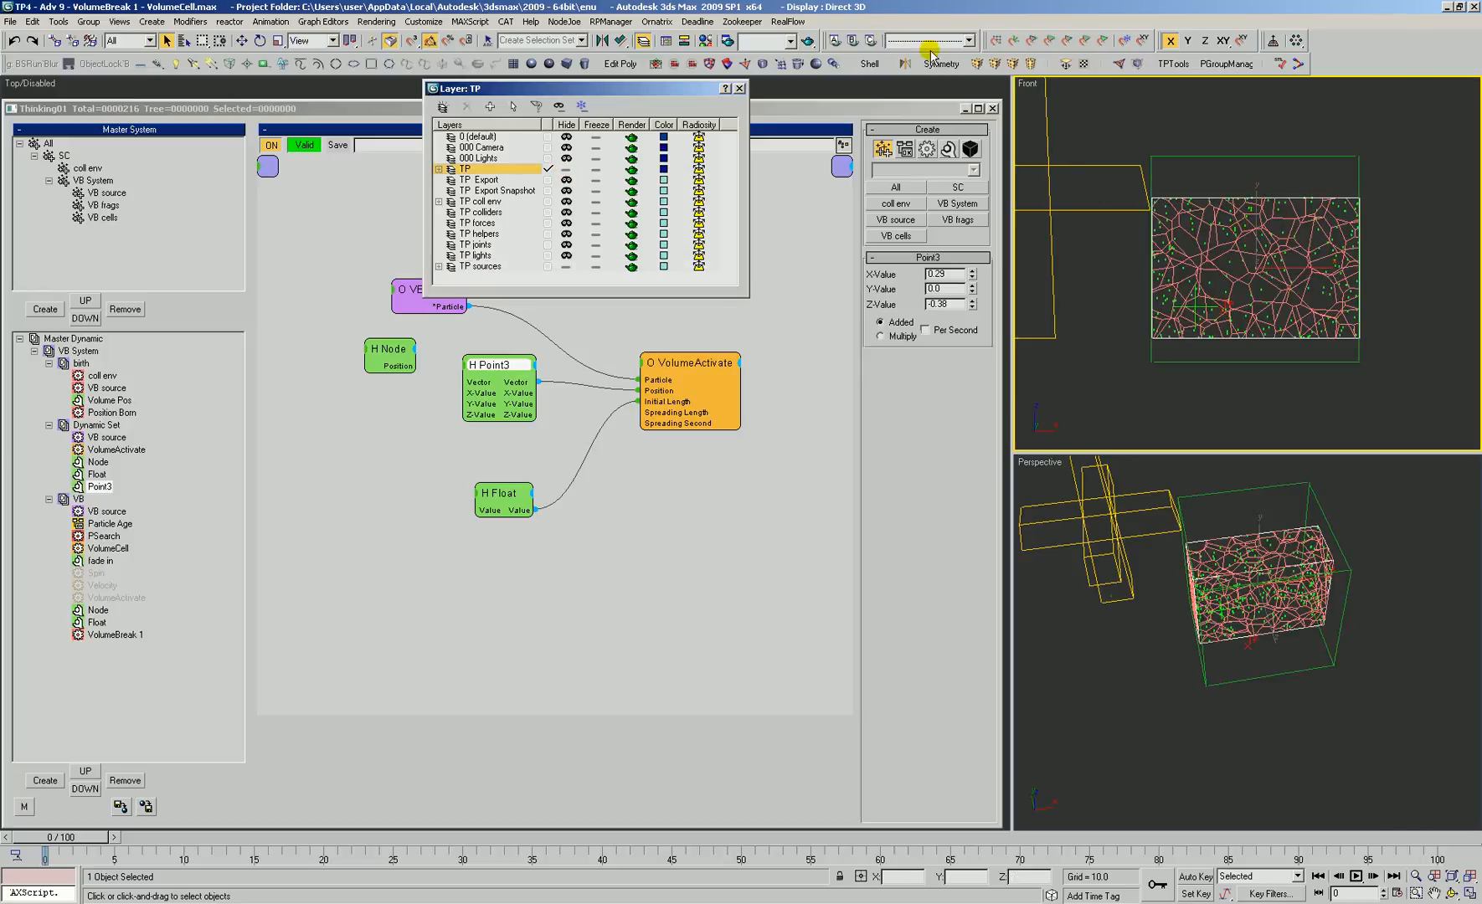
Add an FFD 2x2x2 to the source box and stretch its control points to the wireframe cube's full height
{"action": "left_click", "coordinate": [1278, 155]}
{"action": "key", "text": "w"}
{"action": "left_click_drag", "start_coordinate": [1250, 153], "coordinate": [1260, 108]}
{"action": "left_click_drag", "start_coordinate": [1431, 289], "coordinate": [1303, 362]}
{"action": "key", "text": "ctrl+z"}
{"action": "left_click_drag", "start_coordinate": [1255, 295], "coordinate": [1172, 134]}
Move the FFD control points on the box's front and back faces out to the wireframe cube's full depth
{"action": "key", "text": "ctrl+r"}
{"action": "right_click", "coordinate": [1177, 130]}
{"action": "key", "text": "w"}
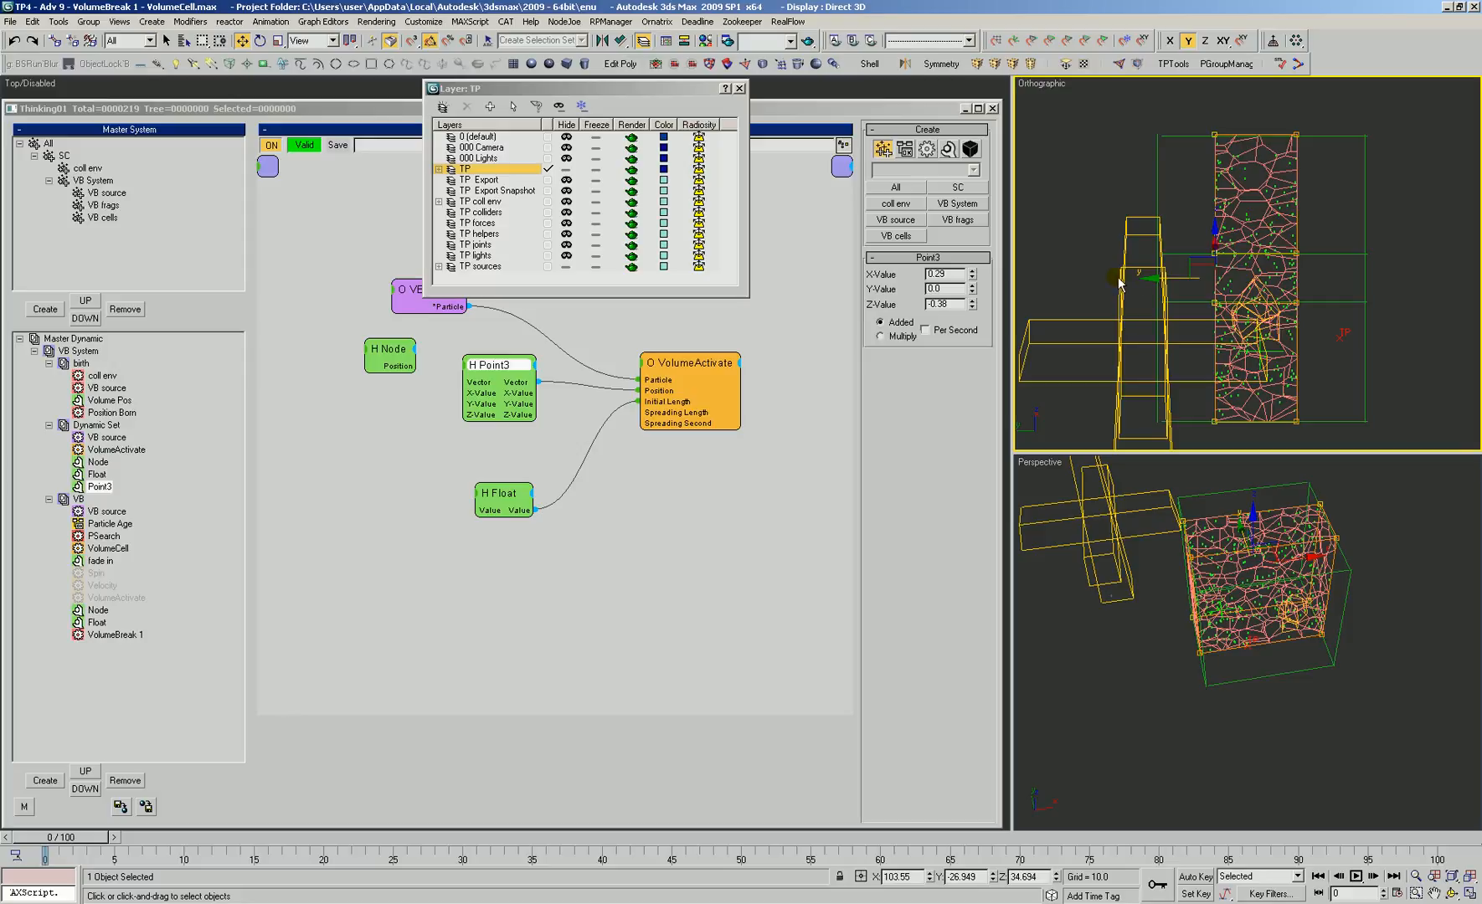
{"action": "left_click_drag", "start_coordinate": [1166, 278], "coordinate": [1107, 283]}
{"action": "left_click_drag", "start_coordinate": [1255, 86], "coordinate": [1365, 417]}
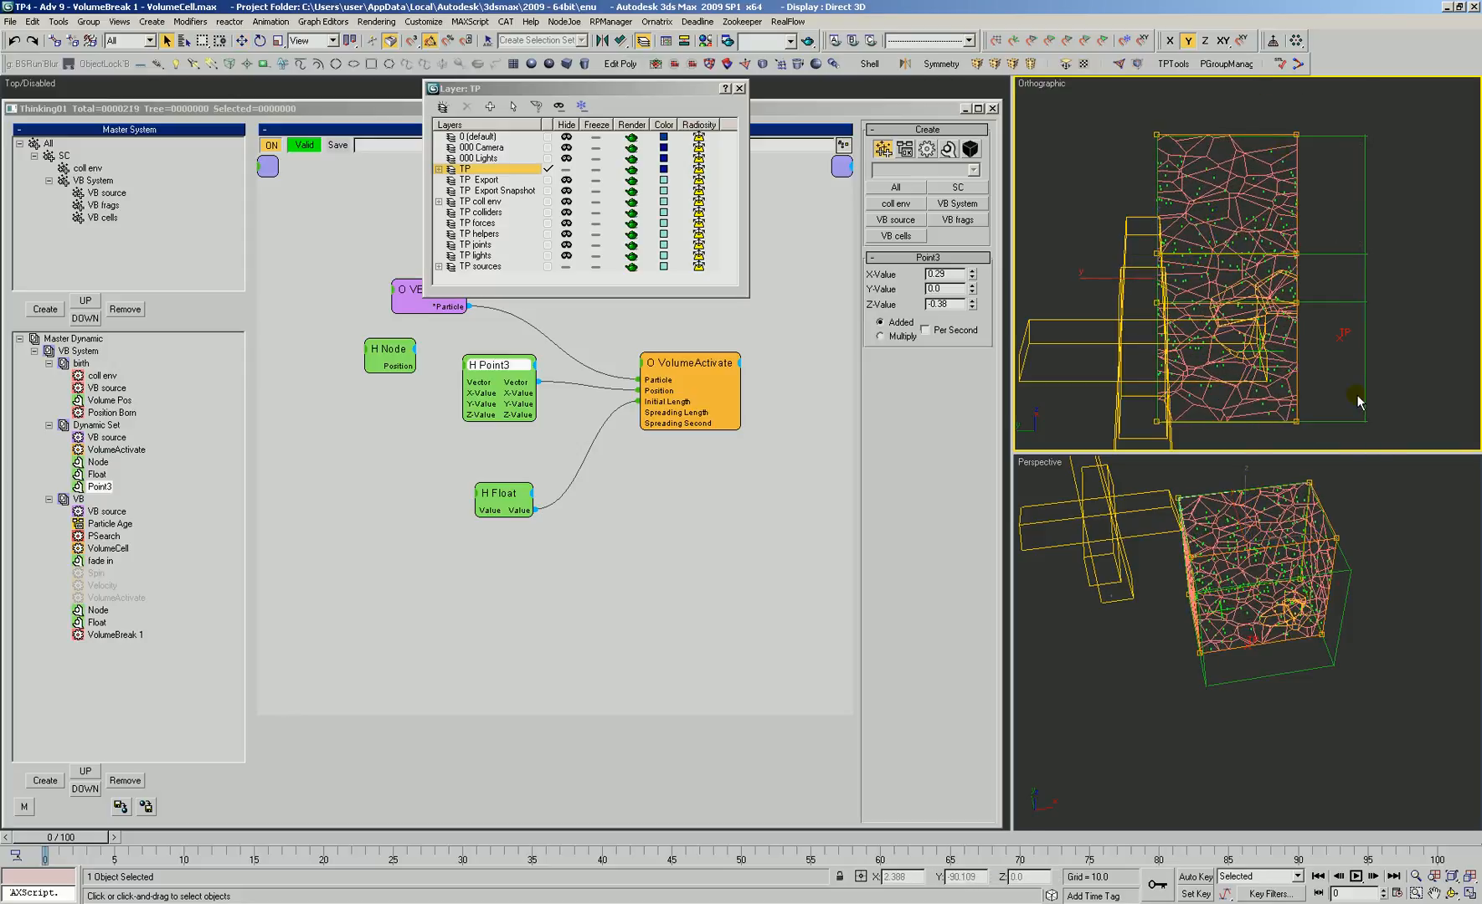
{"action": "mouse_move", "coordinate": [1245, 280]}
{"action": "left_mouse_down"}
{"action": "mouse_move", "coordinate": [1310, 280]}
{"action": "mouse_move", "coordinate": [1233, 251]}
{"action": "left_mouse_up"}
{"action": "key", "text": "f"}
{"action": "key", "text": "z"}
{"action": "key", "text": "alt+z"}
{"action": "key", "text": "alt+Tab"}
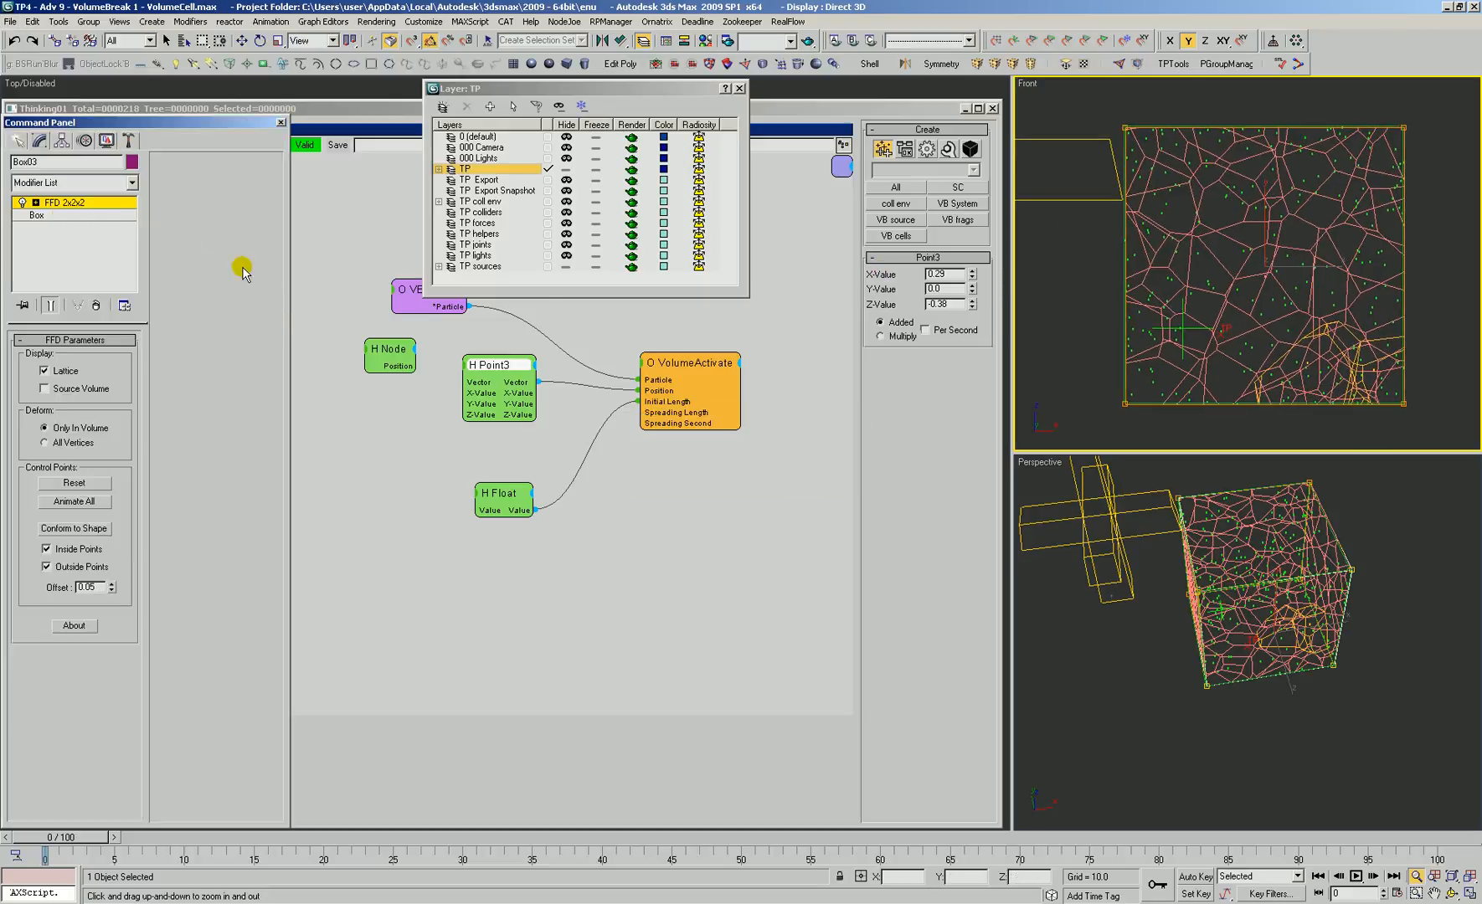
Leave the FFD control-point editing on the source box and hide the TP sources layer
{"action": "left_click", "coordinate": [67, 205]}
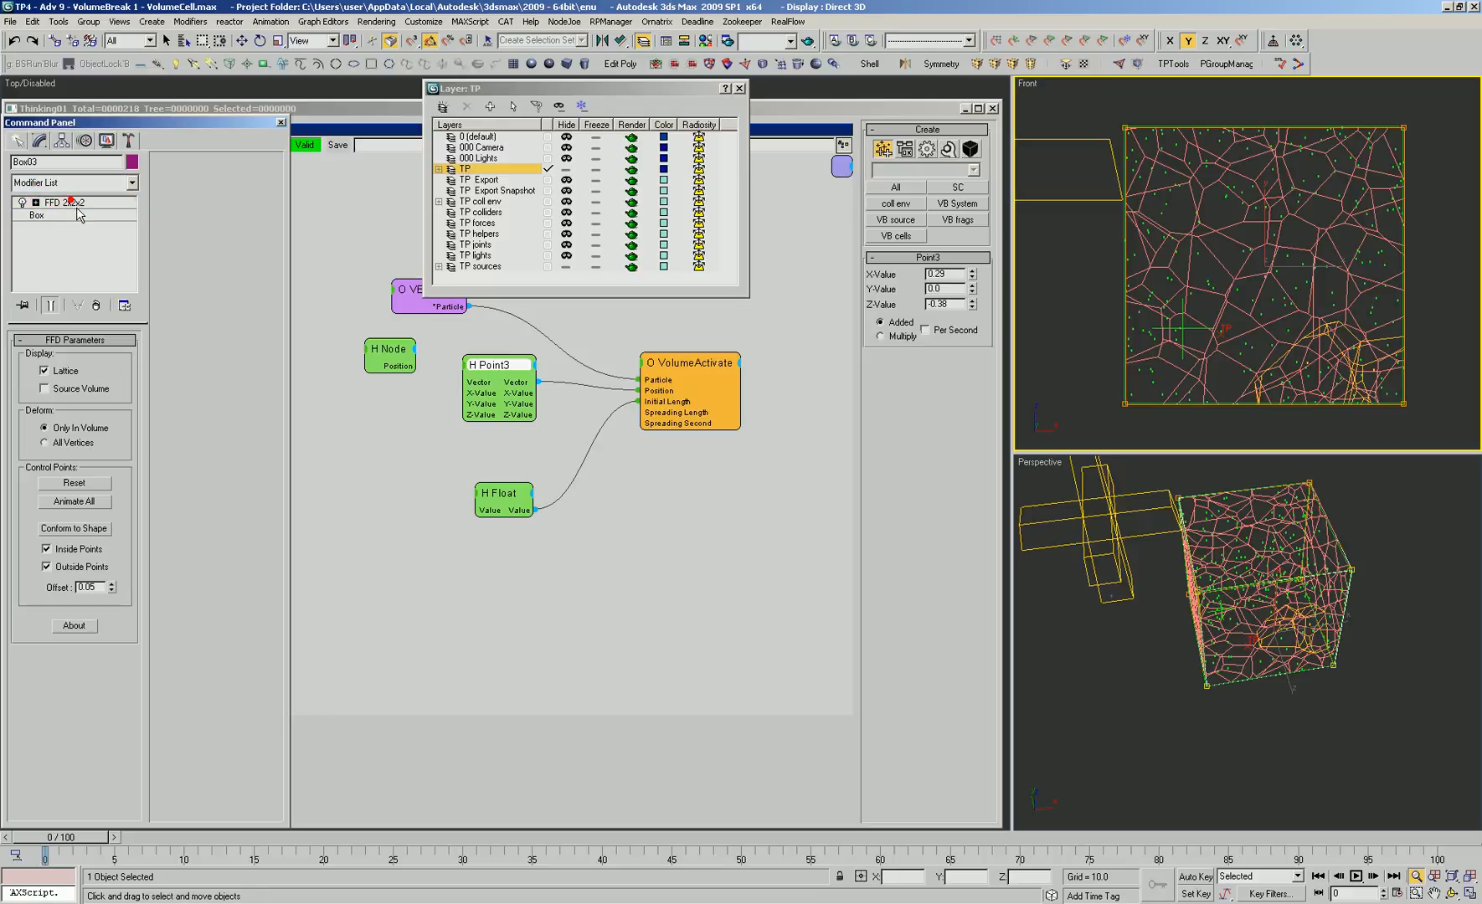
{"action": "left_click", "coordinate": [566, 265]}
{"action": "key", "text": "alt+z"}
{"action": "mouse_move", "coordinate": [1316, 237]}
{"action": "left_mouse_down"}
{"action": "mouse_move", "coordinate": [1316, 293]}
{"action": "mouse_move", "coordinate": [1316, 266]}
{"action": "left_mouse_up"}
{"action": "left_click", "coordinate": [620, 505]}
Try a Z-Value of -0.43 on the Point3 helper in the Dynamic Set
{"action": "left_click", "coordinate": [503, 365]}
{"action": "left_click", "coordinate": [972, 307]}
{"action": "mouse_move", "coordinate": [972, 307]}
{"action": "left_mouse_down"}
{"action": "mouse_move", "coordinate": [972, 289]}
{"action": "mouse_move", "coordinate": [969, 302]}
{"action": "left_mouse_up"}
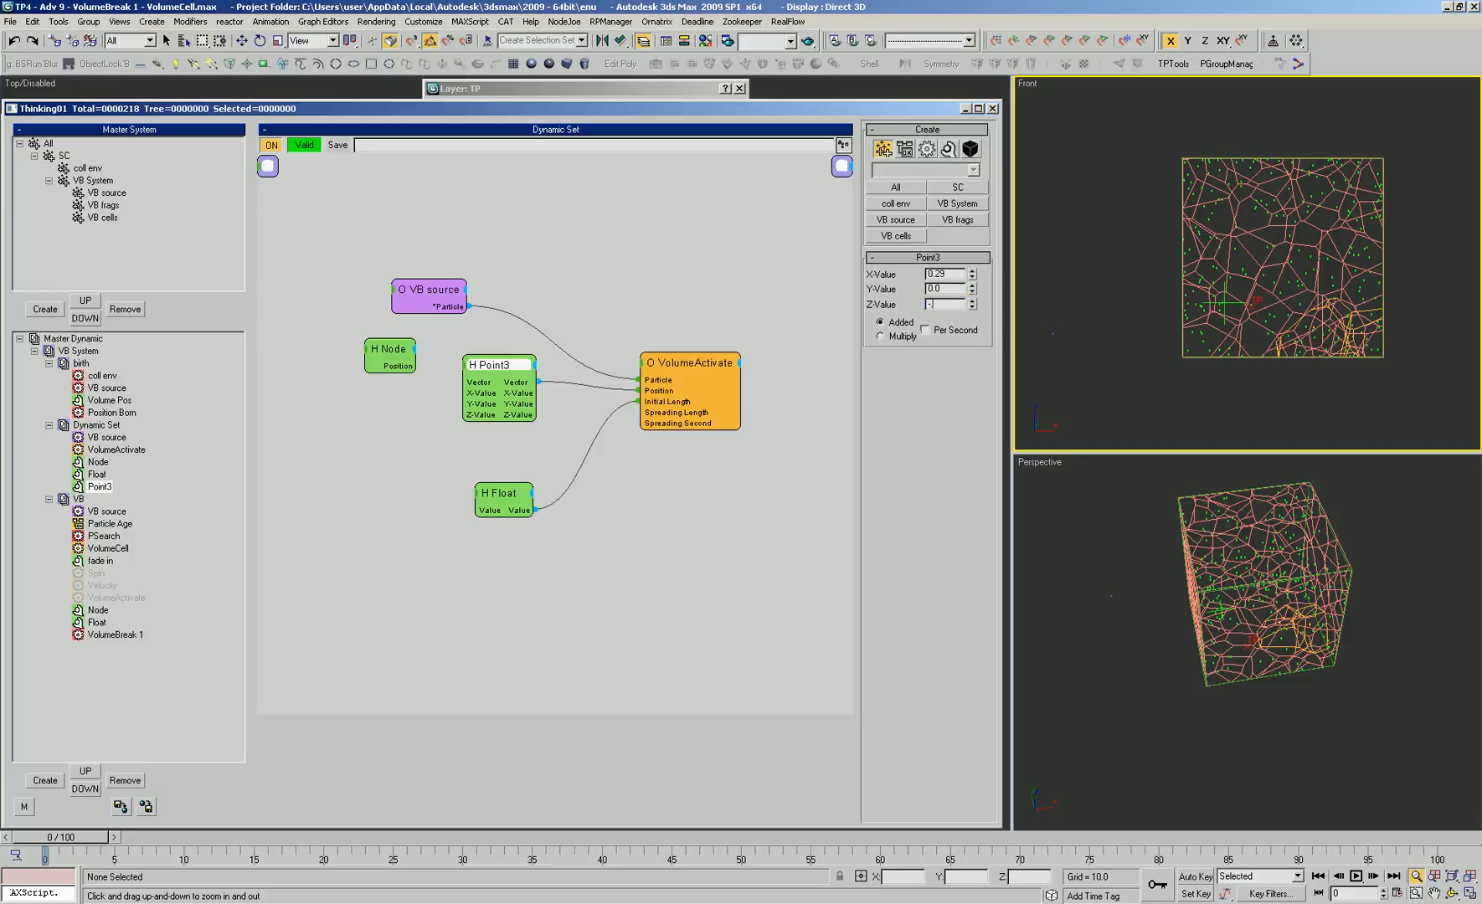
{"action": "left_click", "coordinate": [971, 301]}
{"action": "left_click", "coordinate": [971, 300]}
{"action": "left_click", "coordinate": [971, 301]}
{"action": "left_click", "coordinate": [971, 308]}
Set the Pistol Shot of Position Born in the birth set to 600 and bring up VolumeBreak 1's settings
{"action": "left_click", "coordinate": [107, 388]}
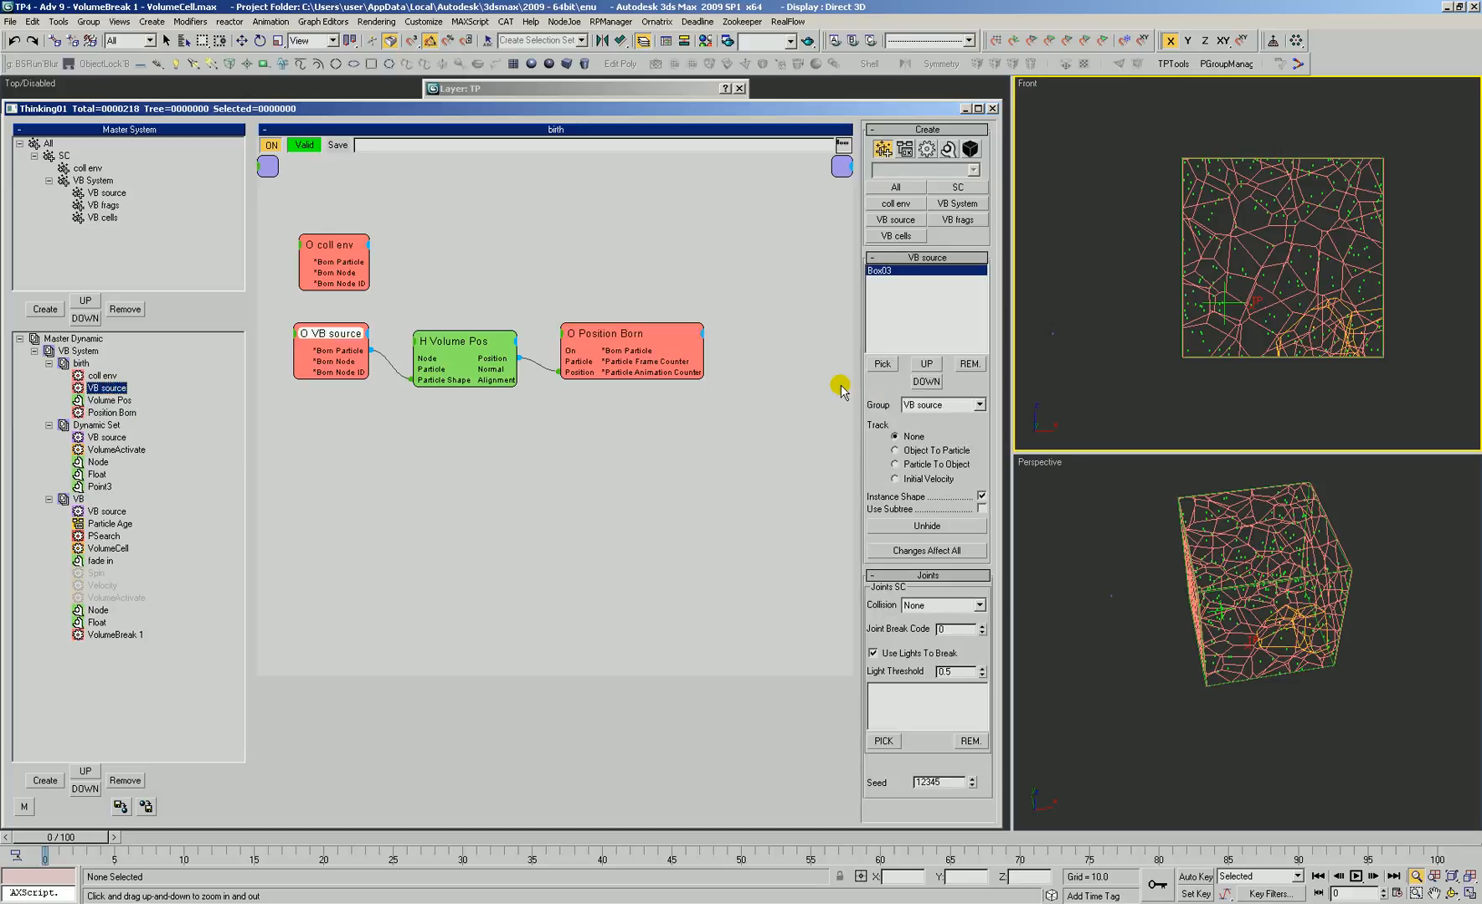
{"action": "left_click", "coordinate": [603, 333]}
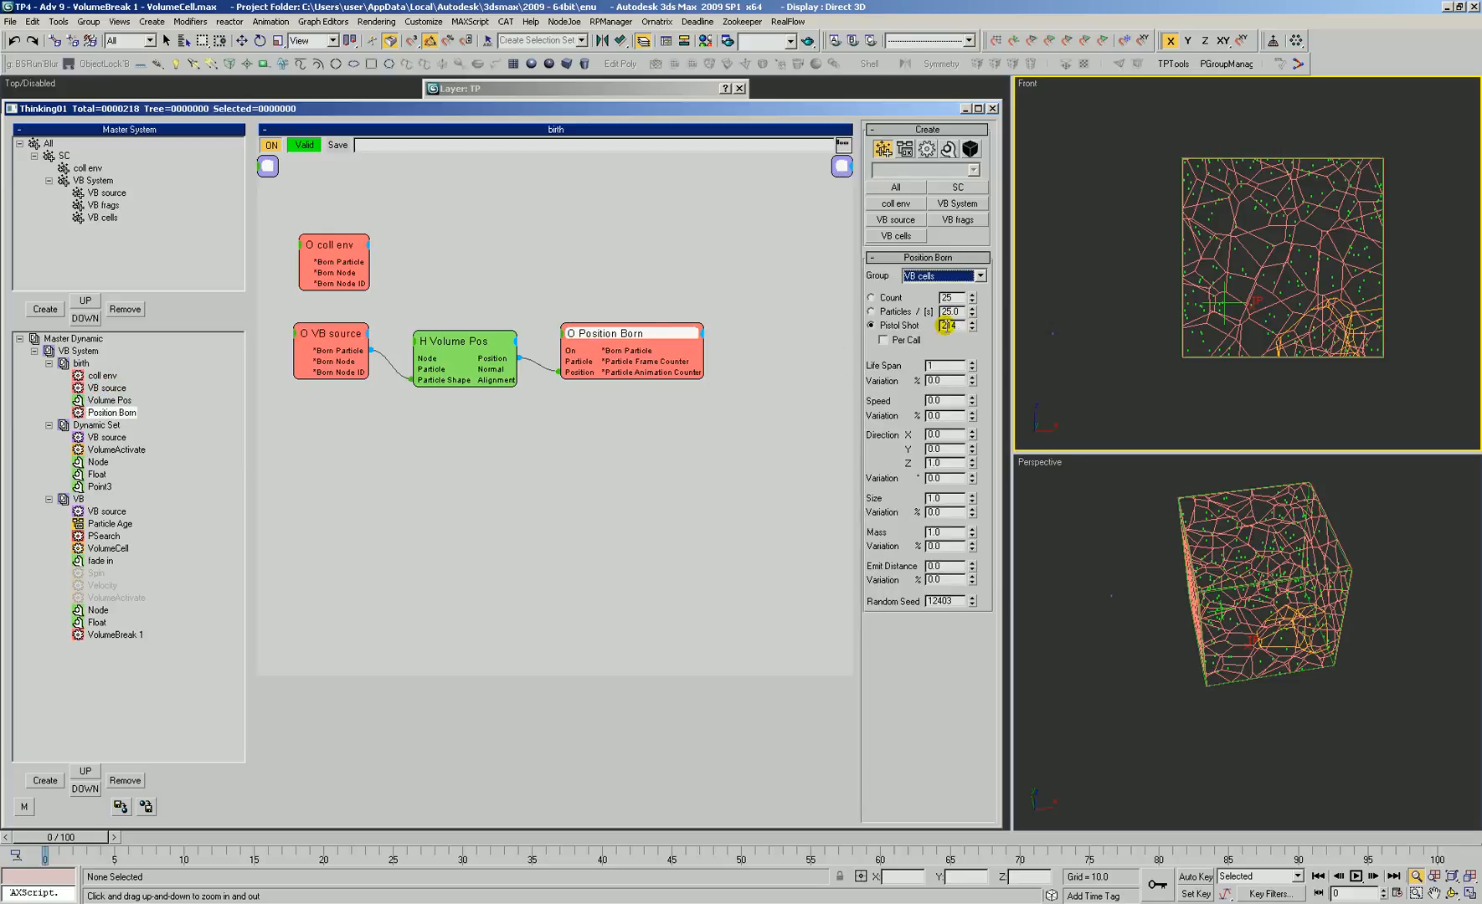
{"action": "double_click", "coordinate": [951, 326]}
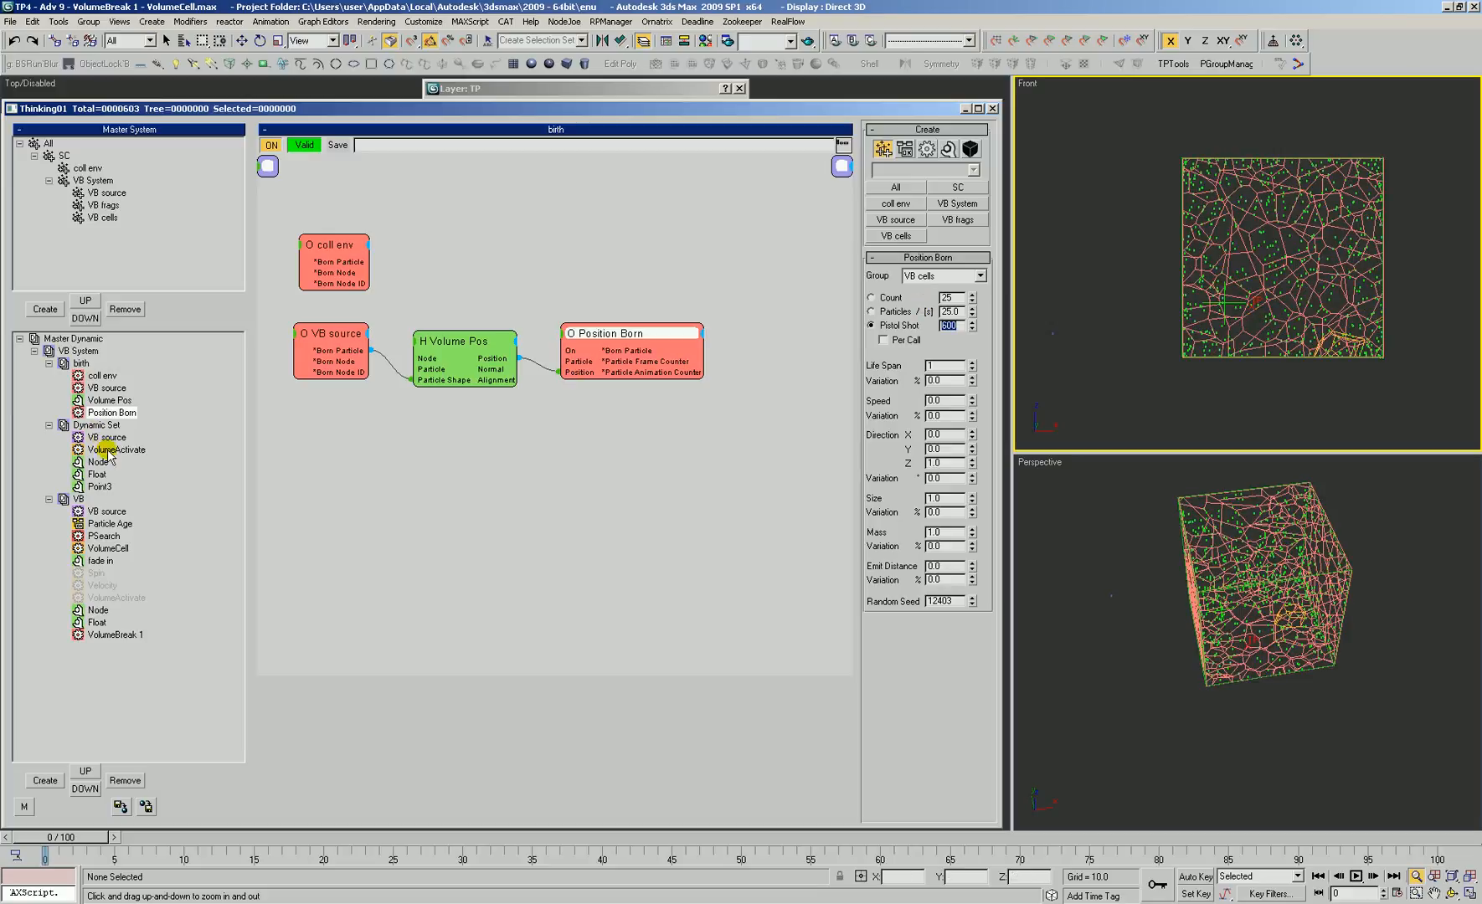
{"action": "left_click", "coordinate": [104, 536]}
{"action": "left_click", "coordinate": [615, 422]}
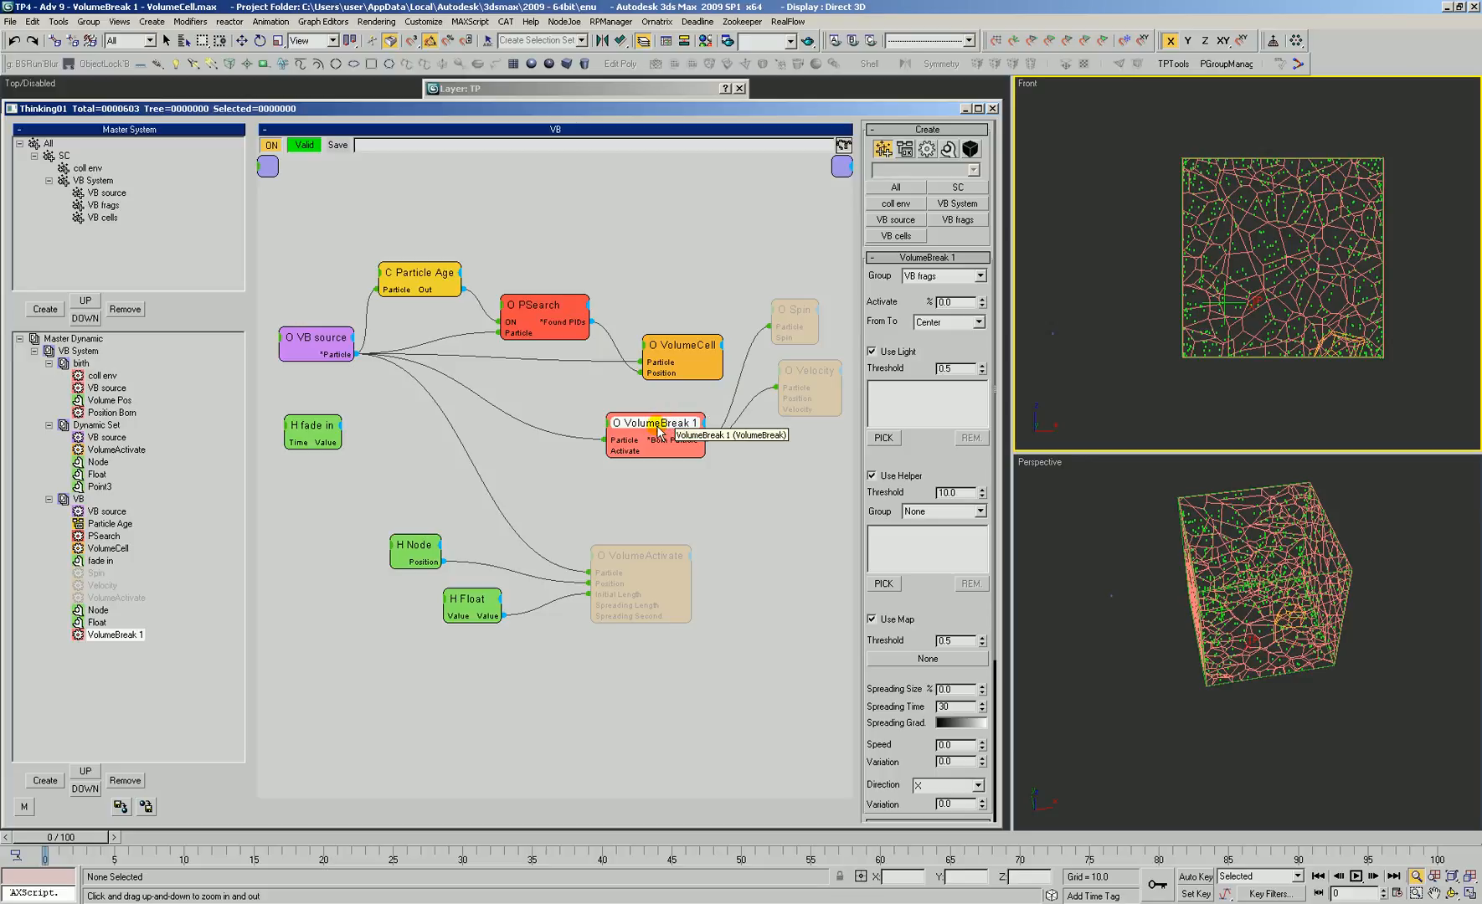
Collapse the Point3 node in the Dynamic Set to its Vector output and try a Z-Value of -0.46
{"action": "left_click", "coordinate": [98, 462]}
{"action": "double_click", "coordinate": [487, 369]}
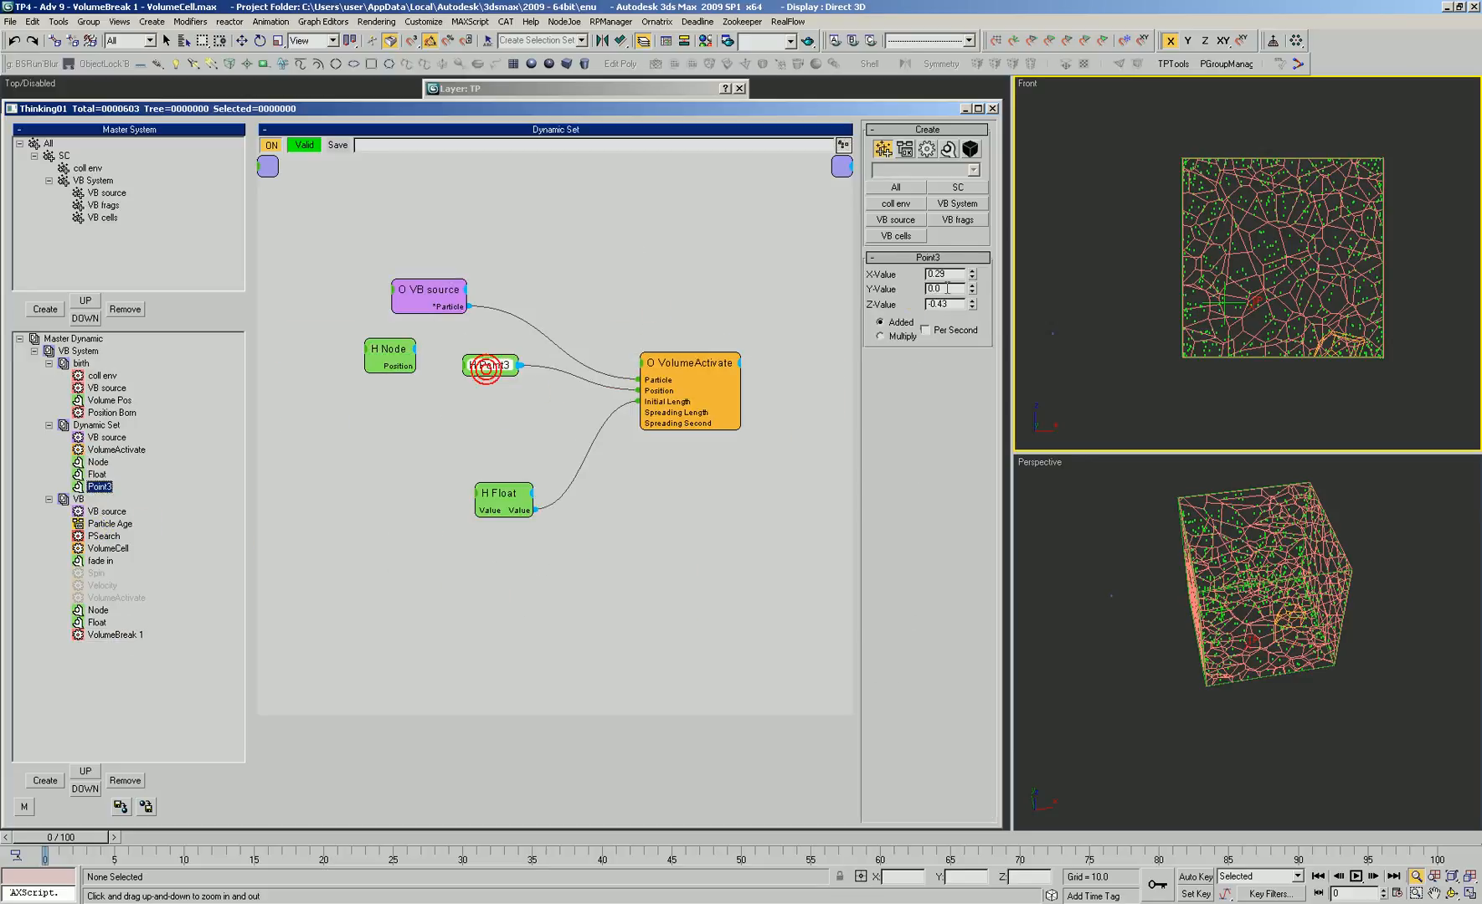
{"action": "double_click", "coordinate": [493, 365]}
{"action": "double_click", "coordinate": [944, 303]}
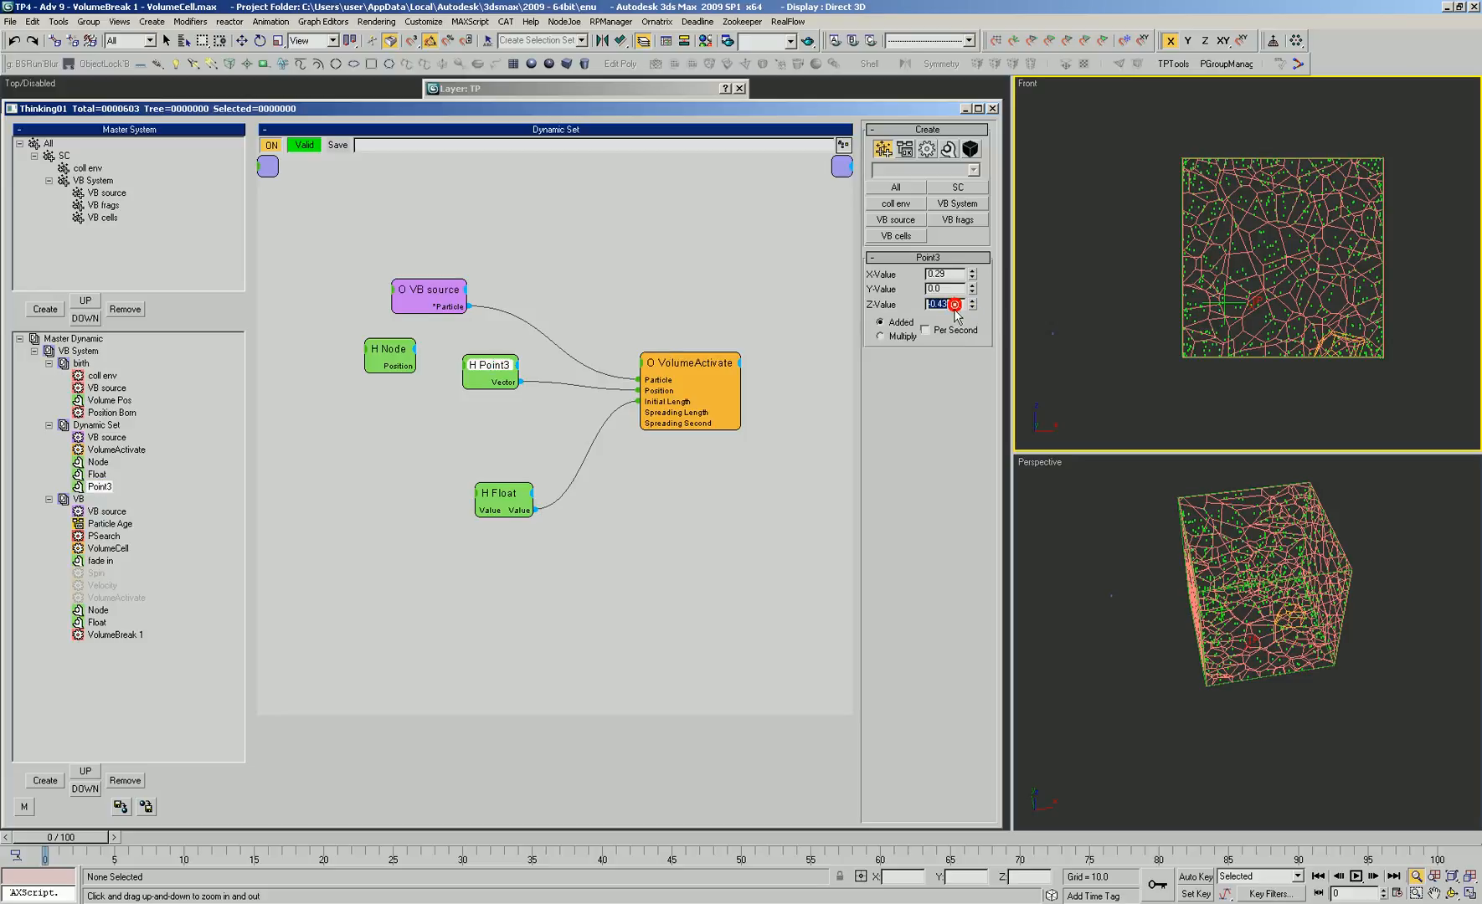
{"action": "left_click_drag", "start_coordinate": [972, 308], "coordinate": [973, 310]}
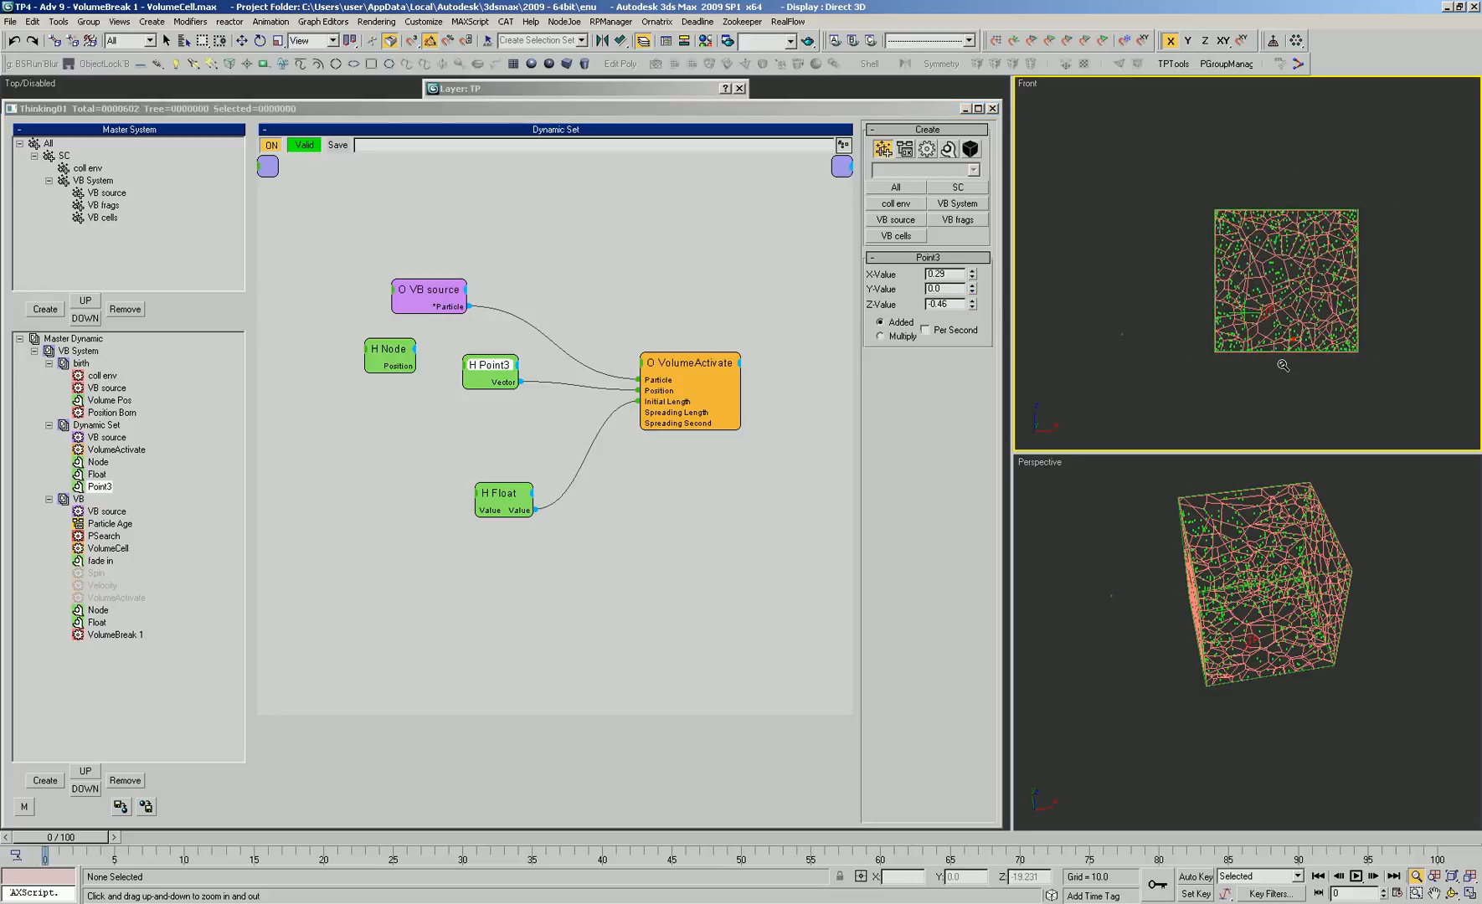
{"action": "left_click_drag", "start_coordinate": [972, 307], "coordinate": [973, 307]}
Set Point3's X-, Y- and Z-Value to 0.45 and check the activated corner in the top view
{"action": "left_click", "coordinate": [949, 304]}
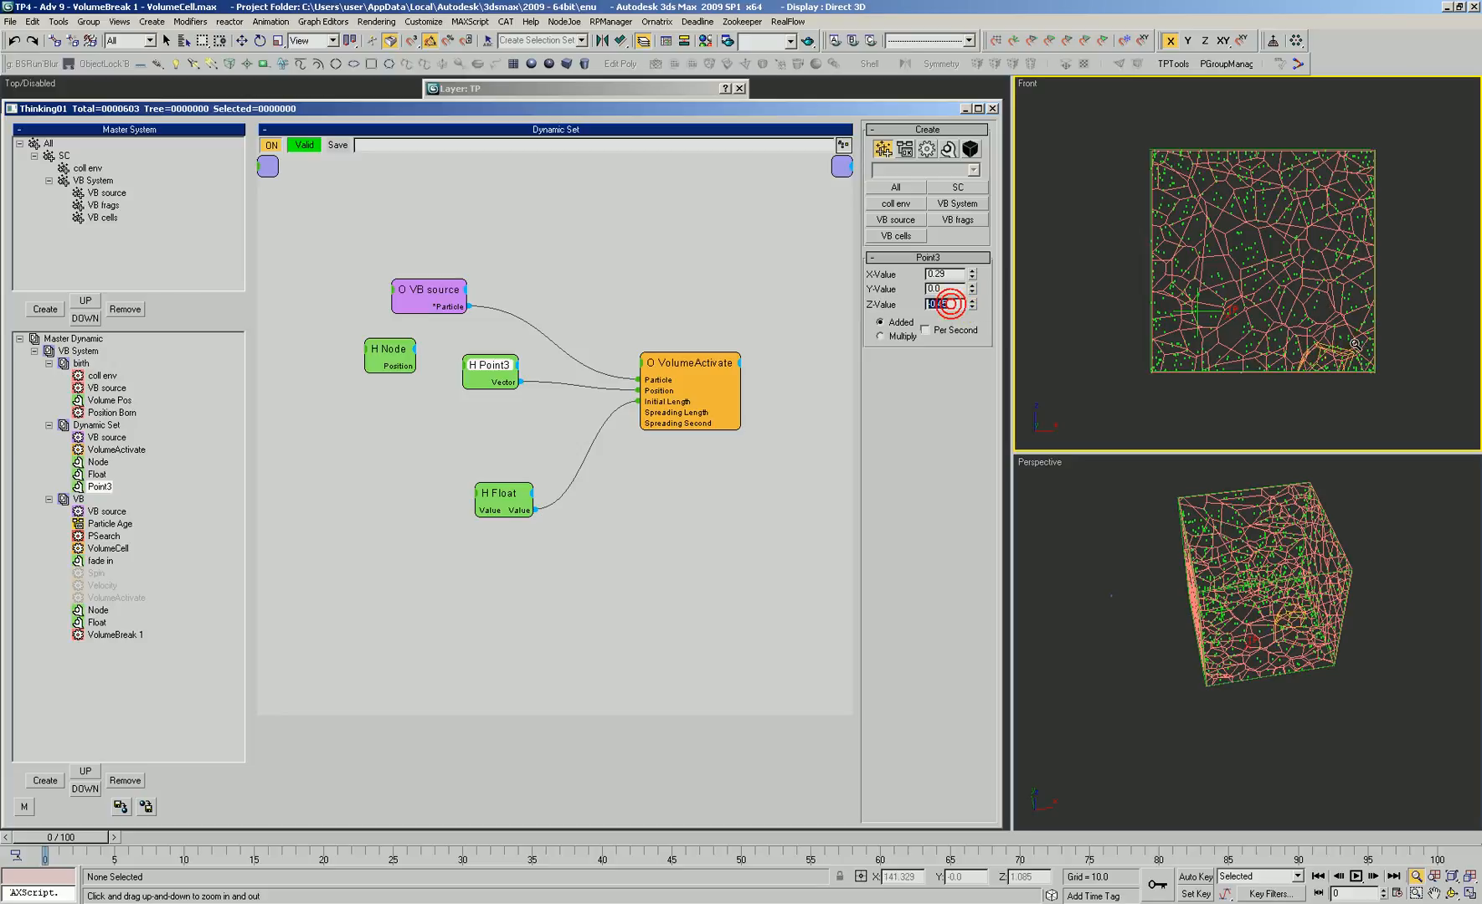
{"action": "left_click", "coordinate": [935, 290]}
{"action": "left_click", "coordinate": [940, 288]}
{"action": "double_click", "coordinate": [949, 272]}
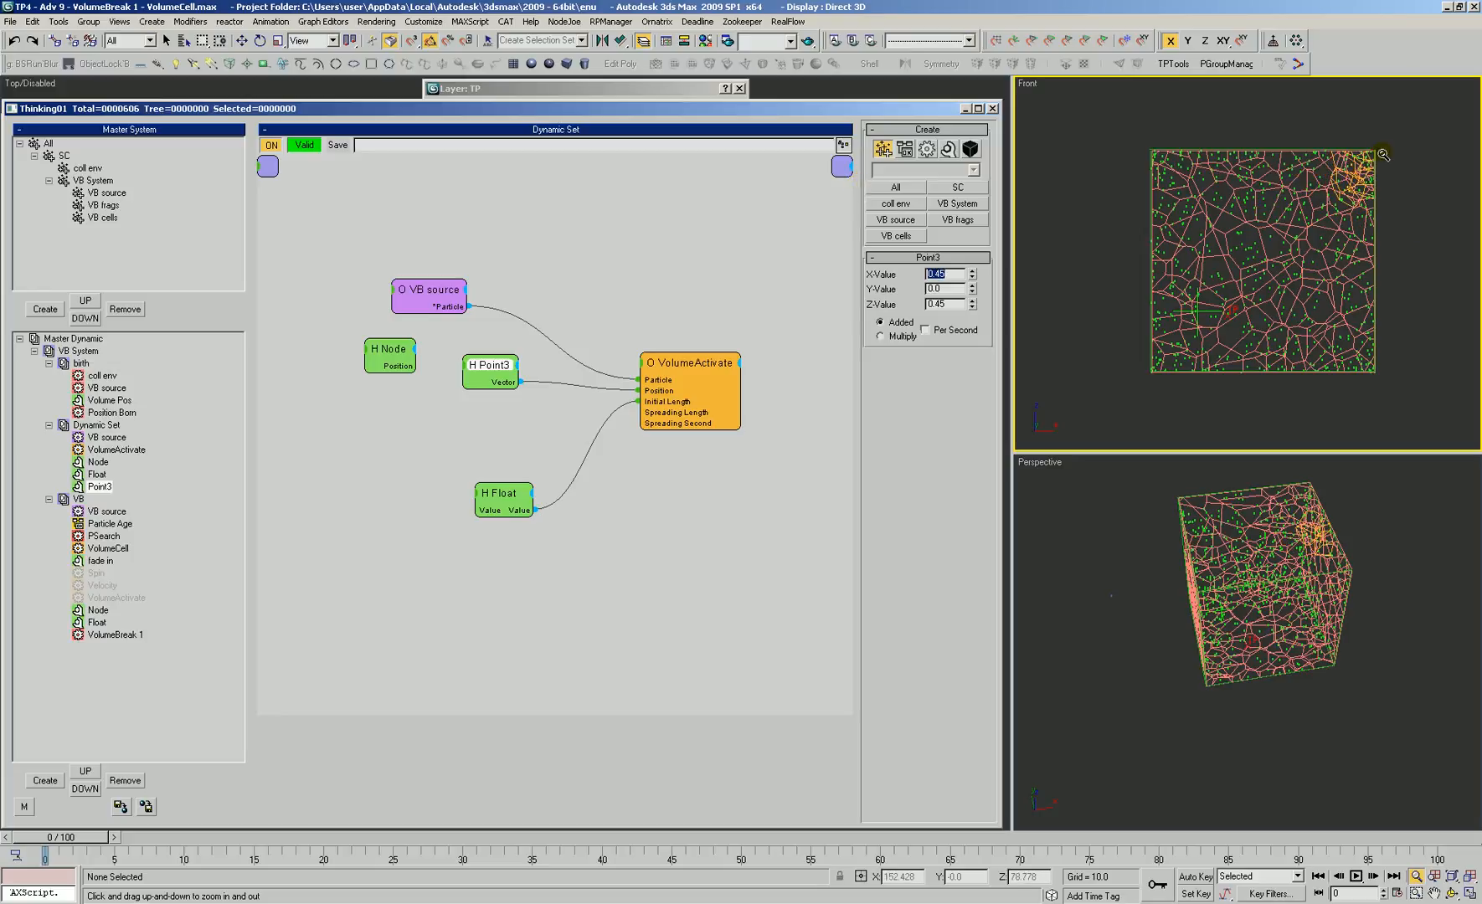
{"action": "middle_click_drag", "start_coordinate": [1225, 291], "coordinate": [1277, 237], "text": "alt"}
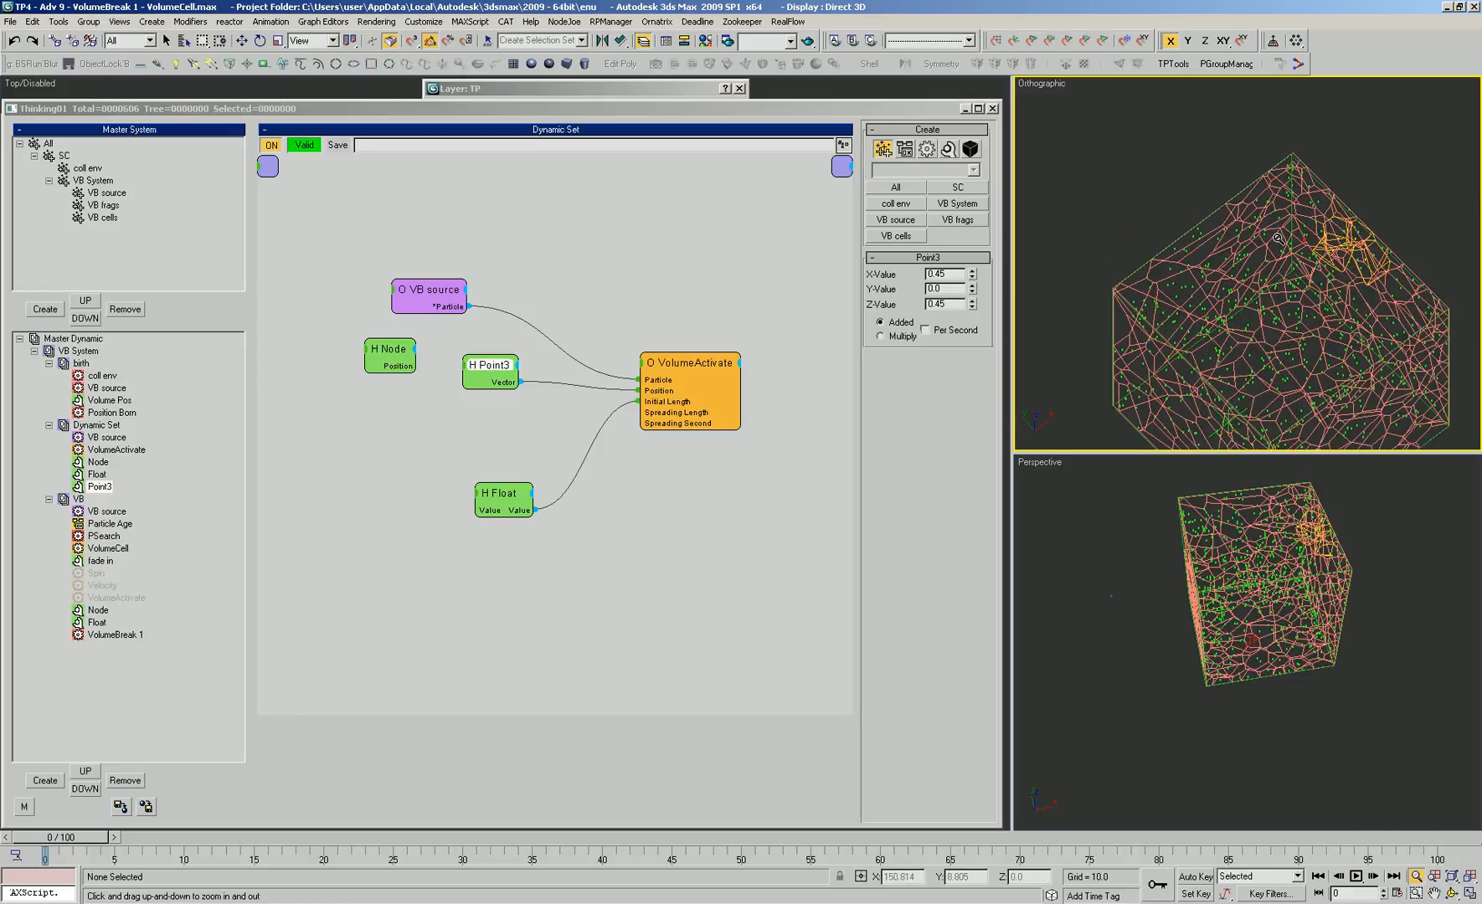
{"action": "left_click", "coordinate": [914, 293]}
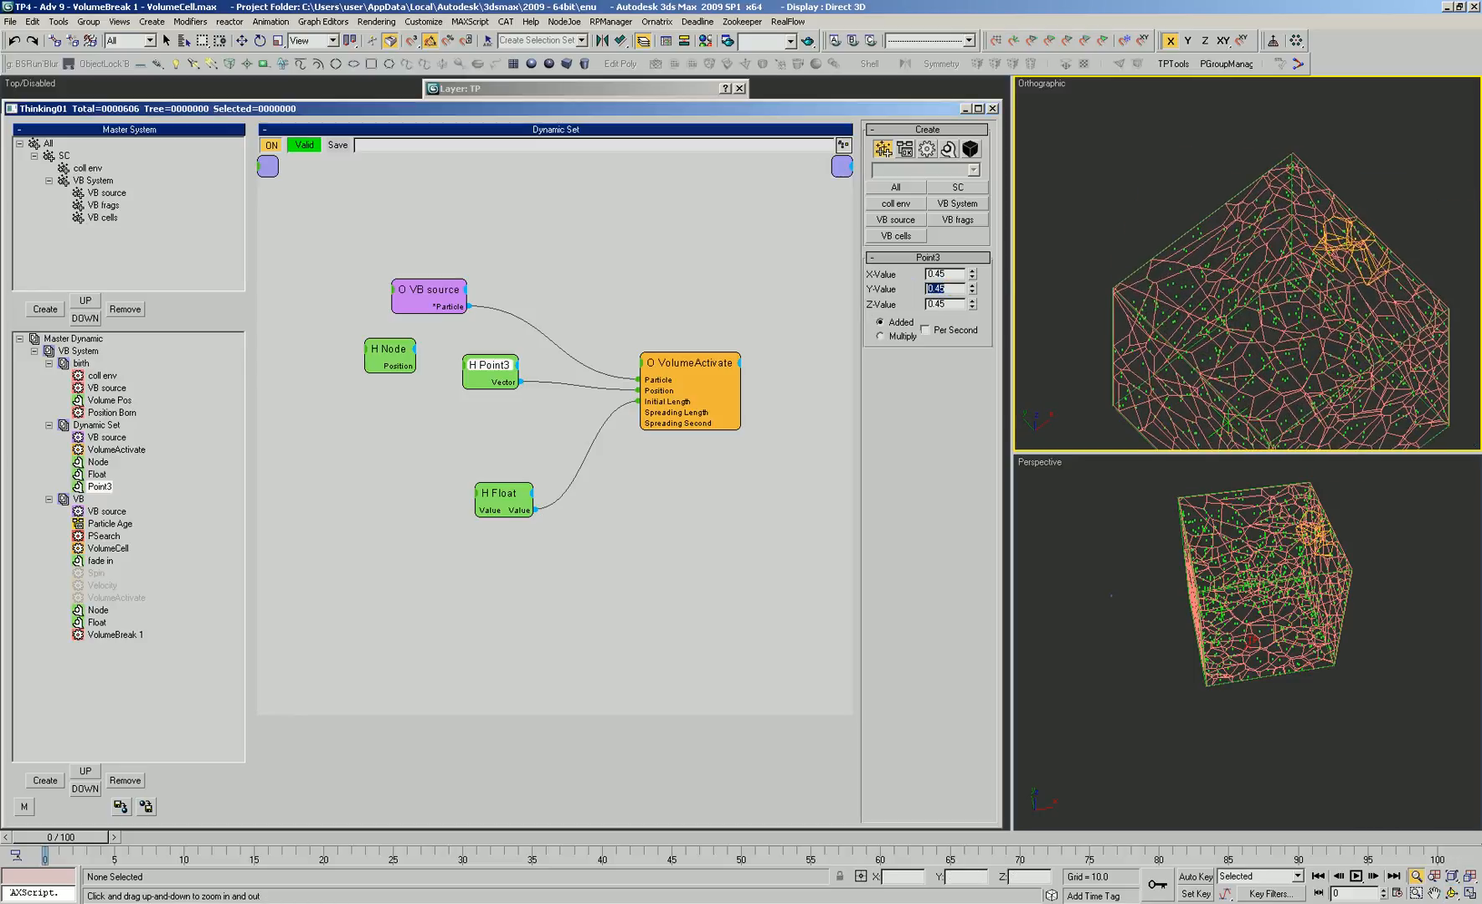
{"action": "middle_click_drag", "start_coordinate": [1306, 216], "coordinate": [1208, 198], "text": "alt"}
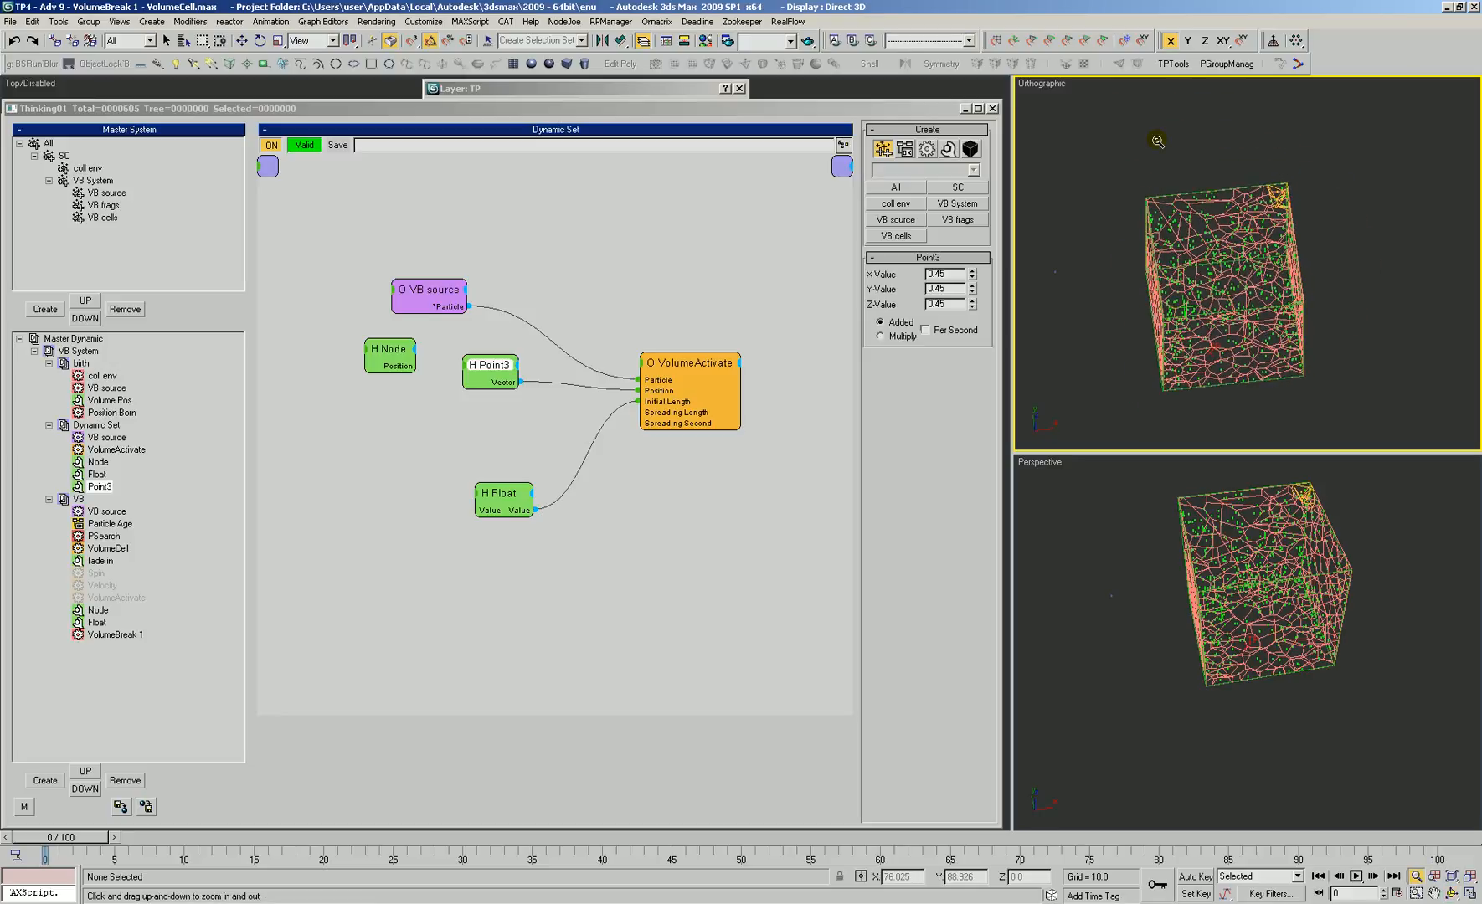
{"action": "key", "text": "t"}
{"action": "key", "text": "z"}
{"action": "scroll", "coordinate": [1279, 296], "scroll_direction": "down", "scroll_amount": 3}
{"action": "scroll", "coordinate": [1343, 272], "scroll_direction": "up", "scroll_amount": 1}
Disconnect Point3 from VolumeActivate's Position input and duplicate the Point3 node below the original
{"action": "left_click_drag", "start_coordinate": [684, 373], "coordinate": [687, 373]}
{"action": "left_click_drag", "start_coordinate": [501, 369], "coordinate": [476, 350]}
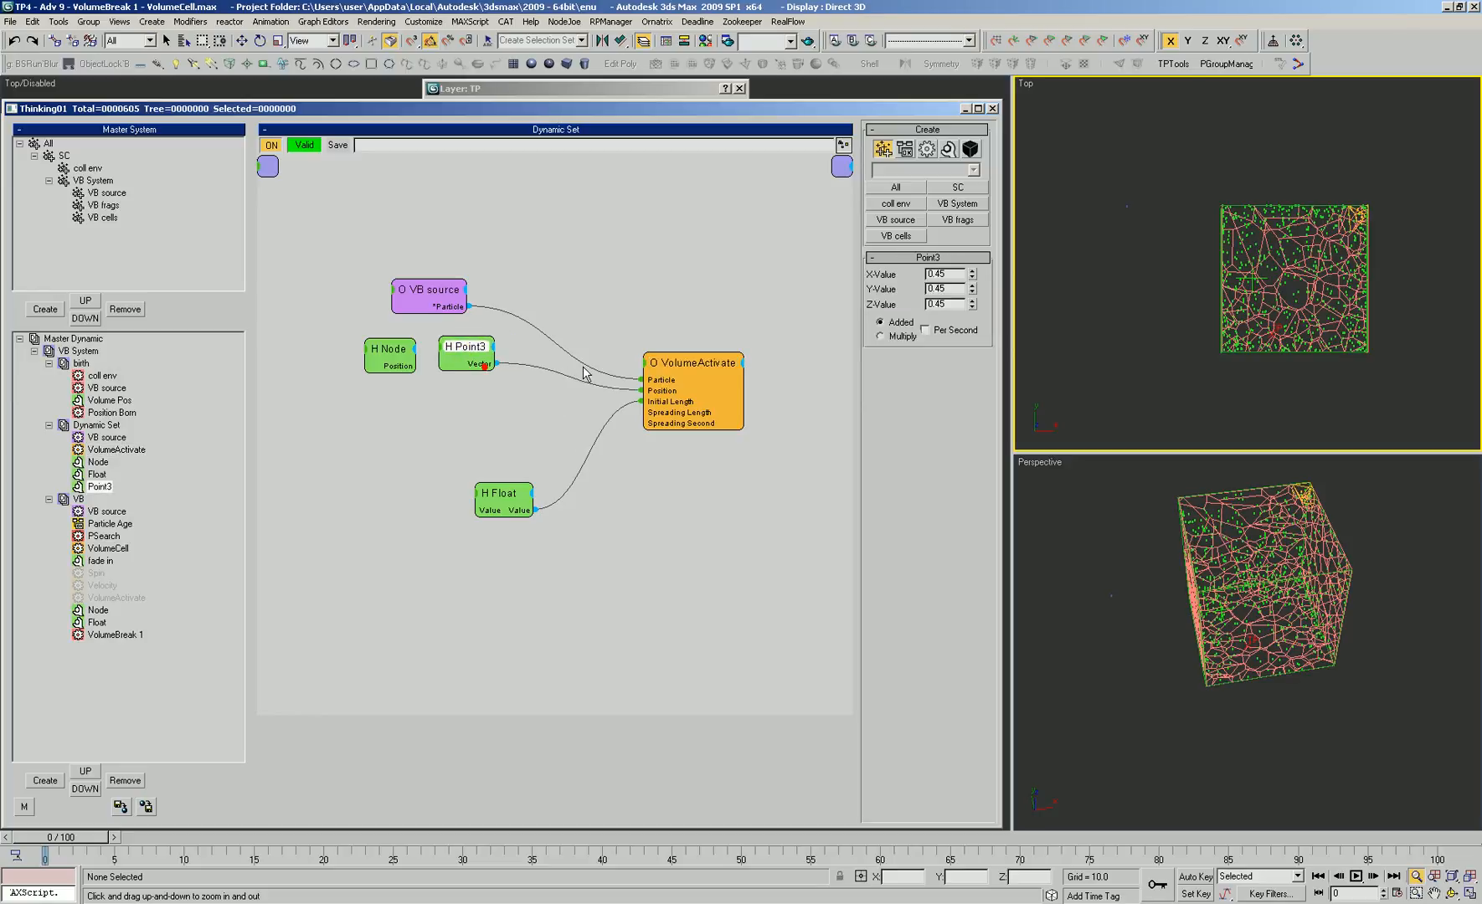
{"action": "left_click", "coordinate": [641, 390]}
{"action": "left_click_drag", "start_coordinate": [662, 372], "coordinate": [696, 363]}
{"action": "left_click_drag", "start_coordinate": [466, 351], "coordinate": [536, 396], "text": "shift"}
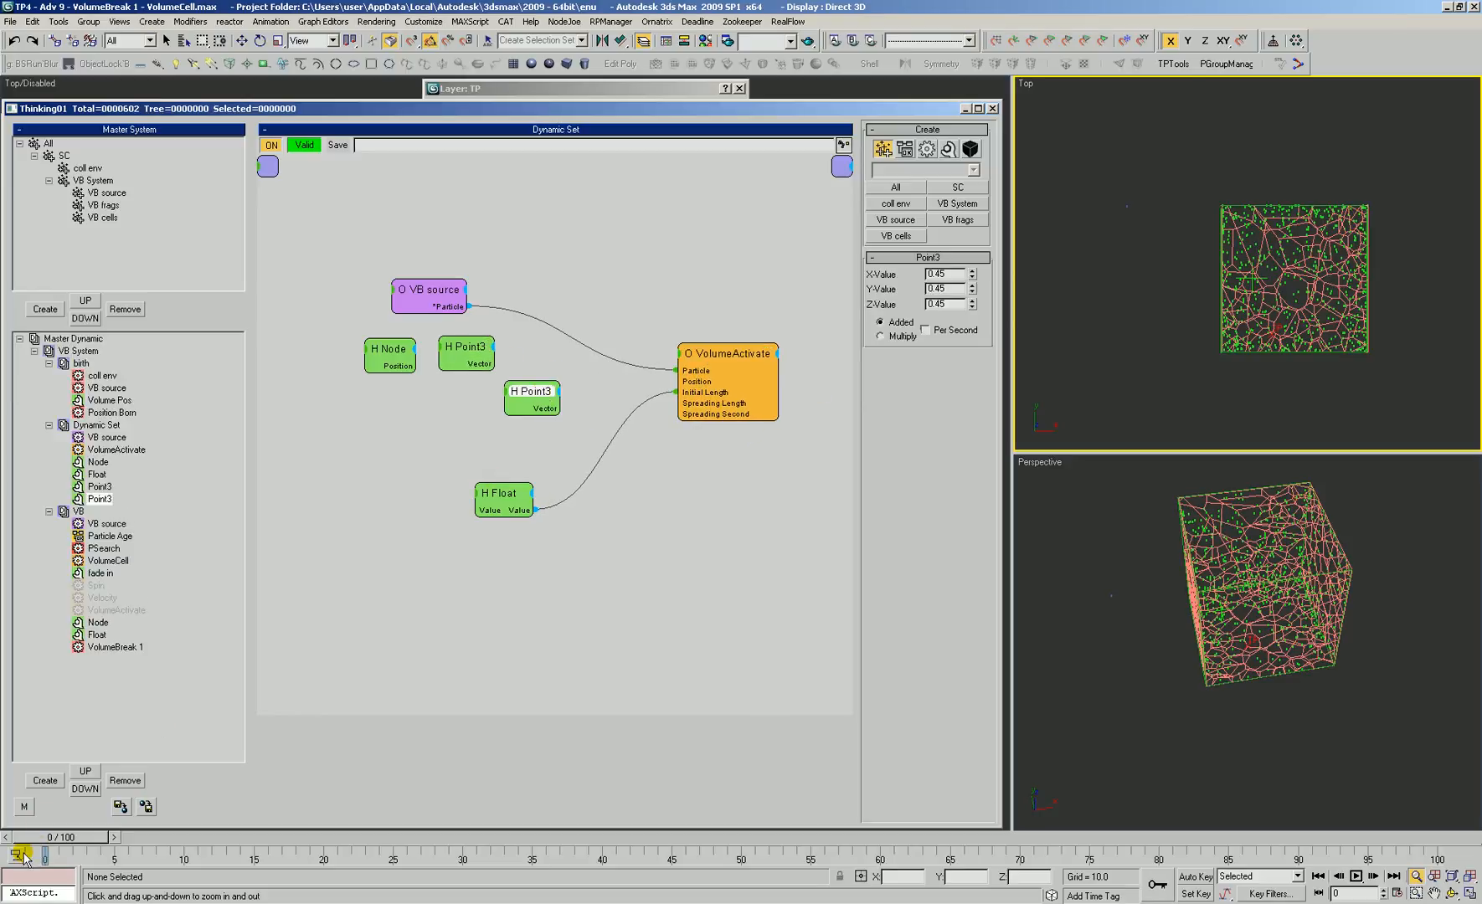
Connect the duplicate Point3's Vector output to VolumeActivate's Position input
{"action": "left_click", "coordinate": [81, 351]}
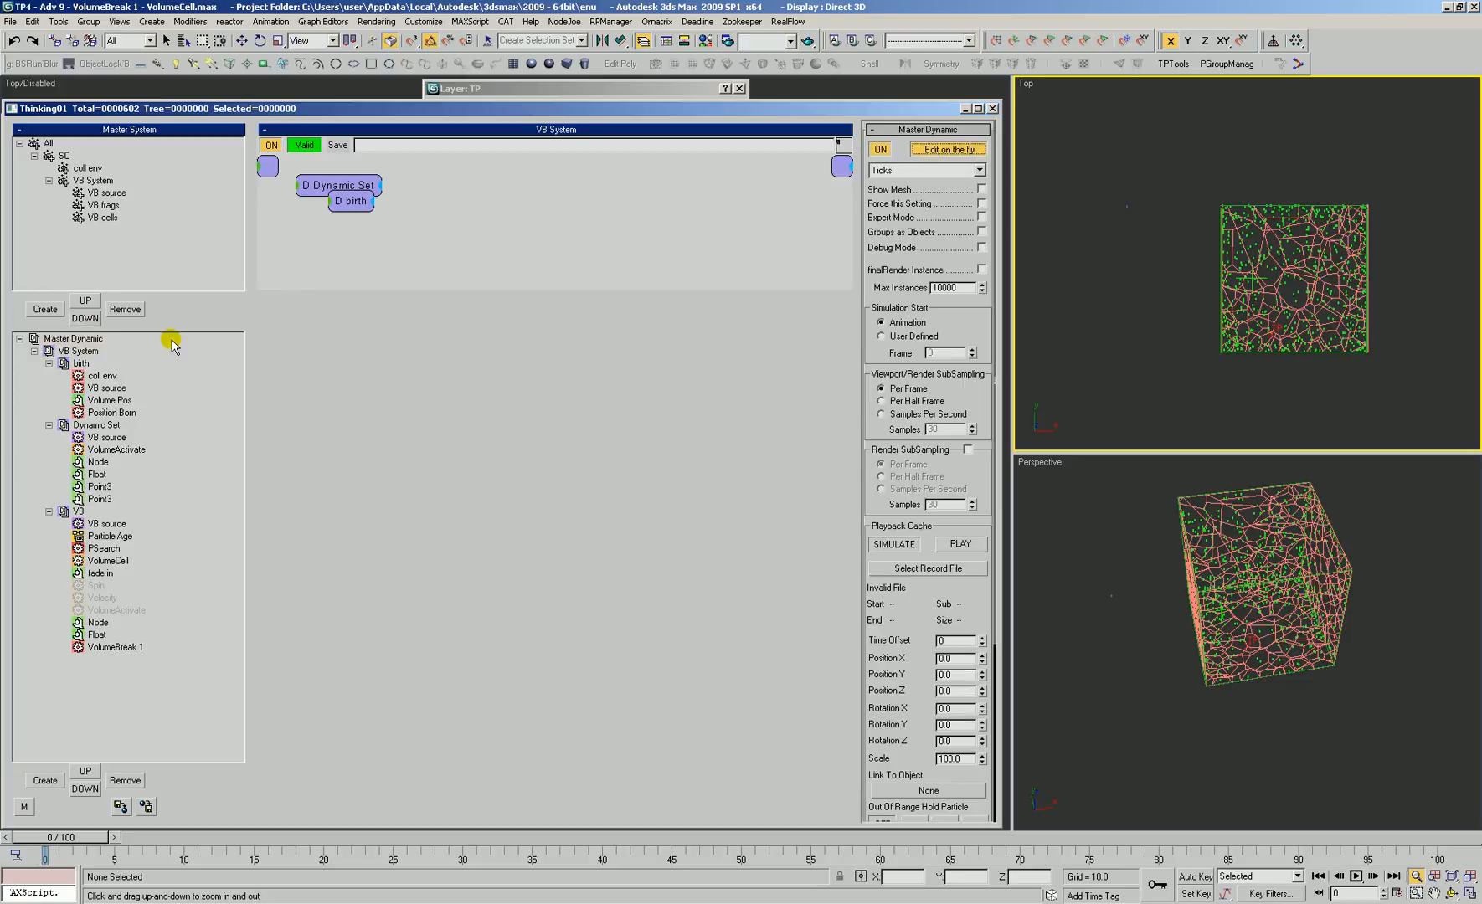
{"action": "left_click", "coordinate": [98, 462]}
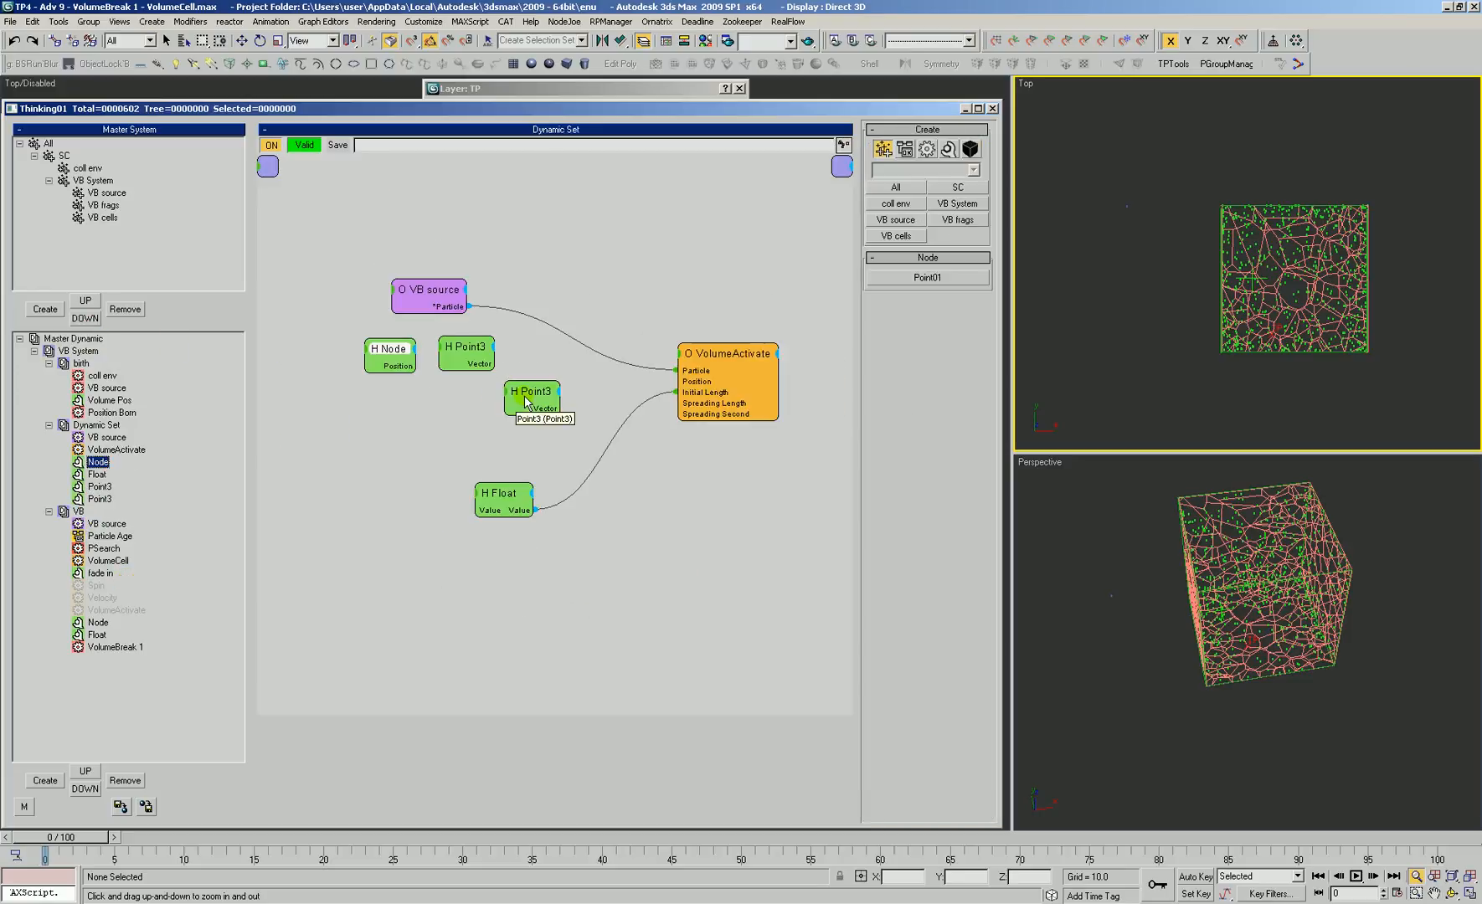
{"action": "left_click_drag", "start_coordinate": [549, 391], "coordinate": [578, 363]}
{"action": "left_click_drag", "start_coordinate": [694, 381], "coordinate": [558, 380]}
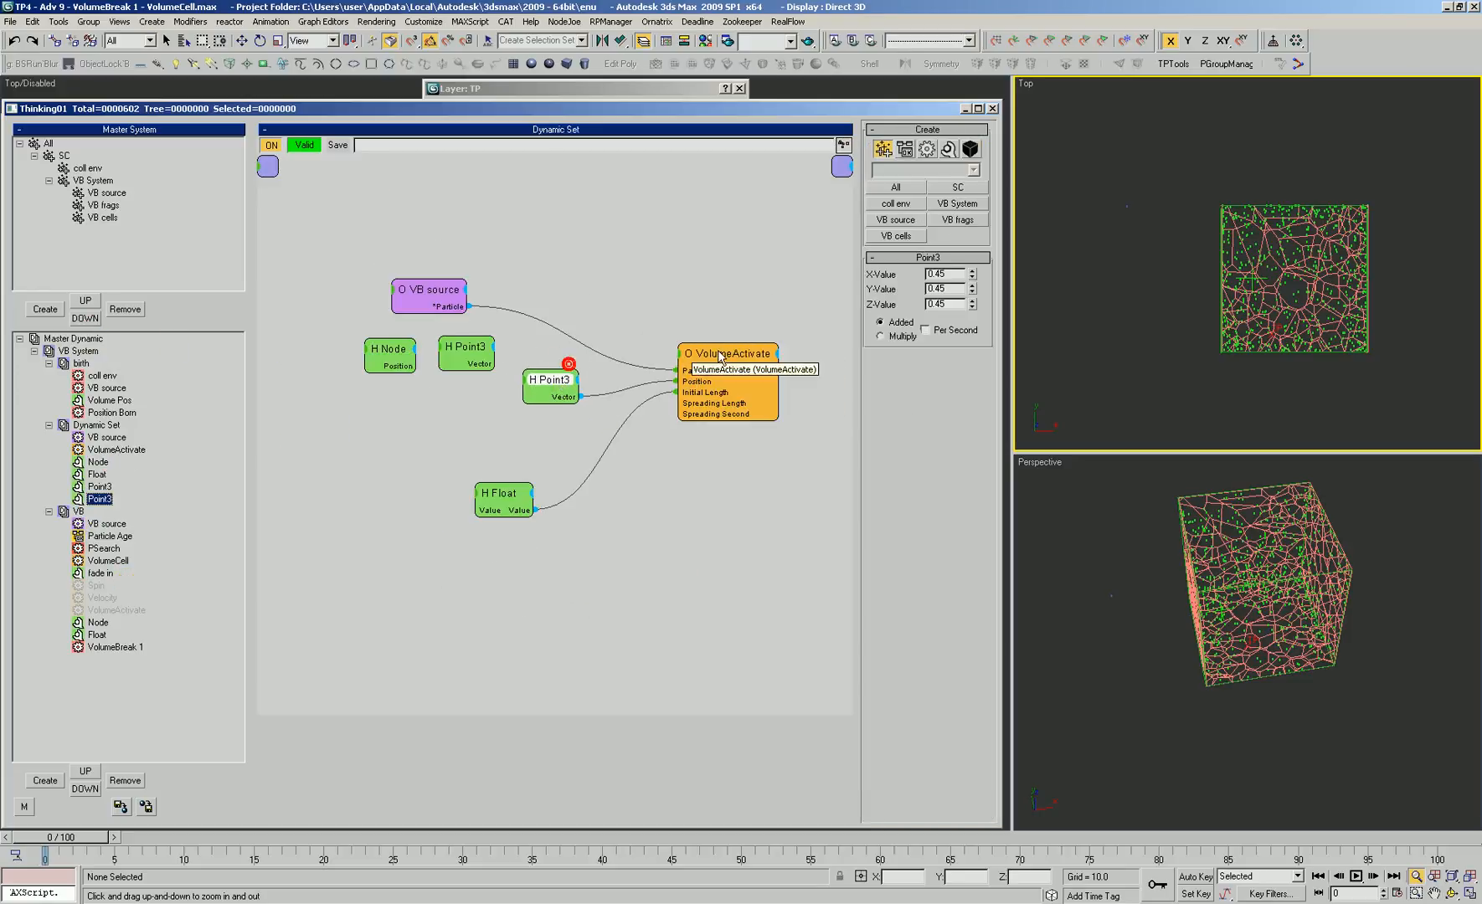
Set VolumeActivate's Input Position to Object
{"action": "left_click_drag", "start_coordinate": [709, 352], "coordinate": [704, 353]}
{"action": "left_click", "coordinate": [955, 317]}
{"action": "left_click", "coordinate": [956, 337]}
{"action": "mouse_move", "coordinate": [1058, 316]}
{"action": "left_mouse_down"}
{"action": "mouse_move", "coordinate": [1053, 360]}
{"action": "mouse_move", "coordinate": [1043, 329]}
{"action": "left_mouse_up"}
Set the duplicate Point3's X-, Y- and Z-Value to 0
{"action": "left_click_drag", "start_coordinate": [552, 382], "coordinate": [559, 371]}
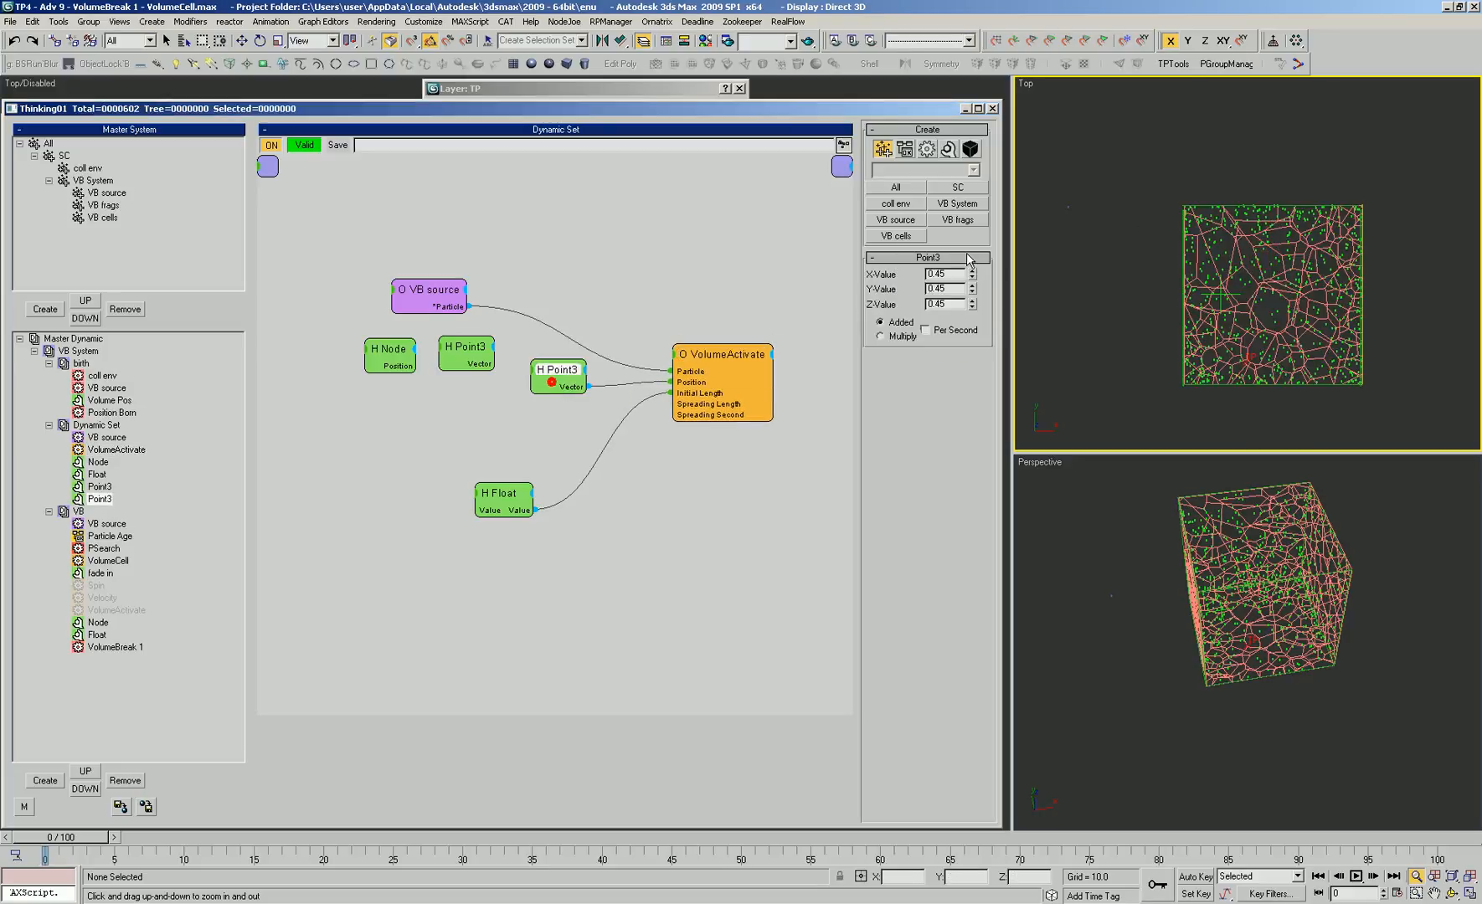
{"action": "type", "text": "0"}
{"action": "key", "text": "Tab"}
{"action": "left_click", "coordinate": [82, 350]}
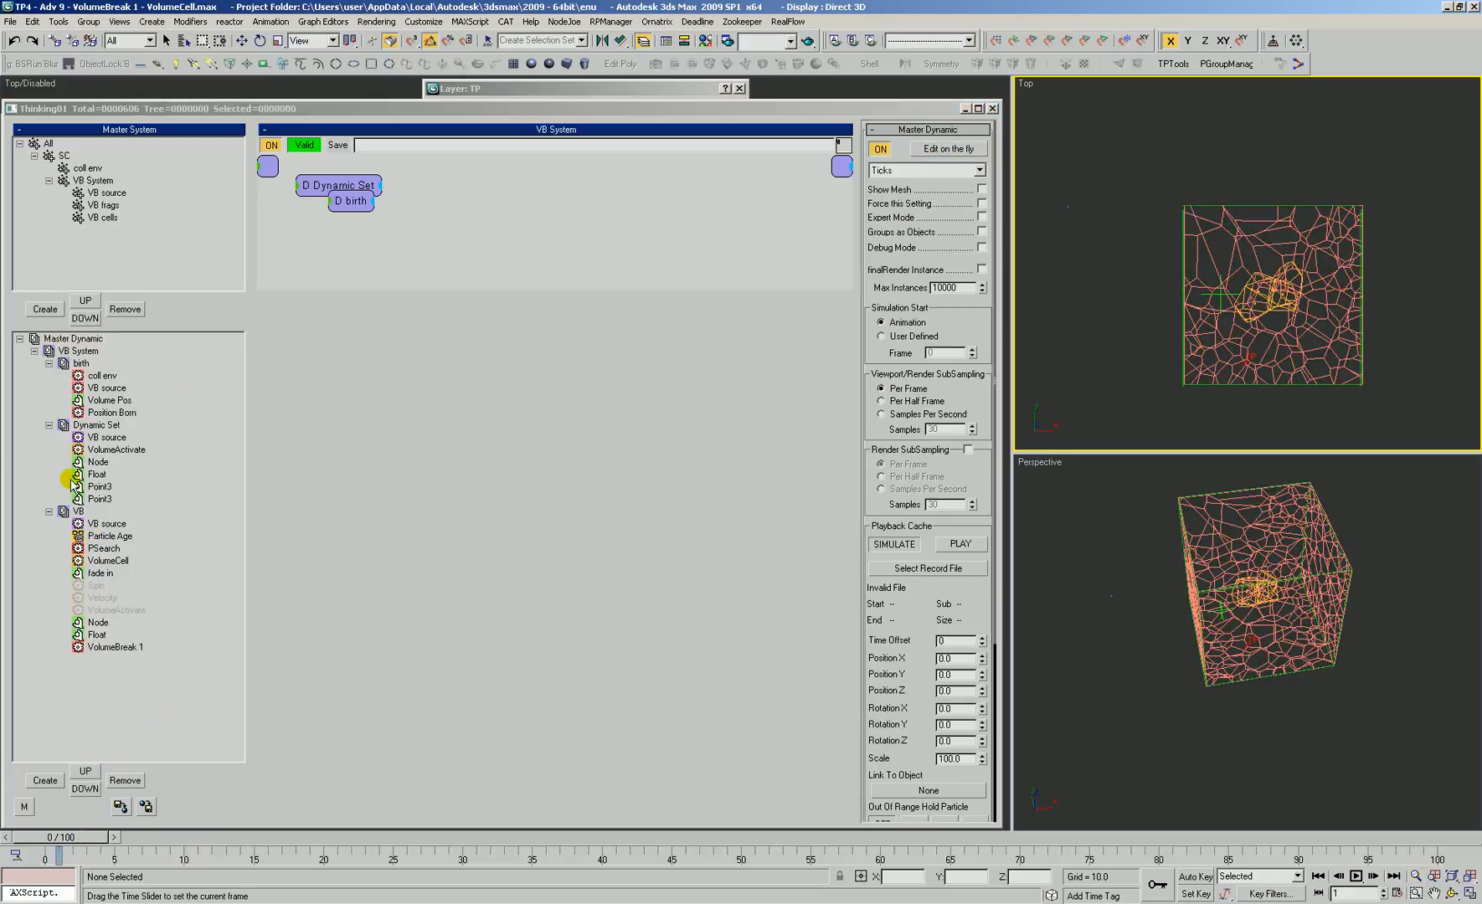
{"action": "left_click", "coordinate": [96, 462]}
{"action": "scroll", "coordinate": [1229, 252], "scroll_direction": "down", "scroll_amount": 2}
{"action": "scroll", "coordinate": [1255, 276], "scroll_direction": "up", "scroll_amount": 3}
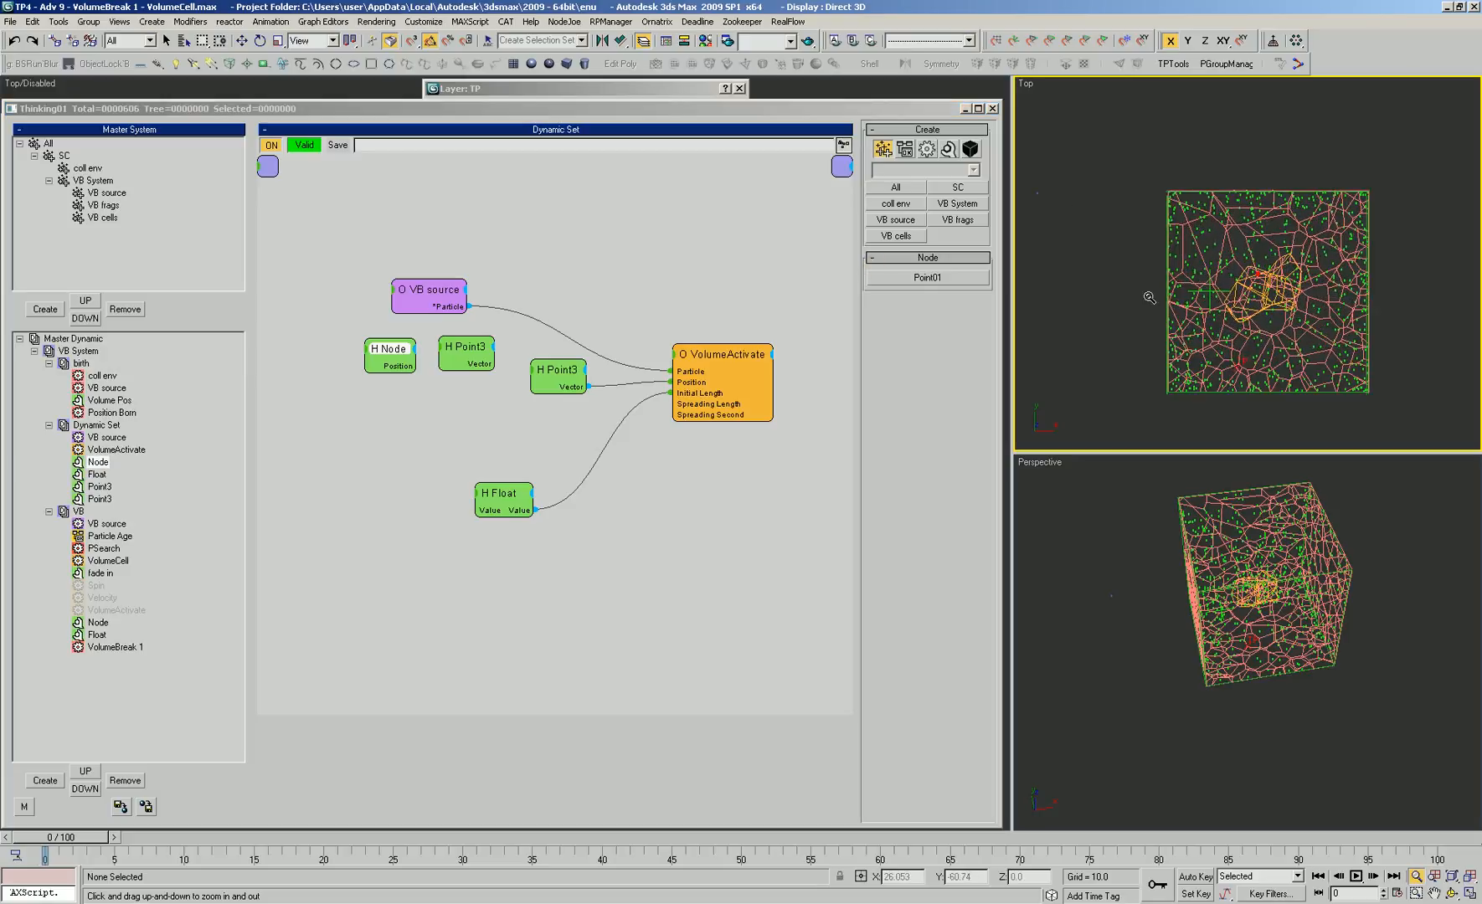
Move the Float node closer to VolumeActivate and set its value to 50 percent
{"action": "middle_click_drag", "start_coordinate": [1306, 586], "coordinate": [1227, 589], "text": "alt"}
{"action": "left_click_drag", "start_coordinate": [721, 360], "coordinate": [724, 357]}
{"action": "left_click_drag", "start_coordinate": [503, 493], "coordinate": [531, 468]}
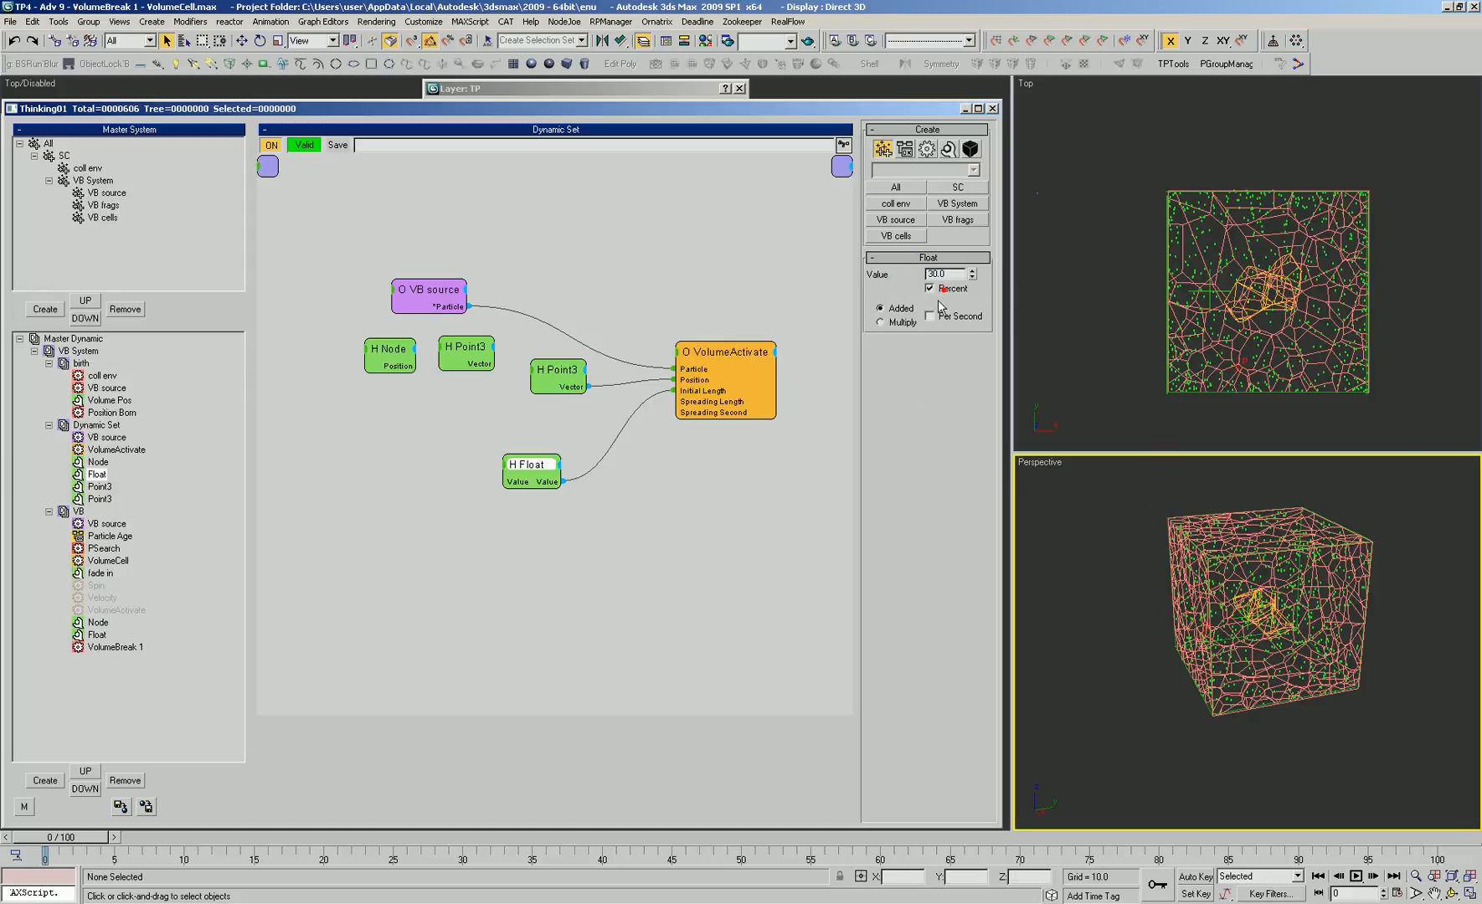
{"action": "left_click_drag", "start_coordinate": [951, 276], "coordinate": [868, 183]}
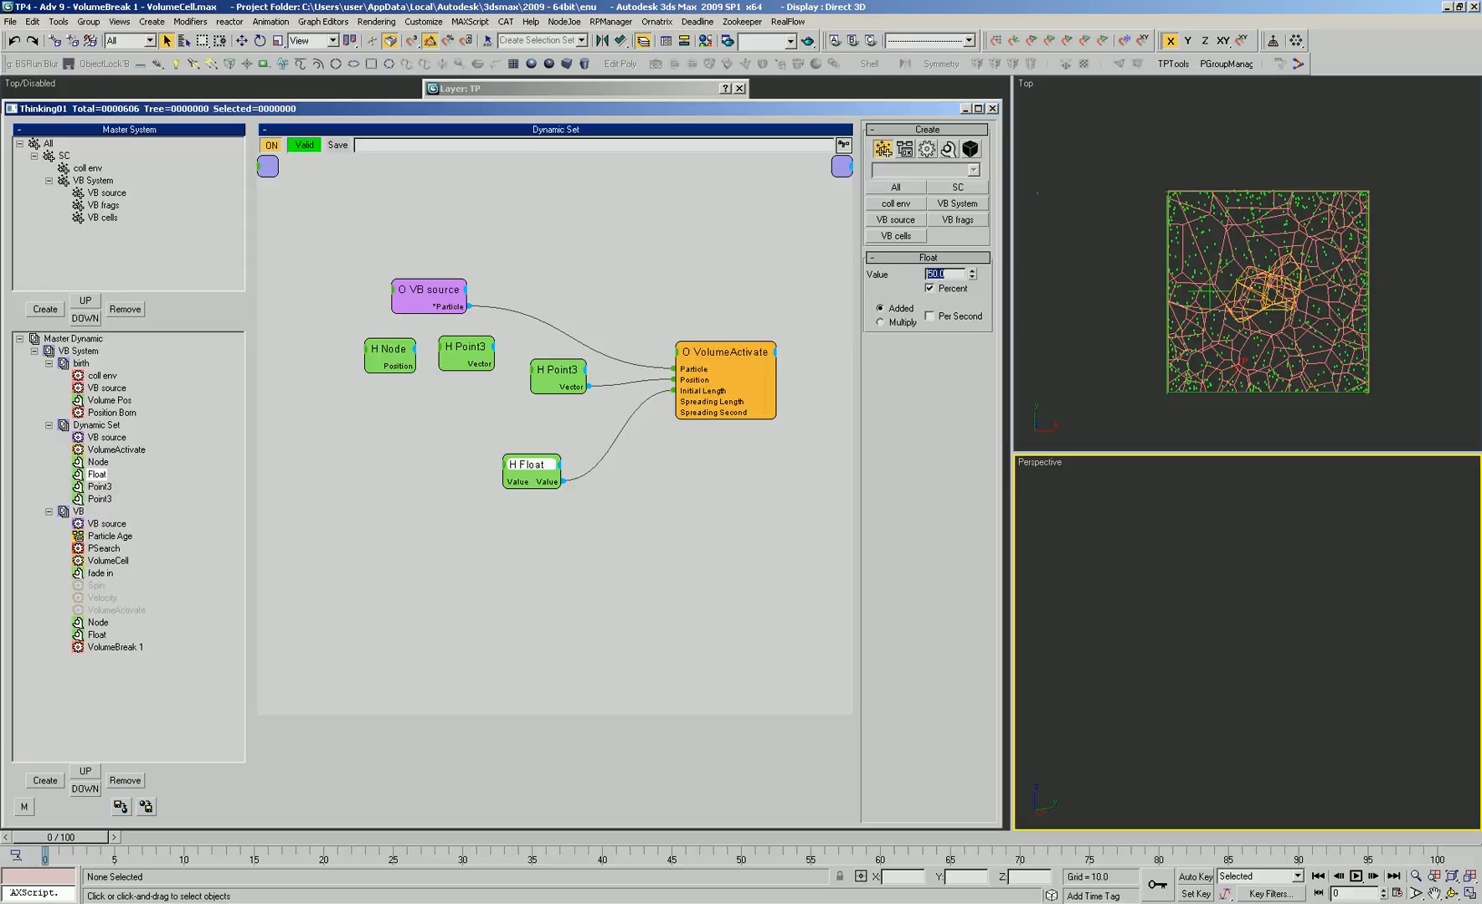
{"action": "left_click_drag", "start_coordinate": [1298, 596], "coordinate": [1253, 618]}
{"action": "scroll", "coordinate": [1215, 612], "scroll_direction": "up", "scroll_amount": 2}
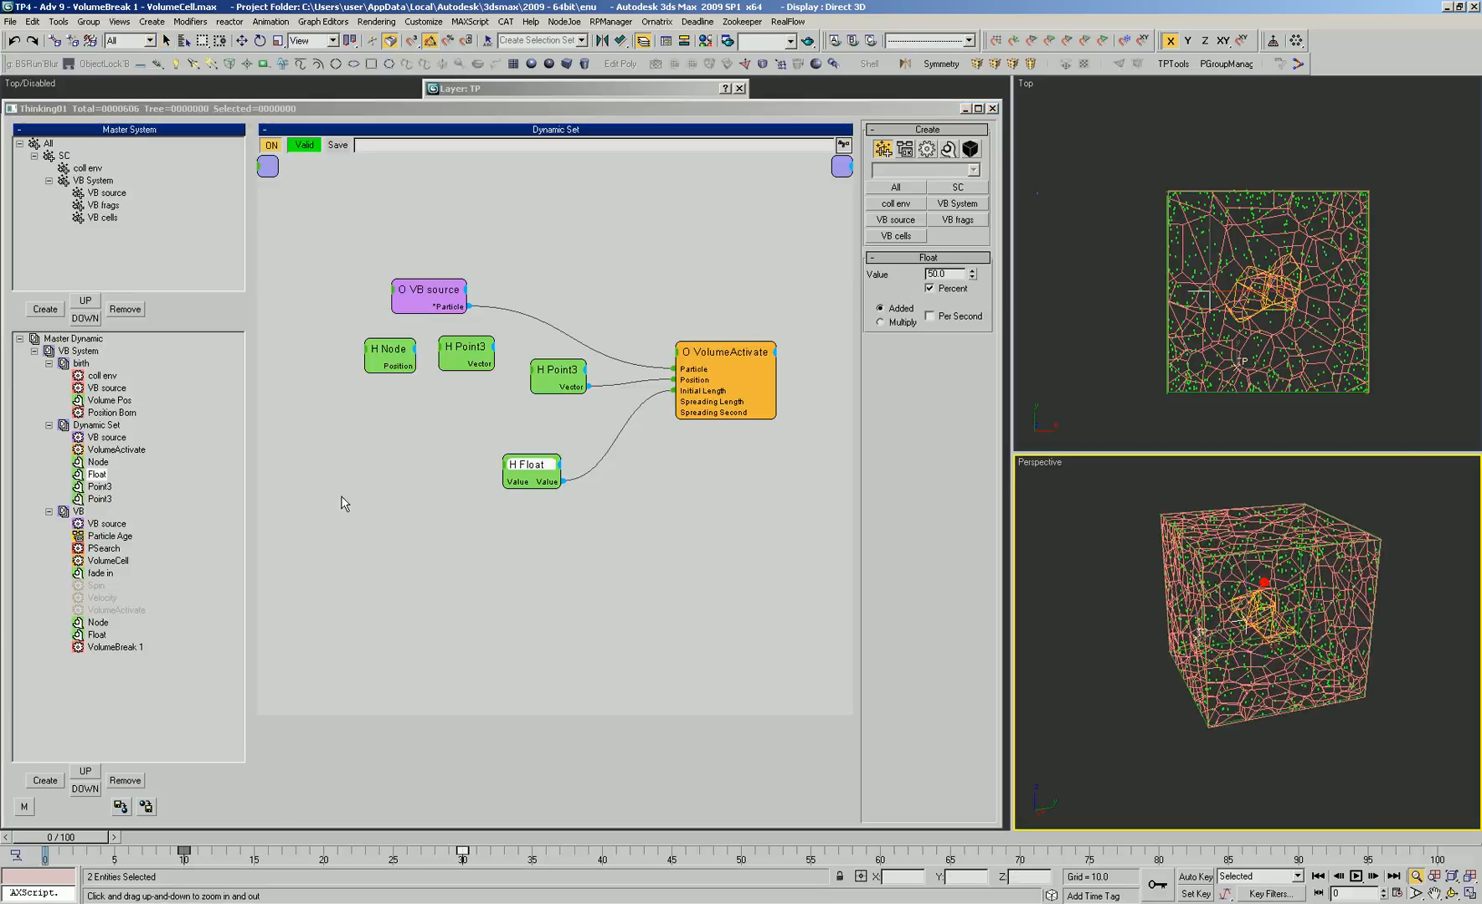
Examine the settings of VolumeActivate, VolumeBreak 1 and the connected Point3, and inspect the activated cells in the perspective view
{"action": "left_click", "coordinate": [115, 451]}
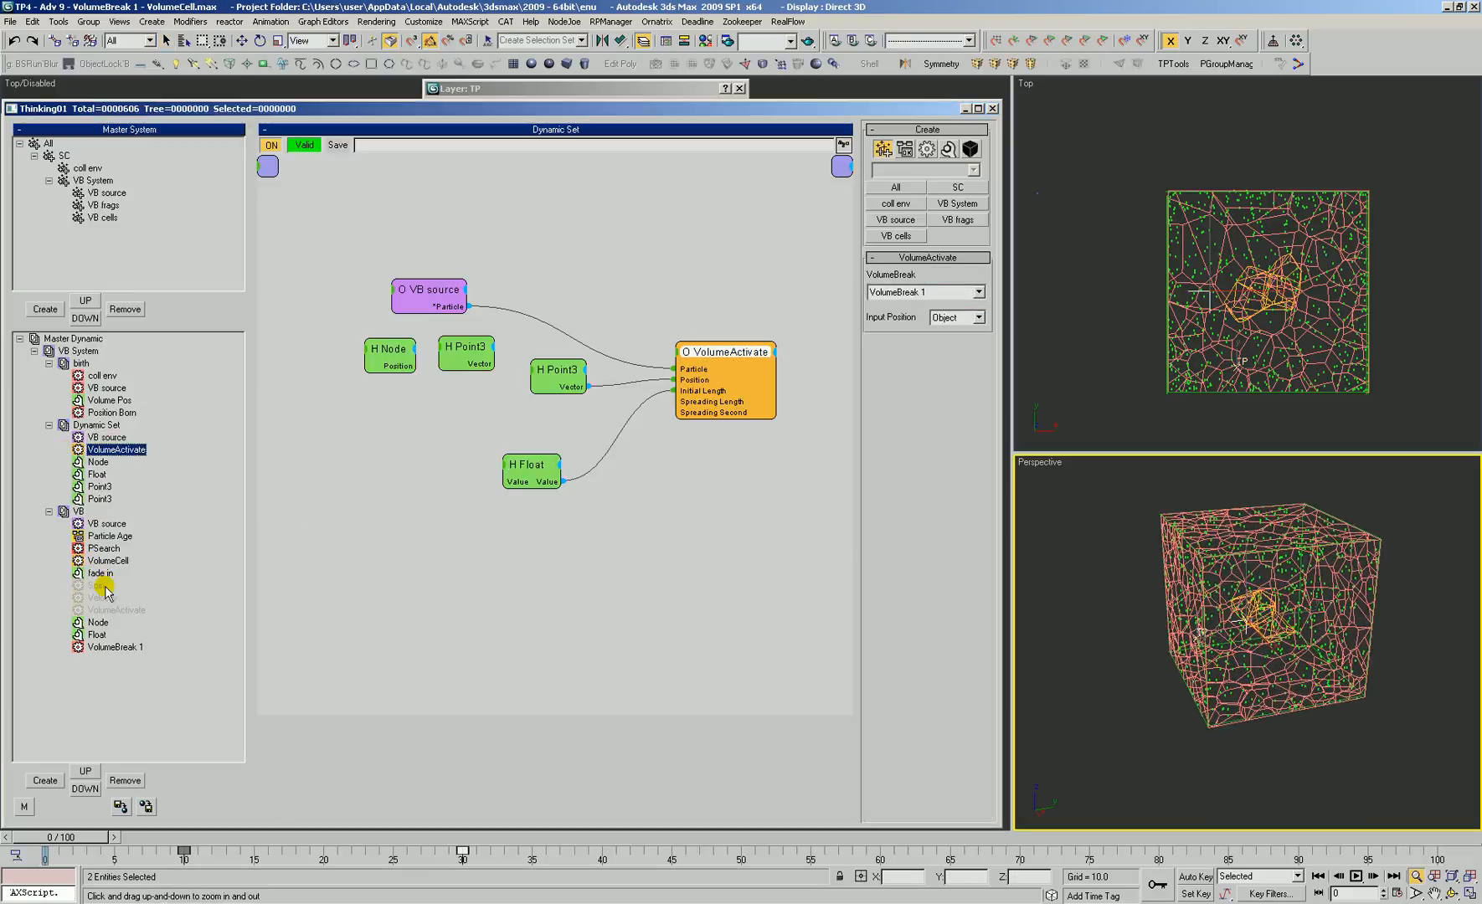
{"action": "left_click", "coordinate": [115, 647]}
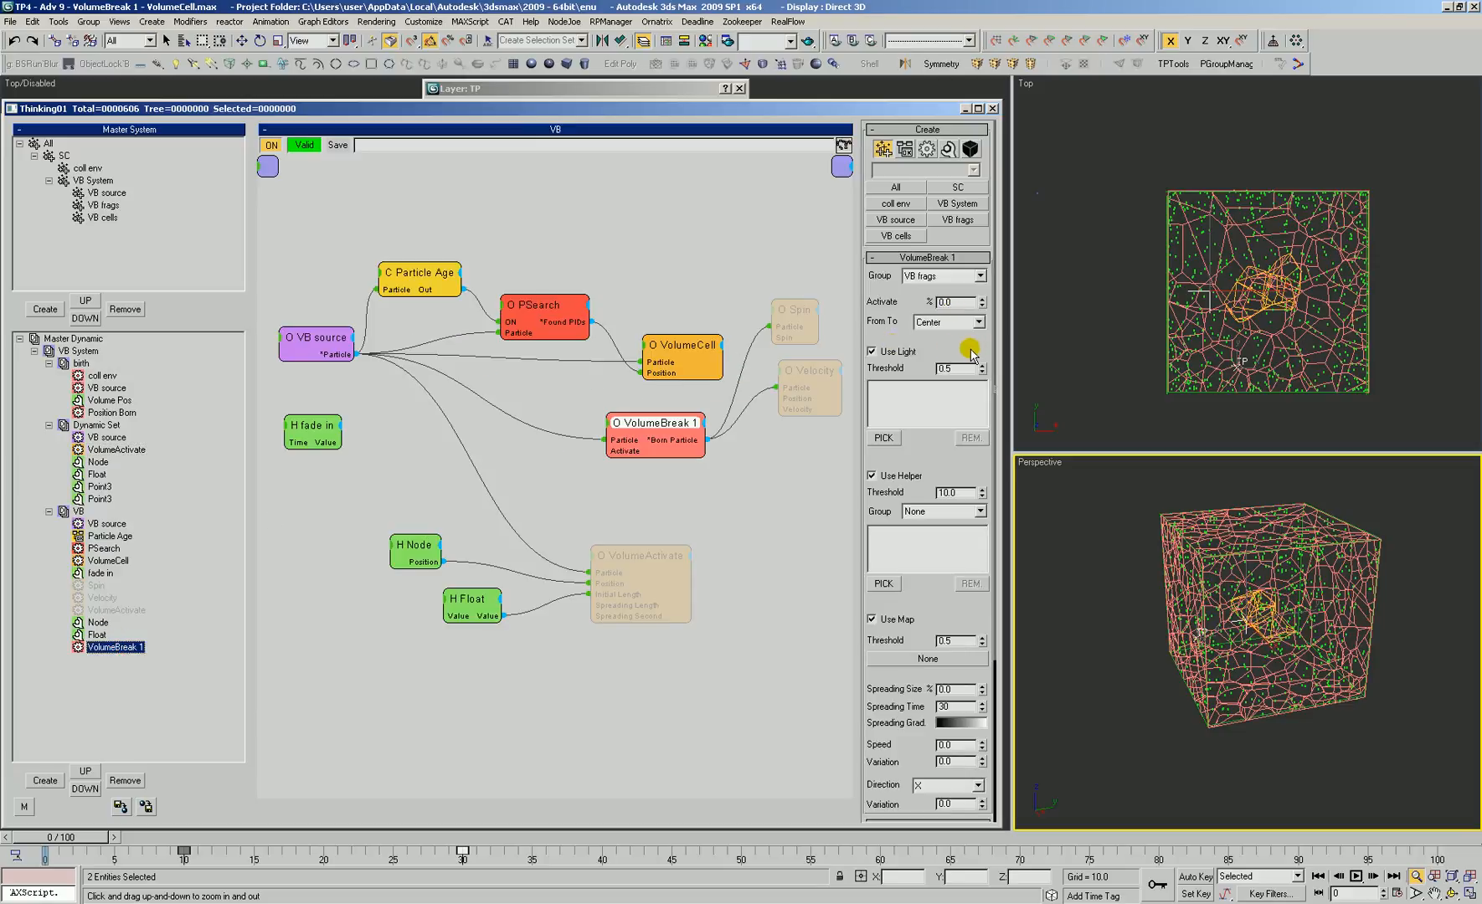
{"action": "scroll", "coordinate": [888, 313], "scroll_direction": "down", "scroll_amount": 5}
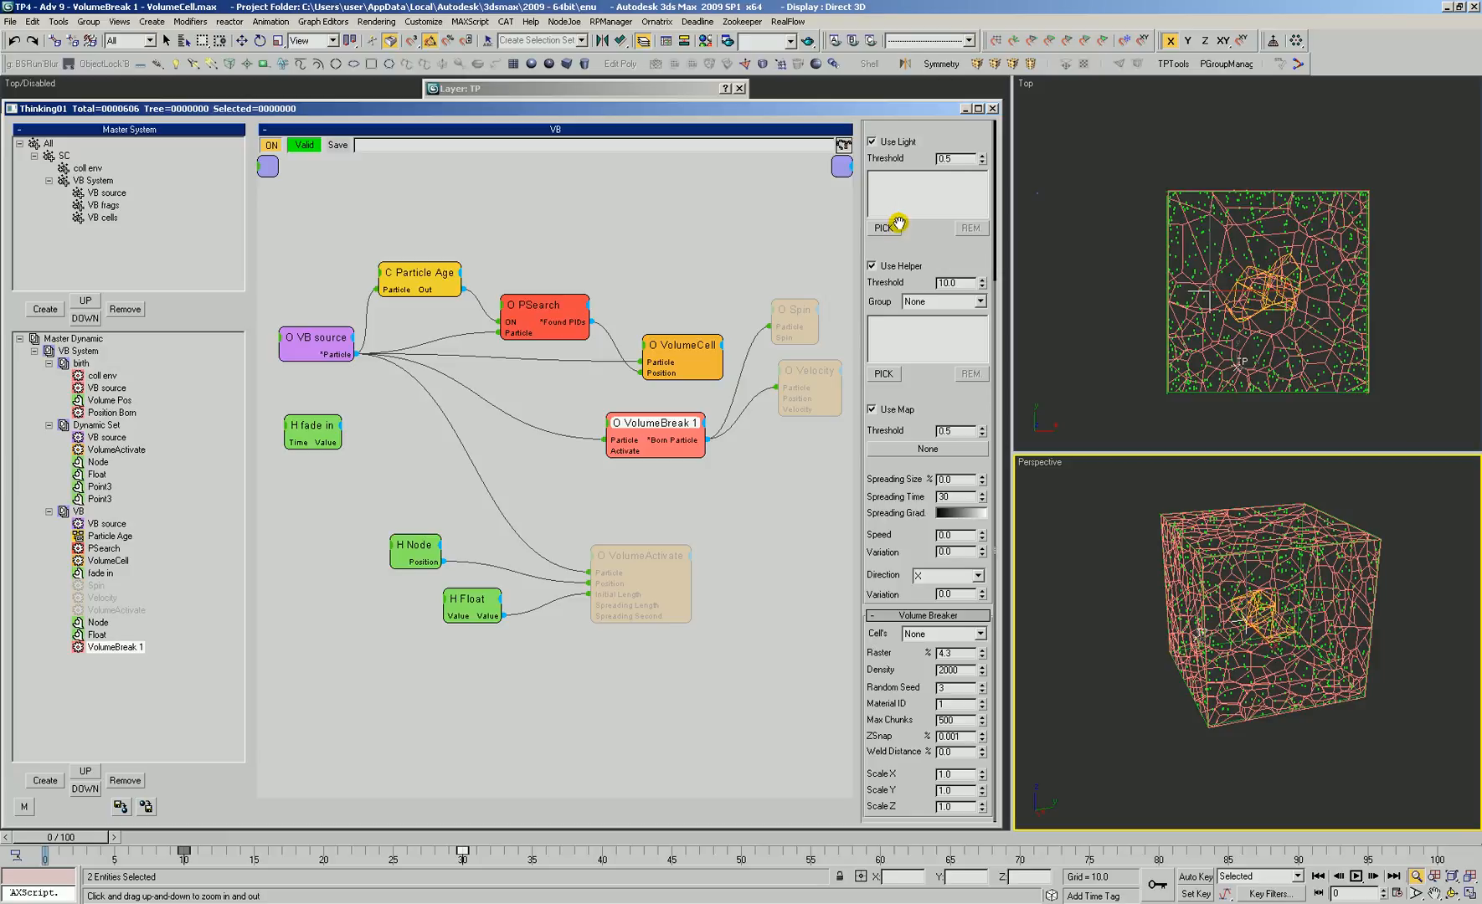
{"action": "scroll", "coordinate": [896, 223], "scroll_direction": "up", "scroll_amount": 5}
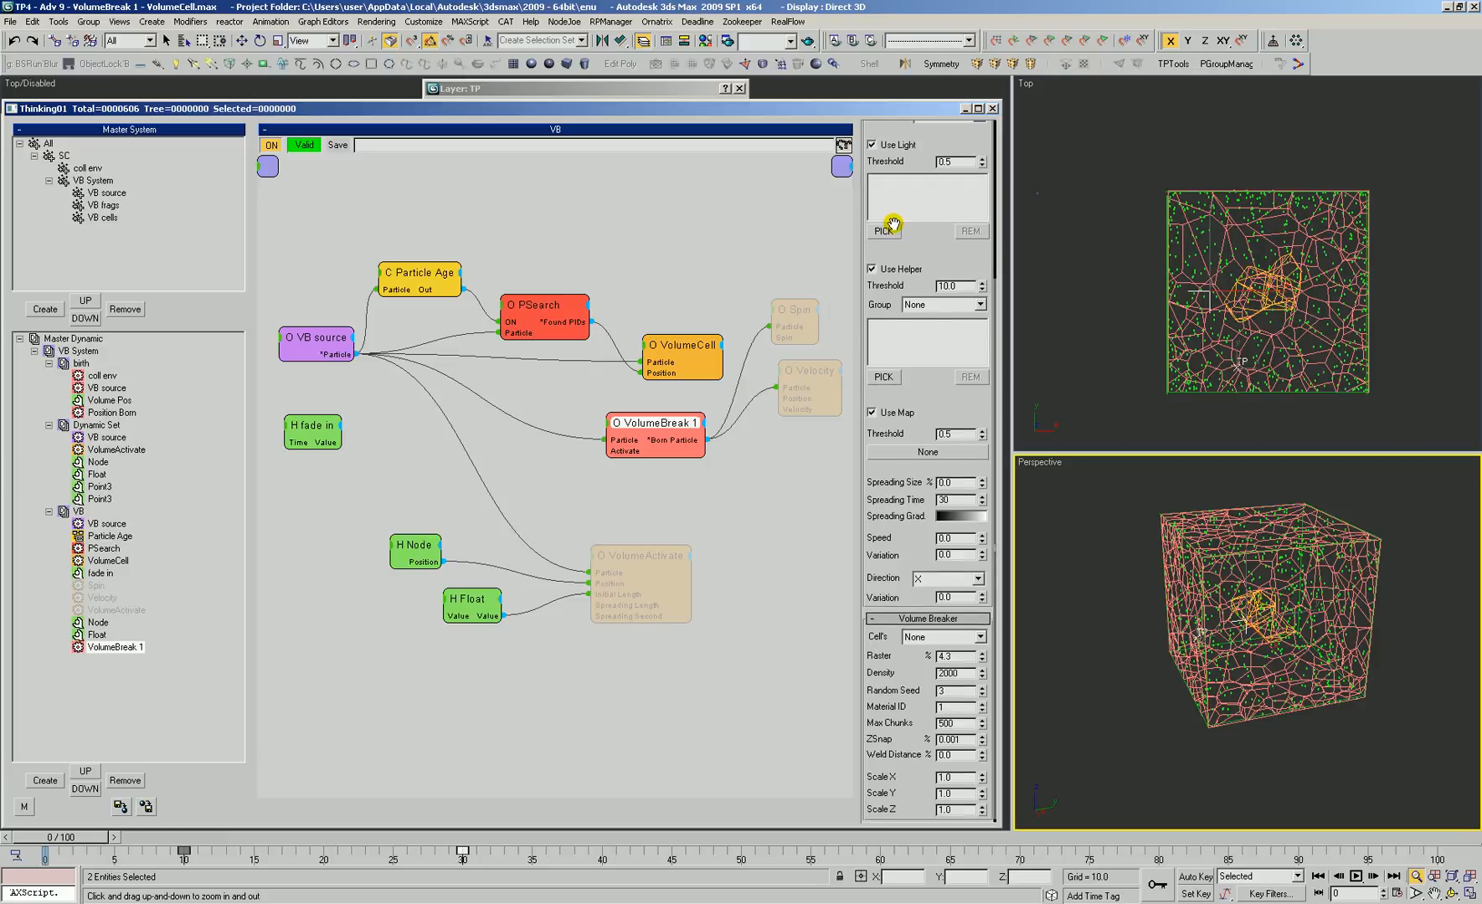
{"action": "left_click", "coordinate": [101, 449]}
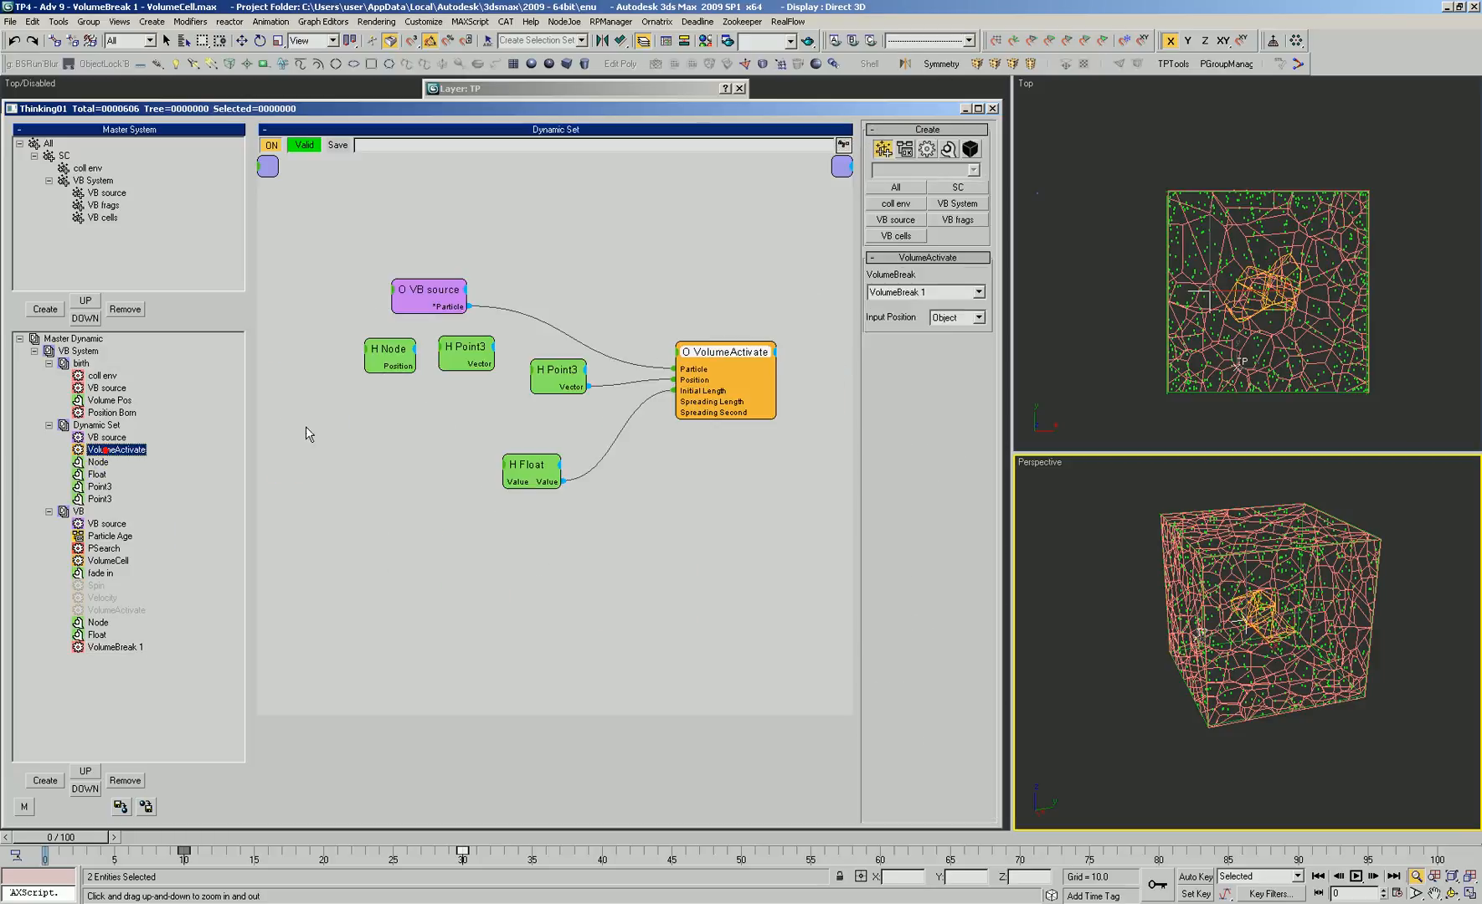
{"action": "left_click", "coordinate": [583, 370]}
{"action": "mouse_move", "coordinate": [1224, 596]}
{"action": "left_mouse_down"}
{"action": "mouse_move", "coordinate": [1223, 628]}
{"action": "mouse_move", "coordinate": [1224, 593]}
{"action": "left_mouse_up"}
{"action": "middle_click_drag", "start_coordinate": [1224, 593], "coordinate": [1206, 621]}
{"action": "middle_click_drag", "start_coordinate": [1205, 622], "coordinate": [1213, 582], "text": "alt"}
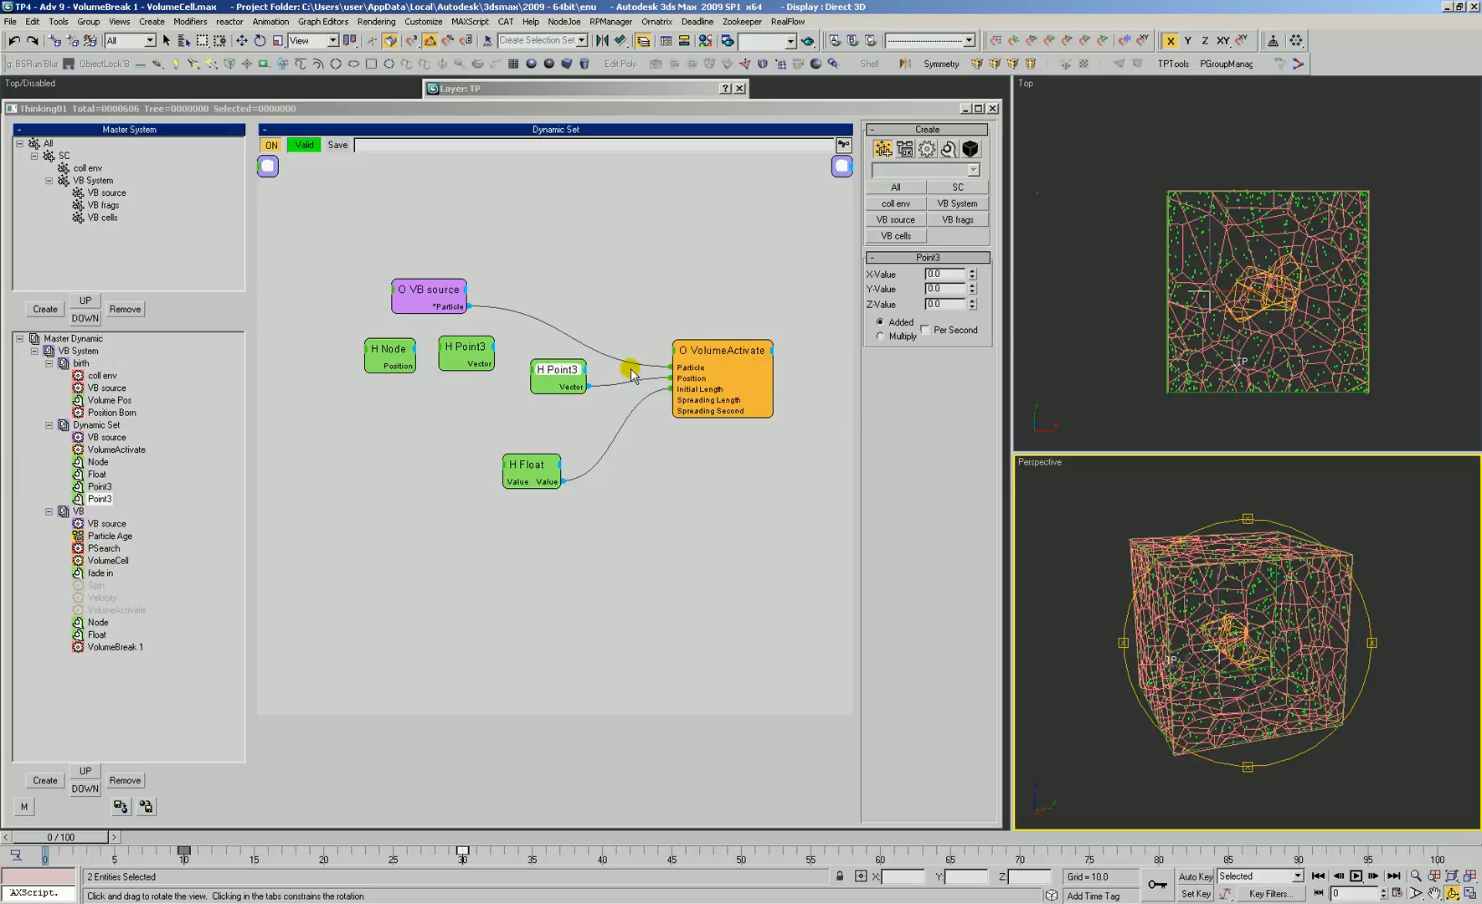
Review VolumeActivate's Input Position options and keep Object selected
{"action": "left_click", "coordinate": [717, 361]}
{"action": "left_click", "coordinate": [956, 318]}
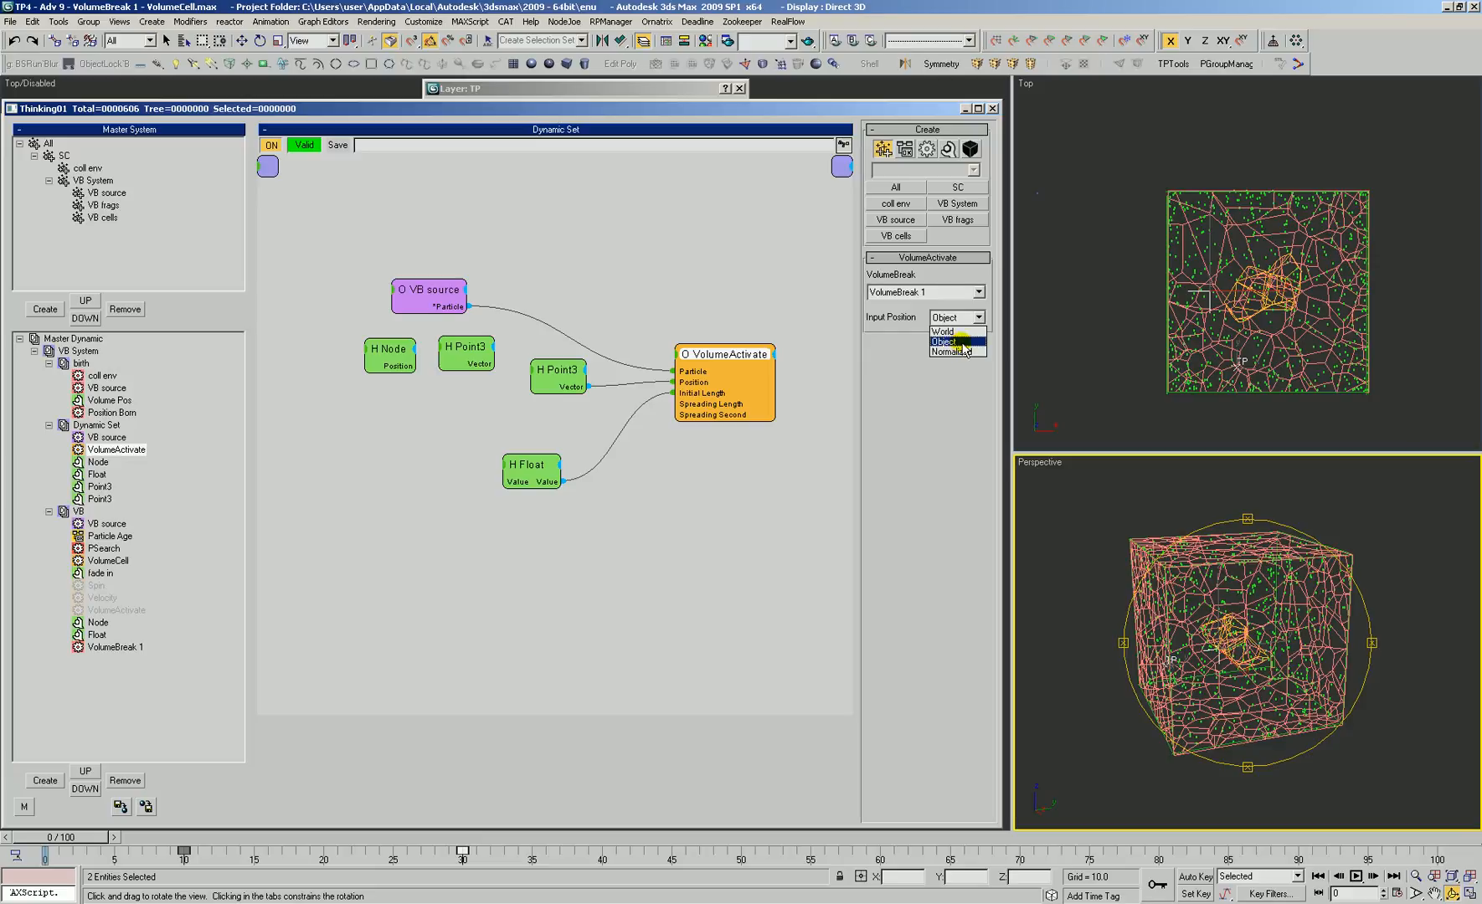
{"action": "left_click", "coordinate": [959, 342]}
Set the connected Point3's Z-Value to 0.36 and check the activated area in the front view
{"action": "left_click", "coordinate": [577, 382]}
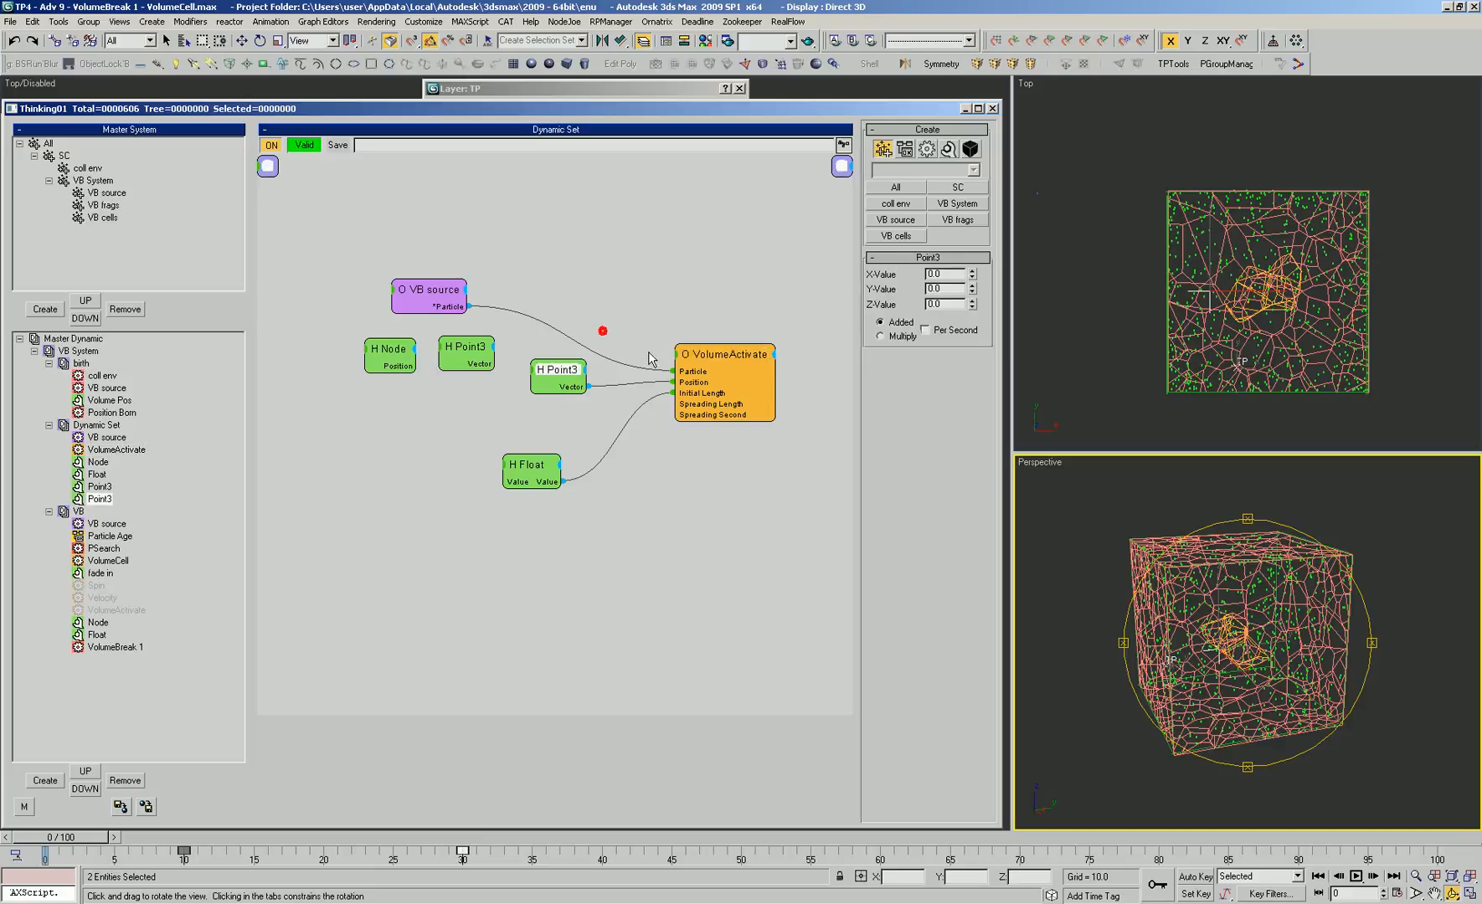
{"action": "left_click", "coordinate": [971, 273]}
{"action": "left_click_drag", "start_coordinate": [775, 199], "coordinate": [775, 201]}
{"action": "left_click_drag", "start_coordinate": [972, 304], "coordinate": [973, 309]}
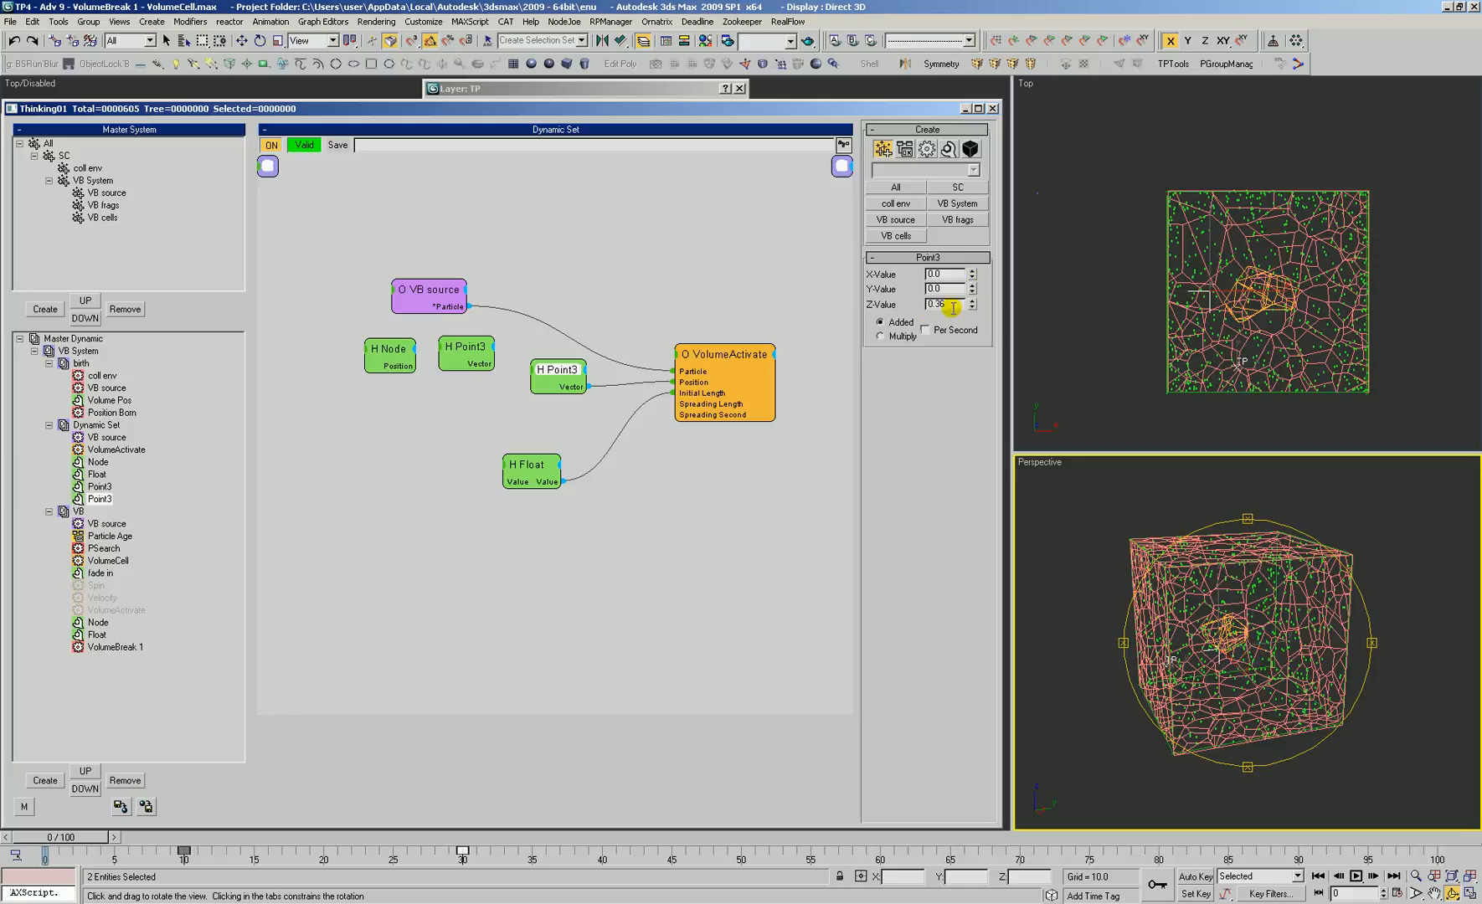
{"action": "left_click", "coordinate": [1146, 323]}
{"action": "right_click", "coordinate": [1175, 288]}
{"action": "left_click", "coordinate": [1108, 279]}
{"action": "scroll", "coordinate": [1224, 285], "scroll_direction": "down", "scroll_amount": 4}
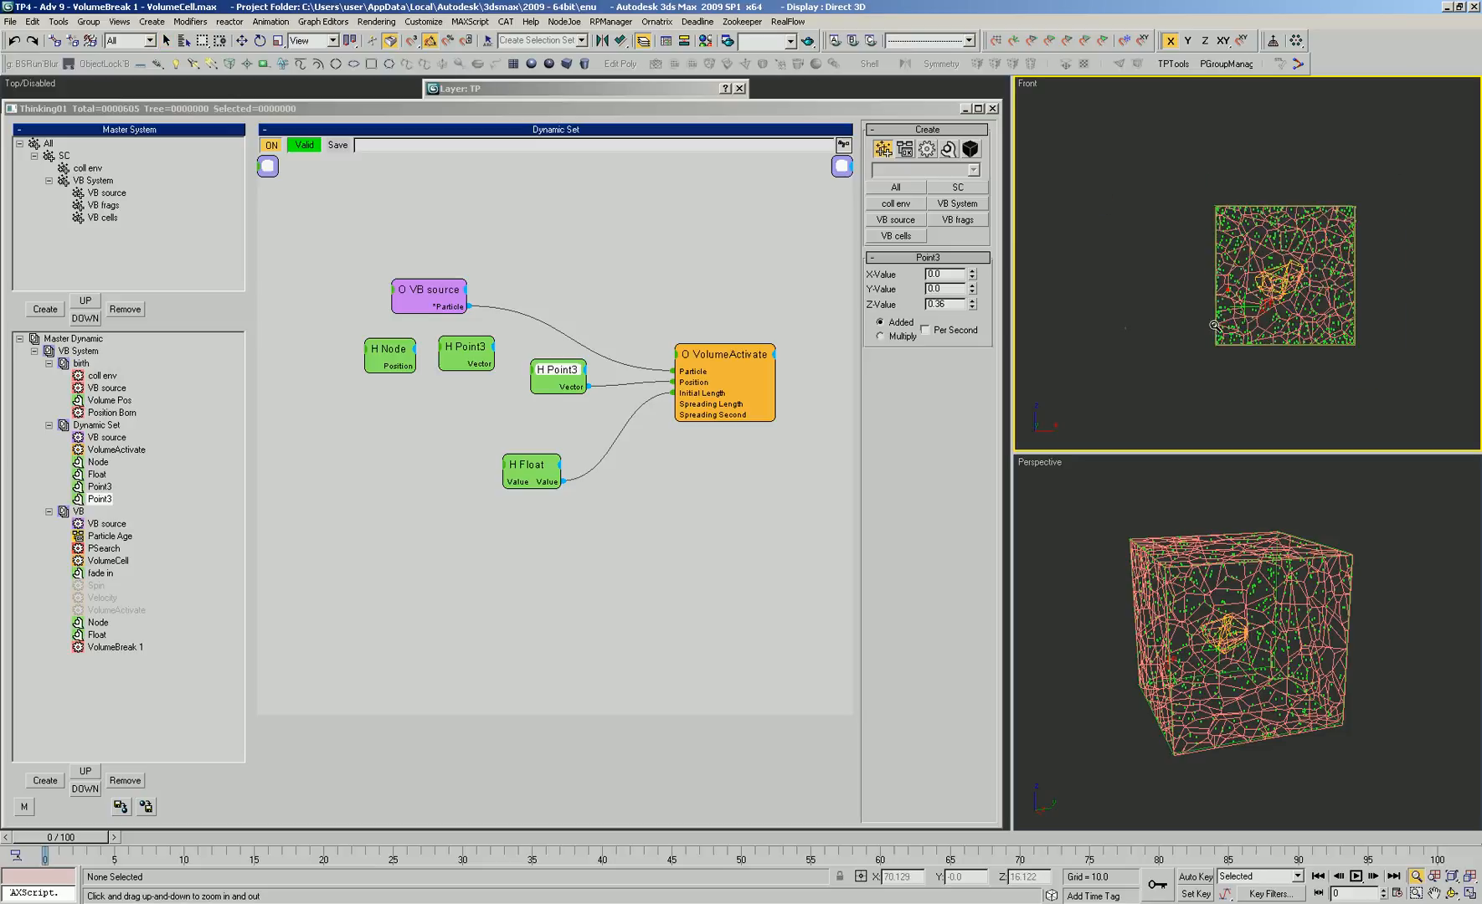
Measure the distance from the cube's interior up toward its upper edge in the front view using a temporary line
{"action": "scroll", "coordinate": [1274, 258], "scroll_direction": "up", "scroll_amount": 2}
{"action": "key", "text": "l"}
{"action": "left_click", "coordinate": [1305, 283]}
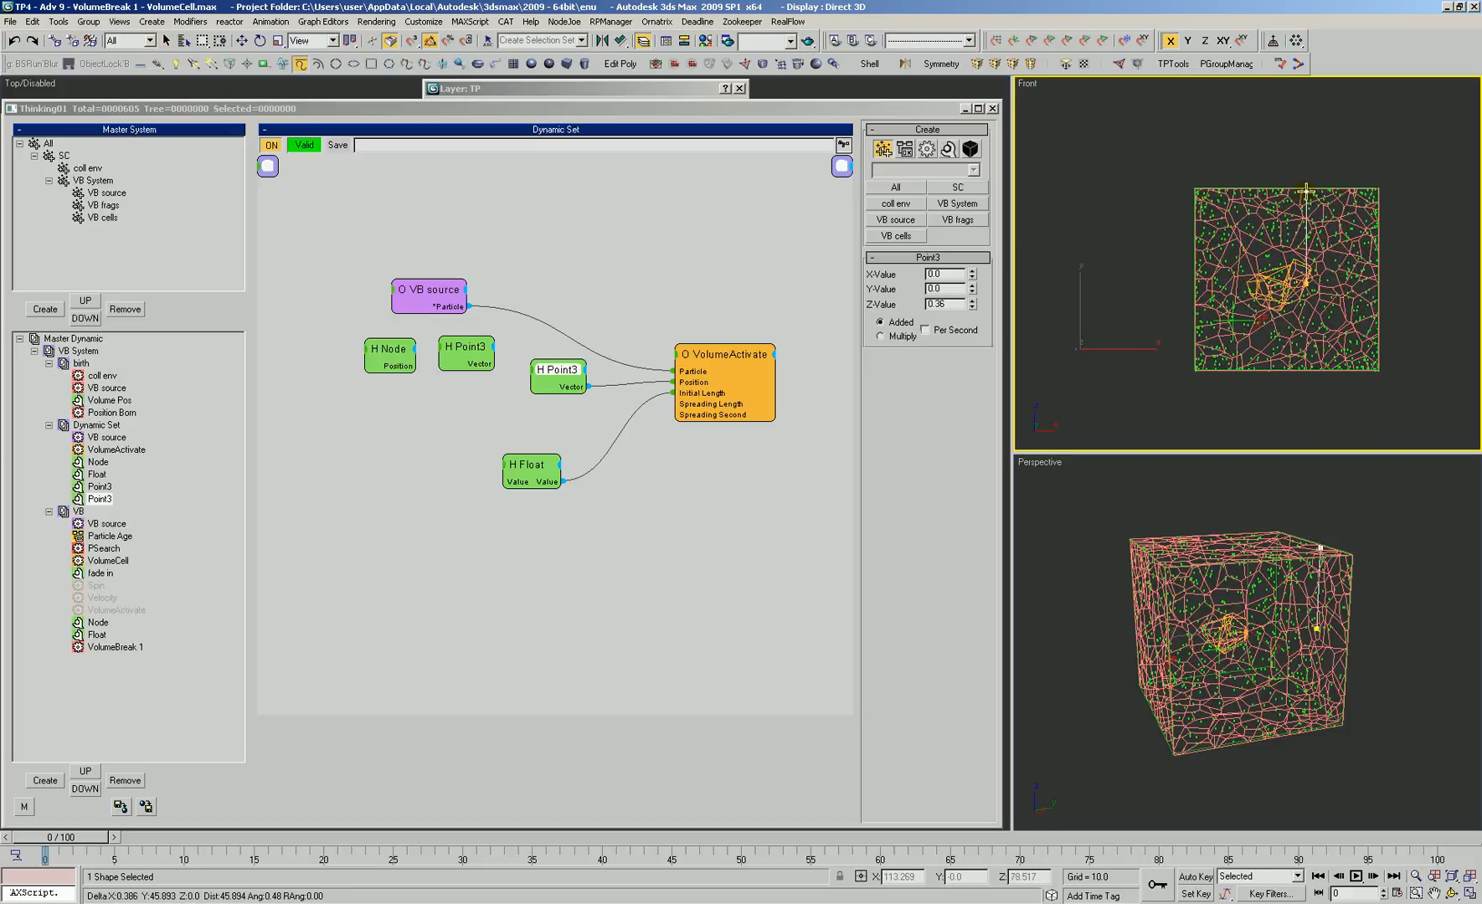
{"action": "right_click", "coordinate": [1306, 191]}
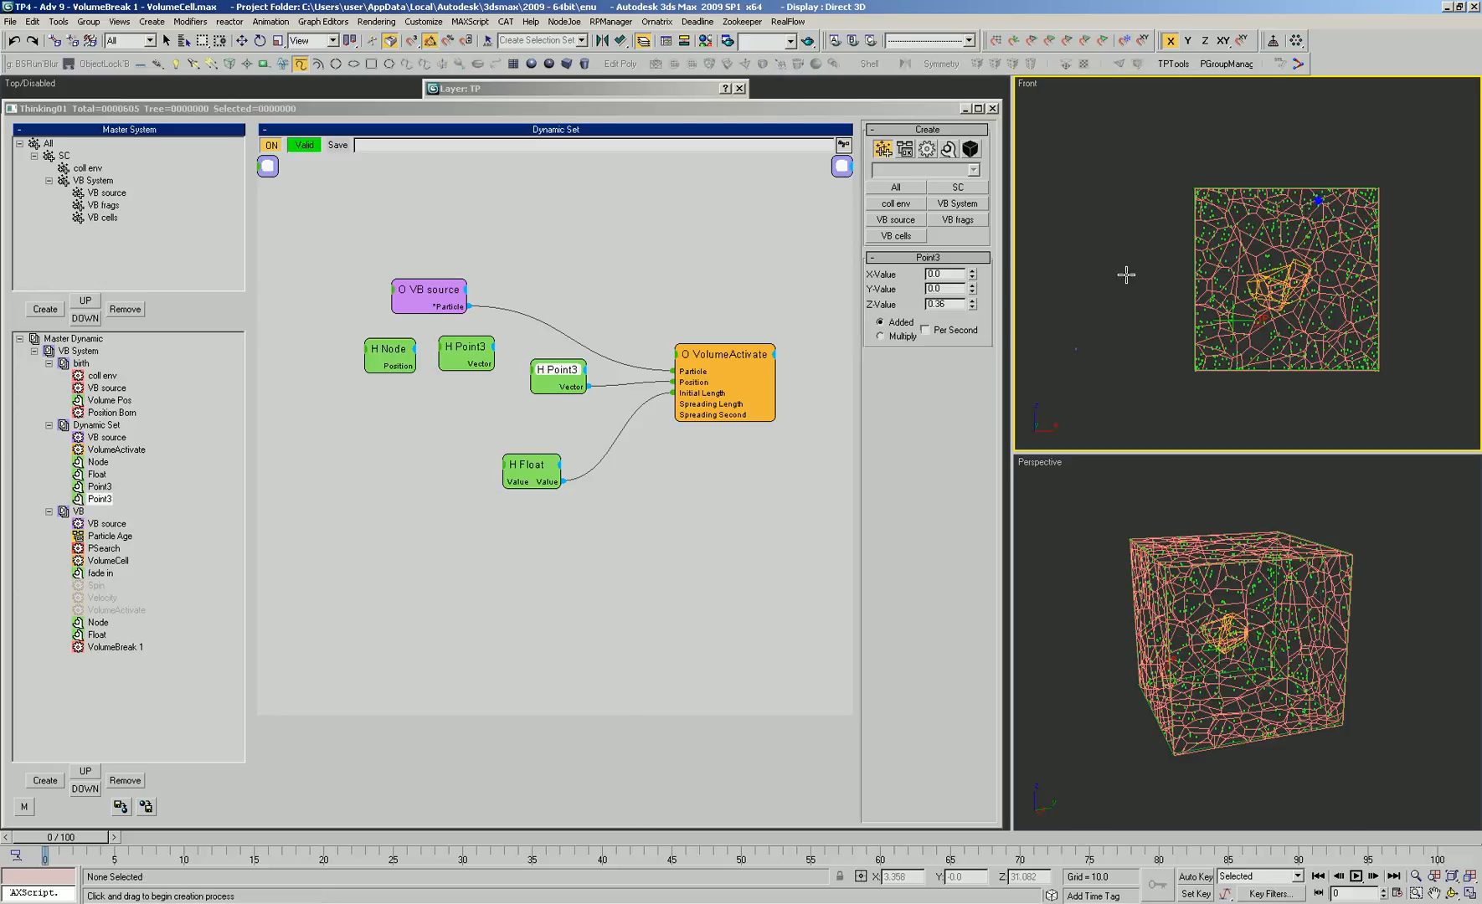
Set the connected Point3's Z-Value to 30
{"action": "double_click", "coordinate": [948, 304]}
{"action": "type", "text": "30"}
{"action": "key", "text": "Return"}
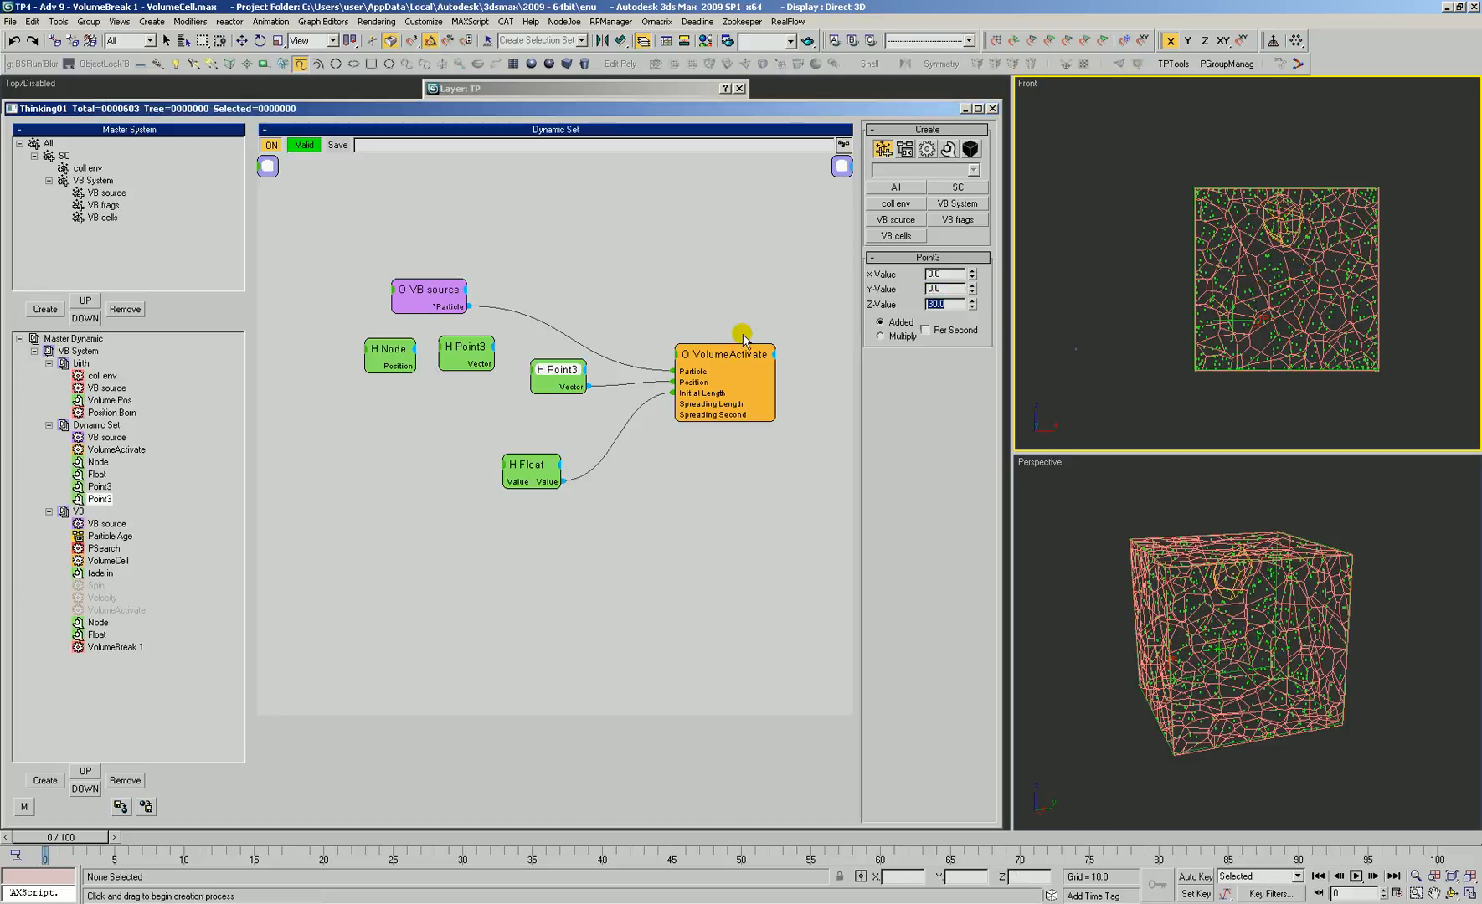
Check VolumeActivate's settings and shift the VolumeActivate and VB source nodes slightly up and to the right in the graph
{"action": "left_click_drag", "start_coordinate": [696, 355], "coordinate": [690, 359]}
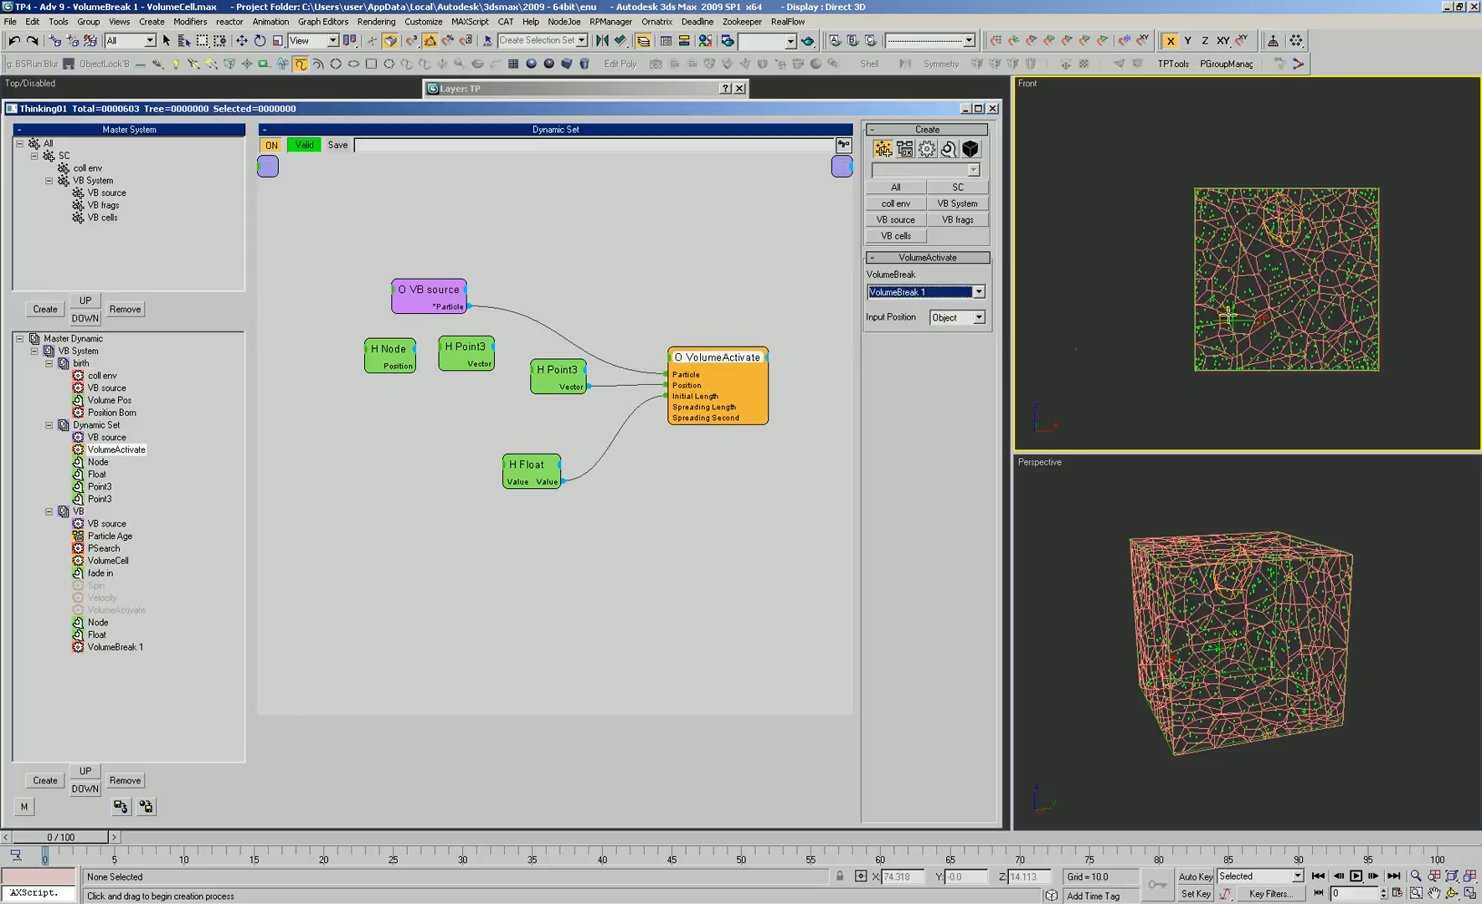
{"action": "left_click_drag", "start_coordinate": [683, 392], "coordinate": [723, 353]}
{"action": "left_click_drag", "start_coordinate": [437, 304], "coordinate": [473, 292]}
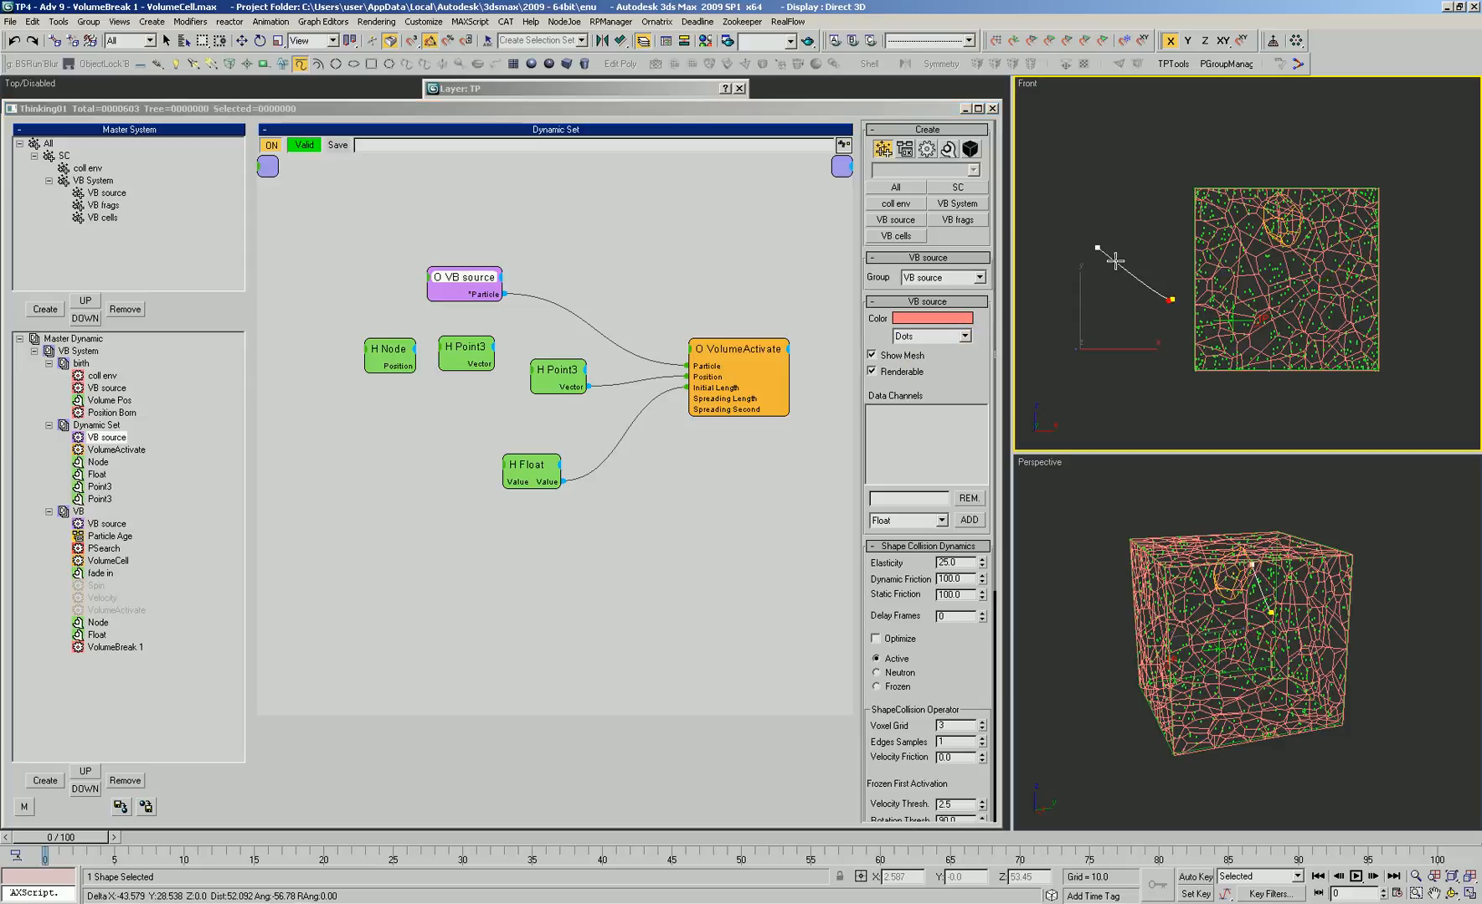
Discard the temporary line beside the cube and examine the activated area from an orbited orthographic angle
{"action": "right_click", "coordinate": [1139, 272]}
{"action": "scroll", "coordinate": [1202, 311], "scroll_direction": "down", "scroll_amount": 1}
{"action": "scroll", "coordinate": [1246, 265], "scroll_direction": "up", "scroll_amount": 1}
{"action": "key", "text": "ctrl+r"}
{"action": "left_click_drag", "start_coordinate": [1243, 265], "coordinate": [1303, 318]}
{"action": "right_click", "coordinate": [1256, 270]}
{"action": "scroll", "coordinate": [1254, 268], "scroll_direction": "down", "scroll_amount": 4}
{"action": "scroll", "coordinate": [1292, 296], "scroll_direction": "up", "scroll_amount": 3}
{"action": "left_click", "coordinate": [692, 248]}
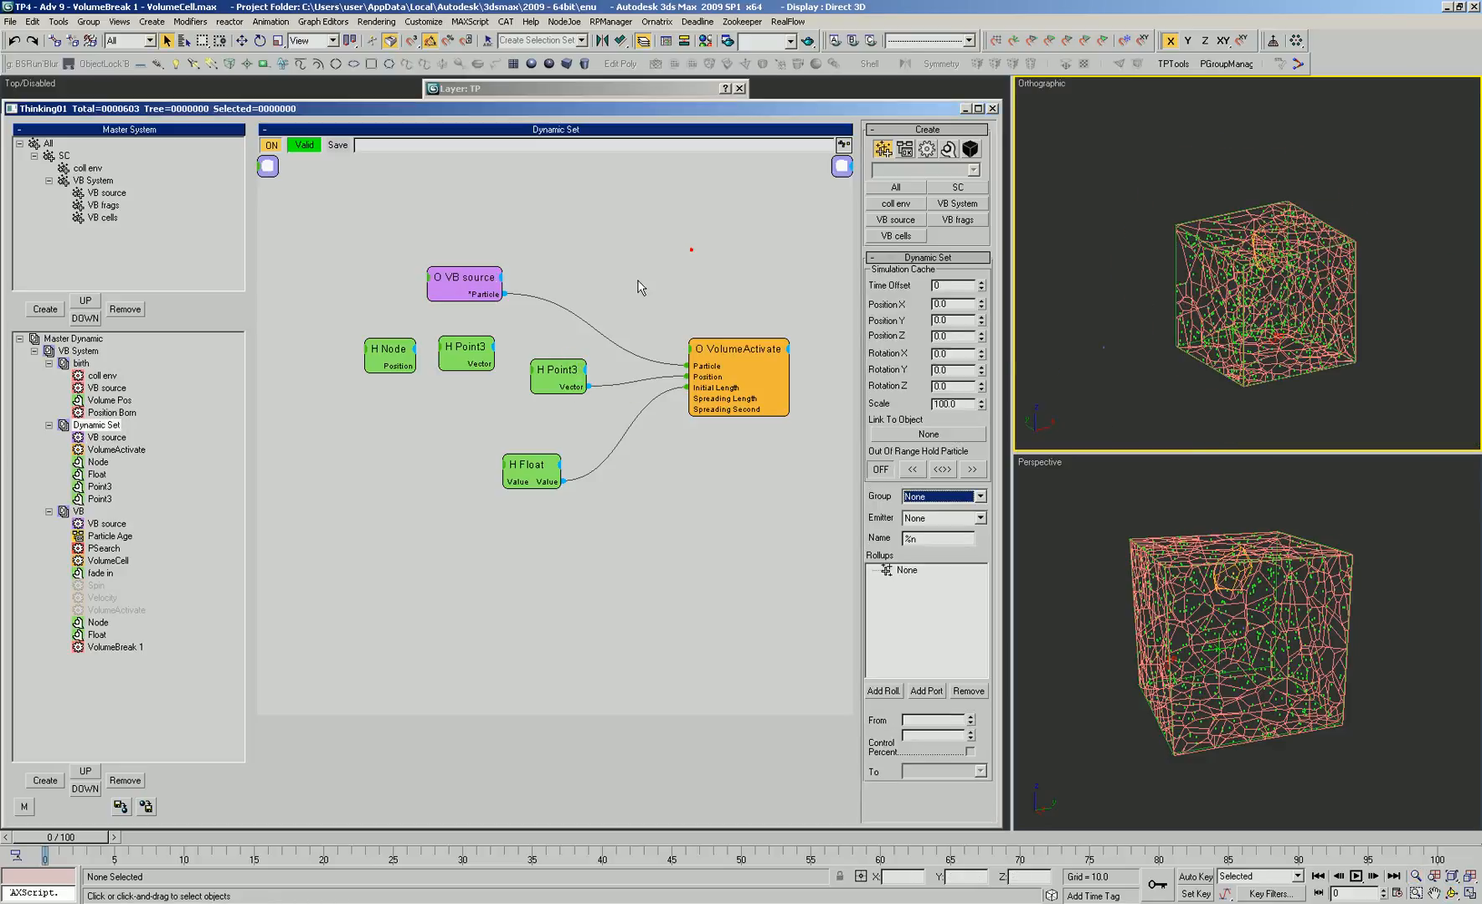
Open the VB dynamic set and inspect the VolumeBreak 1 and VolumeCell settings
{"action": "left_click", "coordinate": [77, 511]}
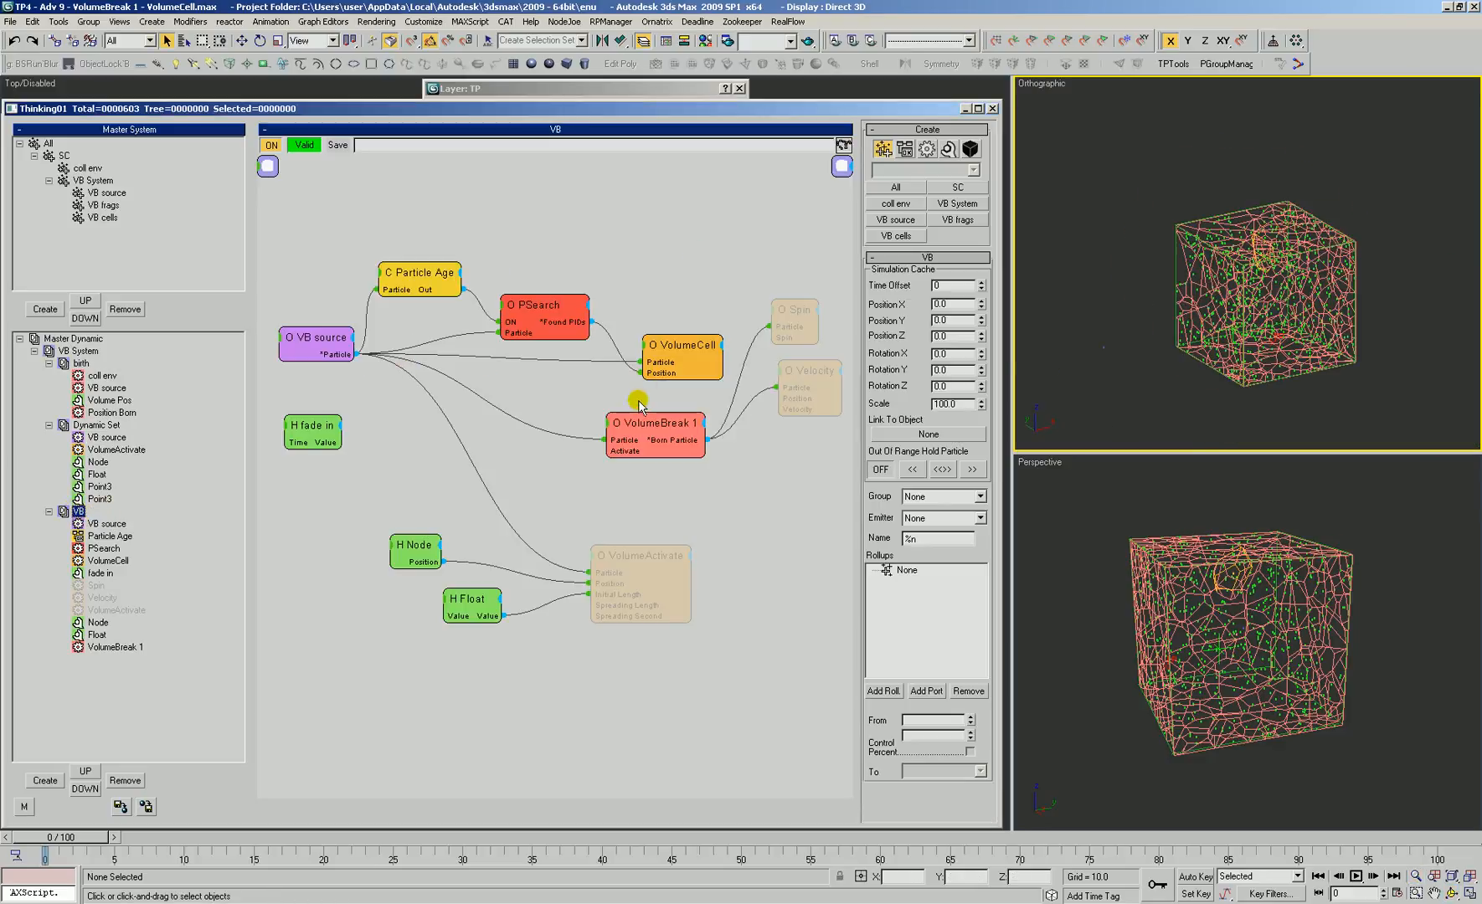
{"action": "left_click_drag", "start_coordinate": [657, 427], "coordinate": [655, 423]}
{"action": "left_click_drag", "start_coordinate": [674, 349], "coordinate": [675, 343]}
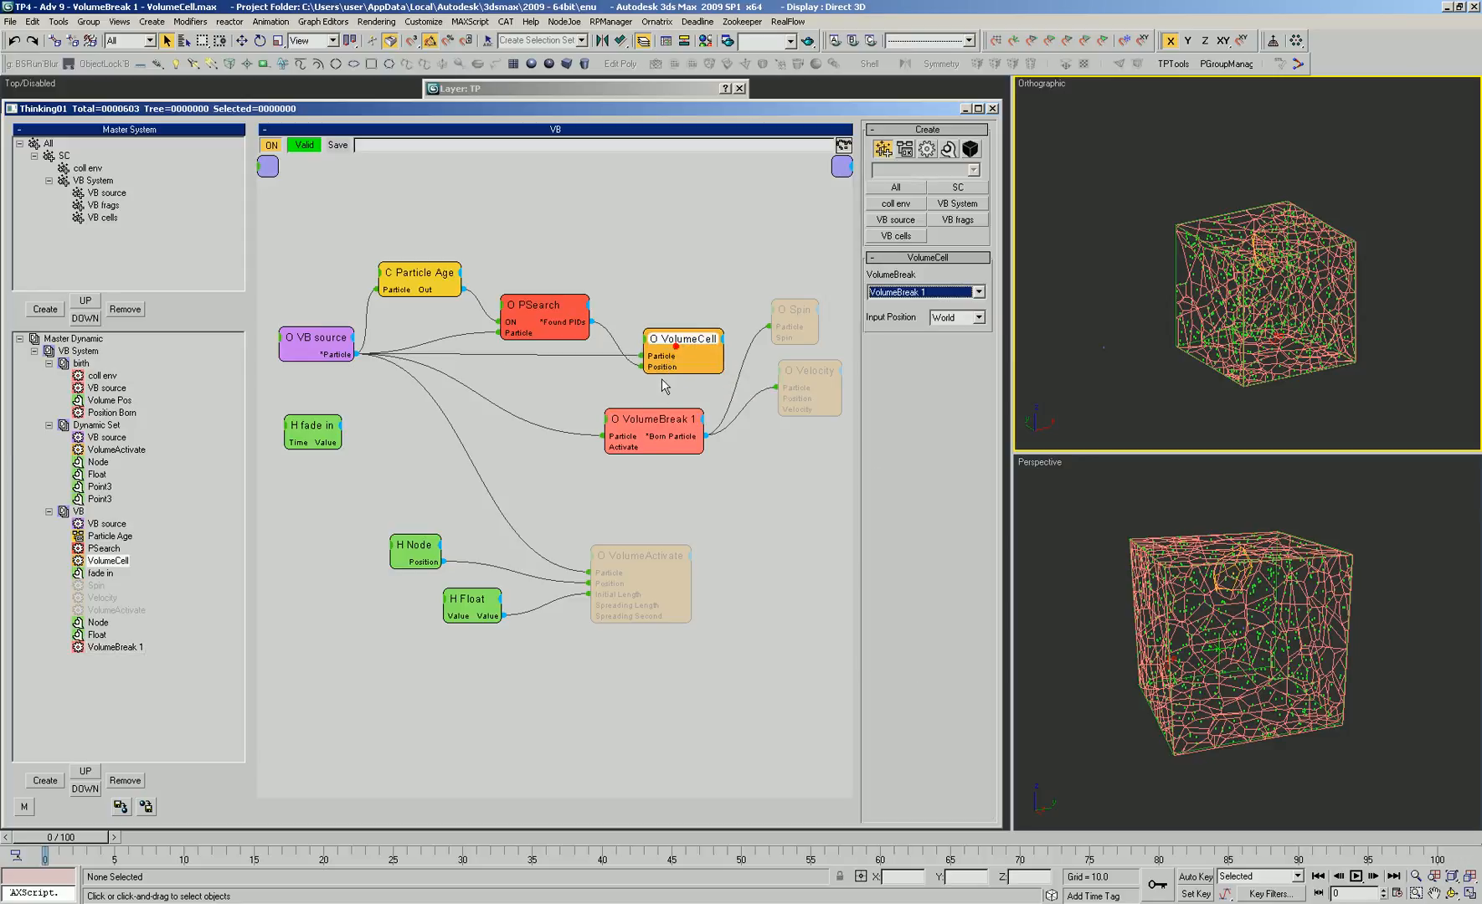
Select the TP object in the orthographic view and examine the activated cells in the cube from a closer, rotated angle
{"action": "left_click", "coordinate": [1272, 279]}
{"action": "scroll", "coordinate": [1281, 278], "scroll_direction": "up", "scroll_amount": 2}
{"action": "key", "text": "ctrl+r"}
{"action": "mouse_move", "coordinate": [1255, 288]}
{"action": "left_mouse_down"}
{"action": "mouse_move", "coordinate": [1268, 349]}
{"action": "mouse_move", "coordinate": [1239, 276]}
{"action": "mouse_move", "coordinate": [1260, 293]}
{"action": "mouse_move", "coordinate": [1257, 314]}
{"action": "left_mouse_up"}
{"action": "right_click", "coordinate": [1270, 388]}
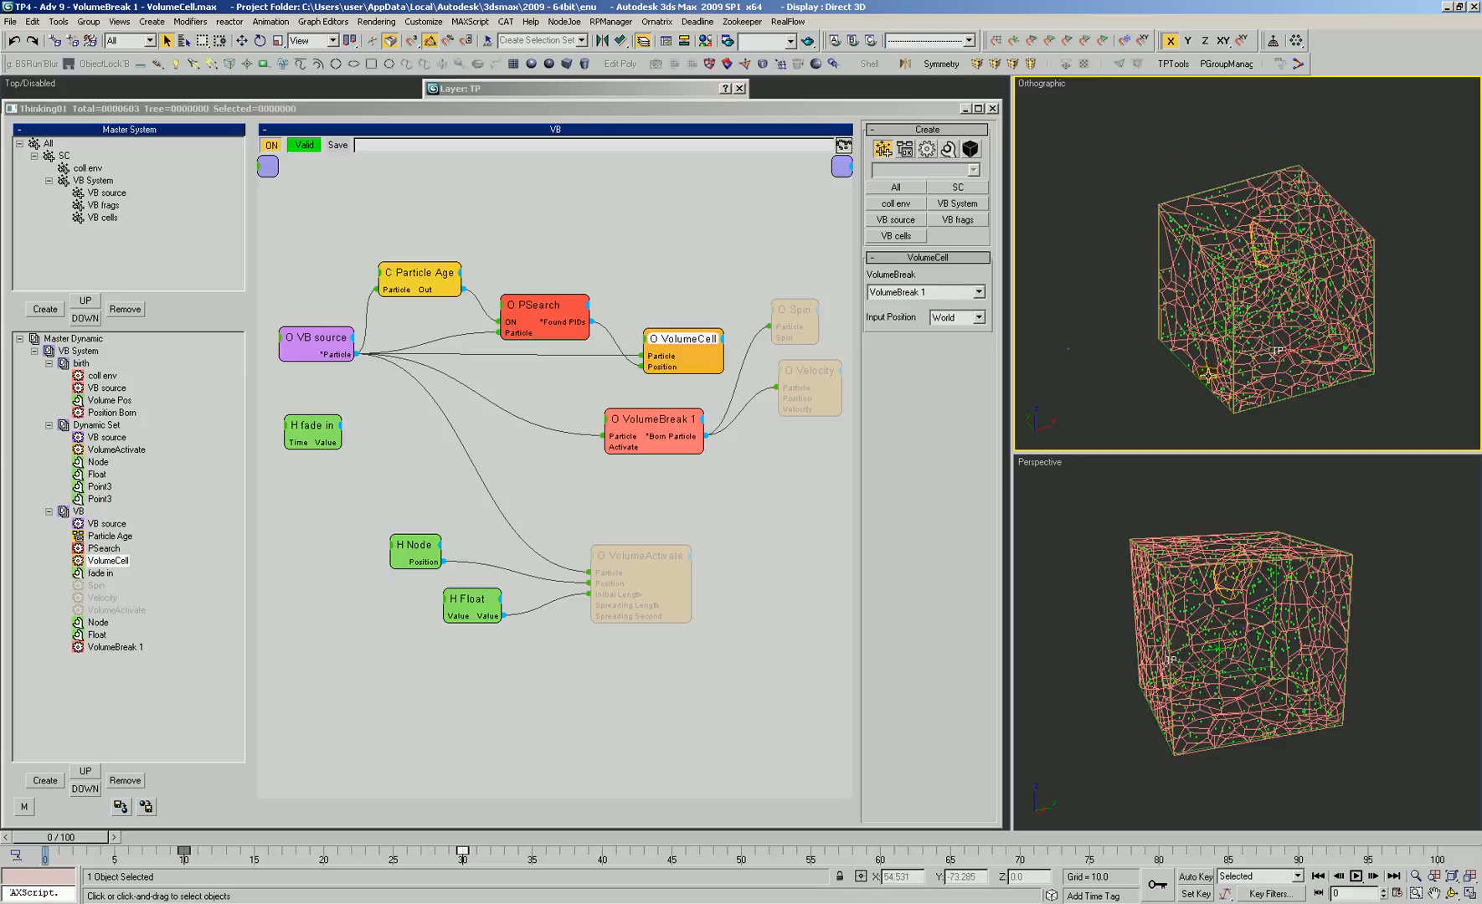